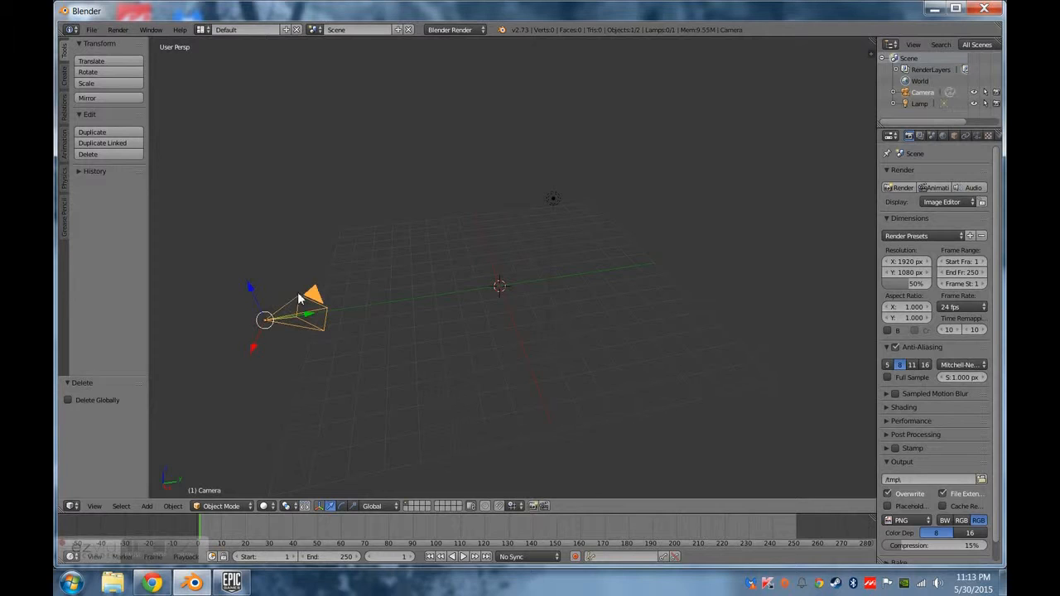
Delete the camera and the lamp from the scene.
{"action": "left_click", "coordinate": [300, 297]}
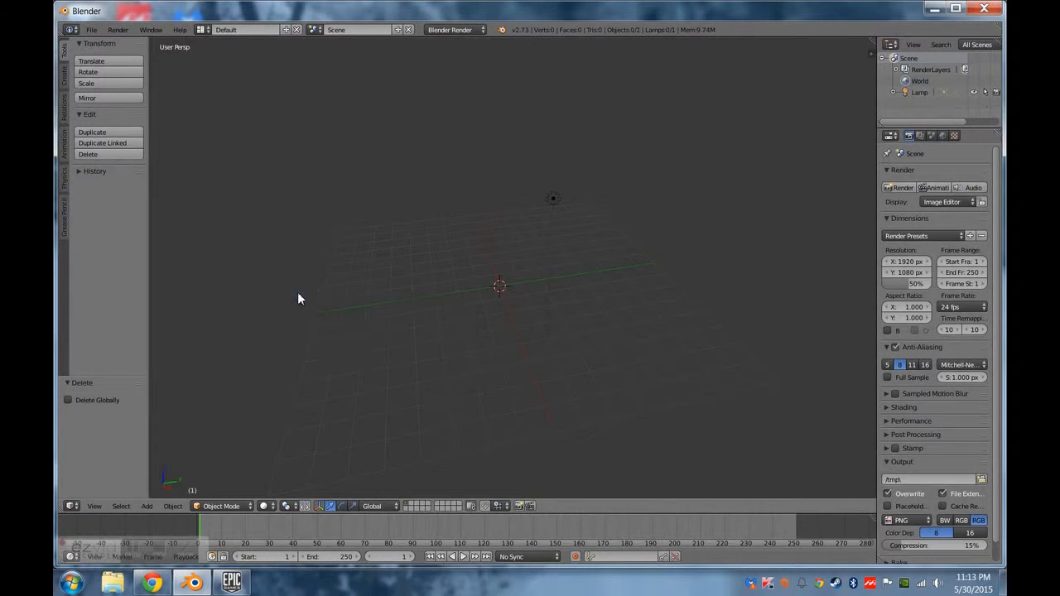
{"action": "right_click", "coordinate": [554, 198]}
{"action": "key", "text": "x"}
{"action": "left_click", "coordinate": [560, 197]}
Add a cube mesh at the centre of the empty scene.
{"action": "middle_click_drag", "start_coordinate": [470, 326], "coordinate": [516, 399]}
{"action": "middle_click_drag", "start_coordinate": [565, 328], "coordinate": [616, 247]}
{"action": "middle_click_drag", "start_coordinate": [618, 283], "coordinate": [532, 332]}
{"action": "left_click", "coordinate": [64, 76]}
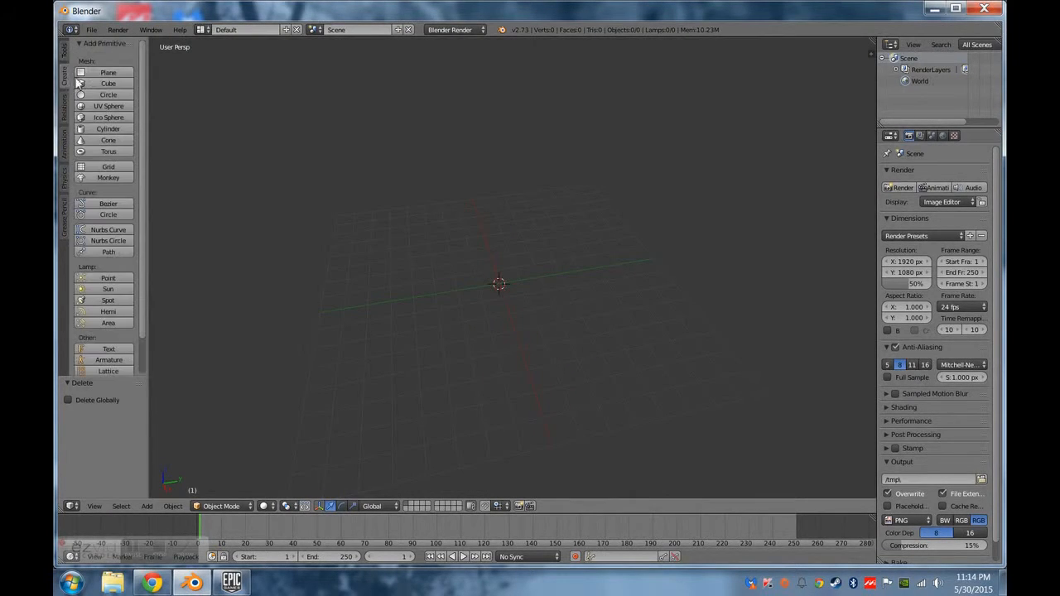
{"action": "left_click", "coordinate": [103, 85]}
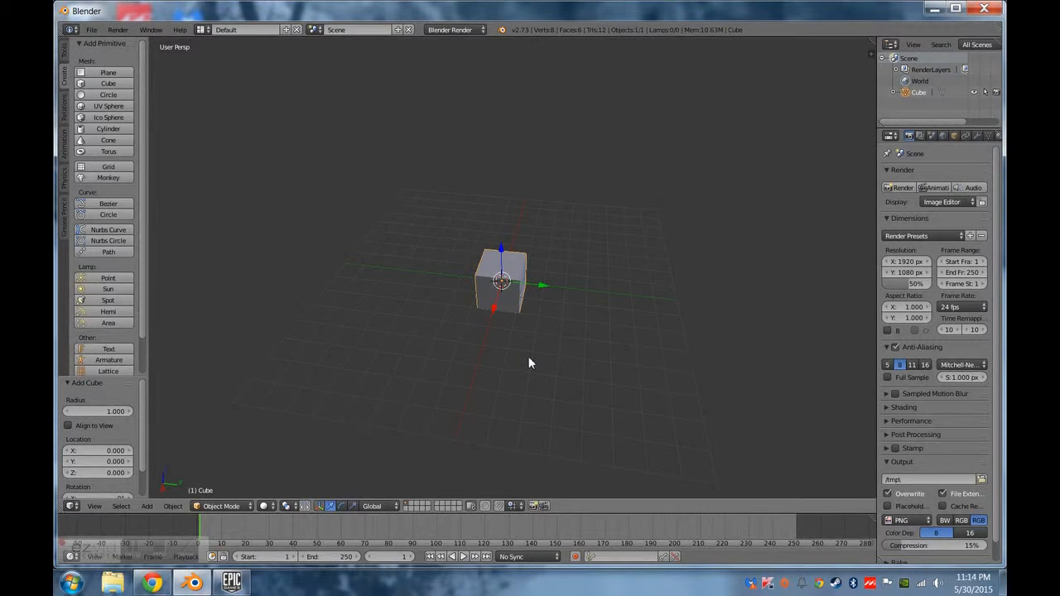
Use Set Origin to apply Origin to Geometry to the cube.
{"action": "key", "text": "space"}
{"action": "type", "text": "set or"}
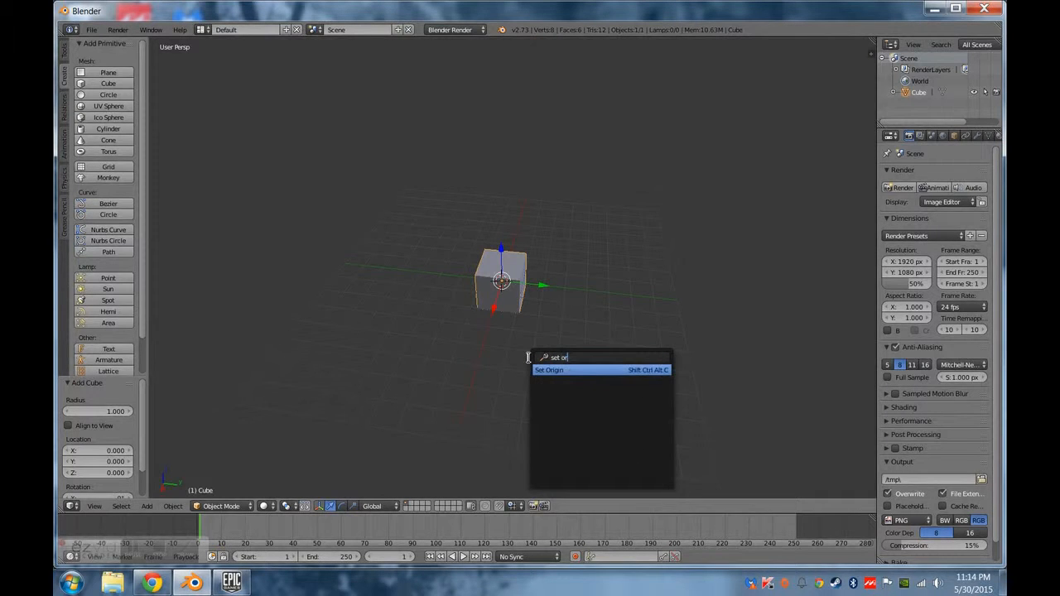
{"action": "key", "text": "Return"}
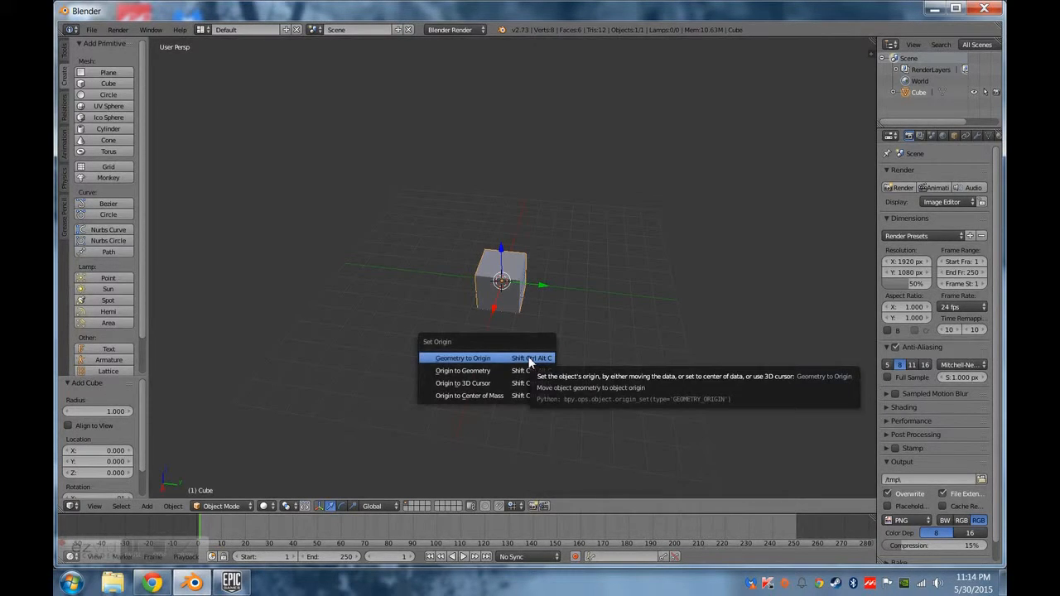
{"action": "left_click", "coordinate": [507, 374]}
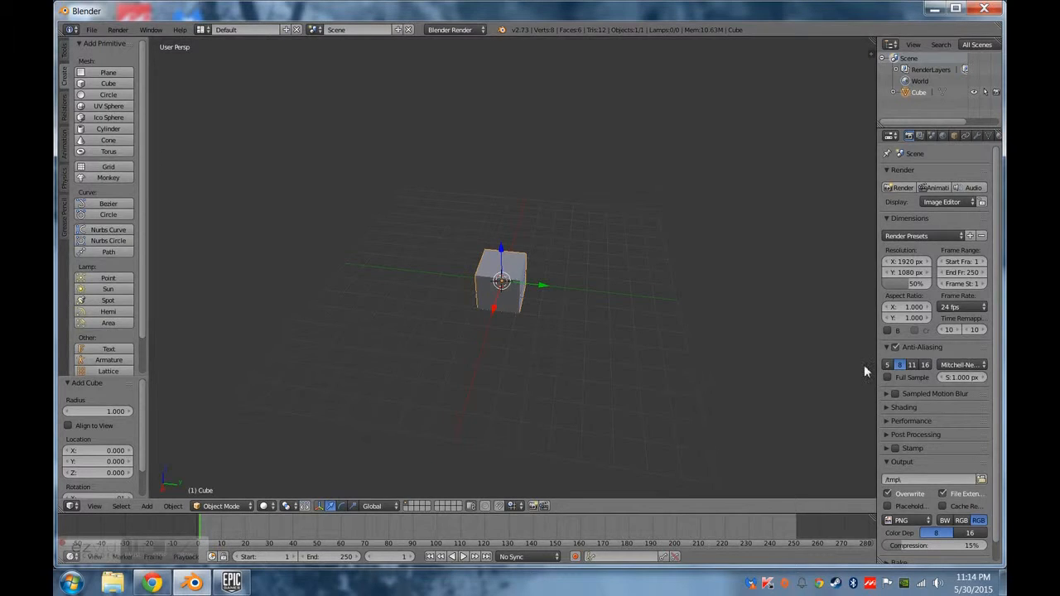
In Edit Mode, select the cube's bottom corner vertex at X 1, Y -1 and show its global coordinates.
{"action": "key", "text": "n"}
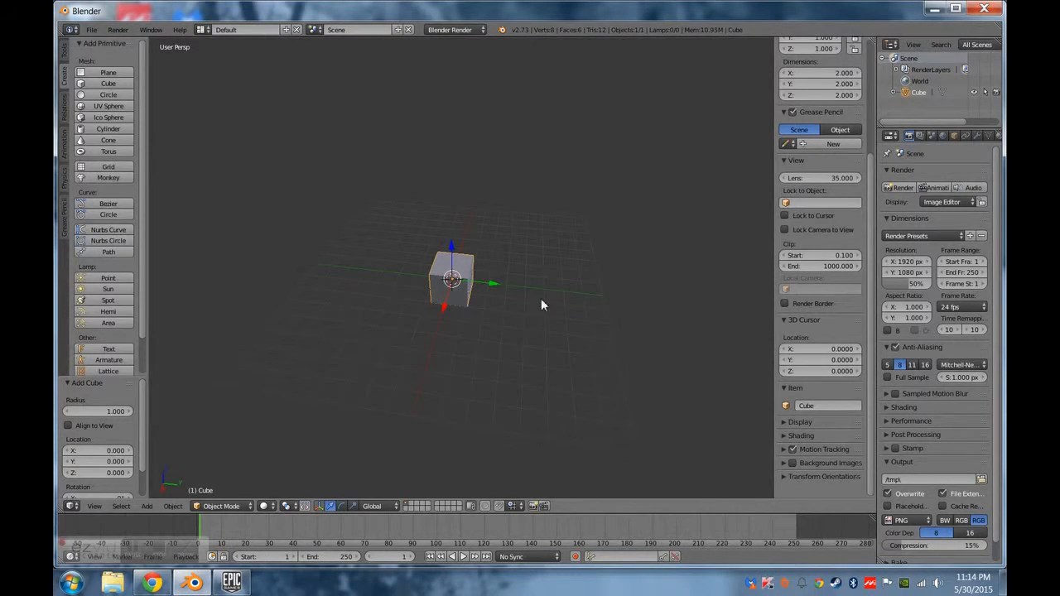
{"action": "key", "text": "Tab"}
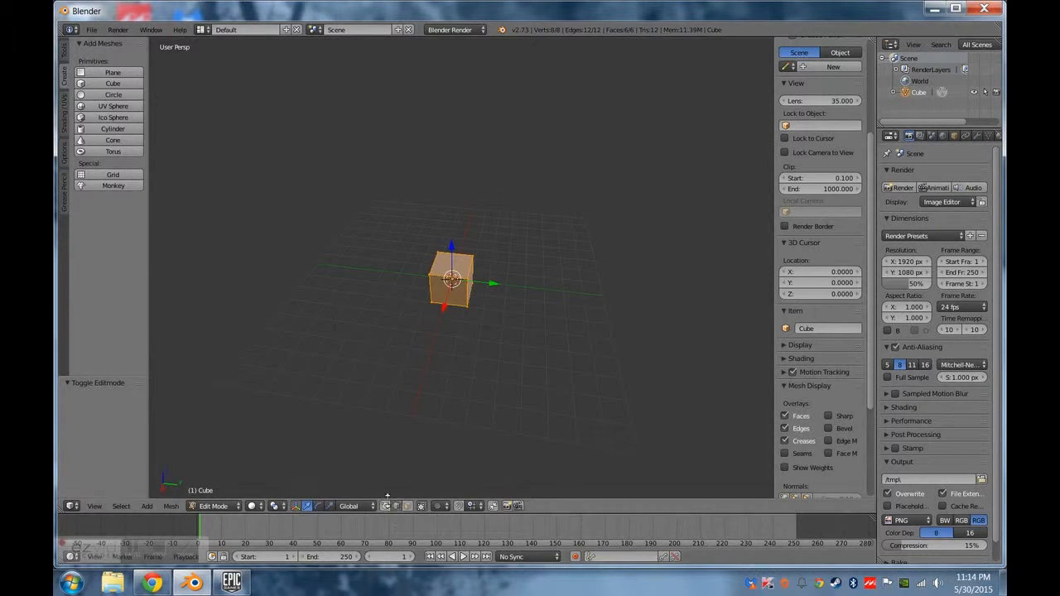
{"action": "right_click", "coordinate": [431, 299]}
{"action": "middle_click_drag", "start_coordinate": [557, 335], "coordinate": [547, 358]}
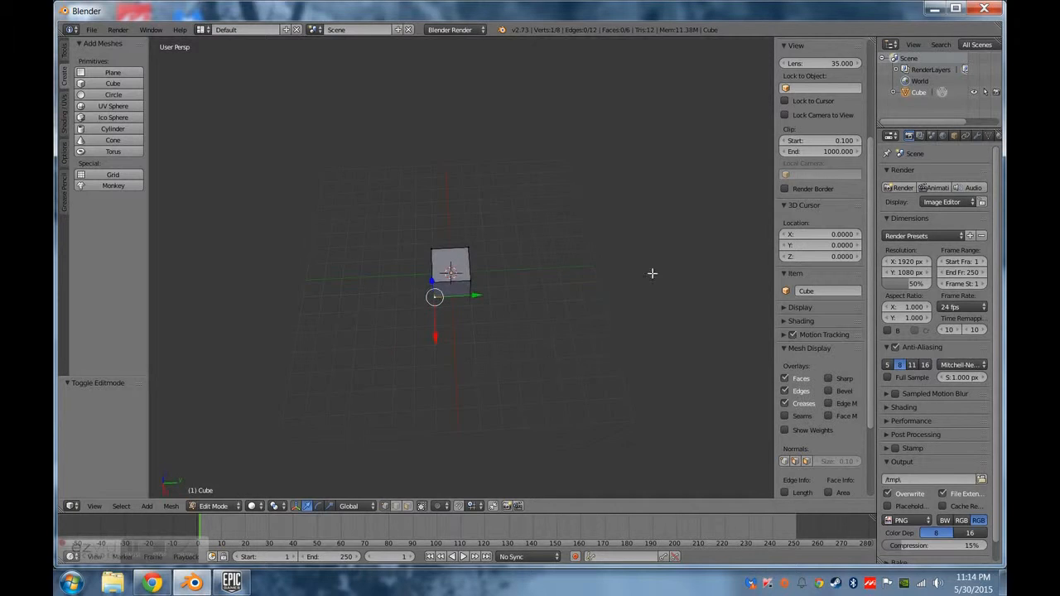
{"action": "scroll", "coordinate": [822, 245], "scroll_direction": "up", "scroll_amount": 5}
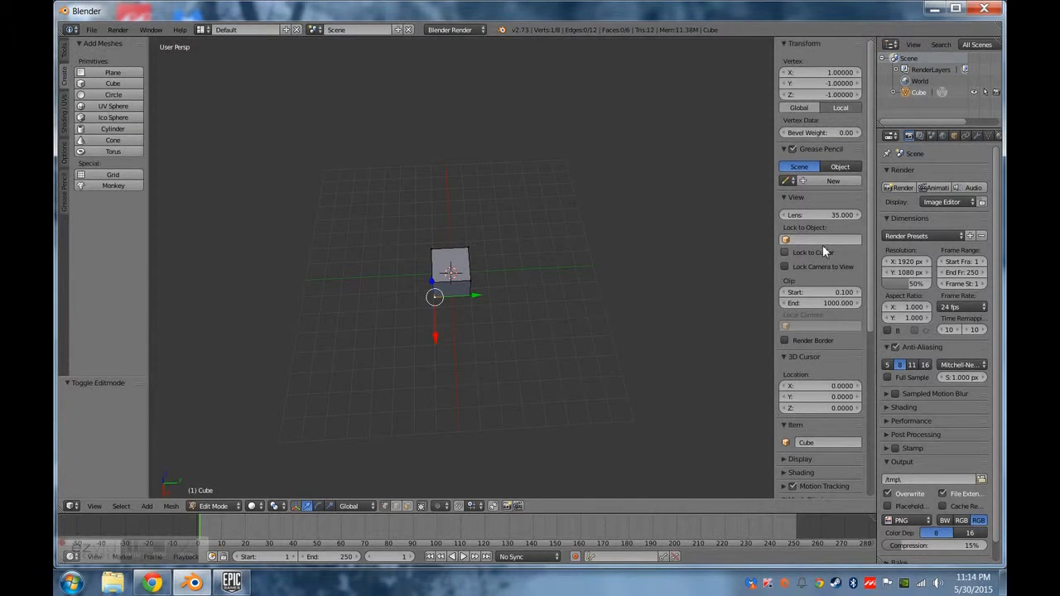
{"action": "left_click", "coordinate": [817, 108]}
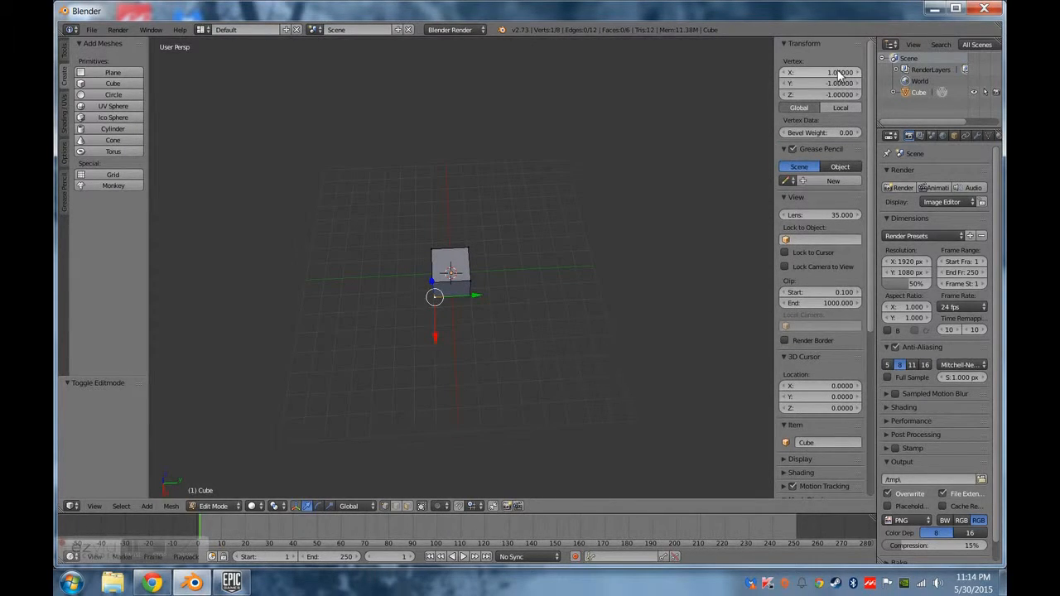
Place the 3D cursor on the selected corner vertex by setting its location to X 1, Y -1, Z -1.
{"action": "left_click", "coordinate": [820, 386]}
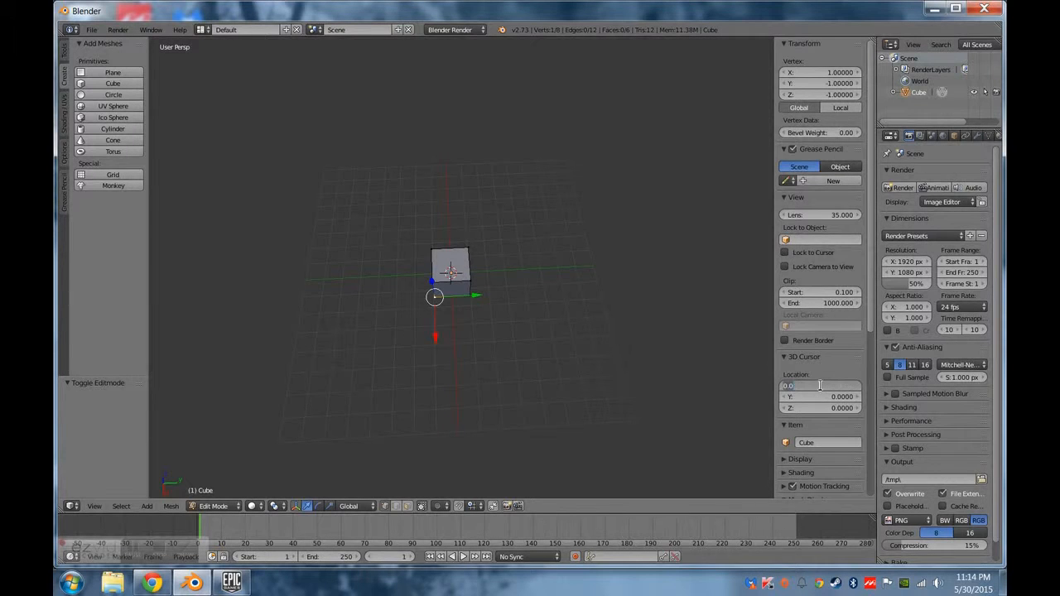
{"action": "type", "text": "1"}
{"action": "key", "text": "Tab"}
{"action": "type", "text": "-1"}
{"action": "key", "text": "Tab"}
{"action": "type", "text": "-1"}
{"action": "key", "text": "Return"}
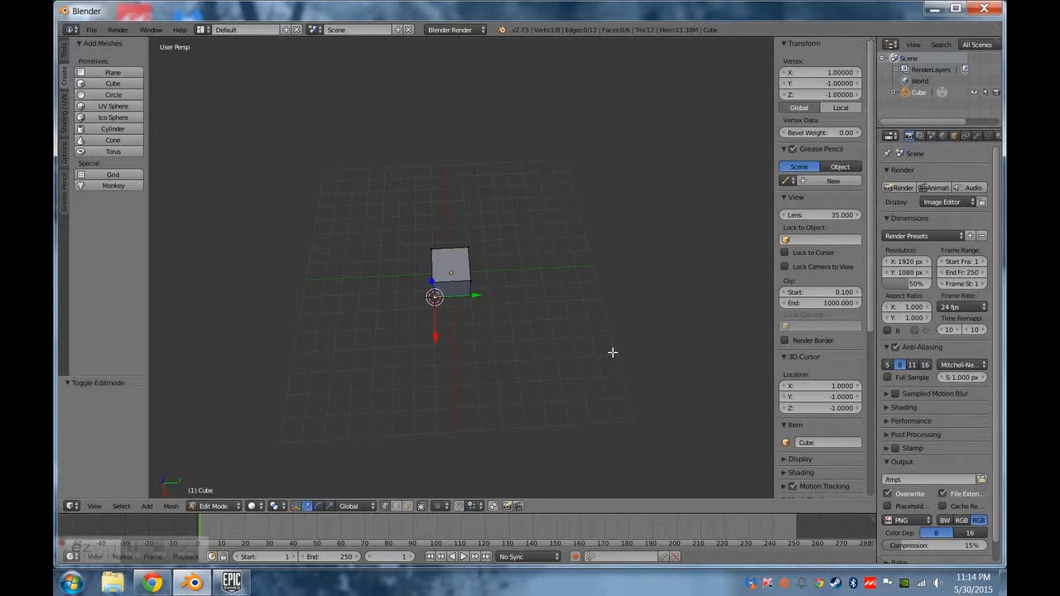
Return to Object Mode and set the cube's origin to the 3D cursor.
{"action": "key", "text": "Tab"}
{"action": "key", "text": "space"}
{"action": "key", "text": "Return"}
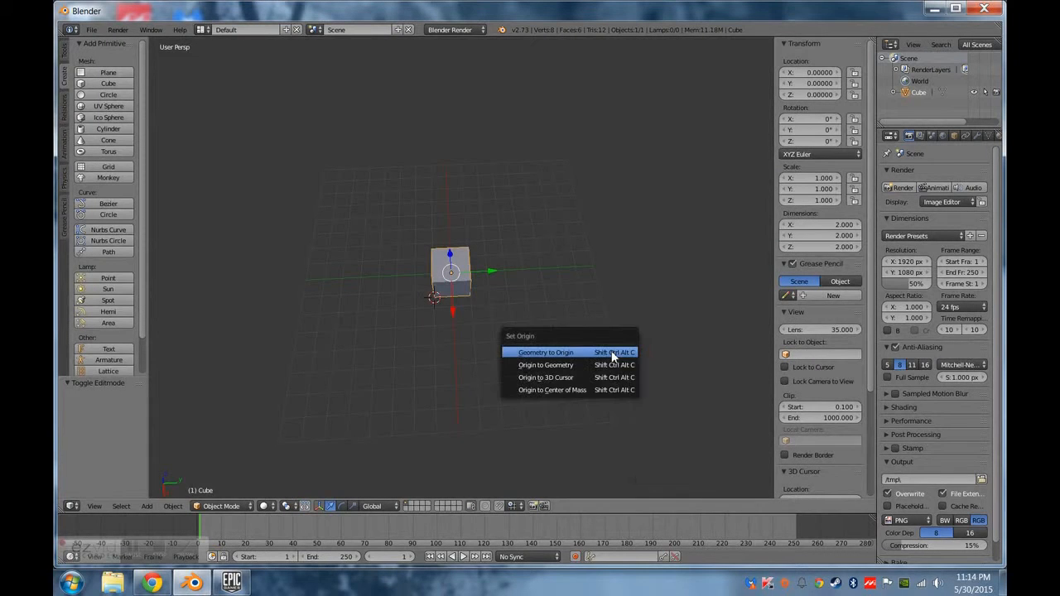
{"action": "left_click", "coordinate": [596, 379]}
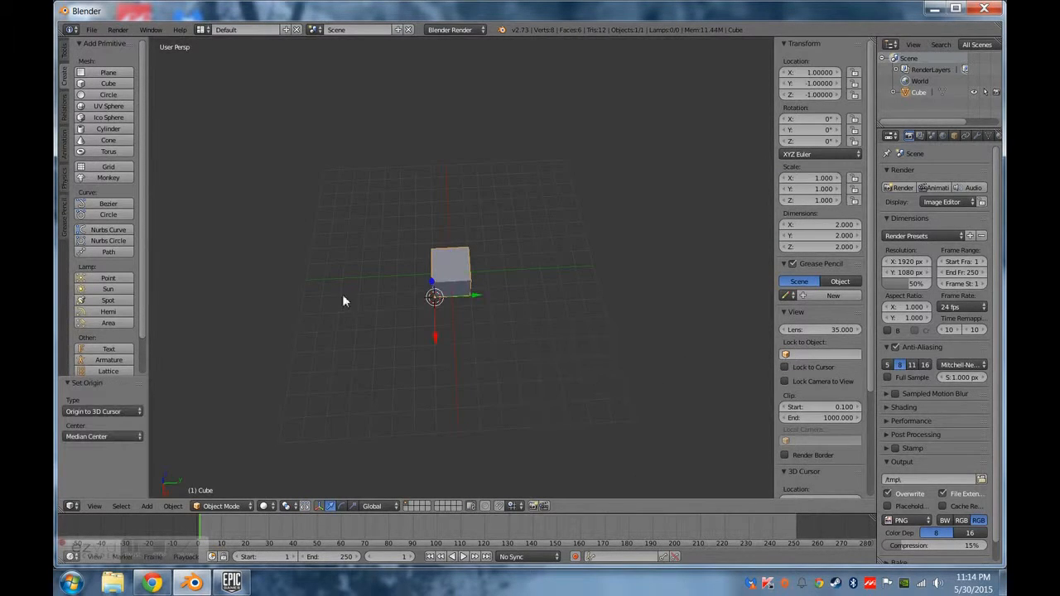
Set the cube's location to X 0, Y 0, Z 0.
{"action": "middle_click_drag", "start_coordinate": [287, 310], "coordinate": [503, 254]}
{"action": "left_click_drag", "start_coordinate": [478, 294], "coordinate": [498, 269]}
{"action": "left_click", "coordinate": [816, 71]}
{"action": "type", "text": "0"}
{"action": "key", "text": "Tab"}
{"action": "type", "text": "0"}
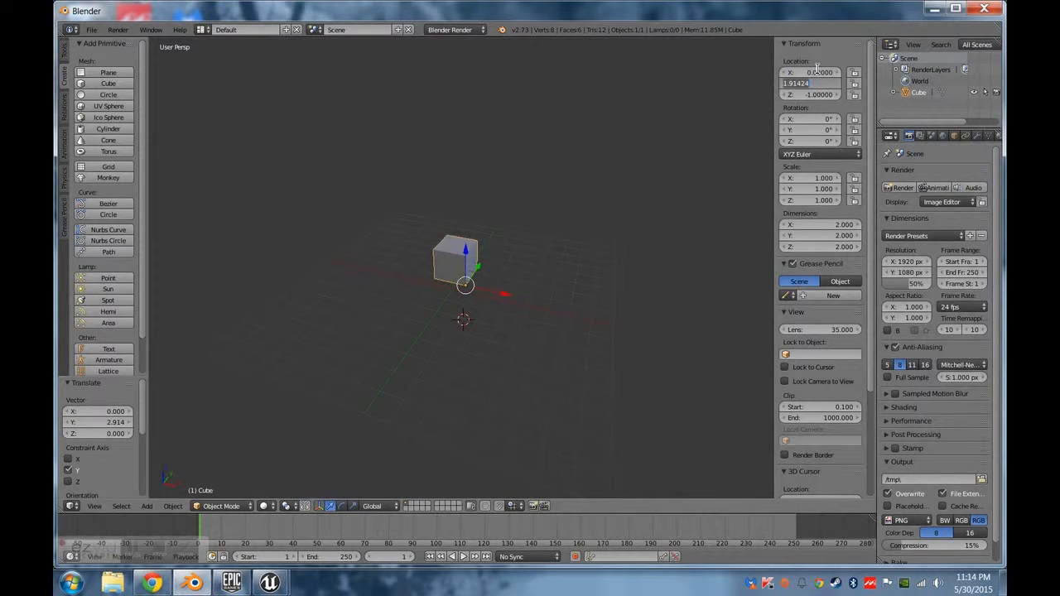
{"action": "key", "text": "Tab"}
{"action": "type", "text": "0"}
{"action": "key", "text": "Return"}
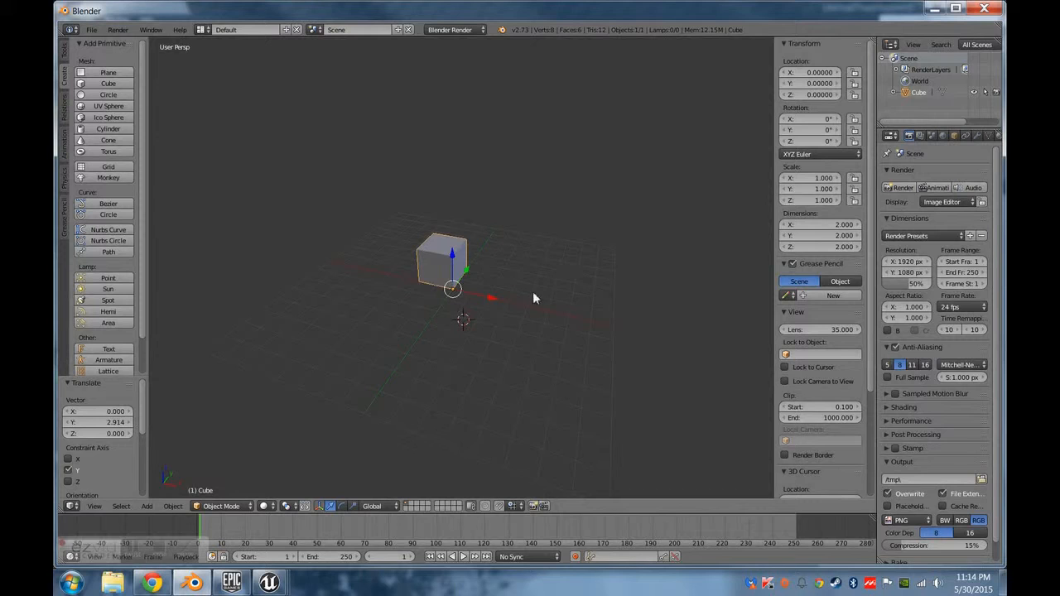
In Edit Mode, switch to face selection and select the cube's face on the positive Y side.
{"action": "middle_click_drag", "start_coordinate": [534, 295], "coordinate": [269, 219]}
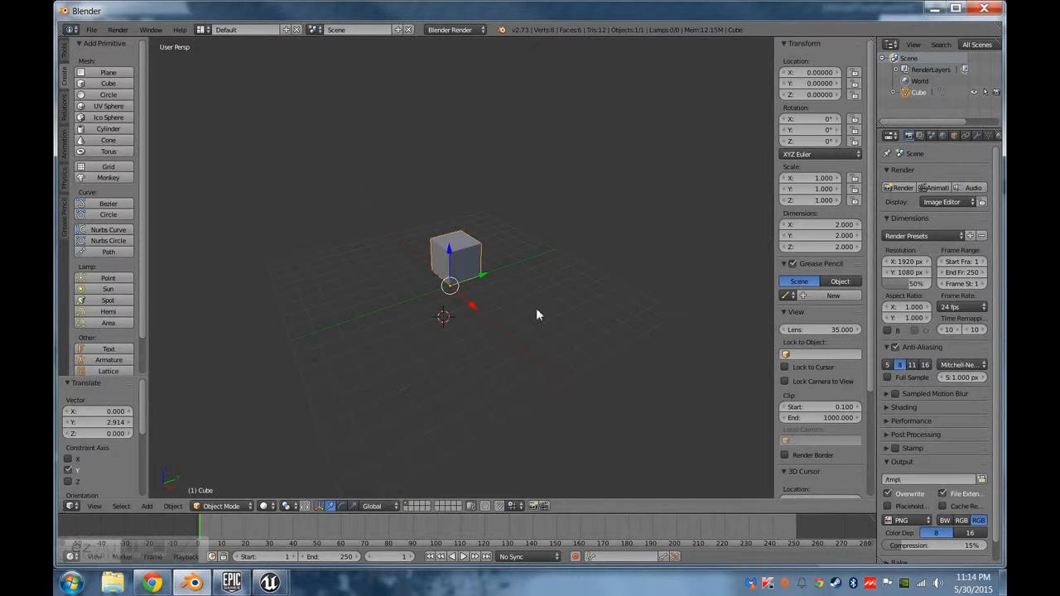
{"action": "middle_click_drag", "start_coordinate": [536, 314], "coordinate": [362, 299]}
{"action": "scroll", "coordinate": [361, 300], "scroll_direction": "down", "scroll_amount": 2}
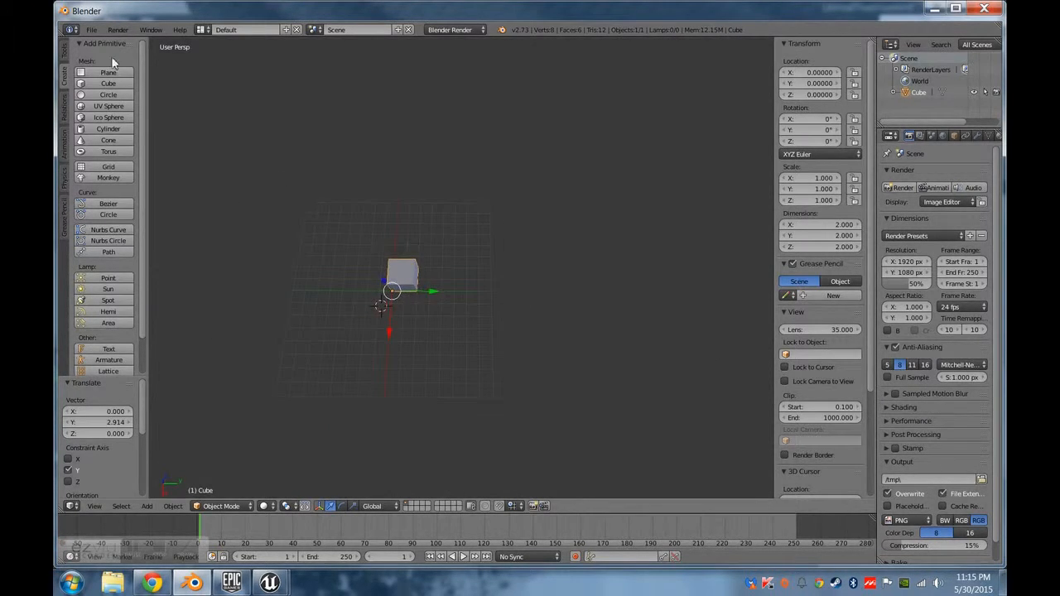
{"action": "key", "text": "Tab"}
{"action": "middle_click_drag", "start_coordinate": [477, 289], "coordinate": [414, 348]}
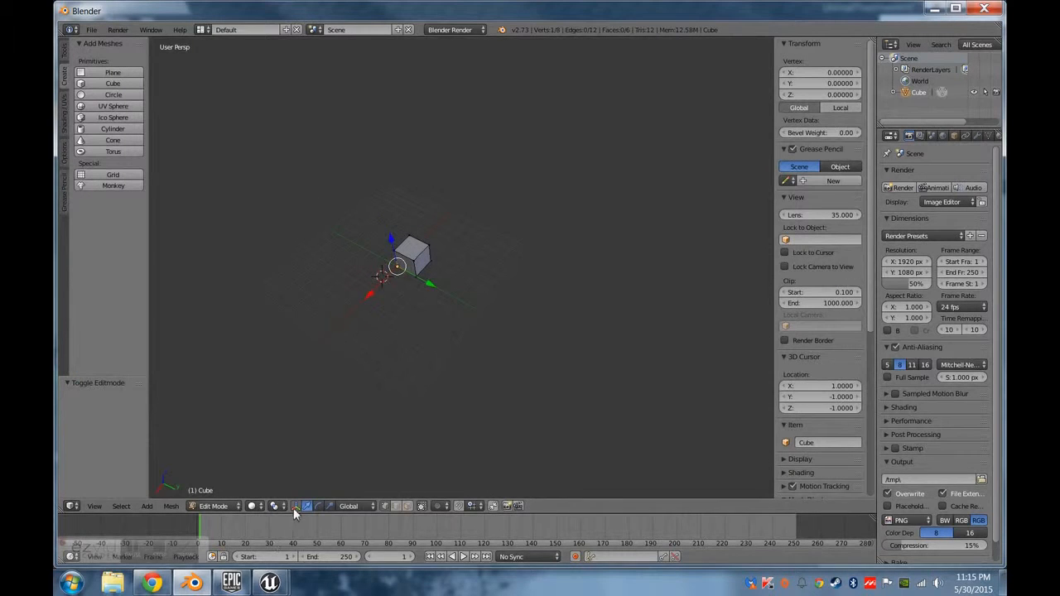
{"action": "left_click", "coordinate": [406, 506]}
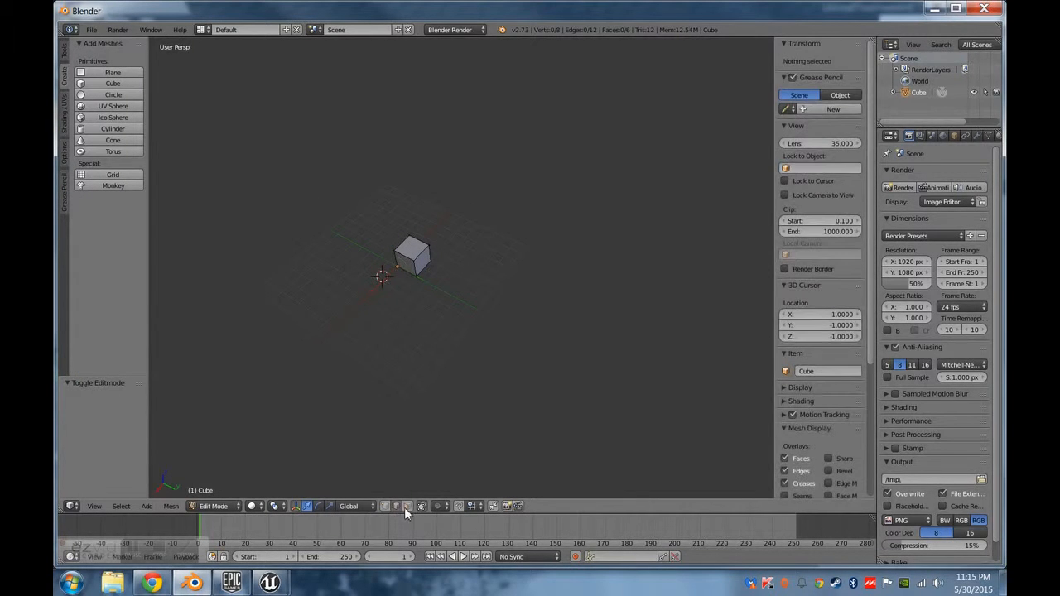
{"action": "right_click", "coordinate": [460, 265]}
{"action": "middle_click_drag", "start_coordinate": [451, 326], "coordinate": [515, 343]}
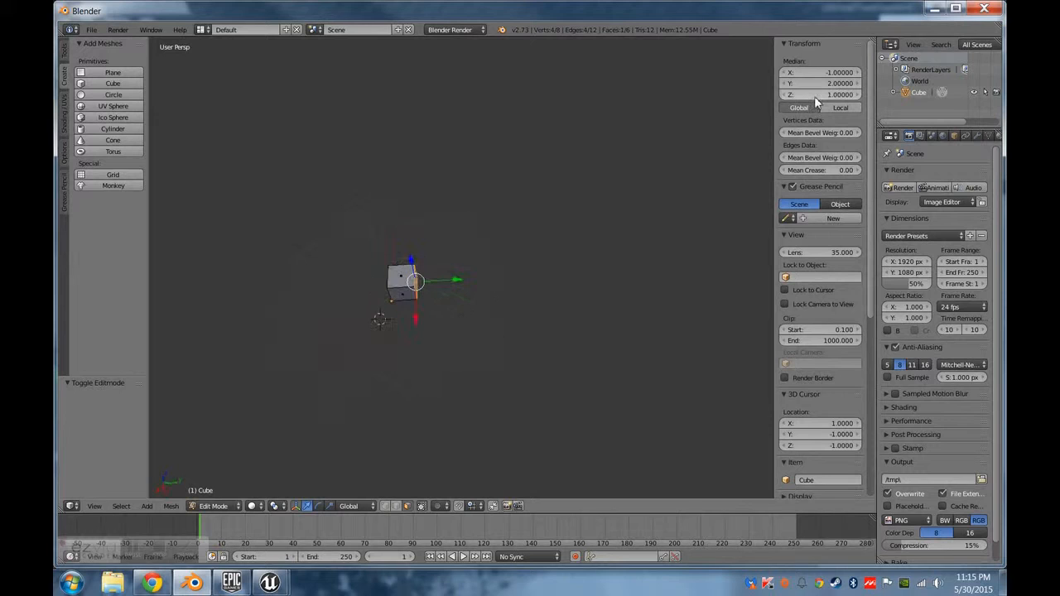
{"action": "left_click", "coordinate": [838, 108]}
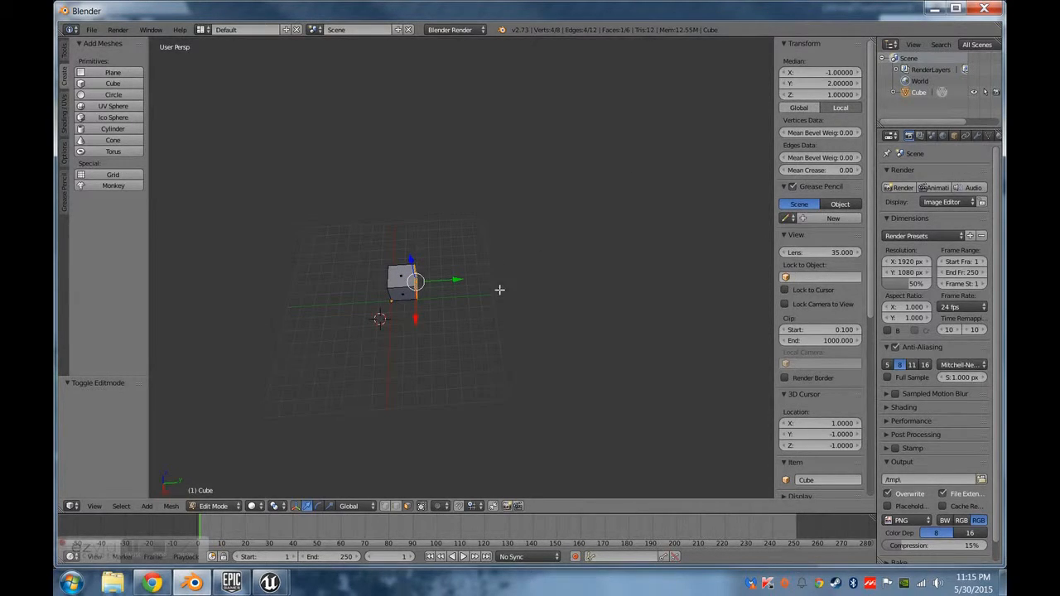
Stretch the cube into a long beam by setting the selected face's median Y to 30, and return to Object Mode.
{"action": "left_click", "coordinate": [818, 83]}
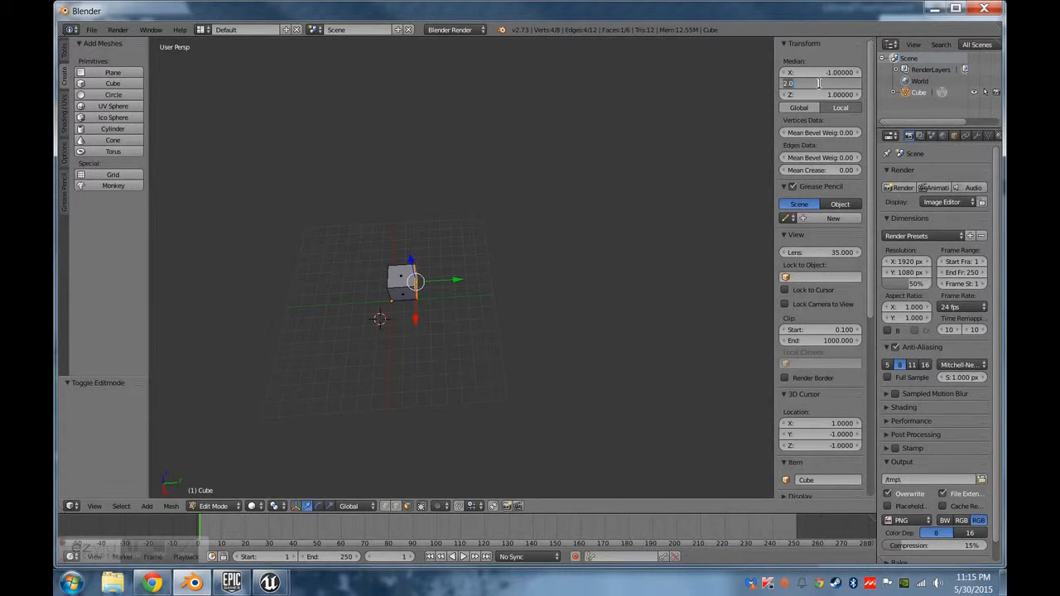
{"action": "type", "text": "30"}
{"action": "key", "text": "Return"}
{"action": "middle_click_drag", "start_coordinate": [744, 137], "coordinate": [486, 253]}
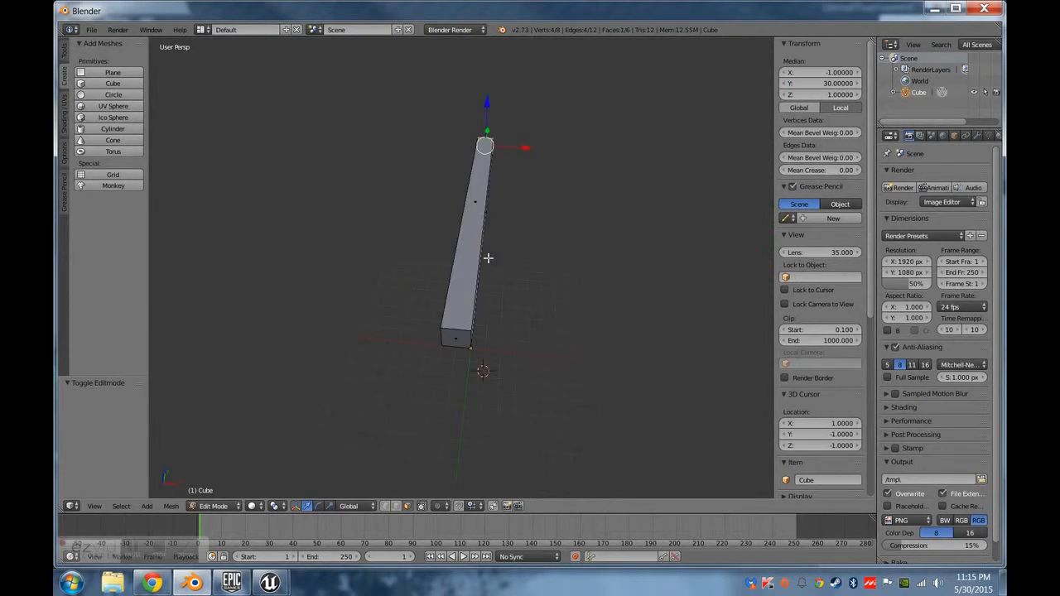
{"action": "key", "text": "Tab"}
Start an FBX export with the version set to FBX 6.1 ASCII and Tangent Space enabled.
{"action": "left_click", "coordinate": [91, 30]}
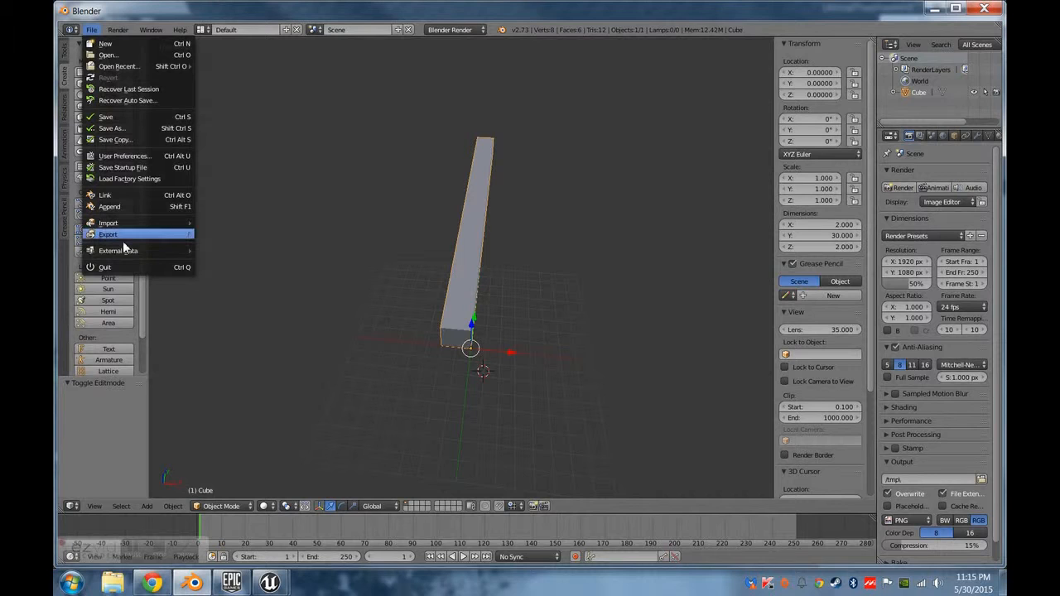
{"action": "mouse_move", "coordinate": [176, 237]}
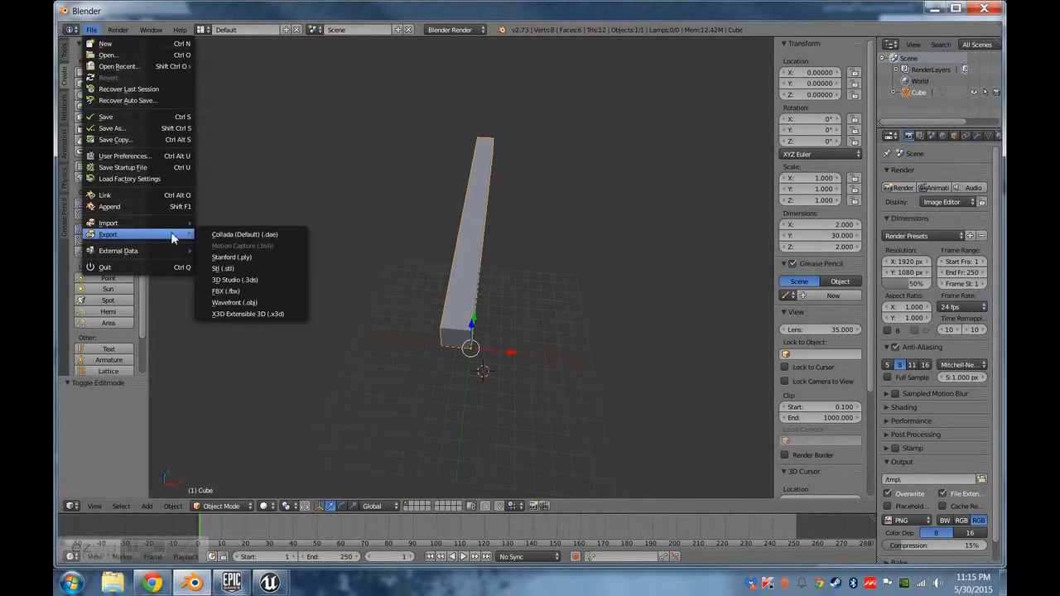
{"action": "left_click", "coordinate": [243, 295]}
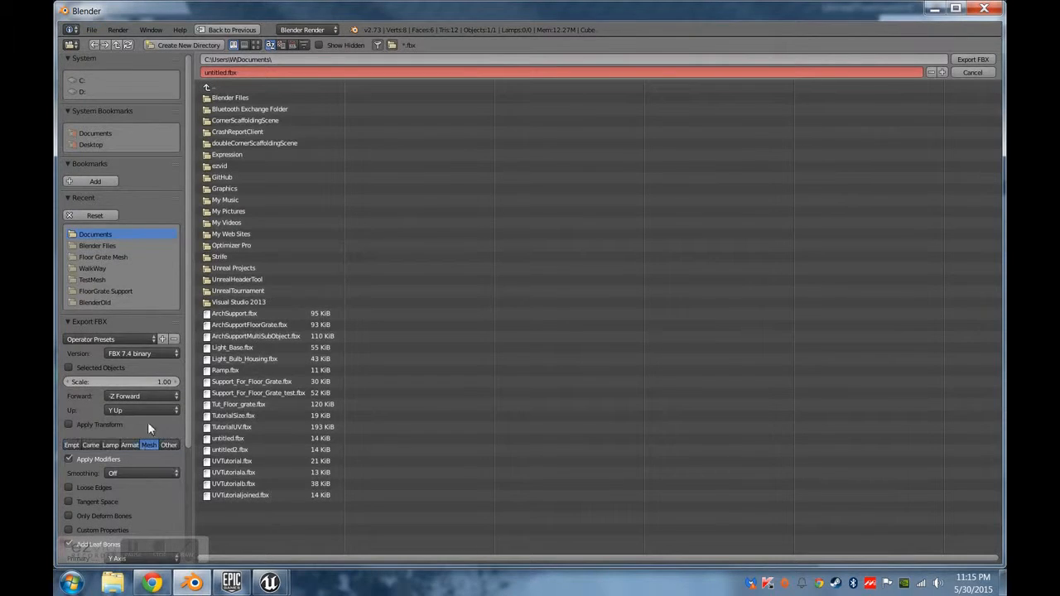
{"action": "left_click", "coordinate": [151, 342]}
{"action": "left_click", "coordinate": [144, 354]}
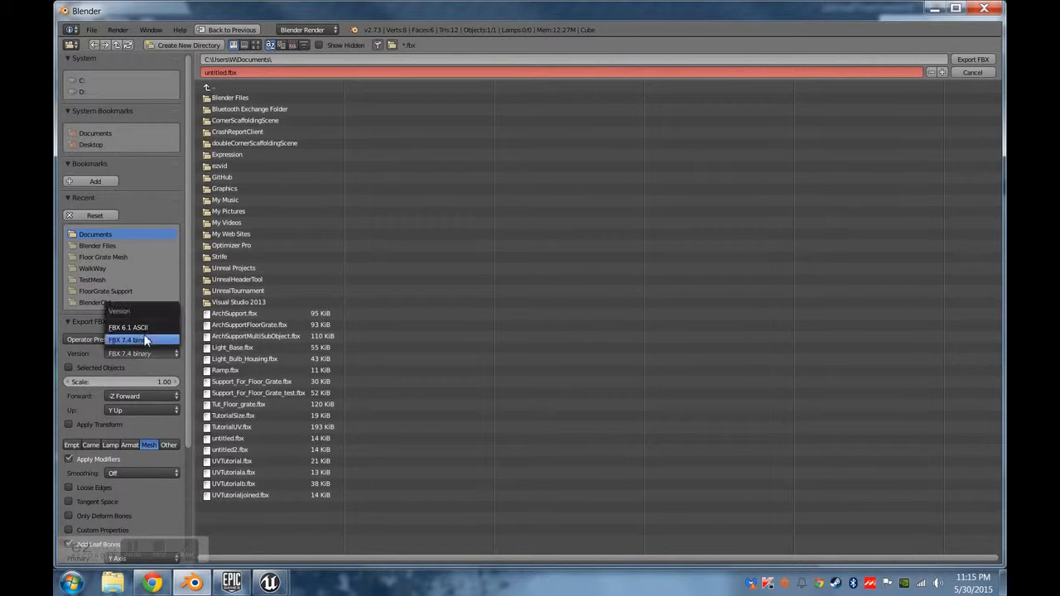
{"action": "left_click", "coordinate": [141, 330]}
{"action": "left_click", "coordinate": [91, 487]}
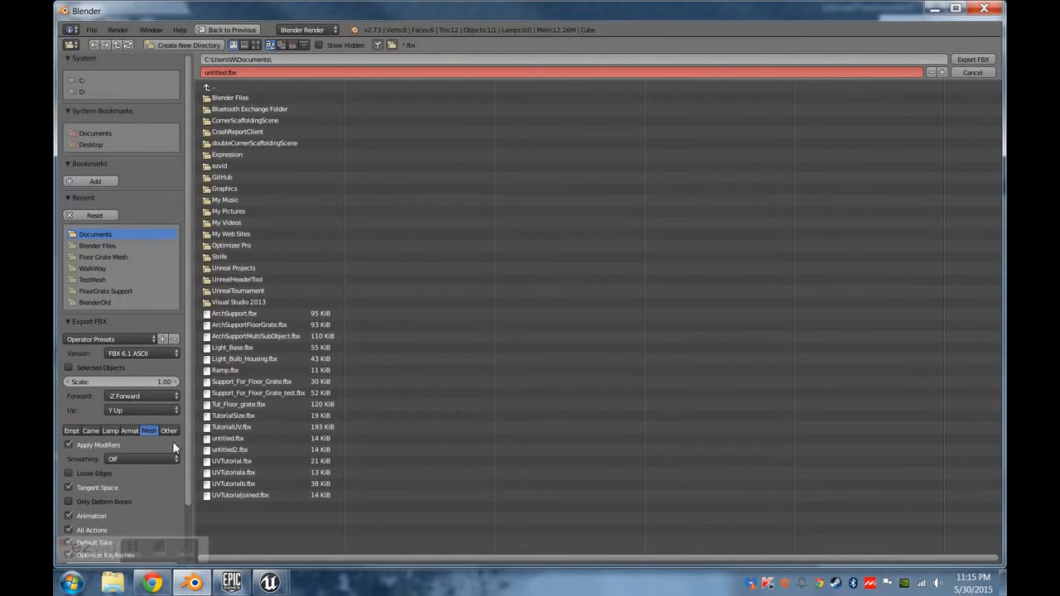
Set the export scale to 5.0 and export the beam as untitled.fbx to the Documents folder.
{"action": "scroll", "coordinate": [128, 454], "scroll_direction": "down", "scroll_amount": 3}
{"action": "left_click", "coordinate": [101, 320]}
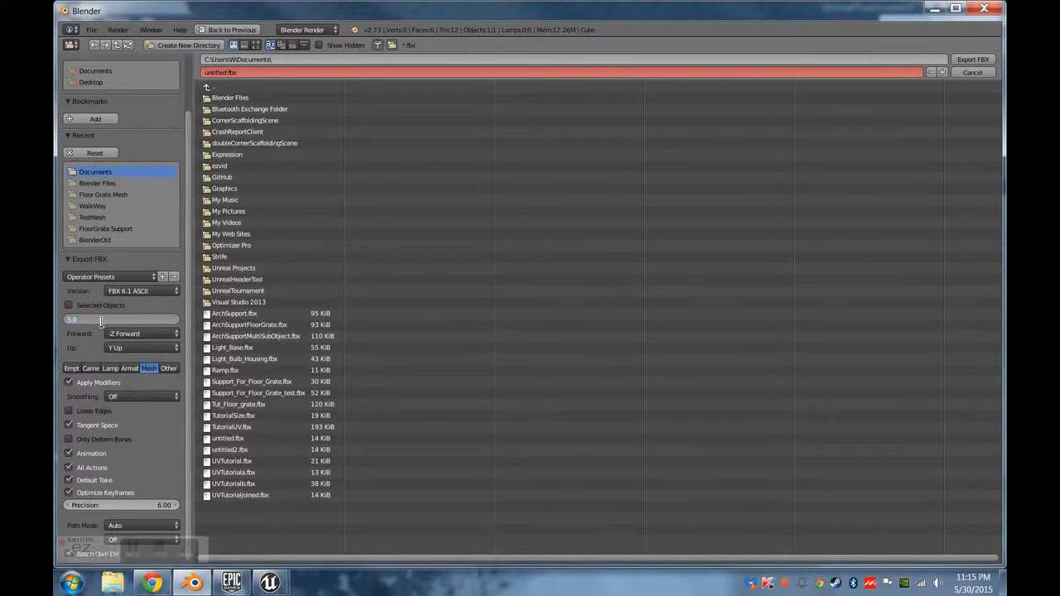
{"action": "type", "text": "5.0"}
{"action": "key", "text": "Return"}
{"action": "left_click", "coordinate": [973, 59]}
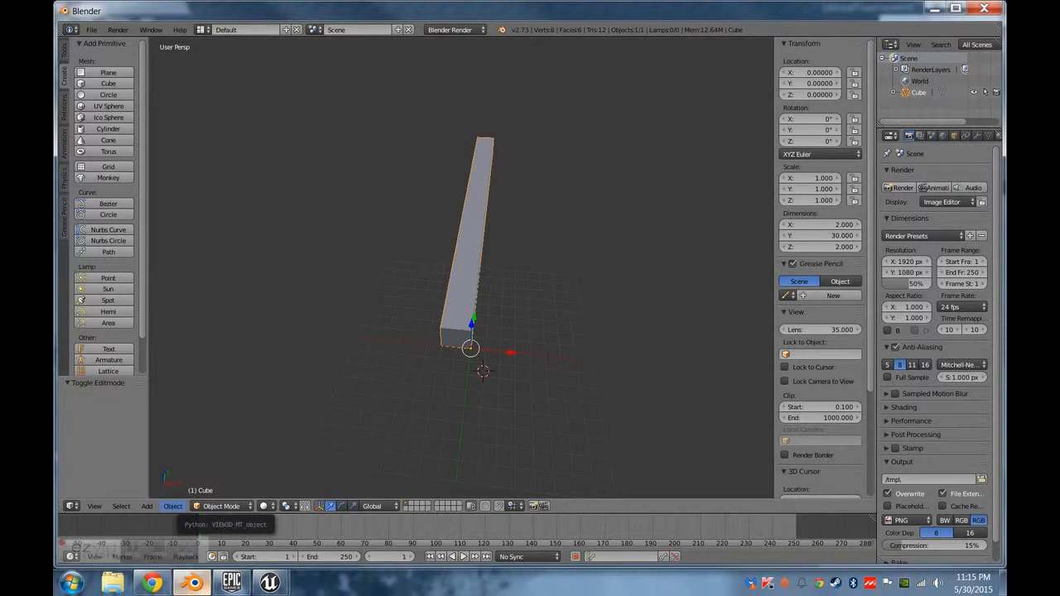
Switch to the Unreal Editor, move the floating perspective viewport clear of the Content Browser, and turn its view toward the Global Visual Actors floor.
{"action": "mouse_move", "coordinate": [250, 586]}
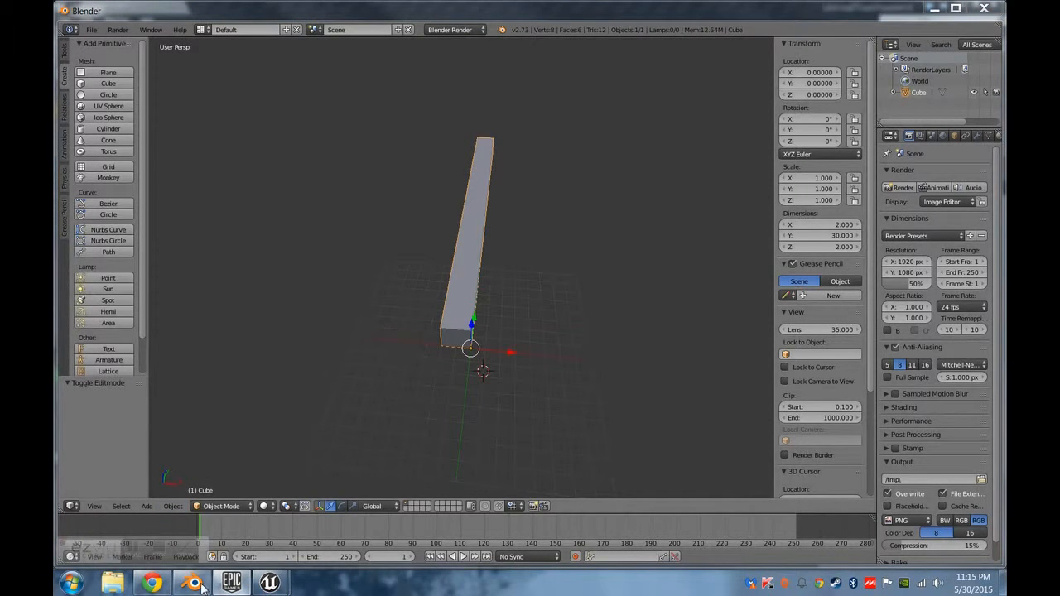
{"action": "left_click", "coordinate": [269, 573]}
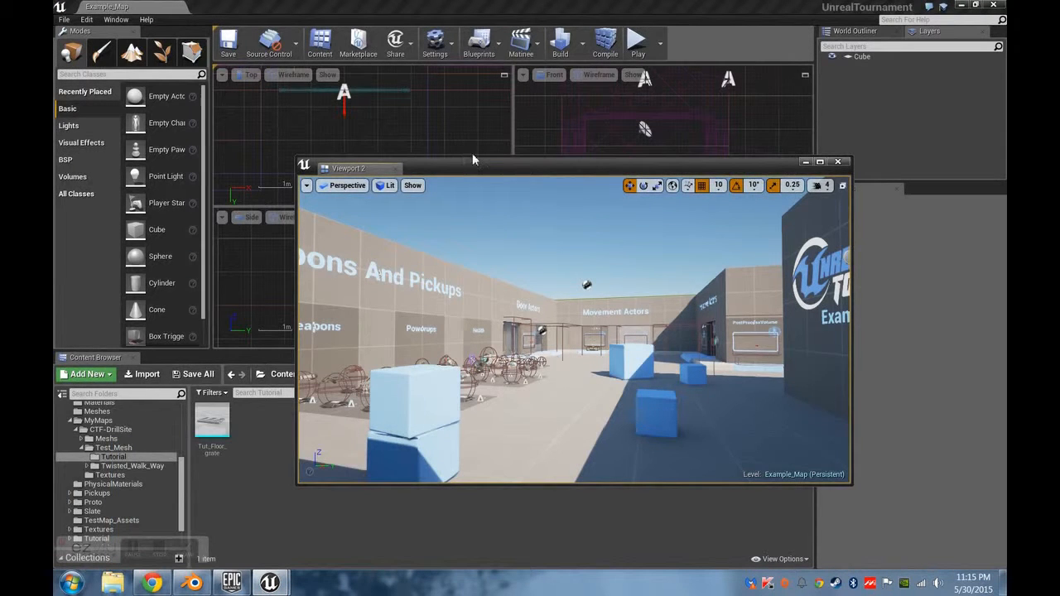
{"action": "left_click_drag", "start_coordinate": [550, 165], "coordinate": [641, 70]}
{"action": "right_click_drag", "start_coordinate": [649, 234], "coordinate": [673, 209]}
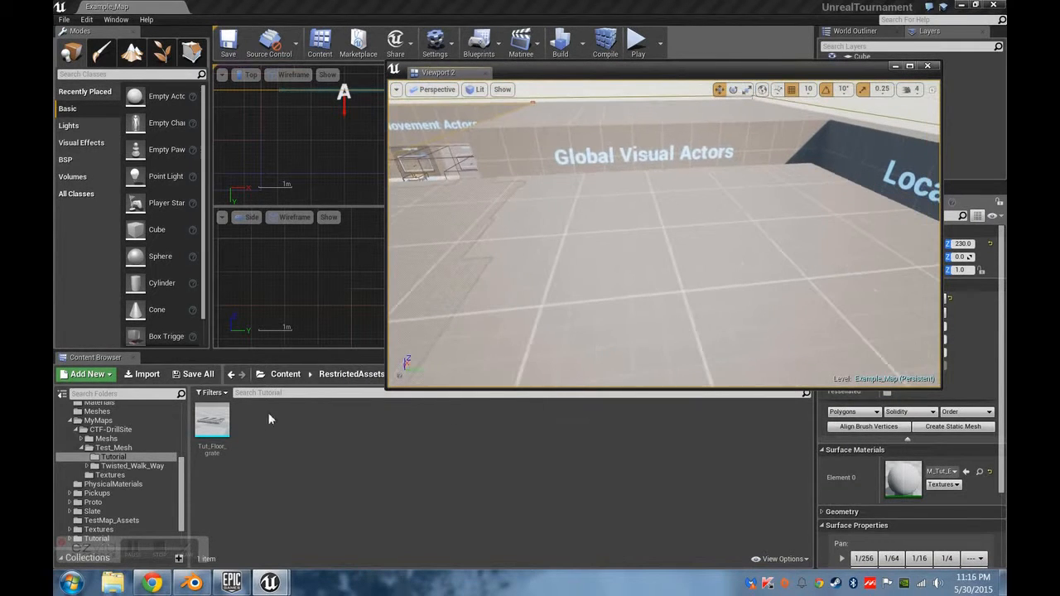
Check the Documents files in Unreal's import dialog, and export the beam from Blender to Documents as Tut_floor_grate2.fbx.
{"action": "left_click", "coordinate": [275, 488]}
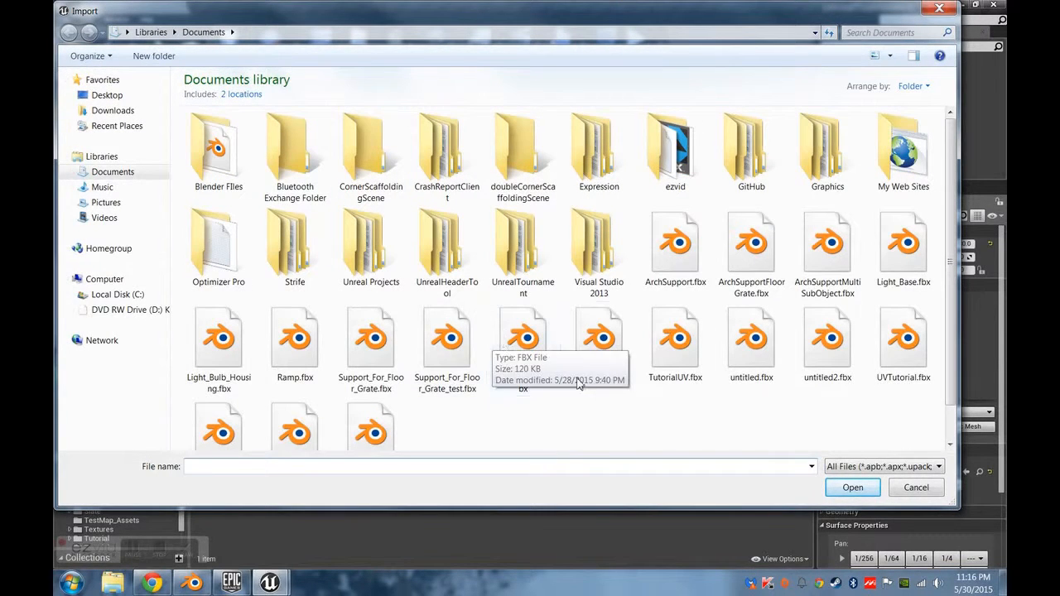
{"action": "scroll", "coordinate": [614, 420], "scroll_direction": "down", "scroll_amount": 1}
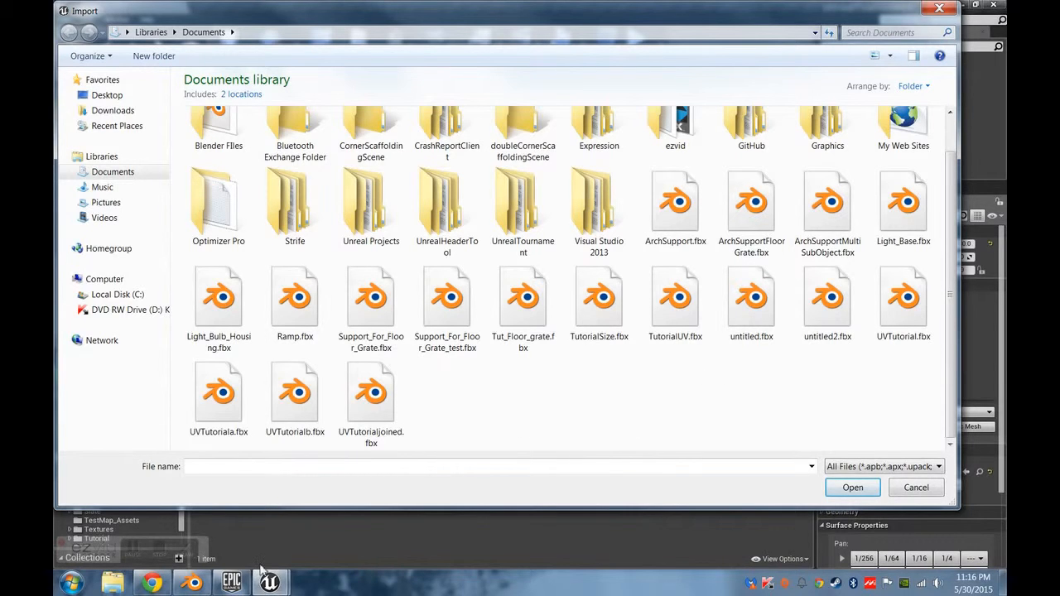
{"action": "left_click", "coordinate": [192, 582]}
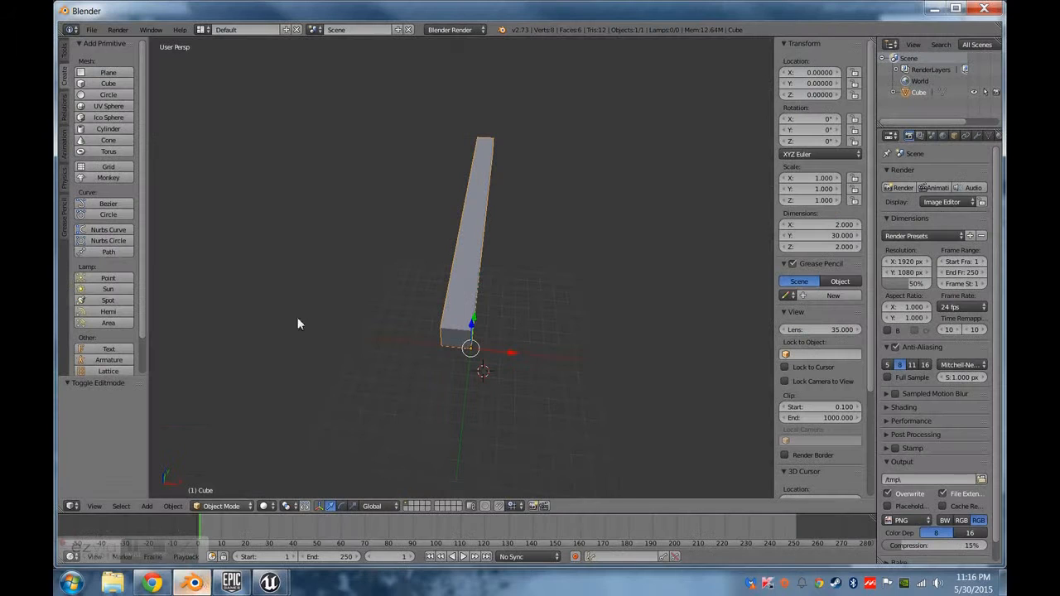
{"action": "left_click", "coordinate": [97, 30]}
{"action": "mouse_move", "coordinate": [130, 234]}
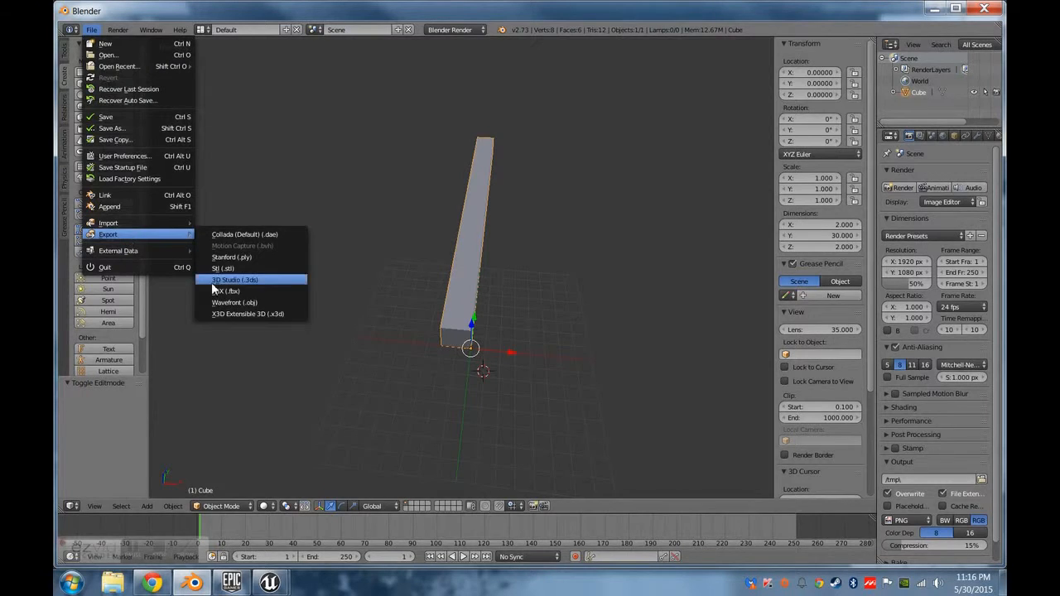
{"action": "left_click", "coordinate": [215, 290]}
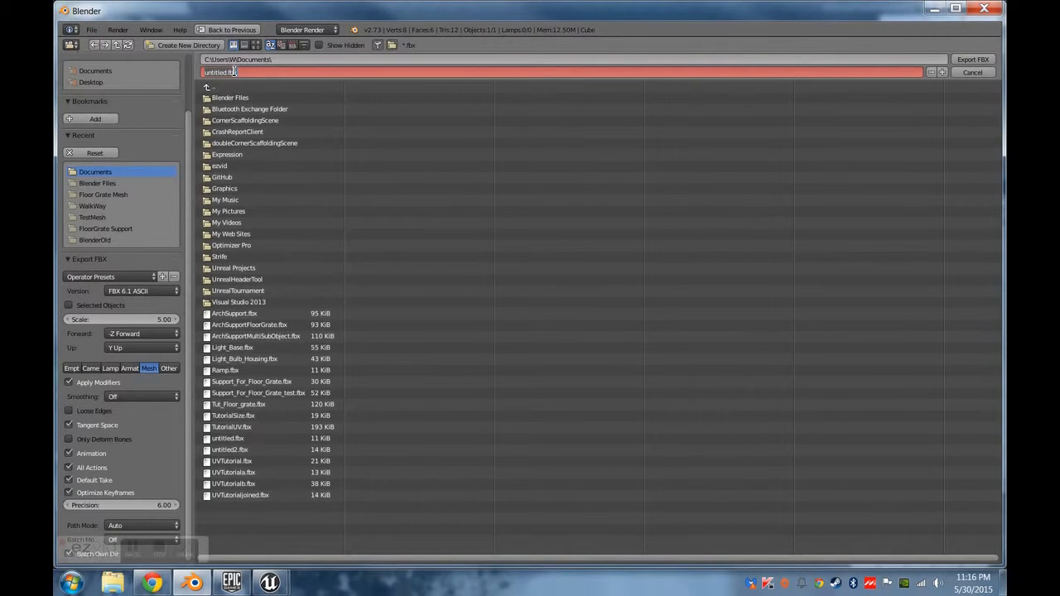
{"action": "type", "text": "Tu"}
{"action": "left_click", "coordinate": [979, 59]}
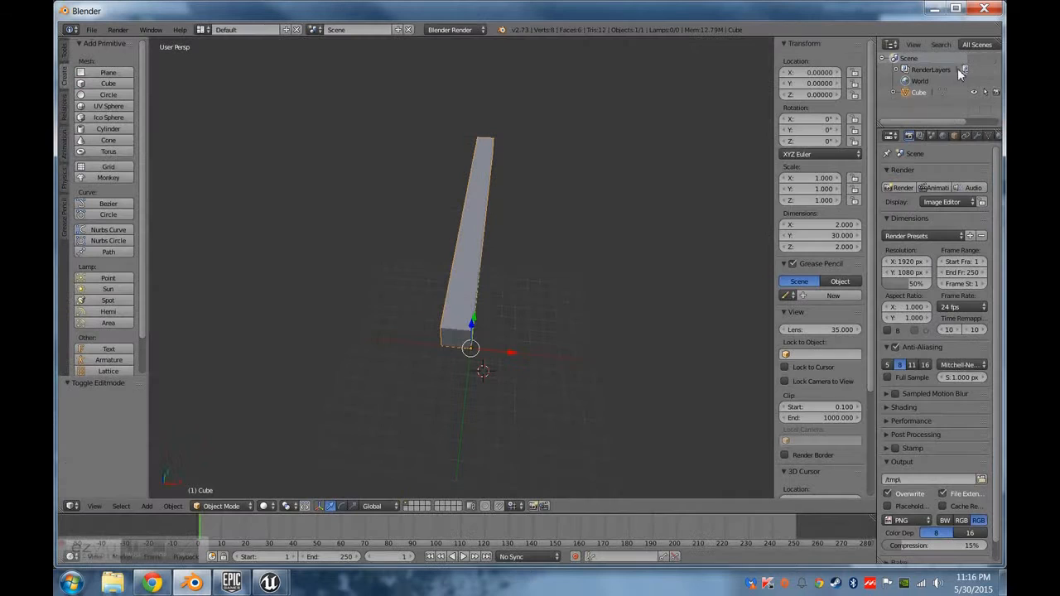
Check the exported beam's file name in Unreal's import dialog and in Blender's FBX export file list.
{"action": "left_click", "coordinate": [205, 585]}
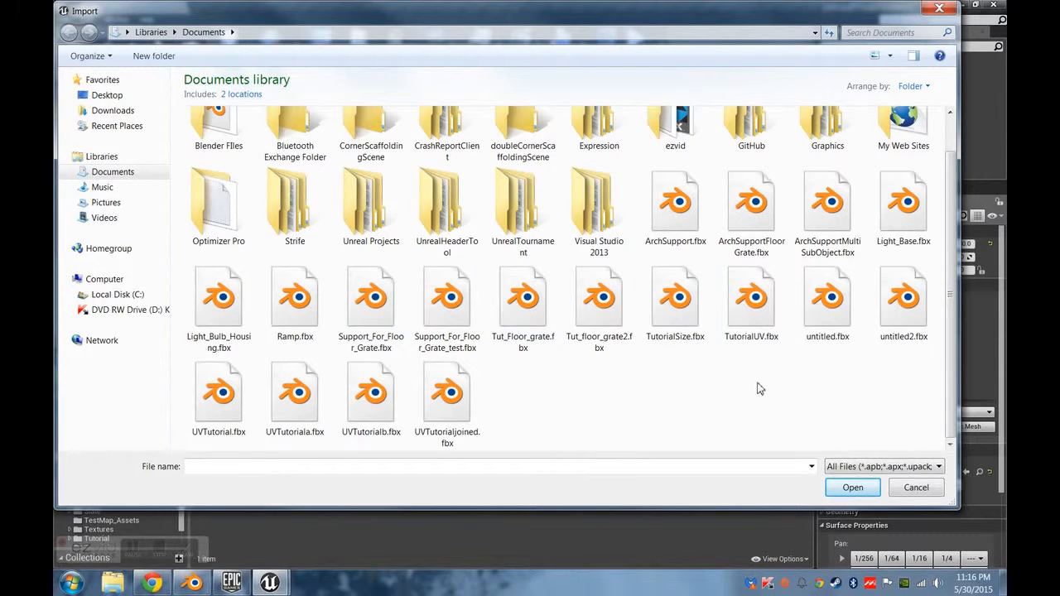
{"action": "scroll", "coordinate": [503, 362], "scroll_direction": "up", "scroll_amount": 1}
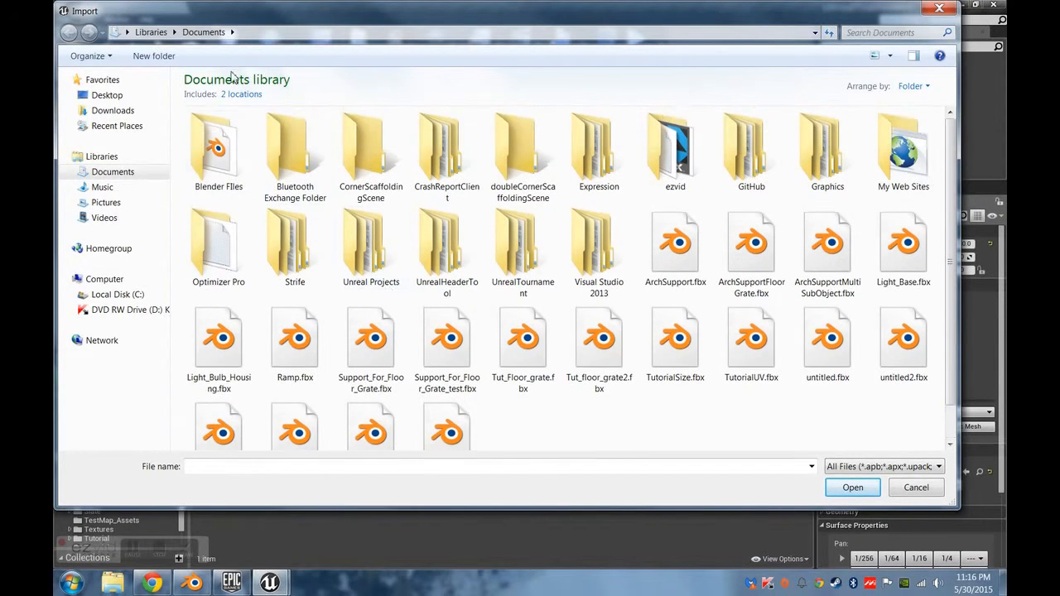
{"action": "scroll", "coordinate": [593, 273], "scroll_direction": "down", "scroll_amount": 1}
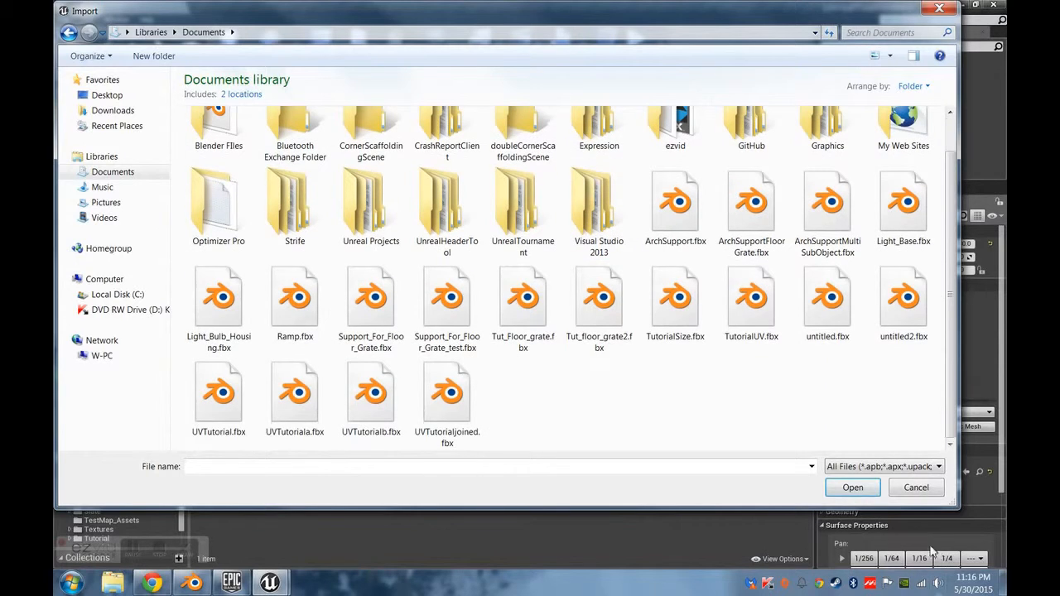
{"action": "left_click", "coordinate": [916, 487]}
{"action": "left_click", "coordinate": [205, 583]}
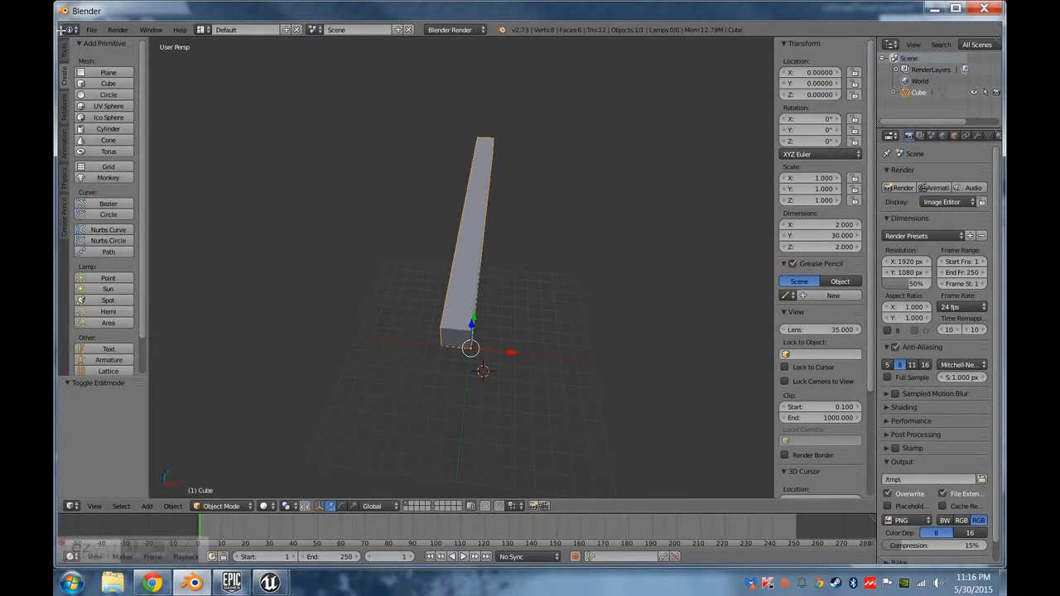
{"action": "left_click", "coordinate": [91, 29]}
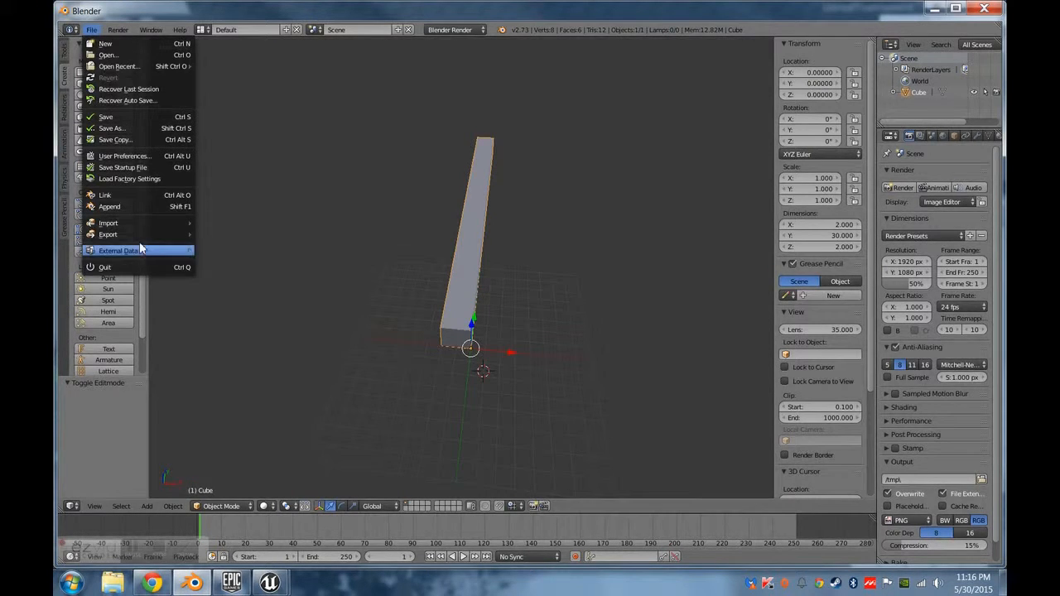
{"action": "mouse_move", "coordinate": [141, 235]}
{"action": "left_click", "coordinate": [248, 289]}
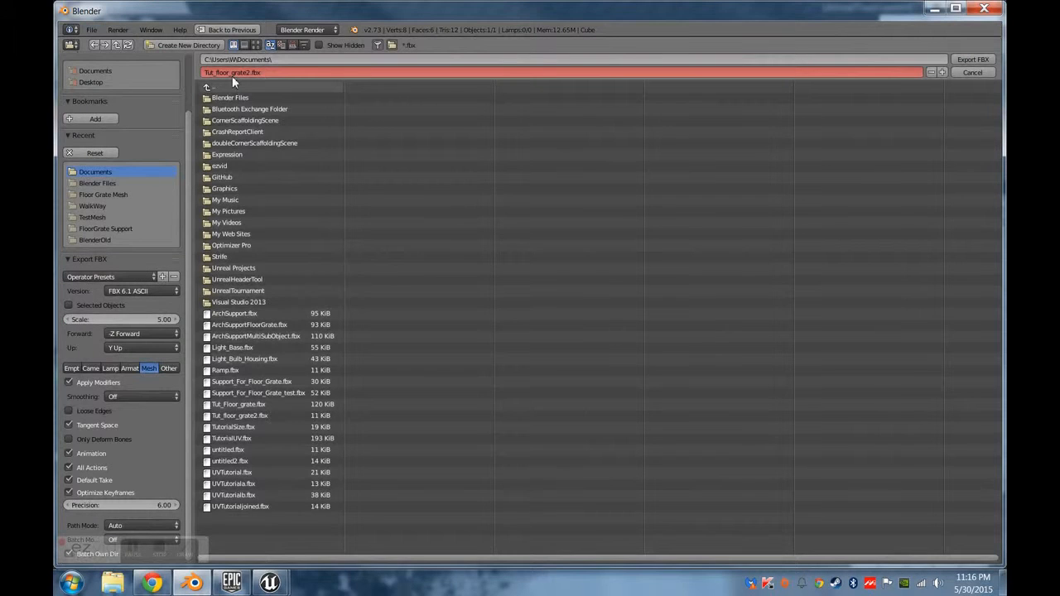
Switch to the Unreal Editor and import Tut_floor_grate2.fbx from Documents into the Tutorial folder.
{"action": "mouse_move", "coordinate": [269, 582]}
{"action": "left_click", "coordinate": [222, 467]}
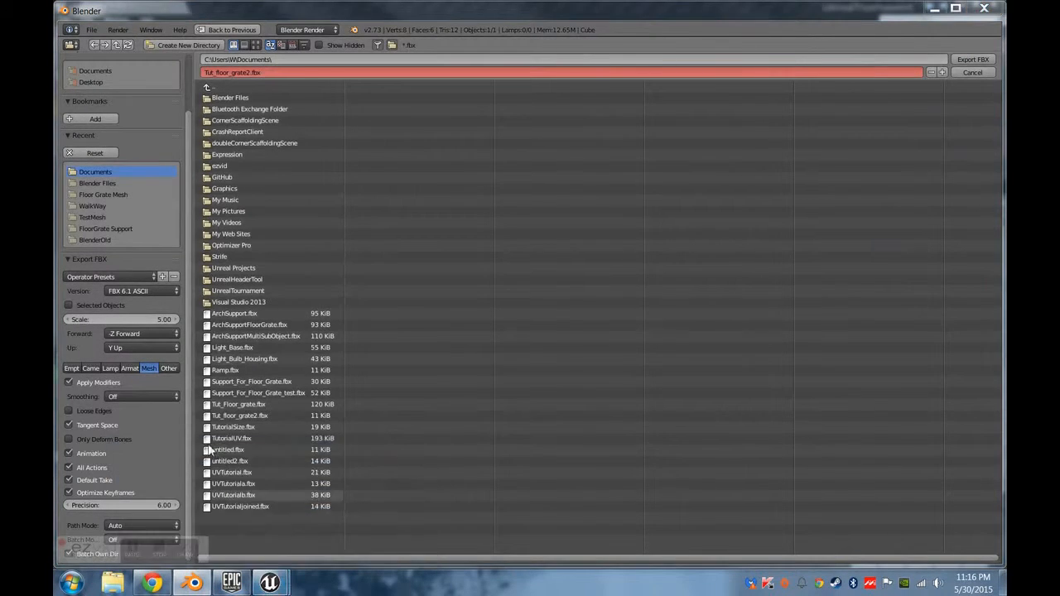
{"action": "left_click", "coordinate": [135, 377]}
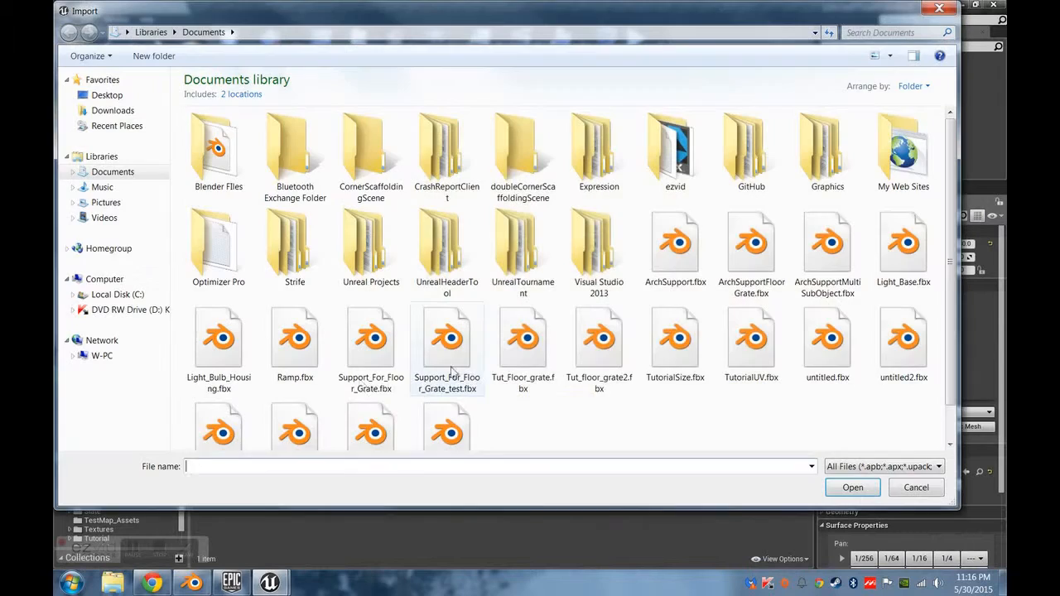
{"action": "scroll", "coordinate": [516, 426], "scroll_direction": "down", "scroll_amount": 1}
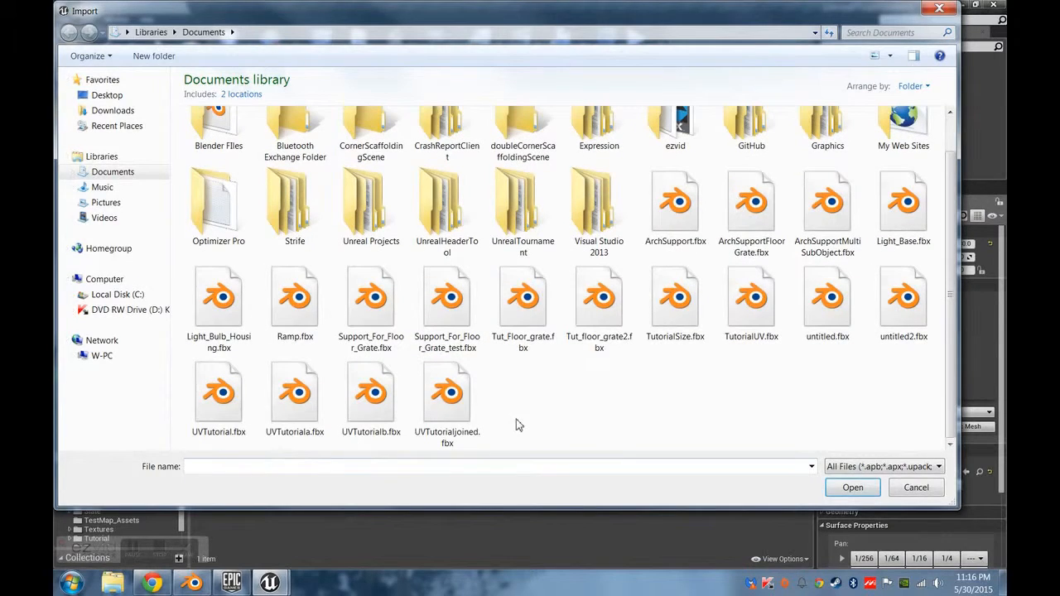
{"action": "left_click", "coordinate": [579, 329]}
{"action": "double_click", "coordinate": [582, 355]}
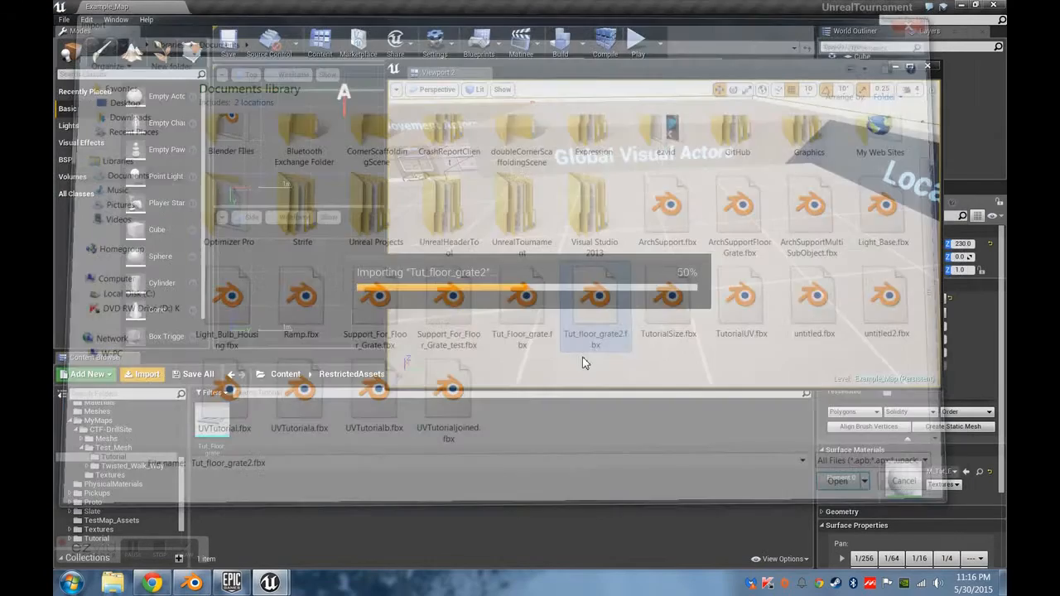
{"action": "left_click", "coordinate": [586, 514]}
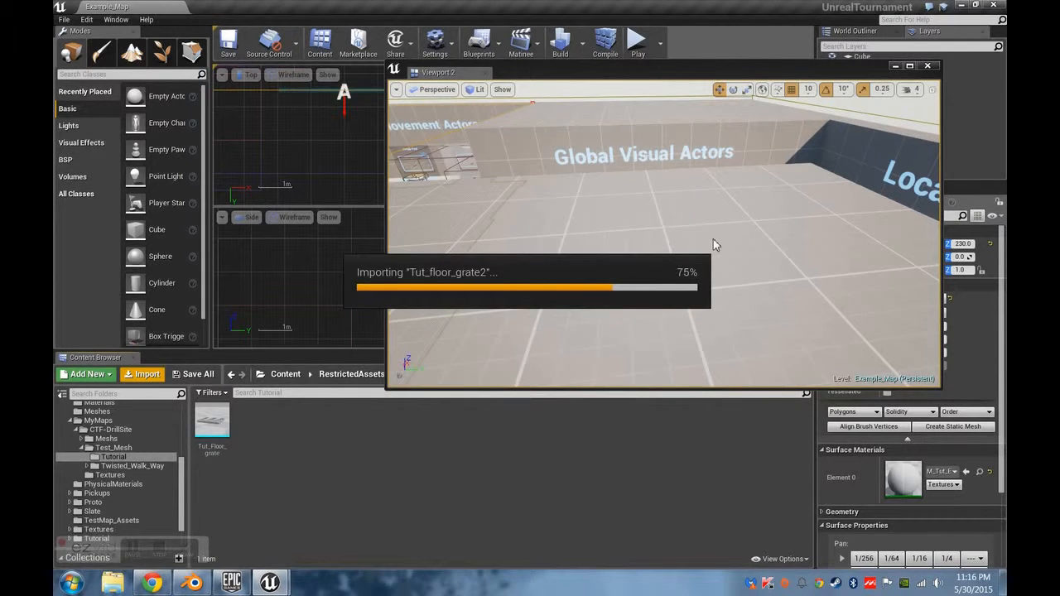
{"action": "left_click", "coordinate": [639, 301]}
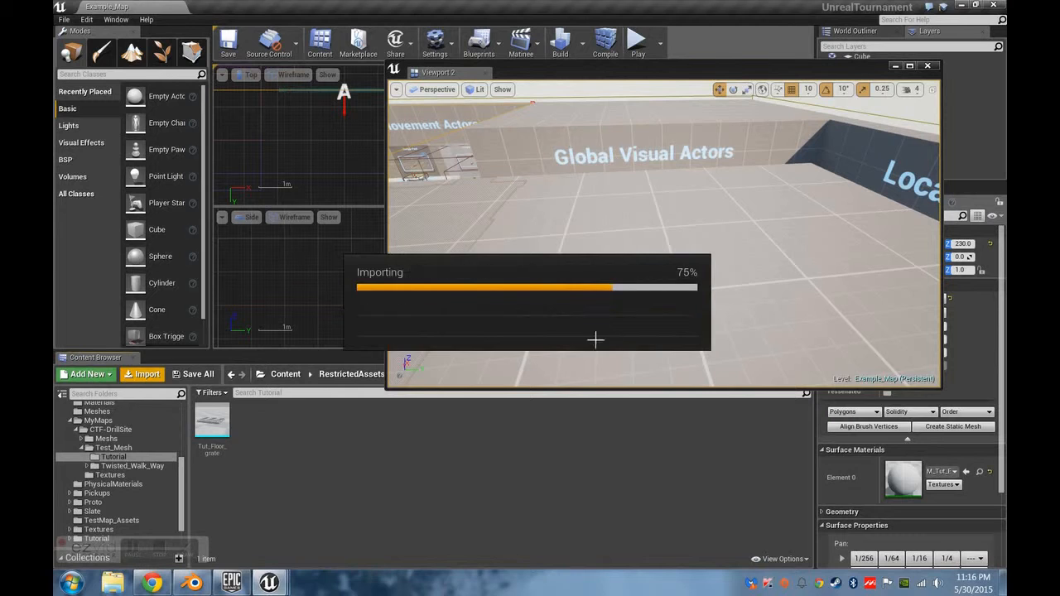
{"action": "left_click", "coordinate": [419, 489]}
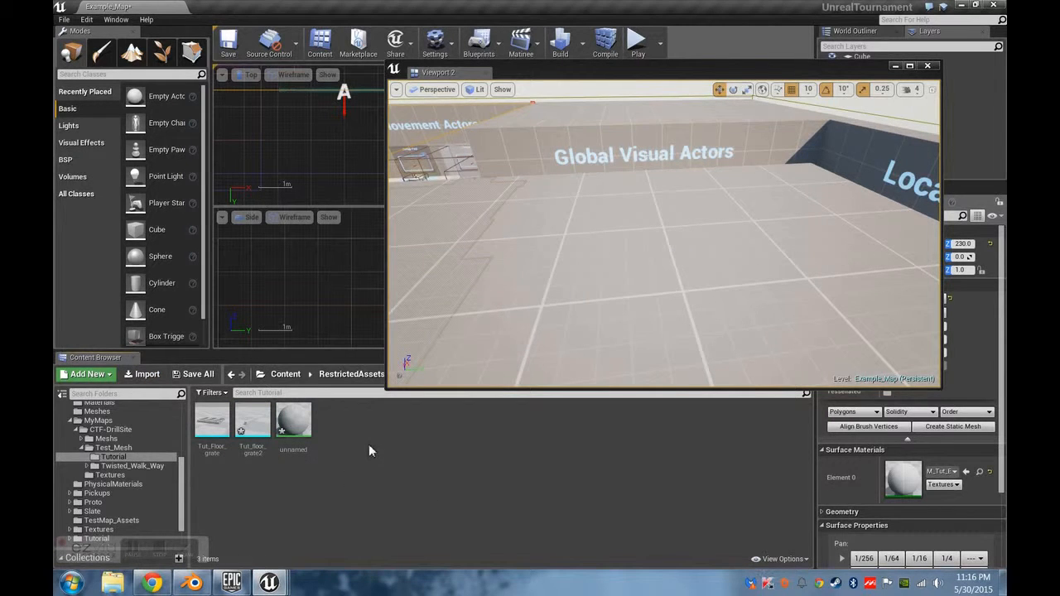
Place the Tut_floor_grate2 mesh on the Global Visual Actors floor and play-test the level from a spot near it.
{"action": "left_click_drag", "start_coordinate": [256, 428], "coordinate": [687, 290]}
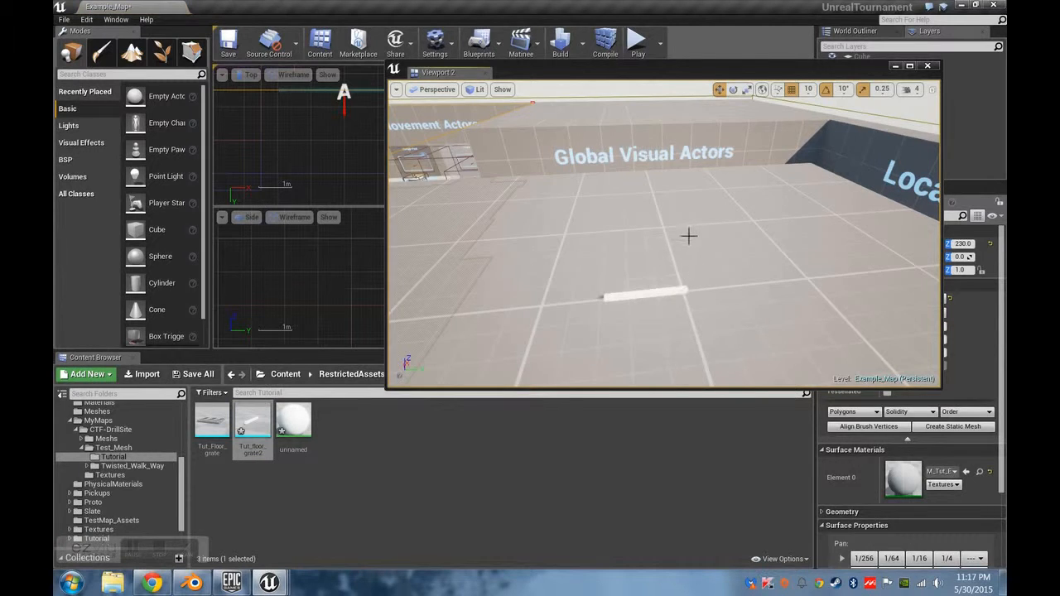
{"action": "key", "text": "f"}
{"action": "right_click", "coordinate": [660, 274]}
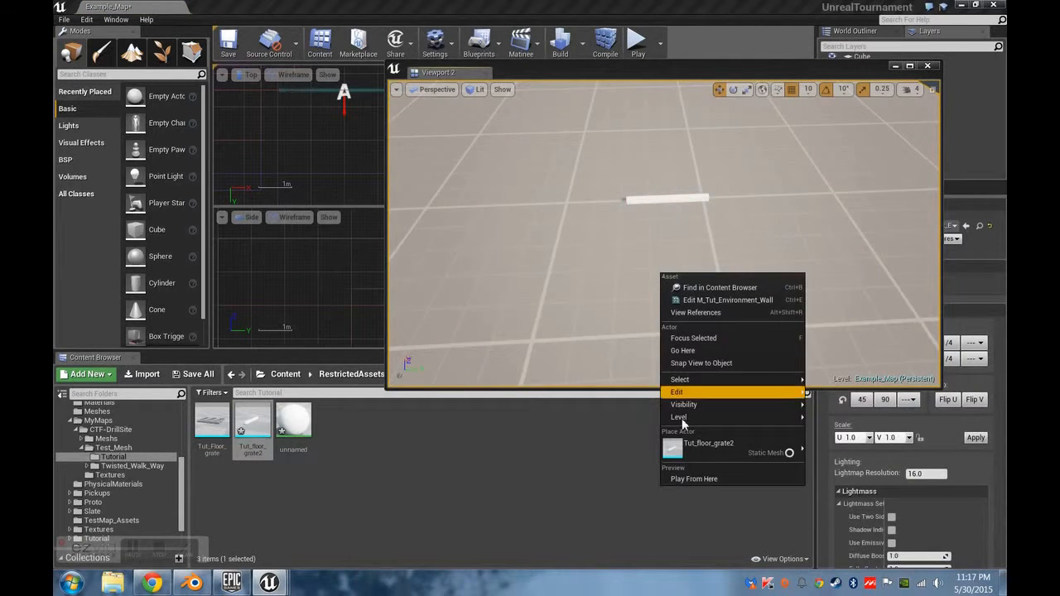
{"action": "left_click", "coordinate": [712, 480]}
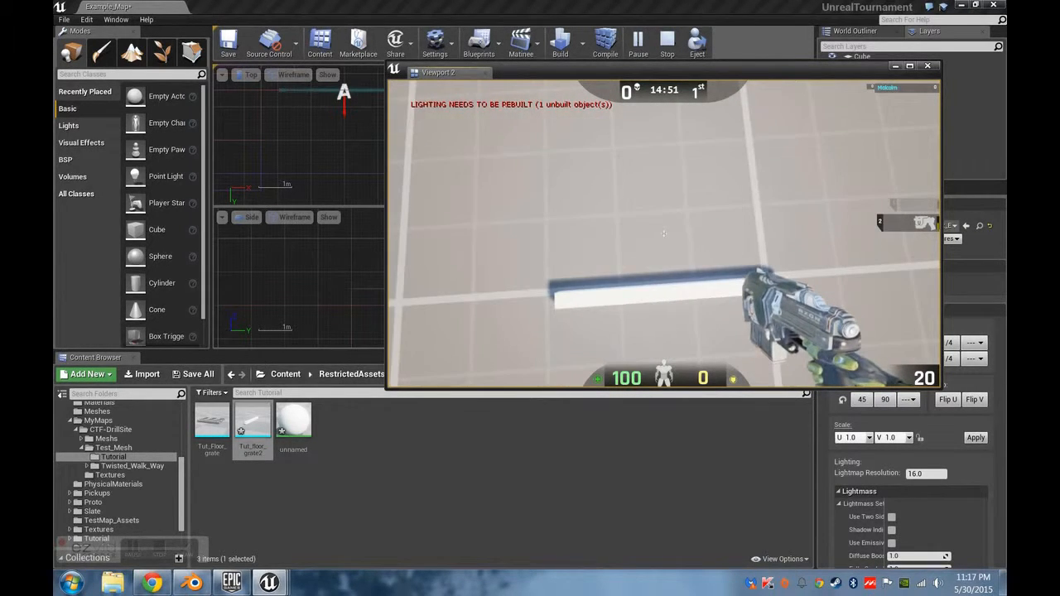
{"action": "key", "text": "Escape"}
Switch to Blender, cancel the pending FBX export and view the beam from its near end.
{"action": "left_click", "coordinate": [192, 583]}
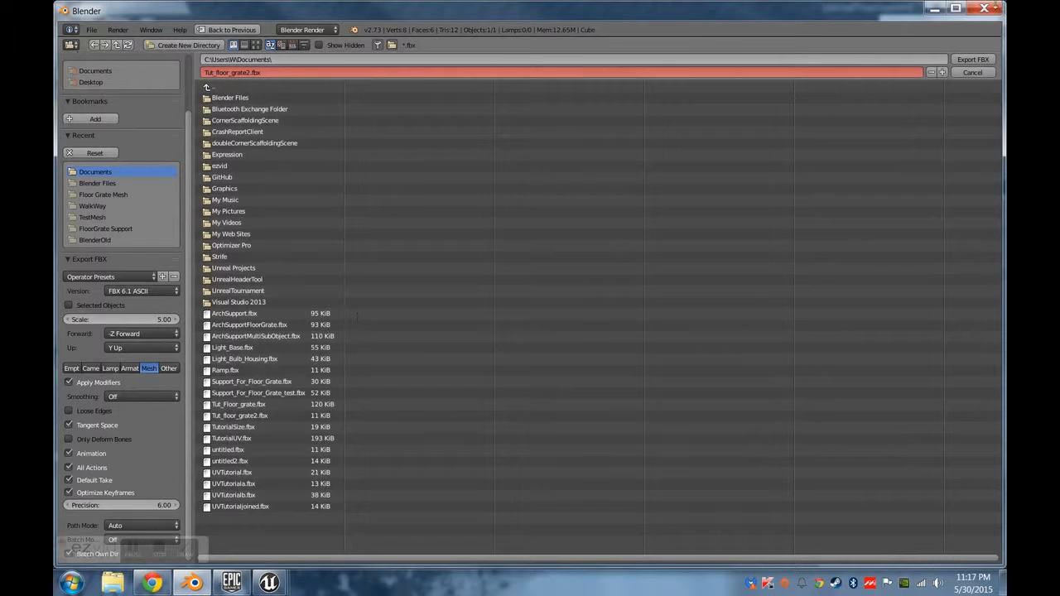
{"action": "left_click", "coordinate": [966, 71]}
{"action": "middle_click_drag", "start_coordinate": [448, 333], "coordinate": [474, 342]}
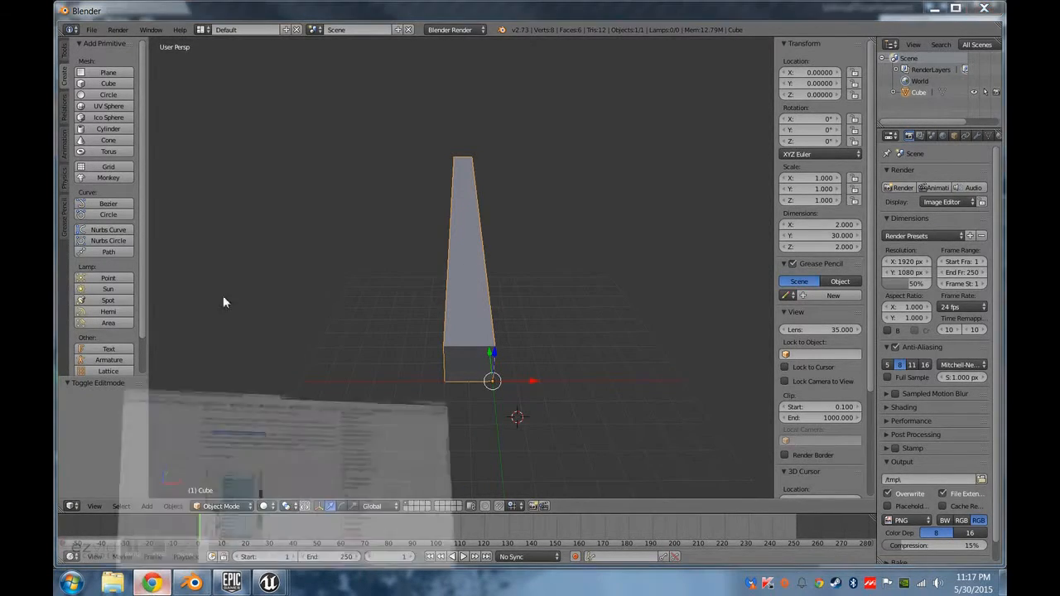
Switch to Chrome and search the web for "extruded aluminum floor panels".
{"action": "key", "text": "alt+Tab"}
{"action": "left_click", "coordinate": [320, 25]}
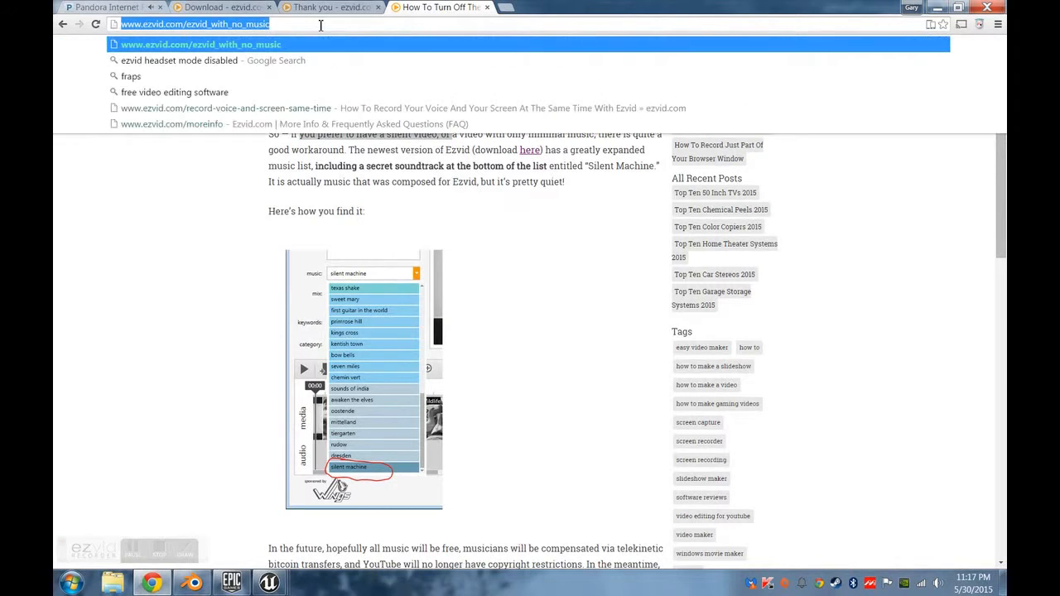
{"action": "type", "text": "exturde"}
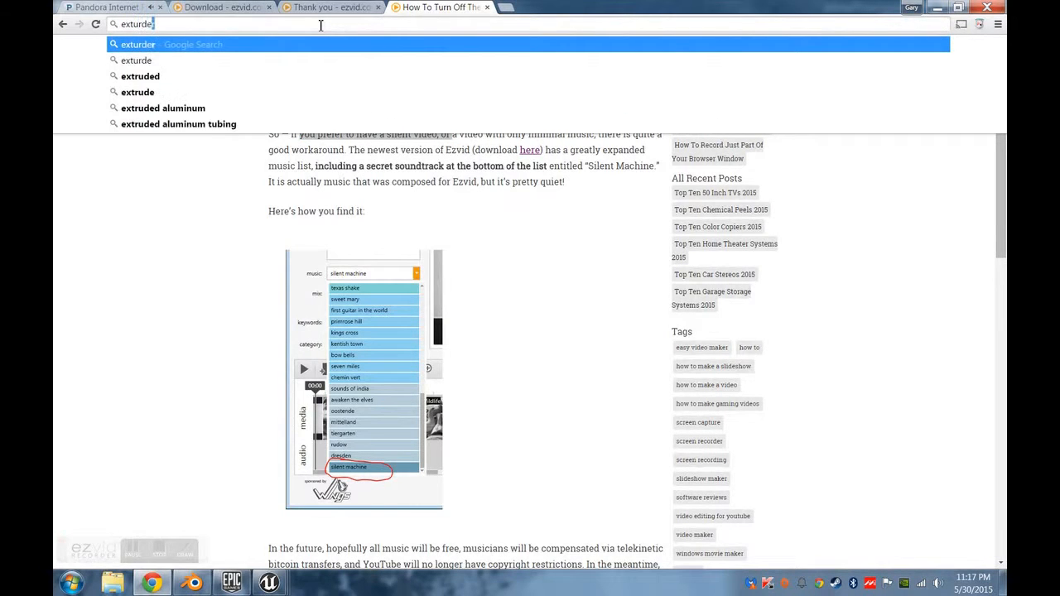
{"action": "type", "text": "d al"}
{"action": "key", "text": "Down"}
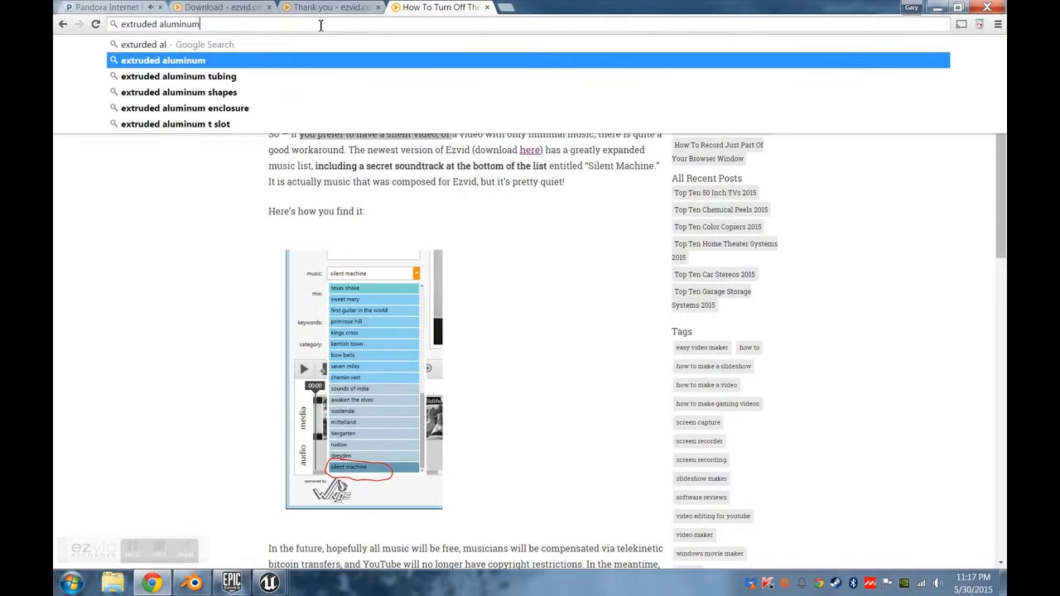
{"action": "type", "text": "floor panels"}
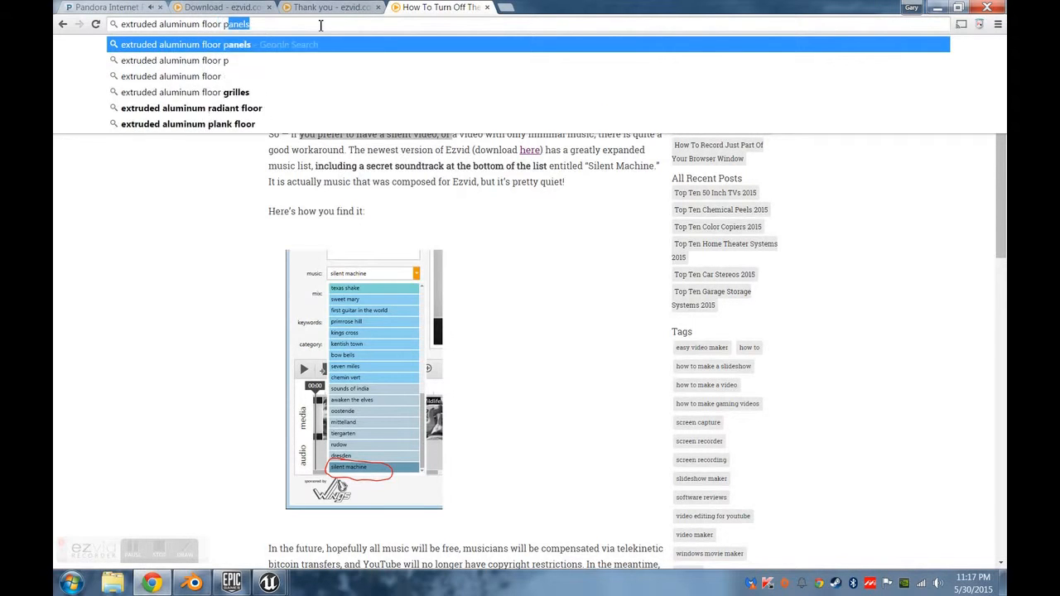
{"action": "key", "text": "Return"}
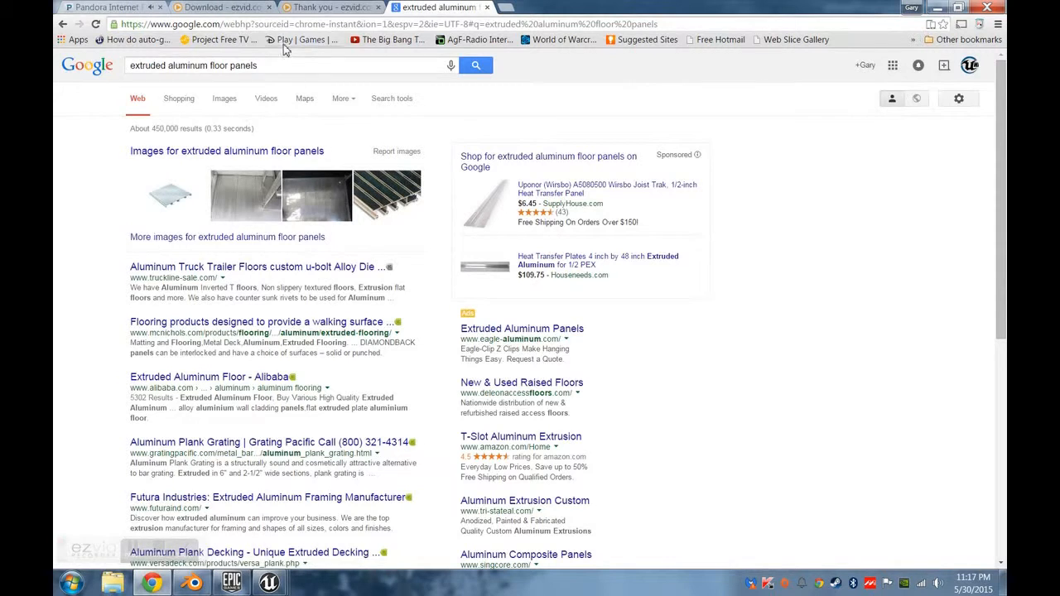
Change the search to "extruded aluminum floor grate" and show the image results.
{"action": "left_click", "coordinate": [246, 65]}
{"action": "double_click", "coordinate": [247, 64]}
{"action": "type", "text": "grate"}
{"action": "key", "text": "Return"}
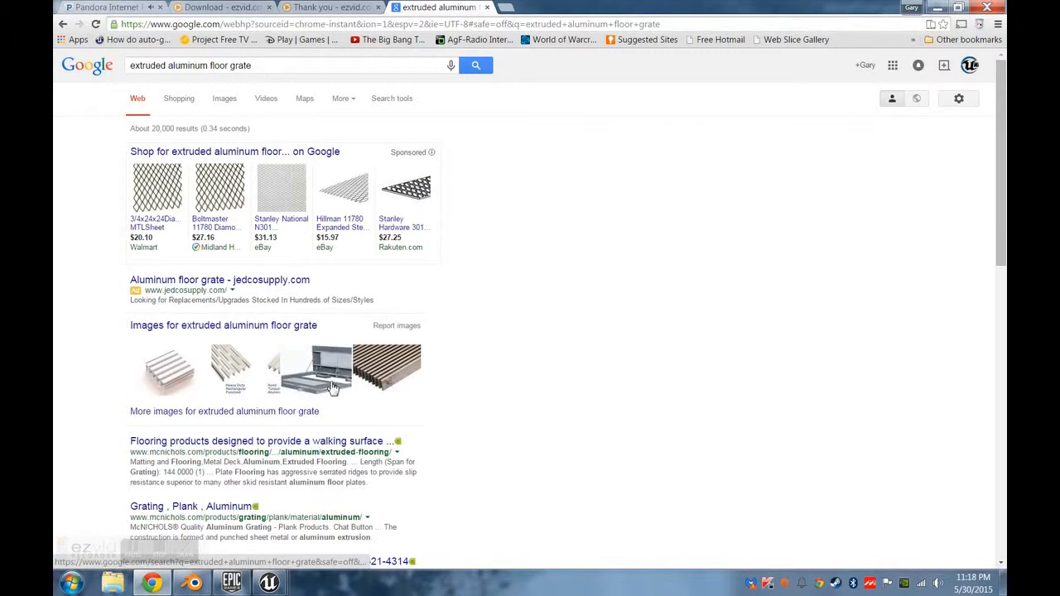
{"action": "left_click", "coordinate": [230, 101]}
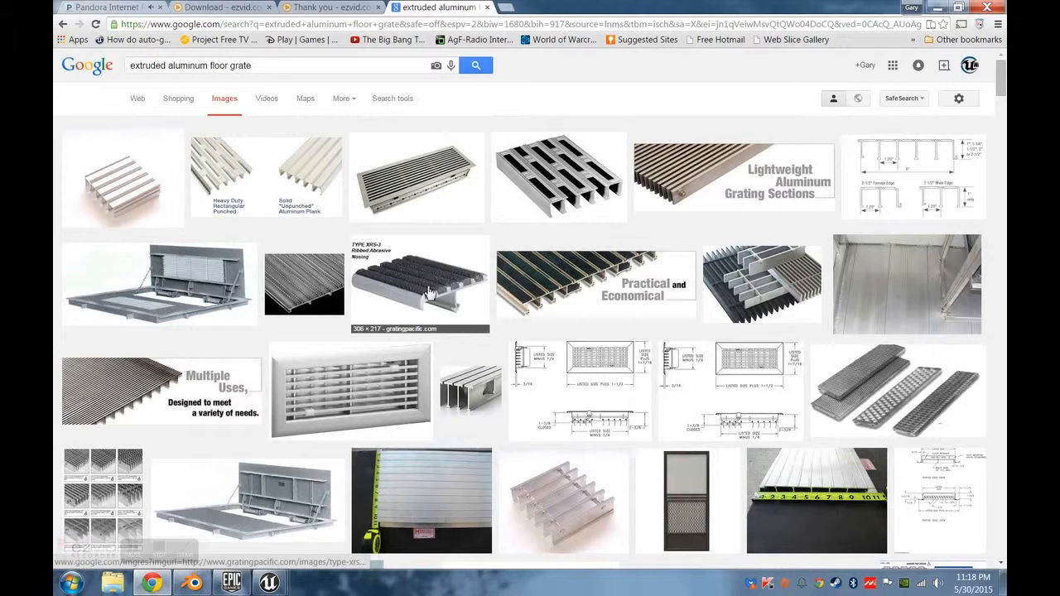
Examine reference images of floor grating, including the Stainless Steel Grates, the Aluminum Grating sheet and the related BMG bar grating image.
{"action": "scroll", "coordinate": [429, 293], "scroll_direction": "down", "scroll_amount": 2}
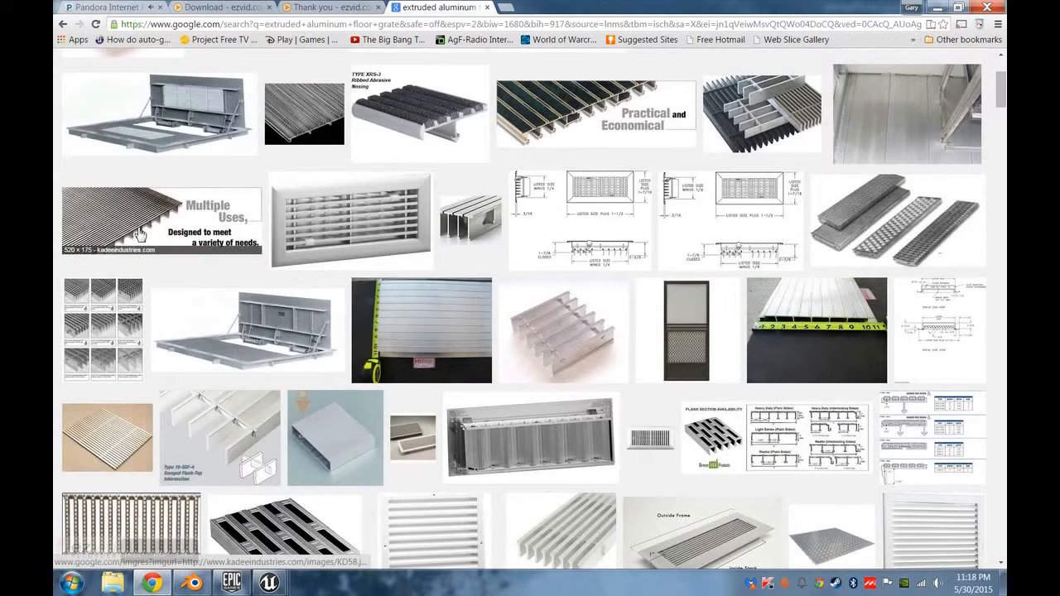
{"action": "left_click", "coordinate": [165, 245]}
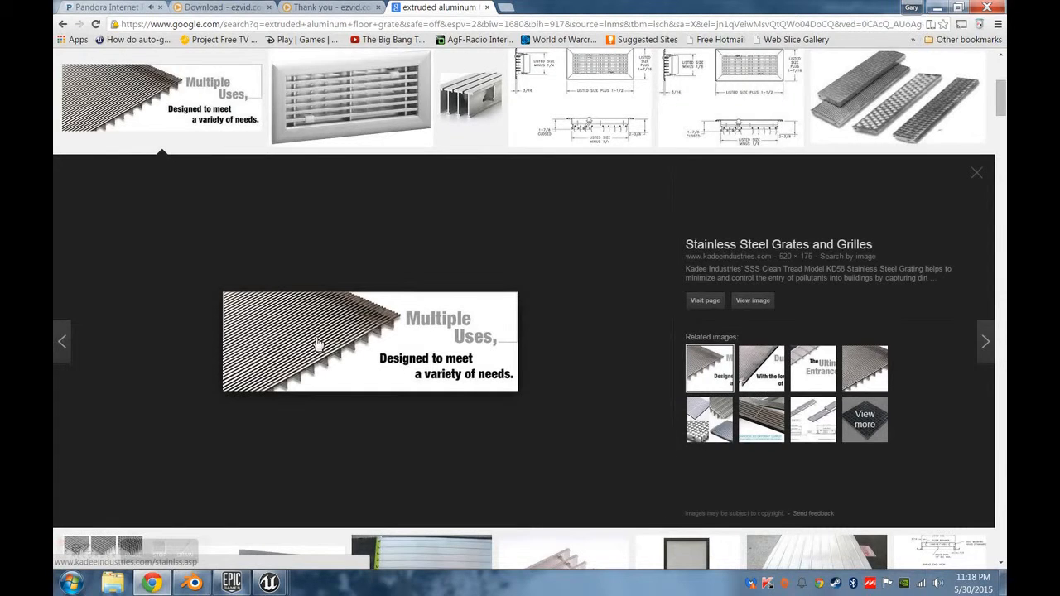
{"action": "scroll", "coordinate": [315, 343], "scroll_direction": "down", "scroll_amount": 2}
{"action": "left_click", "coordinate": [121, 404]}
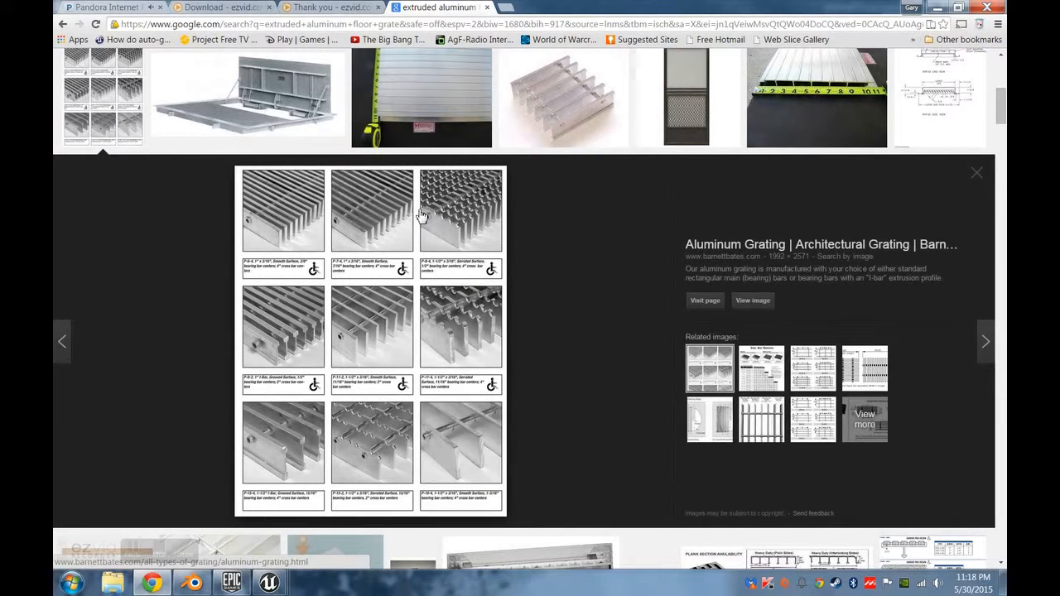
{"action": "left_click", "coordinate": [760, 411]}
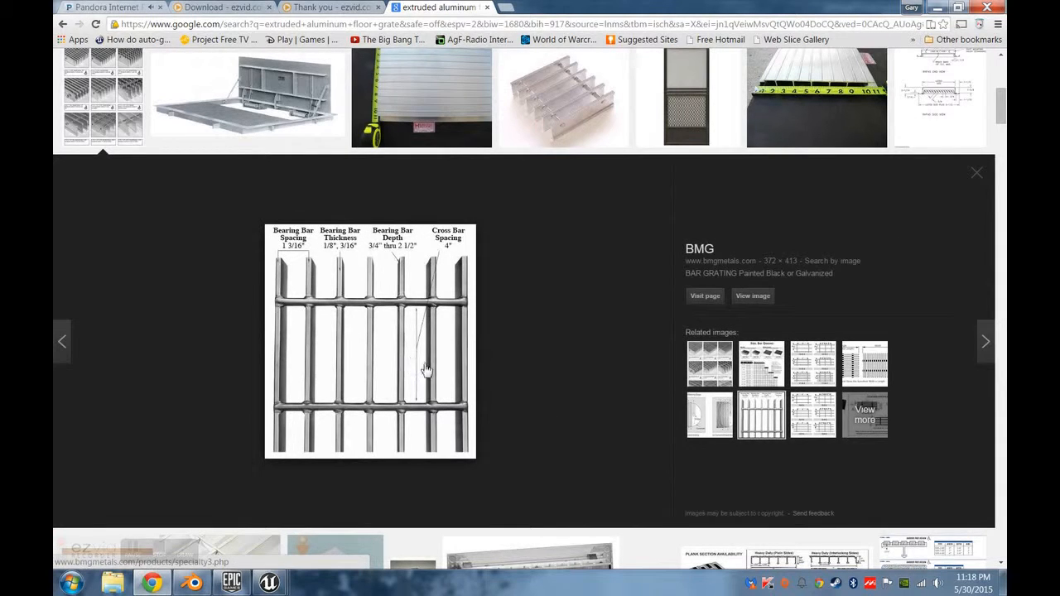
View the related Pultruded Fiberglass Grating panel diagram, then switch back to Blender and look at the beam from its near end.
{"action": "left_click", "coordinate": [861, 366]}
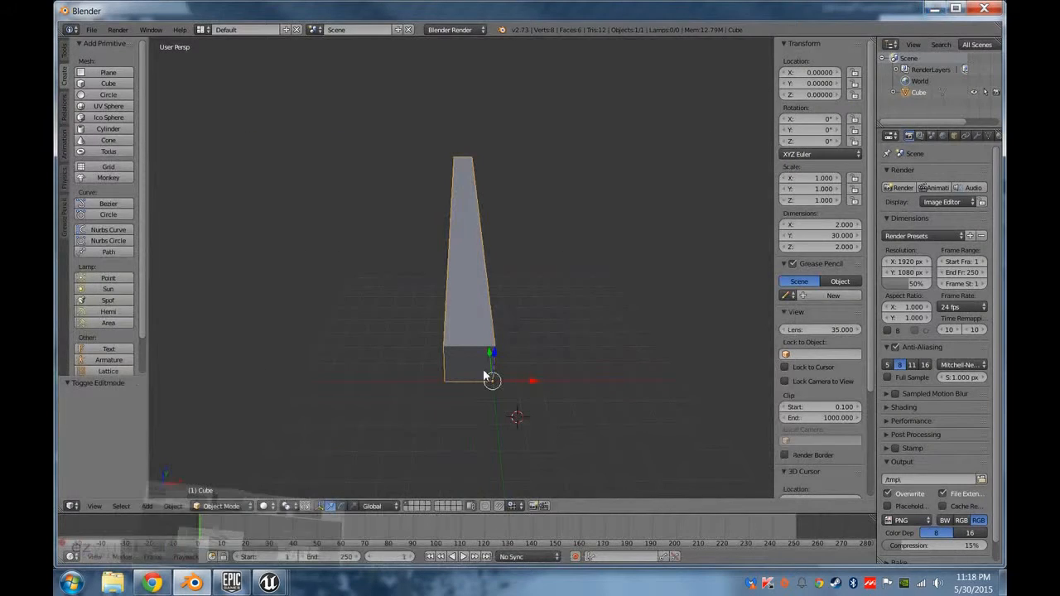
{"action": "middle_click_drag", "start_coordinate": [483, 369], "coordinate": [489, 298]}
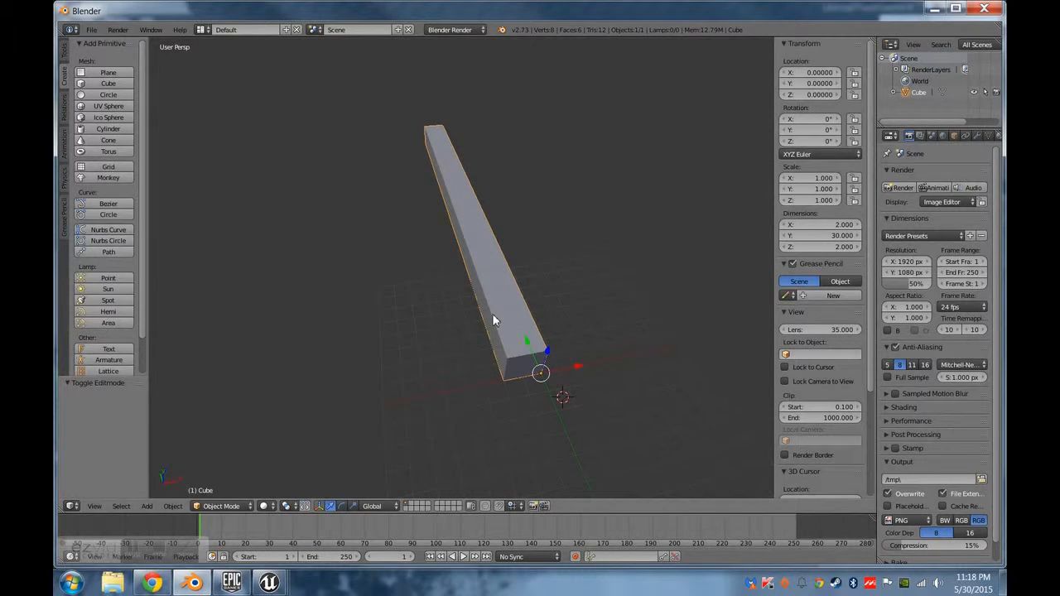
{"action": "middle_click_drag", "start_coordinate": [634, 312], "coordinate": [595, 324]}
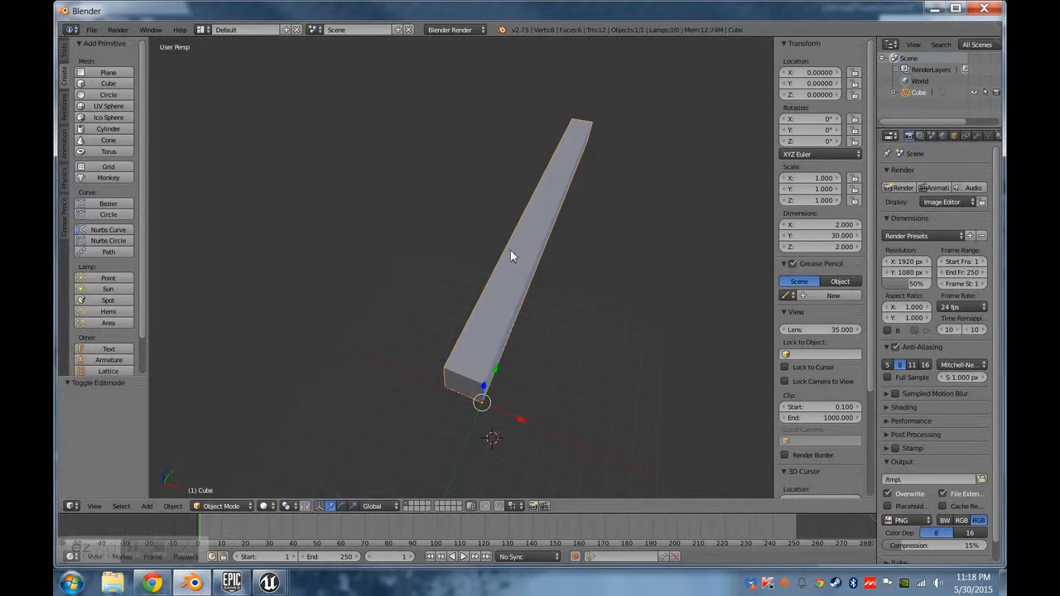
Duplicate the beam in place and set the copy's rotation to 0° about Y and 90° about Z.
{"action": "key", "text": "shift+d"}
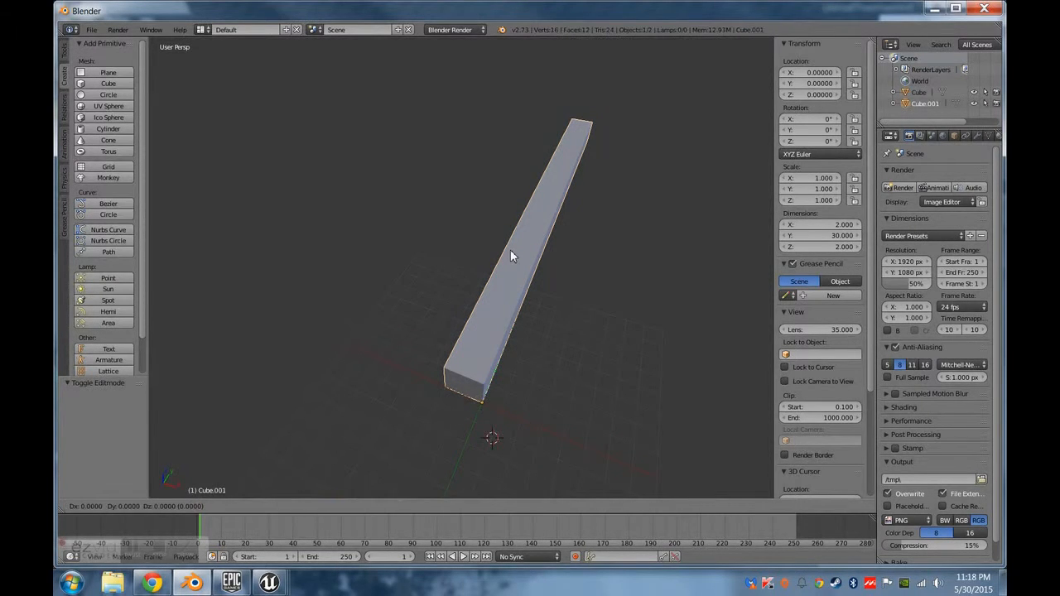
{"action": "right_click", "coordinate": [510, 249]}
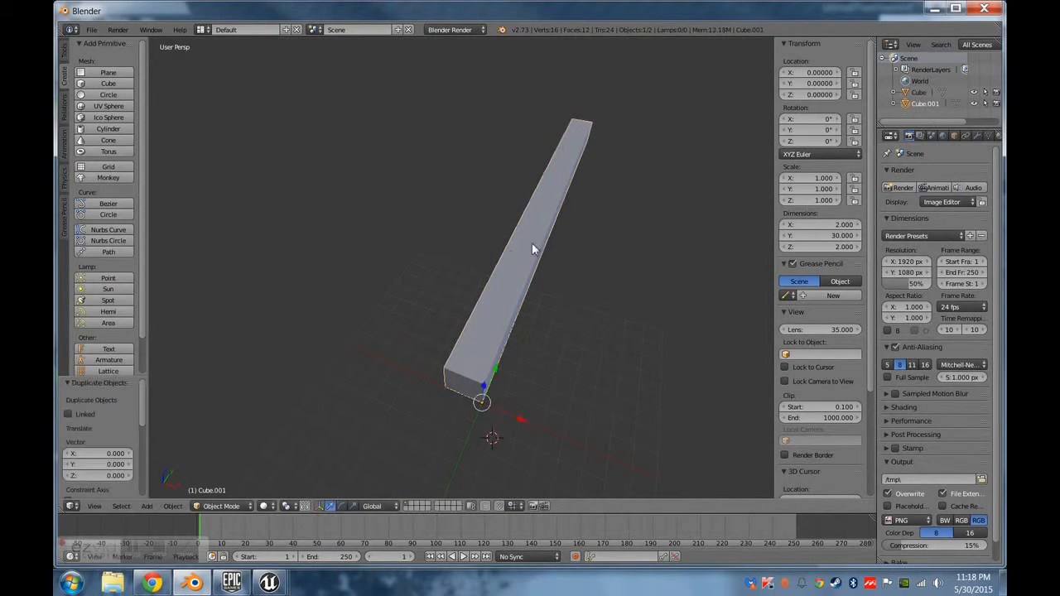
{"action": "left_click", "coordinate": [797, 129]}
{"action": "key", "text": "Return"}
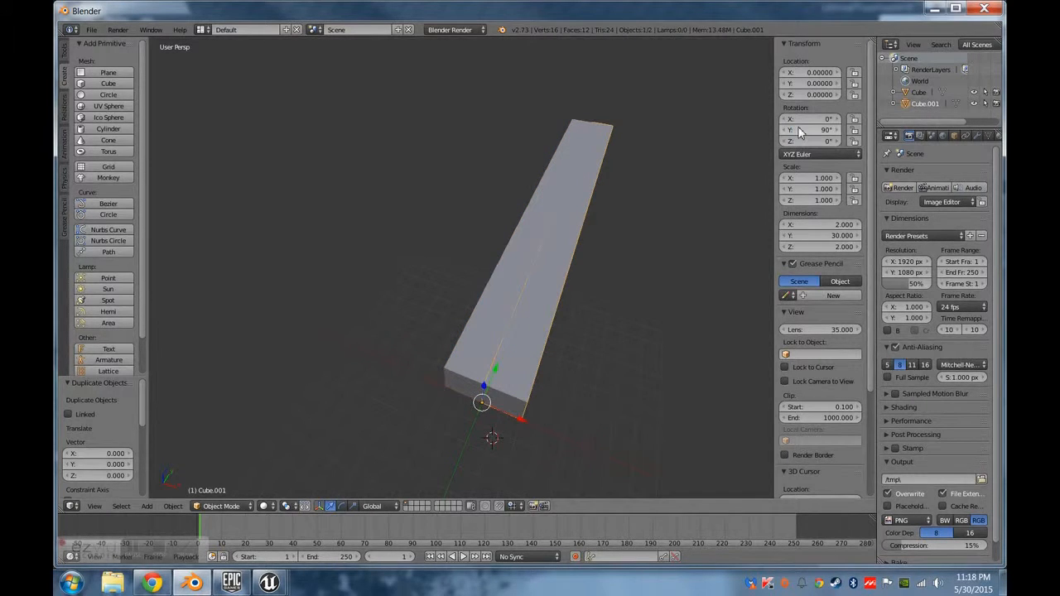
{"action": "left_click", "coordinate": [797, 129]}
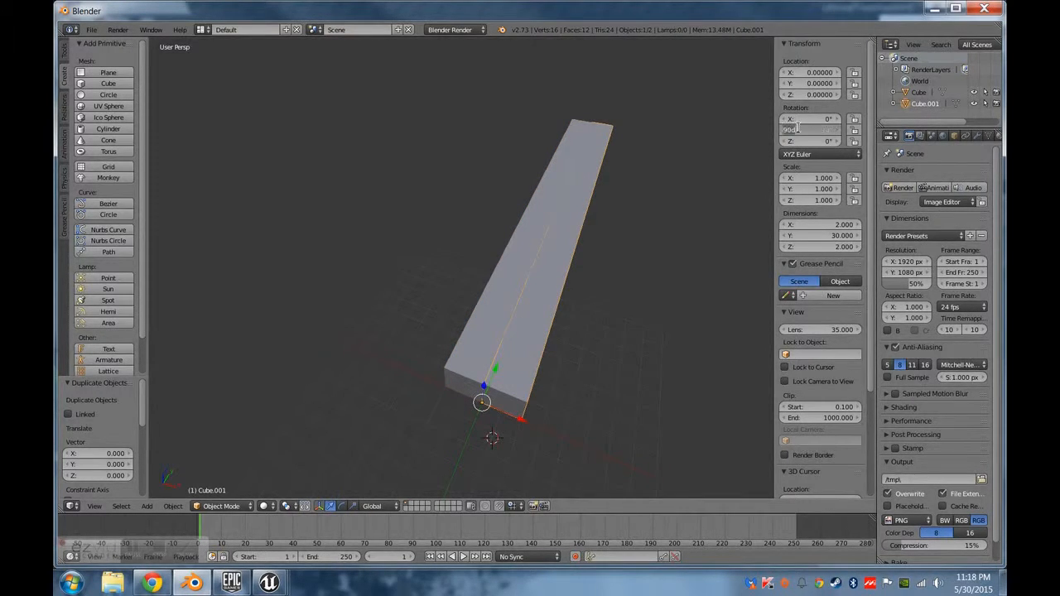
{"action": "type", "text": "0"}
{"action": "key", "text": "Tab"}
{"action": "type", "text": "90"}
{"action": "key", "text": "Return"}
In Edit Mode, lower the top face of the rotated beam to a median Z of 1.5.
{"action": "middle_click_drag", "start_coordinate": [507, 339], "coordinate": [601, 297]}
{"action": "middle_click_drag", "start_coordinate": [627, 409], "coordinate": [373, 377]}
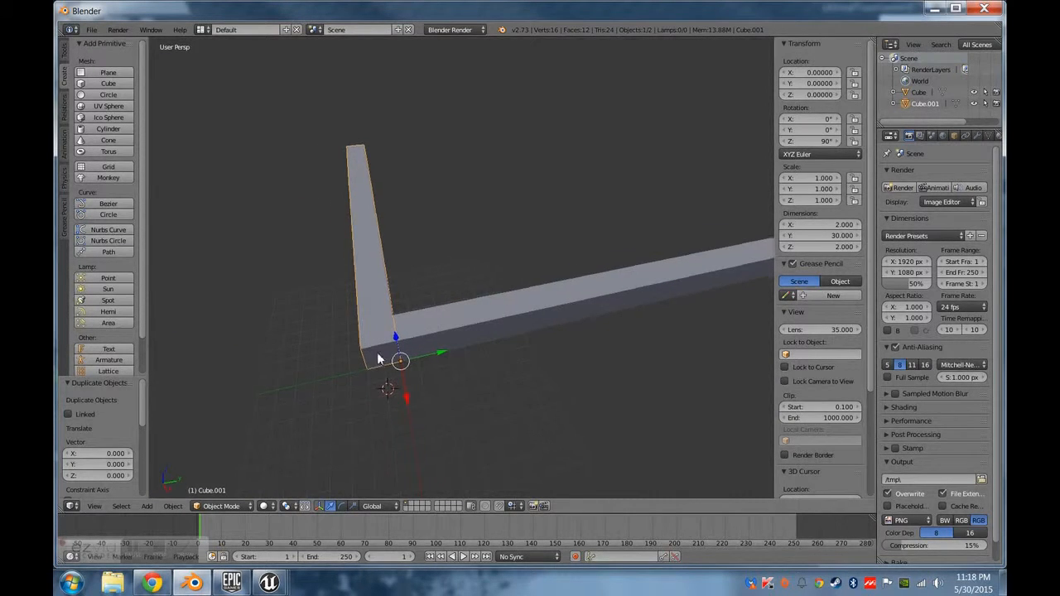
{"action": "middle_click_drag", "start_coordinate": [377, 359], "coordinate": [450, 370]}
{"action": "middle_click_drag", "start_coordinate": [538, 330], "coordinate": [474, 321]}
{"action": "key", "text": "Tab"}
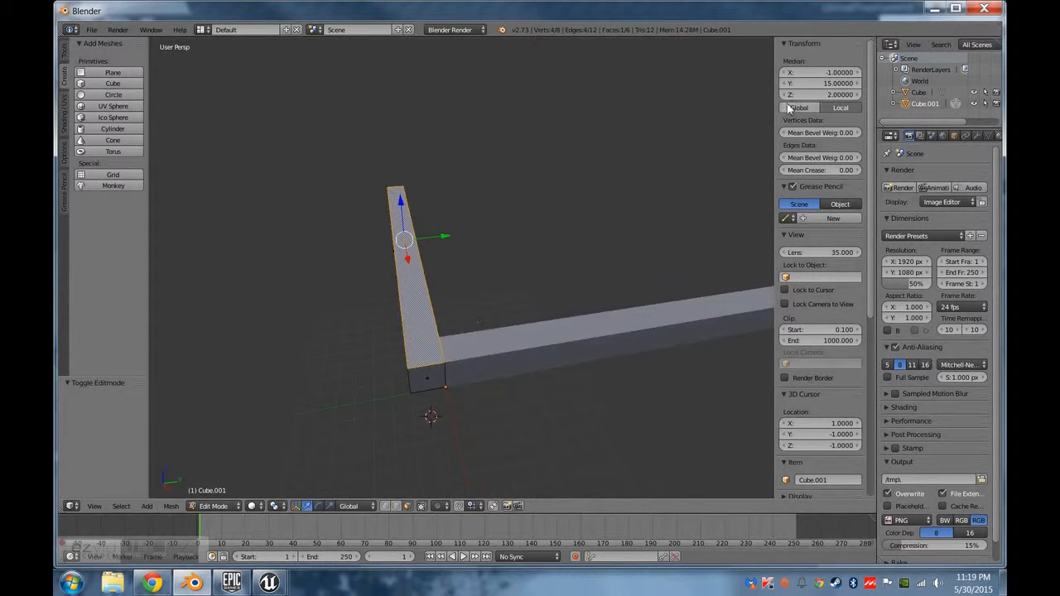
{"action": "left_click", "coordinate": [826, 83]}
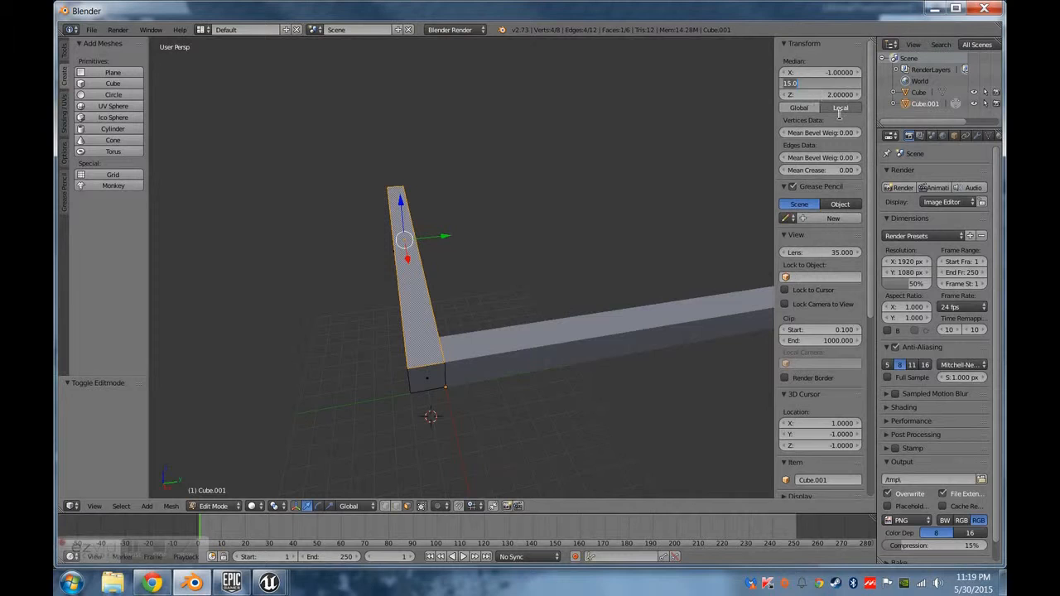
{"action": "key", "text": "Return"}
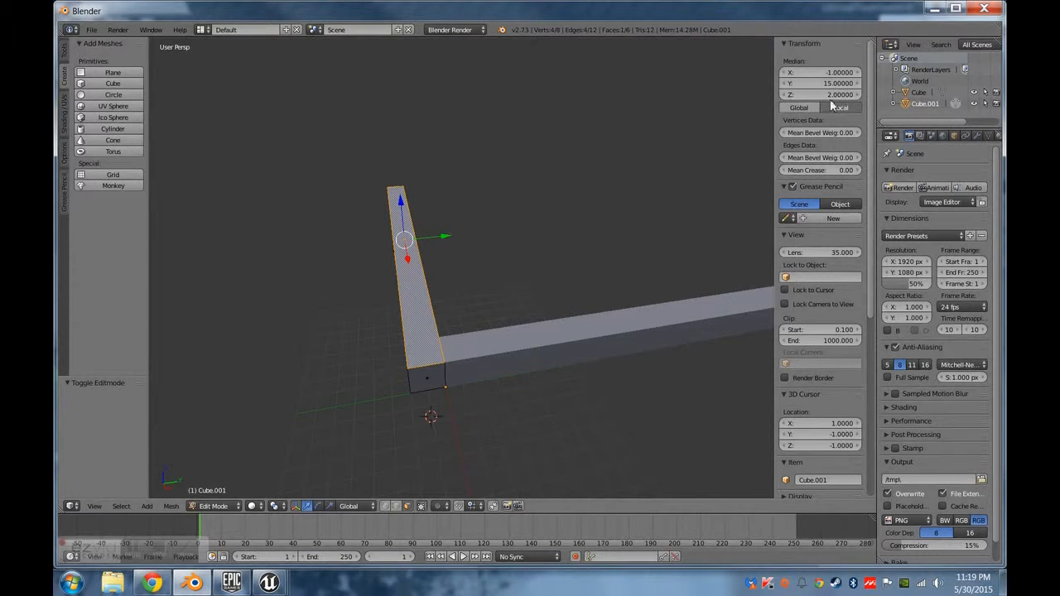
{"action": "left_click", "coordinate": [818, 94]}
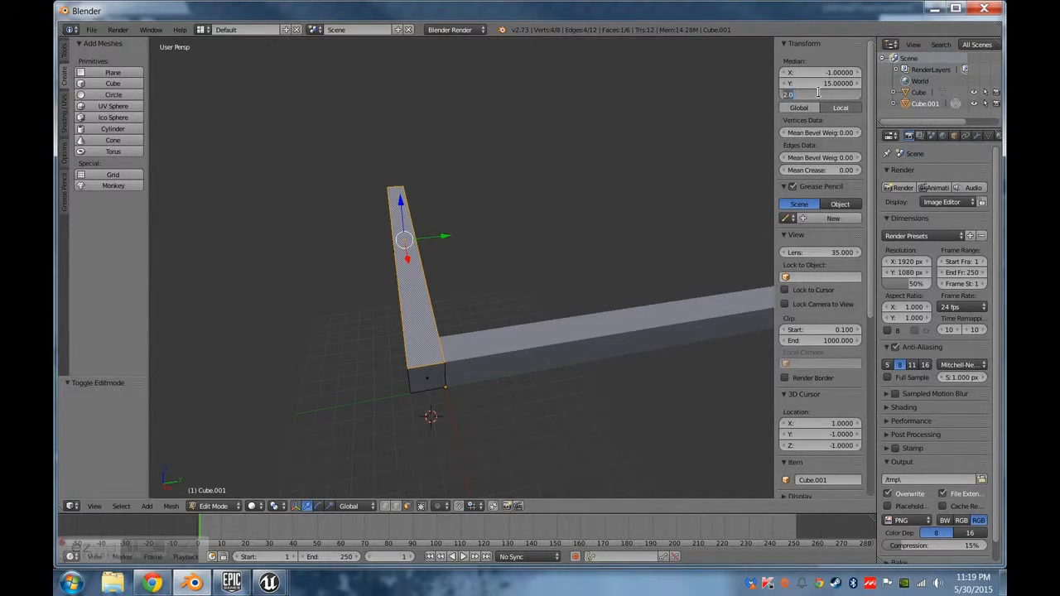
{"action": "key", "text": "Return"}
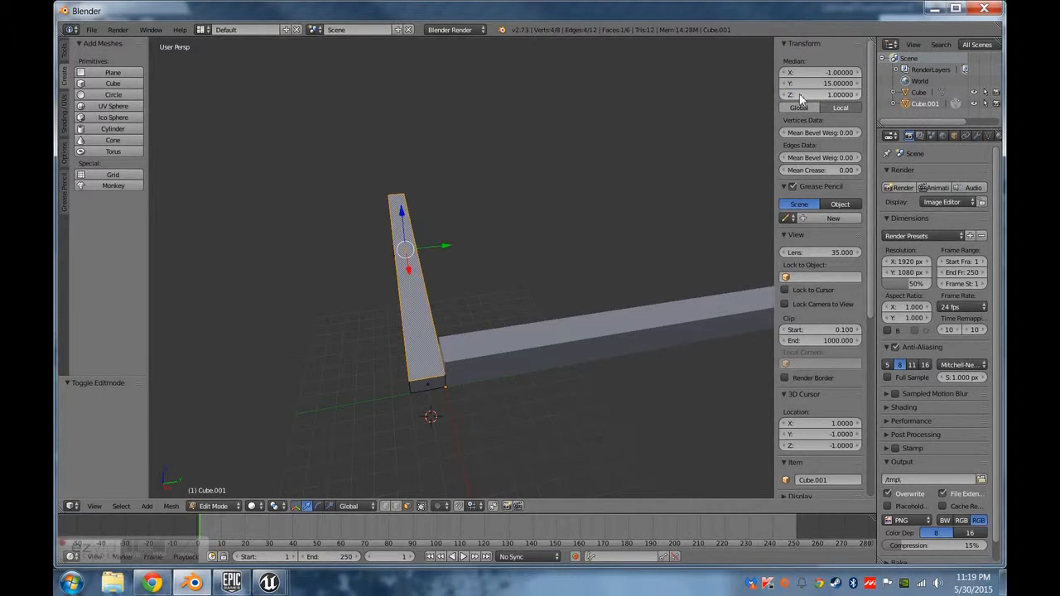
{"action": "middle_click_drag", "start_coordinate": [605, 190], "coordinate": [795, 139]}
{"action": "left_click", "coordinate": [826, 93]}
{"action": "type", "text": "0"}
{"action": "key", "text": "Return"}
Raise the bottom face of the rotated beam to a median Z of 0.5.
{"action": "middle_click_drag", "start_coordinate": [393, 273], "coordinate": [503, 264]}
{"action": "middle_click_drag", "start_coordinate": [711, 170], "coordinate": [802, 126]}
{"action": "left_click", "coordinate": [827, 96]}
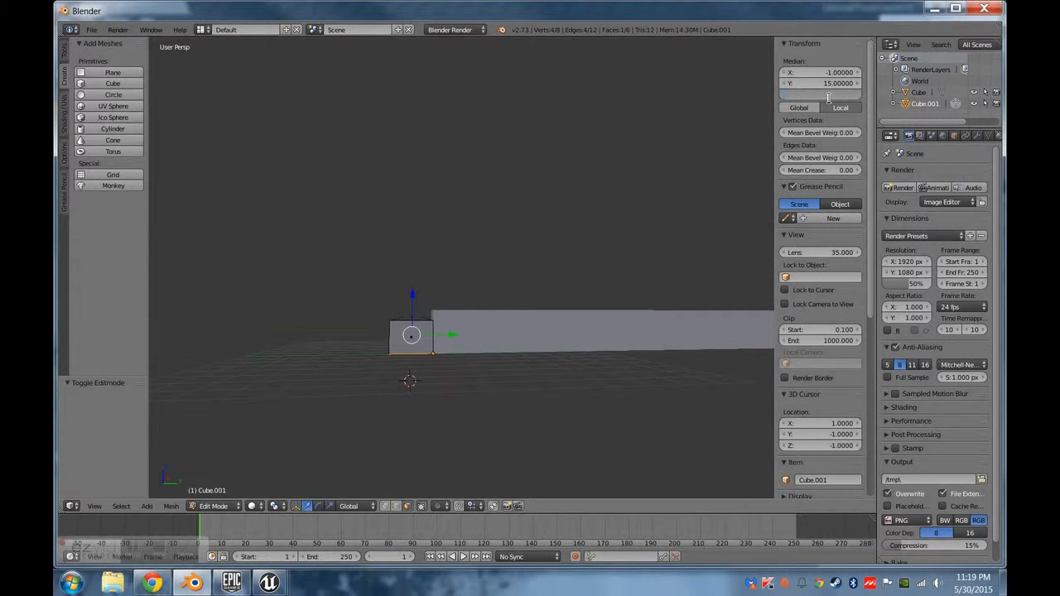
{"action": "type", "text": "0.5"}
{"action": "key", "text": "Return"}
Move the outer long side face of the rotated beam inward to a median X of -1.5.
{"action": "middle_click_drag", "start_coordinate": [539, 357], "coordinate": [438, 376]}
{"action": "right_click", "coordinate": [436, 346]}
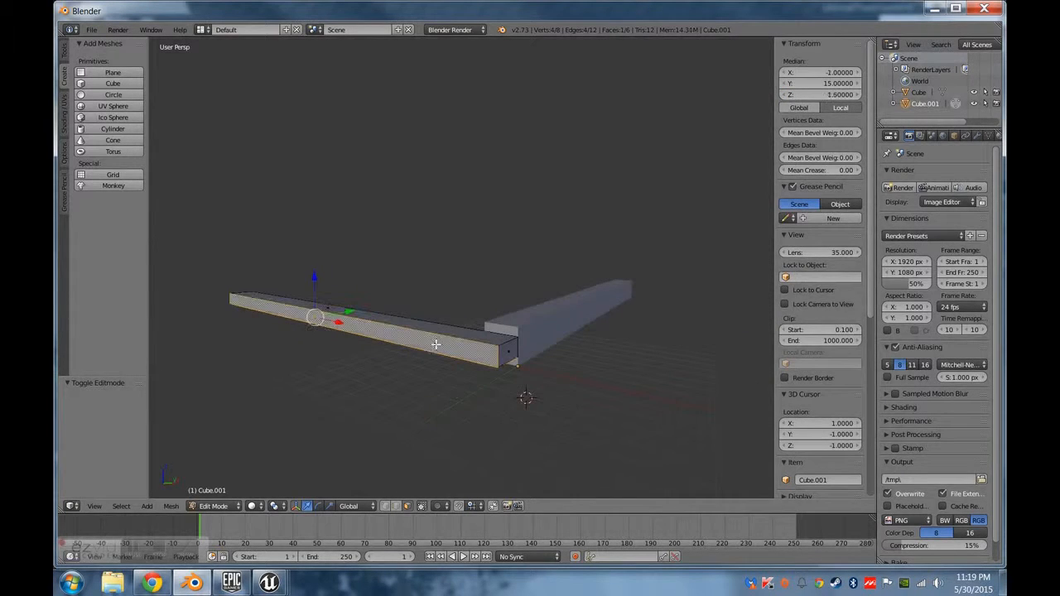
{"action": "middle_click_drag", "start_coordinate": [568, 373], "coordinate": [629, 365]}
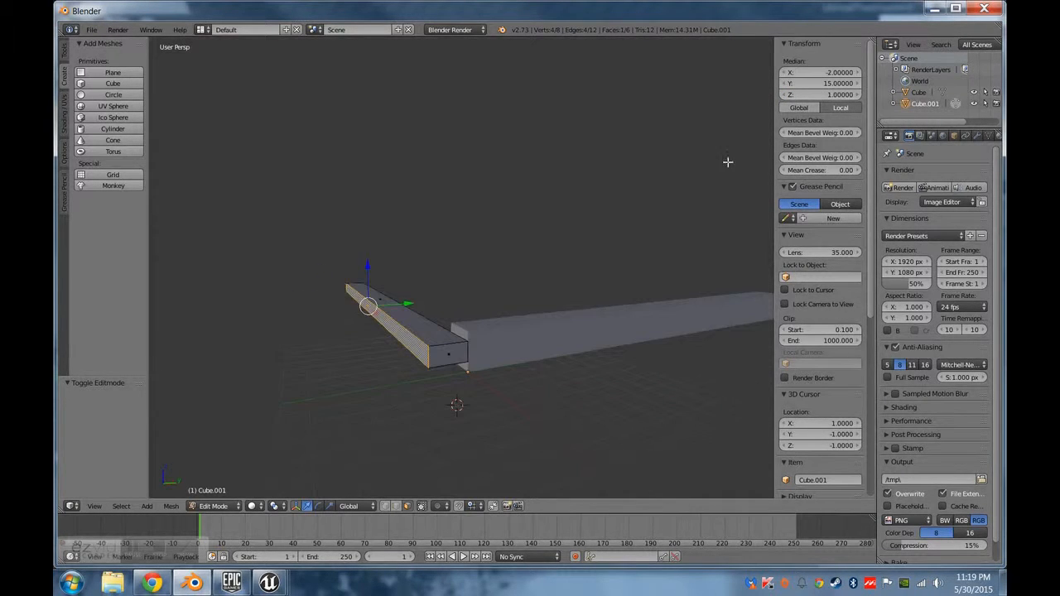
{"action": "left_click", "coordinate": [826, 85]}
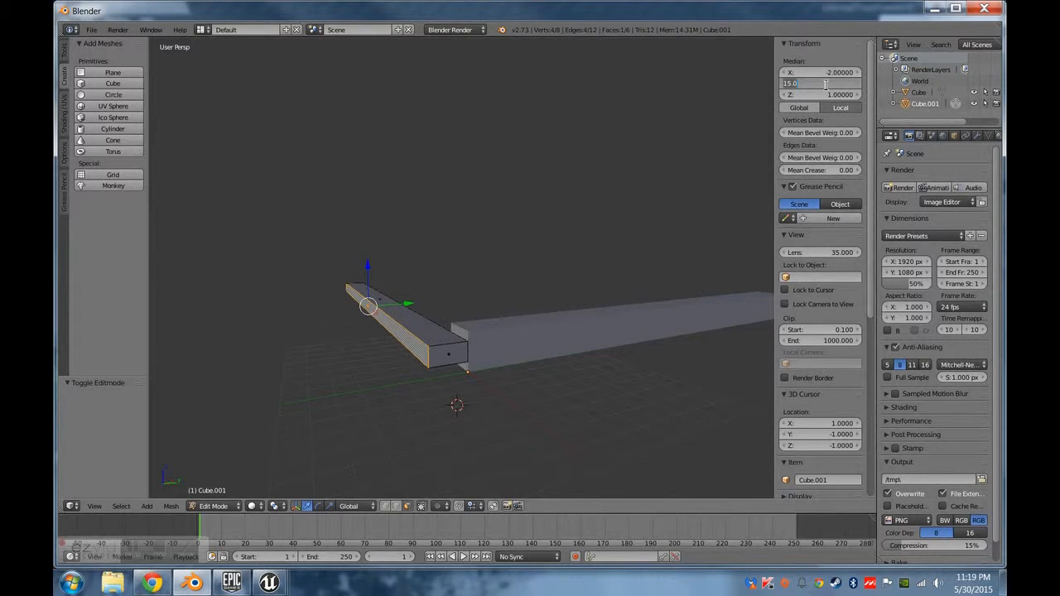
{"action": "key", "text": "Return"}
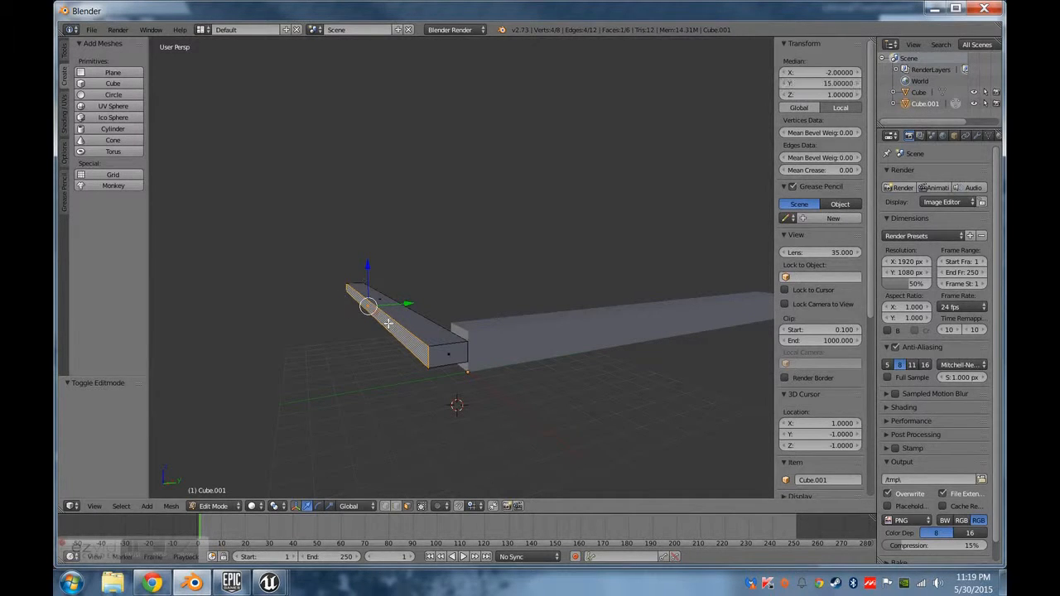
{"action": "left_click_drag", "start_coordinate": [410, 301], "coordinate": [415, 303]}
{"action": "key", "text": "ctrl+z"}
{"action": "left_click", "coordinate": [828, 71]}
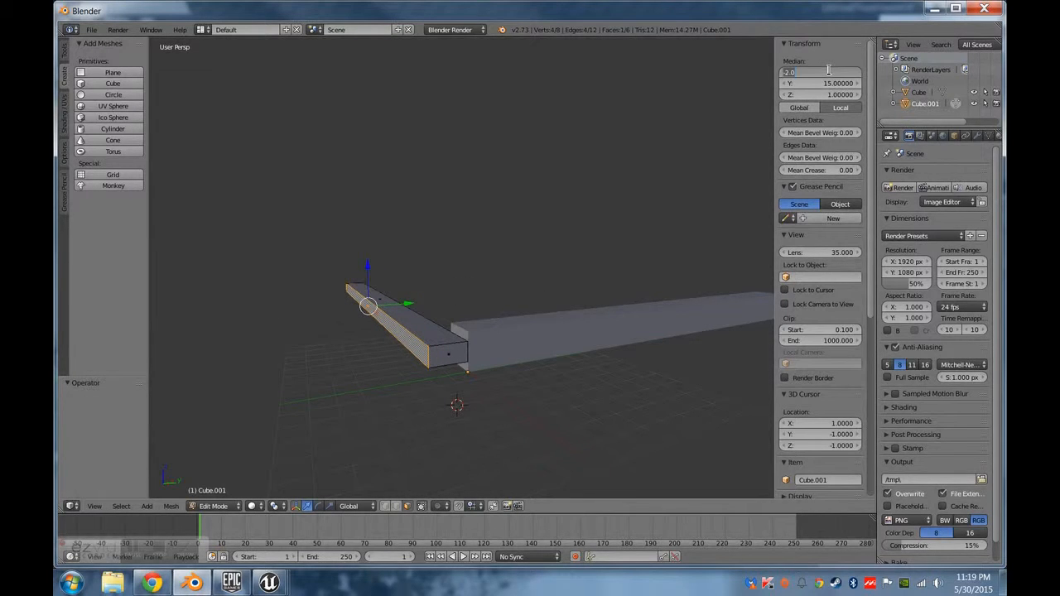
{"action": "type", "text": "-1.5"}
{"action": "key", "text": "Return"}
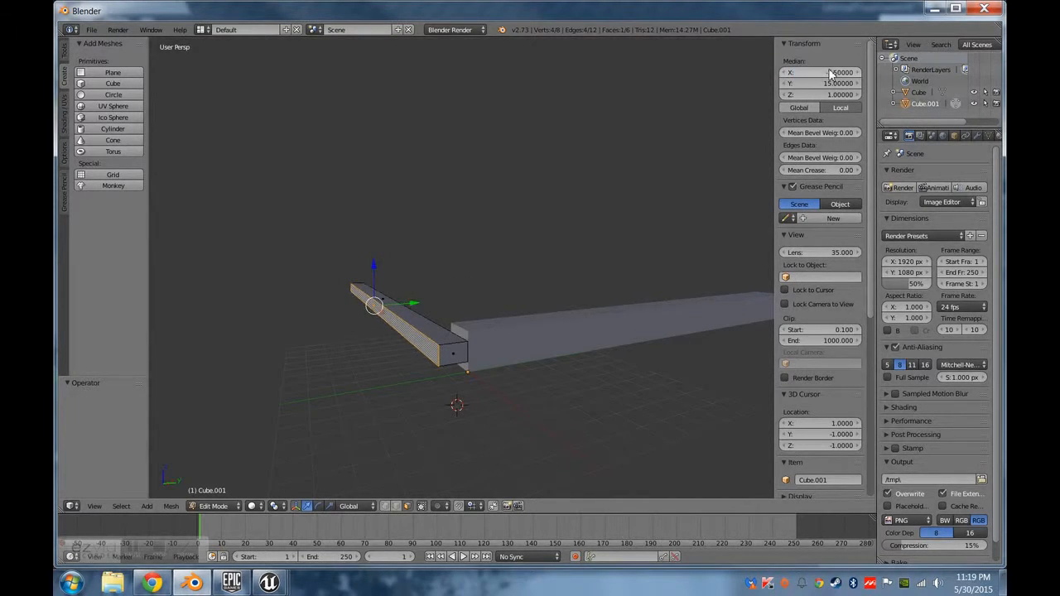
Move the opposite long side face of the rotated beam inward to a median X of -0.5.
{"action": "middle_click_drag", "start_coordinate": [629, 207], "coordinate": [502, 302]}
{"action": "right_click", "coordinate": [494, 288]}
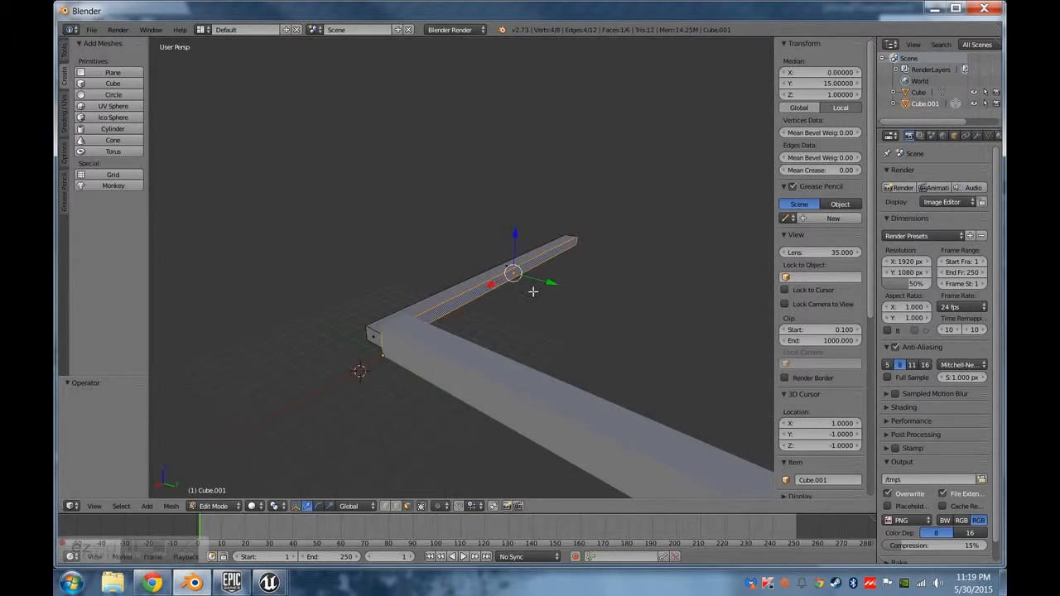
{"action": "left_click", "coordinate": [828, 71]}
{"action": "type", "text": ".5"}
{"action": "key", "text": "Return"}
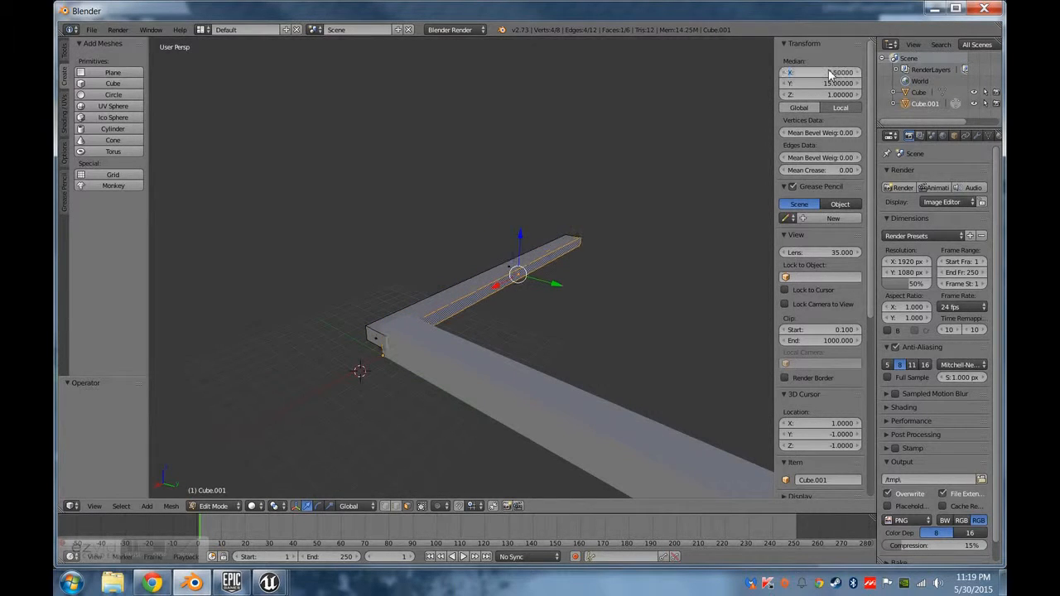
{"action": "left_click", "coordinate": [828, 72]}
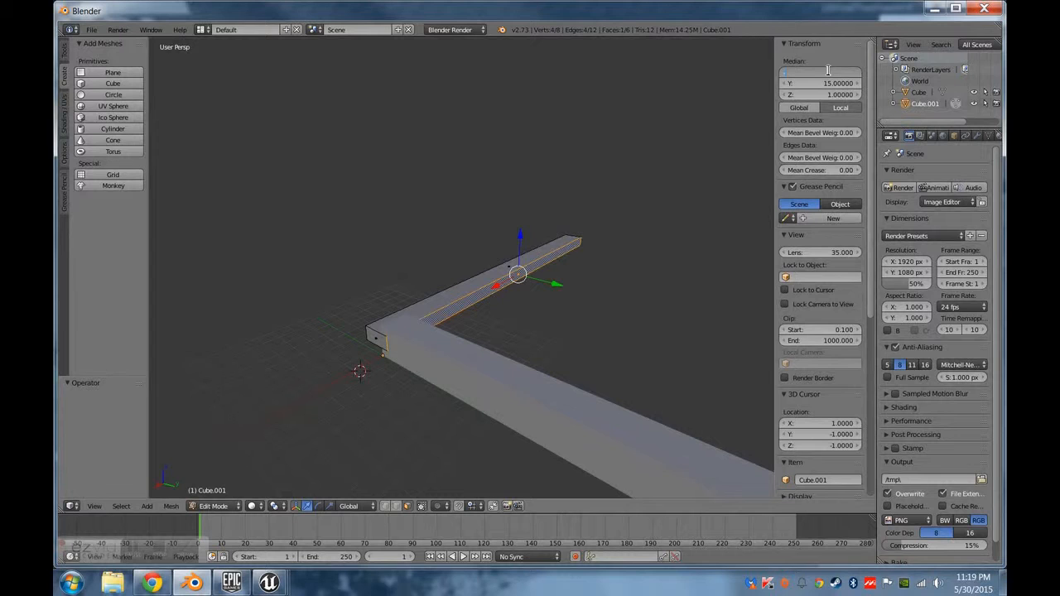
{"action": "type", "text": "-.5"}
{"action": "key", "text": "Return"}
Place the 3D cursor at the world origin by setting its X, Y and Z location to 0.
{"action": "middle_click_drag", "start_coordinate": [489, 352], "coordinate": [563, 364]}
{"action": "scroll", "coordinate": [452, 385], "scroll_direction": "up", "scroll_amount": 2}
{"action": "middle_click_drag", "start_coordinate": [452, 385], "coordinate": [422, 408]}
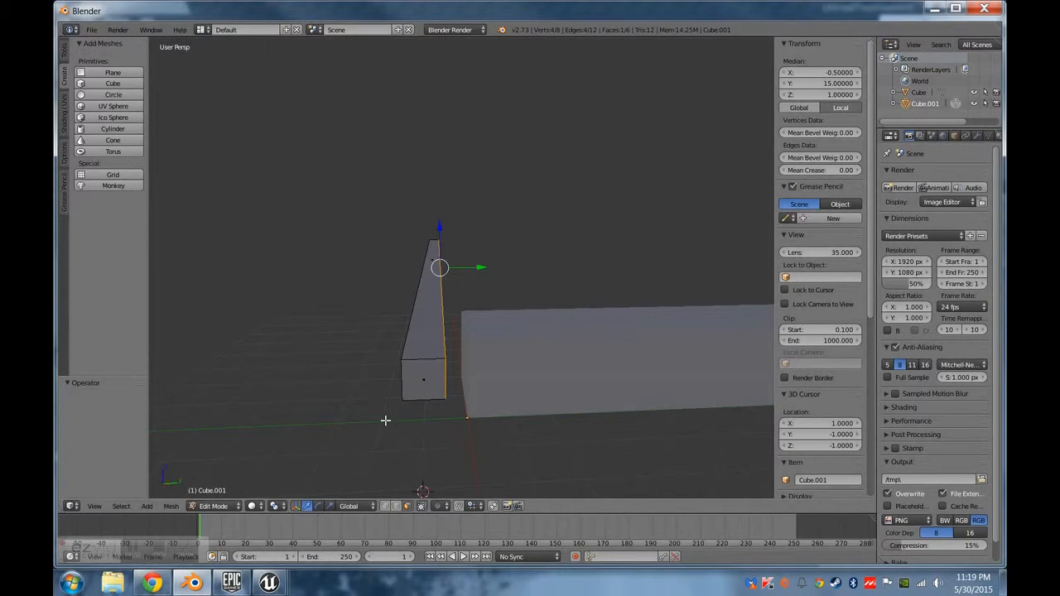
{"action": "middle_click_drag", "start_coordinate": [441, 423], "coordinate": [486, 432]}
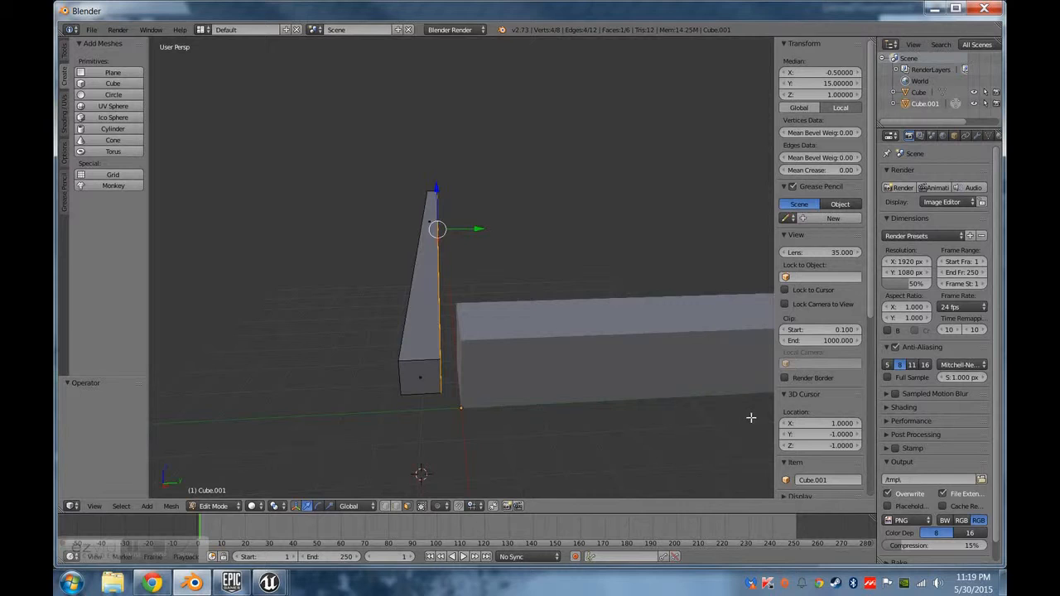
{"action": "left_click", "coordinate": [826, 424]}
{"action": "type", "text": "0"}
{"action": "key", "text": "Tab"}
{"action": "type", "text": "0"}
{"action": "key", "text": "Tab"}
{"action": "type", "text": "0"}
{"action": "key", "text": "Tab"}
{"action": "key", "text": "Tab"}
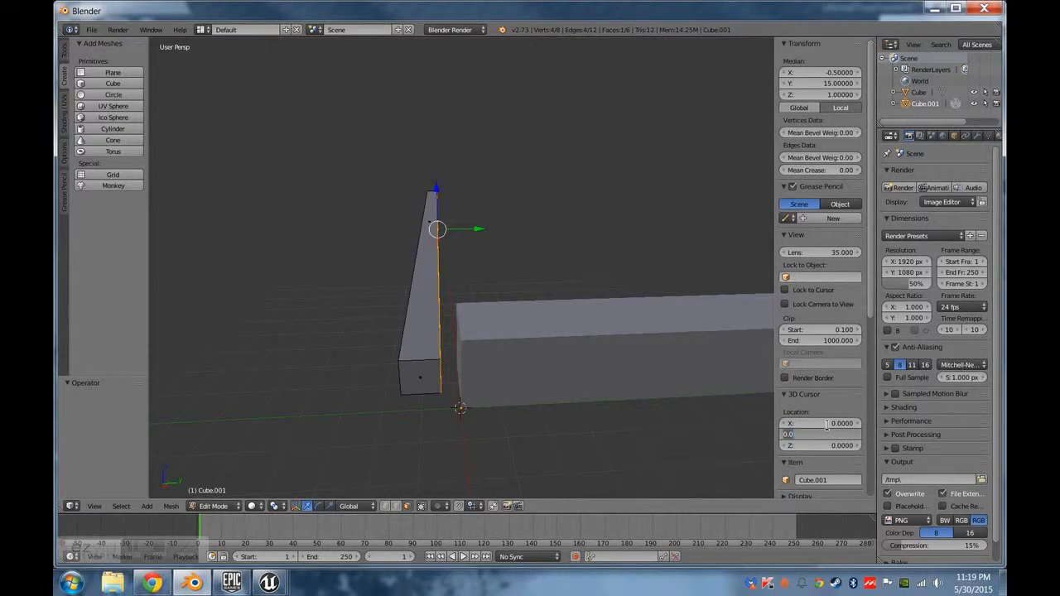
{"action": "key", "text": "Tab"}
{"action": "type", "text": "0"}
{"action": "key", "text": "Tab"}
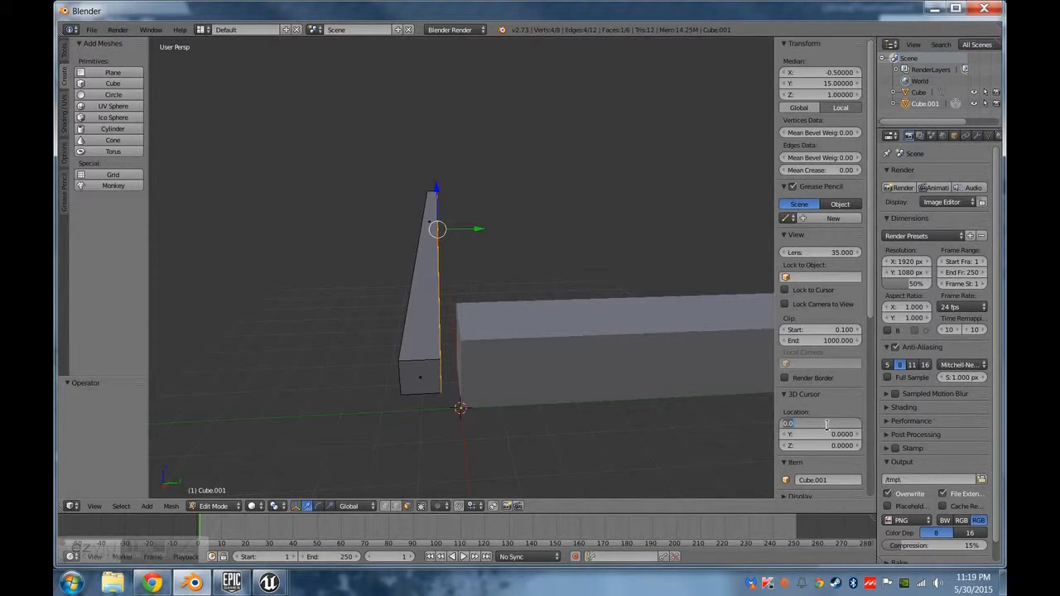
Set the 3D cursor's Y location to -2 and, in Object Mode, move the rotated beam's origin to the 3D cursor.
{"action": "key", "text": "Tab"}
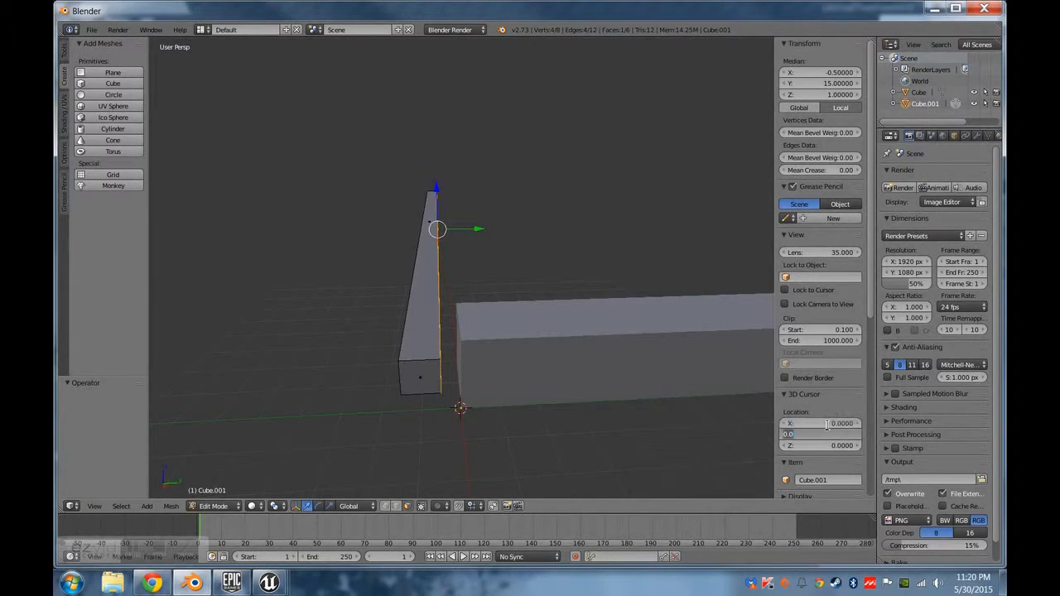
{"action": "type", "text": "-2"}
{"action": "key", "text": "Return"}
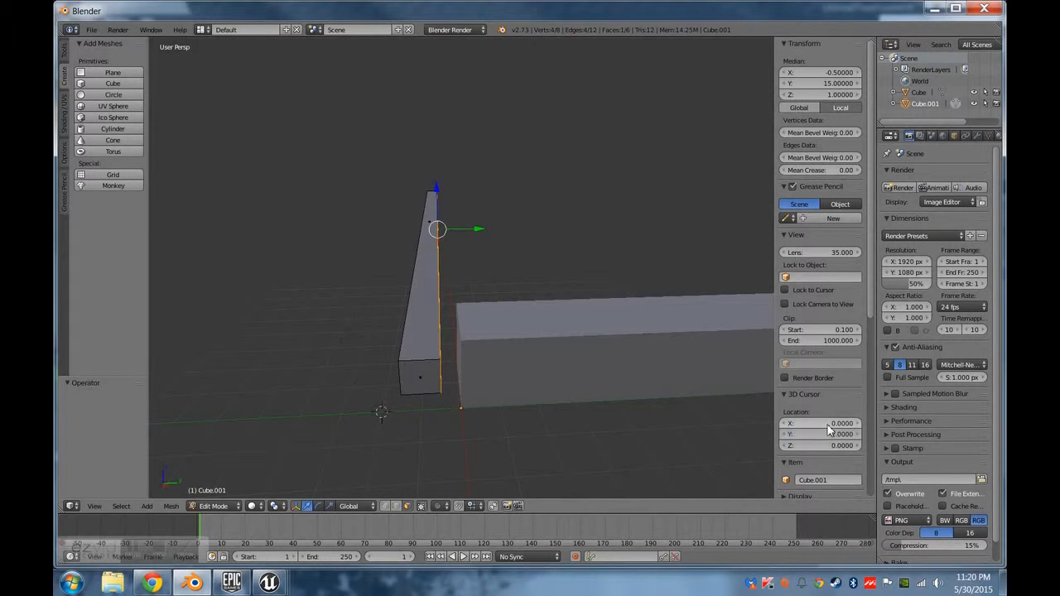
{"action": "key", "text": "space"}
{"action": "type", "text": "Set Orig"}
{"action": "key", "text": "Return"}
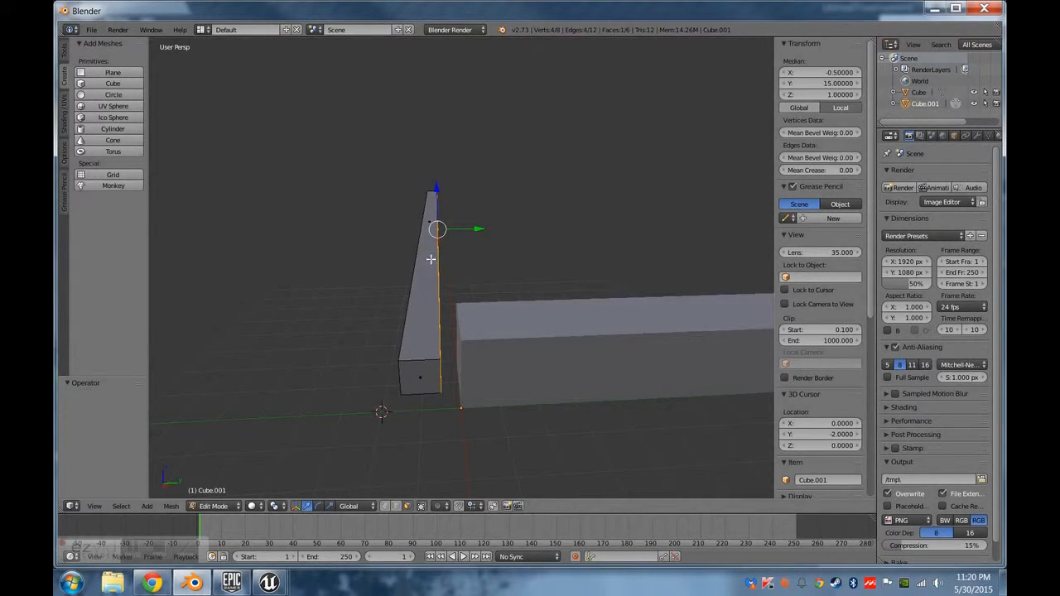
{"action": "key", "text": "Tab"}
{"action": "key", "text": "space"}
{"action": "key", "text": "Return"}
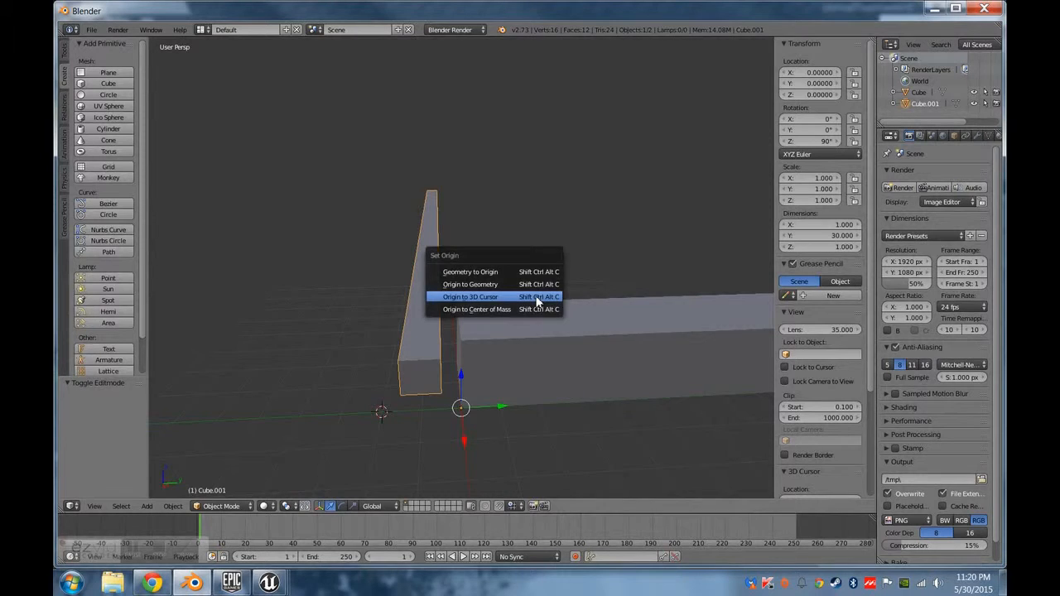
{"action": "left_click", "coordinate": [539, 298]}
Move the thin rotated beam along Y against the thick beam and set its Y location to 0.
{"action": "scroll", "coordinate": [512, 353], "scroll_direction": "down", "scroll_amount": 1}
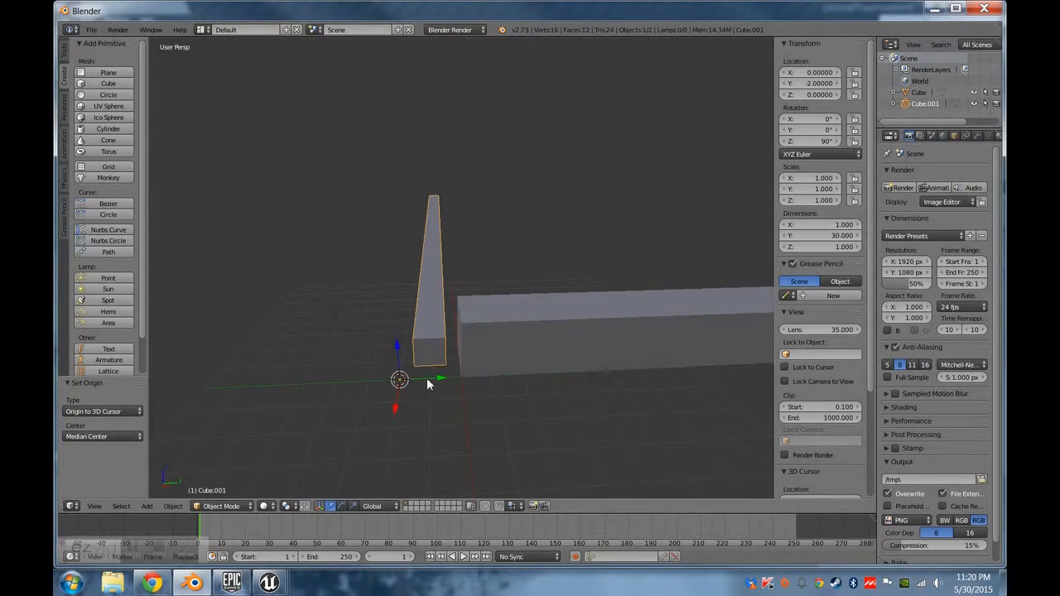
{"action": "left_click_drag", "start_coordinate": [426, 378], "coordinate": [462, 377]}
{"action": "left_click", "coordinate": [828, 84]}
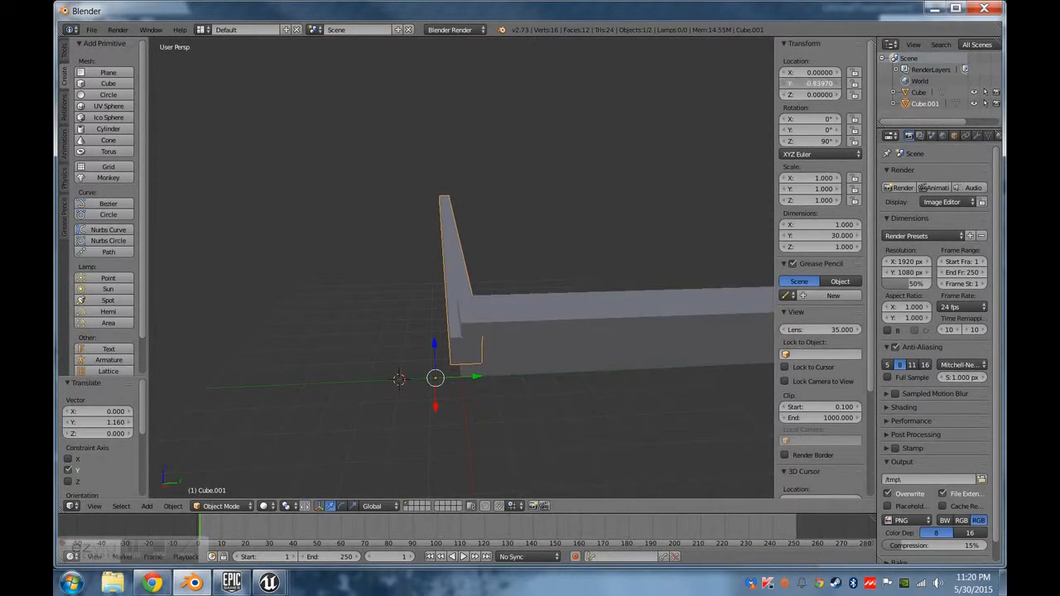
{"action": "type", "text": "0"}
{"action": "key", "text": "Return"}
Examine the global median position of the thin beam's far end face in Edit Mode and its alignment with the thick beam.
{"action": "middle_click_drag", "start_coordinate": [629, 265], "coordinate": [695, 224]}
{"action": "scroll", "coordinate": [455, 339], "scroll_direction": "down", "scroll_amount": 3}
{"action": "key", "text": "Tab"}
{"action": "right_click", "coordinate": [408, 419]}
{"action": "left_click", "coordinate": [796, 109]}
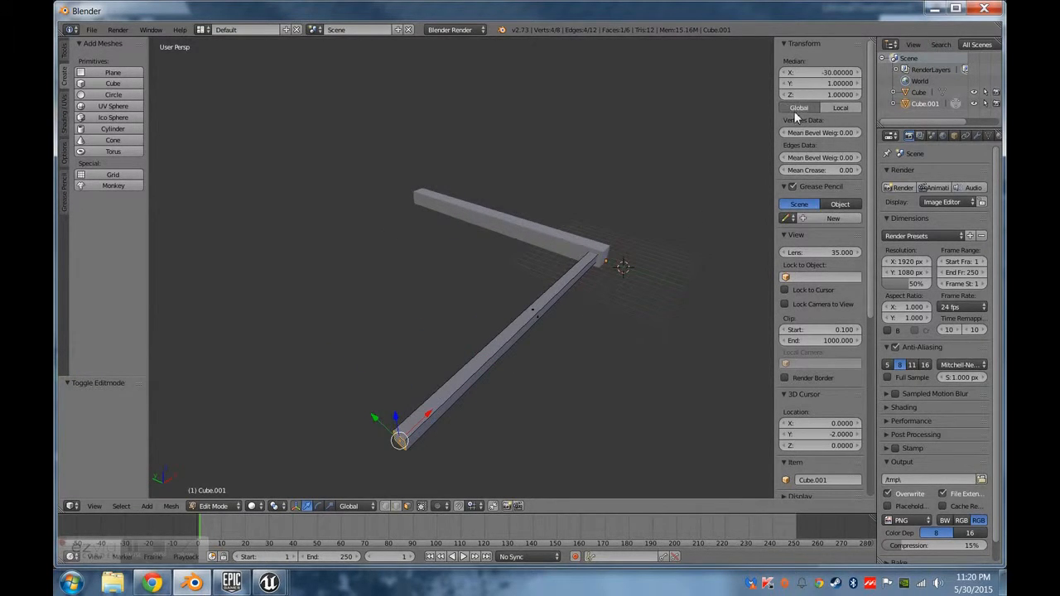
{"action": "middle_click_drag", "start_coordinate": [696, 275], "coordinate": [614, 296]}
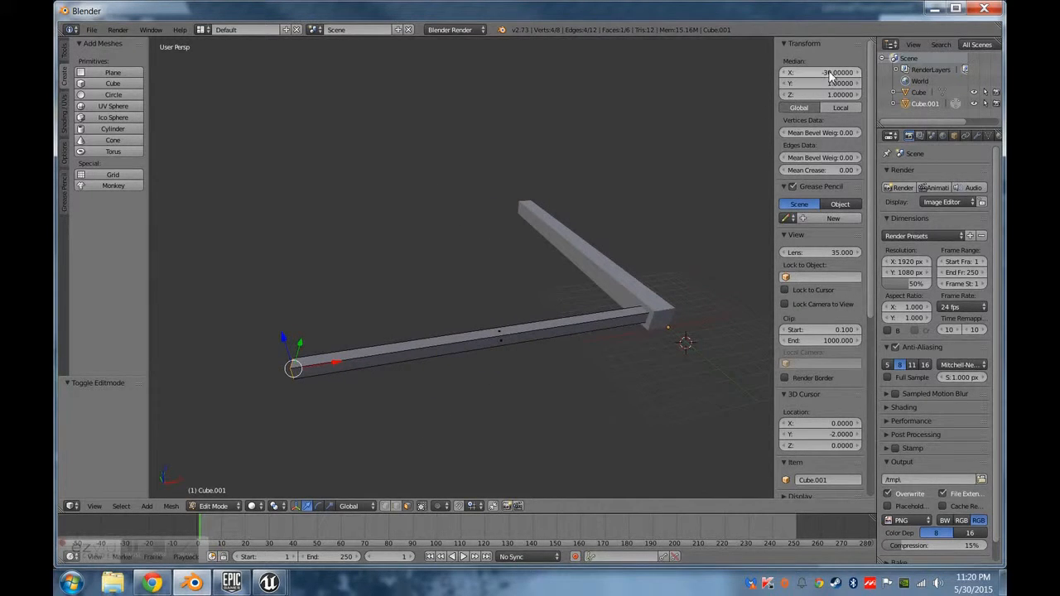
{"action": "middle_click_drag", "start_coordinate": [582, 328], "coordinate": [555, 328]}
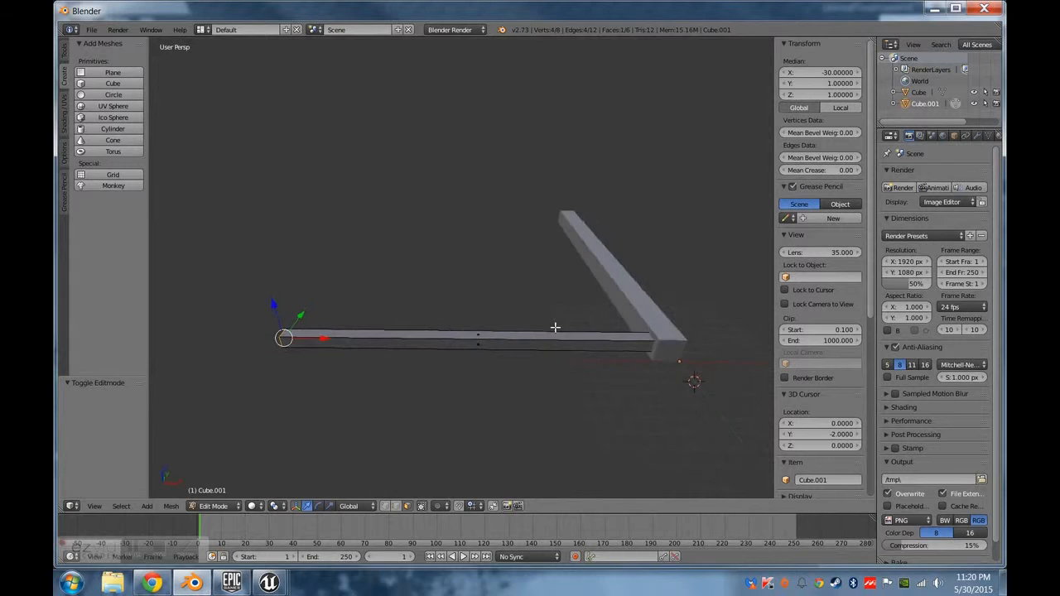
{"action": "middle_click_drag", "start_coordinate": [700, 240], "coordinate": [591, 338]}
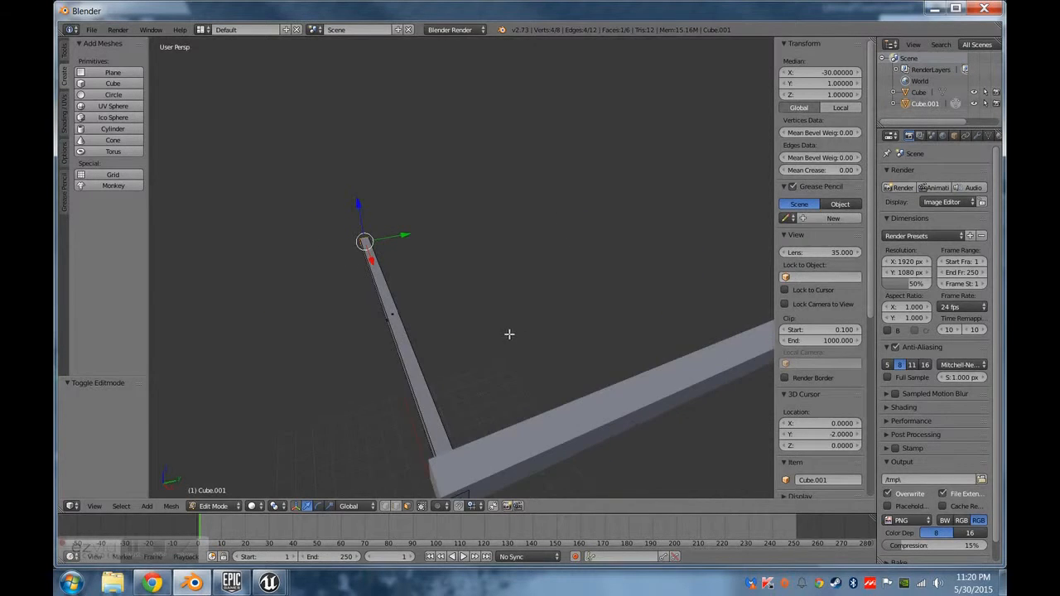
{"action": "middle_click_drag", "start_coordinate": [509, 334], "coordinate": [444, 392]}
{"action": "key", "text": "Tab"}
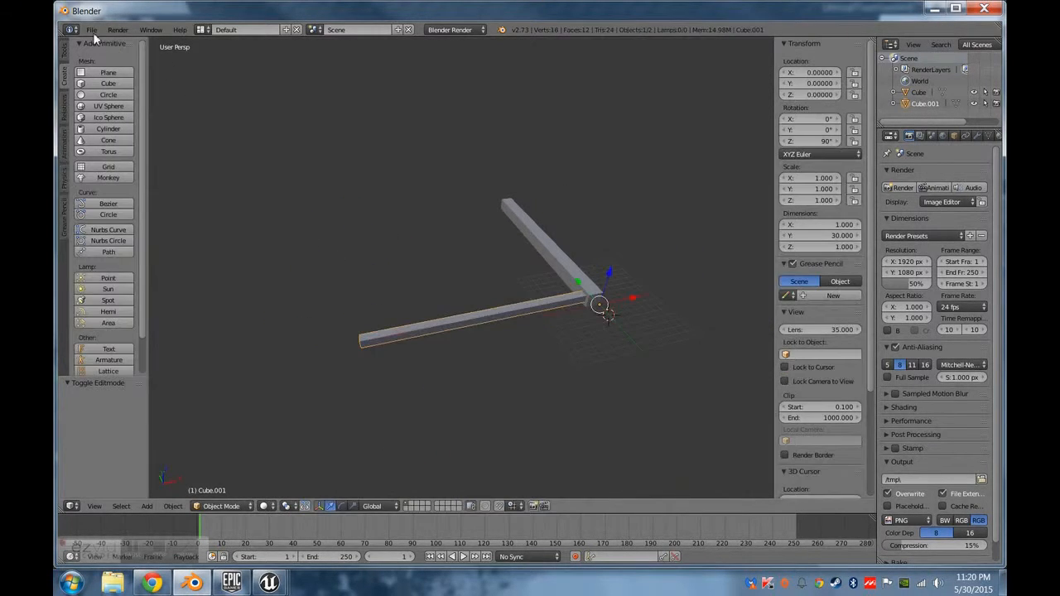
Export the two-beam model in FBX format as Tut_floor_grate2.fbx.
{"action": "left_click", "coordinate": [91, 30]}
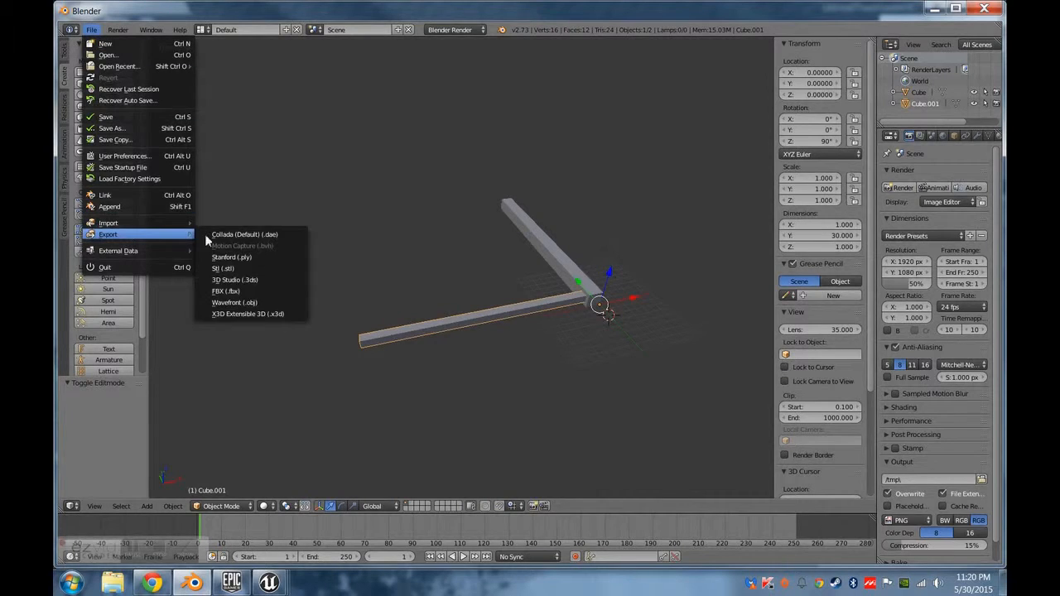
{"action": "left_click", "coordinate": [227, 292]}
{"action": "left_click", "coordinate": [959, 70]}
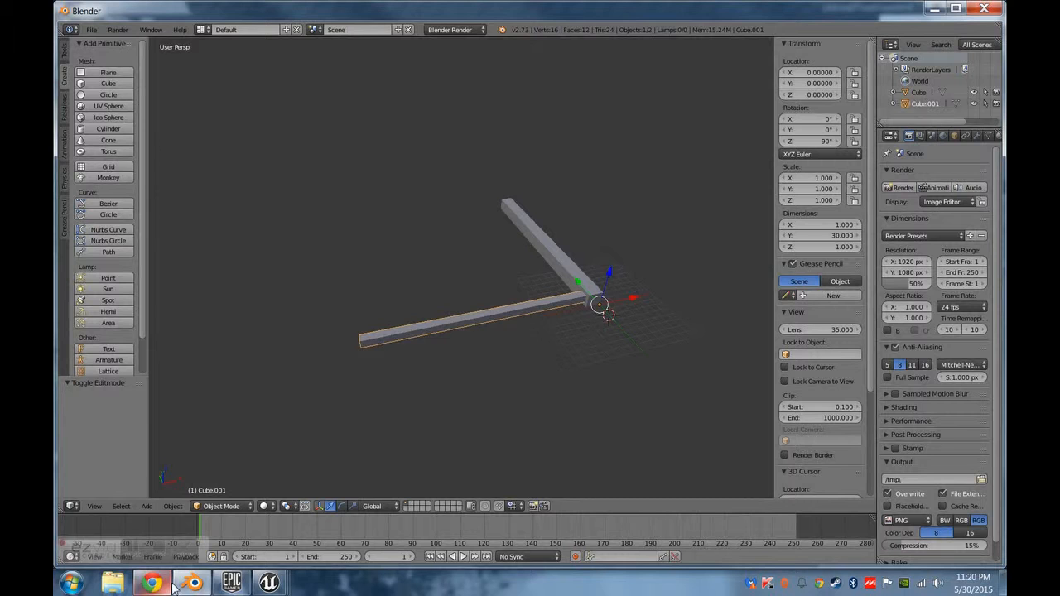
Switch to the Unreal Editor, reimport the Tut_floor_grate2 static mesh and dismiss the resulting message.
{"action": "mouse_move", "coordinate": [281, 585]}
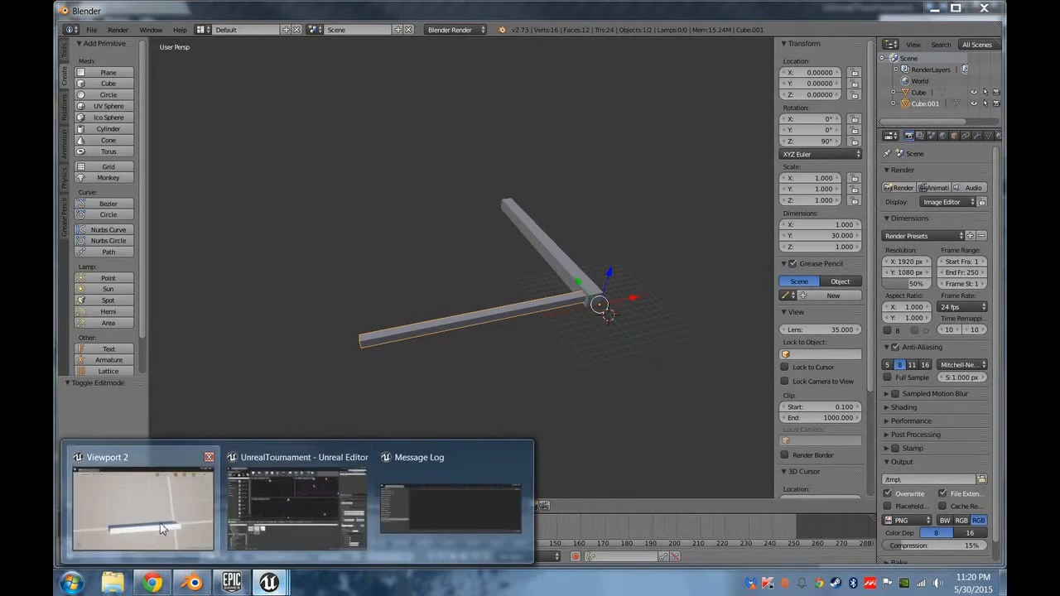
{"action": "left_click", "coordinate": [137, 504]}
{"action": "right_click", "coordinate": [255, 433]}
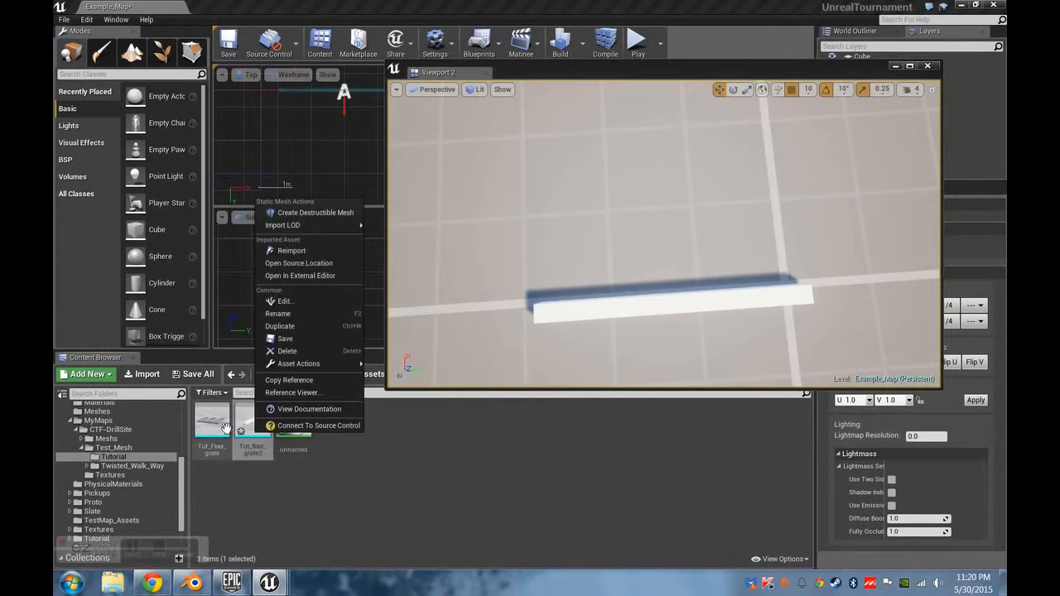
{"action": "left_click", "coordinate": [273, 252]}
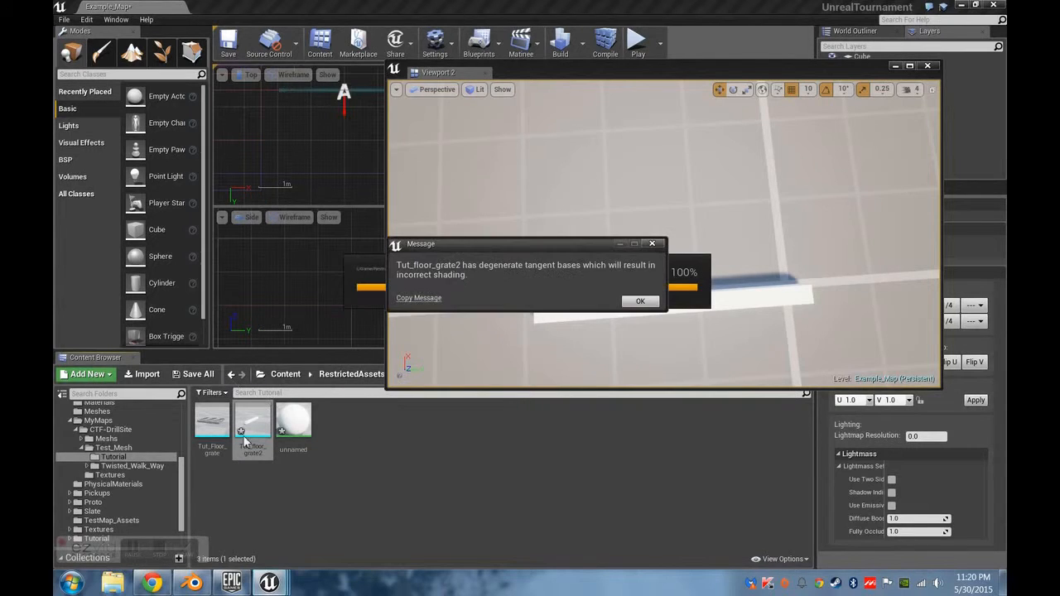
{"action": "left_click", "coordinate": [640, 300]}
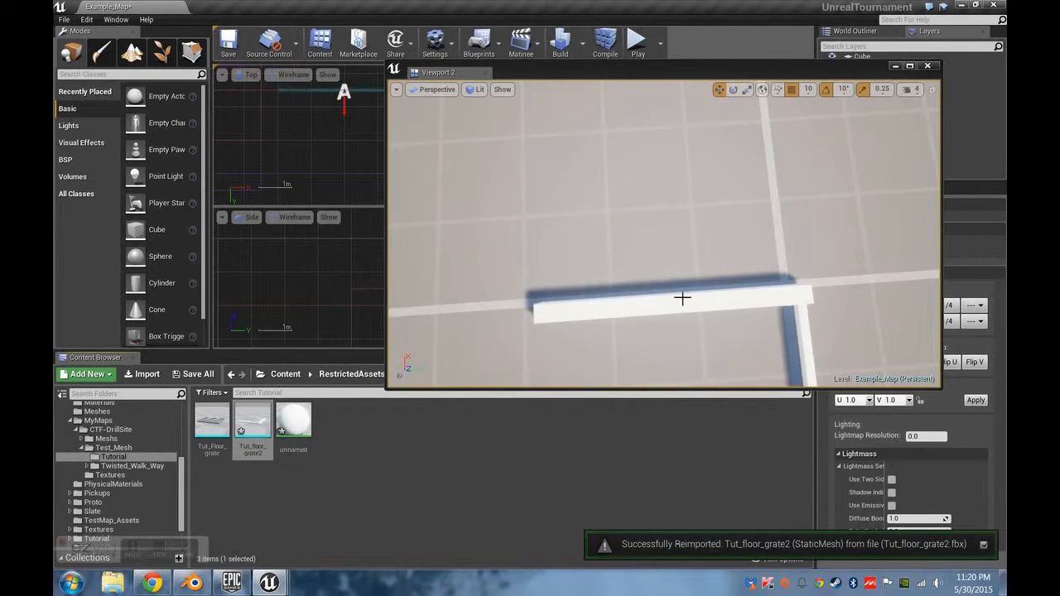
Inspect the reimported beams and their corner joint against the floor grid in the Unreal perspective viewport.
{"action": "left_click_drag", "start_coordinate": [682, 295], "coordinate": [682, 273]}
{"action": "mouse_move", "coordinate": [681, 274]}
{"action": "right_mouse_down"}
{"action": "mouse_move", "coordinate": [654, 276]}
{"action": "mouse_move", "coordinate": [657, 265]}
{"action": "mouse_move", "coordinate": [675, 272]}
{"action": "right_mouse_up"}
{"action": "right_click_drag", "start_coordinate": [582, 303], "coordinate": [613, 287]}
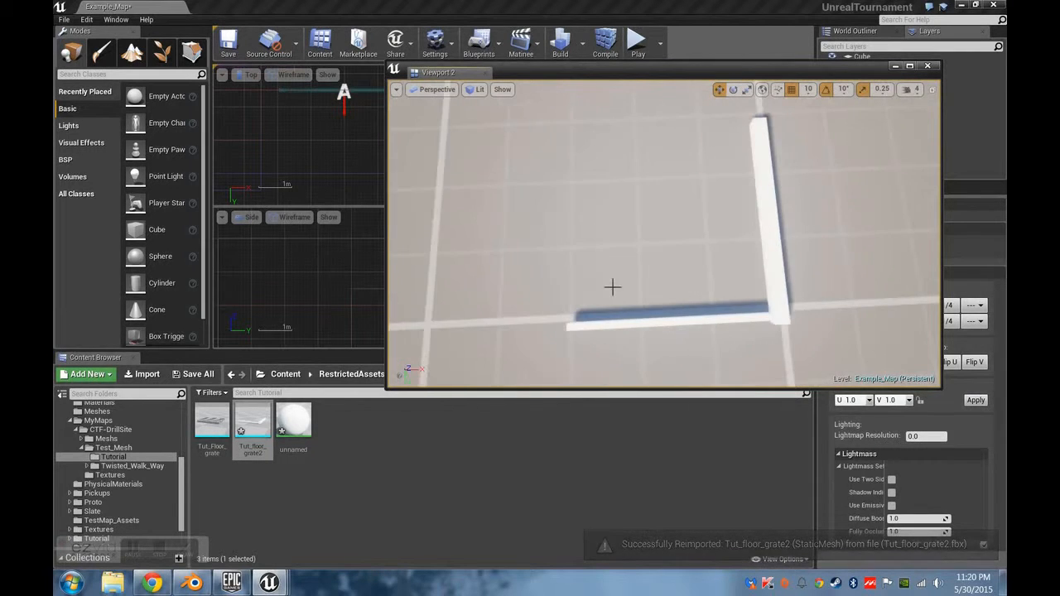
{"action": "right_click", "coordinate": [685, 259]}
{"action": "right_click_drag", "start_coordinate": [656, 323], "coordinate": [629, 230]}
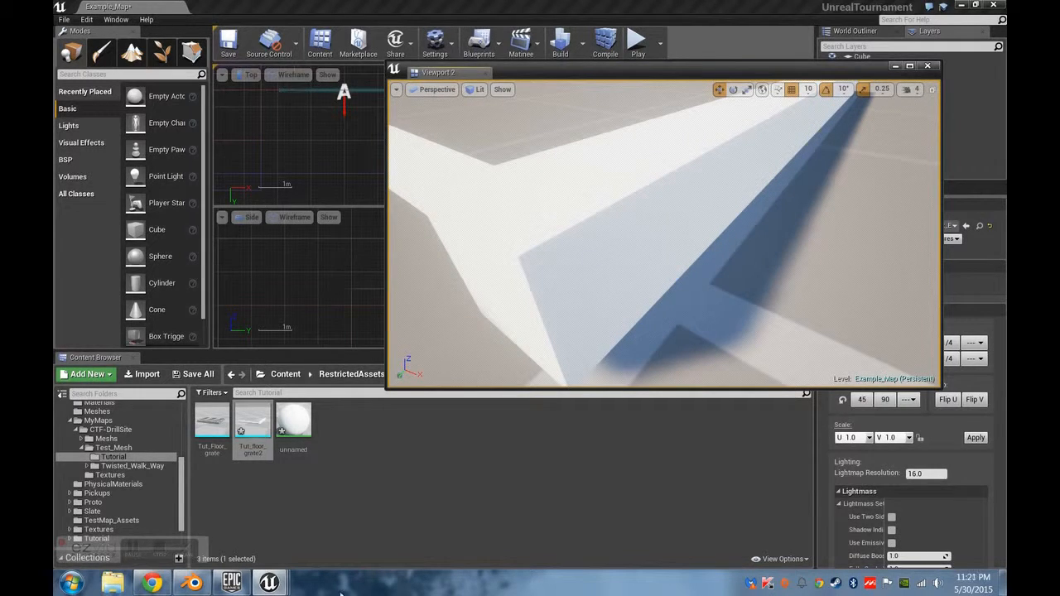
Compare the corner joint in Blender with the imported mesh in the Unreal Editor and select the mesh in the level.
{"action": "left_click", "coordinate": [192, 583]}
{"action": "middle_click_drag", "start_coordinate": [624, 344], "coordinate": [530, 347]}
{"action": "scroll", "coordinate": [527, 340], "scroll_direction": "up", "scroll_amount": 6}
{"action": "middle_click_drag", "start_coordinate": [502, 444], "coordinate": [489, 419]}
{"action": "left_click", "coordinate": [269, 583]}
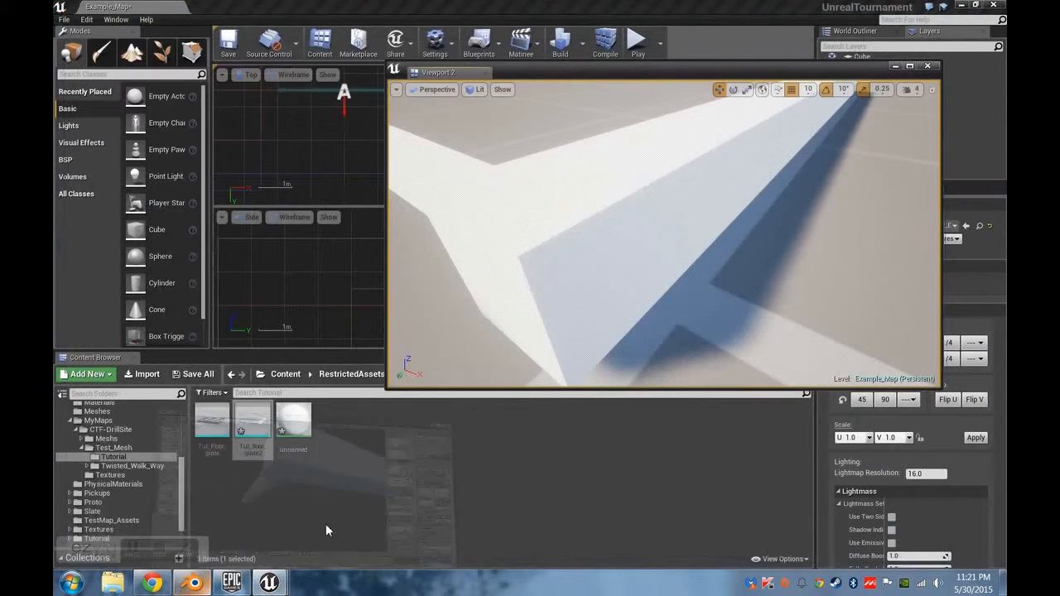
{"action": "scroll", "coordinate": [647, 265], "scroll_direction": "up", "scroll_amount": 3}
{"action": "mouse_move", "coordinate": [641, 257]}
{"action": "right_mouse_down"}
{"action": "mouse_move", "coordinate": [642, 219]}
{"action": "mouse_move", "coordinate": [643, 251]}
{"action": "right_mouse_up"}
{"action": "left_click", "coordinate": [643, 218]}
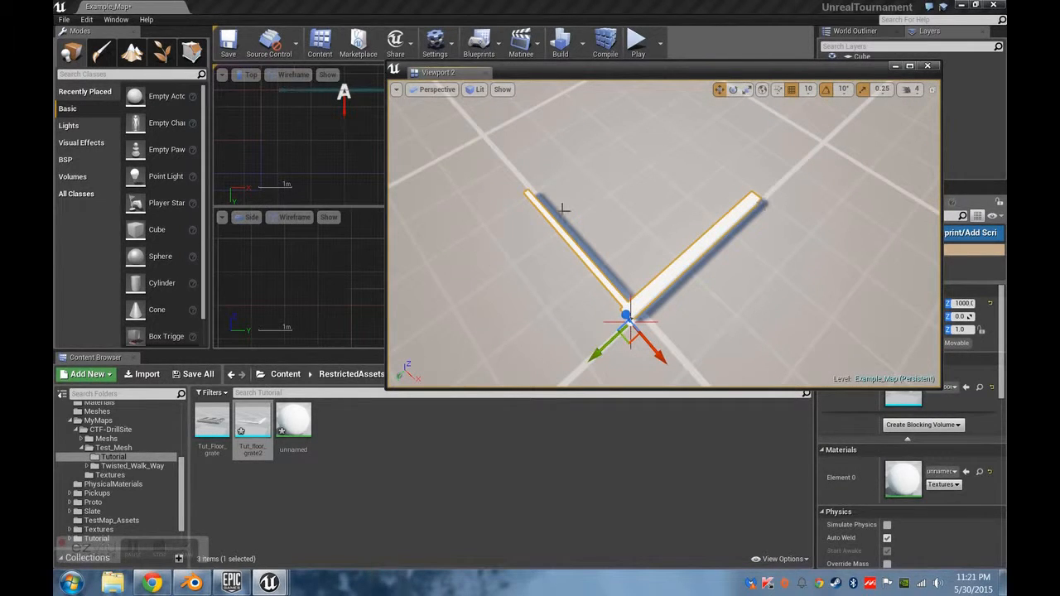
Play the level from the floor beside the beams to judge their scale in-game, and stop the play session.
{"action": "right_click", "coordinate": [617, 221]}
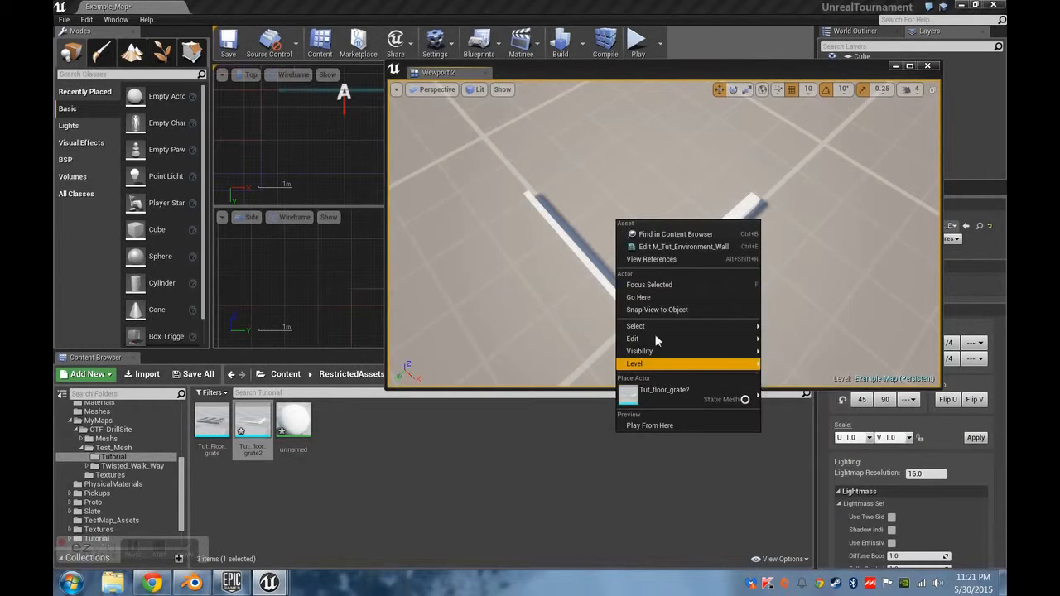
{"action": "left_click", "coordinate": [649, 425]}
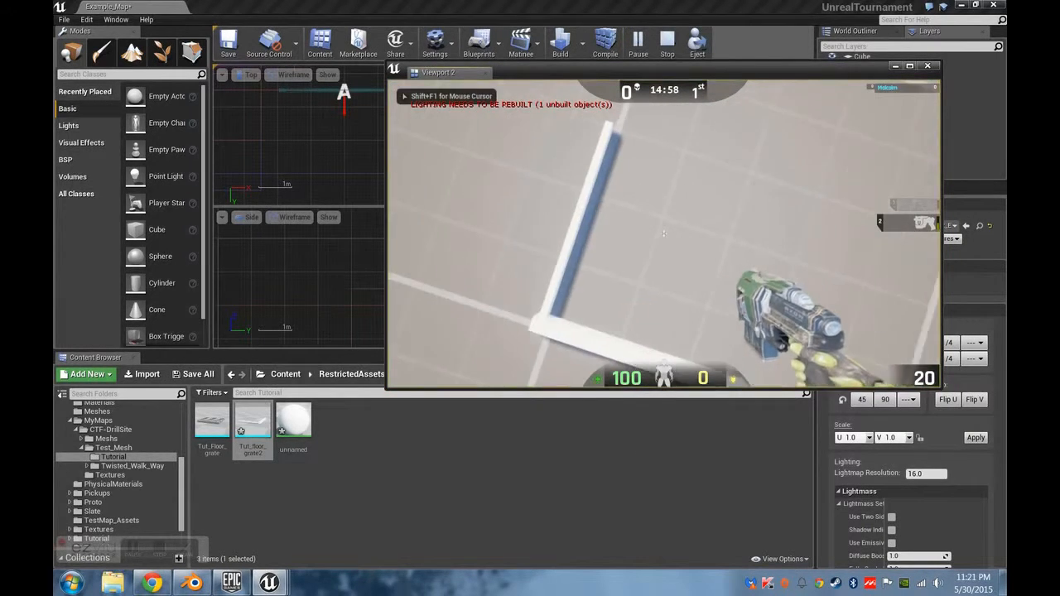
{"action": "key", "text": "Escape"}
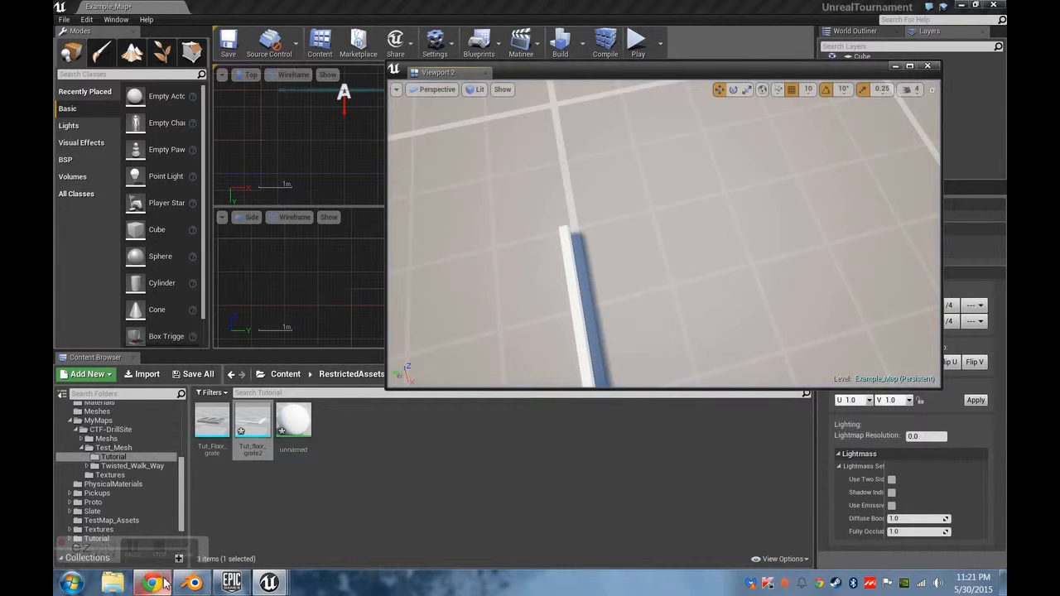
Switch to Blender, duplicate the thick beam and set the copy's X location to -5.
{"action": "left_click", "coordinate": [192, 582]}
{"action": "middle_click_drag", "start_coordinate": [479, 215], "coordinate": [598, 374]}
{"action": "right_click", "coordinate": [594, 308]}
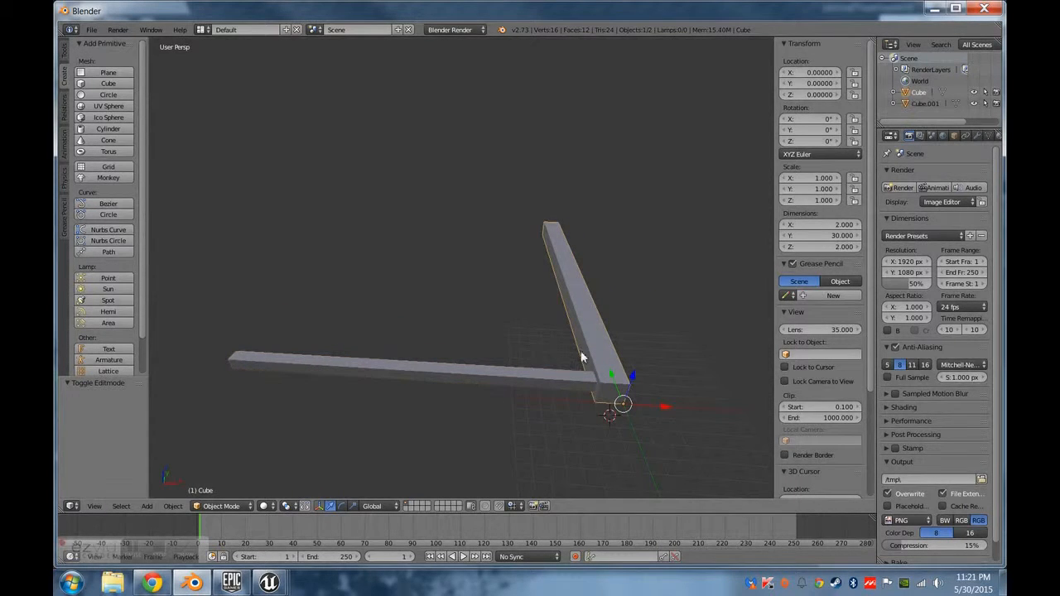
{"action": "key", "text": "shift+d"}
{"action": "right_click", "coordinate": [558, 325]}
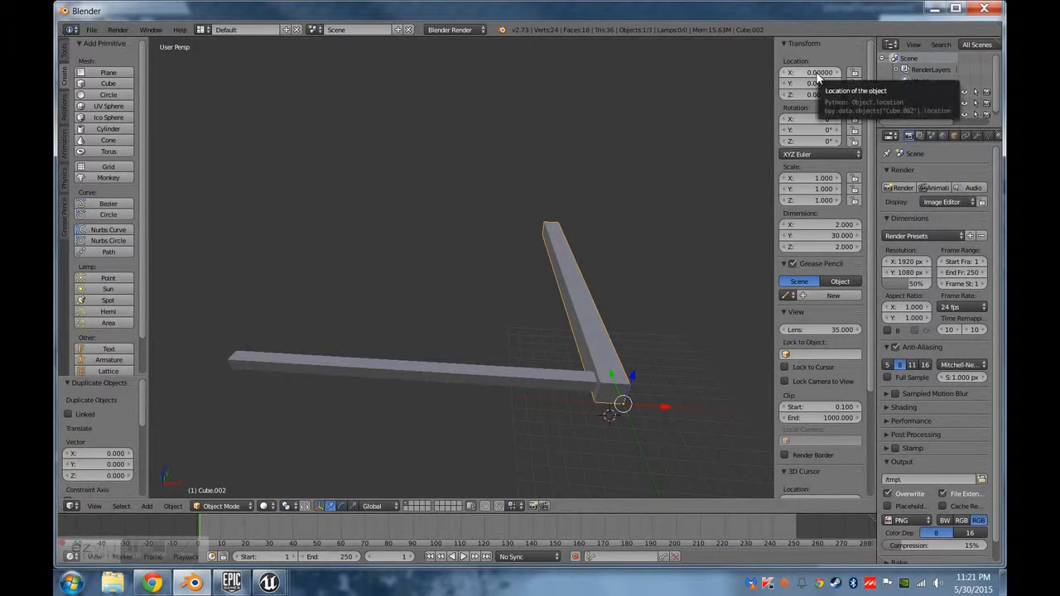
{"action": "key", "text": "g"}
{"action": "key", "text": "x"}
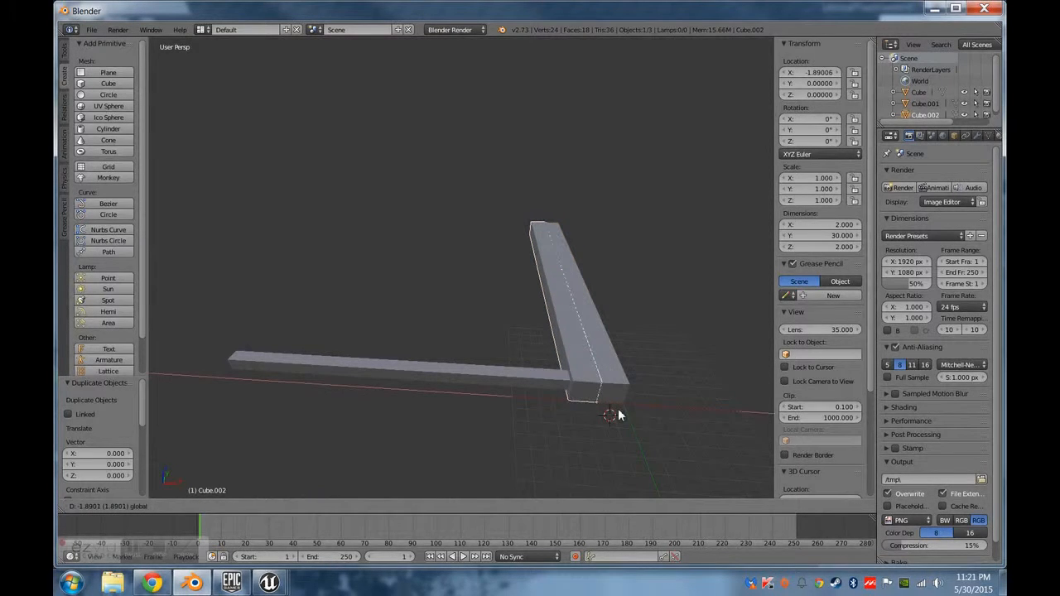
{"action": "left_click", "coordinate": [592, 414]}
{"action": "left_click", "coordinate": [819, 73]}
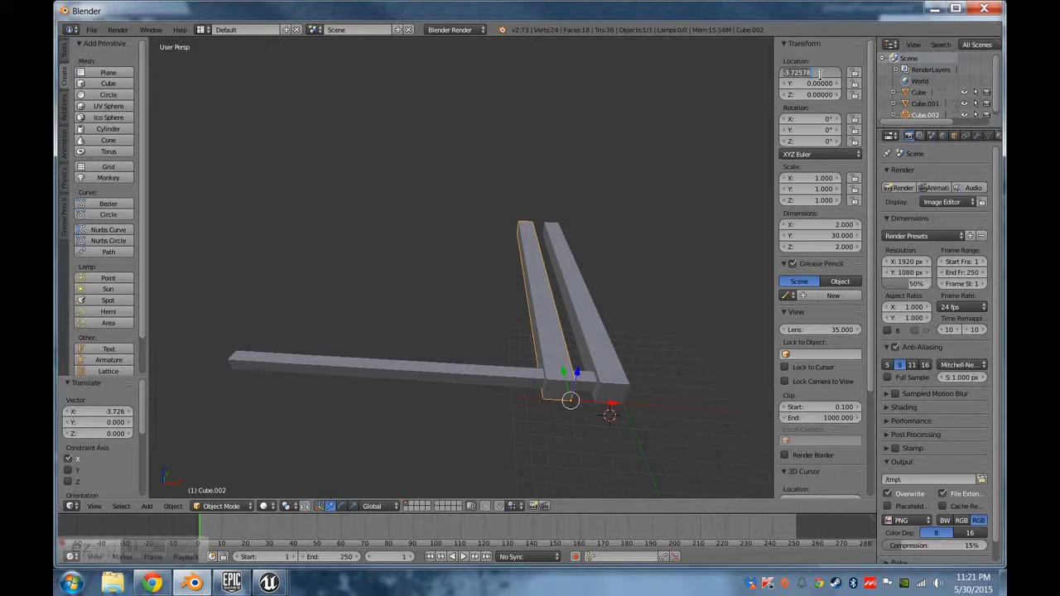
{"action": "type", "text": "-5"}
{"action": "key", "text": "Return"}
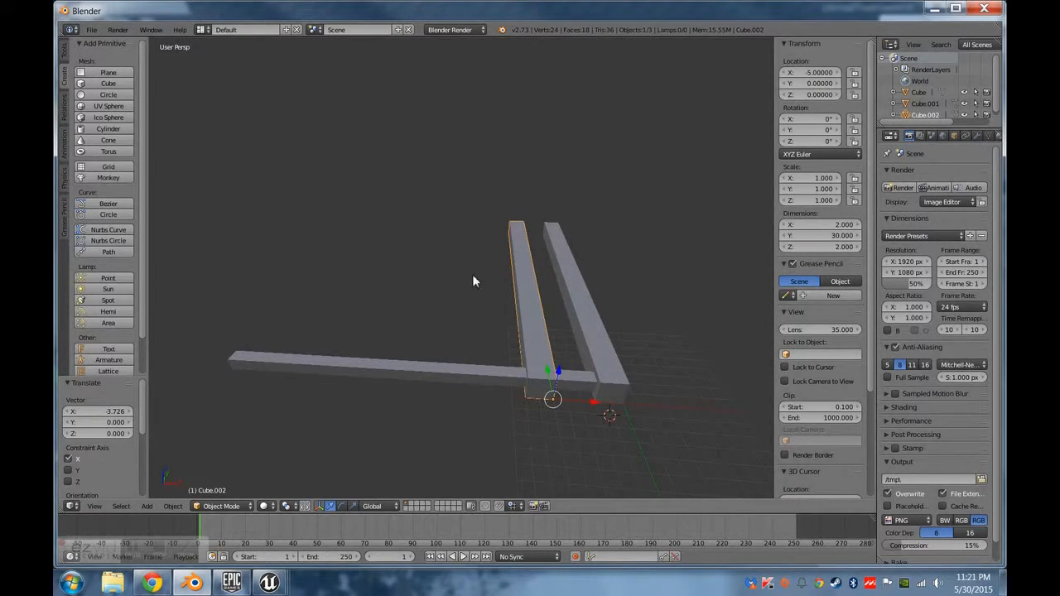
Duplicate the second thick beam and set the new copy's X location to -10, undoing any extra shift along X.
{"action": "key", "text": "shift+d"}
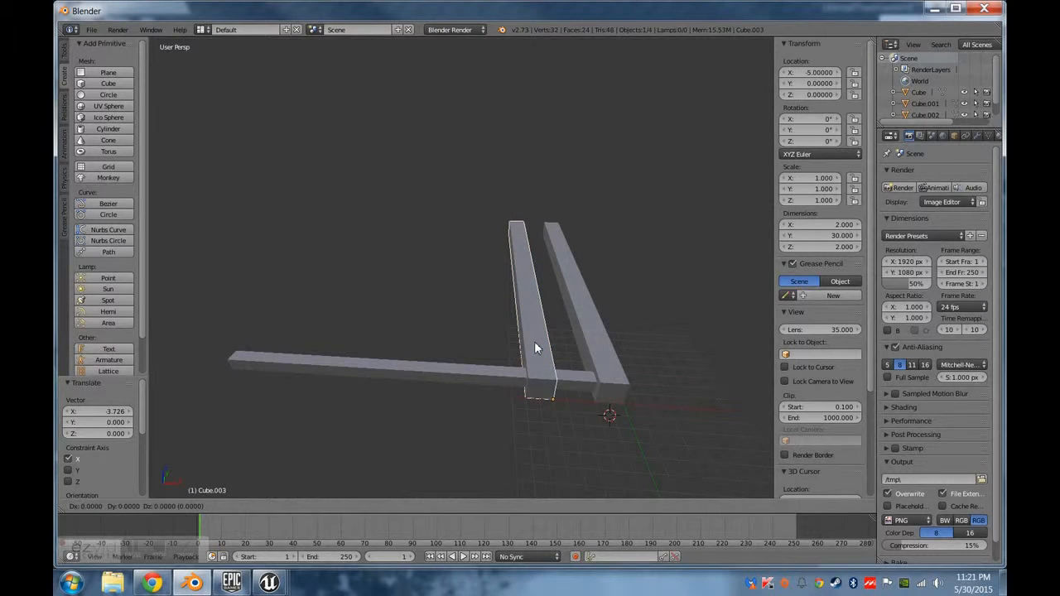
{"action": "right_click", "coordinate": [534, 341]}
{"action": "left_click", "coordinate": [818, 73]}
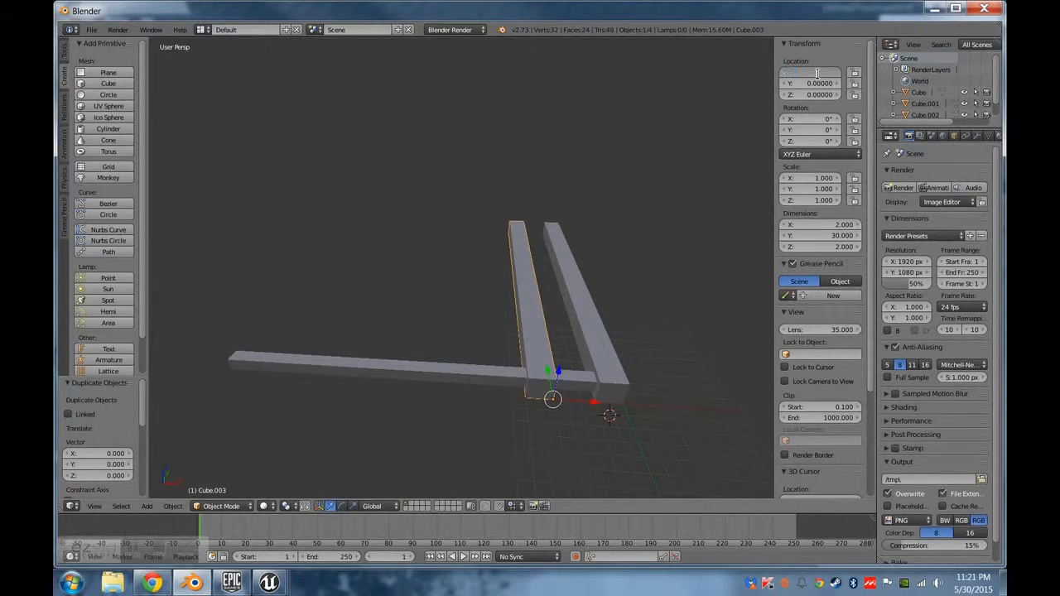
{"action": "type", "text": "-10"}
{"action": "key", "text": "Return"}
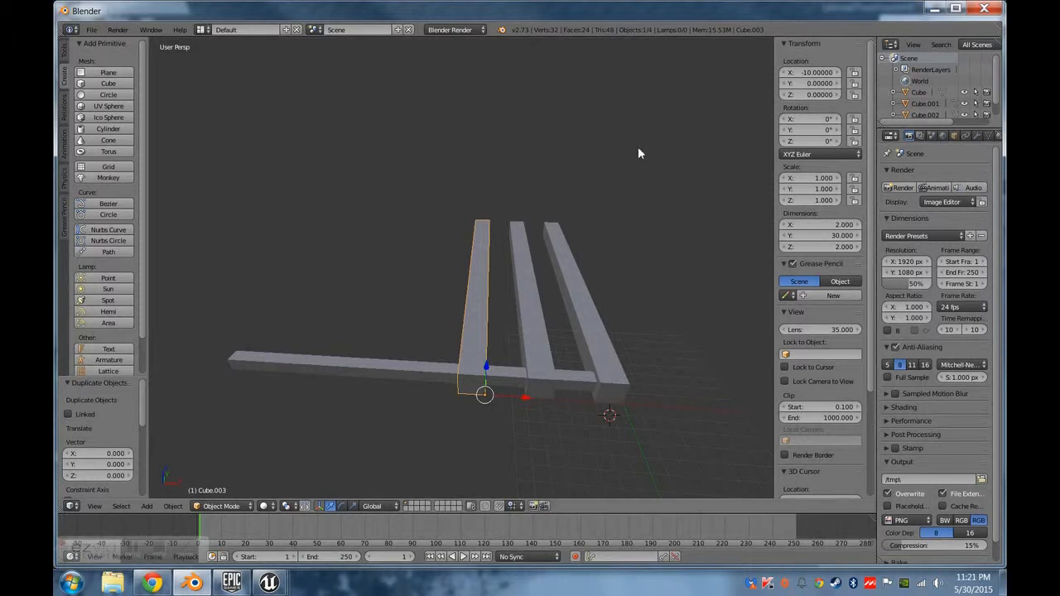
{"action": "left_click_drag", "start_coordinate": [507, 398], "coordinate": [494, 401]}
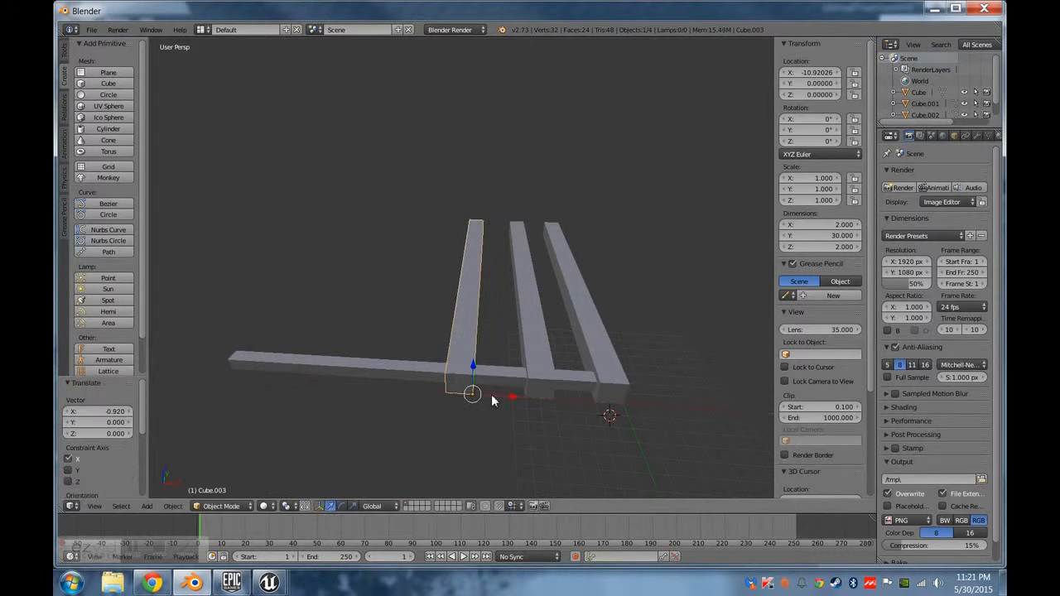
{"action": "key", "text": "ctrl+z"}
Duplicate the third thick beam in place and set the copy's X location to -15.
{"action": "key", "text": "shift+d"}
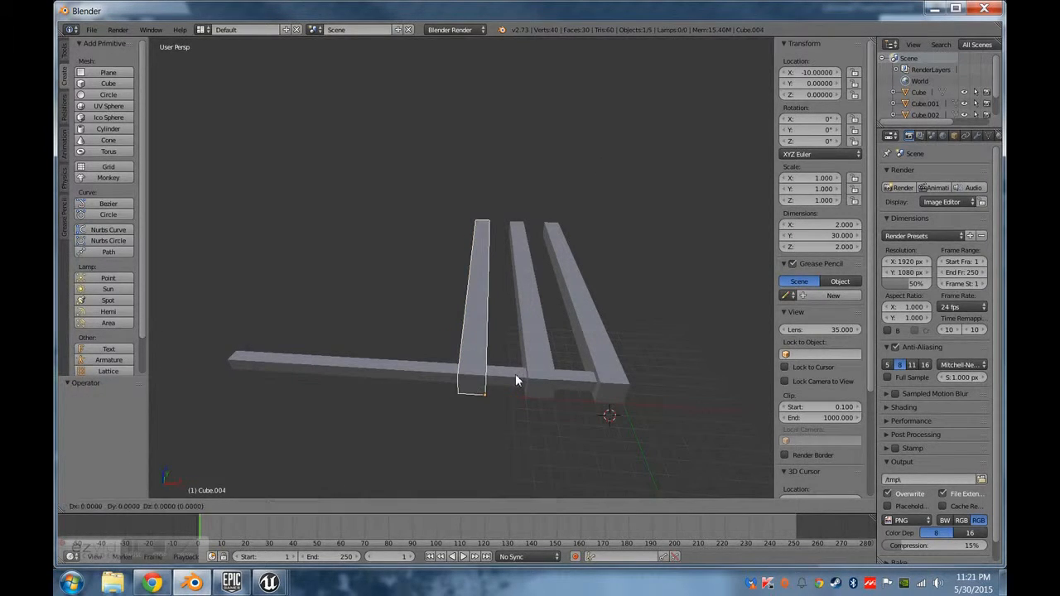
{"action": "left_click", "coordinate": [515, 373]}
{"action": "left_click", "coordinate": [814, 73]}
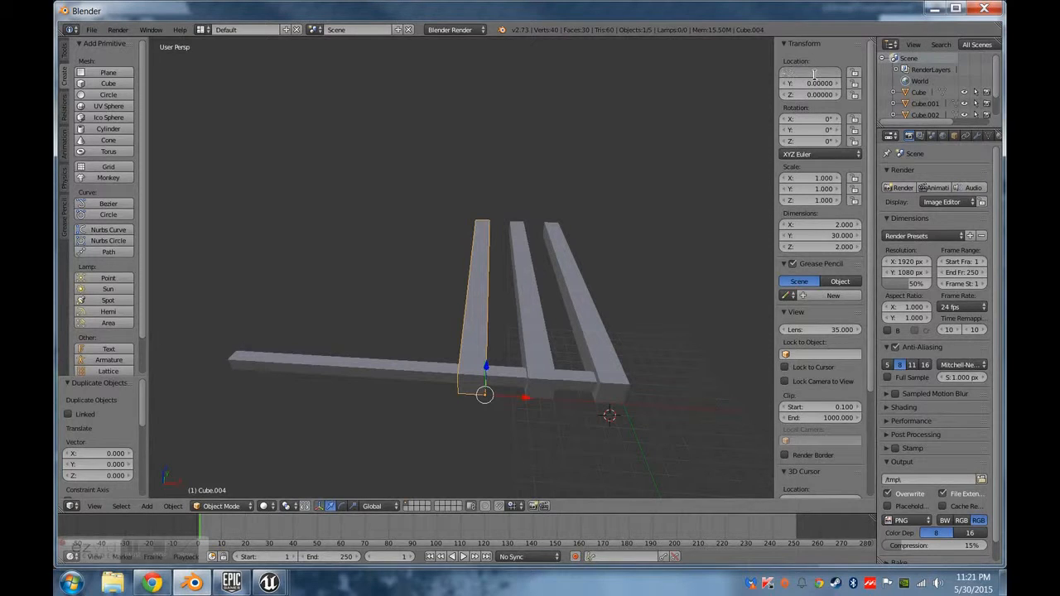
{"action": "type", "text": "-15"}
{"action": "key", "text": "Return"}
Duplicate the fourth thick beam in place and set the copy's X location to -20.
{"action": "key", "text": "shift+d"}
{"action": "left_click", "coordinate": [411, 329]}
{"action": "left_click", "coordinate": [815, 72]}
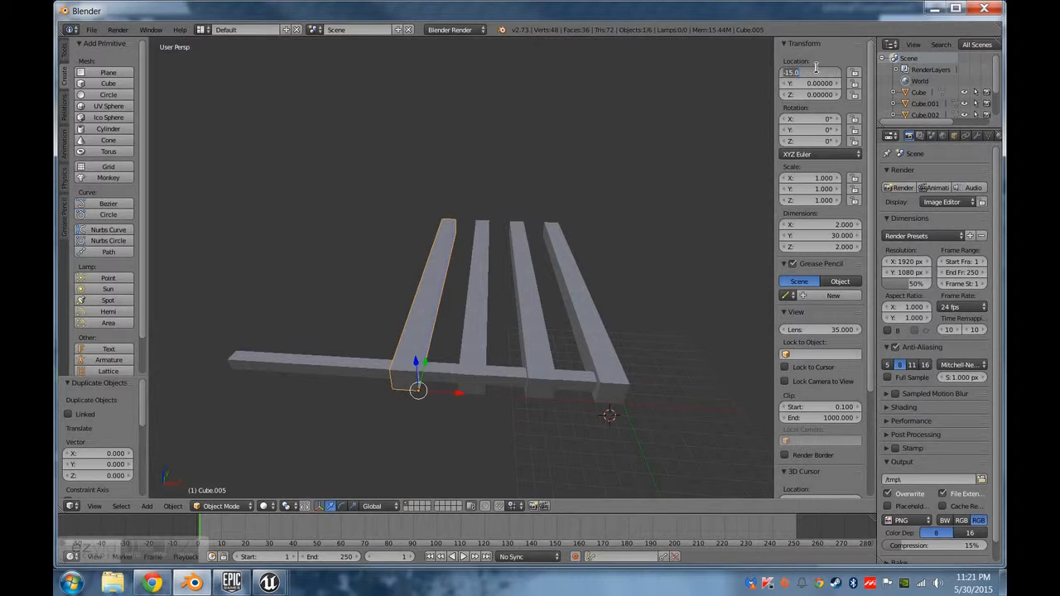
{"action": "type", "text": "-20"}
{"action": "key", "text": "Return"}
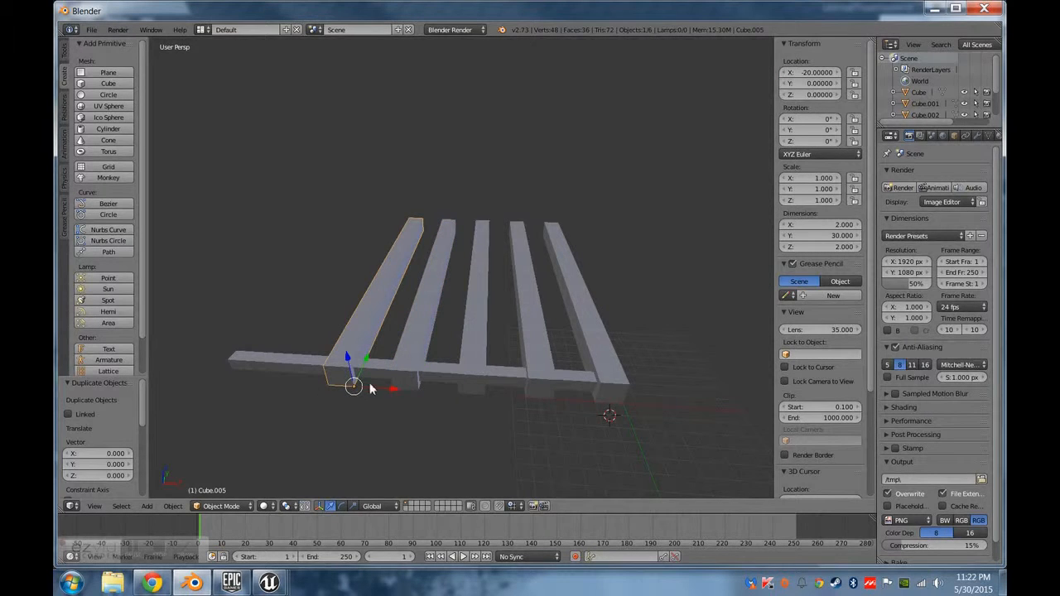
Examine the spacing of the thick beams along the thin crossbar from several angles.
{"action": "middle_click_drag", "start_coordinate": [370, 386], "coordinate": [429, 381], "text": "shift"}
{"action": "middle_click_drag", "start_coordinate": [508, 374], "coordinate": [399, 415]}
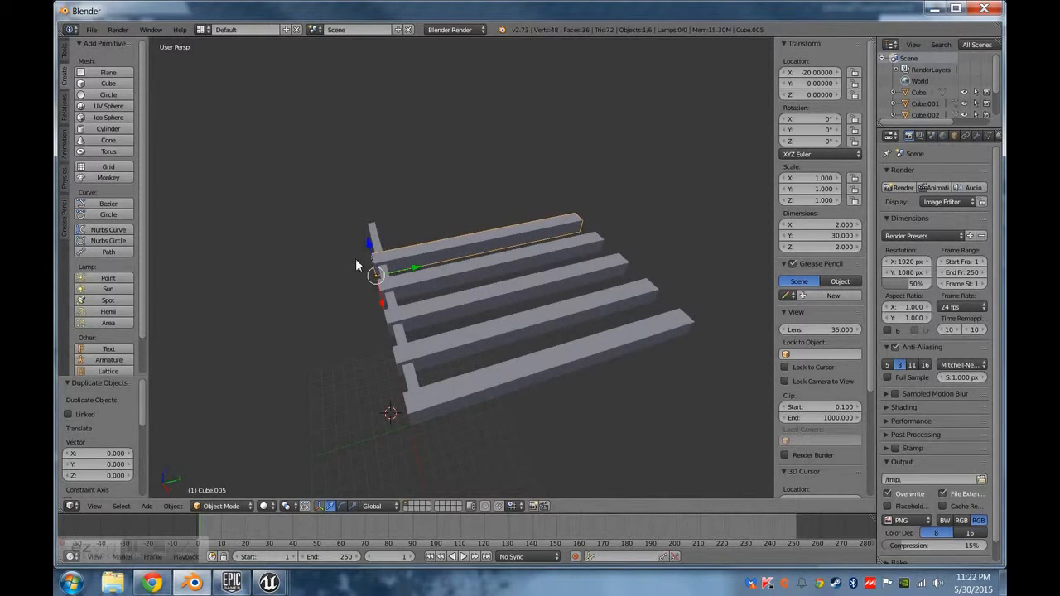
{"action": "middle_click_drag", "start_coordinate": [358, 265], "coordinate": [585, 345]}
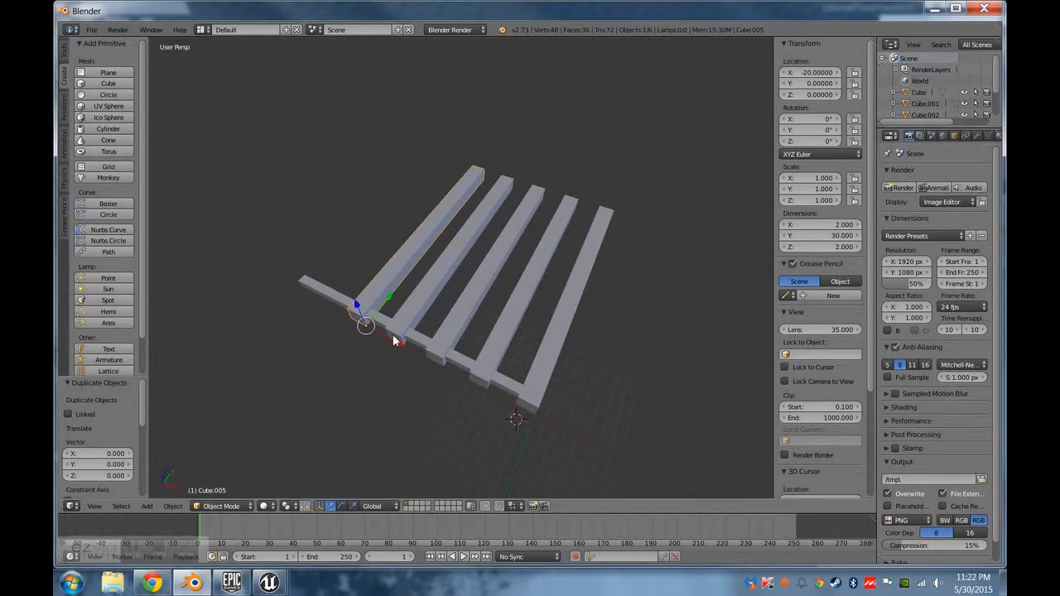
{"action": "middle_click_drag", "start_coordinate": [394, 340], "coordinate": [560, 225]}
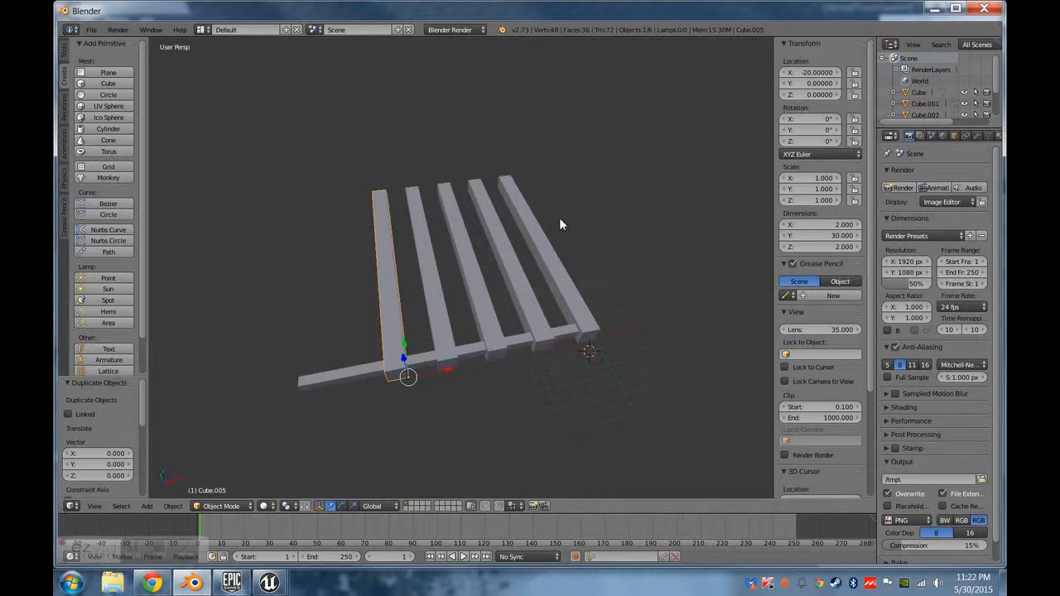
{"action": "left_click", "coordinate": [194, 585]}
{"action": "left_click", "coordinate": [194, 584]}
{"action": "middle_click_drag", "start_coordinate": [622, 256], "coordinate": [488, 364]}
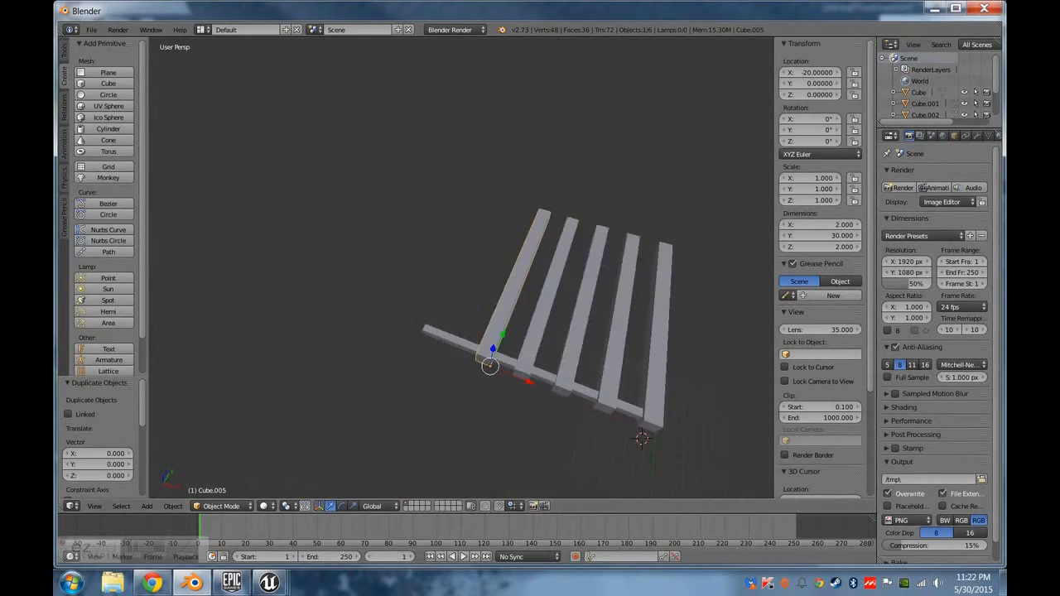
Duplicate the fifth thick beam in place and set the copy's X location to -25.
{"action": "middle_click_drag", "start_coordinate": [488, 305], "coordinate": [532, 313]}
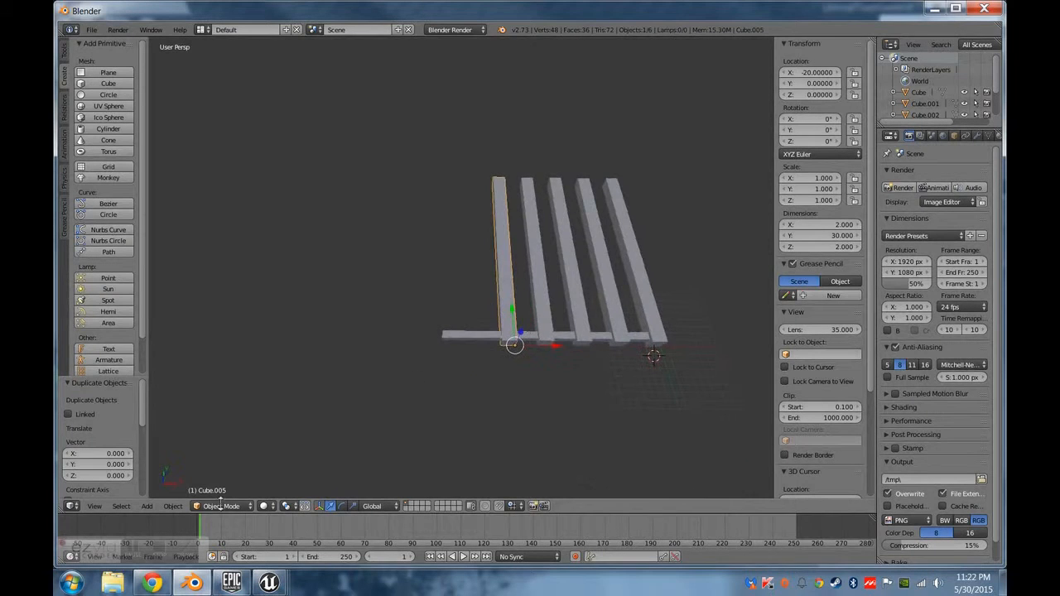
{"action": "left_click", "coordinate": [267, 583]}
{"action": "left_click", "coordinate": [198, 584]}
{"action": "middle_click_drag", "start_coordinate": [526, 278], "coordinate": [521, 276]}
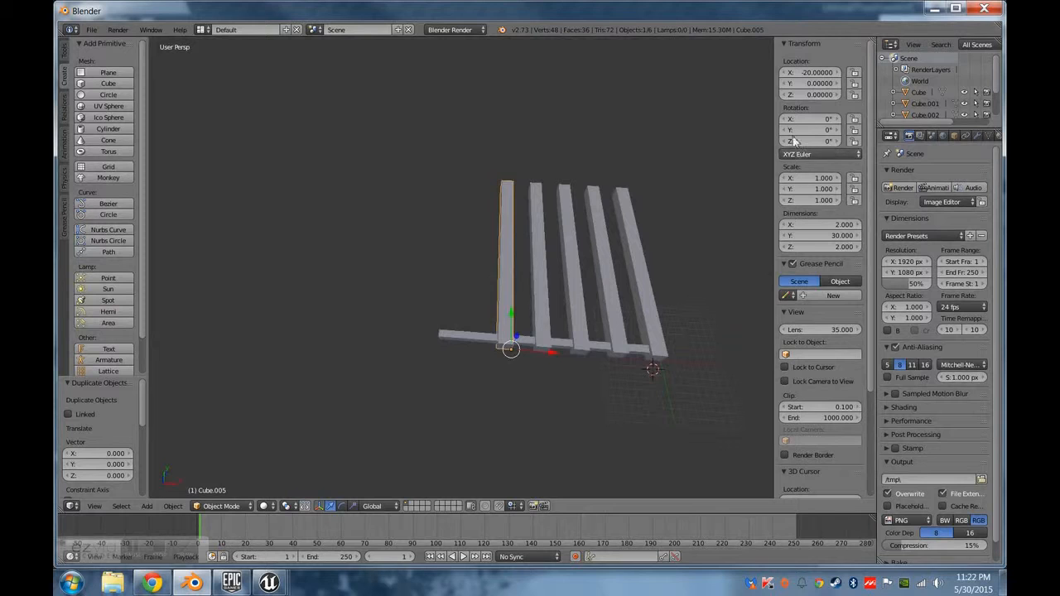
{"action": "key", "text": "shift+d"}
{"action": "right_click", "coordinate": [576, 354]}
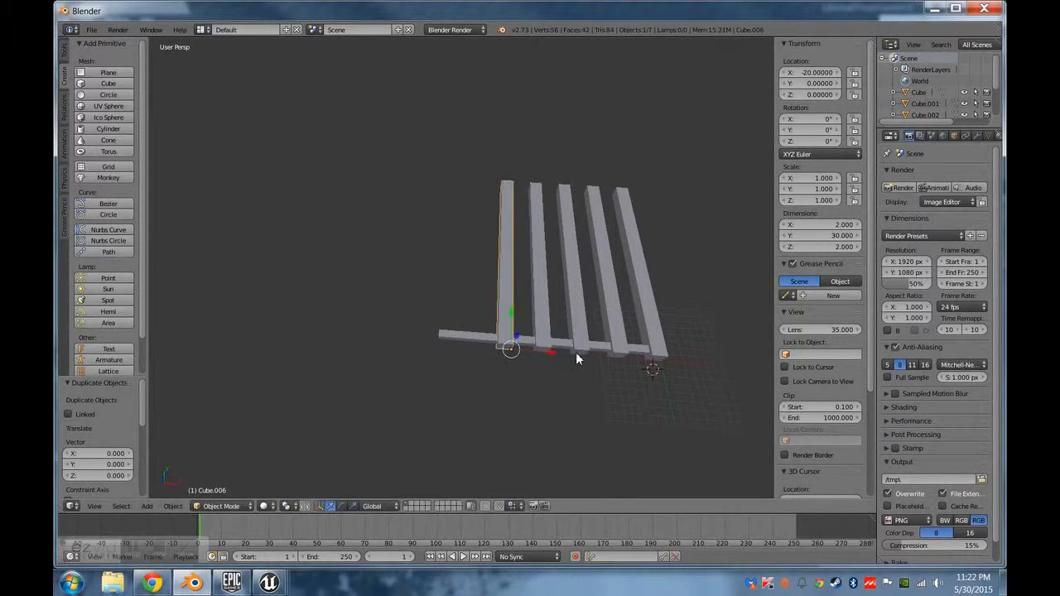
{"action": "left_click", "coordinate": [818, 72]}
{"action": "type", "text": "20.0"}
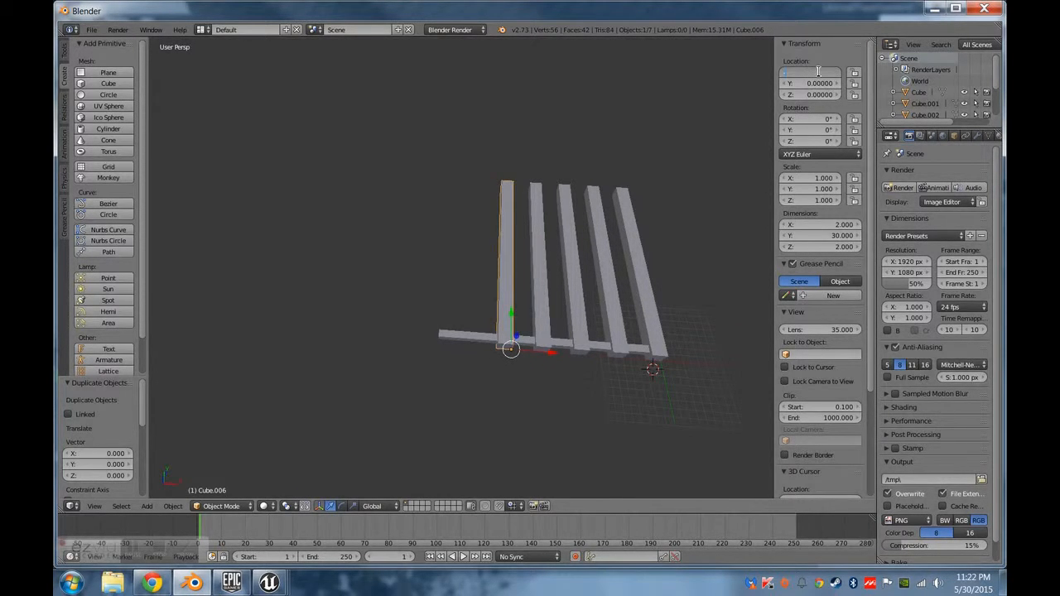
{"action": "type", "text": "-25"}
{"action": "key", "text": "Return"}
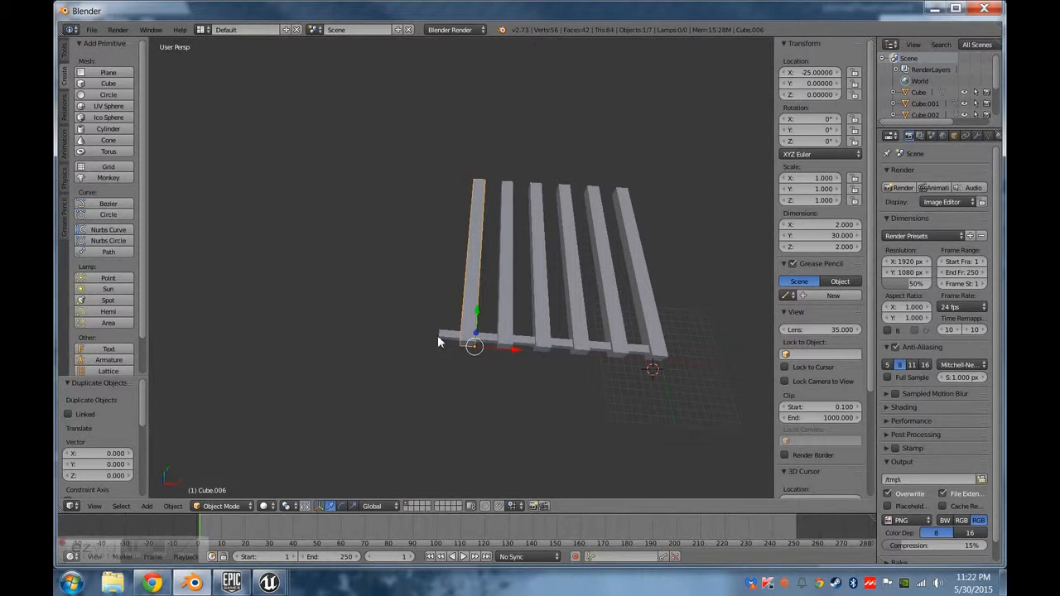
Try duplicating all the beams and the crossbar together, shifting the copied section about 25.35 along X.
{"action": "middle_click_drag", "start_coordinate": [438, 336], "coordinate": [694, 371]}
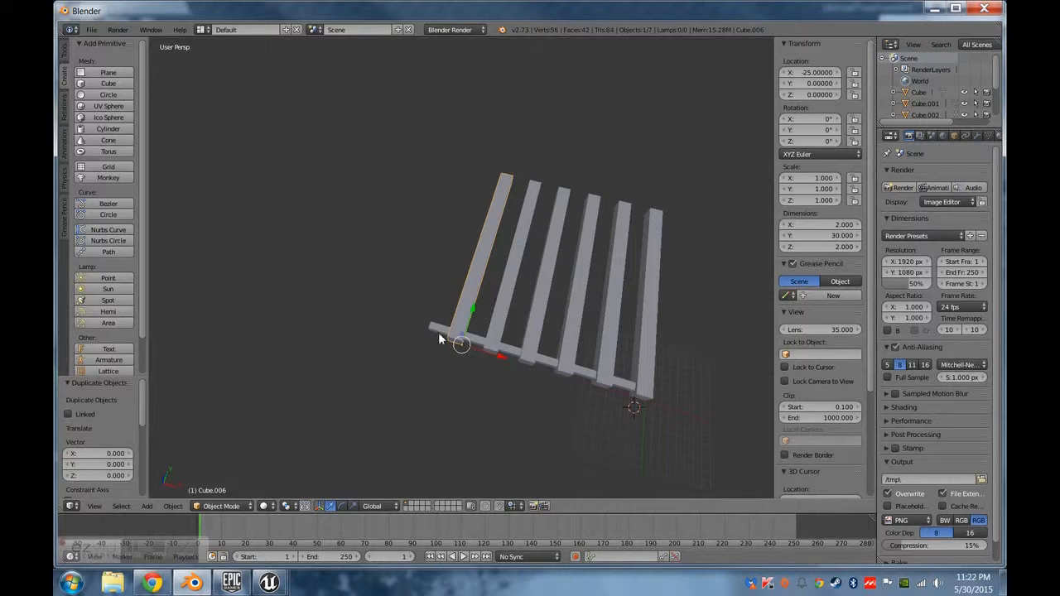
{"action": "key", "text": "a"}
{"action": "key", "text": "a"}
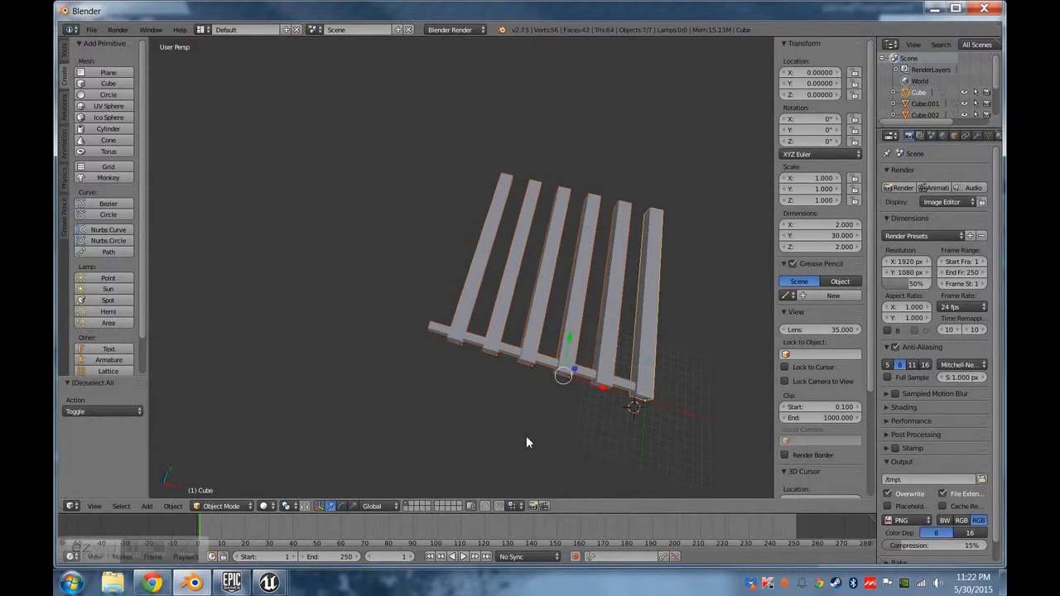
{"action": "key", "text": "shift+d"}
{"action": "right_click", "coordinate": [522, 394]}
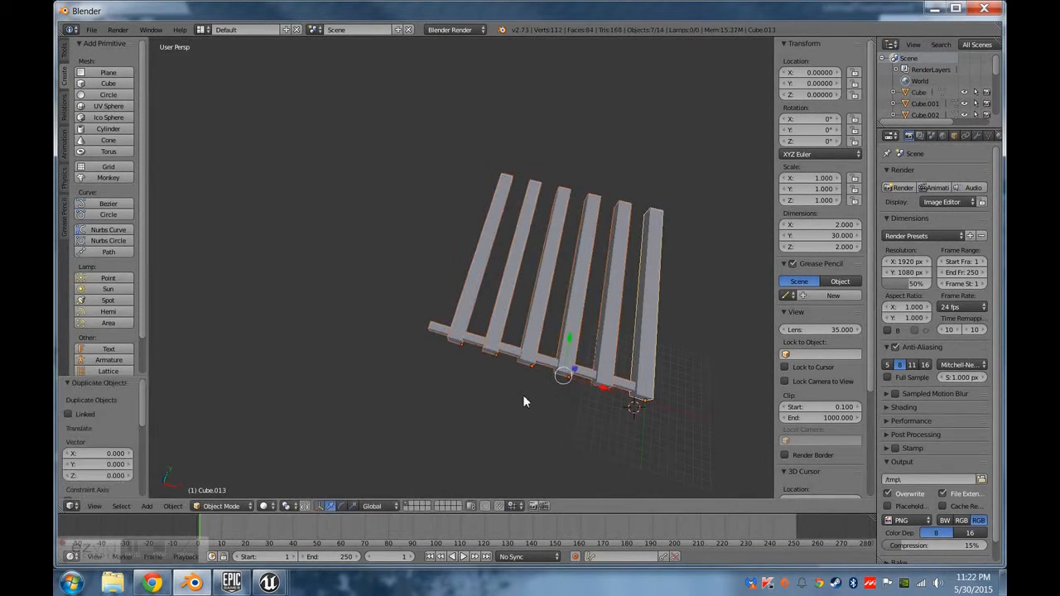
{"action": "key", "text": "g"}
{"action": "key", "text": "x"}
{"action": "left_click", "coordinate": [545, 399]}
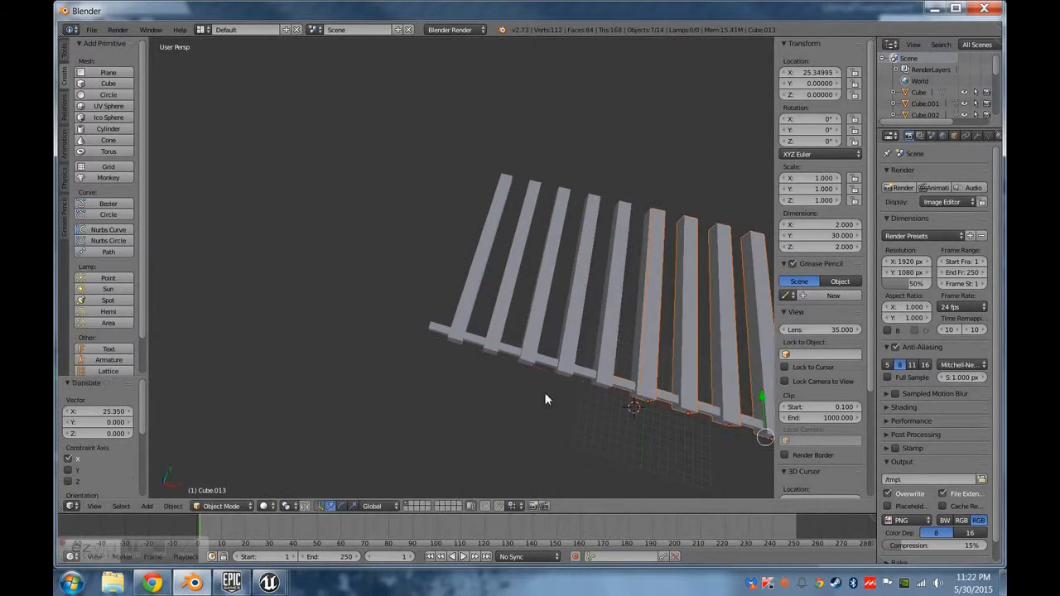
Shift the copied section about 4.84 further along X, and delete the copy.
{"action": "middle_click_drag", "start_coordinate": [658, 362], "coordinate": [570, 370]}
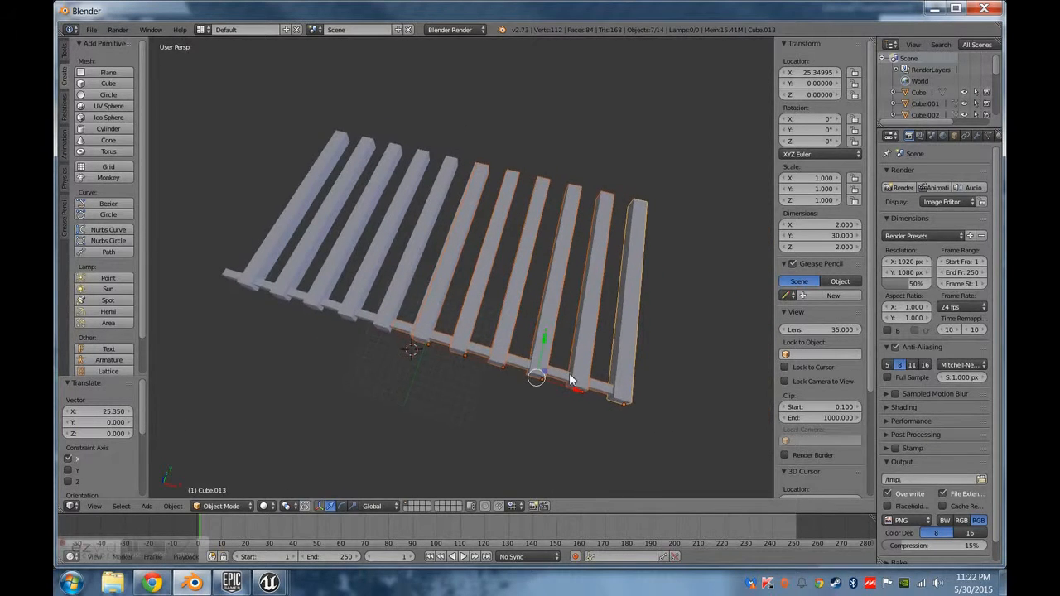
{"action": "key", "text": "g"}
{"action": "key", "text": "x"}
{"action": "left_click", "coordinate": [609, 399]}
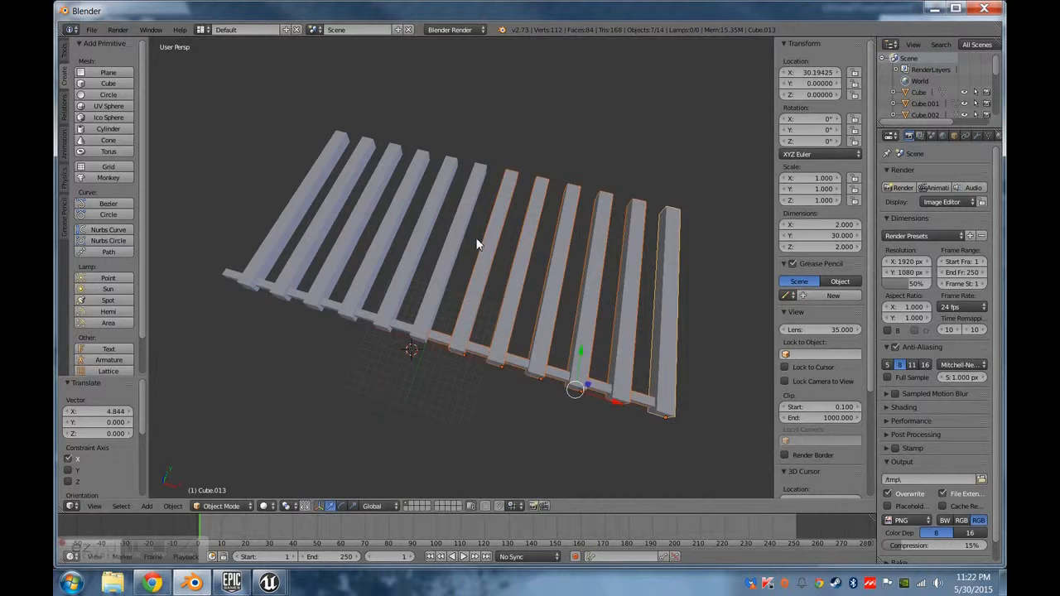
{"action": "key", "text": "x"}
{"action": "left_click", "coordinate": [470, 304]}
Edit the thin crossbar's mesh and set its end face at the first thick beam to a median X of -1.
{"action": "middle_click_drag", "start_coordinate": [554, 361], "coordinate": [513, 374]}
{"action": "right_click", "coordinate": [483, 390]}
{"action": "key", "text": "Tab"}
{"action": "right_click", "coordinate": [534, 386]}
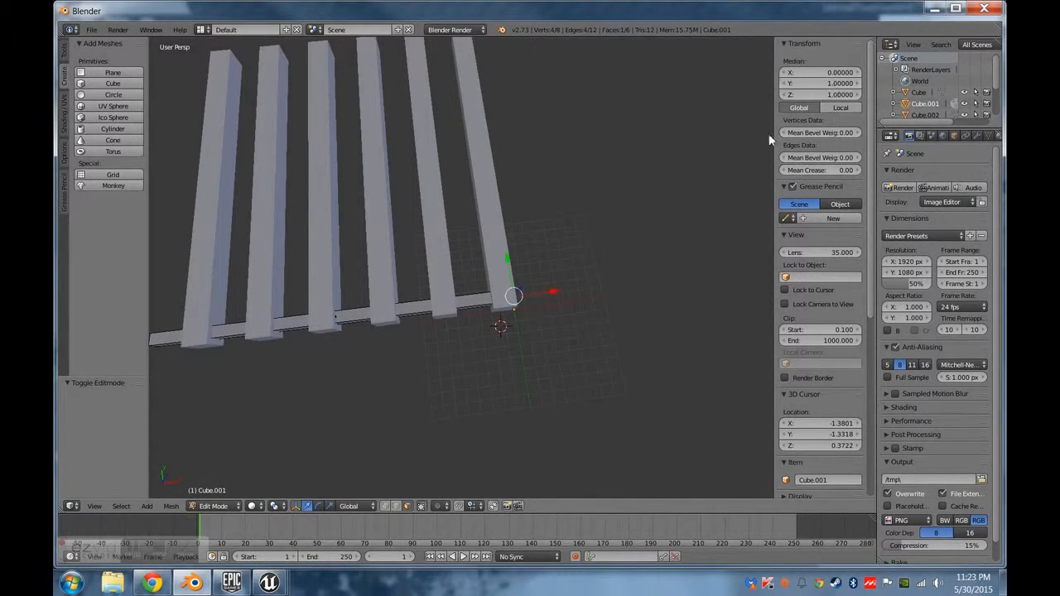
{"action": "left_click_drag", "start_coordinate": [559, 300], "coordinate": [540, 298]}
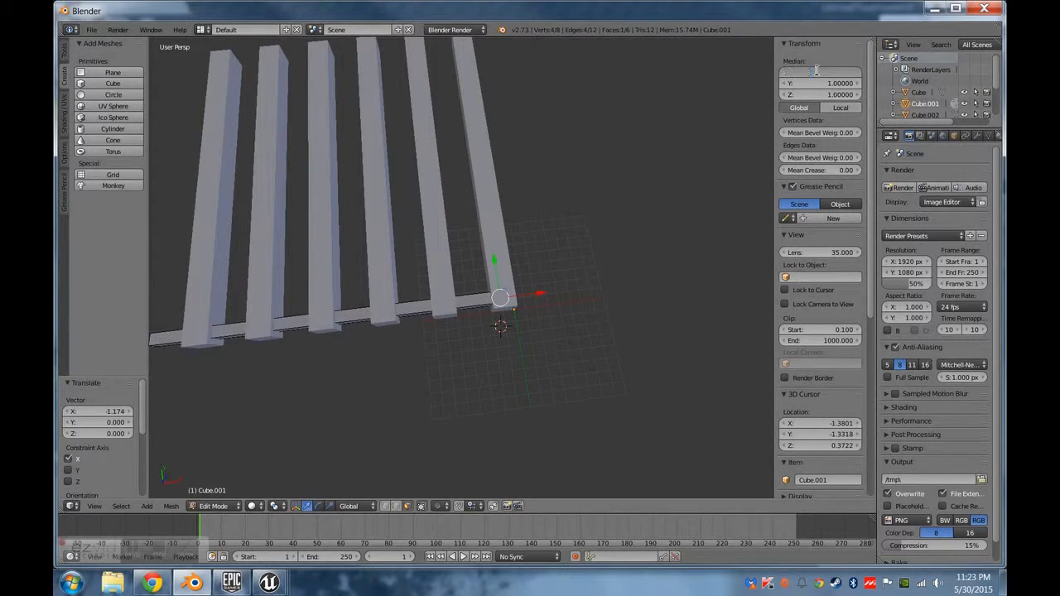
{"action": "scroll", "coordinate": [591, 417], "scroll_direction": "up", "scroll_amount": 5}
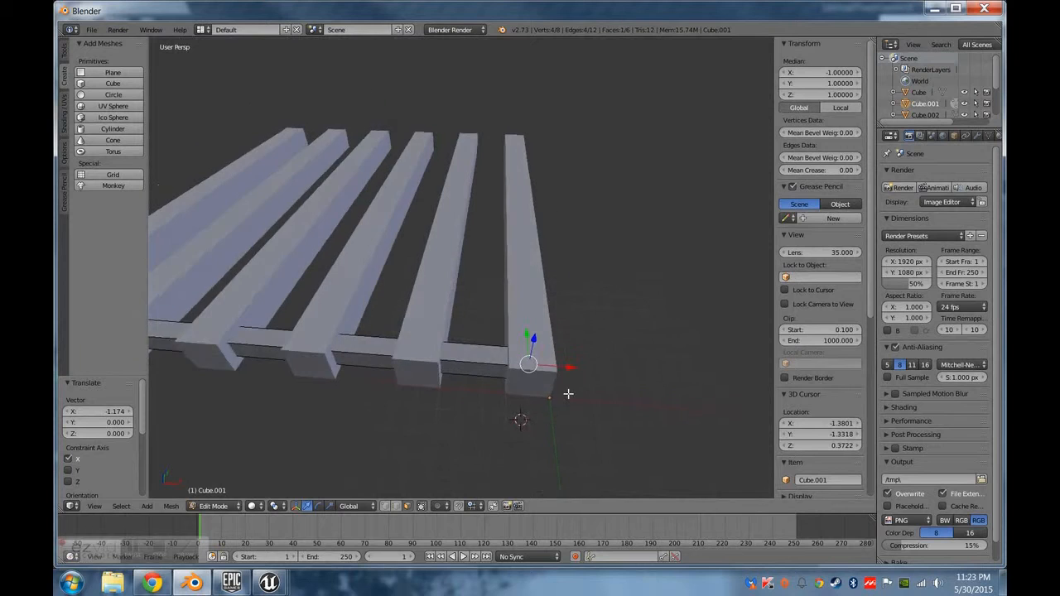
{"action": "scroll", "coordinate": [568, 394], "scroll_direction": "up", "scroll_amount": 3}
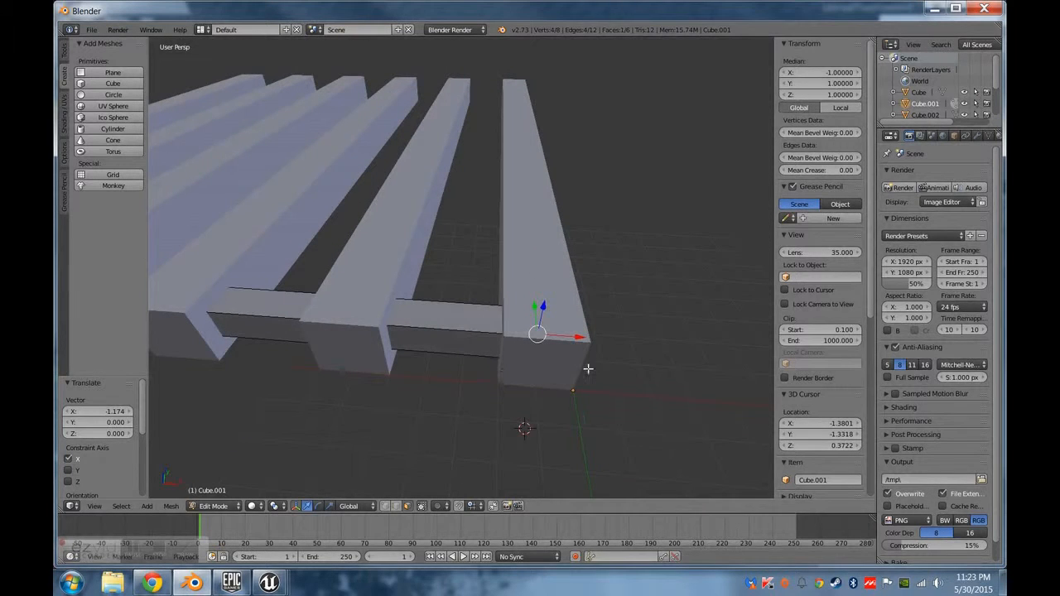
{"action": "middle_click_drag", "start_coordinate": [581, 367], "coordinate": [632, 208]}
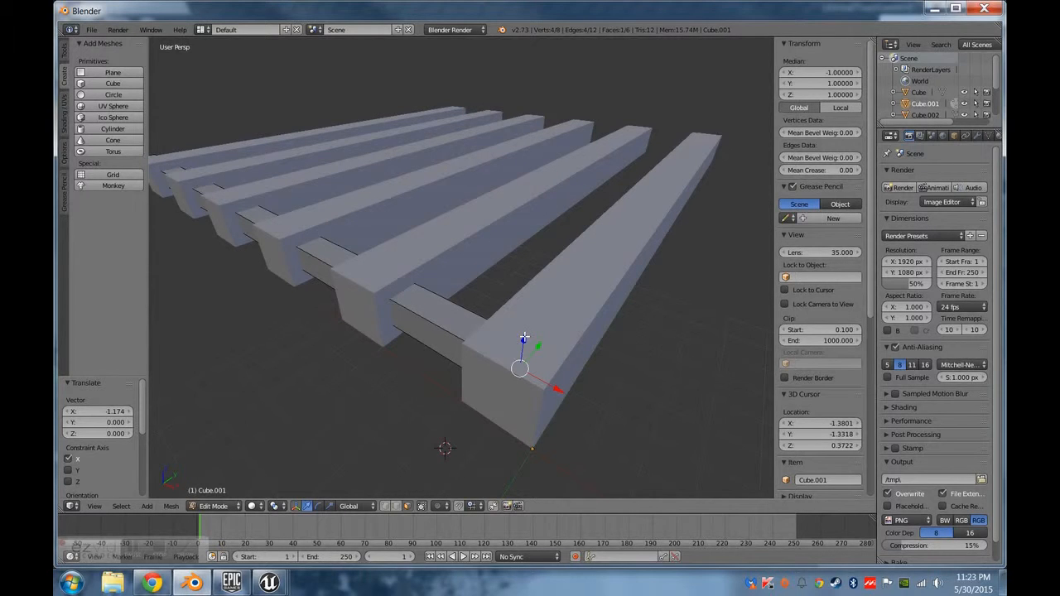
{"action": "middle_click_drag", "start_coordinate": [483, 318], "coordinate": [538, 307]}
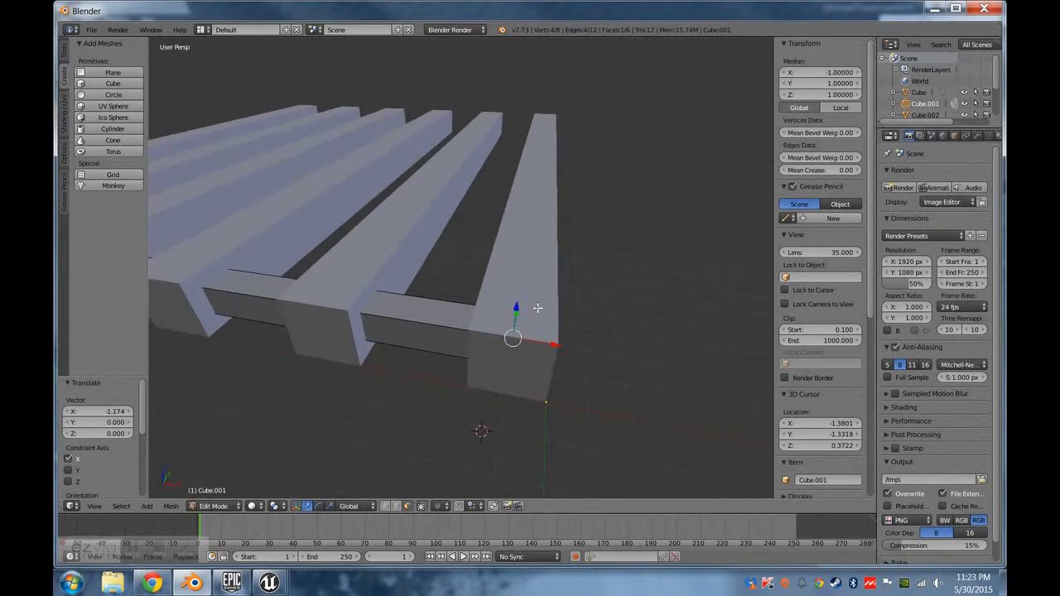
Set the median X of the crossbar's selected end face to -2 and check its fit against the beams.
{"action": "left_click", "coordinate": [824, 75]}
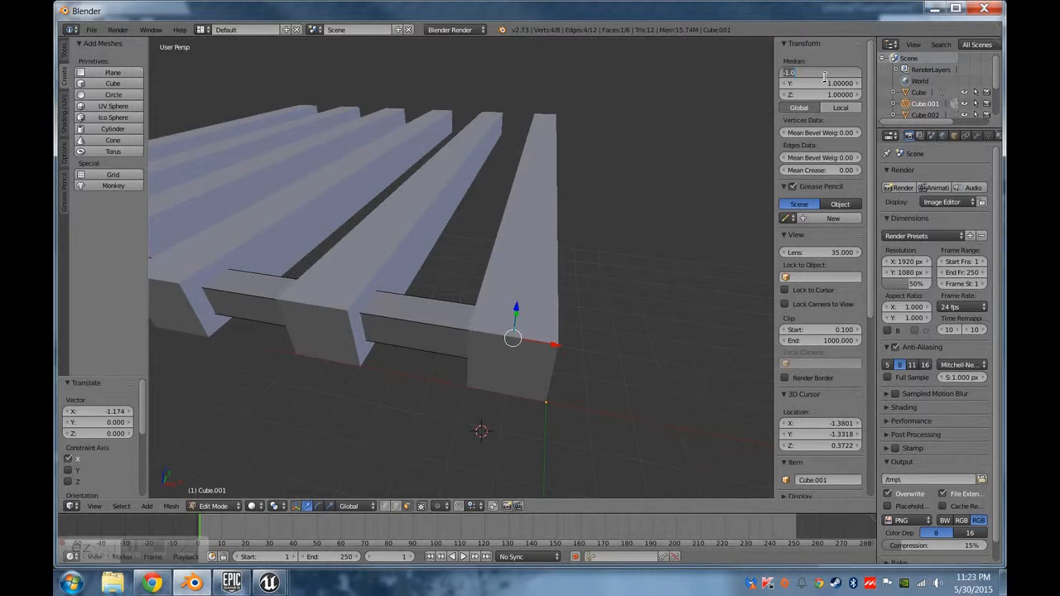
{"action": "type", "text": "-2"}
{"action": "key", "text": "Return"}
{"action": "middle_click_drag", "start_coordinate": [688, 194], "coordinate": [498, 372]}
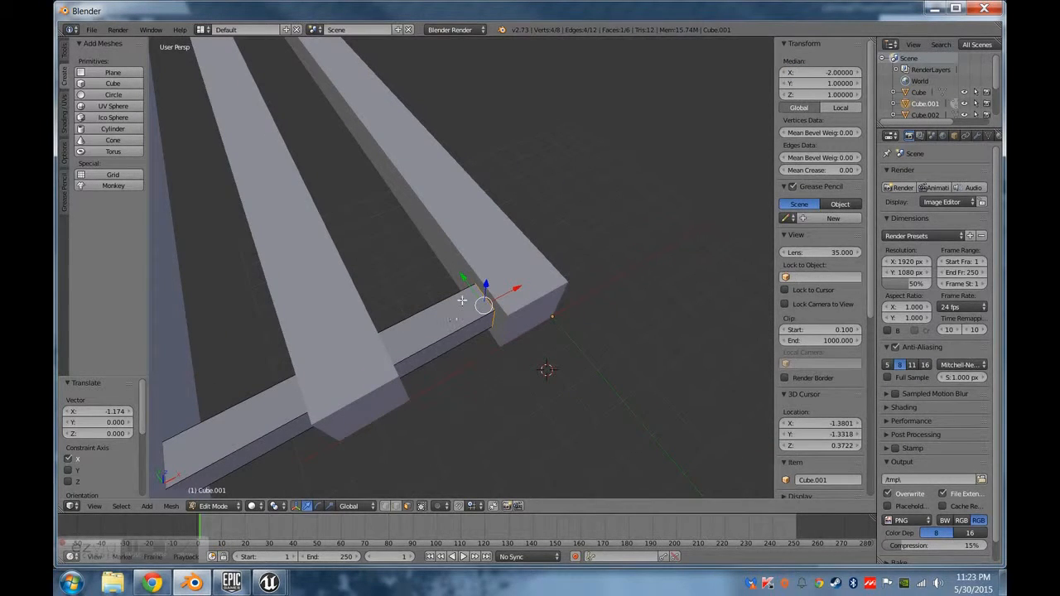
{"action": "middle_click_drag", "start_coordinate": [524, 289], "coordinate": [487, 236]}
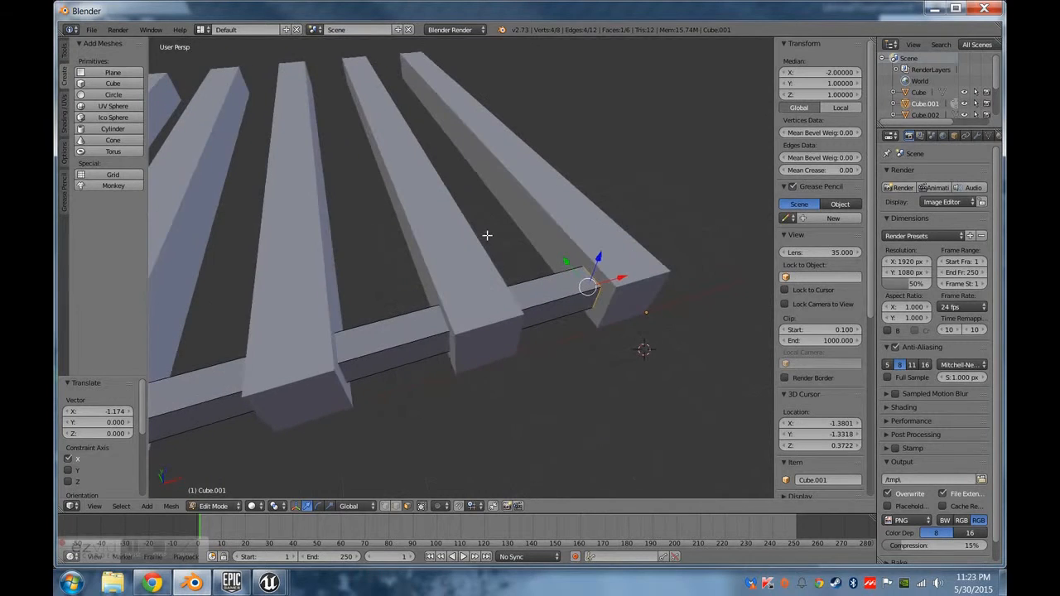
{"action": "middle_click_drag", "start_coordinate": [521, 304], "coordinate": [498, 301]}
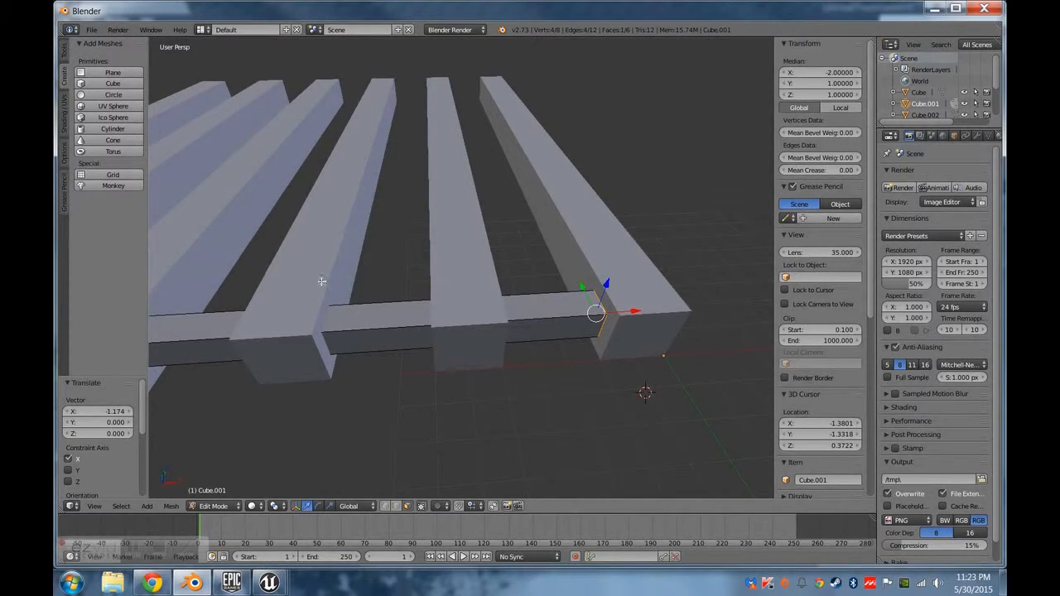
{"action": "middle_click_drag", "start_coordinate": [379, 335], "coordinate": [423, 322]}
{"action": "middle_click_drag", "start_coordinate": [380, 286], "coordinate": [515, 368]}
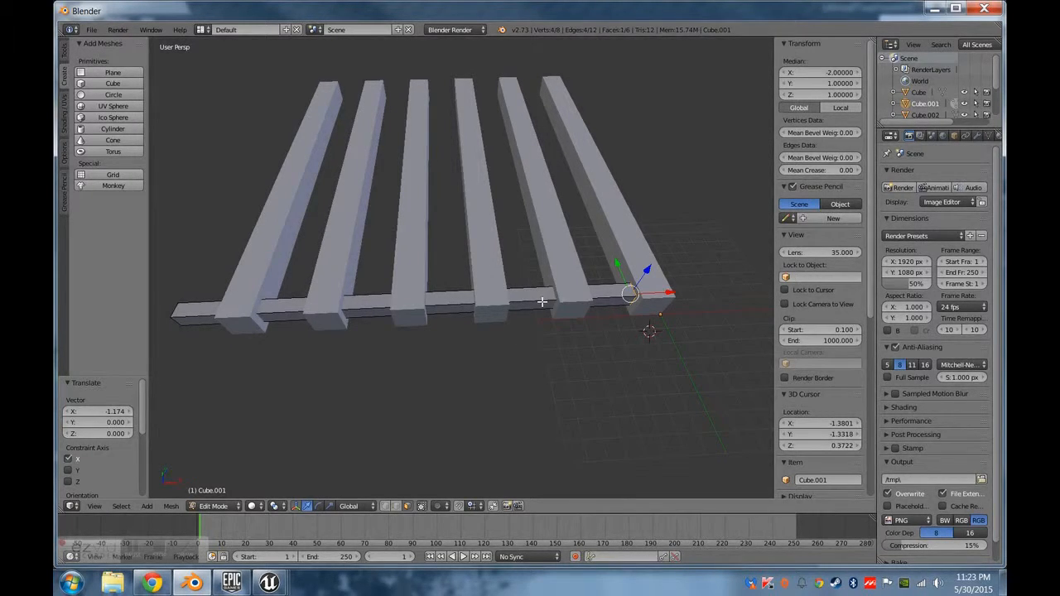
Select one long upper edge of the thin crossbar and subdivide it with 6 cuts.
{"action": "right_click", "coordinate": [460, 308]}
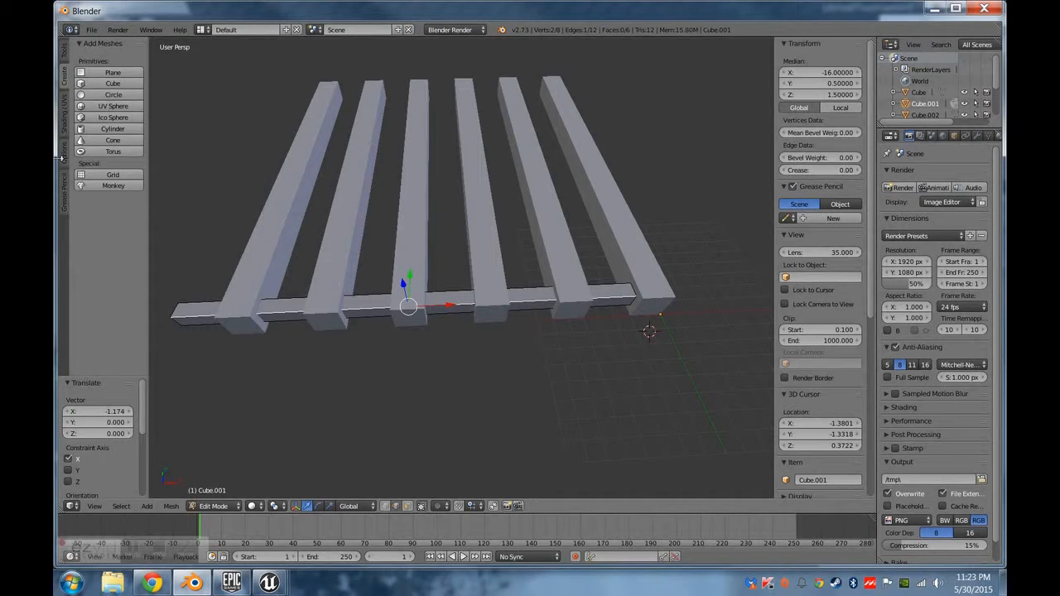
{"action": "left_click", "coordinate": [66, 112]}
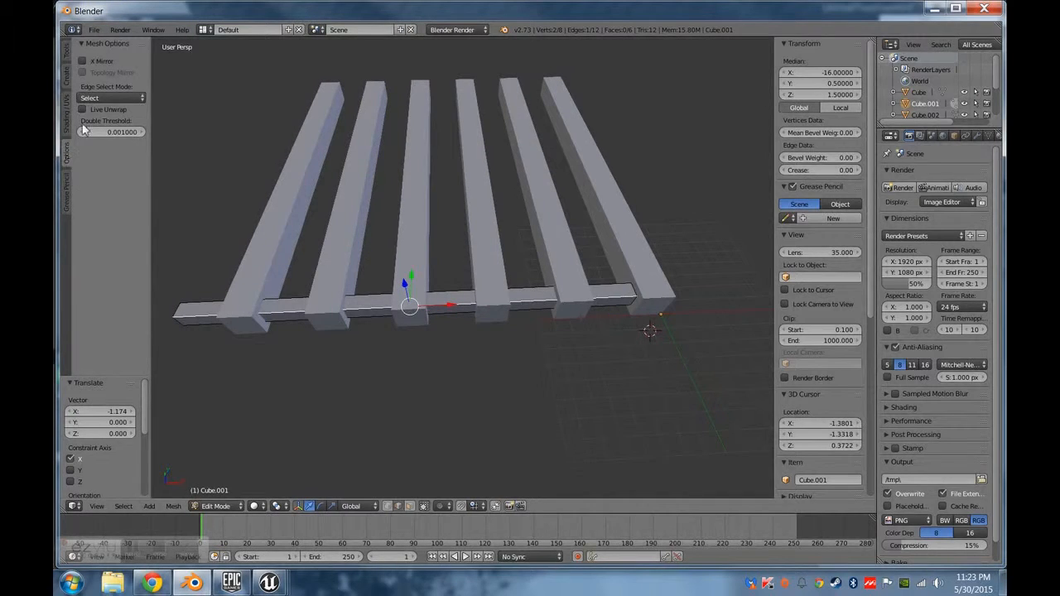
{"action": "left_click", "coordinate": [66, 193]}
{"action": "left_click", "coordinate": [67, 52]}
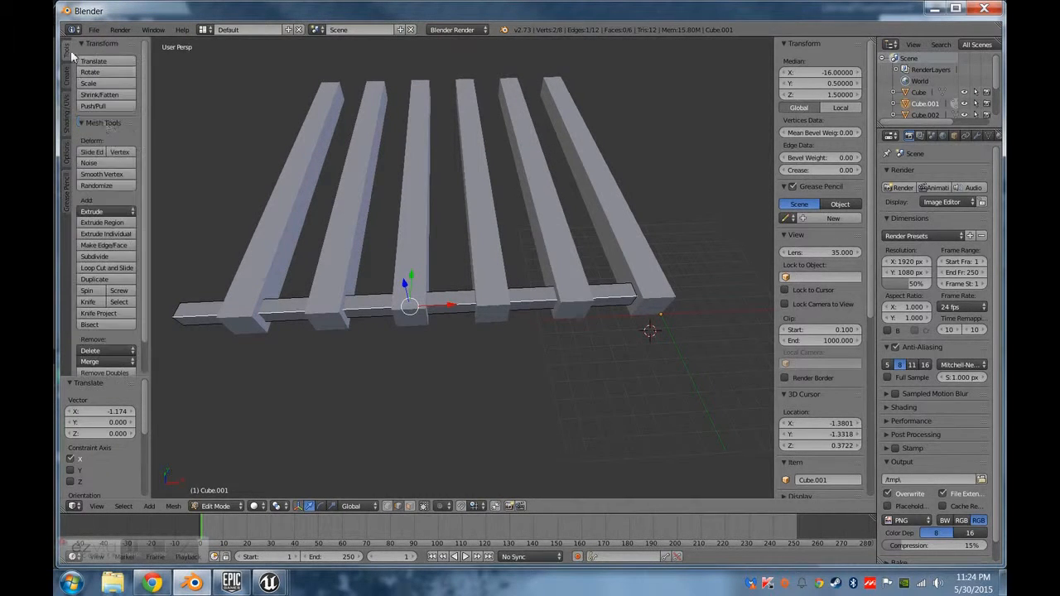
{"action": "left_click", "coordinate": [106, 256]}
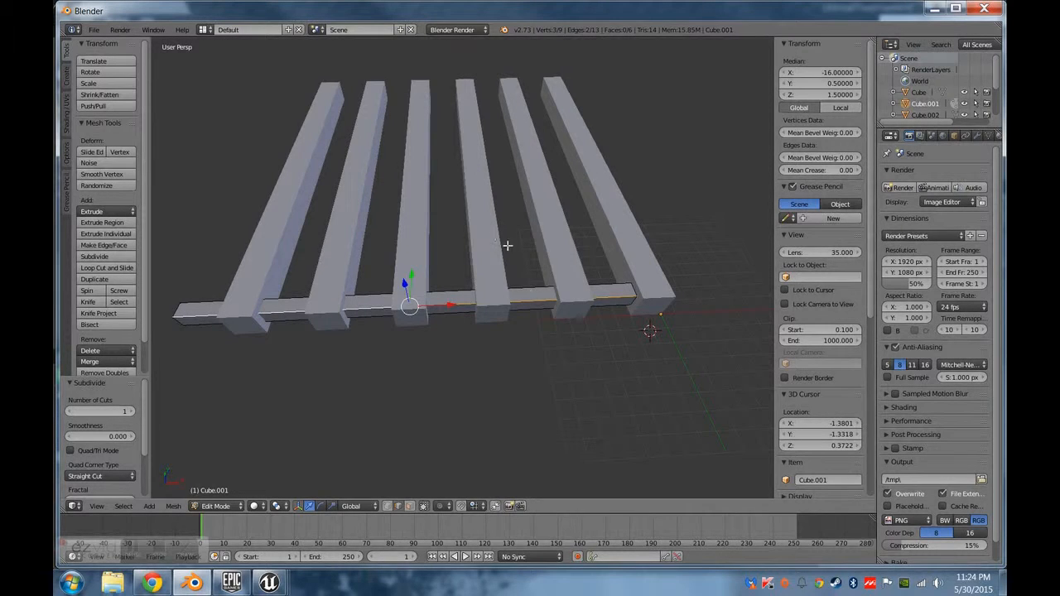
{"action": "left_click", "coordinate": [123, 407]}
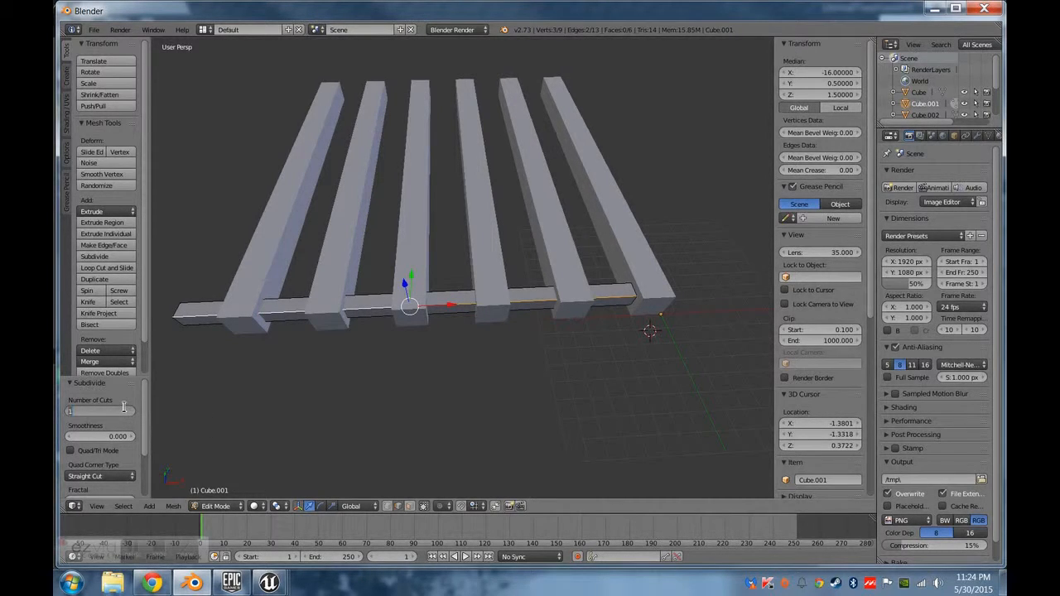
{"action": "type", "text": "6"}
{"action": "key", "text": "Return"}
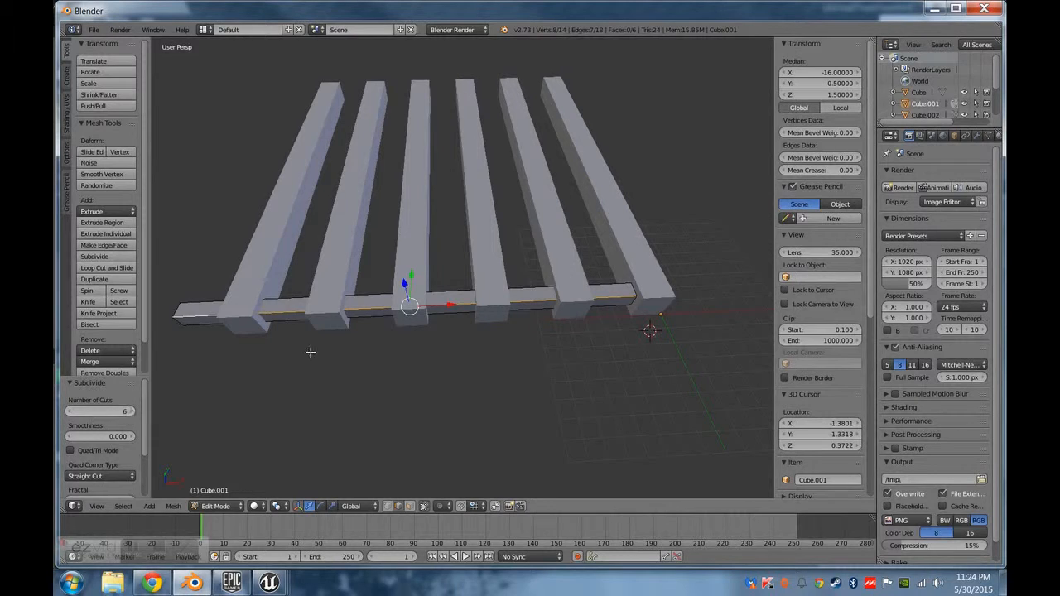
Switch to wireframe display and apply Split to the subdivision vertex at the fifth thick beam's outer side.
{"action": "middle_click_drag", "start_coordinate": [412, 344], "coordinate": [386, 334]}
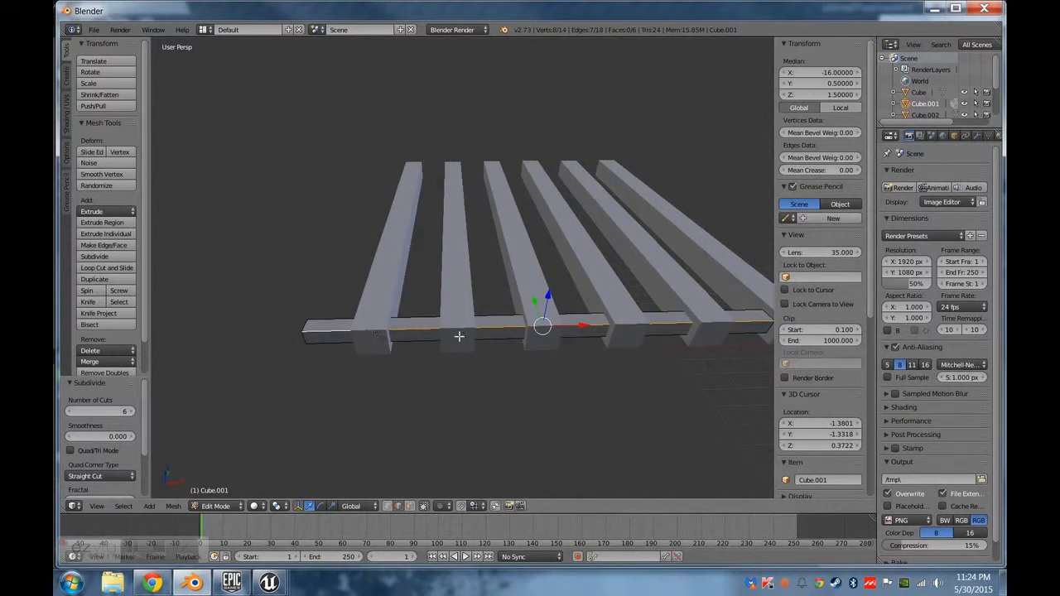
{"action": "scroll", "coordinate": [490, 429], "scroll_direction": "up", "scroll_amount": 3}
{"action": "key", "text": "z"}
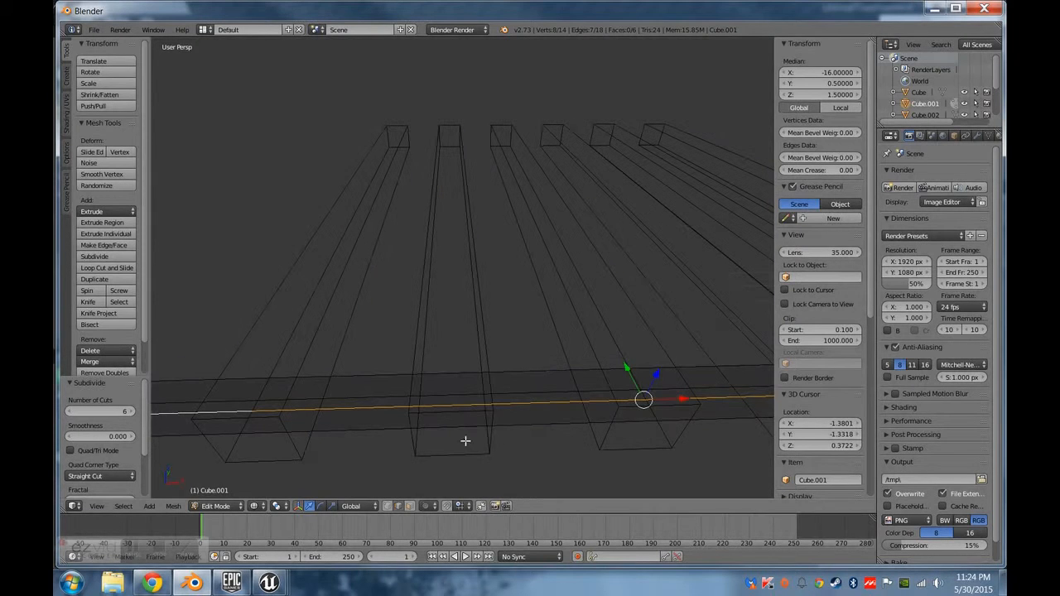
{"action": "right_click", "coordinate": [414, 407]}
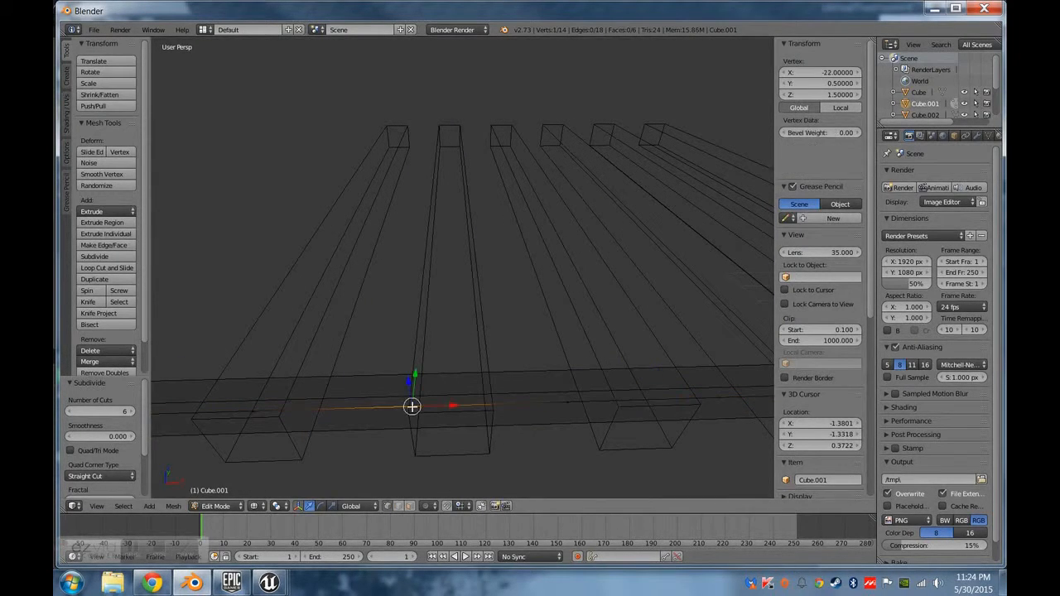
{"action": "middle_click_drag", "start_coordinate": [410, 436], "coordinate": [444, 428], "text": "shift"}
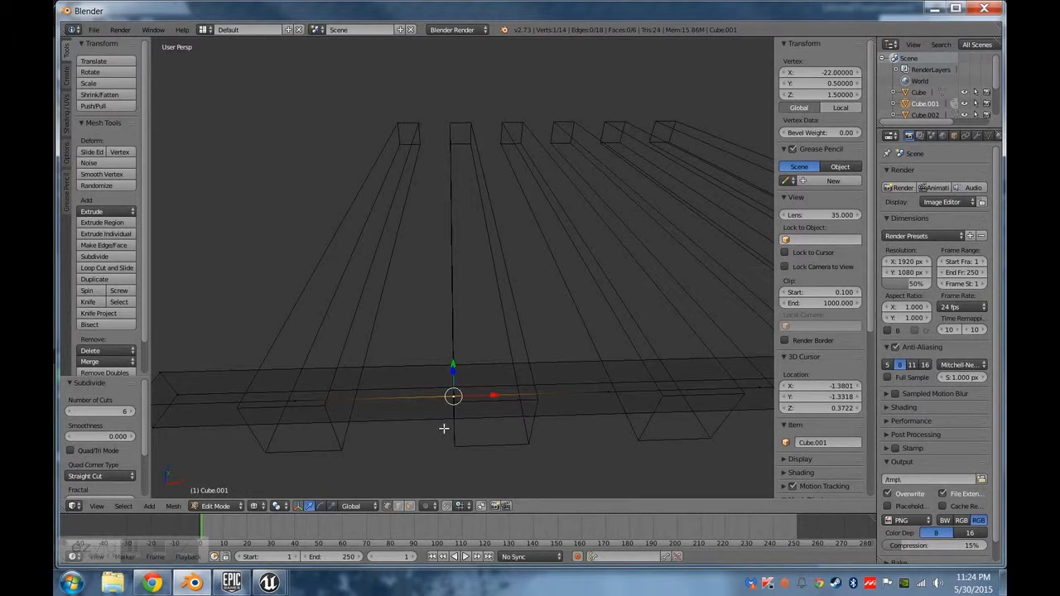
{"action": "key", "text": "space"}
{"action": "type", "text": "split"}
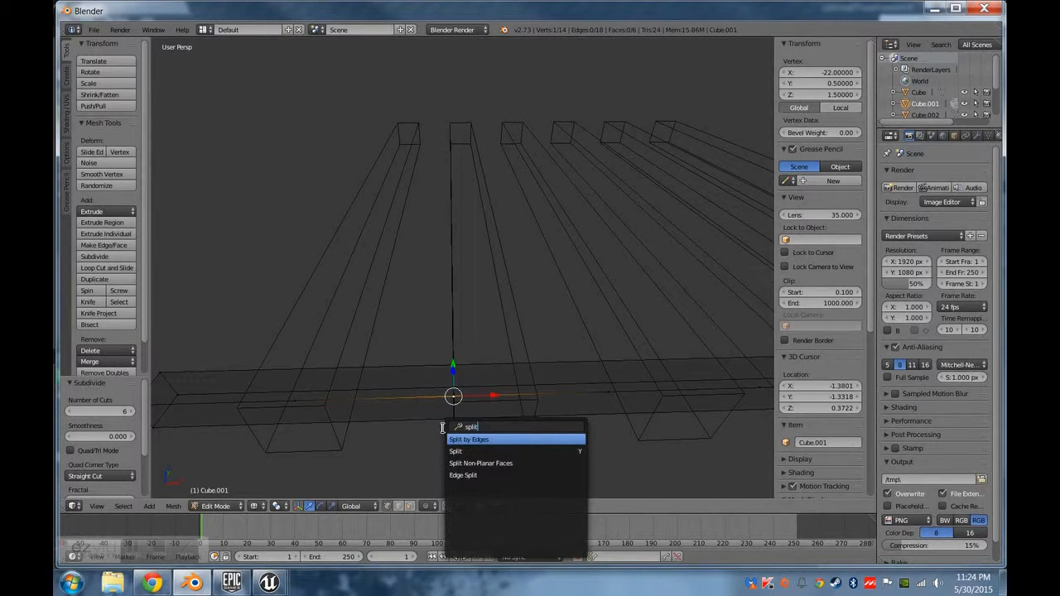
{"action": "left_click", "coordinate": [468, 449]}
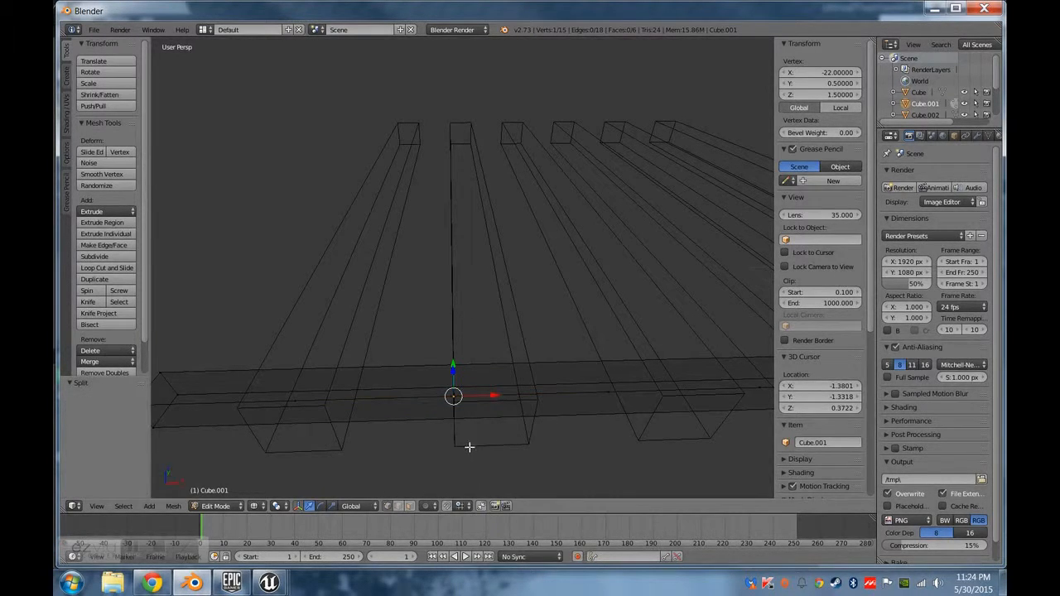
Move the split vertex along X to about -22.64.
{"action": "key", "text": "g"}
{"action": "key", "text": "x"}
{"action": "left_click", "coordinate": [454, 396]}
Try moving the split vertex along Y, and undo that move.
{"action": "key", "text": "g"}
{"action": "key", "text": "y"}
{"action": "left_click", "coordinate": [436, 331]}
{"action": "middle_click_drag", "start_coordinate": [509, 395], "coordinate": [537, 421]}
{"action": "key", "text": "ctrl+z"}
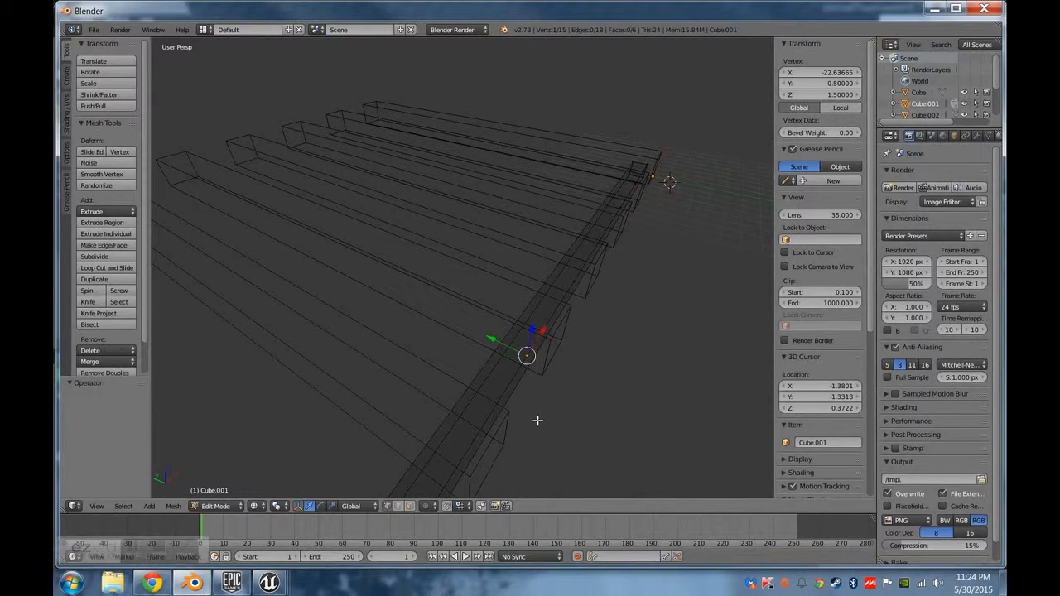
Delete the split vertex on the crossbar's upper outer edge and clear the vertex selection.
{"action": "key", "text": "x"}
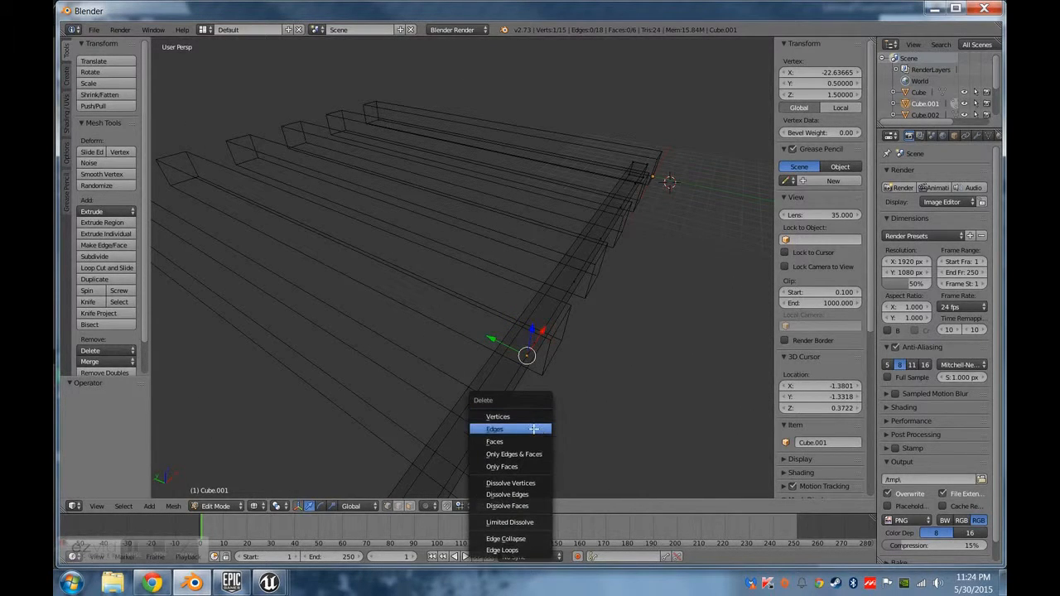
{"action": "left_click", "coordinate": [537, 420]}
{"action": "middle_click_drag", "start_coordinate": [561, 402], "coordinate": [463, 403]}
{"action": "right_click", "coordinate": [479, 372]}
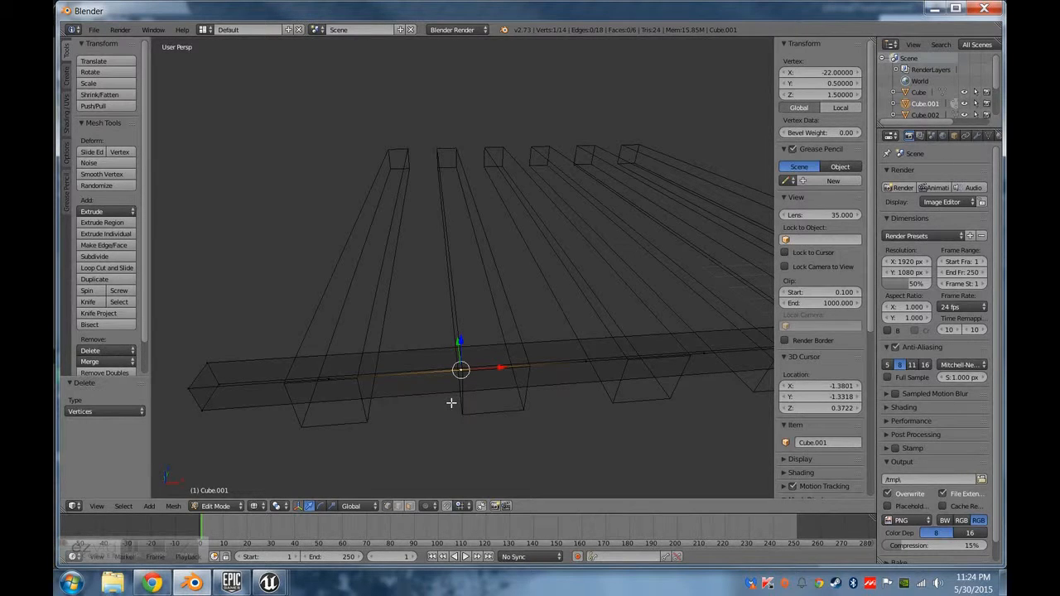
{"action": "middle_click_drag", "start_coordinate": [461, 391], "coordinate": [544, 371]}
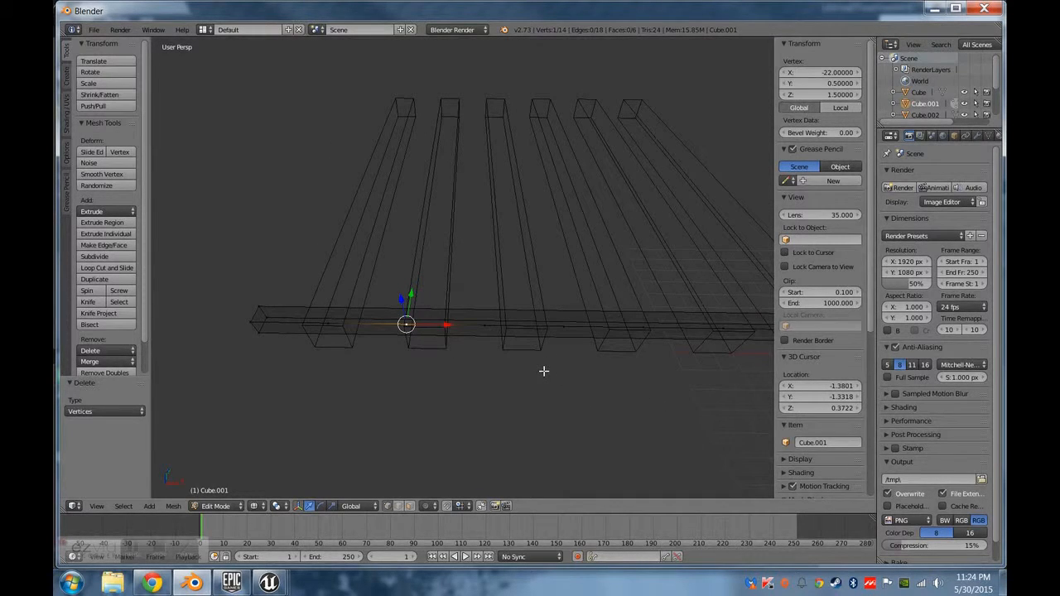
{"action": "key", "text": "a"}
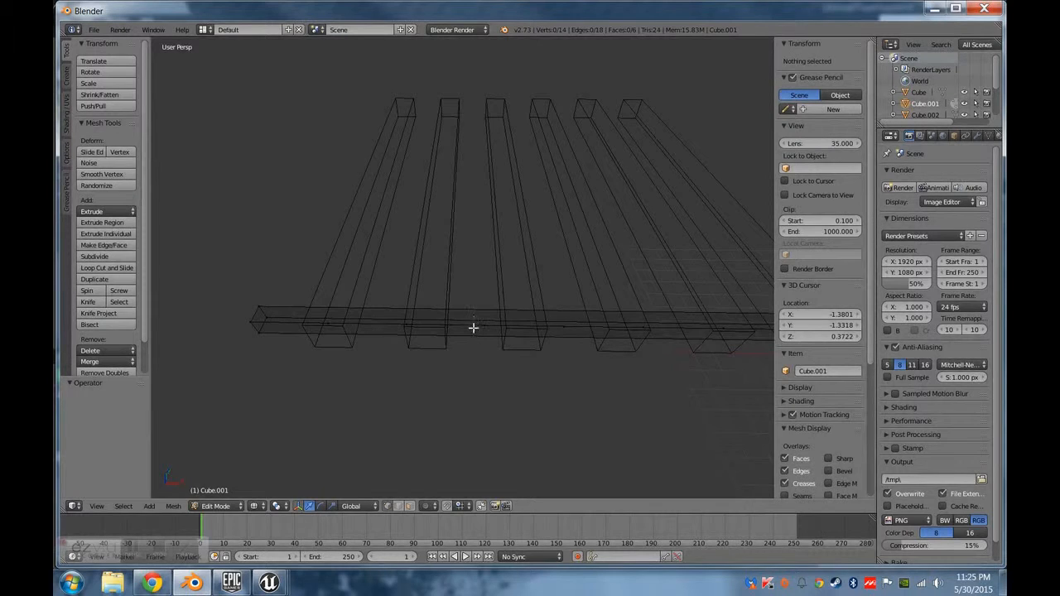
Select the remaining subdivision vertices along the crossbar's upper outer edge and delete them as vertices.
{"action": "right_click", "coordinate": [491, 323]}
{"action": "middle_click_drag", "start_coordinate": [490, 430], "coordinate": [519, 386]}
{"action": "key", "text": "Tab"}
{"action": "key", "text": "Tab"}
{"action": "right_click", "coordinate": [512, 377]}
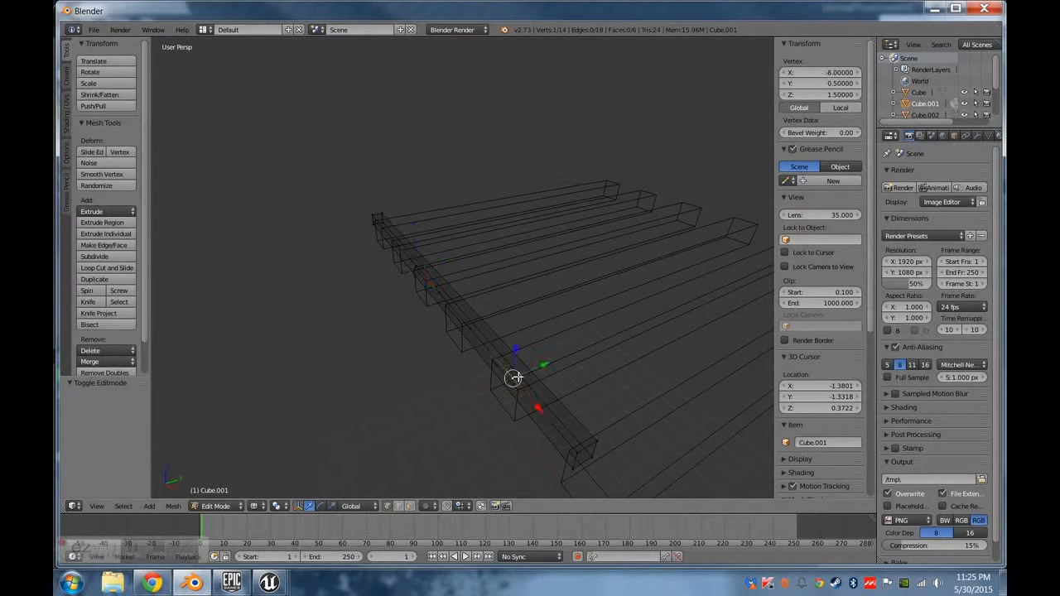
{"action": "right_click", "coordinate": [470, 327], "text": "ctrl"}
{"action": "right_click", "coordinate": [439, 292], "text": "ctrl"}
{"action": "middle_click_drag", "start_coordinate": [406, 337], "coordinate": [456, 348]}
{"action": "right_click", "coordinate": [397, 284], "text": "ctrl"}
{"action": "right_click", "coordinate": [343, 273], "text": "ctrl"}
{"action": "right_click", "coordinate": [296, 254], "text": "ctrl"}
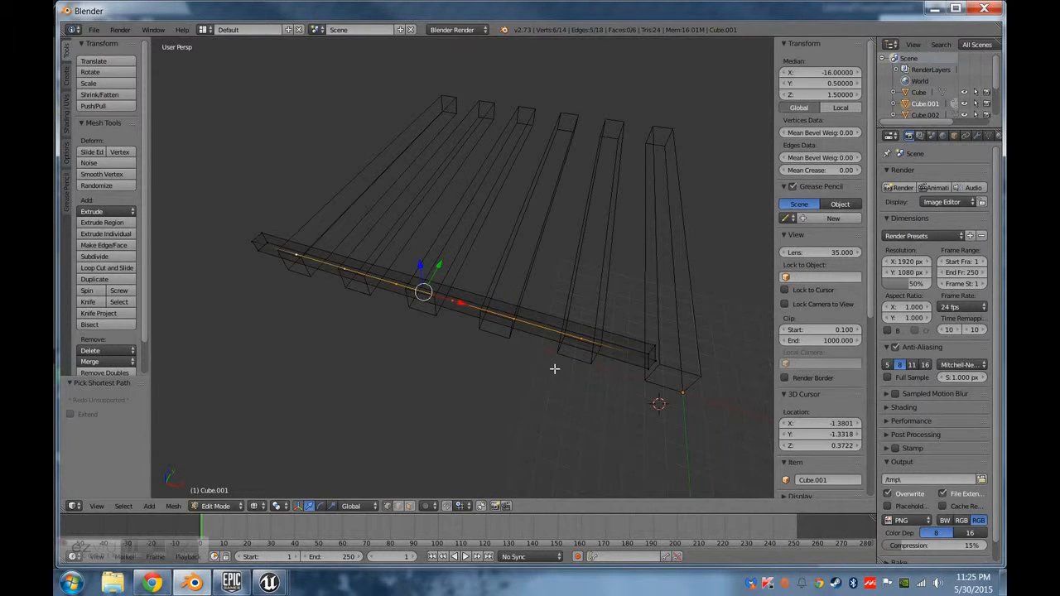
{"action": "key", "text": "x"}
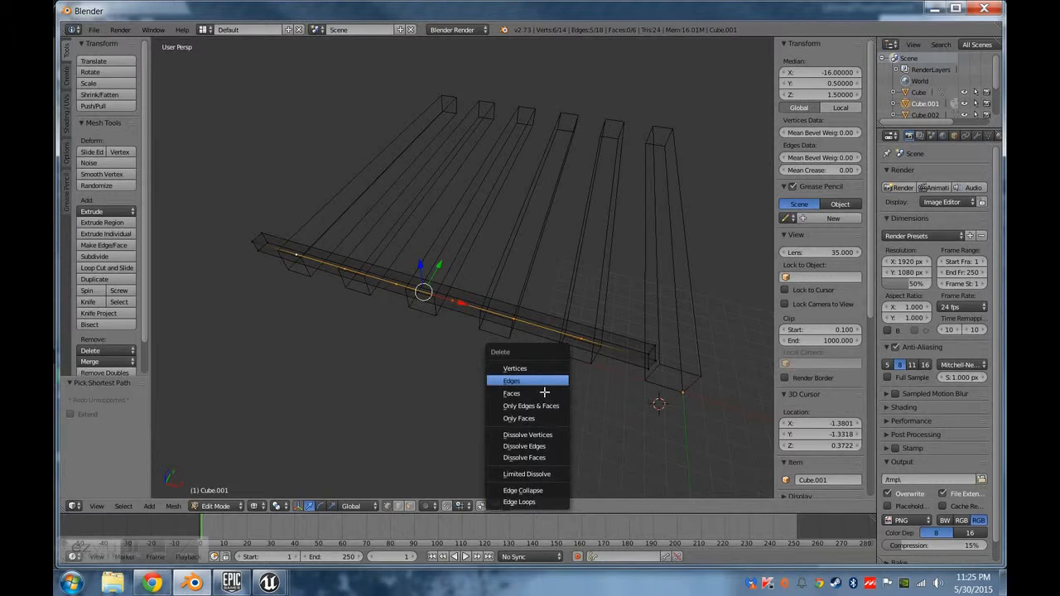
{"action": "left_click", "coordinate": [536, 369]}
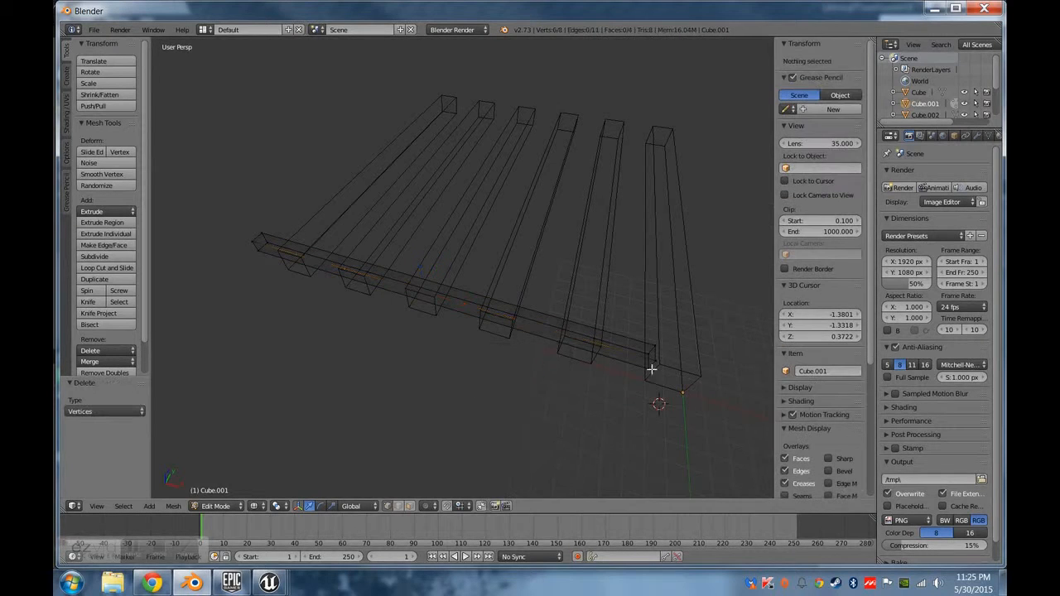
Connect the crossbar's two upper outer corner vertices with a new long edge and switch to solid display.
{"action": "right_click", "coordinate": [655, 361]}
{"action": "right_click", "coordinate": [253, 241], "text": "shift"}
{"action": "key", "text": "f"}
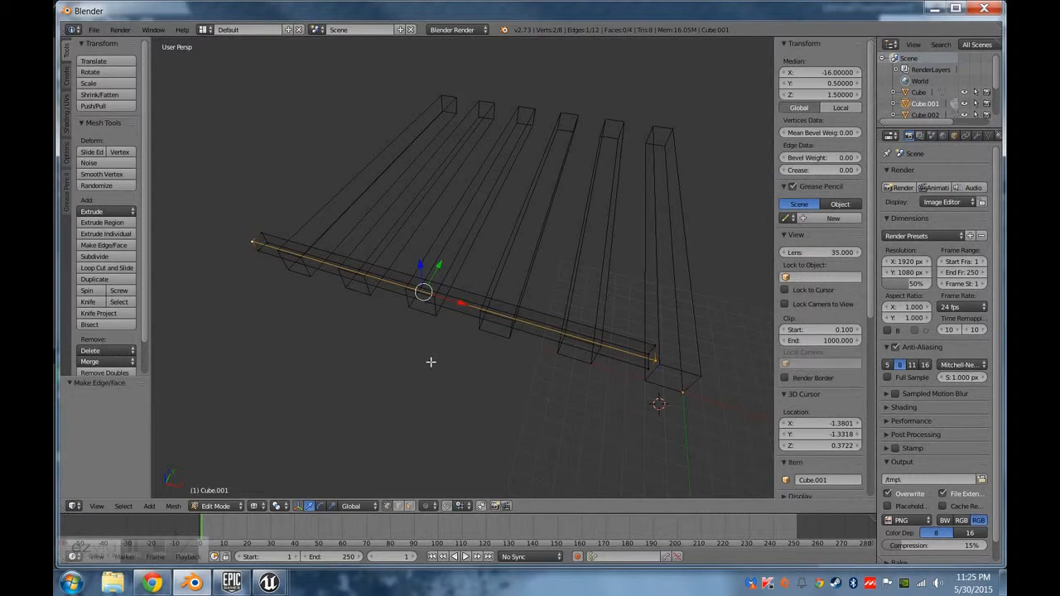
{"action": "key", "text": "z"}
{"action": "mouse_move", "coordinate": [521, 351]}
{"action": "middle_mouse_down"}
{"action": "mouse_move", "coordinate": [542, 357]}
{"action": "mouse_move", "coordinate": [513, 358]}
{"action": "middle_mouse_up"}
{"action": "scroll", "coordinate": [516, 357], "scroll_direction": "up", "scroll_amount": 3}
{"action": "scroll", "coordinate": [514, 358], "scroll_direction": "down", "scroll_amount": 2}
Fill the crossbar's missing top face and its missing long outer side face.
{"action": "right_click", "coordinate": [261, 238], "text": "ctrl"}
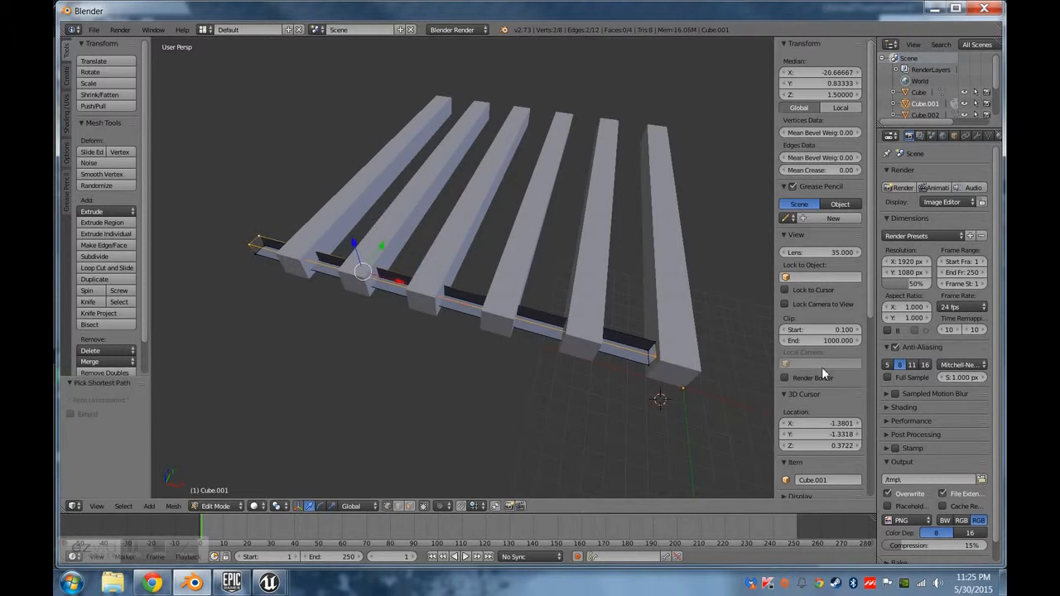
{"action": "key", "text": "f"}
{"action": "right_click", "coordinate": [652, 363]}
{"action": "right_click", "coordinate": [651, 367], "text": "ctrl"}
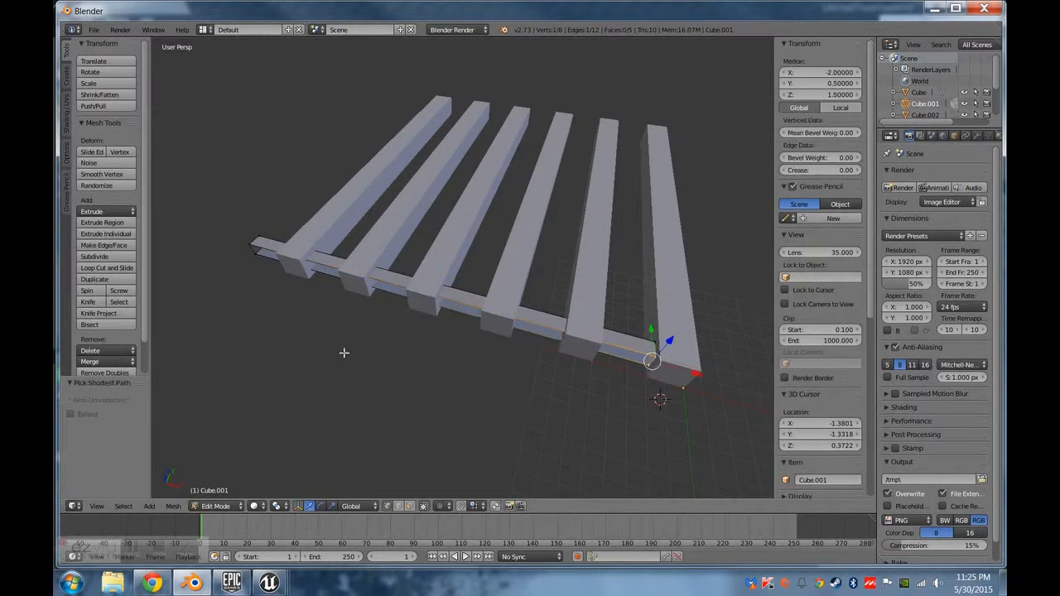
{"action": "right_click", "coordinate": [251, 258], "text": "ctrl"}
{"action": "right_click", "coordinate": [250, 243], "text": "ctrl"}
{"action": "key", "text": "f"}
Return to wireframe display and select the crossbar's small end face at X -30 in face selection mode.
{"action": "mouse_move", "coordinate": [662, 288]}
{"action": "middle_mouse_down"}
{"action": "mouse_move", "coordinate": [601, 241]}
{"action": "mouse_move", "coordinate": [624, 329]}
{"action": "middle_mouse_up"}
{"action": "key", "text": "Tab"}
{"action": "key", "text": "z"}
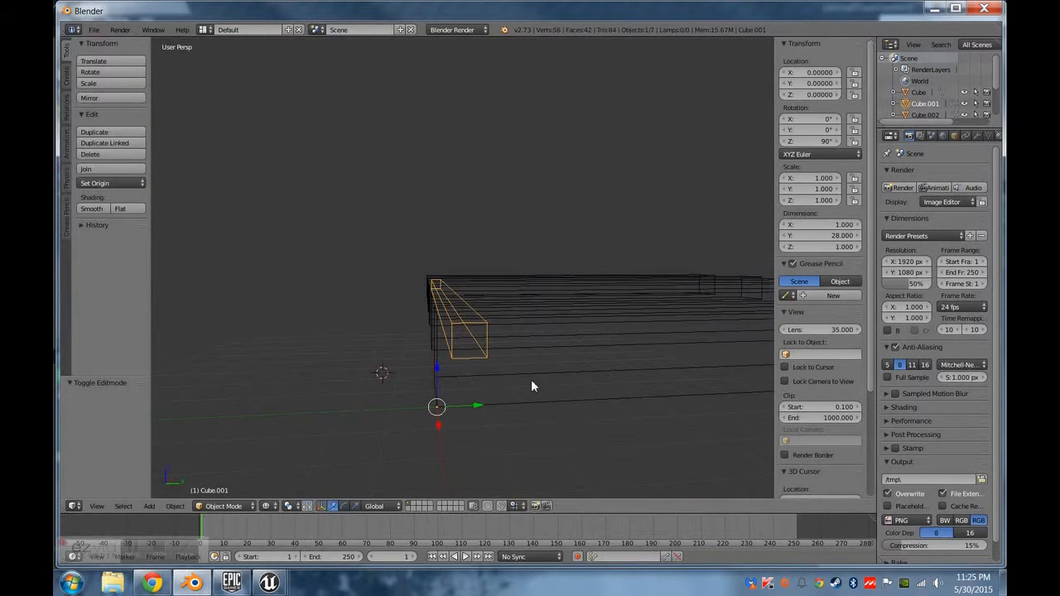
{"action": "key", "text": "Tab"}
{"action": "middle_click_drag", "start_coordinate": [463, 346], "coordinate": [419, 439]}
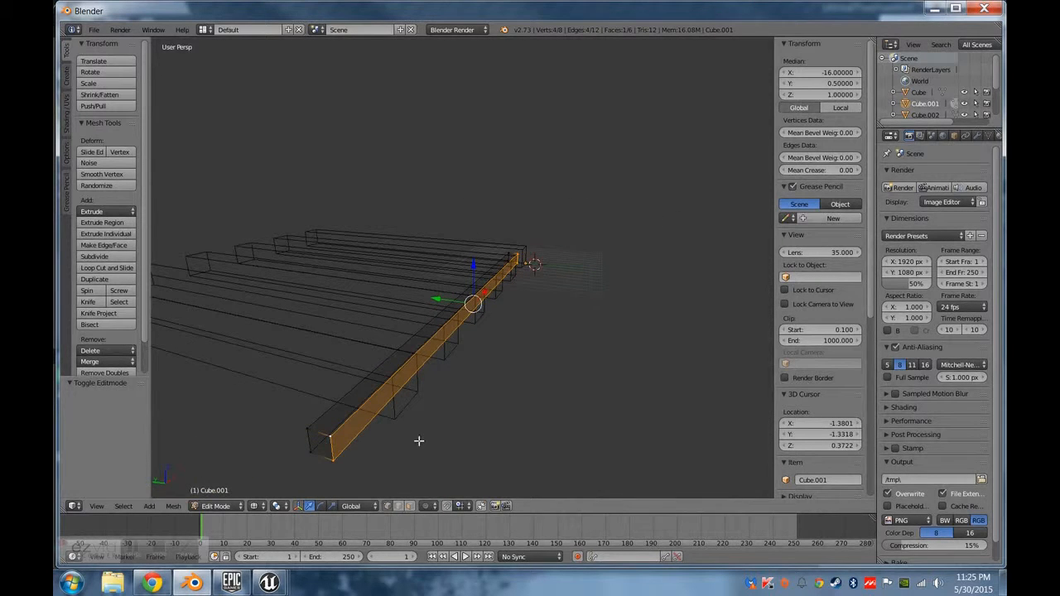
{"action": "middle_click_drag", "start_coordinate": [331, 448], "coordinate": [435, 388]}
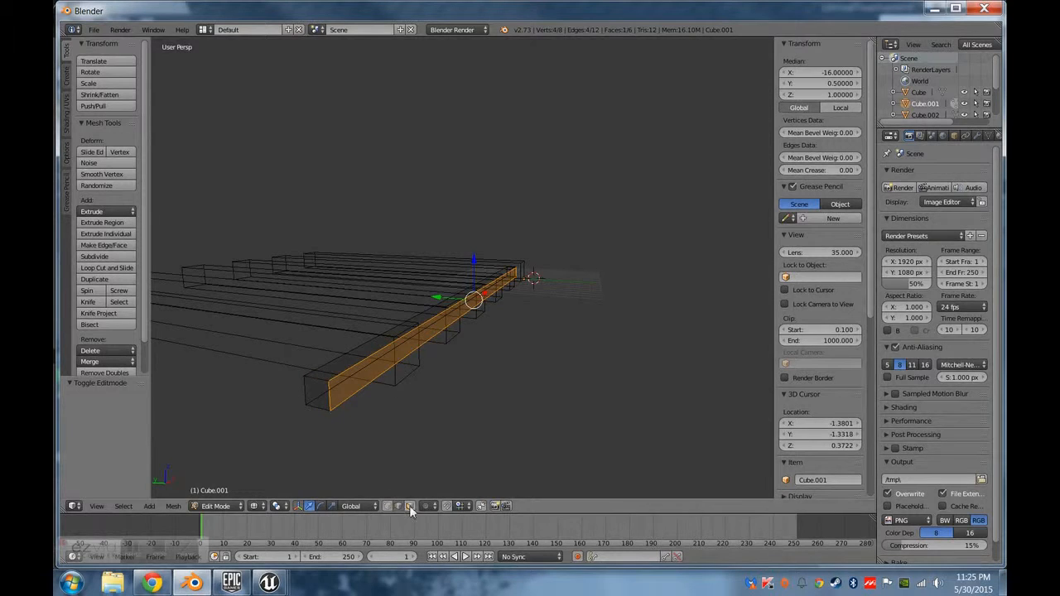
{"action": "right_click", "coordinate": [325, 390]}
{"action": "middle_click_drag", "start_coordinate": [684, 359], "coordinate": [513, 362]}
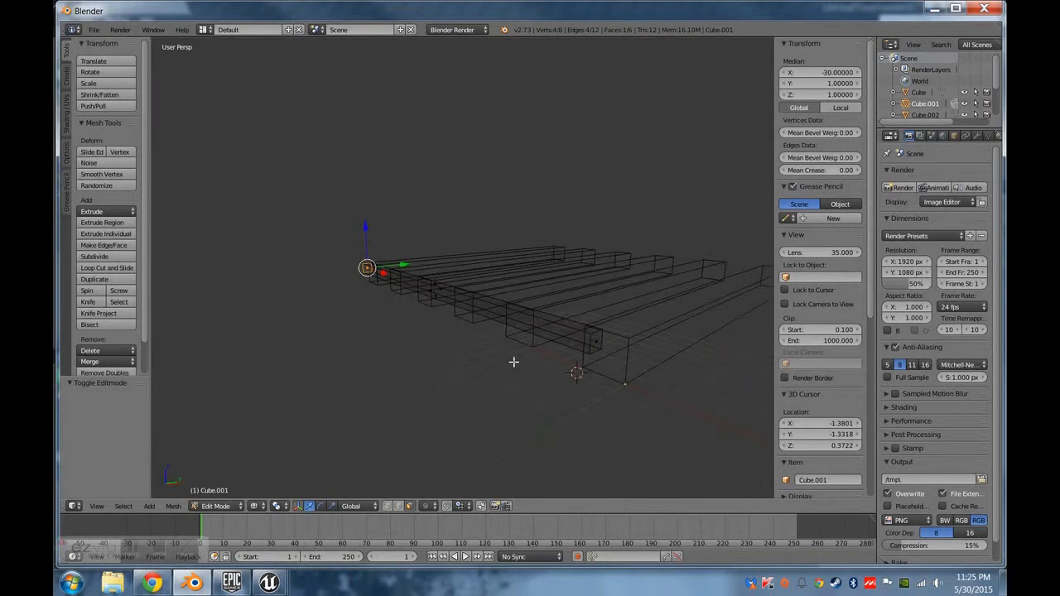
Try deleting the vertices of the selected end face, and undo that deletion.
{"action": "key", "text": "x"}
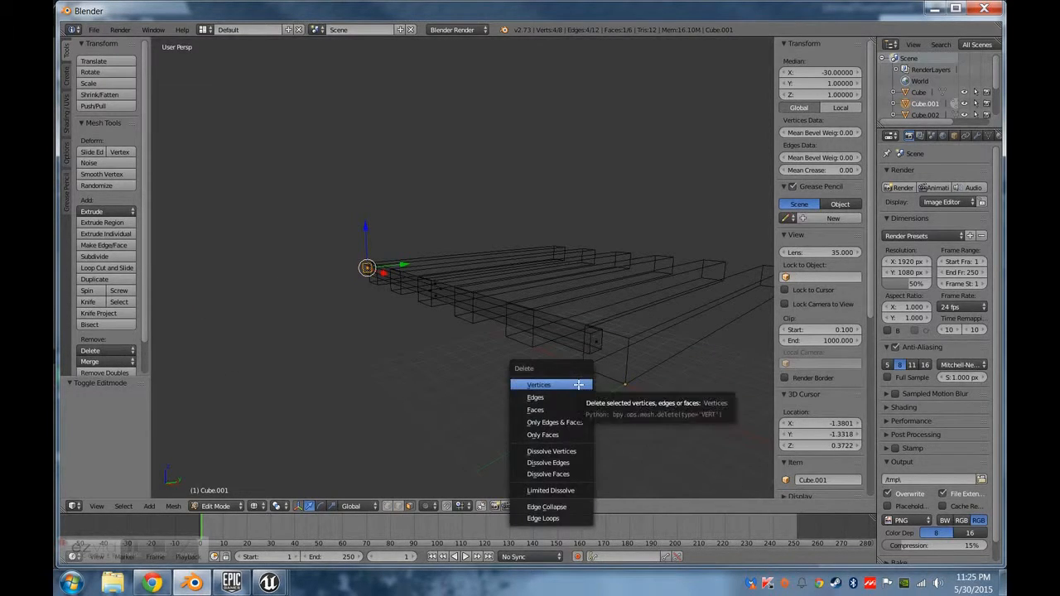
{"action": "left_click", "coordinate": [578, 384]}
{"action": "key", "text": "ctrl+z"}
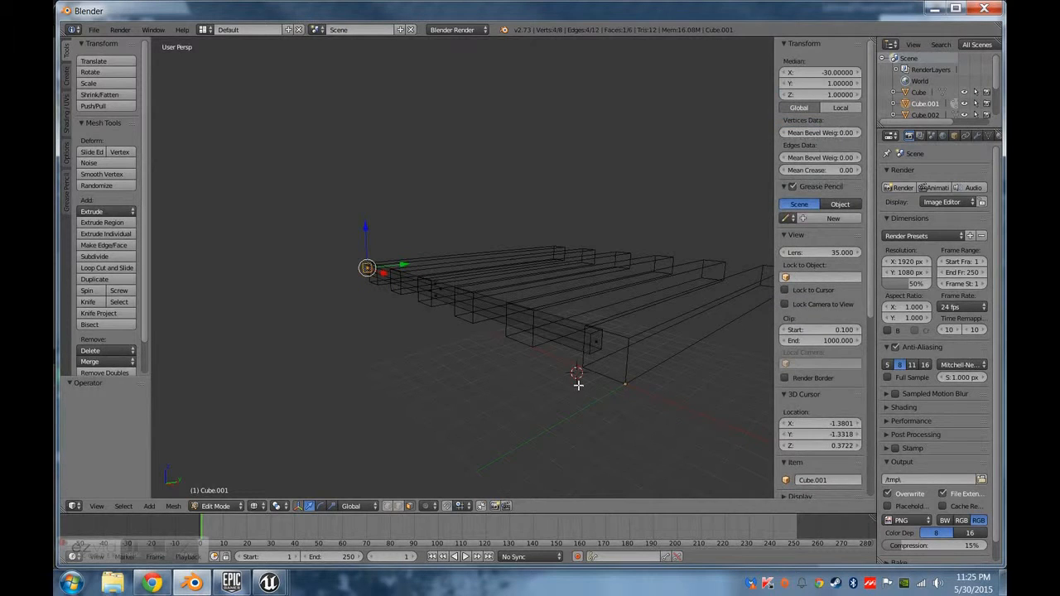
Delete only the faces closing the crossbar's two short ends, and return to Object Mode.
{"action": "key", "text": "x"}
{"action": "left_click", "coordinate": [568, 409]}
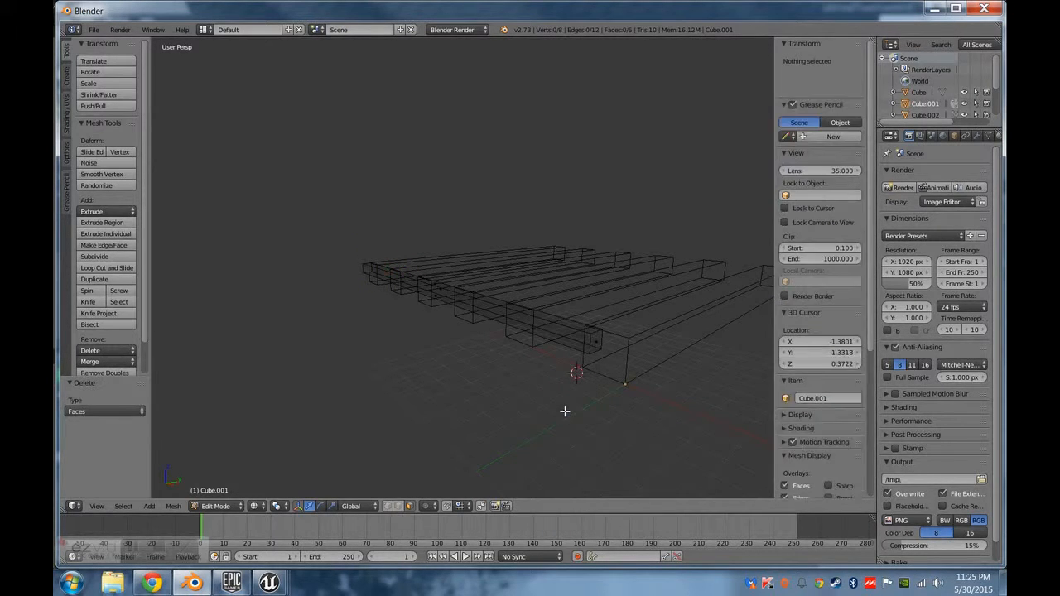
{"action": "key", "text": "ctrl+z"}
{"action": "key", "text": "x"}
{"action": "left_click", "coordinate": [594, 348]}
{"action": "middle_click_drag", "start_coordinate": [594, 349], "coordinate": [543, 386]}
{"action": "key", "text": "Tab"}
{"action": "middle_click_drag", "start_coordinate": [451, 380], "coordinate": [490, 403]}
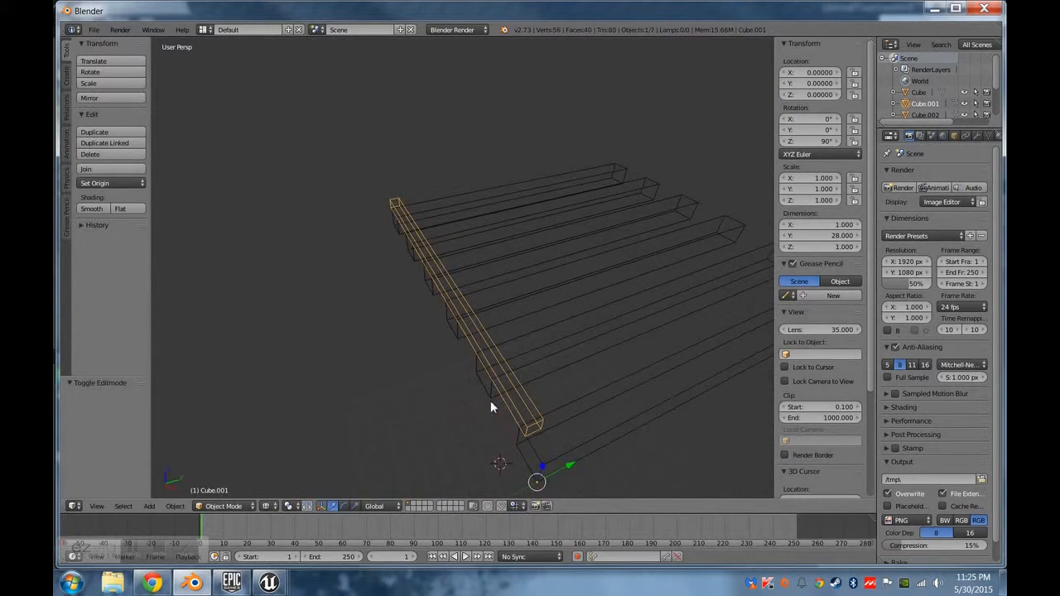
In edge selection mode, select the crossbar's two long upper edges and three edges of its end beside the first beam.
{"action": "key", "text": "Tab"}
{"action": "middle_click_drag", "start_coordinate": [549, 388], "coordinate": [582, 379]}
{"action": "key", "text": "Tab"}
{"action": "key", "text": "Tab"}
{"action": "middle_click_drag", "start_coordinate": [562, 329], "coordinate": [524, 372]}
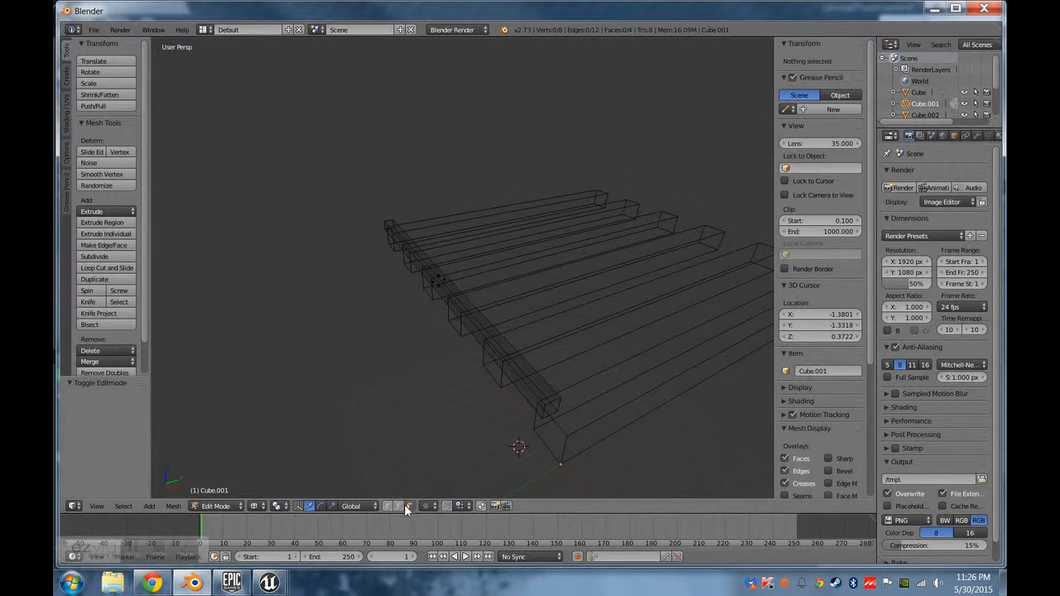
{"action": "right_click", "coordinate": [535, 396]}
{"action": "right_click", "coordinate": [546, 417], "text": "shift"}
{"action": "right_click", "coordinate": [553, 417], "text": "shift"}
{"action": "right_click", "coordinate": [558, 407], "text": "shift"}
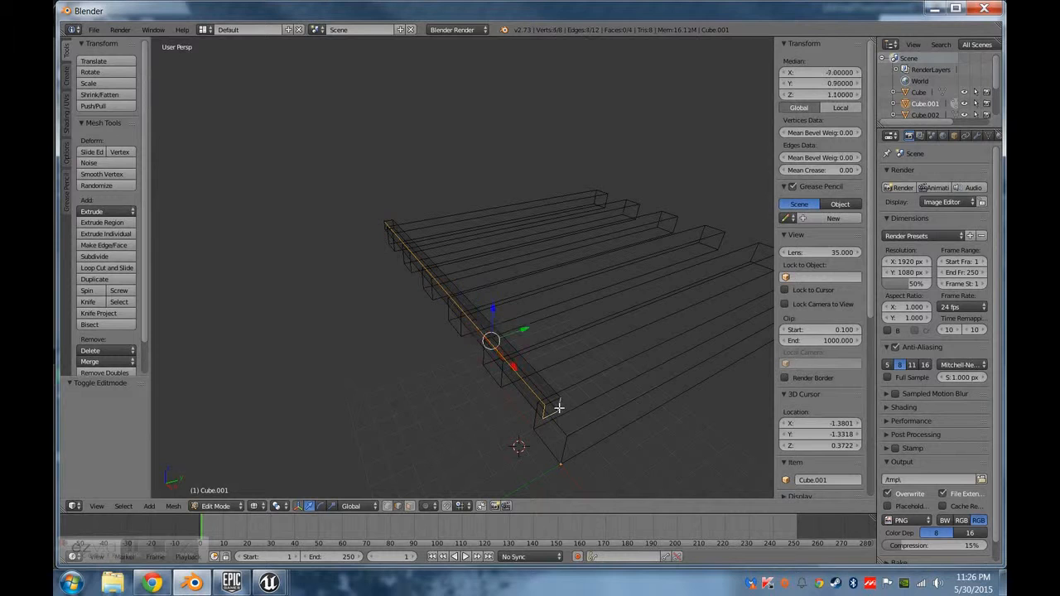
{"action": "right_click", "coordinate": [549, 386], "text": "shift"}
{"action": "middle_click_drag", "start_coordinate": [440, 377], "coordinate": [544, 407]}
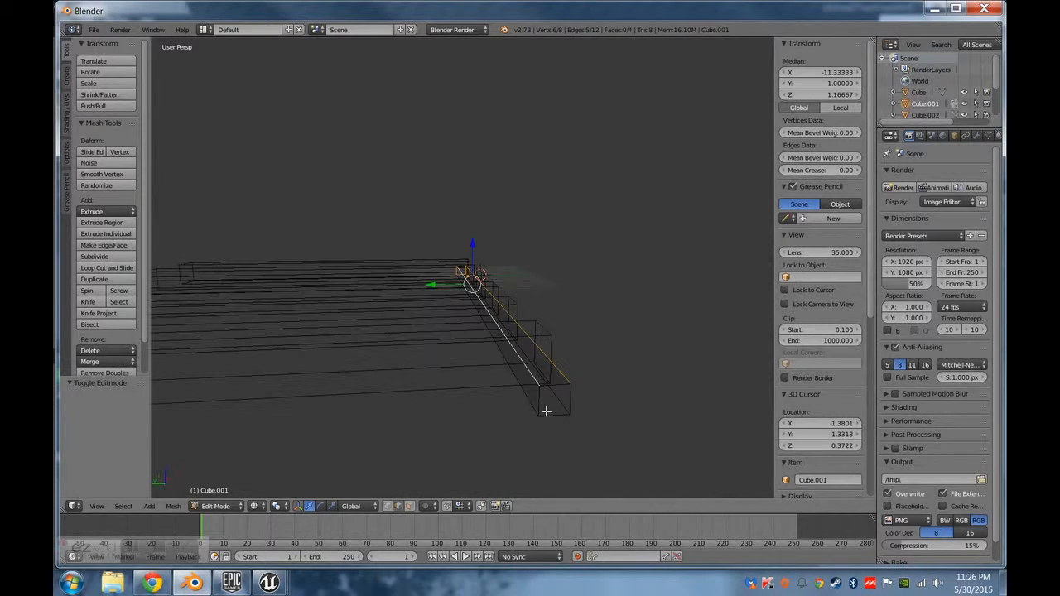
Try adding edges of the crossbar's opposite end to the selection, and deselect them again.
{"action": "right_click", "coordinate": [573, 398], "text": "shift"}
{"action": "right_click", "coordinate": [541, 402], "text": "shift"}
{"action": "middle_click_drag", "start_coordinate": [587, 361], "coordinate": [407, 402]}
{"action": "middle_click_drag", "start_coordinate": [431, 324], "coordinate": [428, 394]}
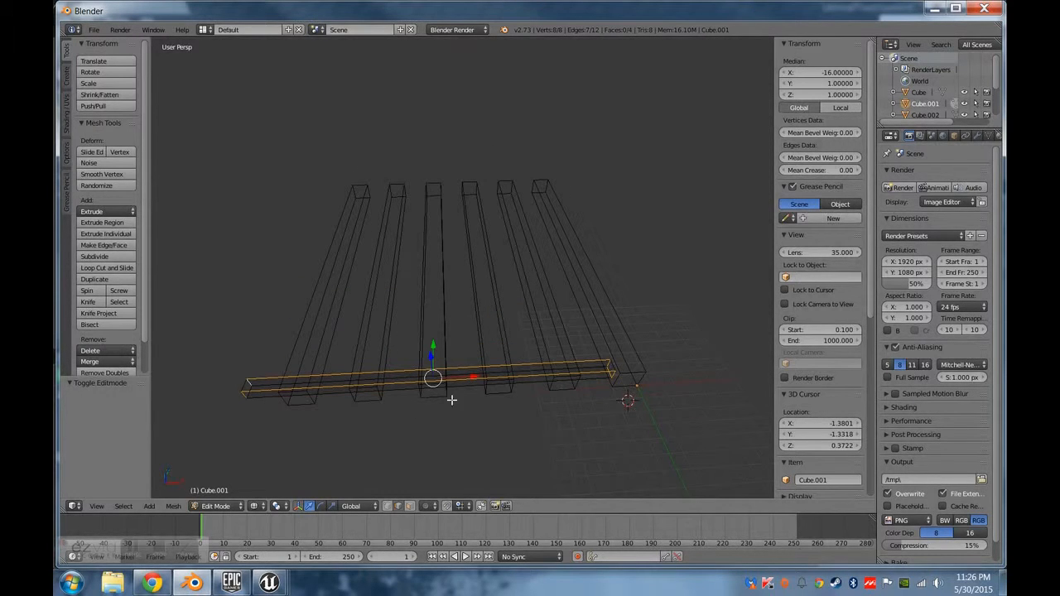
{"action": "middle_click_drag", "start_coordinate": [487, 413], "coordinate": [533, 428]}
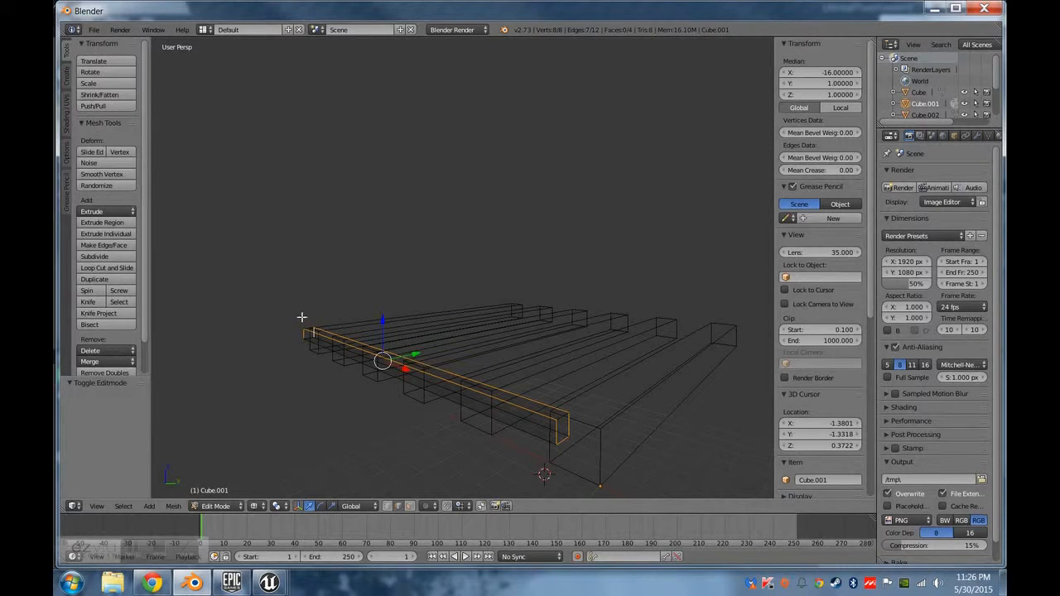
{"action": "middle_click_drag", "start_coordinate": [279, 367], "coordinate": [410, 409]}
{"action": "right_click", "coordinate": [416, 436], "text": "shift"}
{"action": "right_click", "coordinate": [403, 425], "text": "shift"}
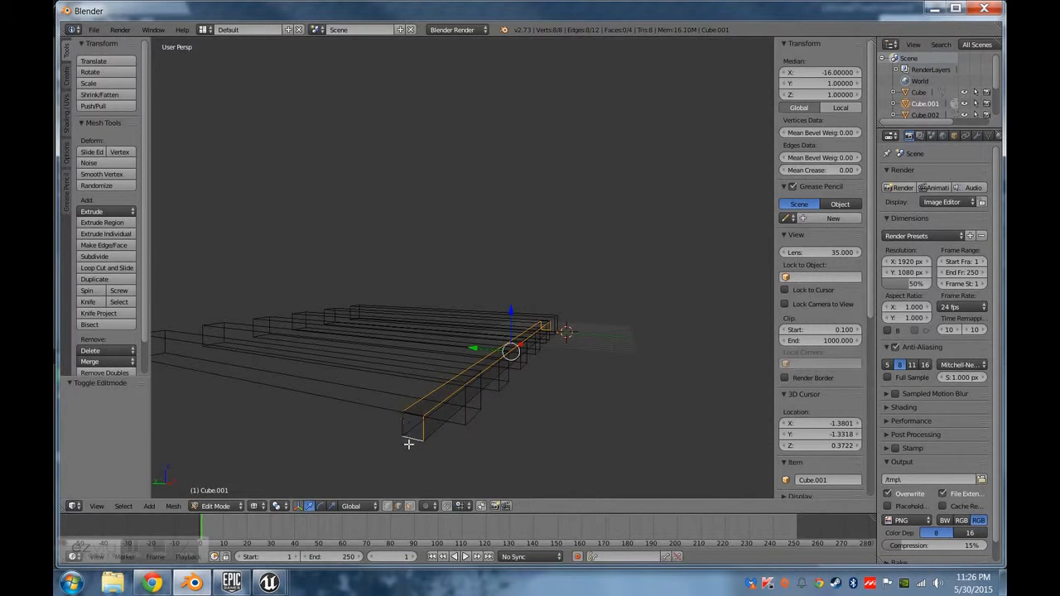
{"action": "right_click", "coordinate": [413, 438], "text": "shift"}
{"action": "right_click", "coordinate": [423, 429], "text": "shift"}
{"action": "middle_click_drag", "start_coordinate": [511, 447], "coordinate": [344, 391]}
{"action": "middle_click_drag", "start_coordinate": [541, 414], "coordinate": [267, 387]}
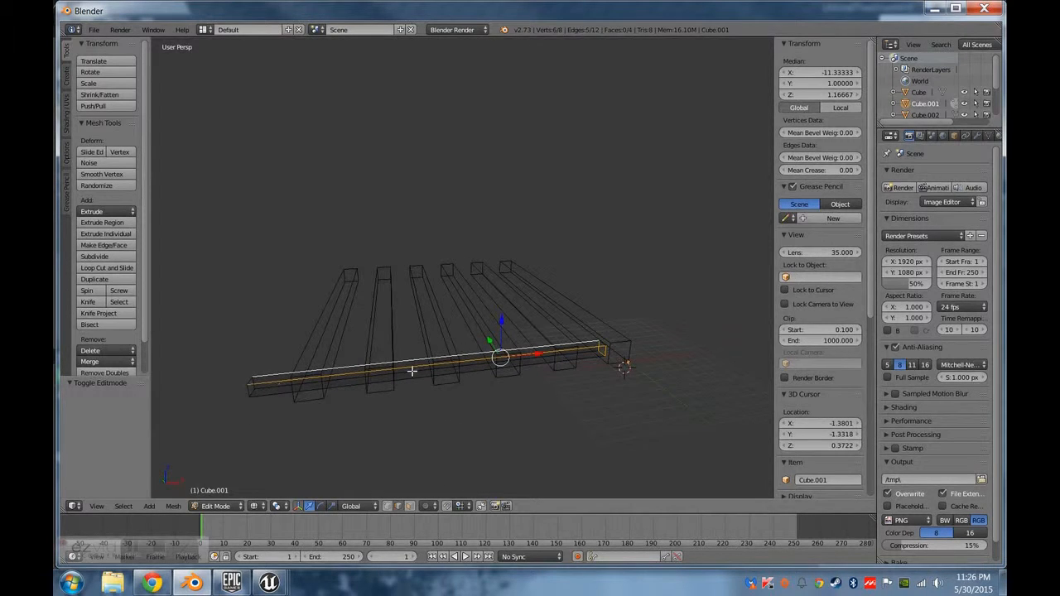
Mark the selected crossbar edges as seams using Mark Seam.
{"action": "middle_click_drag", "start_coordinate": [596, 357], "coordinate": [483, 384]}
{"action": "key", "text": "space"}
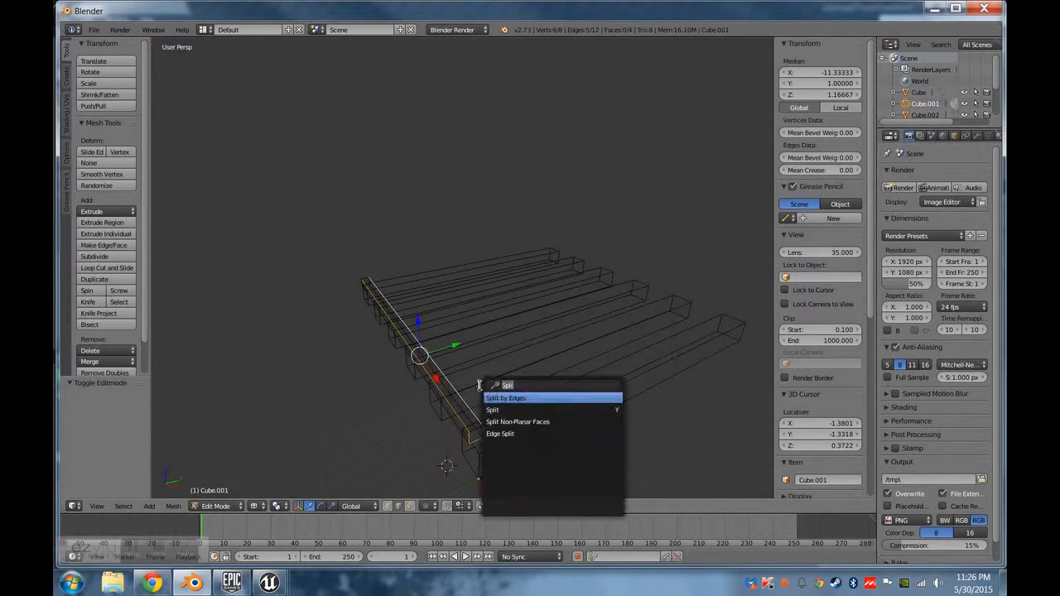
{"action": "type", "text": "mark seam"}
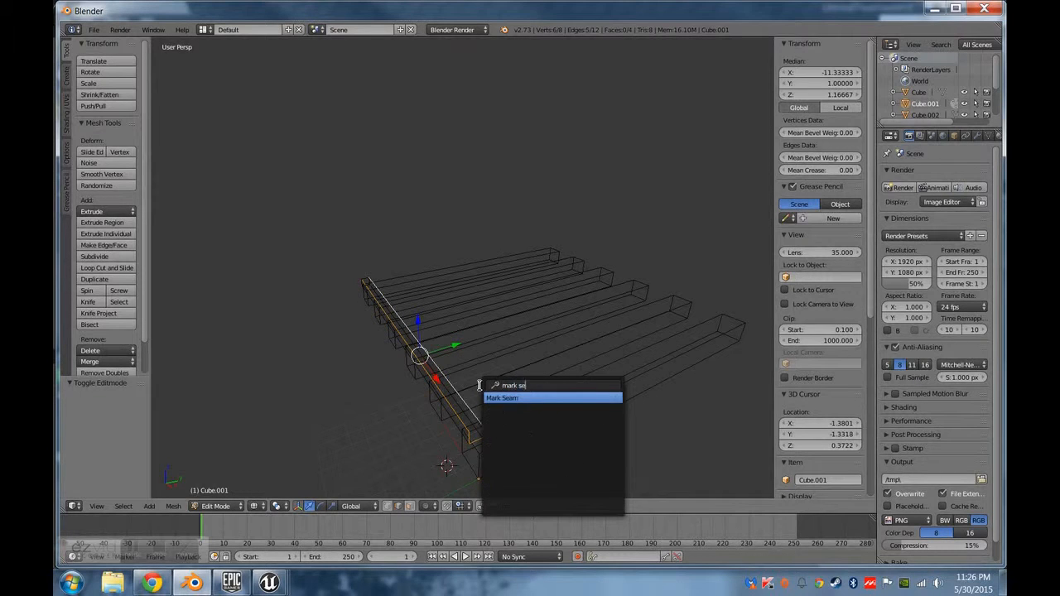
{"action": "key", "text": "Return"}
{"action": "middle_click_drag", "start_coordinate": [489, 377], "coordinate": [608, 419]}
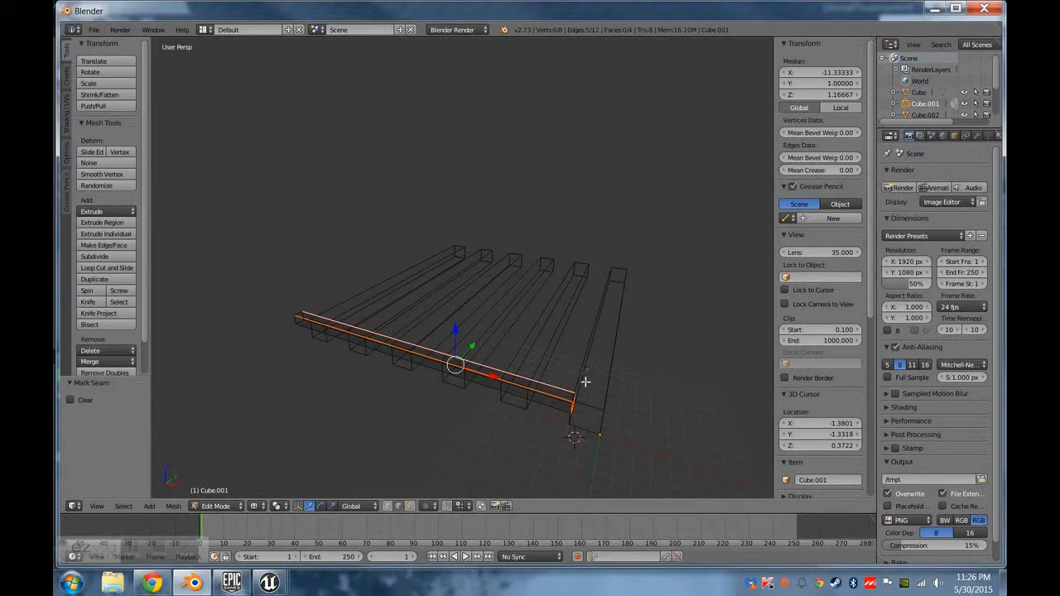
In Object Mode, select all six thick beams and run Join as Shapes on them.
{"action": "key", "text": "Tab"}
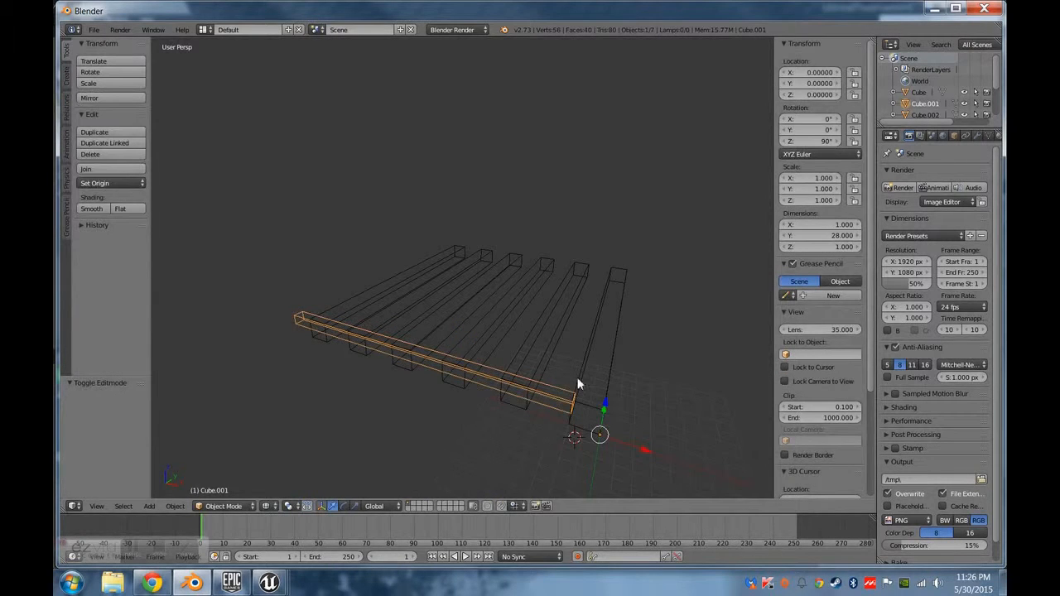
{"action": "middle_click_drag", "start_coordinate": [575, 383], "coordinate": [578, 396]}
{"action": "right_click", "coordinate": [583, 371]}
{"action": "right_click", "coordinate": [549, 337], "text": "shift"}
{"action": "right_click", "coordinate": [504, 301], "text": "shift"}
{"action": "right_click", "coordinate": [476, 285], "text": "shift"}
{"action": "right_click", "coordinate": [455, 271], "text": "shift"}
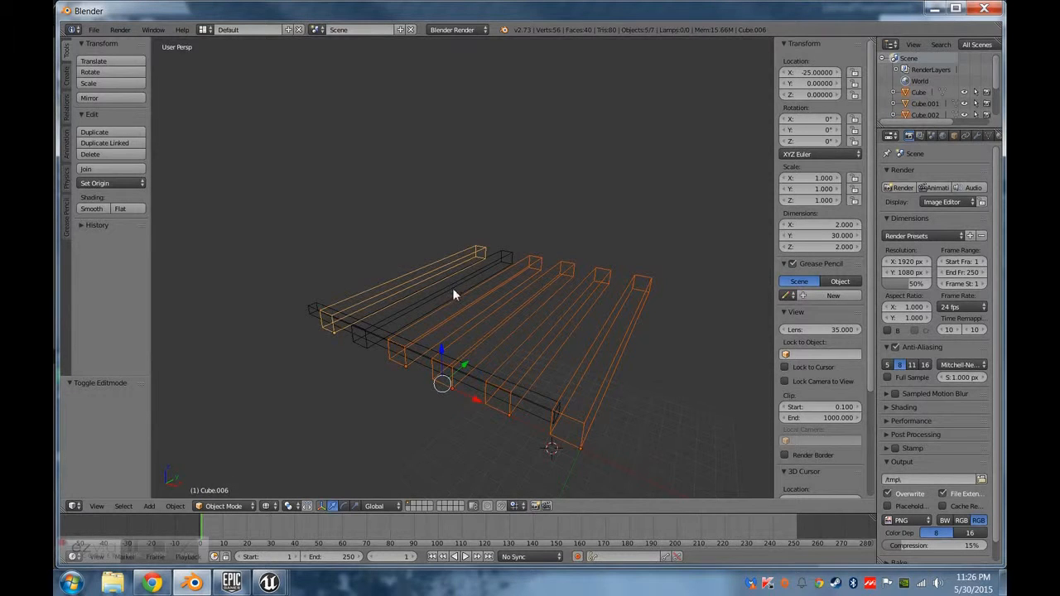
{"action": "right_click", "coordinate": [452, 289], "text": "shift"}
{"action": "right_click", "coordinate": [453, 291], "text": "shift"}
{"action": "key", "text": "space"}
{"action": "type", "text": "join"}
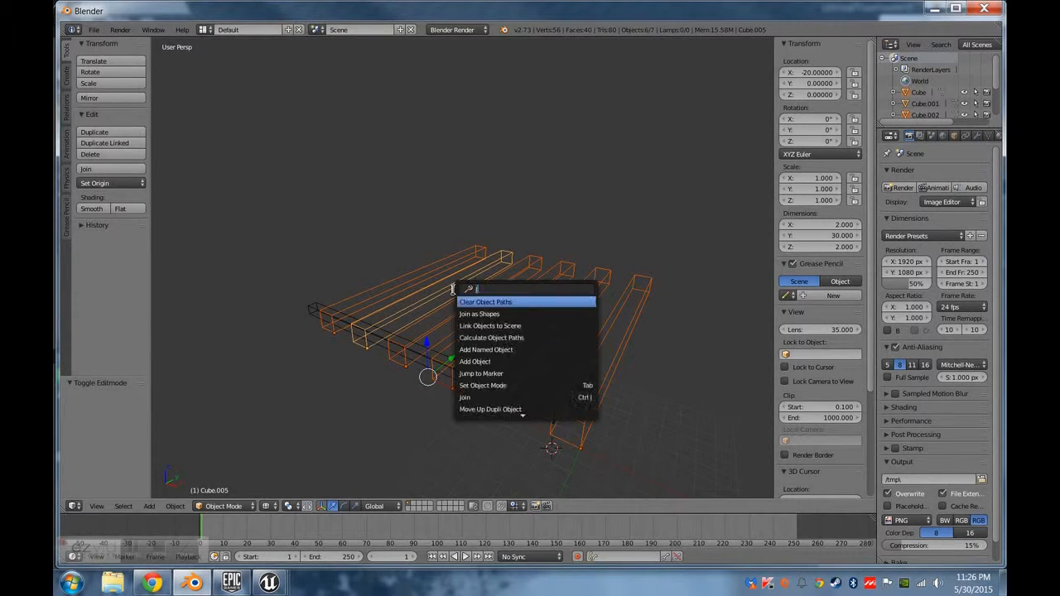
{"action": "key", "text": "Return"}
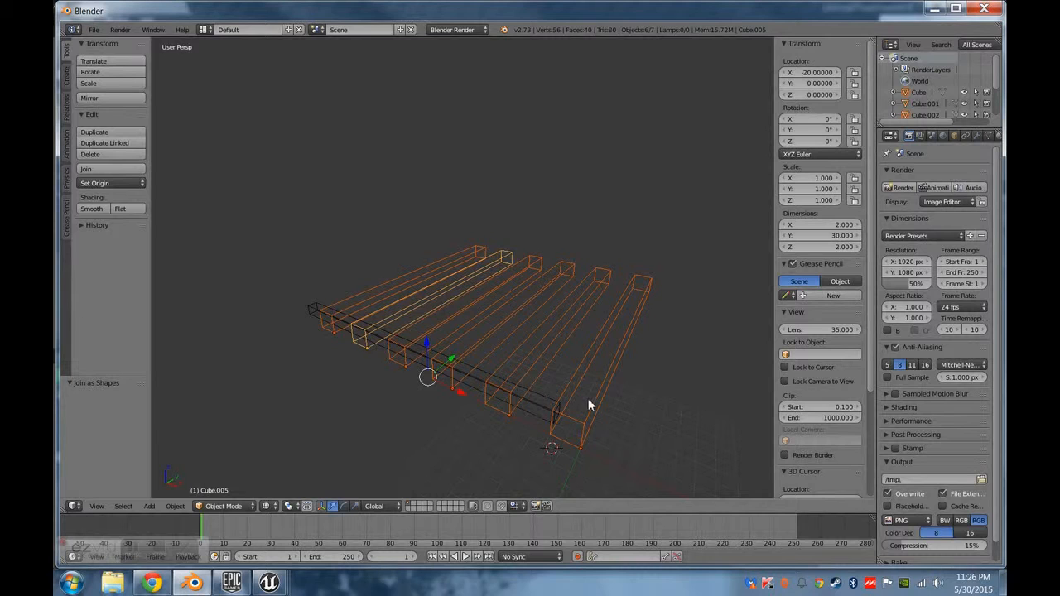
Select the first thick beam, examine its mesh in Edit Mode, and return to Object Mode.
{"action": "right_click", "coordinate": [589, 397]}
{"action": "middle_click_drag", "start_coordinate": [610, 426], "coordinate": [391, 503]}
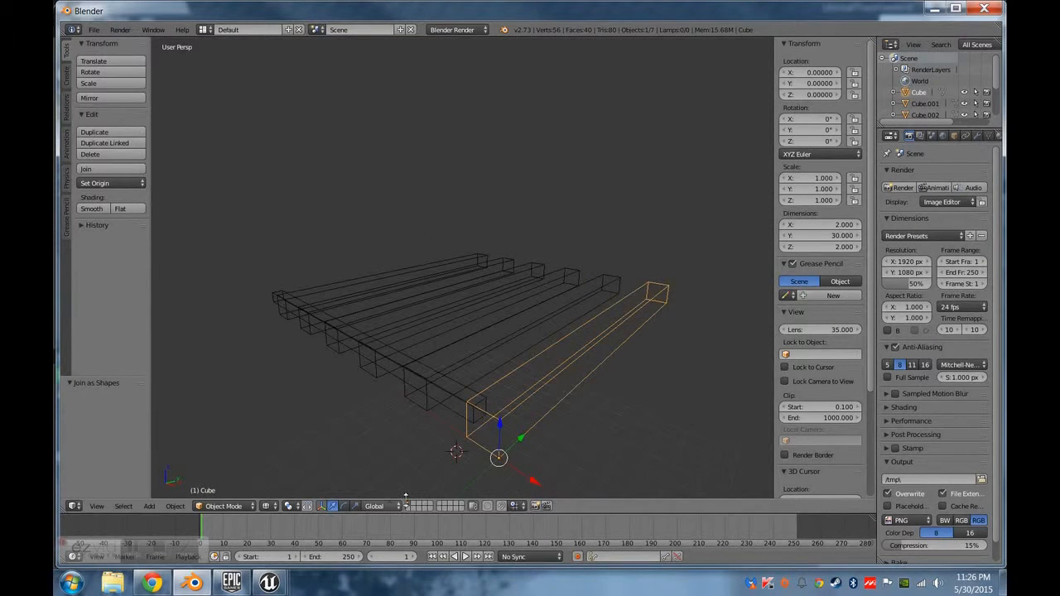
{"action": "right_click", "coordinate": [490, 361]}
{"action": "key", "text": "Tab"}
{"action": "key", "text": "Tab"}
{"action": "right_click", "coordinate": [538, 389]}
{"action": "key", "text": "Tab"}
{"action": "mouse_move", "coordinate": [532, 407]}
{"action": "middle_mouse_down"}
{"action": "mouse_move", "coordinate": [558, 419]}
{"action": "mouse_move", "coordinate": [546, 402]}
{"action": "middle_mouse_up"}
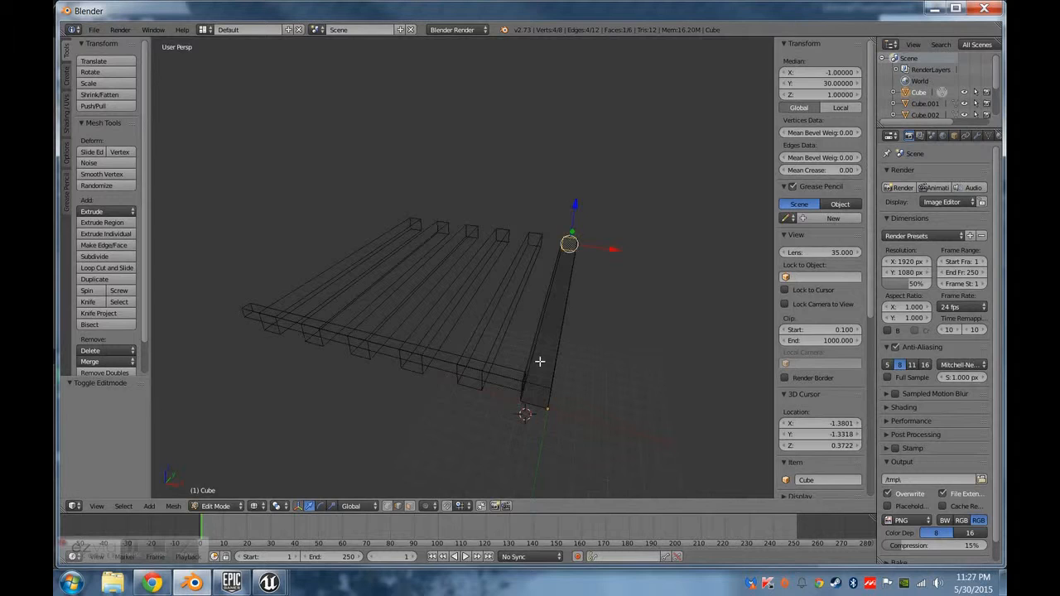
{"action": "key", "text": "Tab"}
Switch to solid shading and select all six thick beams.
{"action": "key", "text": "z"}
{"action": "right_click", "coordinate": [512, 302]}
{"action": "right_click", "coordinate": [560, 327]}
{"action": "right_click", "coordinate": [513, 309], "text": "shift"}
{"action": "right_click", "coordinate": [468, 288], "text": "shift"}
{"action": "right_click", "coordinate": [431, 269], "text": "shift"}
{"action": "right_click", "coordinate": [399, 261], "text": "shift"}
{"action": "right_click", "coordinate": [371, 248], "text": "shift"}
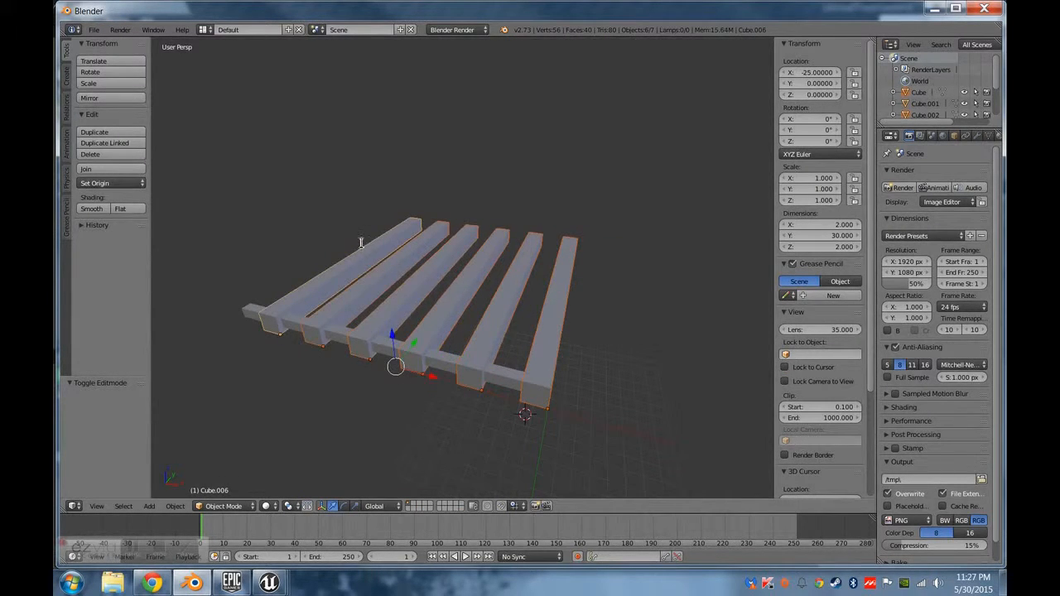
Try Join as Shapes on the selected beams.
{"action": "key", "text": "space"}
{"action": "type", "text": "jio"}
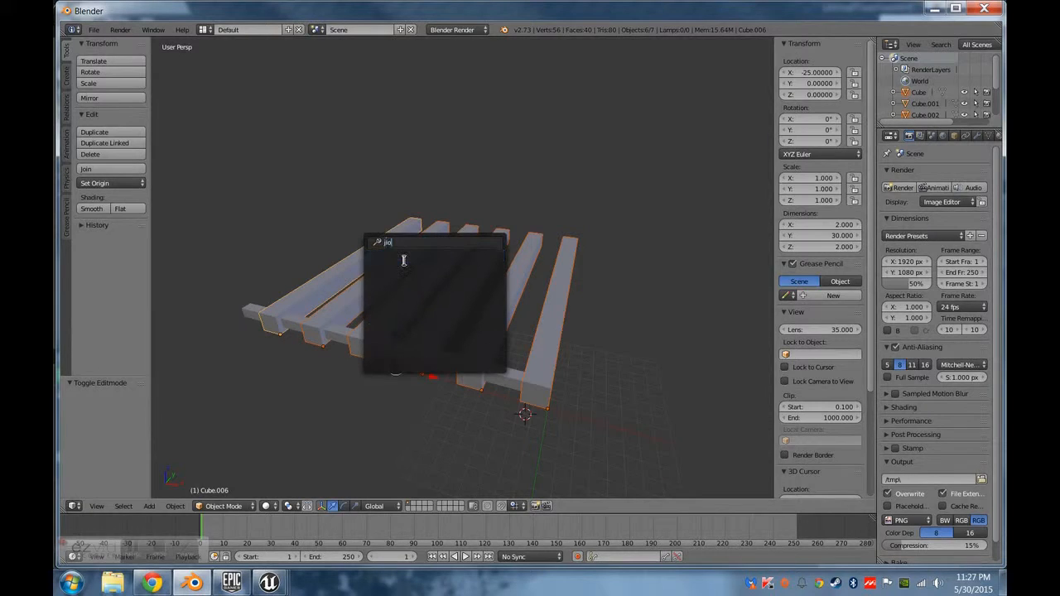
{"action": "key", "text": "BackSpace"}
{"action": "key", "text": "BackSpace"}
{"action": "type", "text": "oi"}
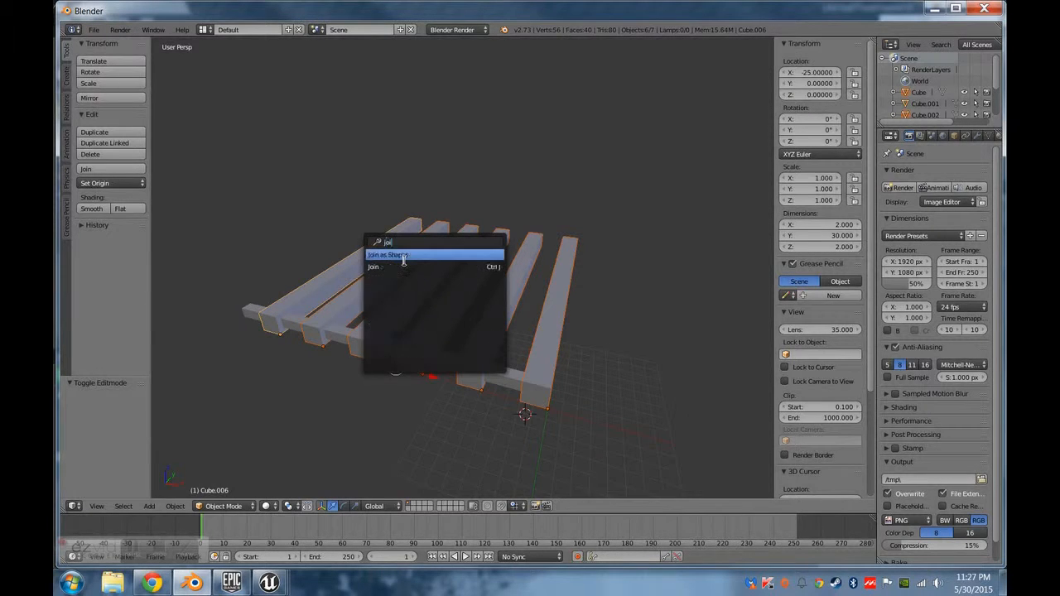
{"action": "key", "text": "Return"}
Join the six selected beams into a single object.
{"action": "key", "text": "space"}
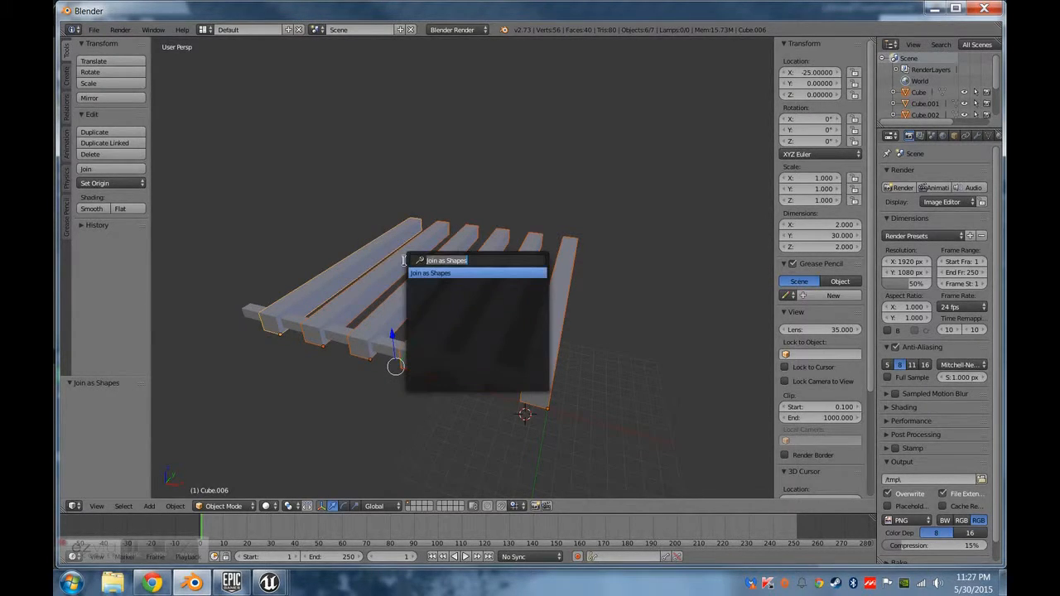
{"action": "key", "text": "BackSpace"}
{"action": "type", "text": "join"}
{"action": "key", "text": "Down"}
{"action": "key", "text": "Return"}
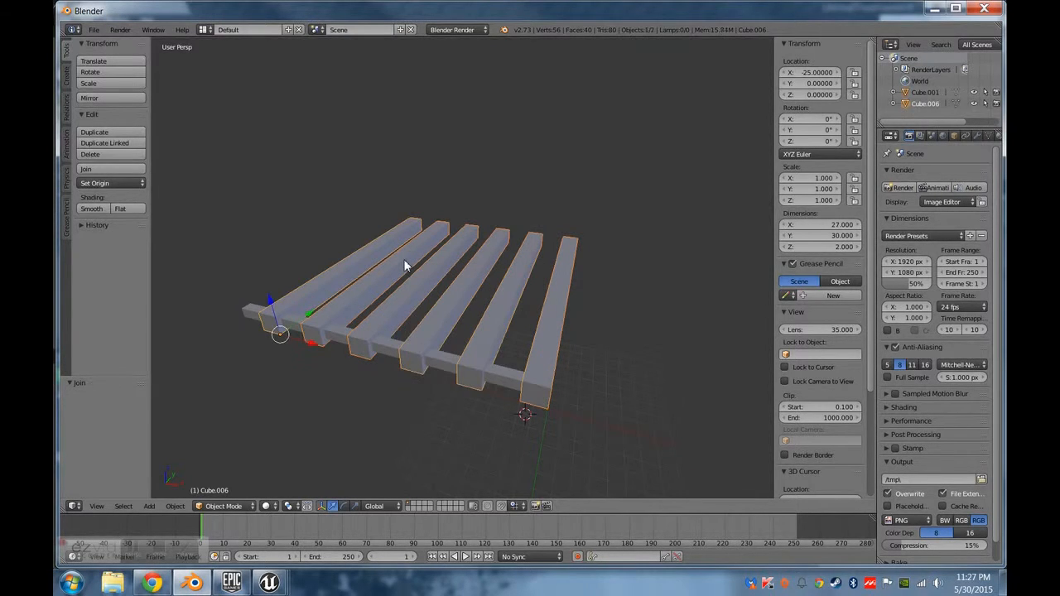
In Edit Mode, select the first beam's two long upper edges and the side and lower edges of its end near the crossbar.
{"action": "scroll", "coordinate": [377, 294], "scroll_direction": "up", "scroll_amount": 1}
{"action": "key", "text": "Tab"}
{"action": "middle_click_drag", "start_coordinate": [561, 377], "coordinate": [512, 371]}
{"action": "right_click", "coordinate": [512, 371]}
{"action": "right_click", "coordinate": [469, 445], "text": "shift"}
{"action": "right_click", "coordinate": [505, 433], "text": "shift"}
{"action": "right_click", "coordinate": [453, 415], "text": "shift"}
{"action": "right_click", "coordinate": [492, 379], "text": "shift"}
Add the vertical edges of the beams' end faces farthest from the crossbar to the selection.
{"action": "middle_click_drag", "start_coordinate": [689, 351], "coordinate": [503, 445]}
{"action": "scroll", "coordinate": [579, 349], "scroll_direction": "down", "scroll_amount": 3}
{"action": "right_click", "coordinate": [546, 453], "text": "shift"}
{"action": "right_click", "coordinate": [575, 449], "text": "shift"}
{"action": "right_click", "coordinate": [623, 427], "text": "shift"}
{"action": "right_click", "coordinate": [647, 412], "text": "shift"}
{"action": "right_click", "coordinate": [685, 389], "text": "shift"}
{"action": "right_click", "coordinate": [699, 387], "text": "shift"}
{"action": "right_click", "coordinate": [711, 385], "text": "shift"}
{"action": "right_click", "coordinate": [719, 377], "text": "shift"}
{"action": "right_click", "coordinate": [735, 373], "text": "shift"}
{"action": "middle_click_drag", "start_coordinate": [726, 395], "coordinate": [648, 372]}
{"action": "right_click", "coordinate": [650, 372], "text": "shift"}
{"action": "right_click", "coordinate": [671, 376], "text": "shift"}
{"action": "right_click", "coordinate": [705, 372], "text": "shift"}
{"action": "right_click", "coordinate": [724, 356], "text": "shift"}
Add the long upper edges of the other five beams to the selection.
{"action": "right_click", "coordinate": [708, 345], "text": "shift"}
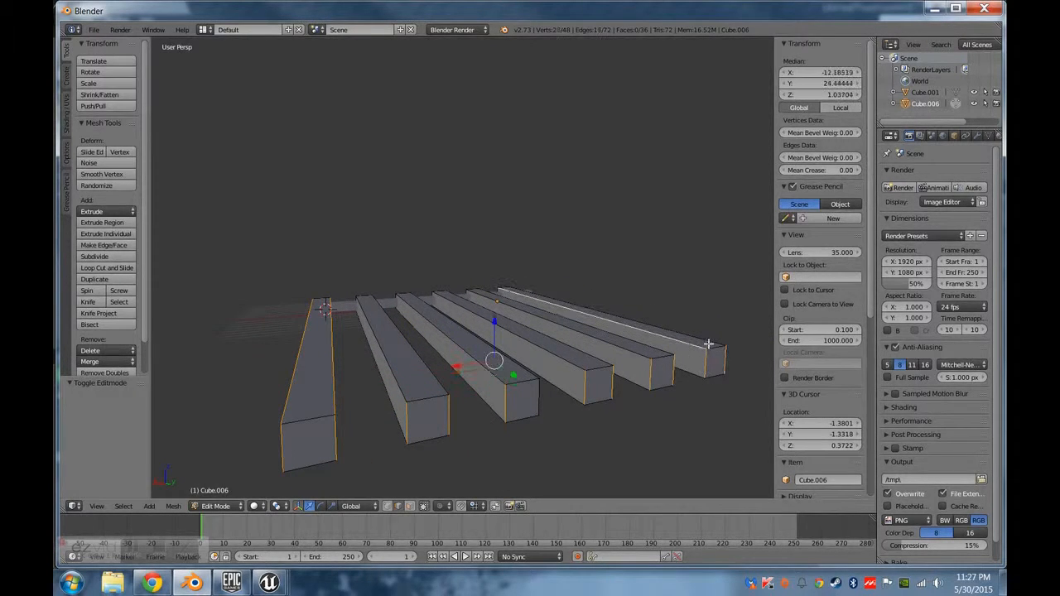
{"action": "right_click", "coordinate": [642, 350], "text": "shift"}
{"action": "right_click", "coordinate": [596, 358], "text": "shift"}
{"action": "right_click", "coordinate": [571, 364], "text": "shift"}
{"action": "right_click", "coordinate": [533, 375], "text": "shift"}
{"action": "right_click", "coordinate": [486, 376], "text": "shift"}
{"action": "right_click", "coordinate": [388, 390], "text": "shift"}
{"action": "right_click", "coordinate": [436, 385], "text": "shift"}
{"action": "right_click", "coordinate": [404, 404], "text": "shift"}
{"action": "right_click", "coordinate": [398, 411], "text": "shift"}
{"action": "right_click", "coordinate": [407, 397], "text": "shift"}
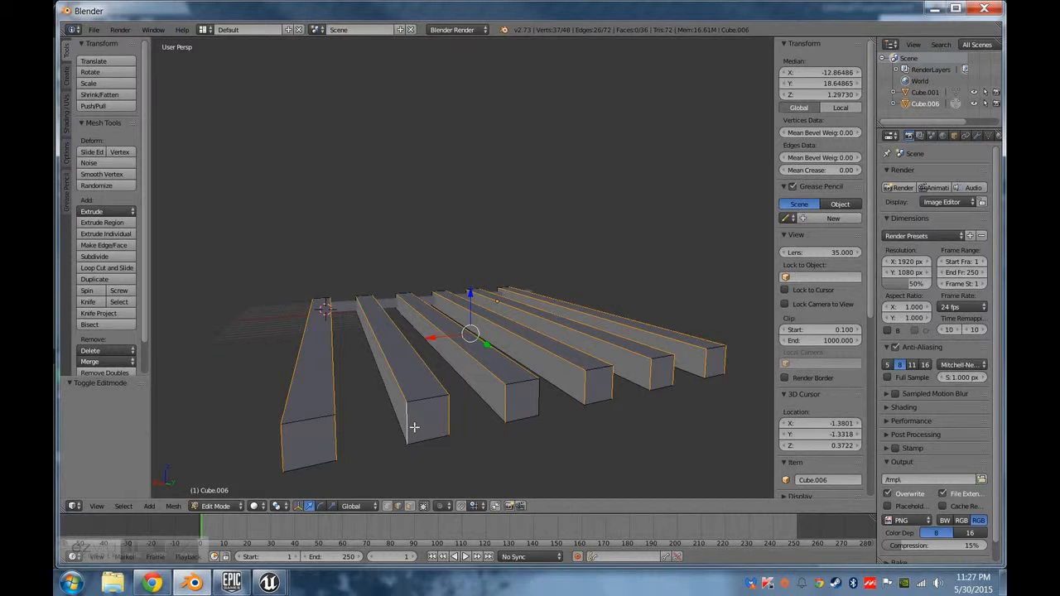
Add the third beam's missing vertical end edge and correct the selection of the long upper edges.
{"action": "right_click", "coordinate": [548, 408], "text": "shift"}
{"action": "middle_click_drag", "start_coordinate": [385, 350], "coordinate": [593, 422]}
{"action": "right_click", "coordinate": [676, 375], "text": "shift"}
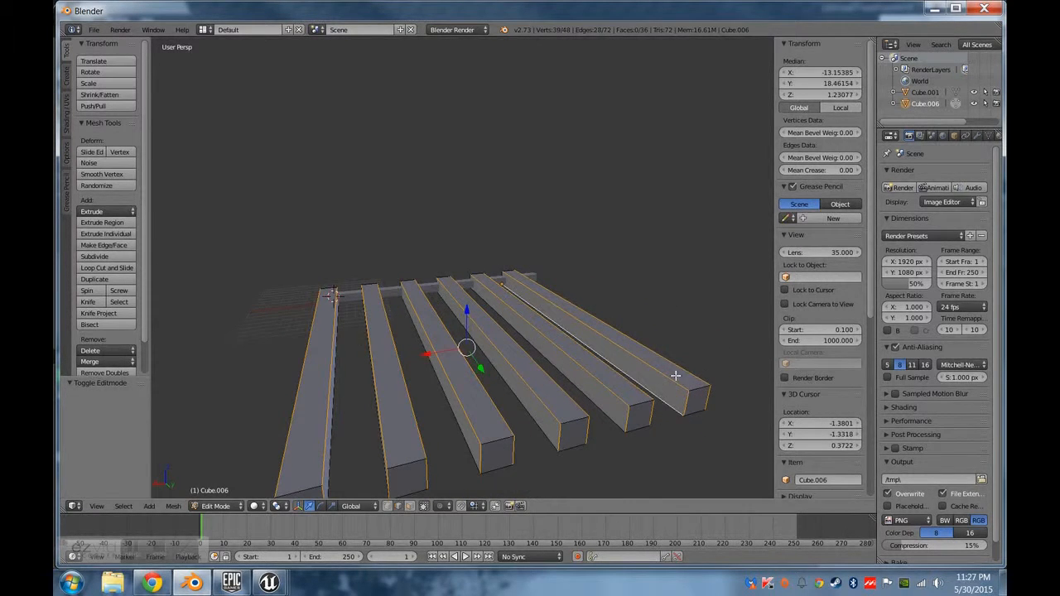
{"action": "middle_click_drag", "start_coordinate": [622, 384], "coordinate": [496, 399]}
{"action": "right_click", "coordinate": [667, 411], "text": "shift"}
{"action": "right_click", "coordinate": [448, 418], "text": "shift"}
Add the side and lower edges of the beams' end faces beside the crossbar to the selection.
{"action": "middle_click_drag", "start_coordinate": [303, 415], "coordinate": [666, 394]}
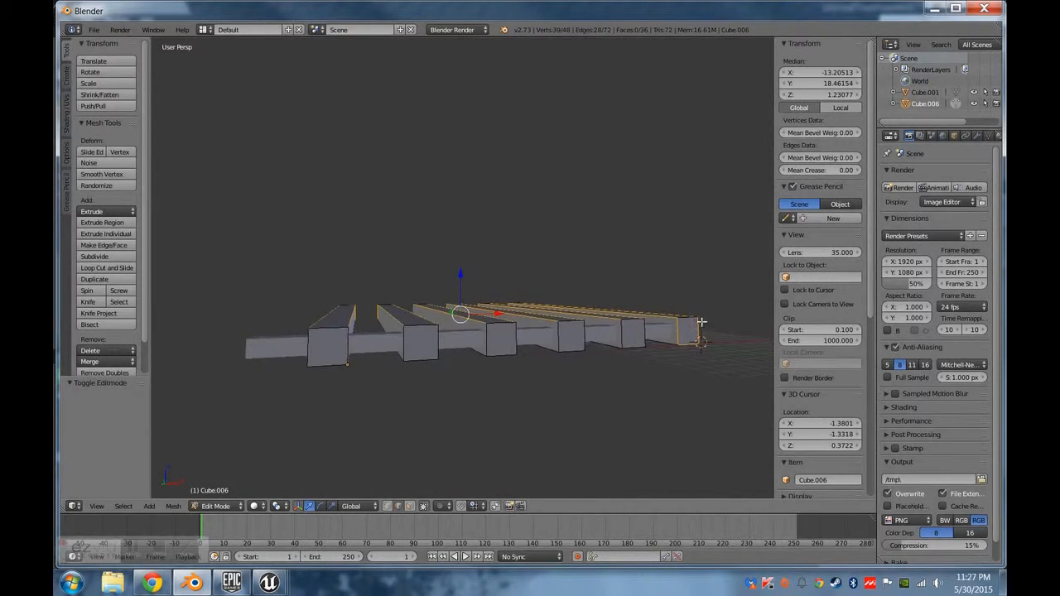
{"action": "right_click", "coordinate": [629, 347], "text": "shift"}
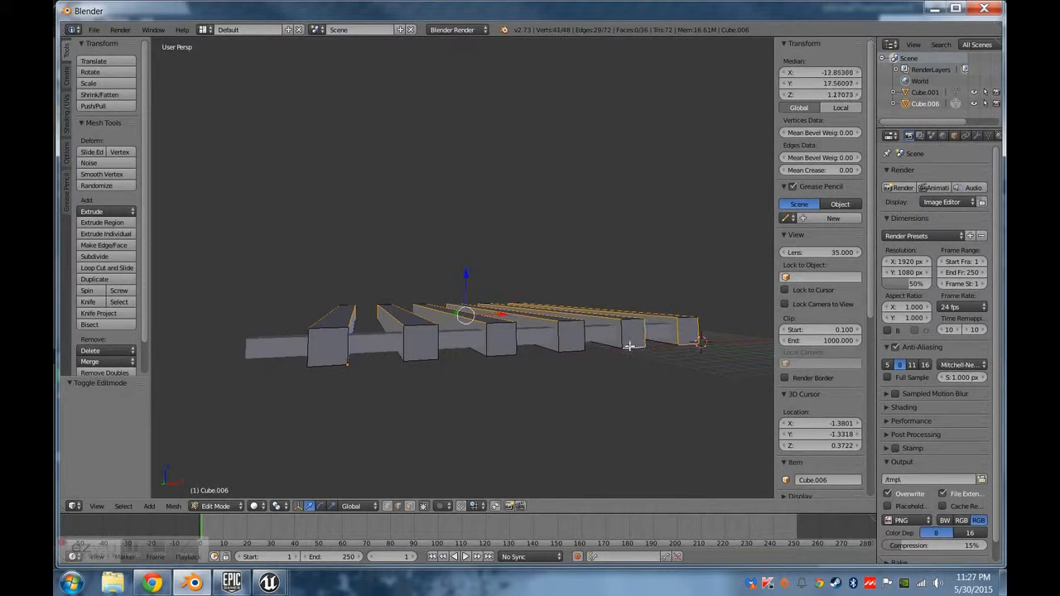
{"action": "right_click", "coordinate": [561, 348], "text": "shift"}
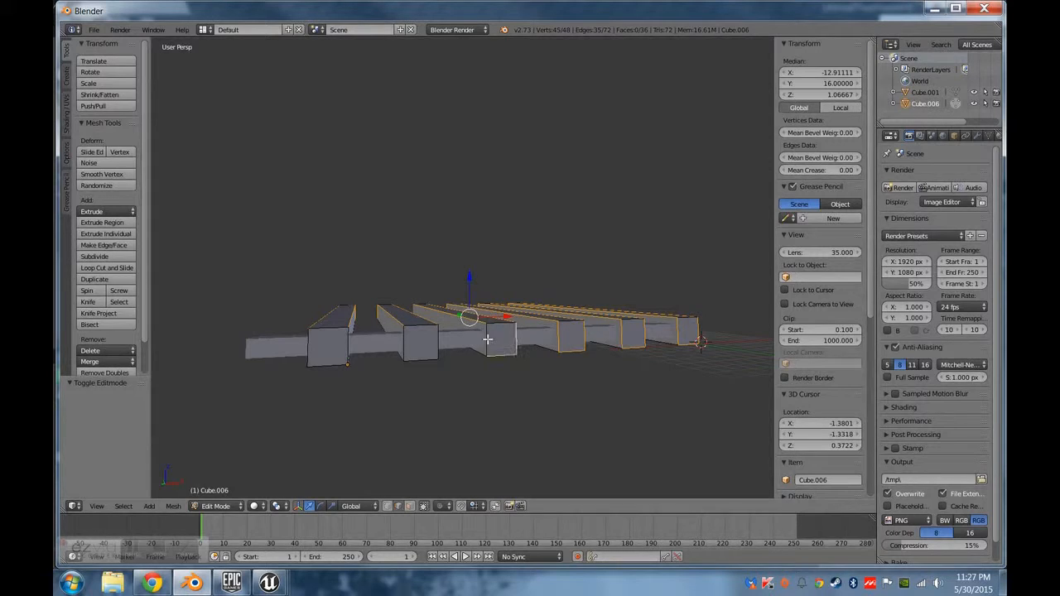
{"action": "right_click", "coordinate": [405, 347], "text": "shift"}
{"action": "right_click", "coordinate": [337, 368], "text": "shift"}
Mark the selected beam edges as seams using Mark Seam.
{"action": "middle_click_drag", "start_coordinate": [556, 381], "coordinate": [516, 406]}
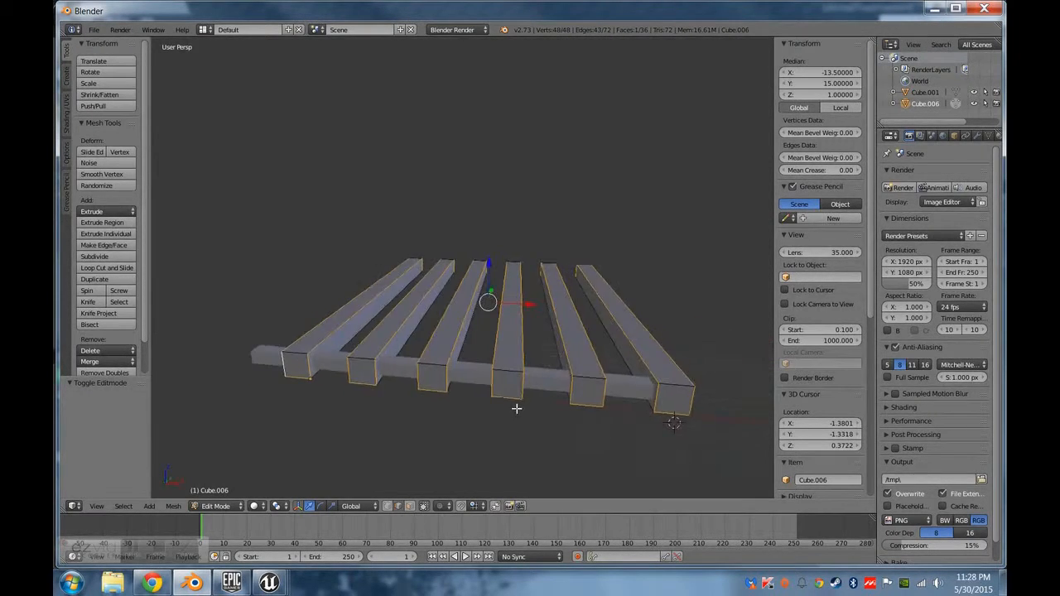
{"action": "key", "text": "space"}
{"action": "type", "text": "joi"}
{"action": "type", "text": "mark"}
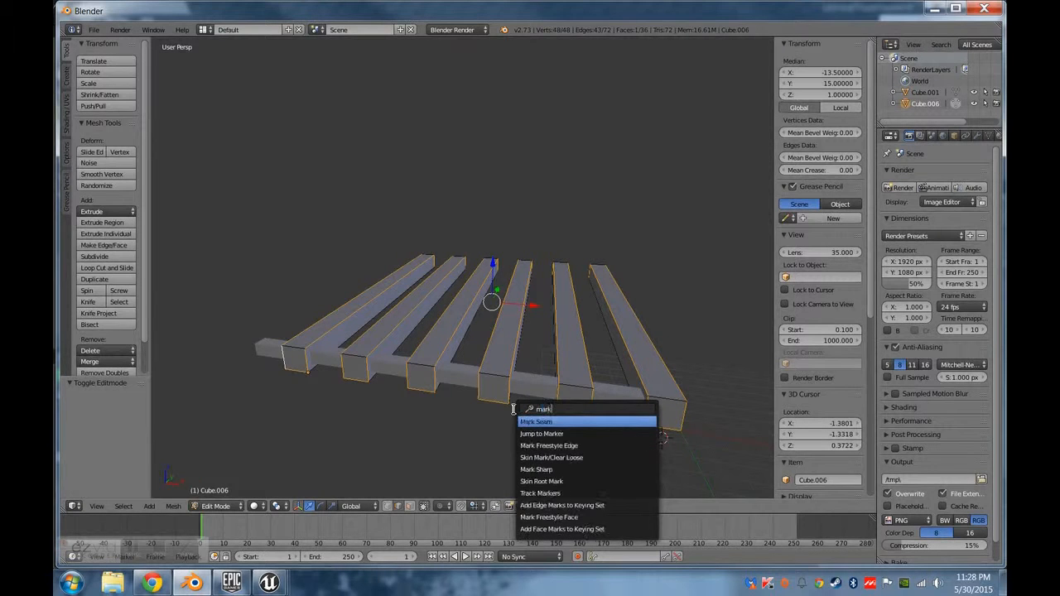
{"action": "key", "text": "Return"}
Return to Object Mode and select the thin crossbar.
{"action": "middle_click_drag", "start_coordinate": [439, 348], "coordinate": [483, 445]}
{"action": "key", "text": "Tab"}
{"action": "right_click", "coordinate": [499, 426]}
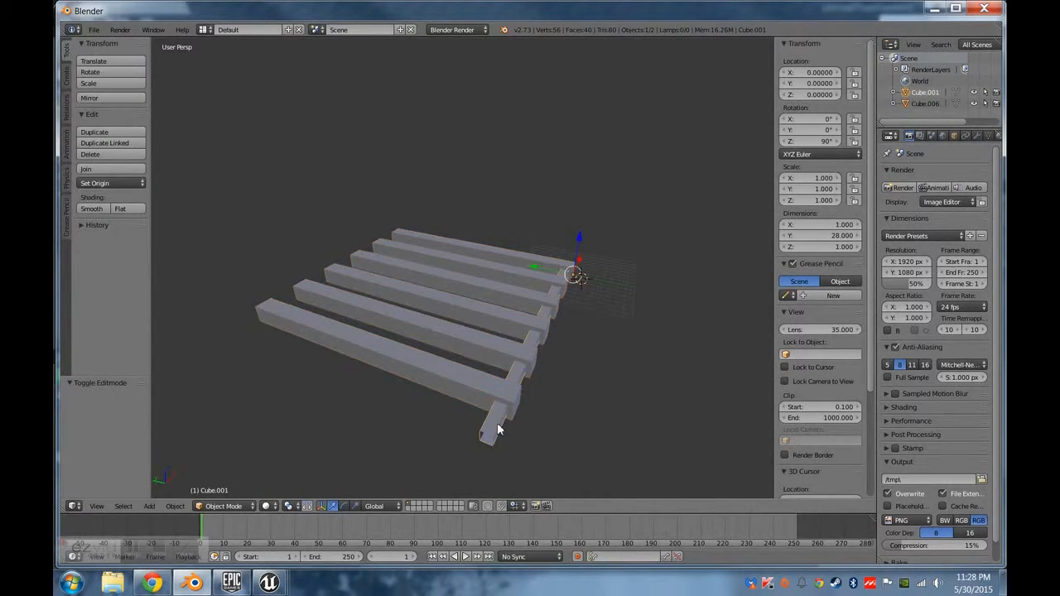
{"action": "key", "text": "space"}
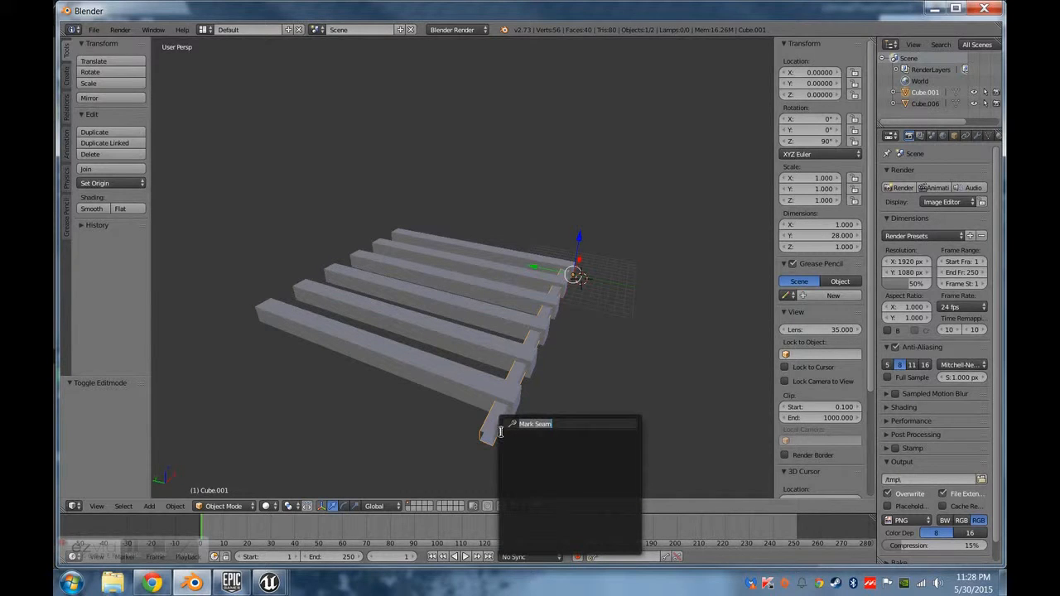
{"action": "type", "text": "u"}
{"action": "key", "text": "Escape"}
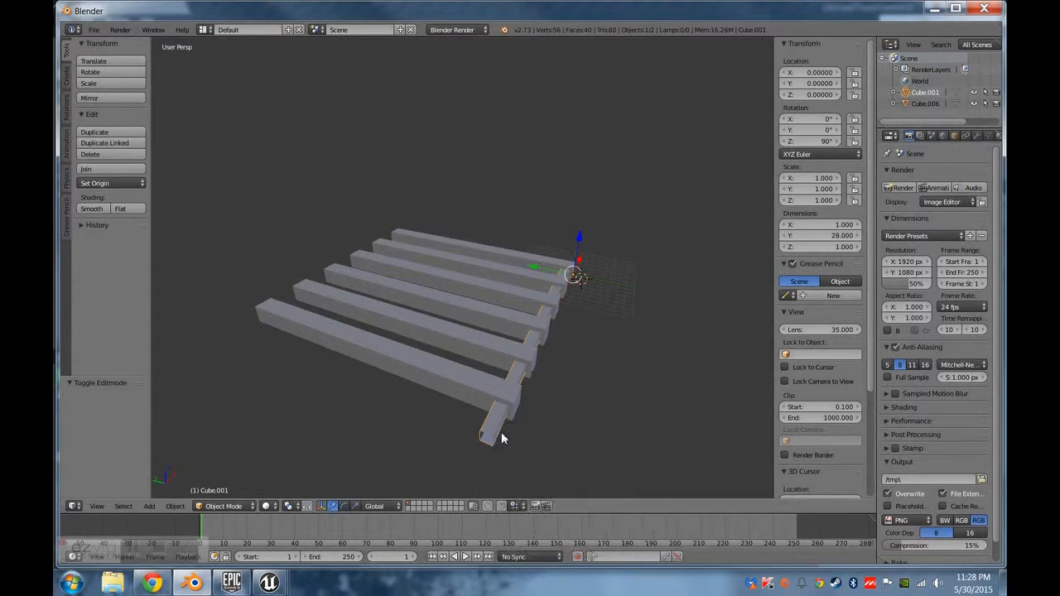
Duplicate the crossbar, move the copy along Y, and set its Y location to 5.
{"action": "key", "text": "shift+d"}
{"action": "right_click", "coordinate": [515, 432]}
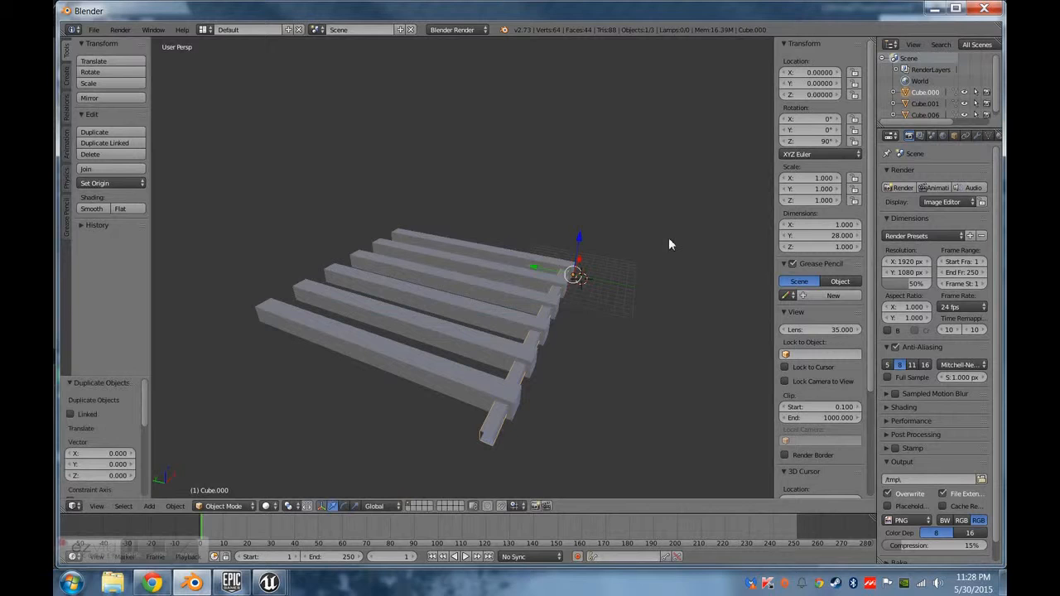
{"action": "key", "text": "g"}
{"action": "key", "text": "y"}
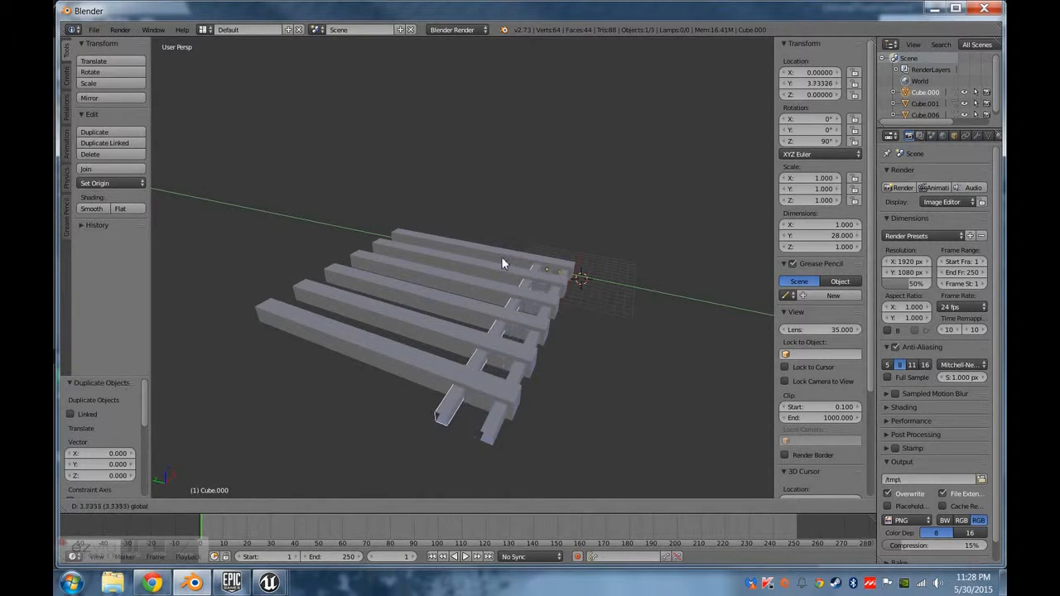
{"action": "left_click", "coordinate": [507, 263]}
{"action": "left_click", "coordinate": [815, 83]}
{"action": "type", "text": "5"}
{"action": "key", "text": "Return"}
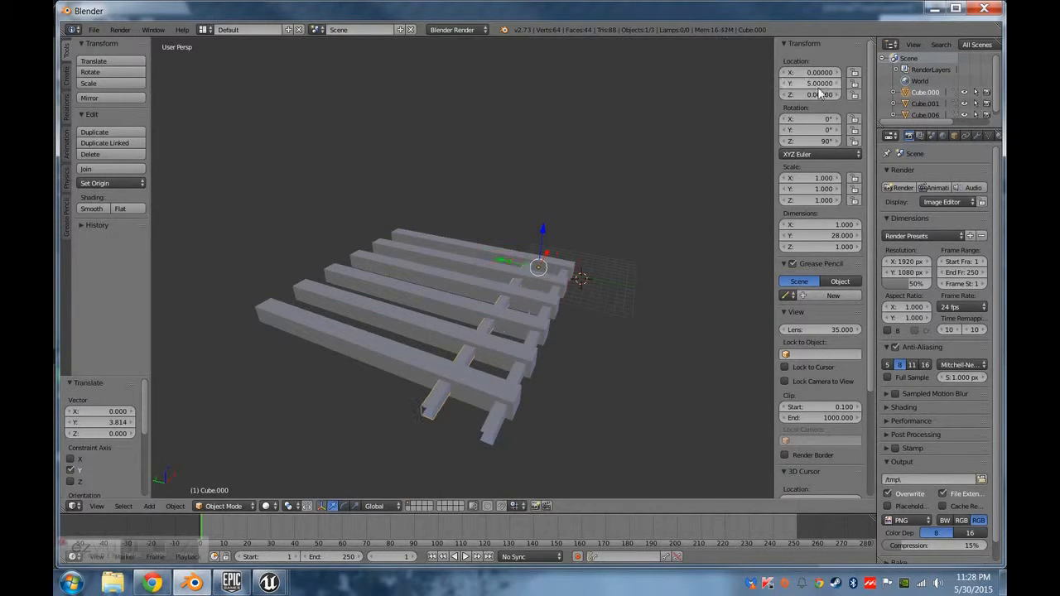
Duplicate the crossbar copy again and set the new bar's Y location to 10.
{"action": "key", "text": "shift+d"}
{"action": "right_click", "coordinate": [602, 289]}
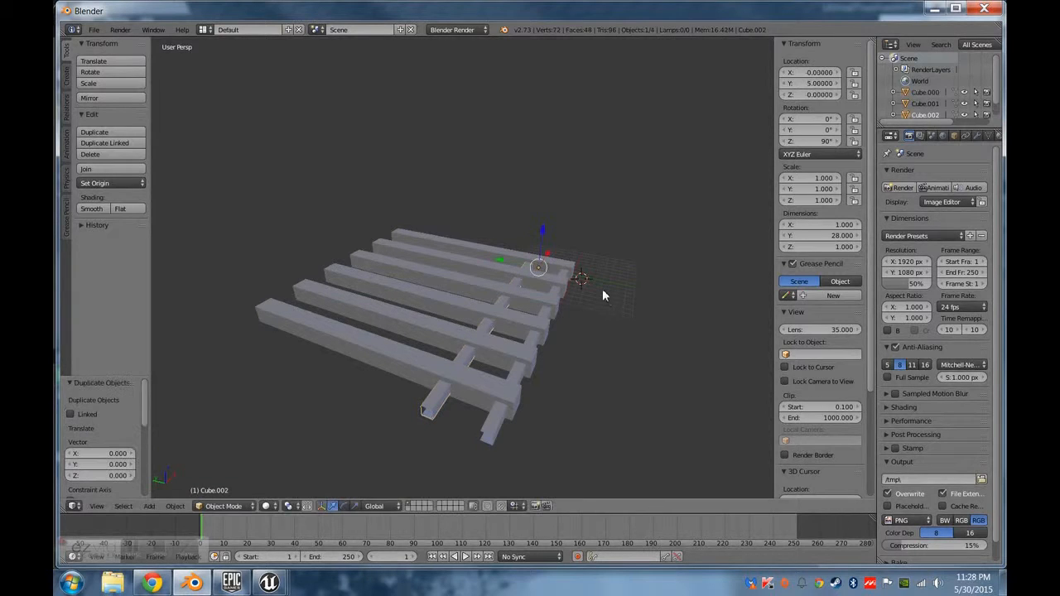
{"action": "type", "text": "10"}
{"action": "key", "text": "Return"}
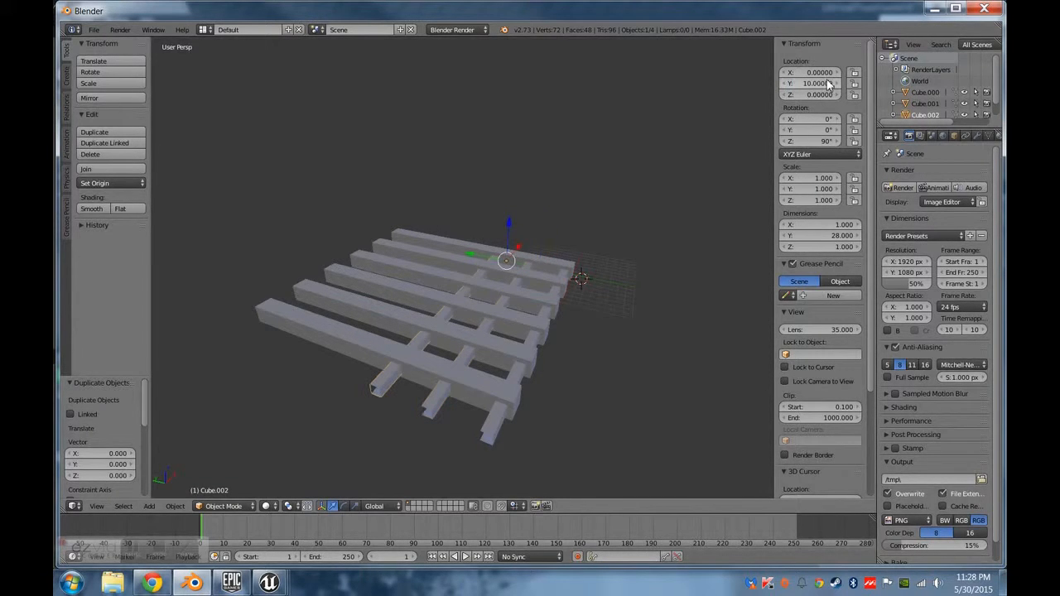
Add another crossbar duplicate with its Y location set to 15.
{"action": "key", "text": "shift+d"}
{"action": "right_click", "coordinate": [562, 240]}
{"action": "left_click", "coordinate": [817, 83]}
{"action": "type", "text": "15"}
{"action": "key", "text": "Return"}
Duplicate the latest crossbar and set the copy's Y location to 20.
{"action": "key", "text": "shift+d"}
{"action": "right_click", "coordinate": [629, 166]}
{"action": "left_click", "coordinate": [826, 83]}
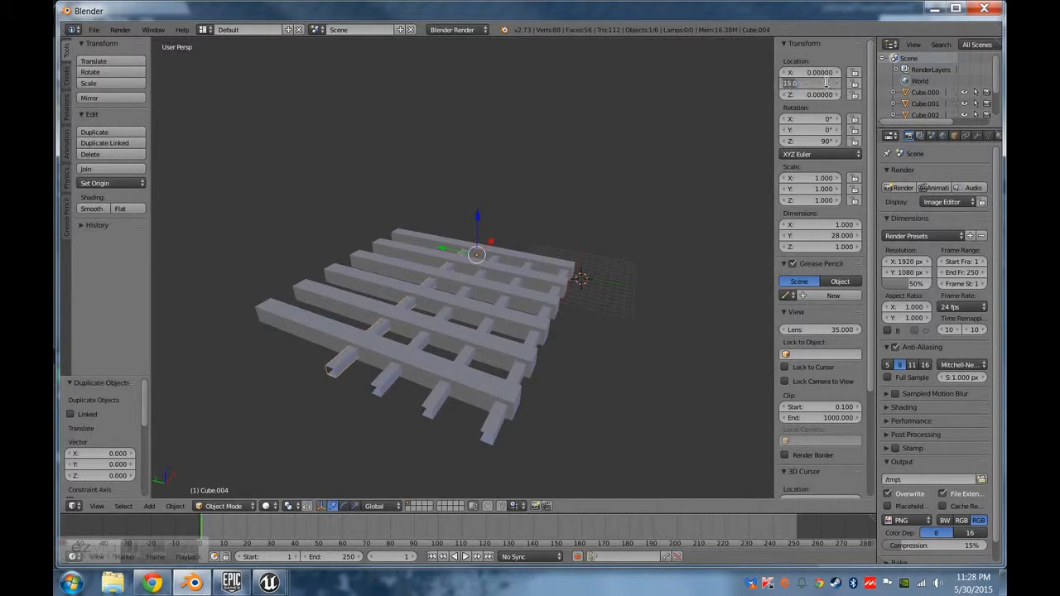
{"action": "type", "text": "20"}
{"action": "key", "text": "Return"}
Duplicate the crossbar once more and set the last copy's Y location to 25.
{"action": "key", "text": "shift+d"}
{"action": "right_click", "coordinate": [520, 220]}
{"action": "left_click", "coordinate": [820, 84]}
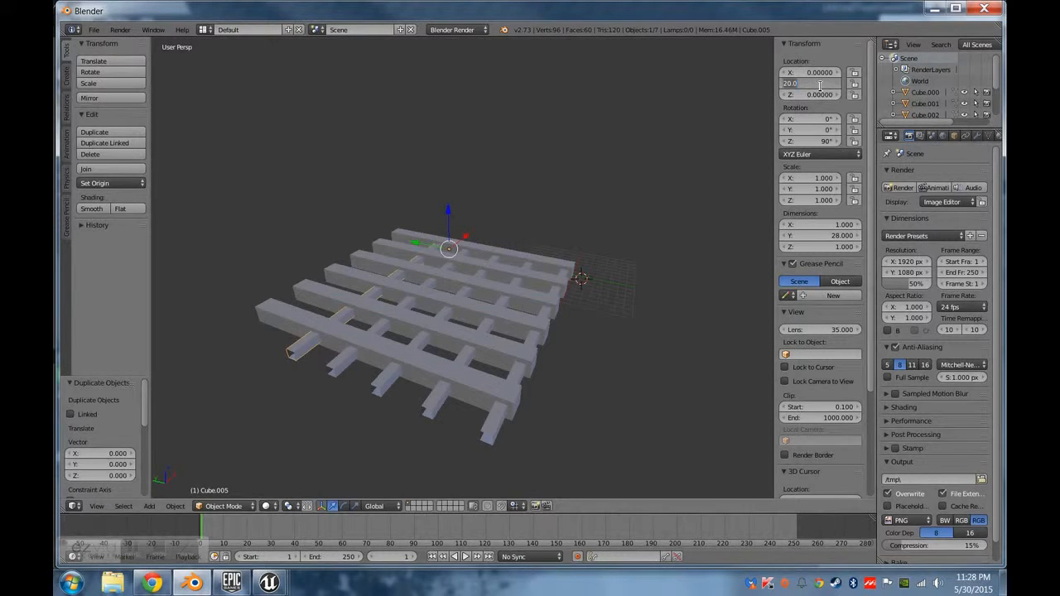
{"action": "type", "text": "25"}
{"action": "key", "text": "Return"}
Select the joined beams object and export the grate in FBX (.fbx) format.
{"action": "middle_click_drag", "start_coordinate": [710, 231], "coordinate": [506, 296]}
{"action": "left_click", "coordinate": [94, 30]}
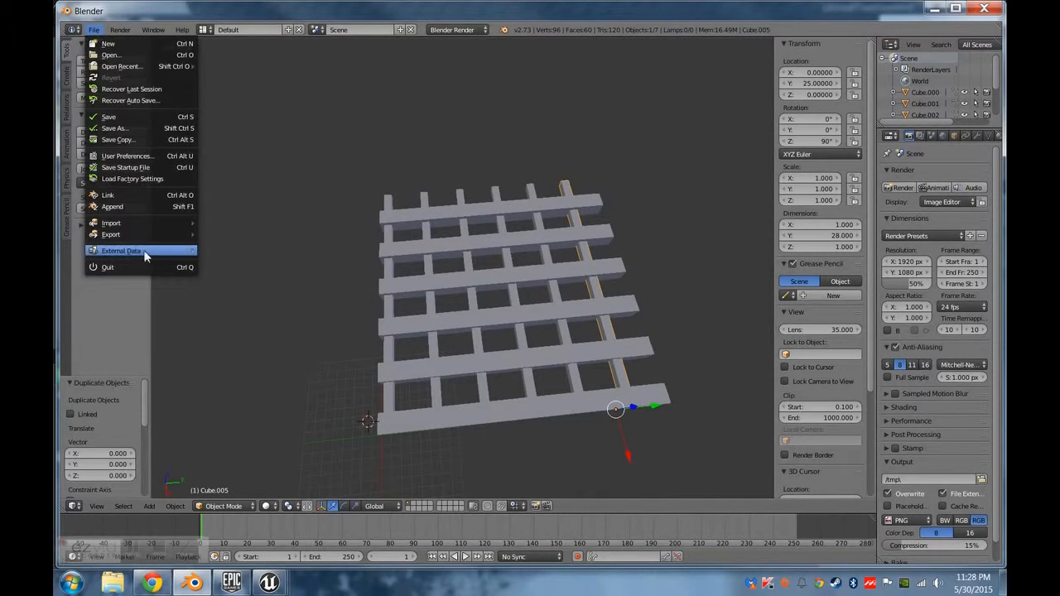
{"action": "right_click", "coordinate": [577, 217]}
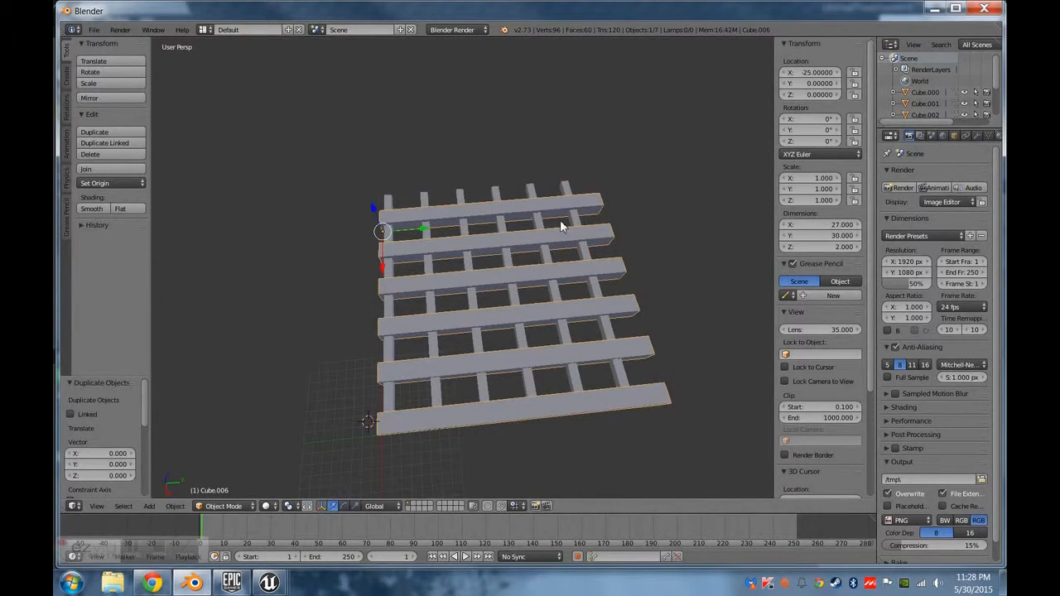
{"action": "left_click", "coordinate": [95, 30]}
{"action": "mouse_move", "coordinate": [148, 236]}
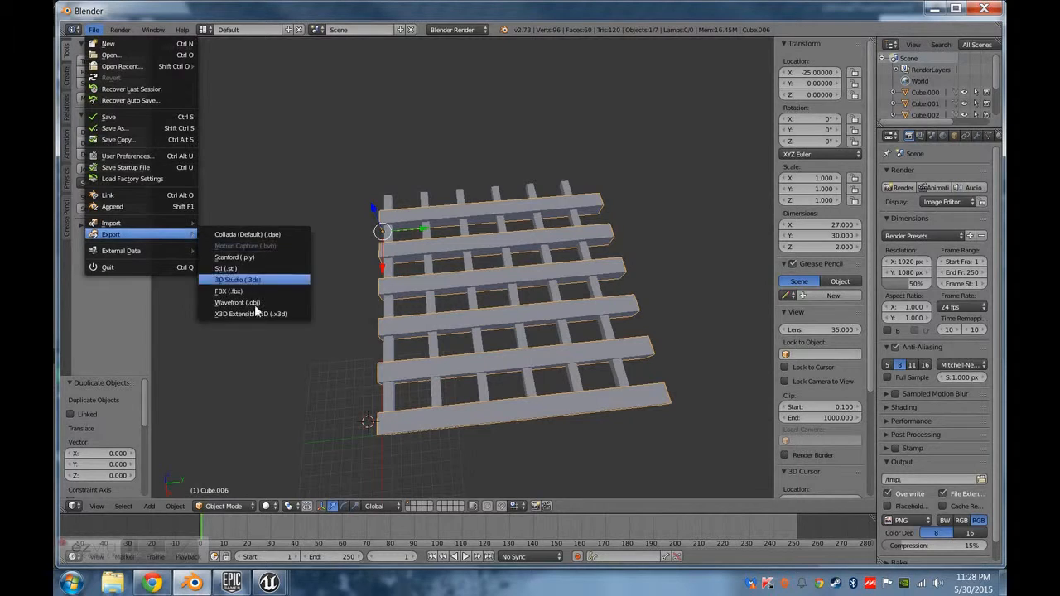
{"action": "left_click", "coordinate": [245, 292]}
{"action": "left_click", "coordinate": [971, 61]}
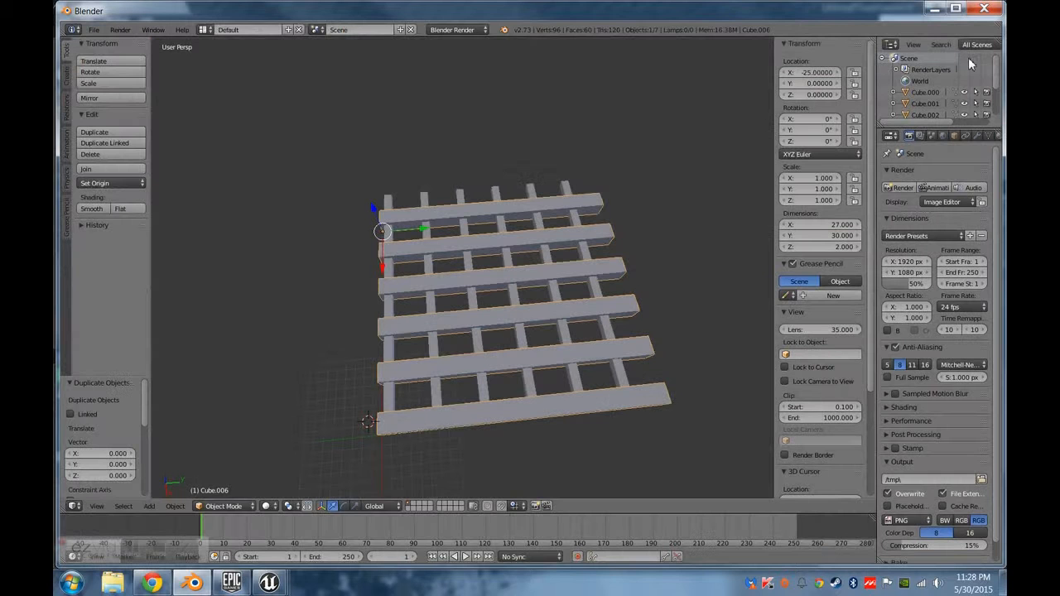
Switch to the Unreal Editor and open the source location of the Tut_floor_grate2 mesh.
{"action": "mouse_move", "coordinate": [279, 586]}
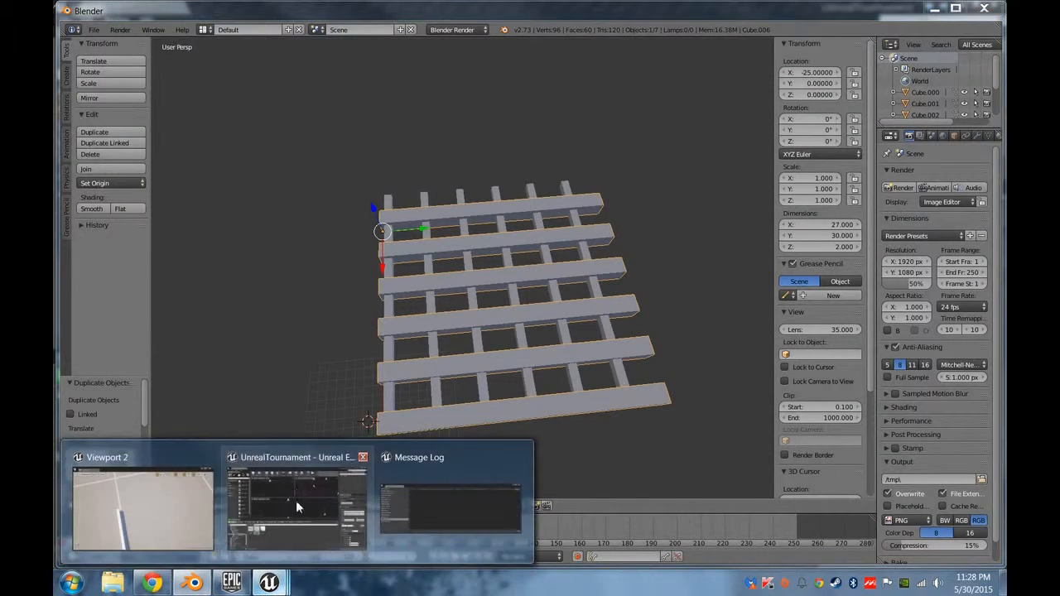
{"action": "left_click", "coordinate": [296, 497]}
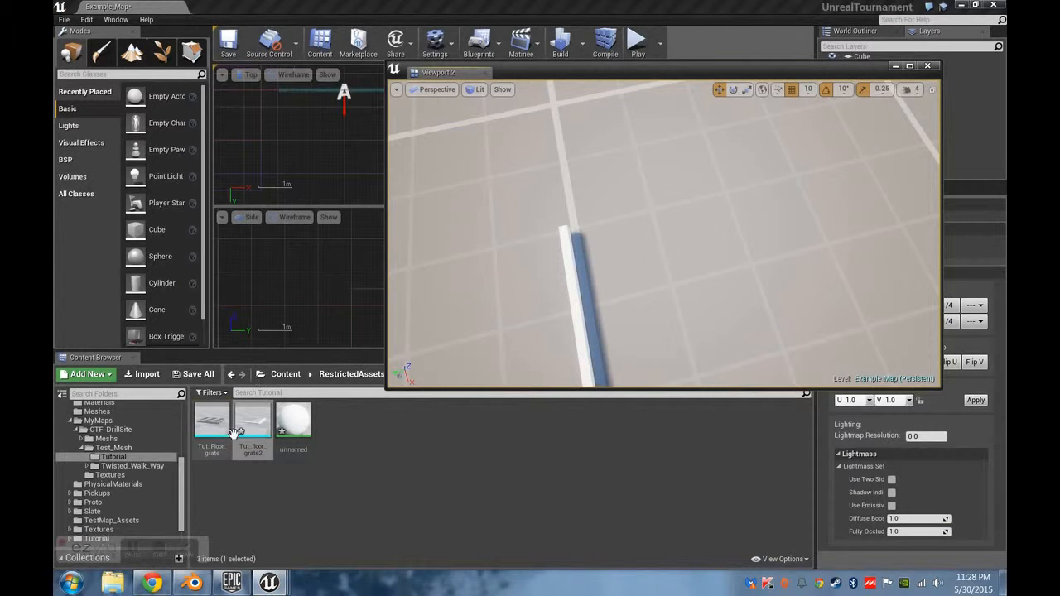
{"action": "right_click", "coordinate": [264, 420]}
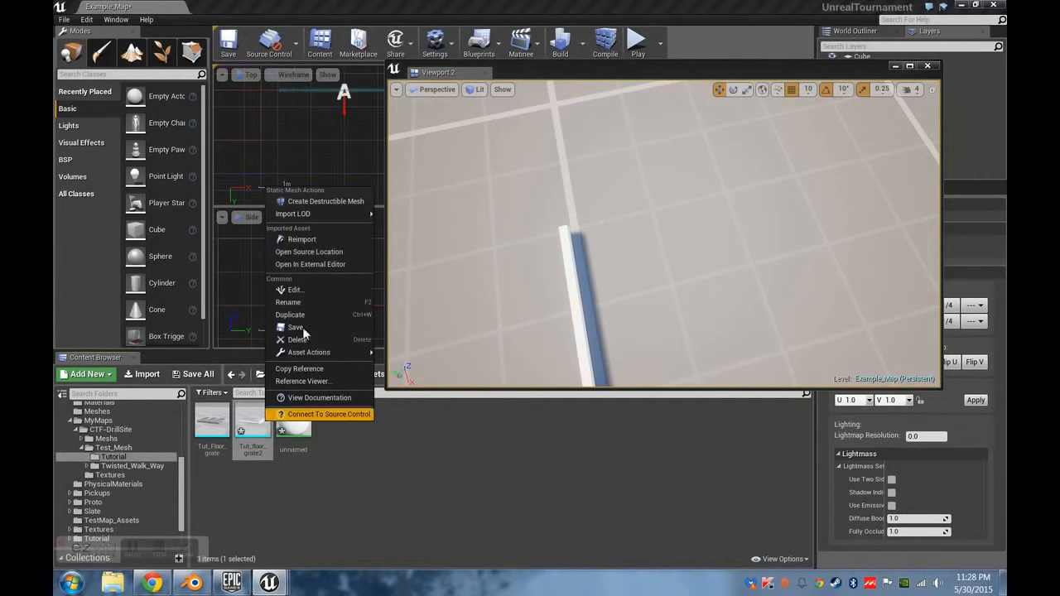
{"action": "left_click", "coordinate": [302, 251]}
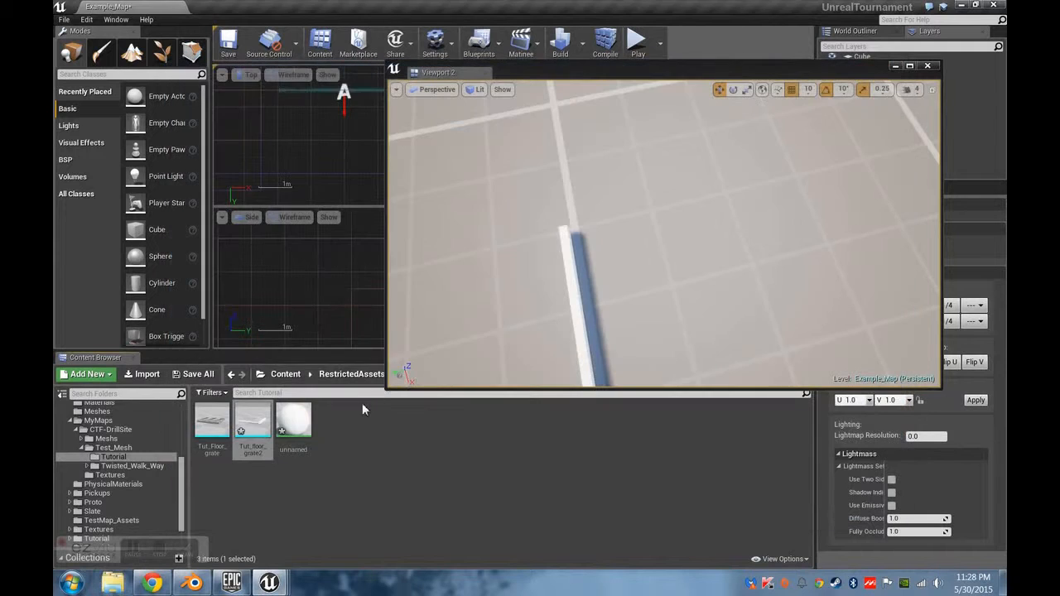
Reimport the Tut_floor_grate2 mesh from its source file on disk.
{"action": "right_click", "coordinate": [262, 425]}
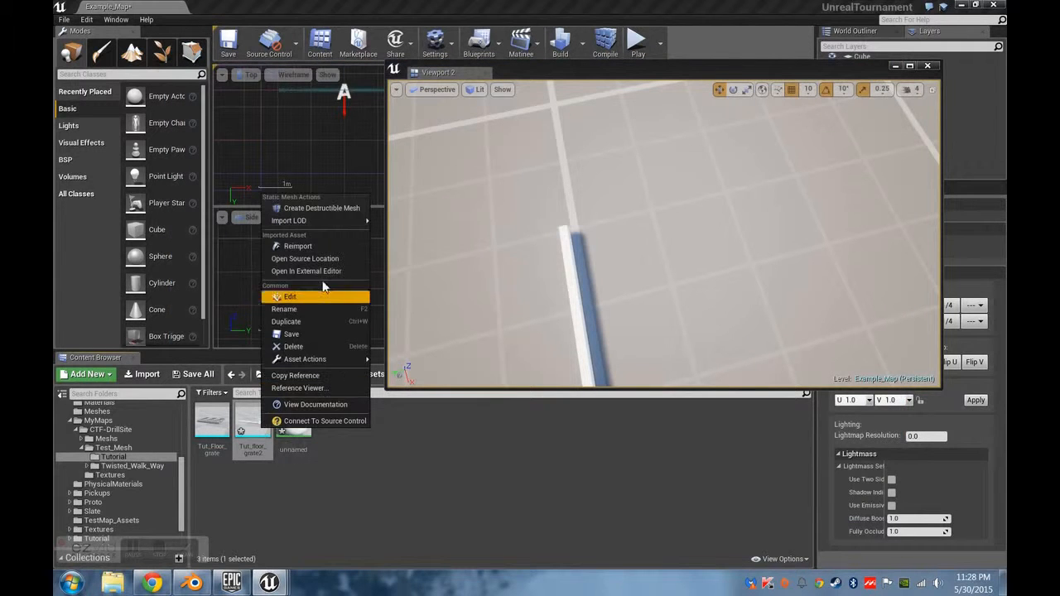
{"action": "left_click", "coordinate": [299, 246]}
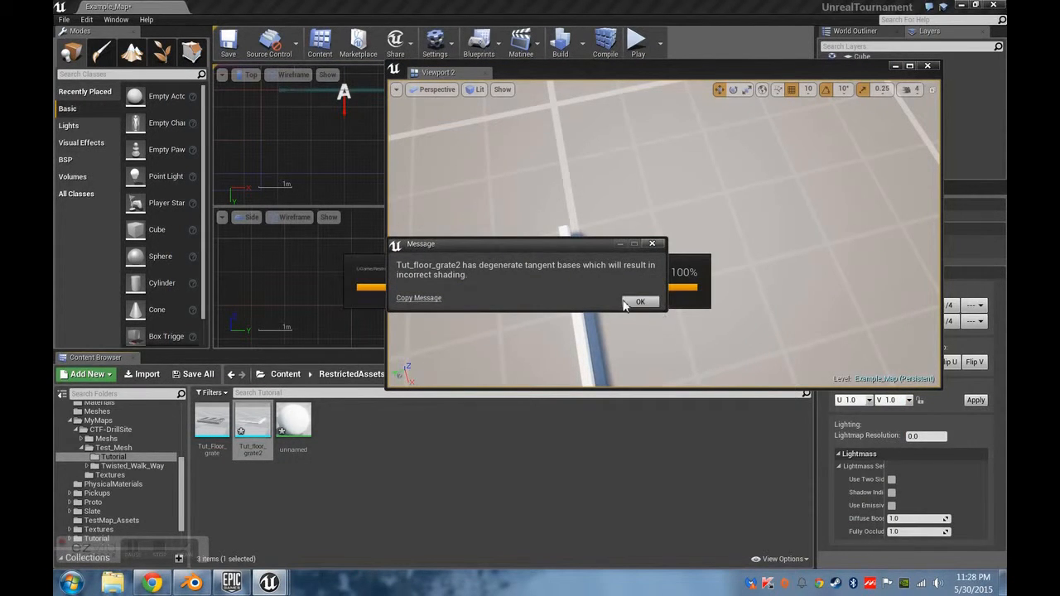
{"action": "left_click", "coordinate": [632, 303]}
Start a play test from a spot on the open floor of the level.
{"action": "right_click_drag", "start_coordinate": [667, 305], "coordinate": [689, 313]}
{"action": "left_click", "coordinate": [684, 294]}
{"action": "left_click_drag", "start_coordinate": [534, 373], "coordinate": [659, 306], "text": "shift"}
{"action": "right_click_drag", "start_coordinate": [659, 306], "coordinate": [720, 359]}
{"action": "right_click_drag", "start_coordinate": [698, 313], "coordinate": [699, 365]}
{"action": "right_click", "coordinate": [677, 286]}
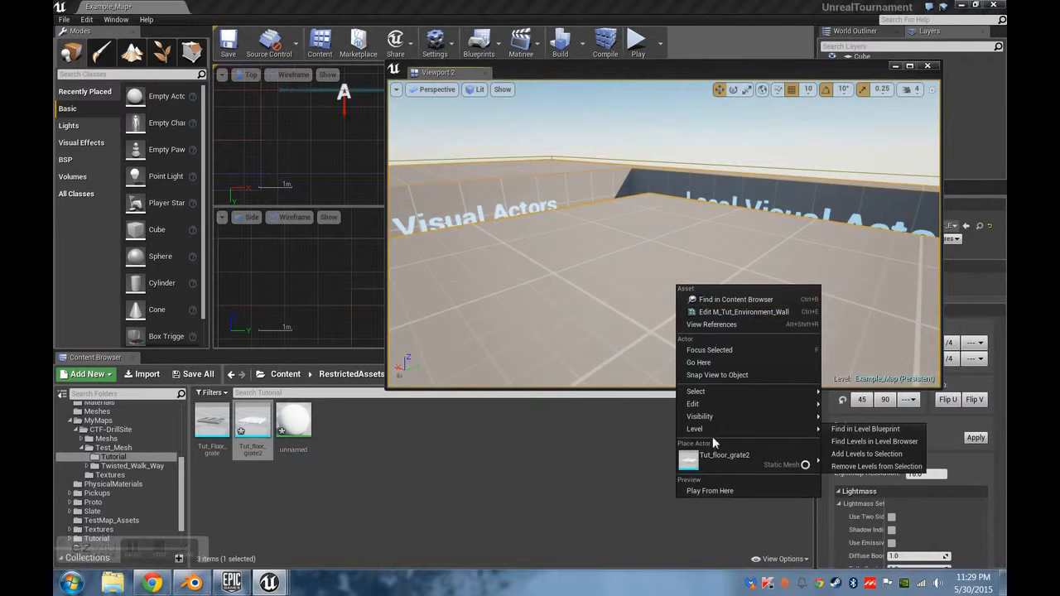
{"action": "left_click", "coordinate": [716, 491]}
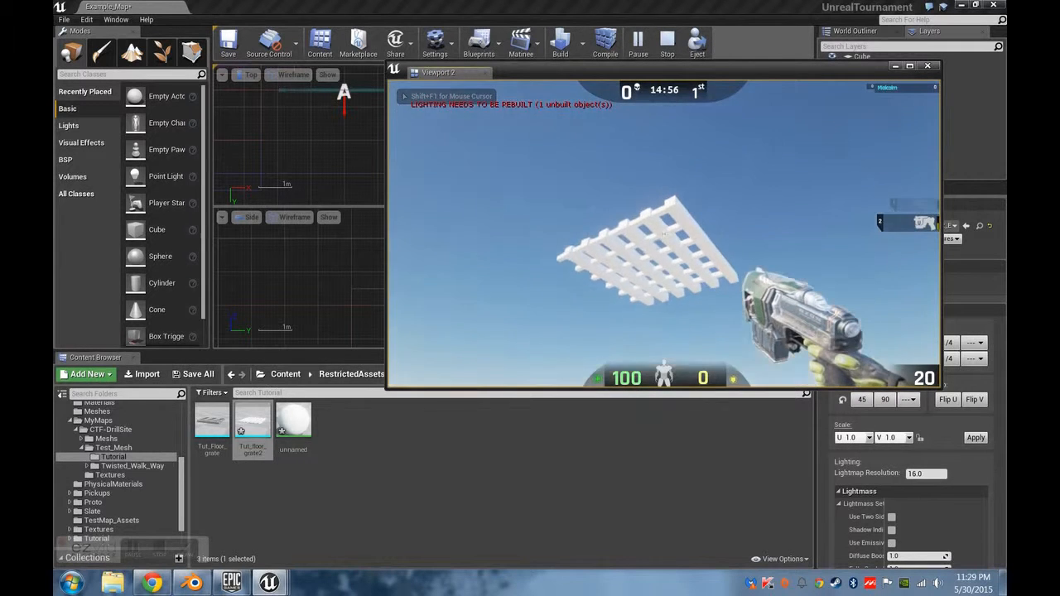
Shoot repeatedly at the floor grate from below to test its collision, and end the play session.
{"action": "left_click", "coordinate": [663, 234]}
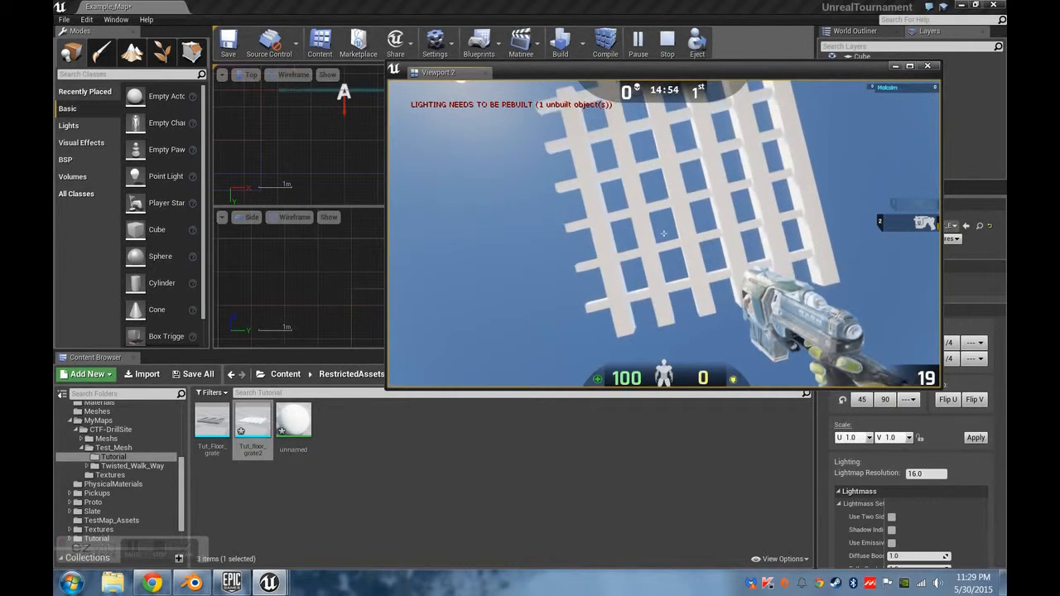
{"action": "left_click", "coordinate": [663, 234]}
{"action": "left_click", "coordinate": [663, 234]}
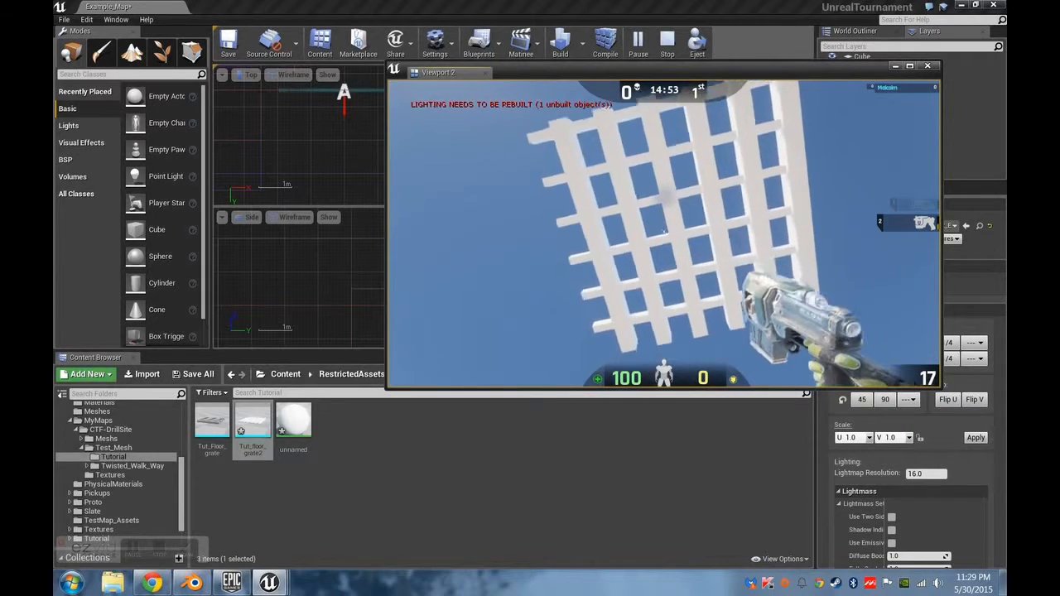
{"action": "left_click", "coordinate": [664, 233]}
{"action": "left_click", "coordinate": [663, 234]}
{"action": "left_click", "coordinate": [664, 233]}
{"action": "left_click", "coordinate": [663, 233]}
{"action": "left_click", "coordinate": [663, 234]}
{"action": "left_click", "coordinate": [663, 233]}
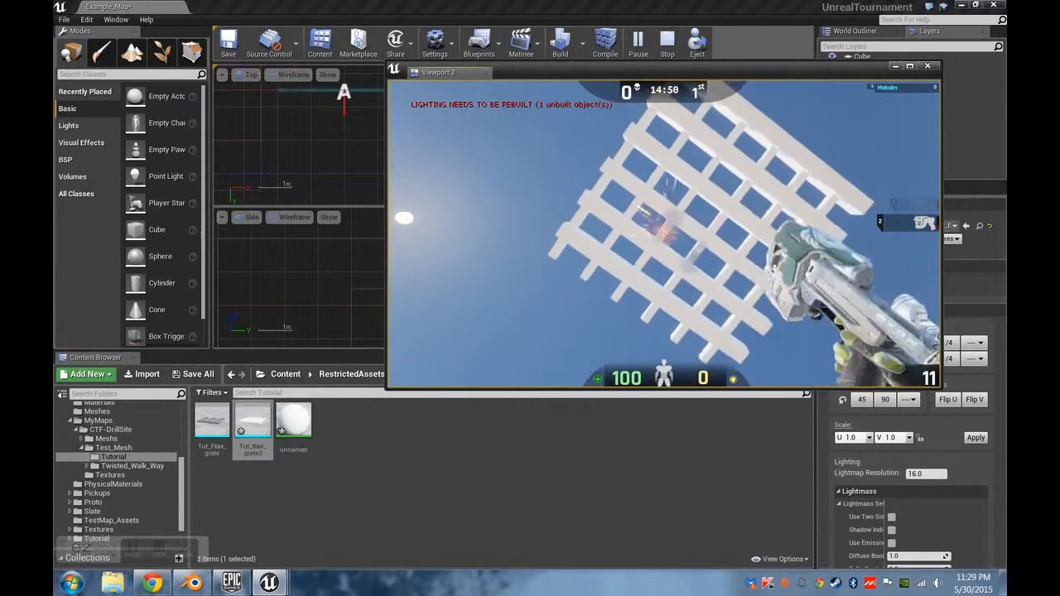
{"action": "left_click", "coordinate": [663, 234]}
{"action": "left_click", "coordinate": [663, 234]}
{"action": "left_click", "coordinate": [663, 233]}
{"action": "left_click", "coordinate": [663, 233]}
{"action": "left_click", "coordinate": [664, 234]}
{"action": "left_click", "coordinate": [664, 233]}
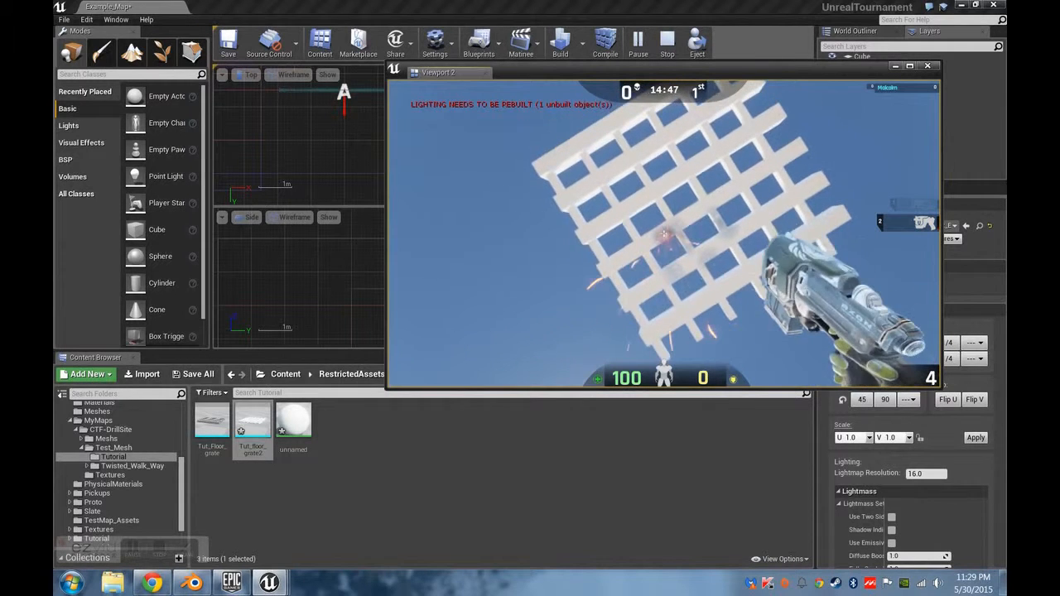
{"action": "left_click", "coordinate": [663, 233]}
{"action": "left_click", "coordinate": [664, 234]}
{"action": "left_click", "coordinate": [663, 233]}
{"action": "left_click", "coordinate": [663, 234]}
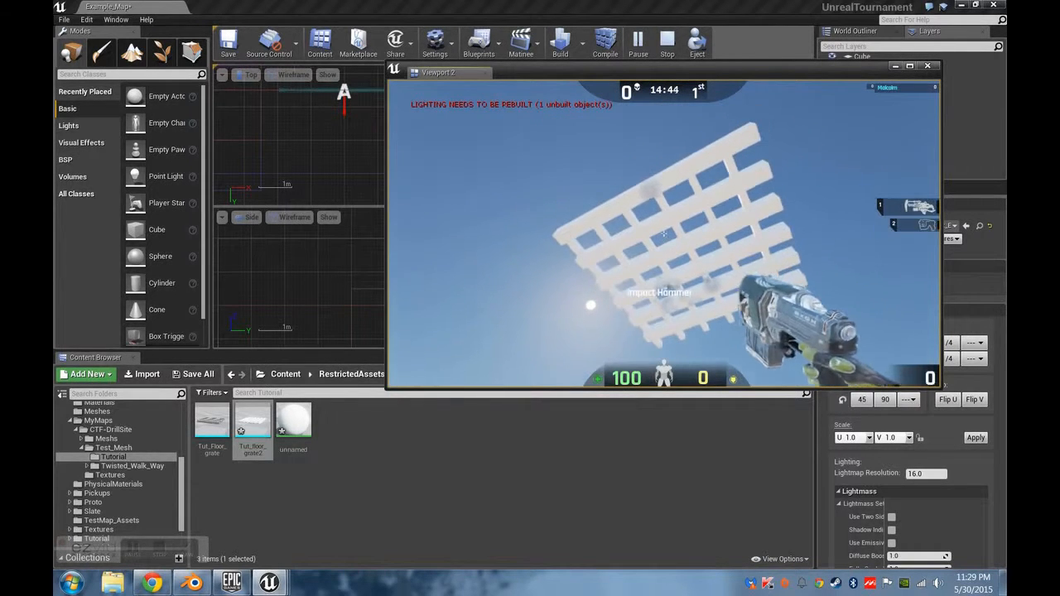
{"action": "left_click", "coordinate": [663, 234]}
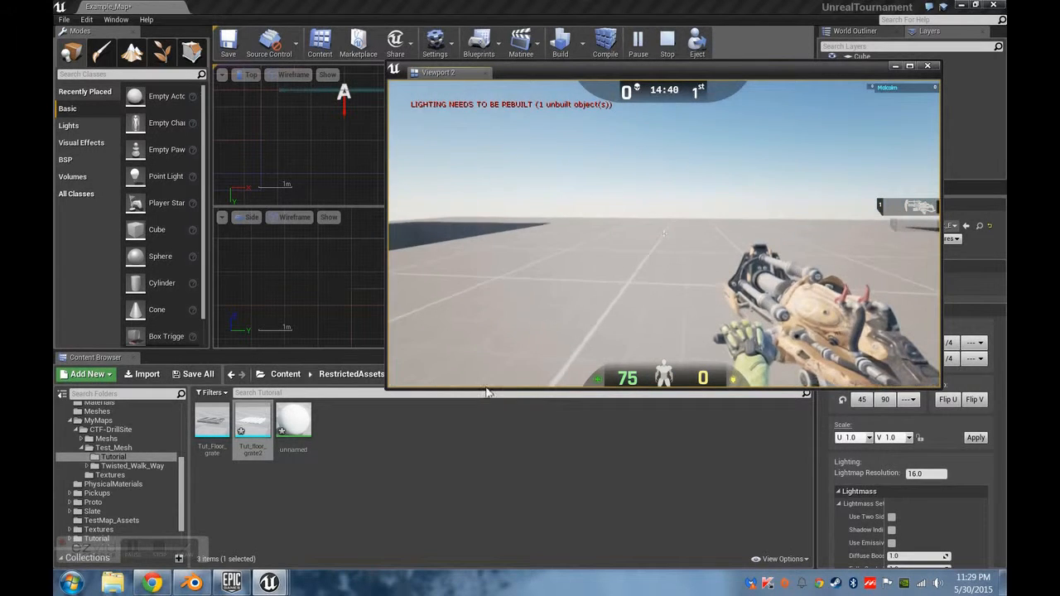
{"action": "key", "text": "Escape"}
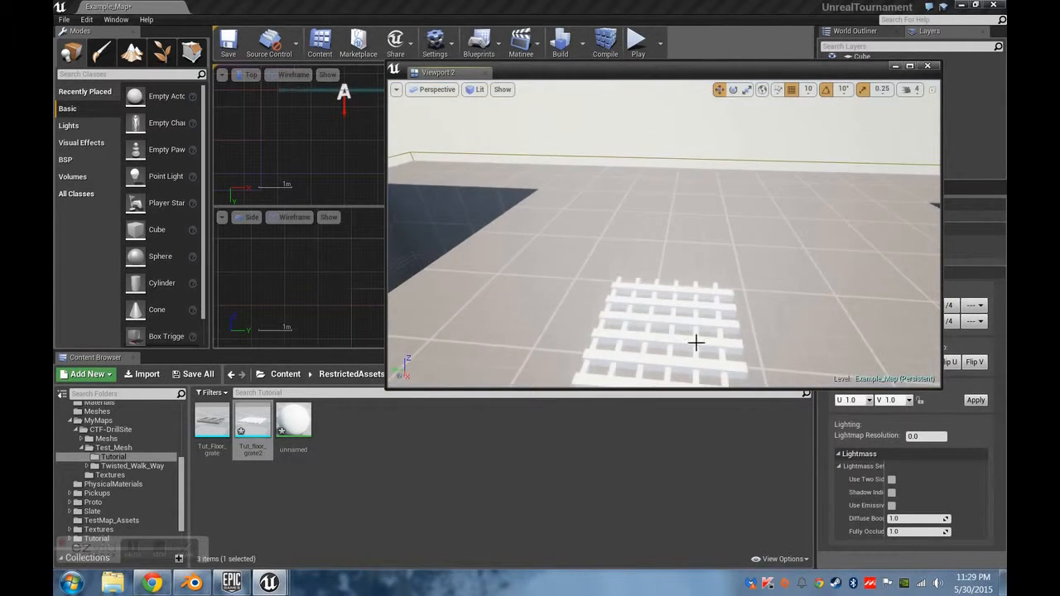
Run a brief play test starting from on top of the floor grate and stop it.
{"action": "right_click", "coordinate": [689, 311]}
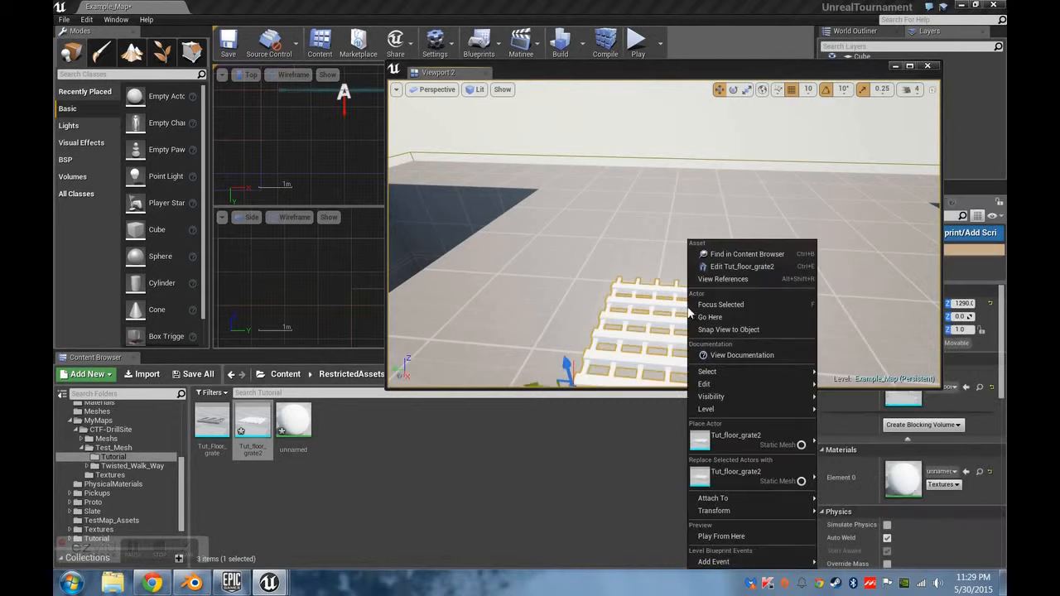
{"action": "left_click", "coordinate": [730, 535]}
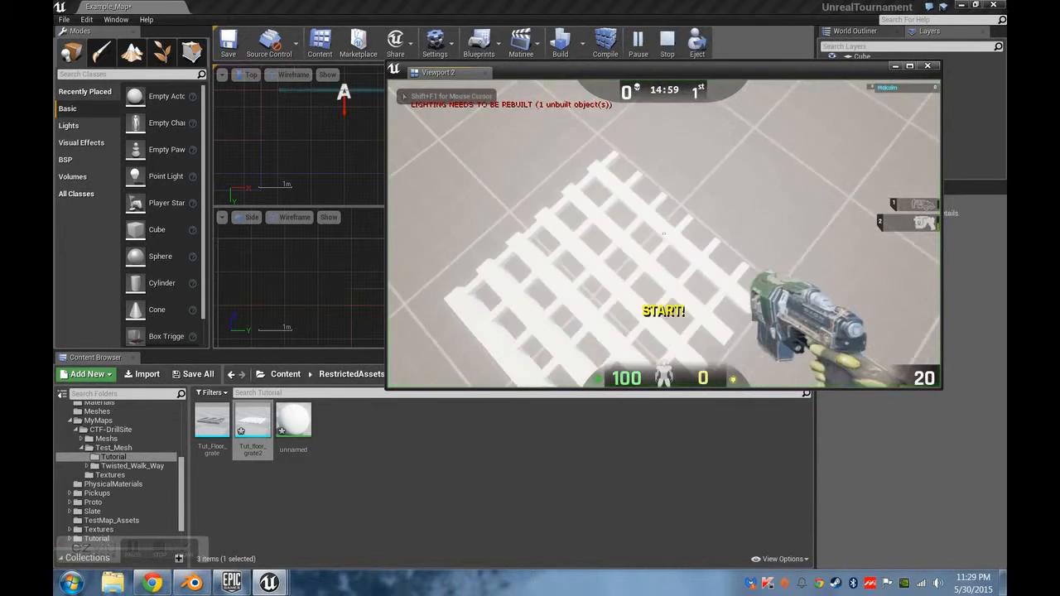
{"action": "key", "text": "Escape"}
Duplicate the floor grate and move the copy alongside the original, to X -400, Y 2010, Z 1290.
{"action": "right_click_drag", "start_coordinate": [736, 193], "coordinate": [804, 235]}
{"action": "right_click_drag", "start_coordinate": [801, 191], "coordinate": [621, 236]}
{"action": "right_click_drag", "start_coordinate": [808, 270], "coordinate": [840, 237]}
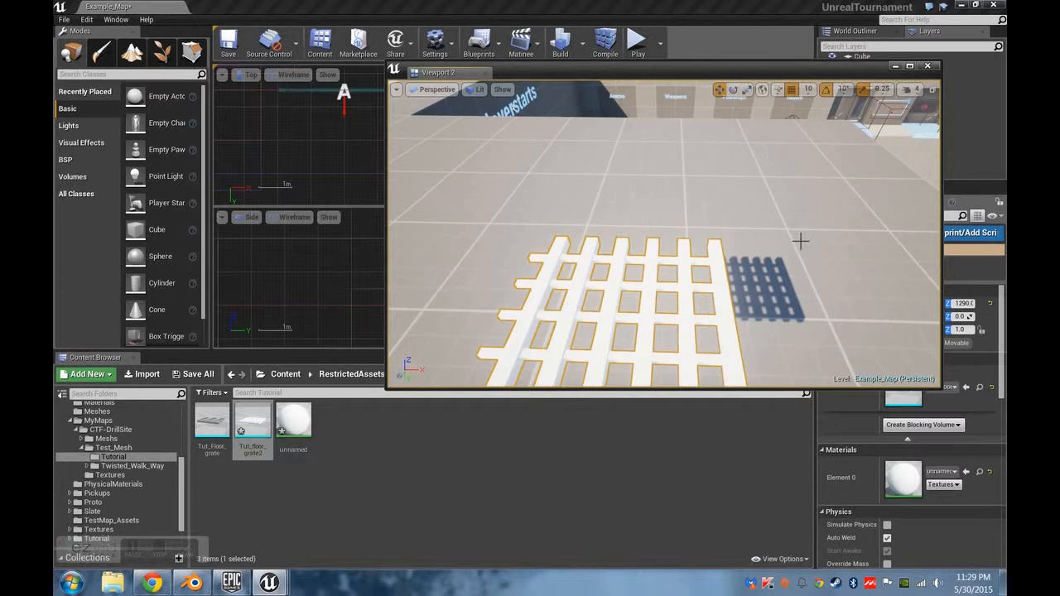
{"action": "key", "text": "ctrl+w"}
{"action": "right_click_drag", "start_coordinate": [746, 249], "coordinate": [758, 302]}
{"action": "left_click_drag", "start_coordinate": [797, 233], "coordinate": [663, 249]}
{"action": "right_click_drag", "start_coordinate": [790, 239], "coordinate": [555, 273]}
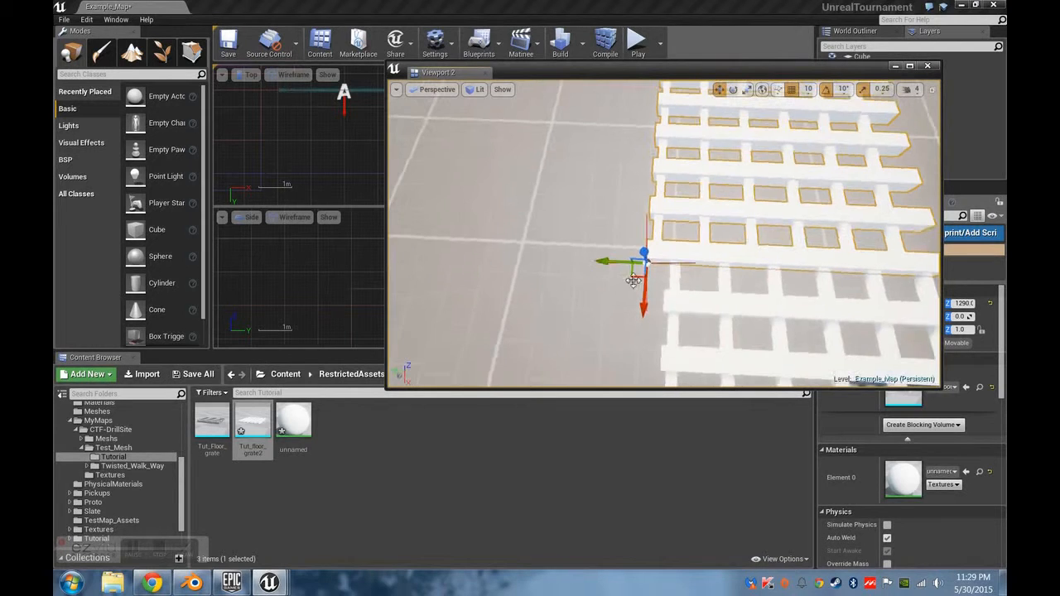
{"action": "left_click_drag", "start_coordinate": [608, 269], "coordinate": [627, 267]}
{"action": "right_click_drag", "start_coordinate": [627, 267], "coordinate": [608, 249]}
Uncover the orthographic views, focus on the duplicated grate and measure its corner-to-corner diagonal in the top view.
{"action": "left_click_drag", "start_coordinate": [622, 70], "coordinate": [617, 362]}
{"action": "key", "text": "f"}
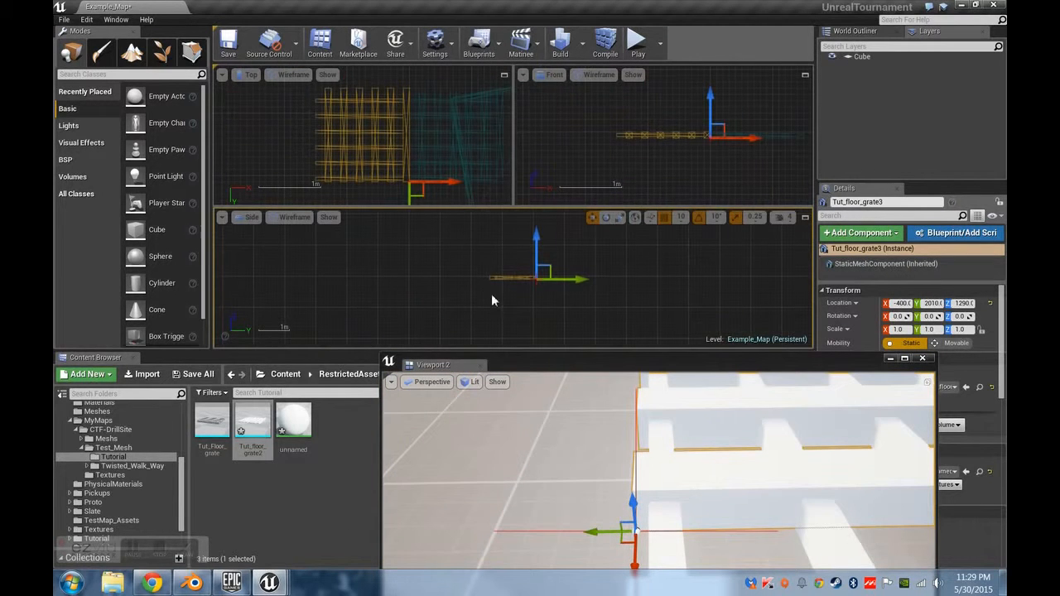
{"action": "scroll", "coordinate": [403, 149], "scroll_direction": "up", "scroll_amount": 5}
{"action": "scroll", "coordinate": [398, 121], "scroll_direction": "down", "scroll_amount": 3}
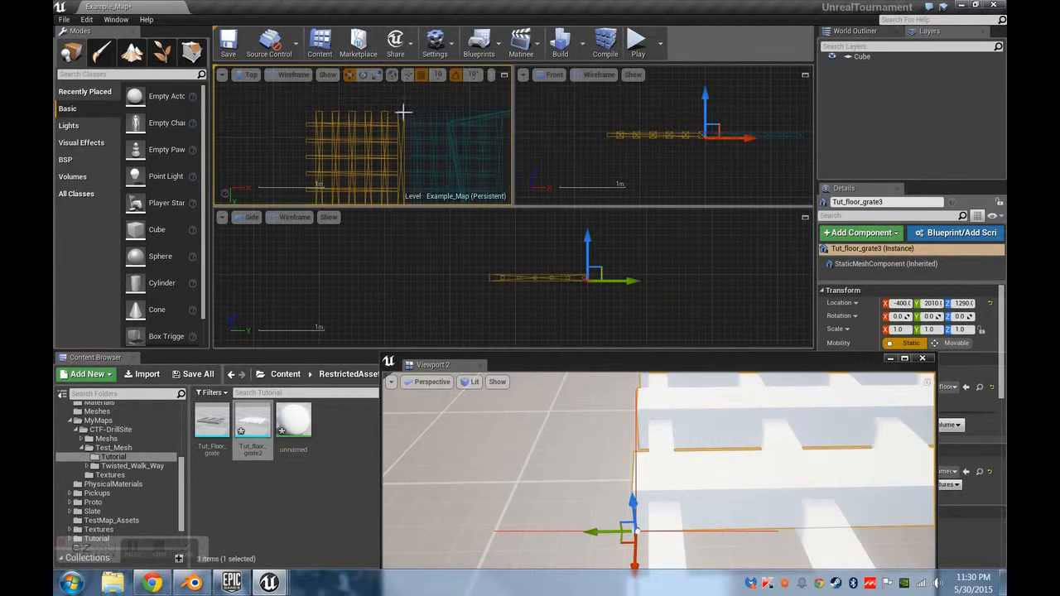
{"action": "mouse_move", "coordinate": [321, 122]}
{"action": "middle_mouse_down"}
{"action": "mouse_move", "coordinate": [300, 124]}
{"action": "mouse_move", "coordinate": [308, 116]}
{"action": "middle_mouse_up"}
{"action": "mouse_move", "coordinate": [336, 149]}
{"action": "right_mouse_down"}
{"action": "mouse_move", "coordinate": [369, 102]}
{"action": "mouse_move", "coordinate": [333, 127]}
{"action": "right_mouse_up"}
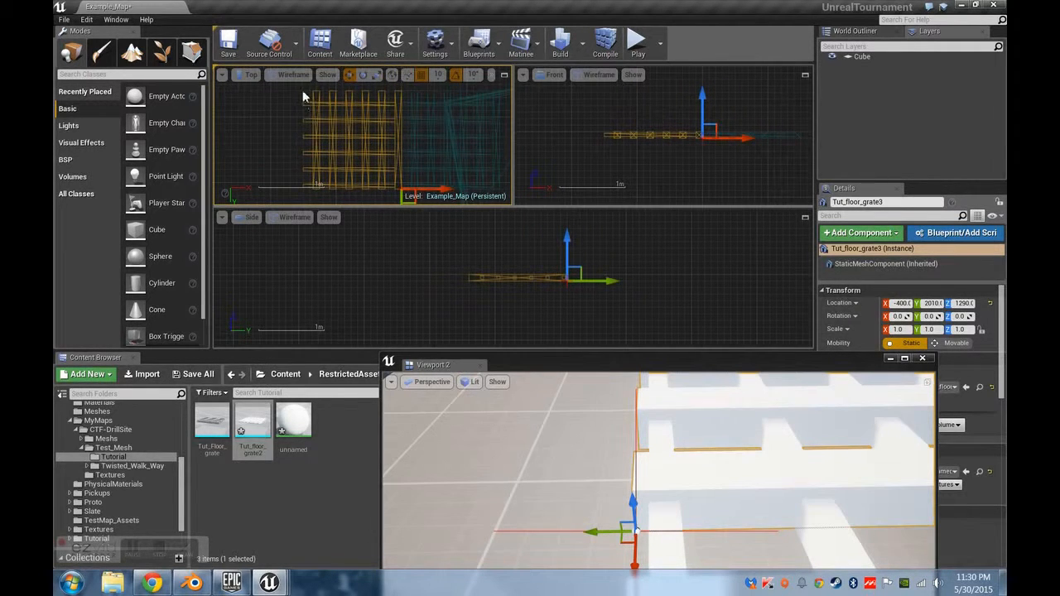
{"action": "middle_click_drag", "start_coordinate": [307, 125], "coordinate": [401, 195]}
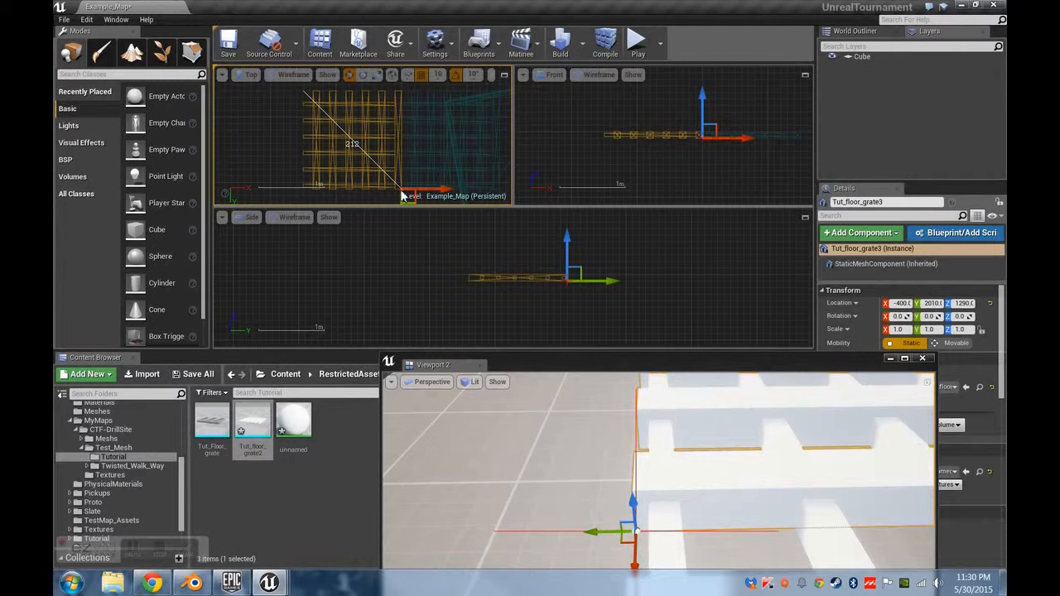
Select both floor grates and move them together in the top view to Y 1950.
{"action": "middle_click_drag", "start_coordinate": [401, 196], "coordinate": [404, 192]}
{"action": "right_click_drag", "start_coordinate": [435, 139], "coordinate": [347, 143]}
{"action": "scroll", "coordinate": [346, 143], "scroll_direction": "down", "scroll_amount": 2}
{"action": "left_click", "coordinate": [331, 165]}
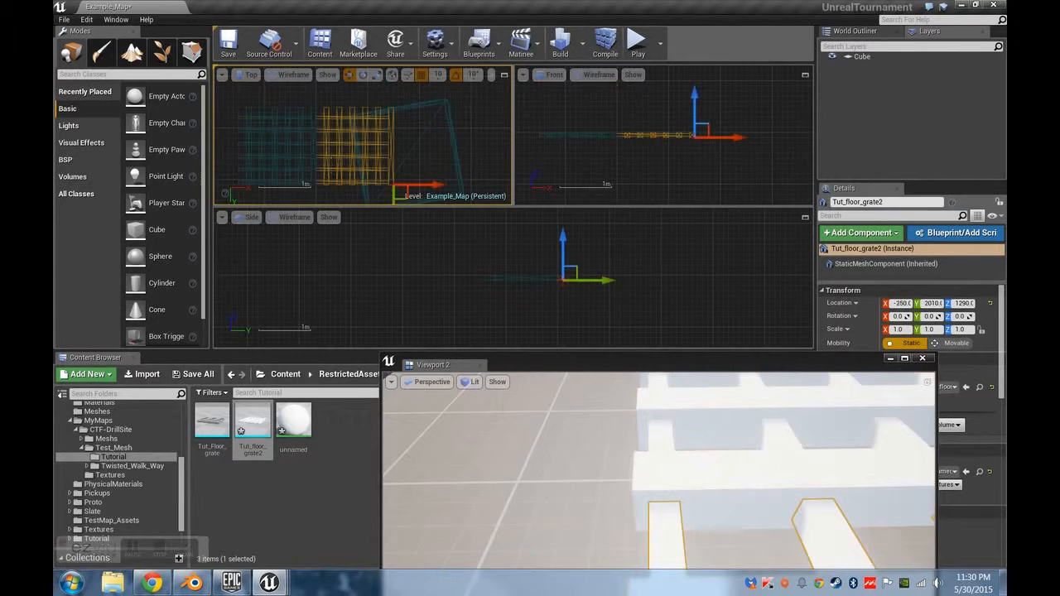
{"action": "left_click", "coordinate": [308, 167], "text": "ctrl"}
{"action": "left_click_drag", "start_coordinate": [327, 194], "coordinate": [275, 165]}
{"action": "right_click_drag", "start_coordinate": [579, 497], "coordinate": [630, 472]}
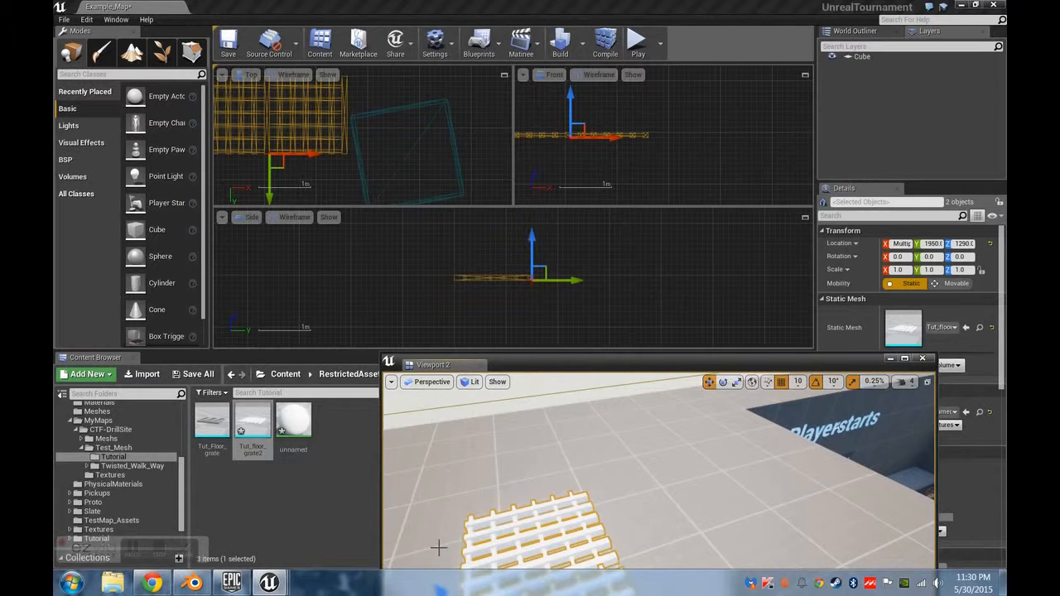
{"action": "middle_click_drag", "start_coordinate": [448, 232], "coordinate": [622, 338]}
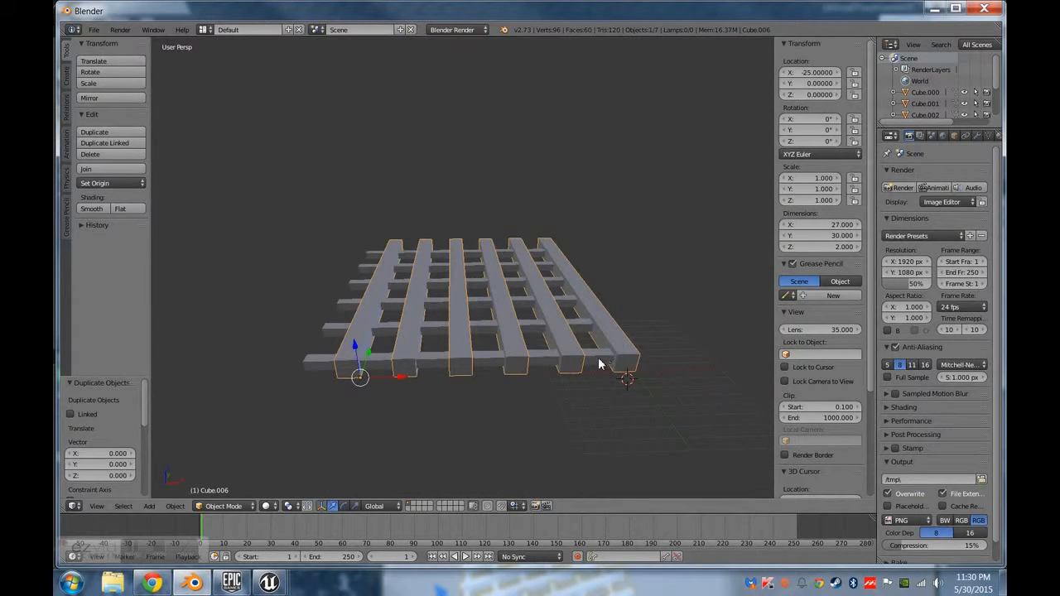
Switch to Blender, select all the grate's parts with the thin cross bar at Y 10 active, and join them into one object.
{"action": "key", "text": "a"}
{"action": "key", "text": "a"}
{"action": "key", "text": "space"}
{"action": "key", "text": "Escape"}
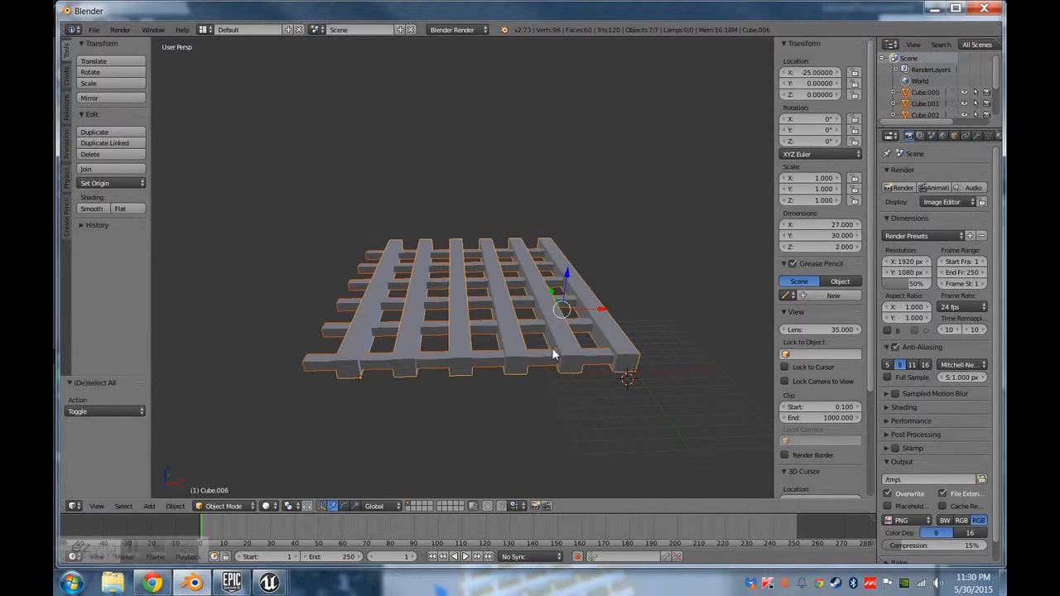
{"action": "middle_click_drag", "start_coordinate": [555, 350], "coordinate": [490, 398]}
{"action": "right_click", "coordinate": [492, 394]}
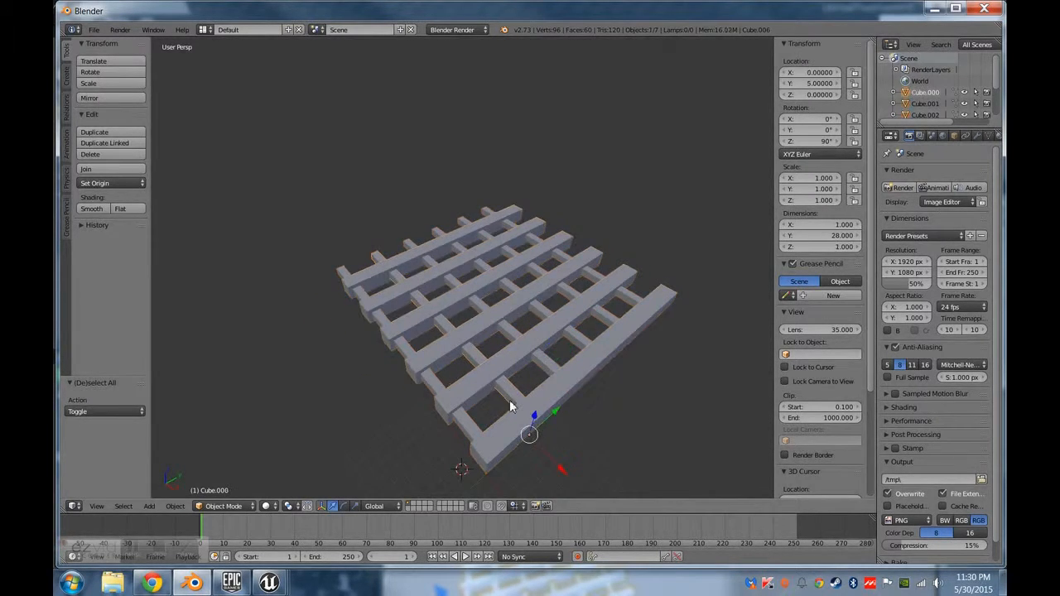
{"action": "right_click", "coordinate": [456, 414]}
{"action": "right_click", "coordinate": [466, 431]}
{"action": "right_click", "coordinate": [540, 362]}
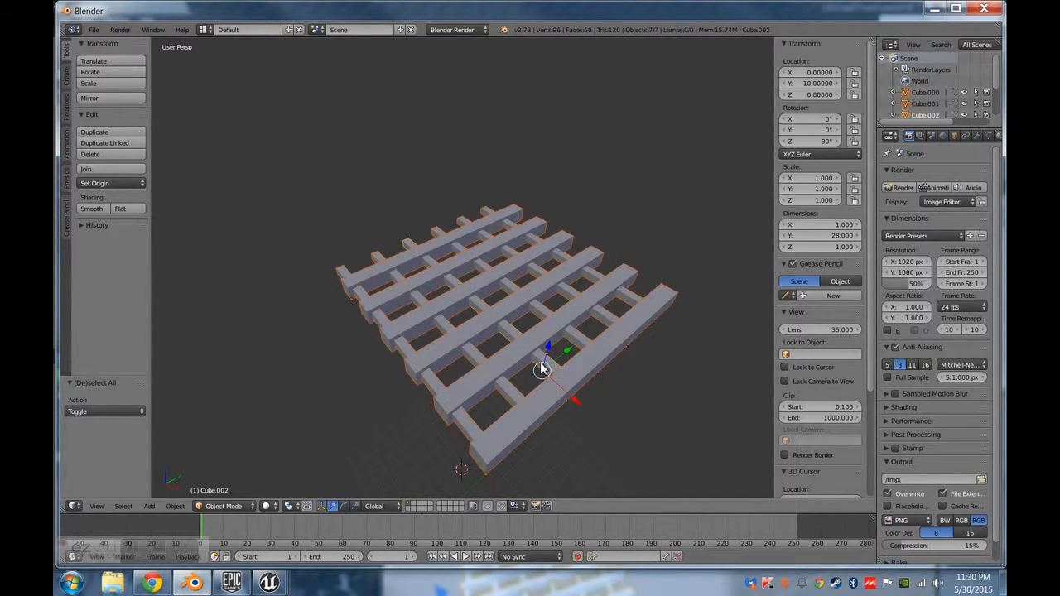
{"action": "key", "text": "space"}
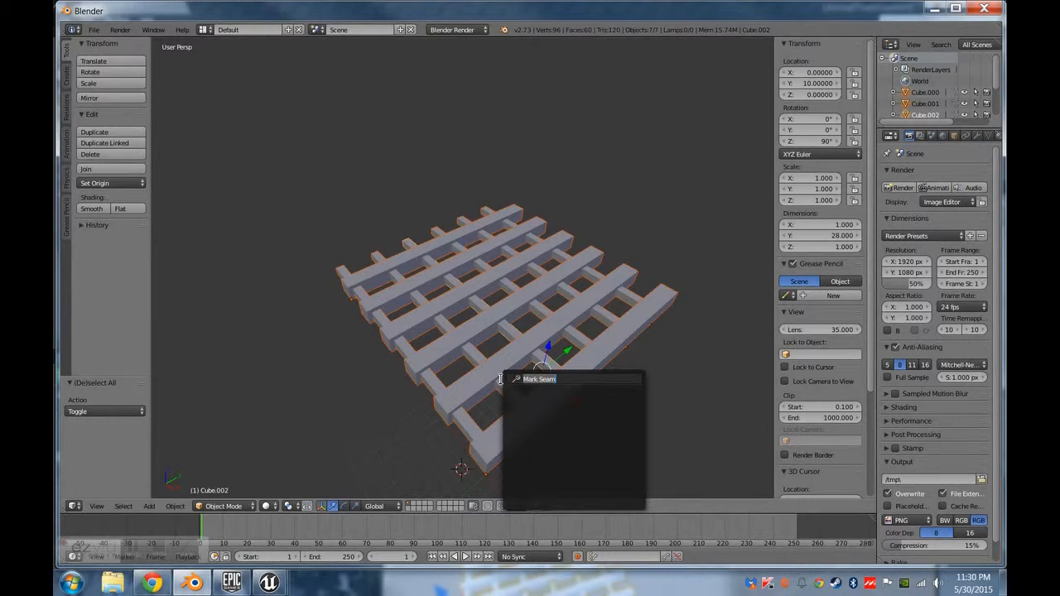
{"action": "type", "text": "join"}
{"action": "key", "text": "Escape"}
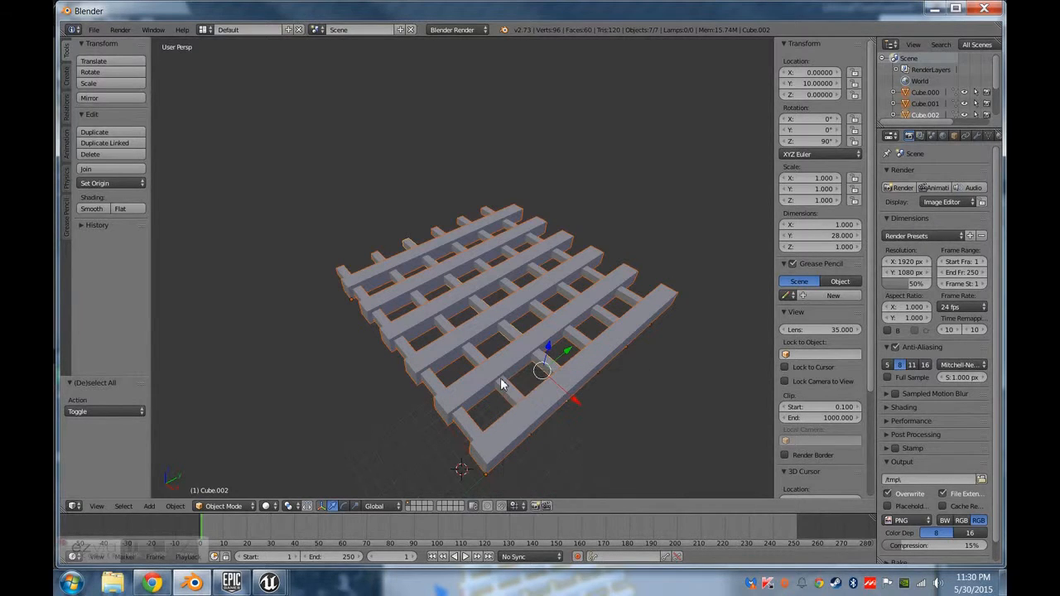
{"action": "key", "text": "ctrl+j"}
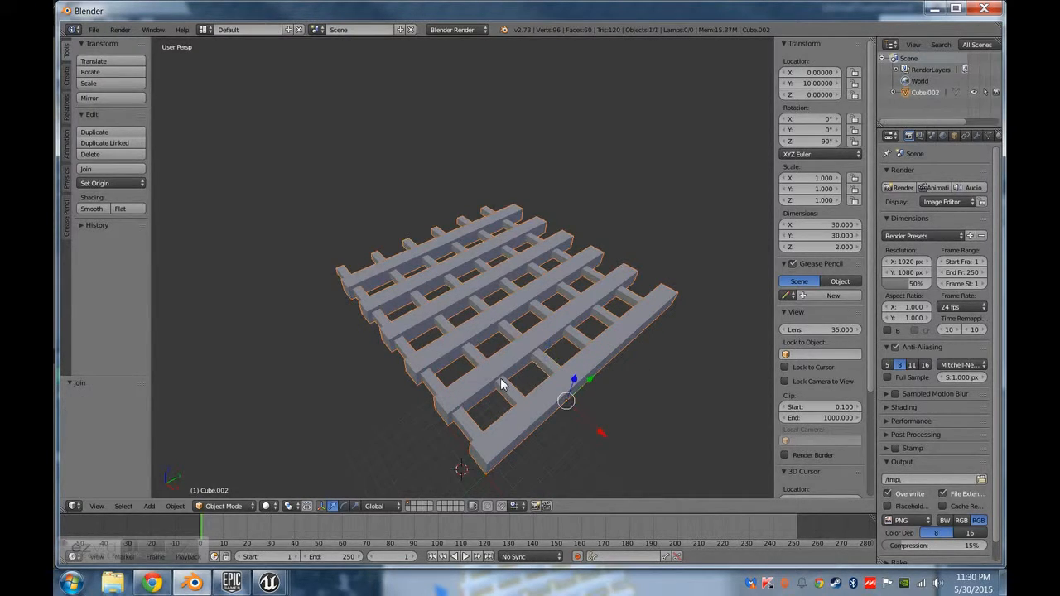
Enter Edit Mode on the joined grate and switch to face selection.
{"action": "middle_click_drag", "start_coordinate": [552, 391], "coordinate": [242, 309]}
{"action": "key", "text": "Tab"}
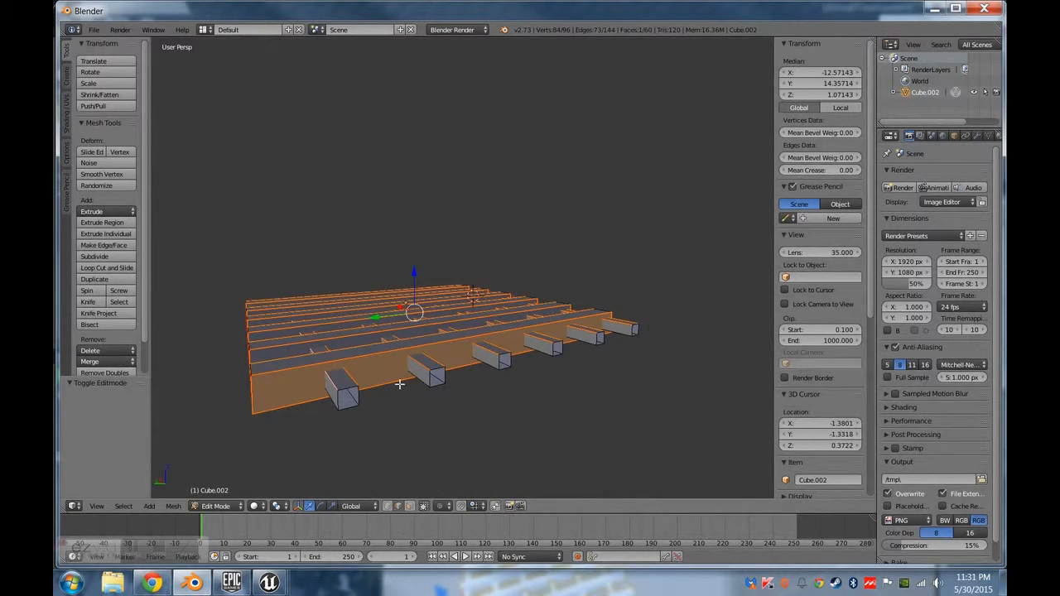
{"action": "middle_click_drag", "start_coordinate": [330, 321], "coordinate": [613, 322]}
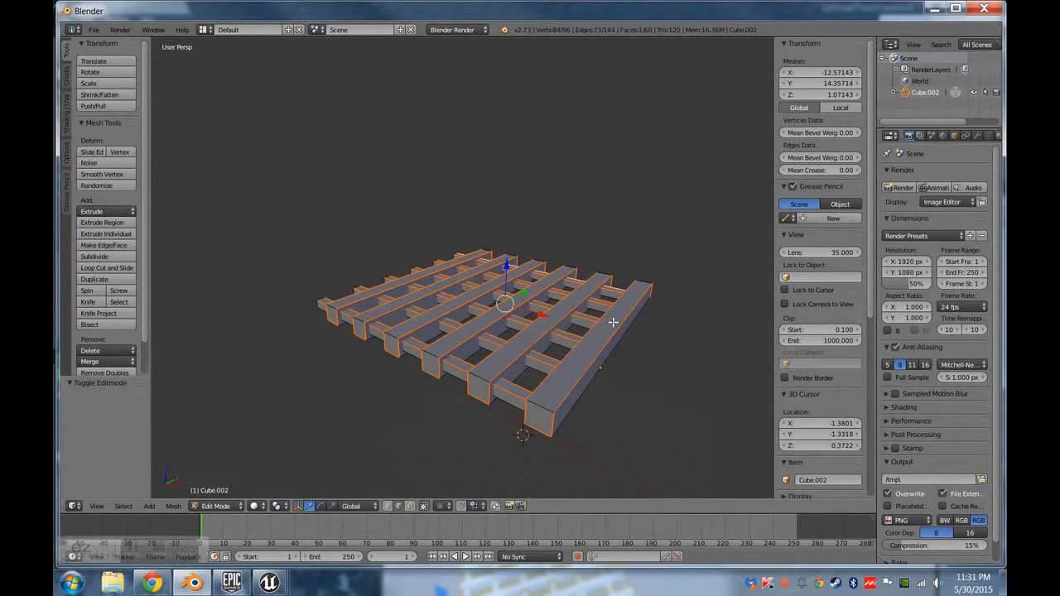
{"action": "middle_click_drag", "start_coordinate": [465, 358], "coordinate": [385, 321]}
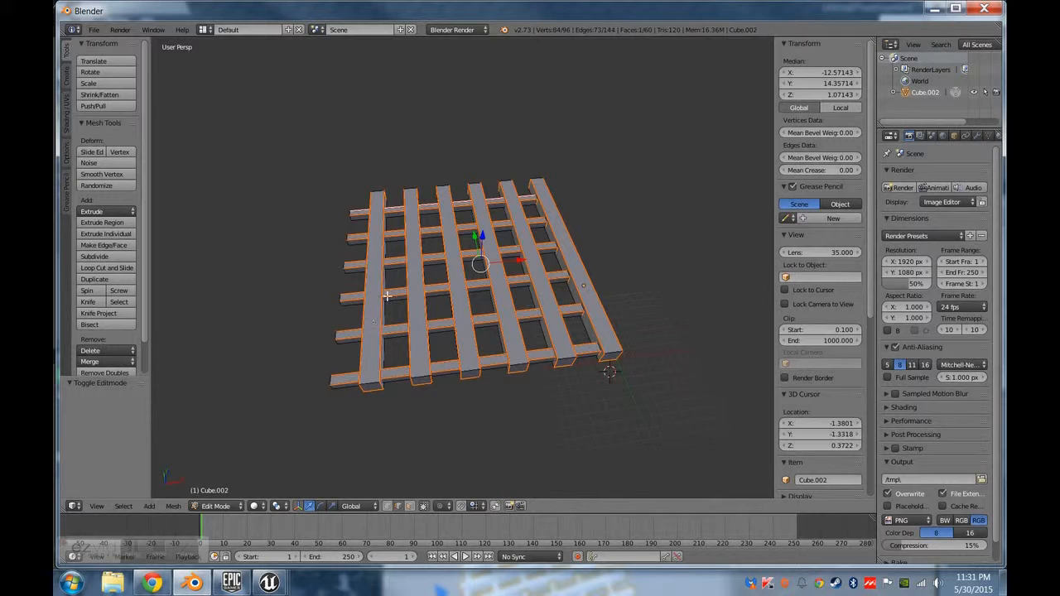
{"action": "right_click", "coordinate": [369, 347]}
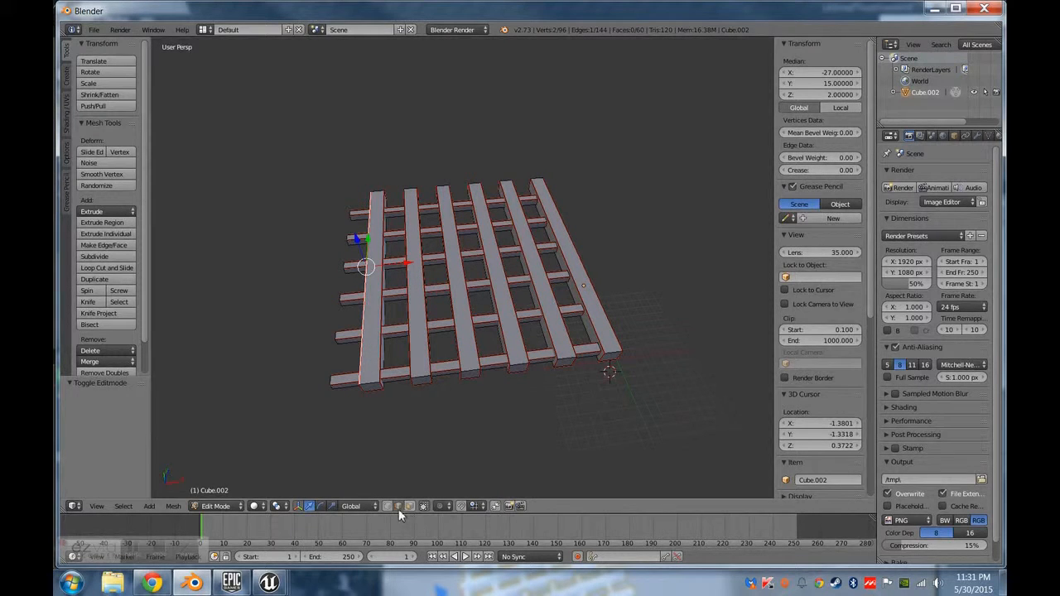
{"action": "left_click", "coordinate": [409, 508]}
Select all six faces of the outermost thick bar at the grate's far X end and separate the selection into its own object.
{"action": "right_click", "coordinate": [374, 354]}
{"action": "middle_click_drag", "start_coordinate": [387, 402], "coordinate": [402, 351]}
{"action": "right_click", "coordinate": [368, 384], "text": "shift"}
{"action": "middle_click_drag", "start_coordinate": [369, 383], "coordinate": [477, 351]}
{"action": "left_click", "coordinate": [431, 314]}
{"action": "right_click", "coordinate": [425, 320], "text": "shift"}
{"action": "scroll", "coordinate": [478, 350], "scroll_direction": "up", "scroll_amount": 1}
{"action": "right_click", "coordinate": [478, 265], "text": "shift"}
{"action": "middle_click_drag", "start_coordinate": [620, 302], "coordinate": [618, 509]}
{"action": "right_click", "coordinate": [619, 484], "text": "shift"}
{"action": "middle_click_drag", "start_coordinate": [682, 320], "coordinate": [495, 321]}
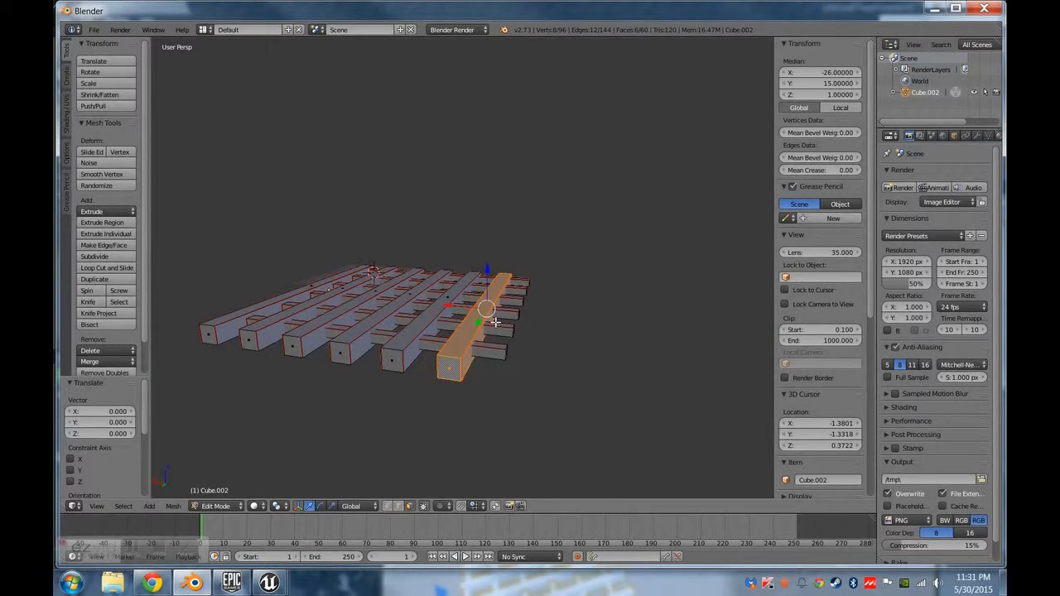
{"action": "key", "text": "p"}
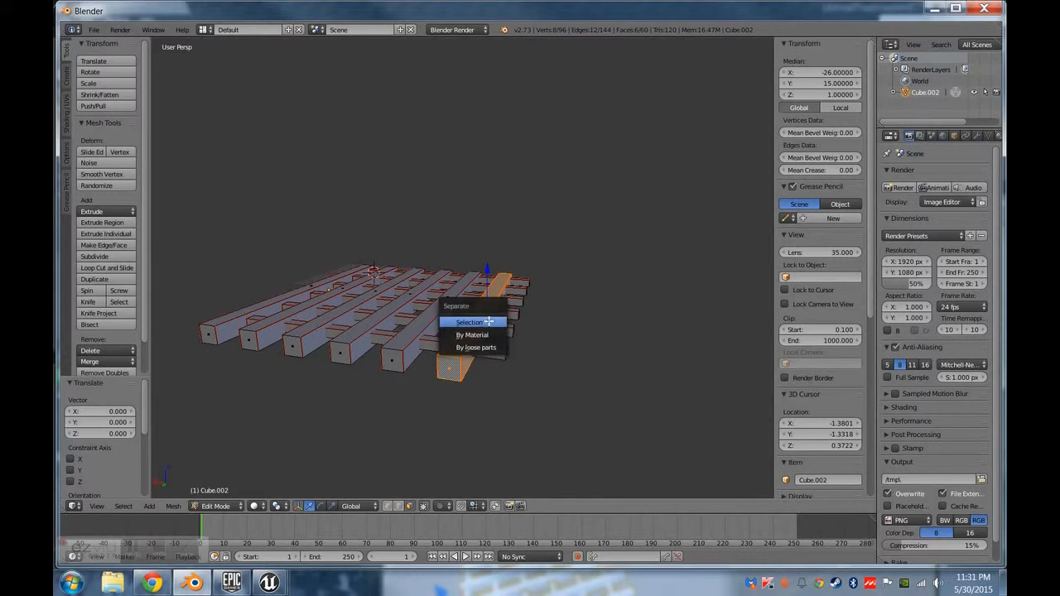
{"action": "left_click", "coordinate": [489, 322]}
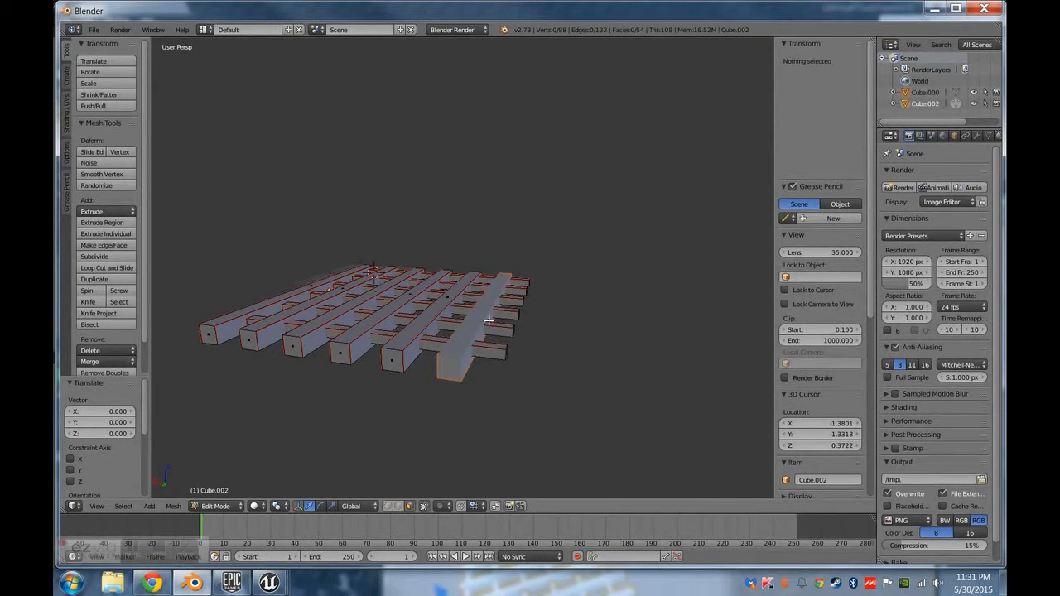
Return to Object Mode, select the separated bar and move it along X by about -0.943.
{"action": "key", "text": "Tab"}
{"action": "right_click", "coordinate": [478, 321]}
{"action": "middle_click_drag", "start_coordinate": [494, 353], "coordinate": [524, 393]}
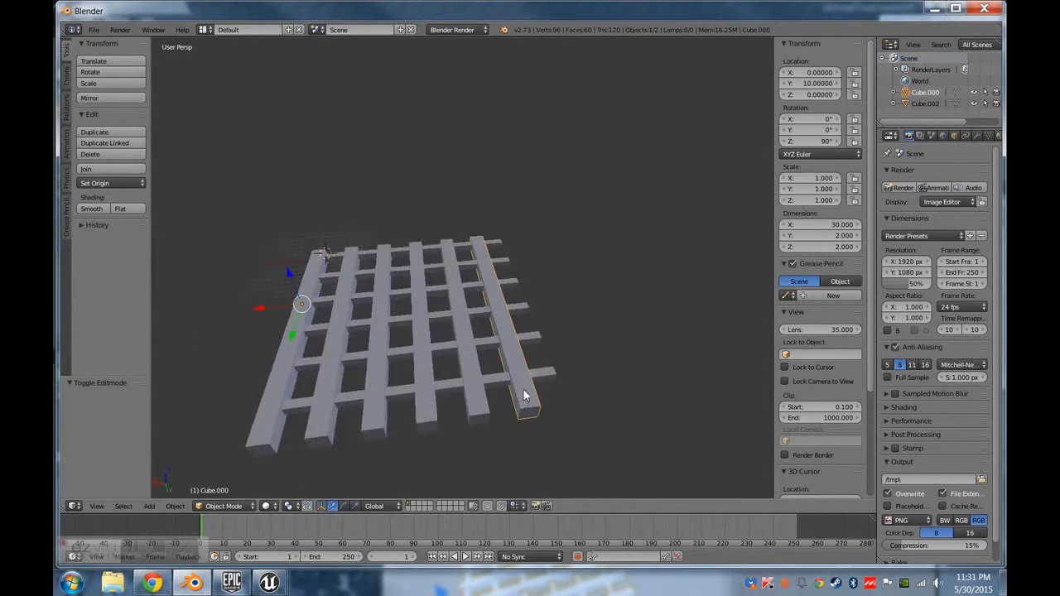
{"action": "middle_click_drag", "start_coordinate": [308, 293], "coordinate": [372, 472]}
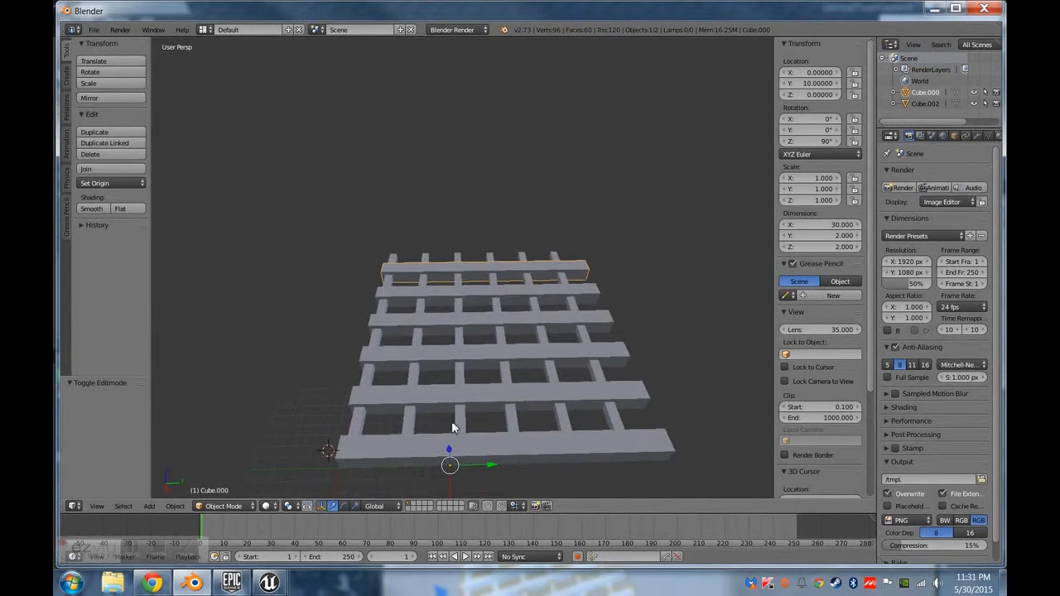
{"action": "middle_click_drag", "start_coordinate": [454, 426], "coordinate": [539, 450]}
{"action": "middle_click_drag", "start_coordinate": [498, 368], "coordinate": [409, 284]}
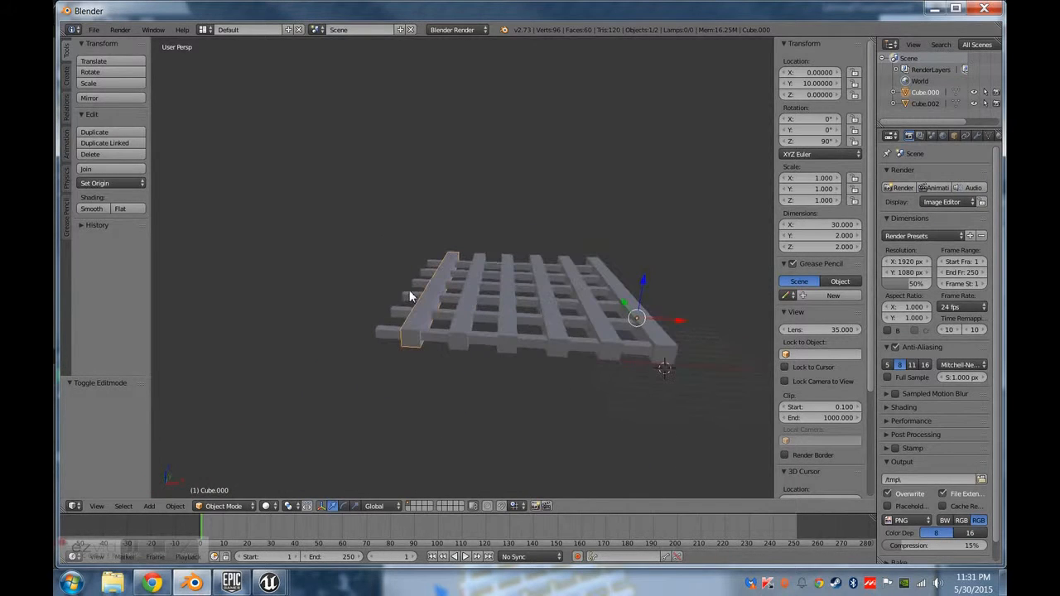
{"action": "key", "text": "g"}
{"action": "key", "text": "x"}
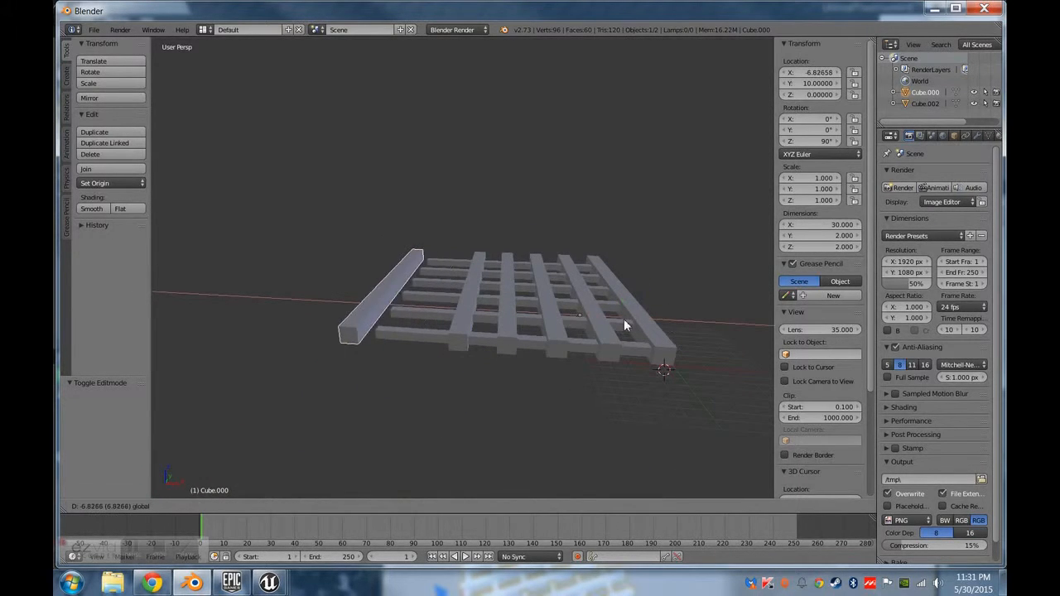
{"action": "left_click", "coordinate": [673, 331]}
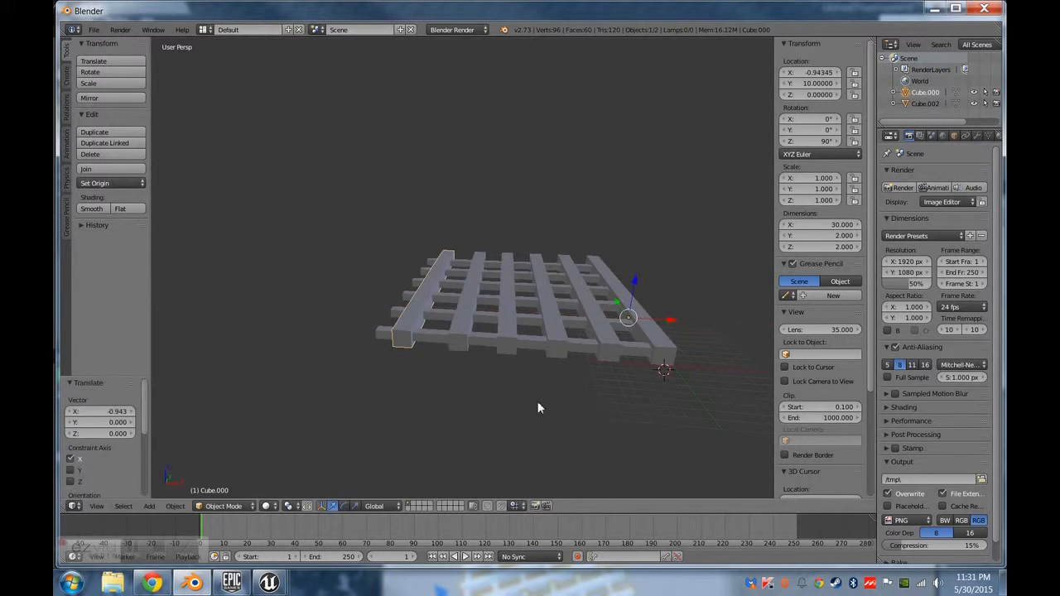
Revert the bar's shift and restore the grate as a single object with the bar included.
{"action": "right_click", "coordinate": [518, 364], "text": "shift"}
{"action": "middle_click_drag", "start_coordinate": [494, 348], "coordinate": [533, 310]}
{"action": "key", "text": "ctrl+j"}
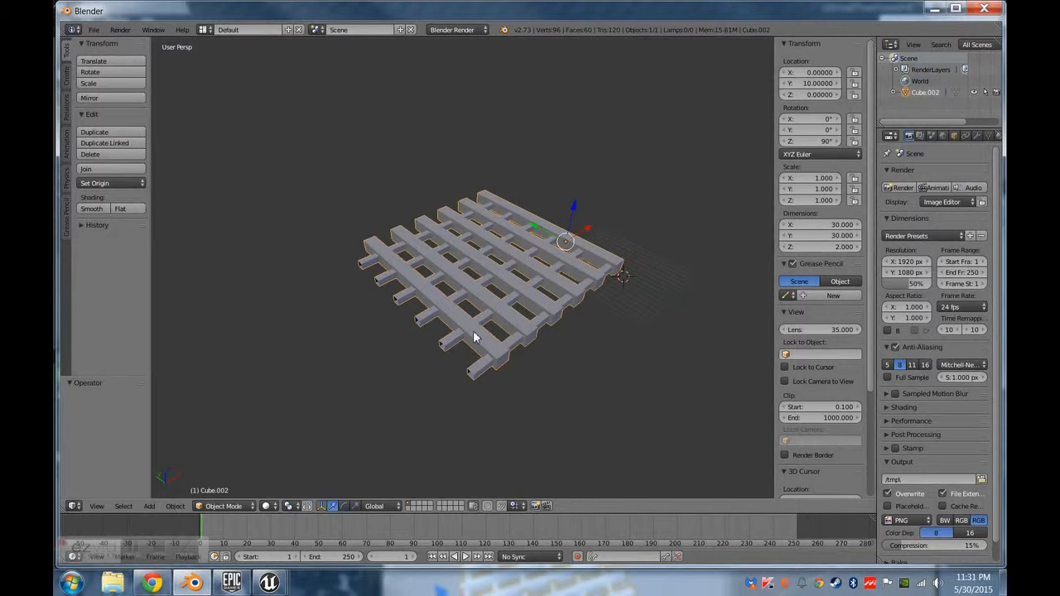
Select the entire grate mesh in Edit Mode and unwrap it with the standard Unwrap.
{"action": "middle_click_drag", "start_coordinate": [435, 357], "coordinate": [463, 304]}
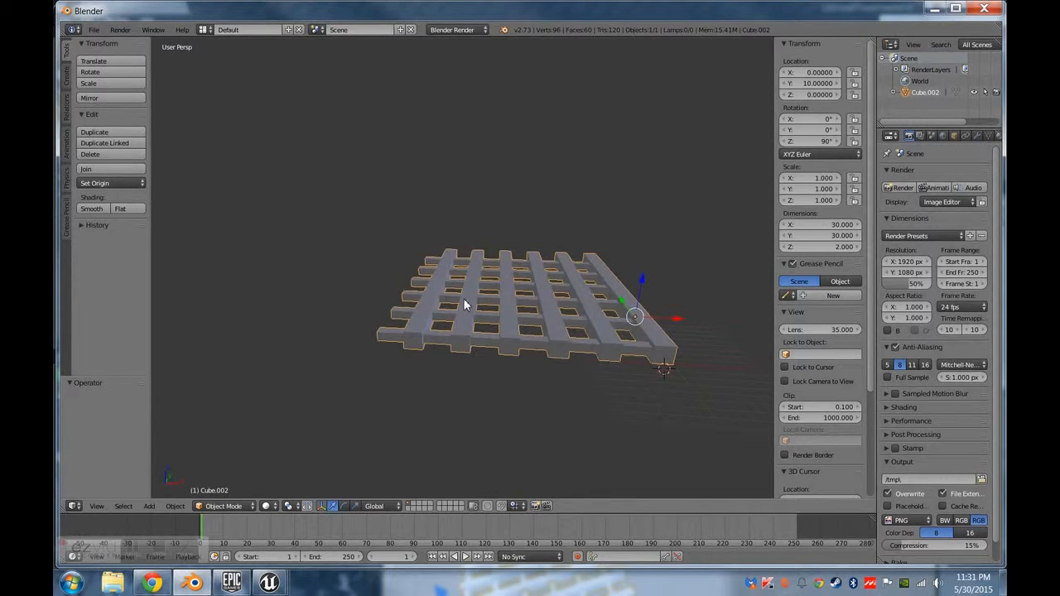
{"action": "key", "text": "Tab"}
{"action": "key", "text": "a"}
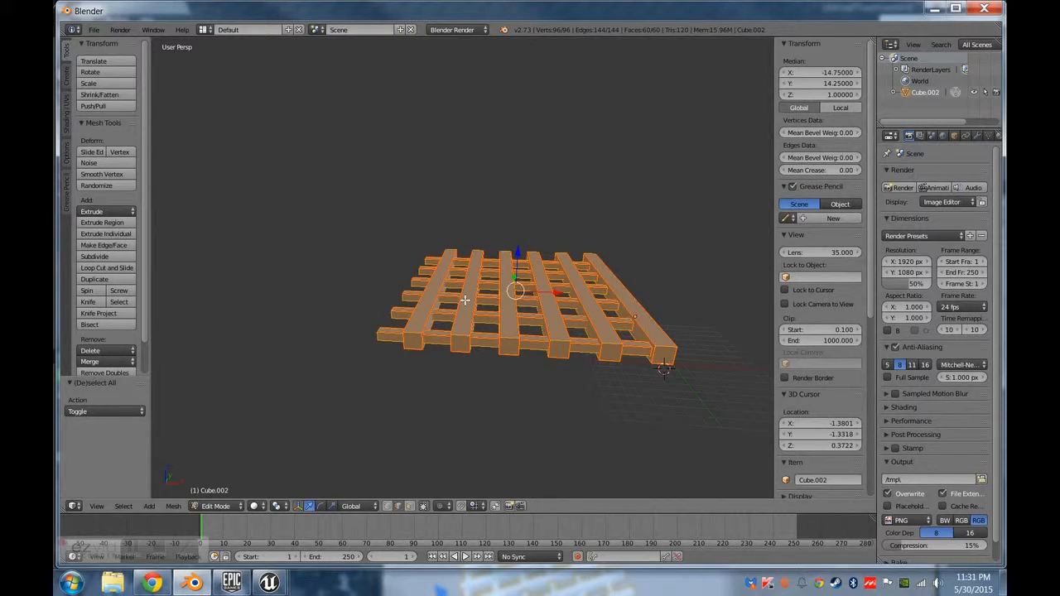
{"action": "key", "text": "u"}
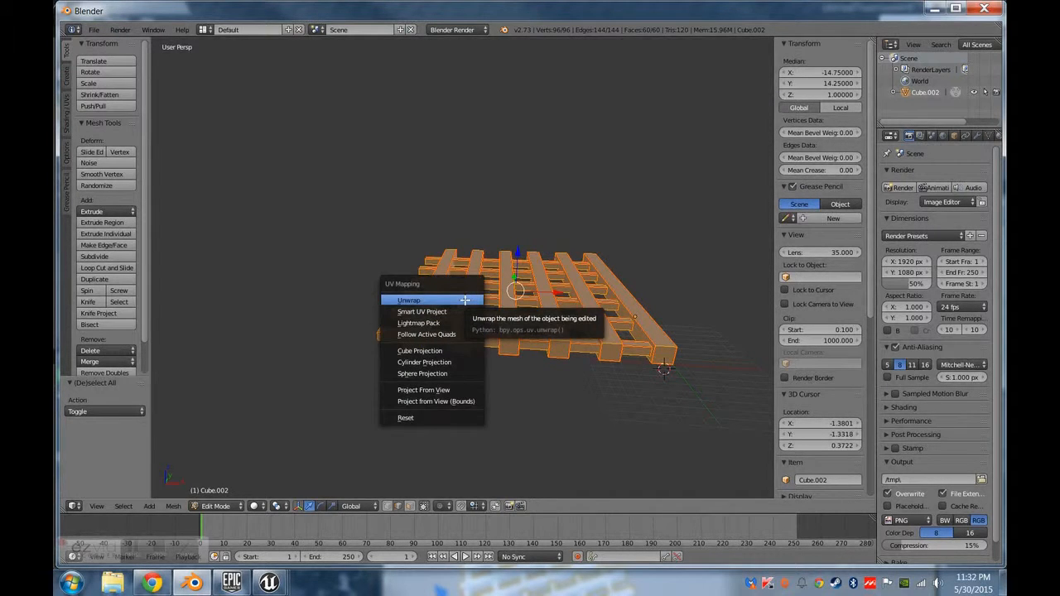
{"action": "left_click", "coordinate": [464, 301]}
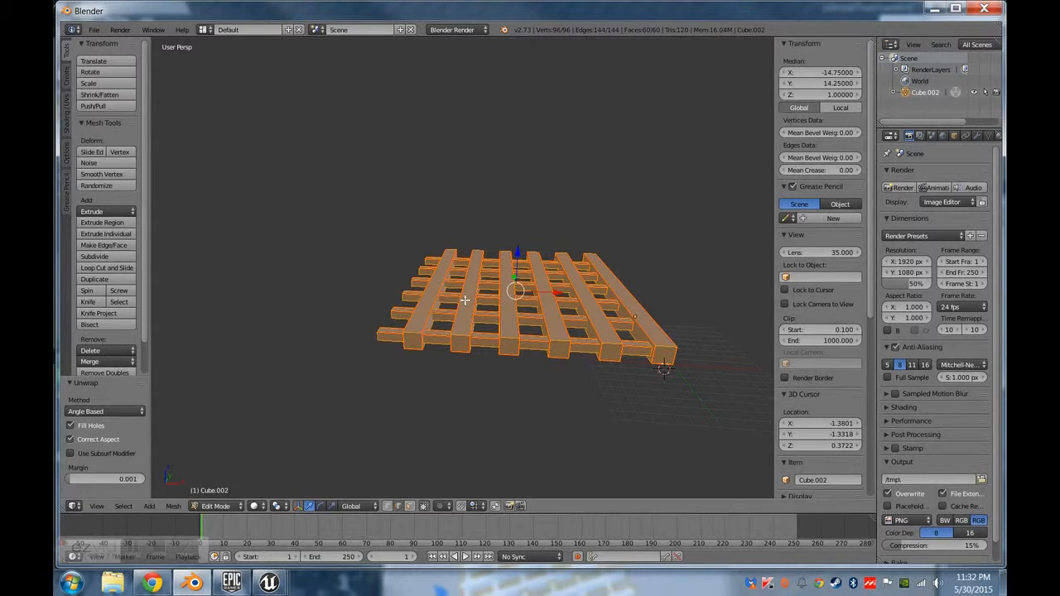
Apply Smart UV Project to the grate with an island margin of 0.10 and inspect the resulting UV layout.
{"action": "key", "text": "u"}
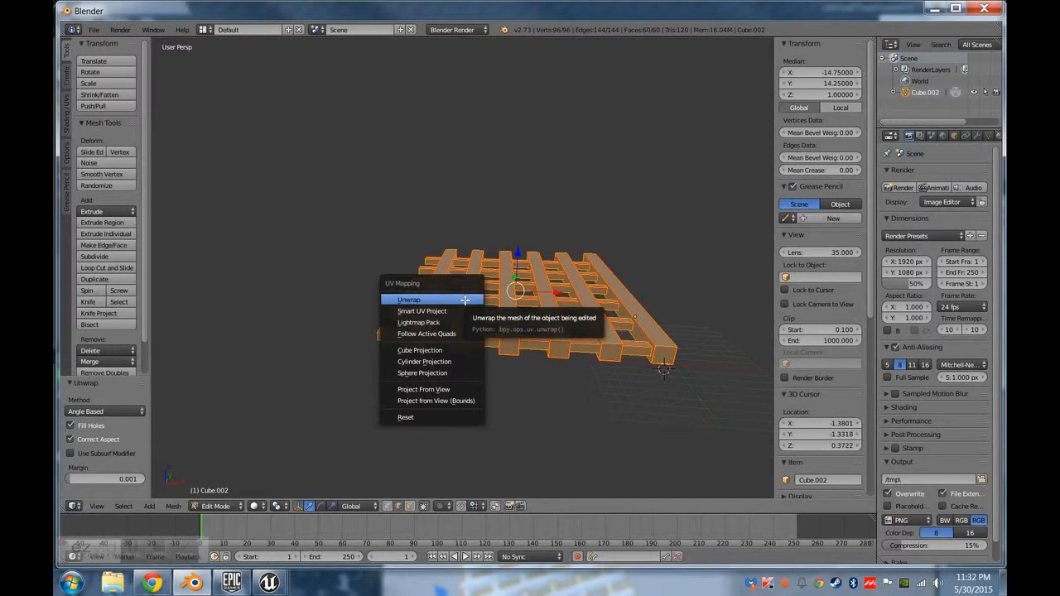
{"action": "key", "text": "s"}
{"action": "left_click", "coordinate": [527, 329]}
{"action": "key", "text": "BackSpace"}
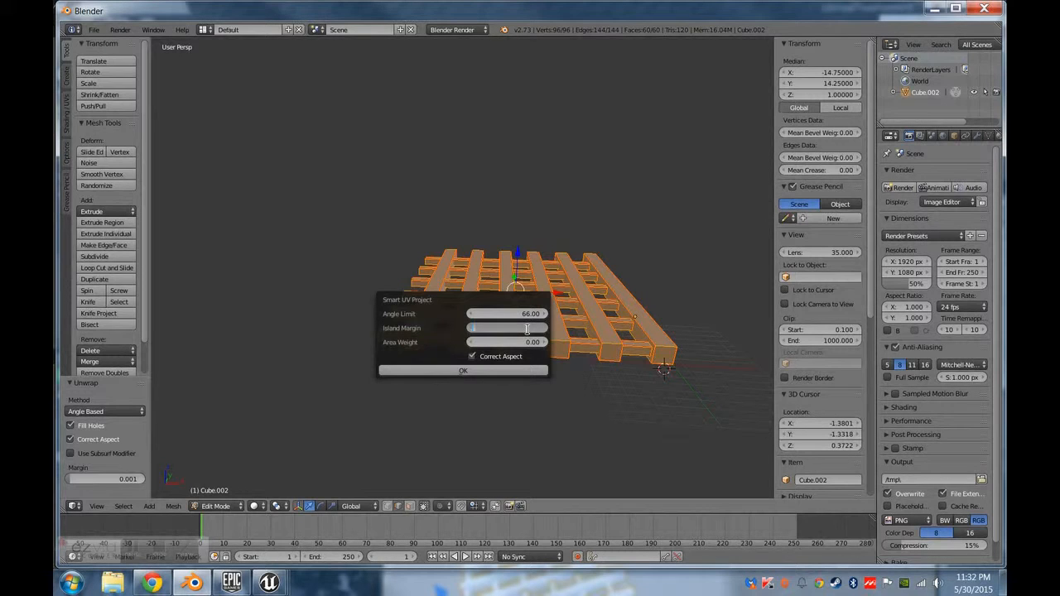
{"action": "type", "text": ".1"}
{"action": "key", "text": "Return"}
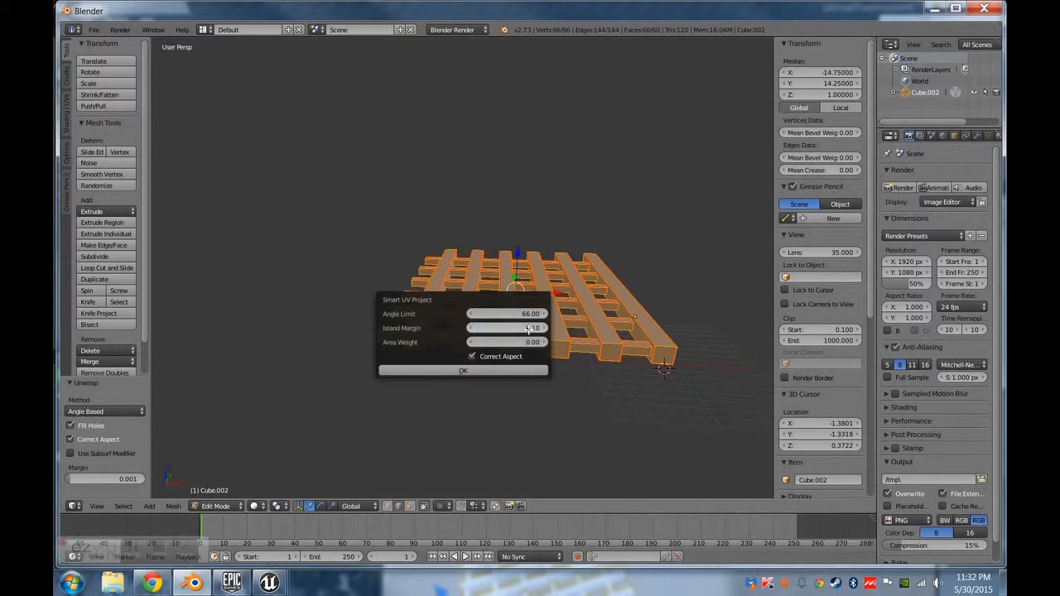
{"action": "left_click", "coordinate": [456, 372]}
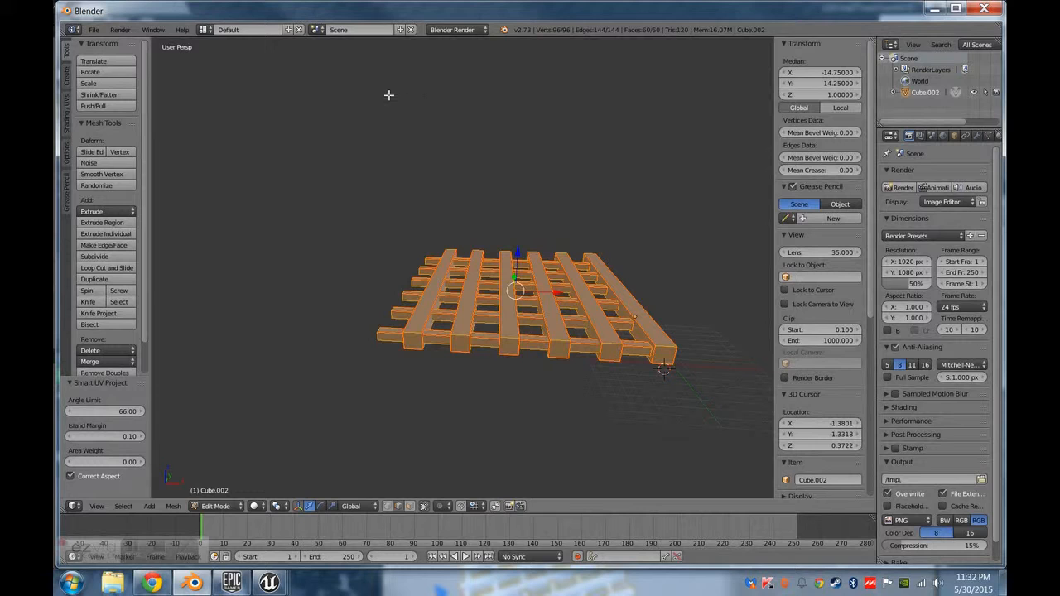
{"action": "key", "text": "shift+F10"}
{"action": "scroll", "coordinate": [464, 336], "scroll_direction": "up", "scroll_amount": 3}
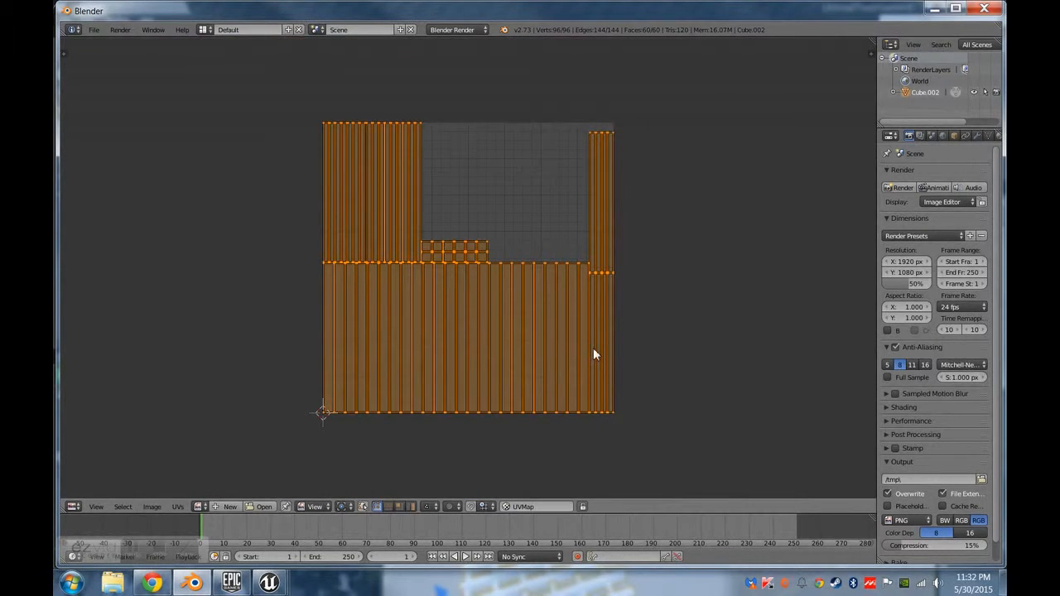
{"action": "key", "text": "shift+F5"}
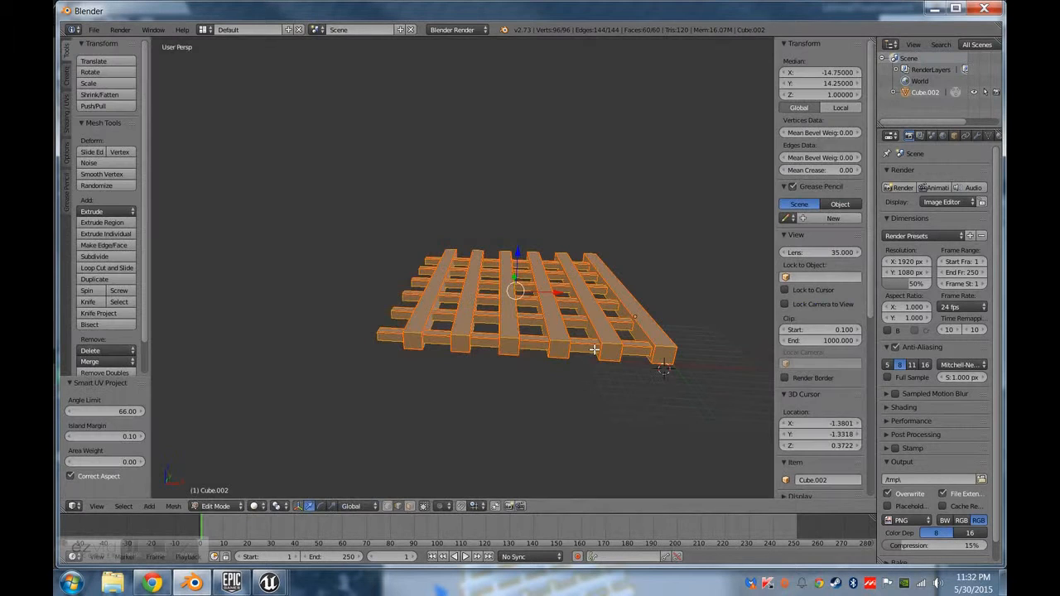
Replace the grate's UV projection with the standard Unwrap and display the layout in the UV/Image Editor.
{"action": "key", "text": "u"}
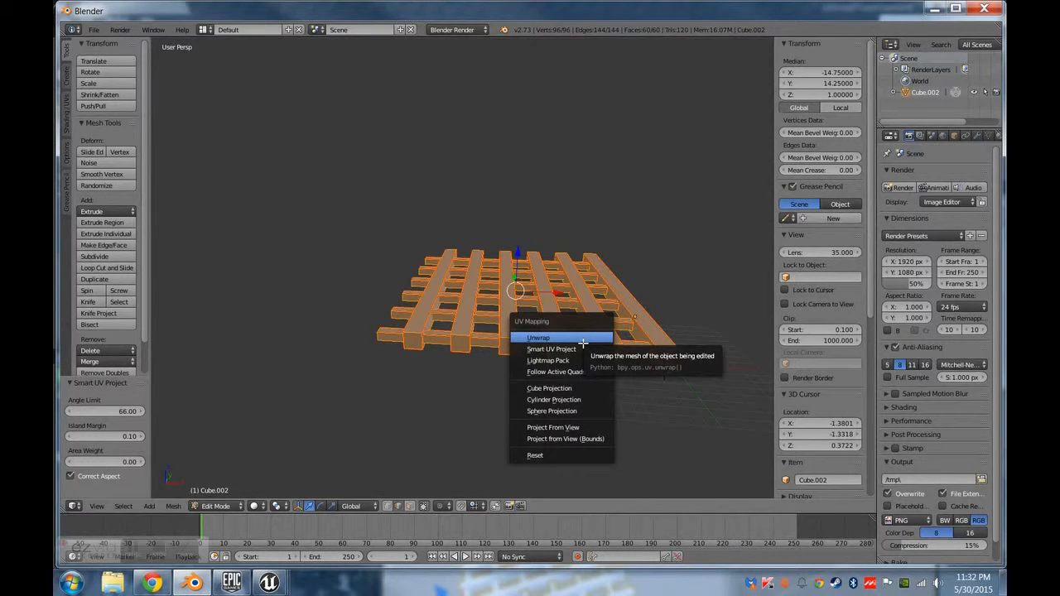
{"action": "left_click", "coordinate": [583, 343]}
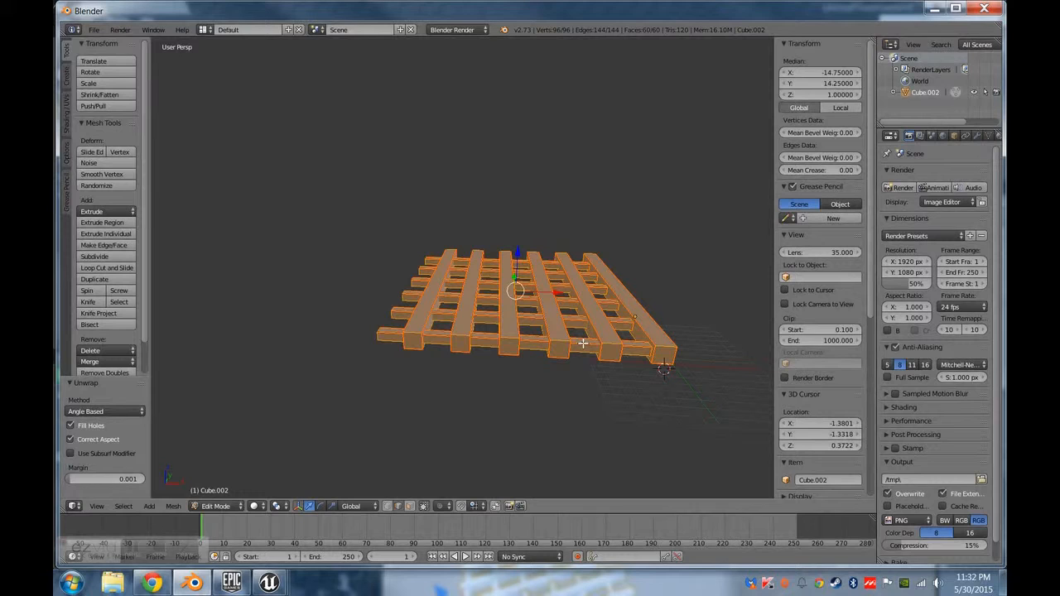
{"action": "key", "text": "shift+F10"}
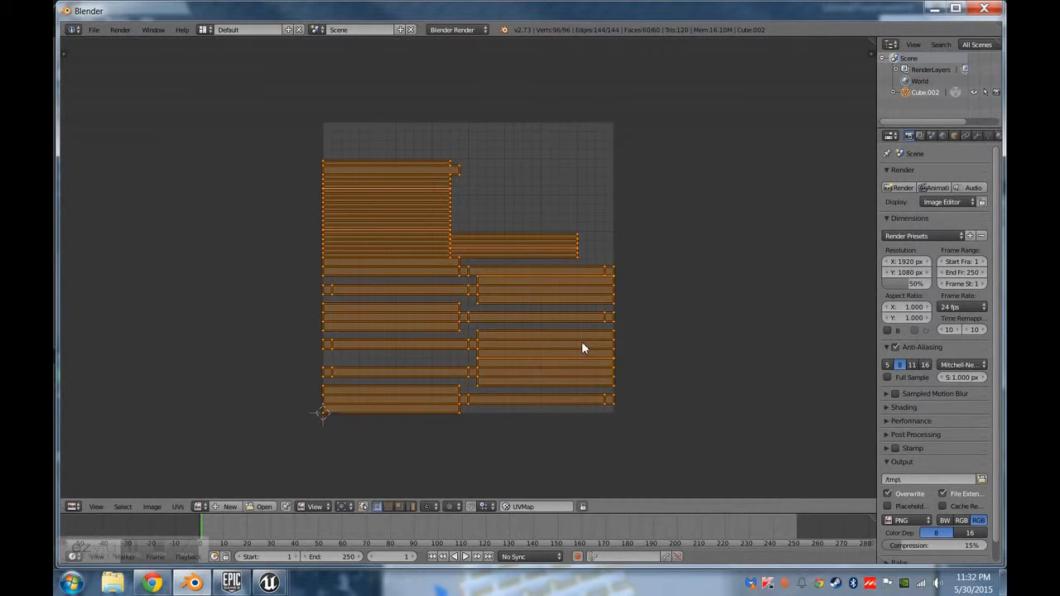
Examine the grate's UV islands in the UV/Image Editor and select a vertex on the stacked bar islands.
{"action": "scroll", "coordinate": [581, 348], "scroll_direction": "up", "scroll_amount": 2}
{"action": "middle_click_drag", "start_coordinate": [473, 321], "coordinate": [484, 268]}
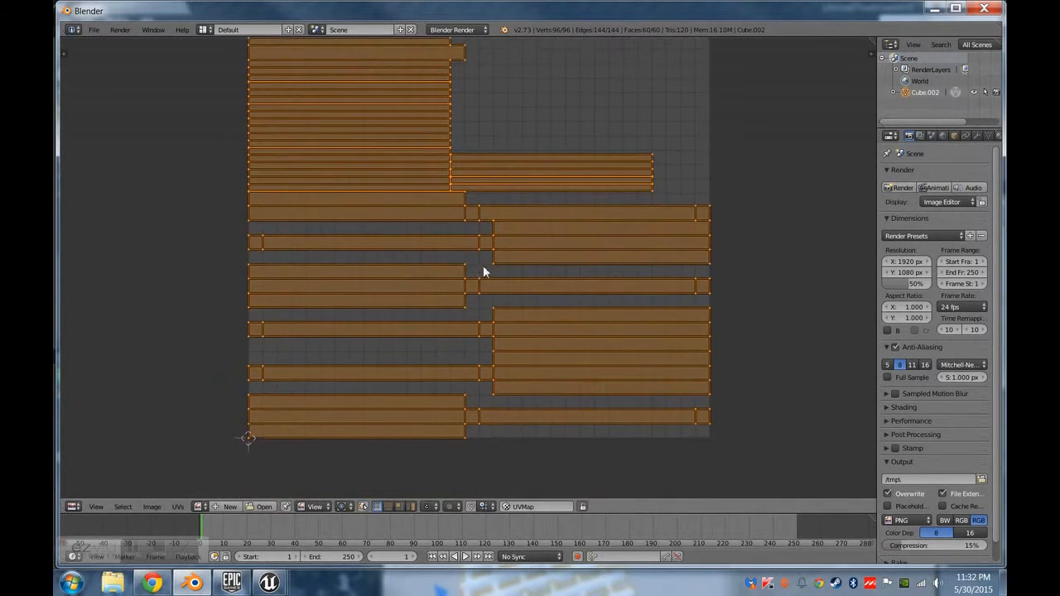
{"action": "middle_click_drag", "start_coordinate": [482, 164], "coordinate": [482, 279]}
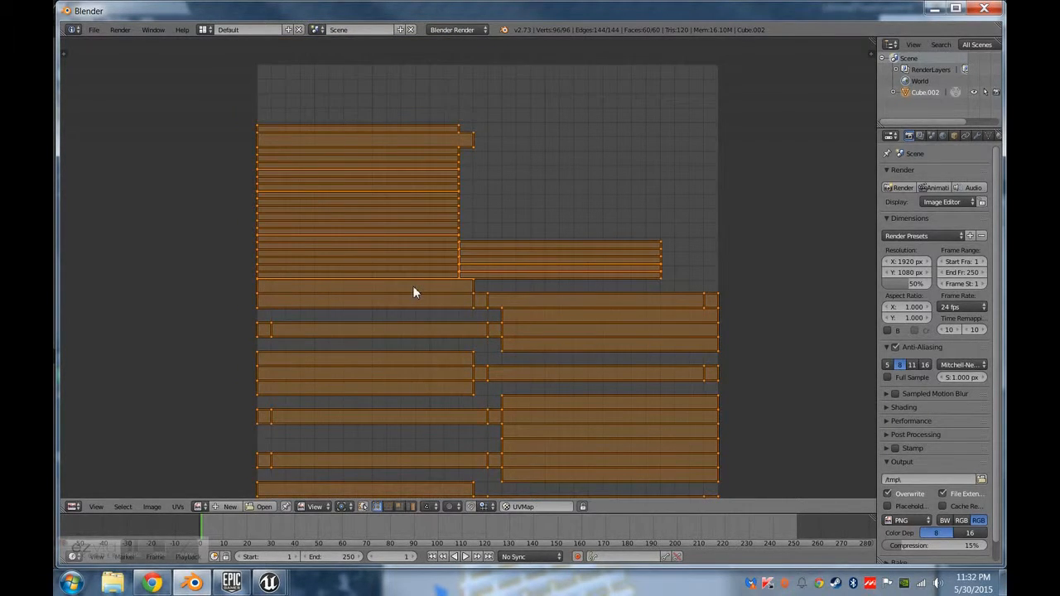
{"action": "scroll", "coordinate": [413, 291], "scroll_direction": "up", "scroll_amount": 1}
{"action": "right_click", "coordinate": [458, 106]}
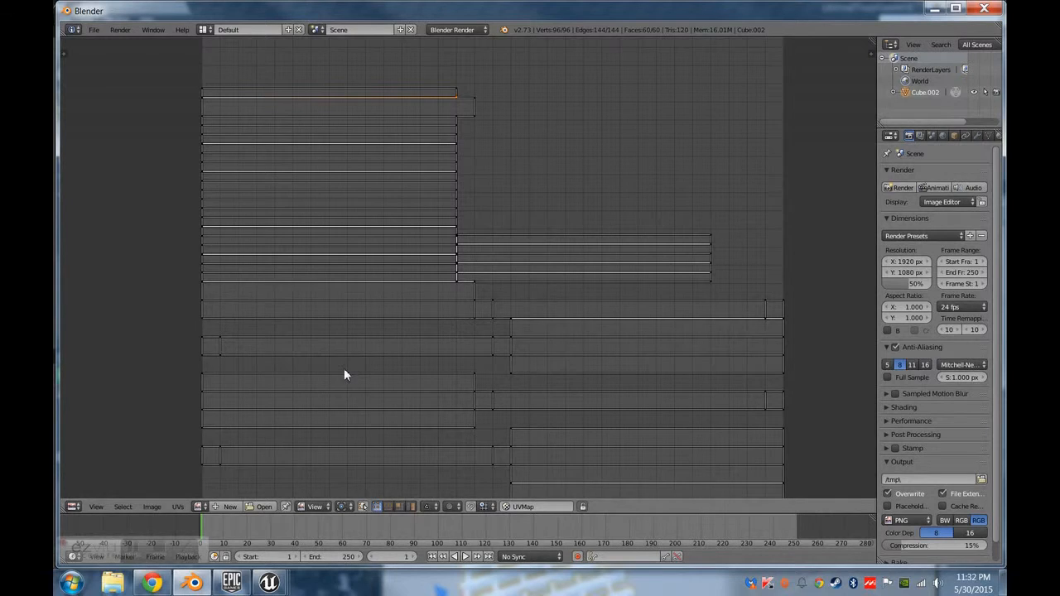
Clear the seam from the outermost bar's lower outer long edge using Mark Seam with the Clear option.
{"action": "key", "text": "shift+F5"}
{"action": "middle_click_drag", "start_coordinate": [346, 370], "coordinate": [558, 345]}
{"action": "key", "text": "Tab"}
{"action": "middle_click_drag", "start_coordinate": [649, 298], "coordinate": [284, 367]}
{"action": "key", "text": "Tab"}
{"action": "key", "text": "a"}
{"action": "right_click", "coordinate": [379, 386]}
{"action": "right_click", "coordinate": [267, 358]}
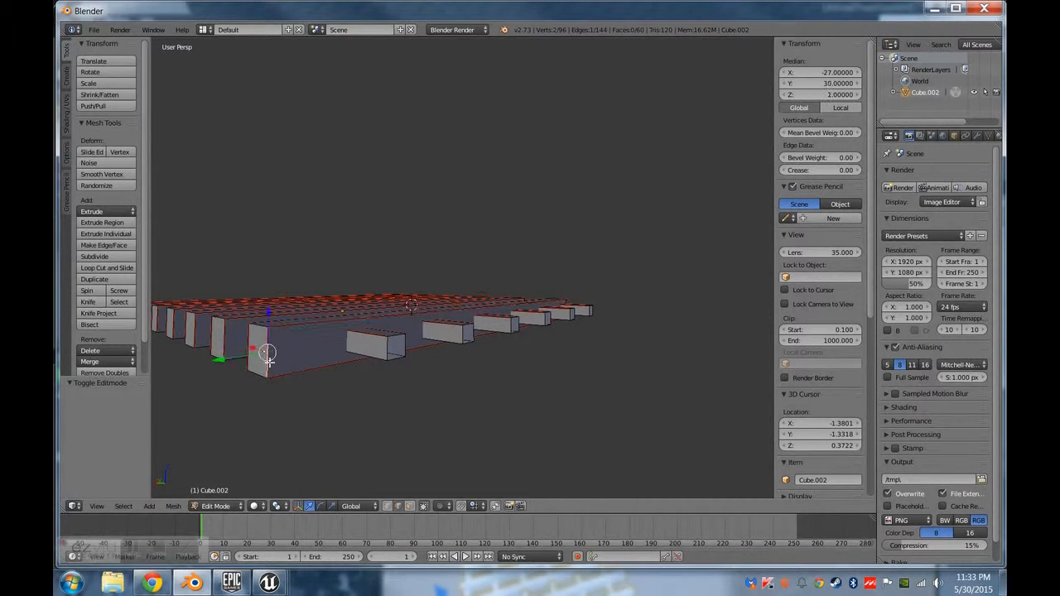
{"action": "right_click", "coordinate": [327, 368]}
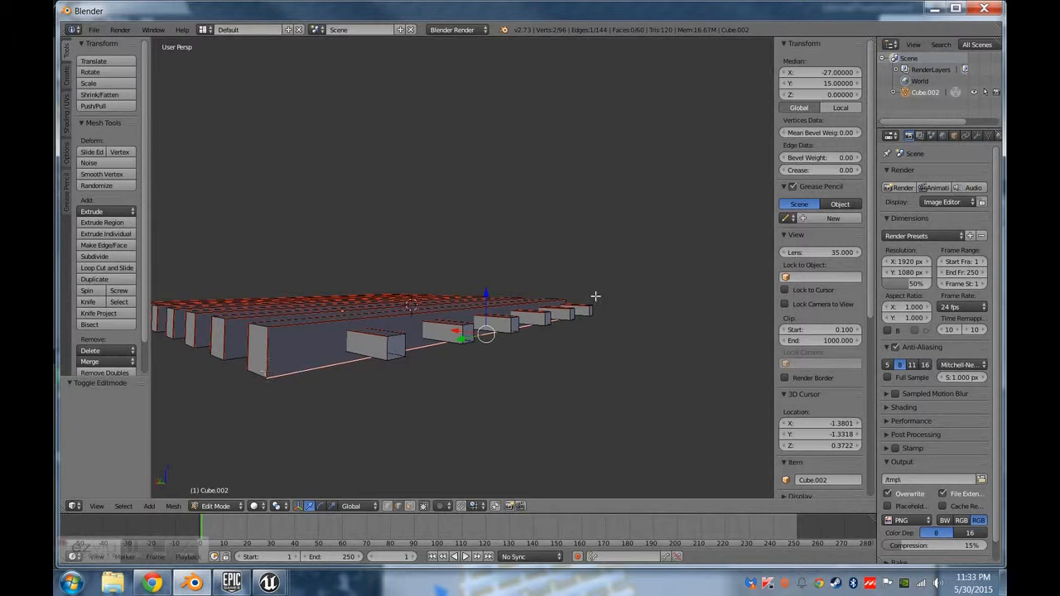
{"action": "key", "text": "space"}
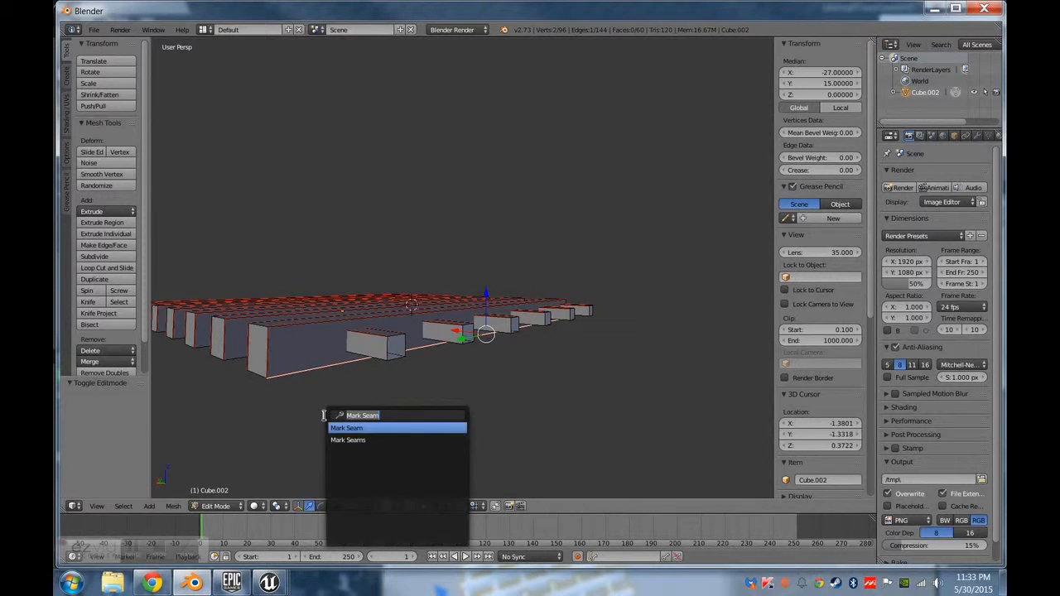
{"action": "left_click", "coordinate": [360, 427]}
{"action": "left_click", "coordinate": [71, 400]}
{"action": "middle_click_drag", "start_coordinate": [294, 404], "coordinate": [298, 409]}
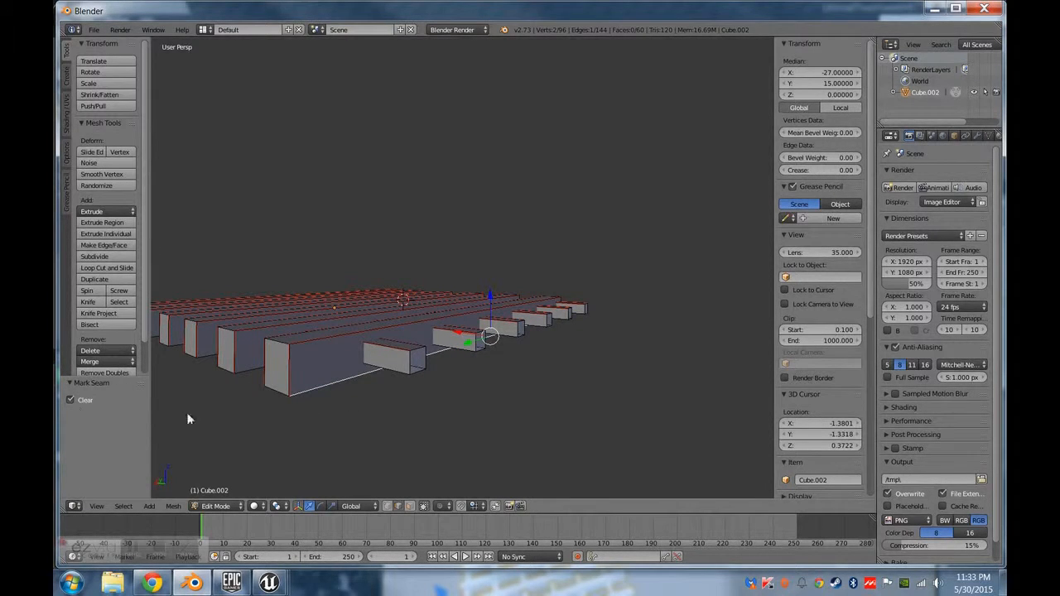
Select the entire grate mesh, unwrap it again with the standard Unwrap, and display the layout in the UV/Image Editor.
{"action": "right_click", "coordinate": [297, 370]}
{"action": "right_click", "coordinate": [319, 341]}
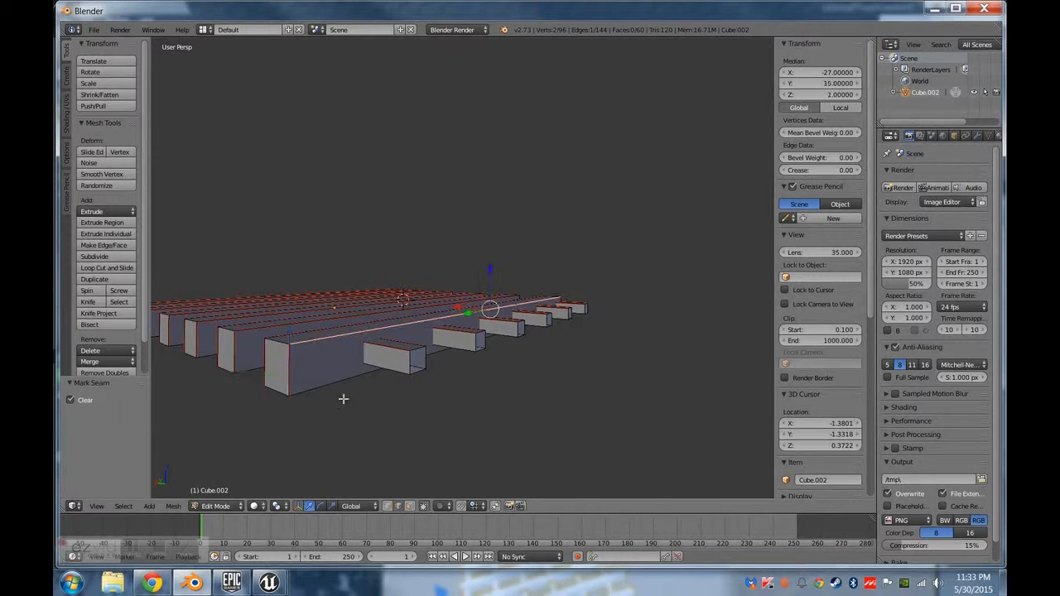
{"action": "key", "text": "a"}
{"action": "key", "text": "a"}
{"action": "key", "text": "u"}
{"action": "left_click", "coordinate": [316, 403]}
{"action": "key", "text": "shift+F10"}
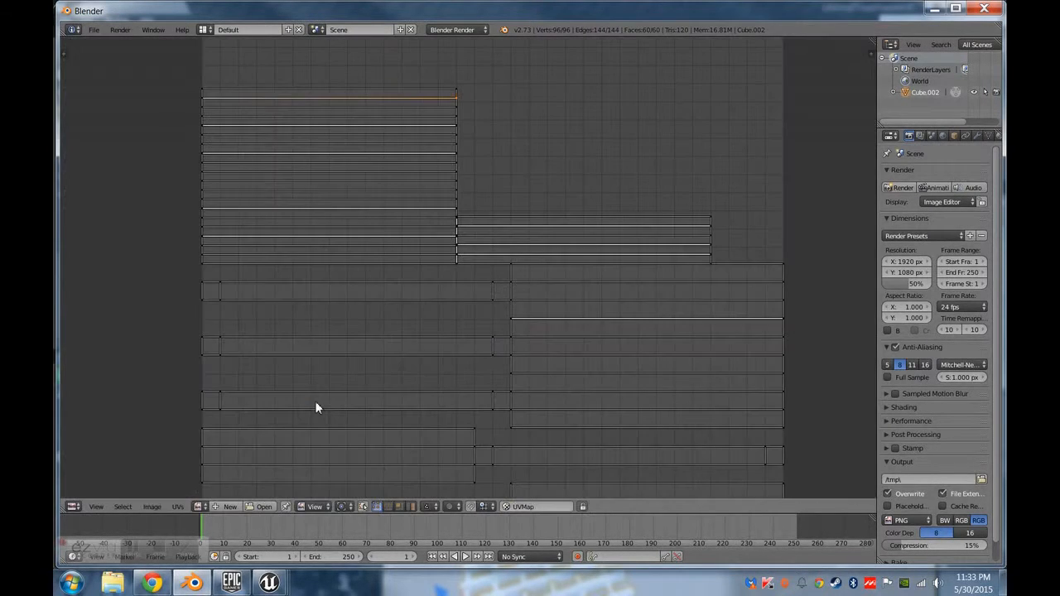
{"action": "middle_click_drag", "start_coordinate": [386, 266], "coordinate": [395, 293]}
{"action": "scroll", "coordinate": [519, 224], "scroll_direction": "down", "scroll_amount": 1}
{"action": "scroll", "coordinate": [520, 228], "scroll_direction": "down", "scroll_amount": 1}
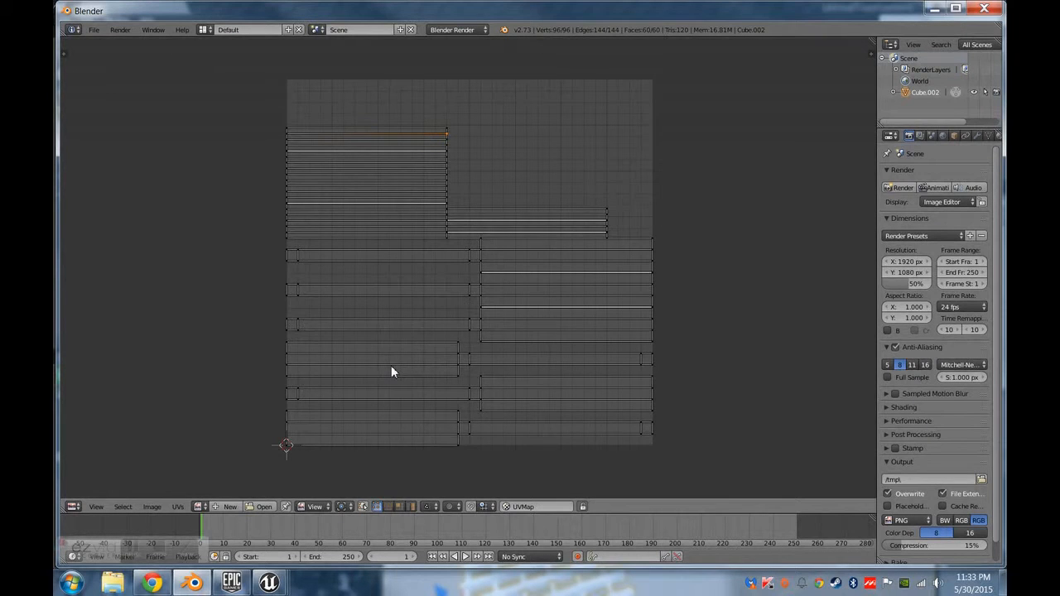
Return to the 3D View and export the grate as an FBX file.
{"action": "key", "text": "shift+F5"}
{"action": "middle_click_drag", "start_coordinate": [364, 325], "coordinate": [468, 328]}
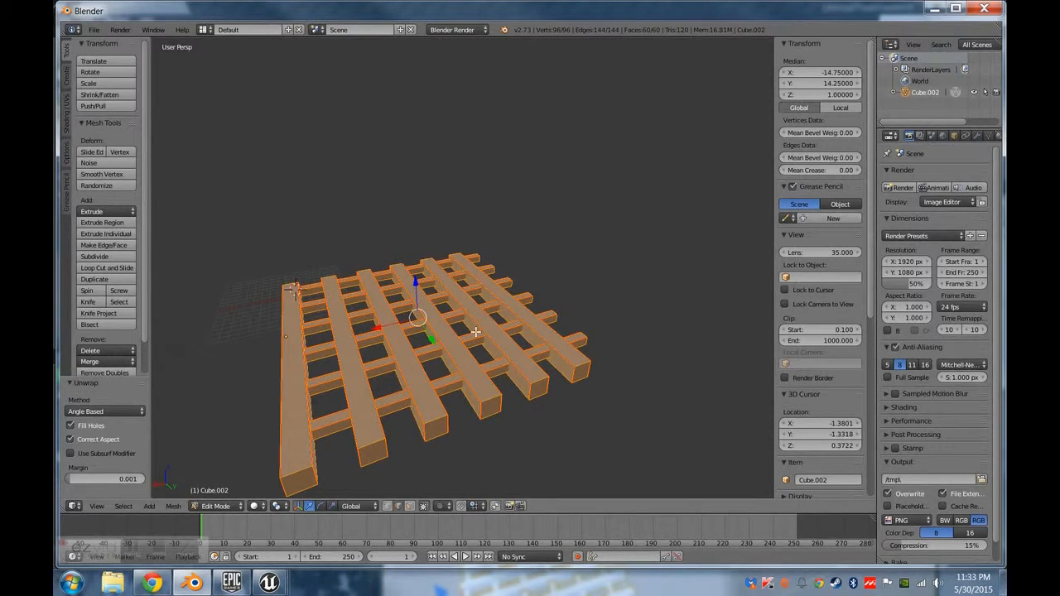
{"action": "middle_click_drag", "start_coordinate": [478, 332], "coordinate": [320, 461]}
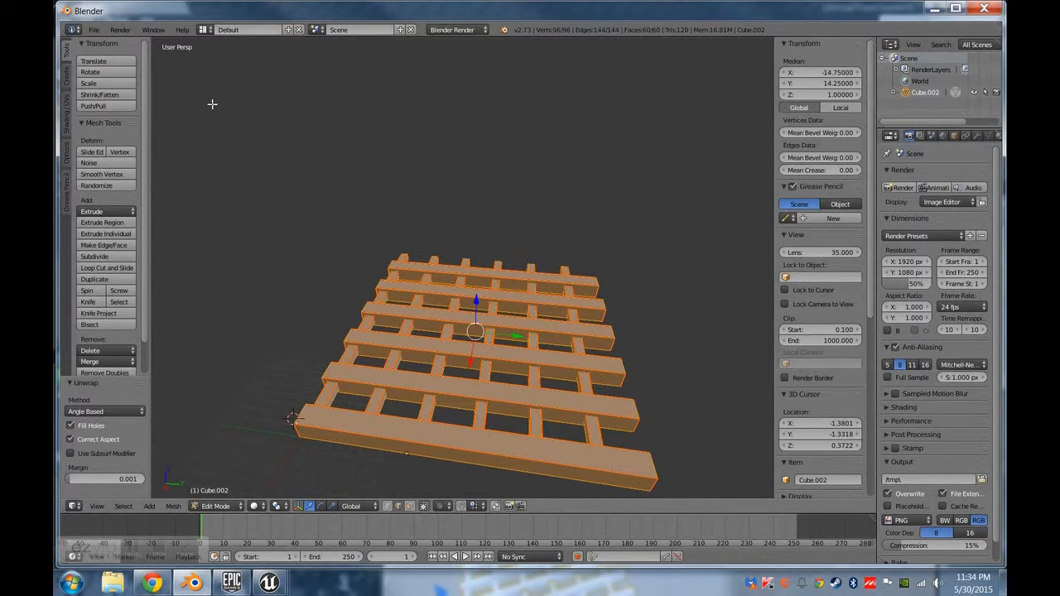
{"action": "left_click", "coordinate": [94, 30]}
{"action": "mouse_move", "coordinate": [161, 238]}
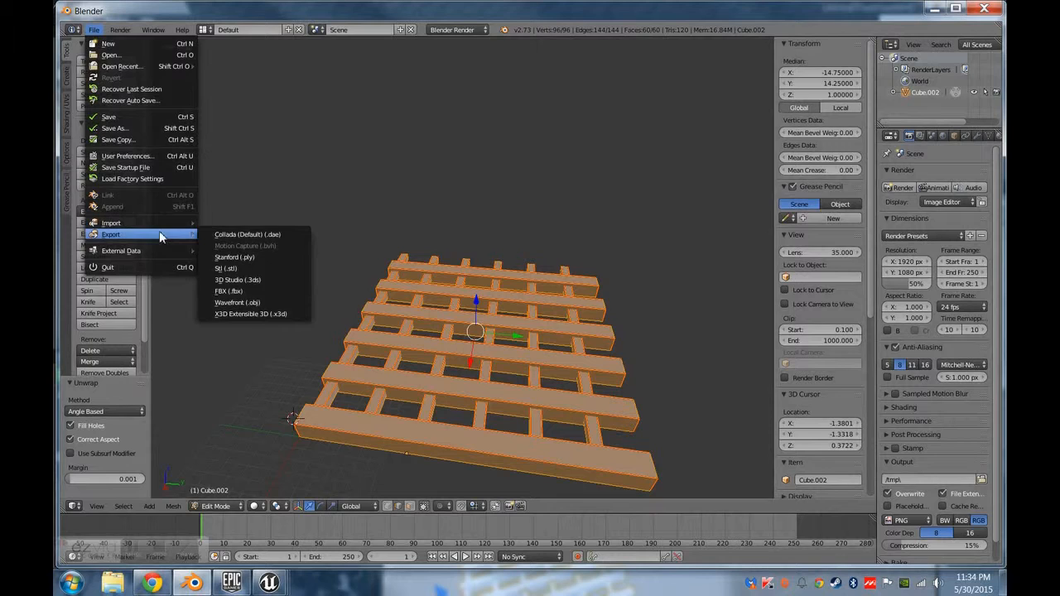
{"action": "left_click", "coordinate": [229, 291]}
{"action": "left_click", "coordinate": [971, 57]}
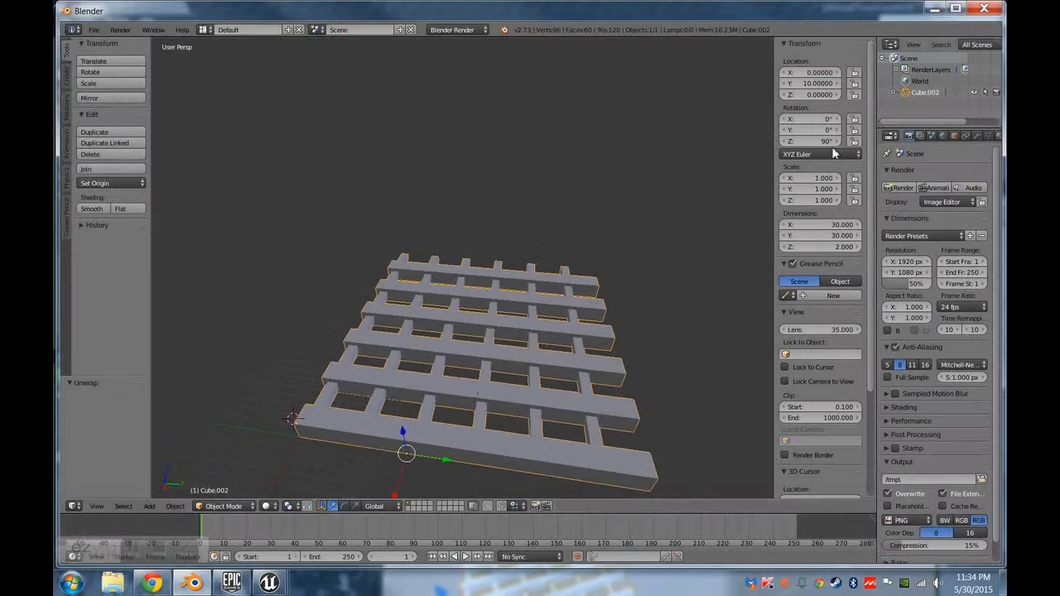
Switch to Unreal Editor and reimport the Tut_floor_grate2 static mesh.
{"action": "mouse_move", "coordinate": [120, 547]}
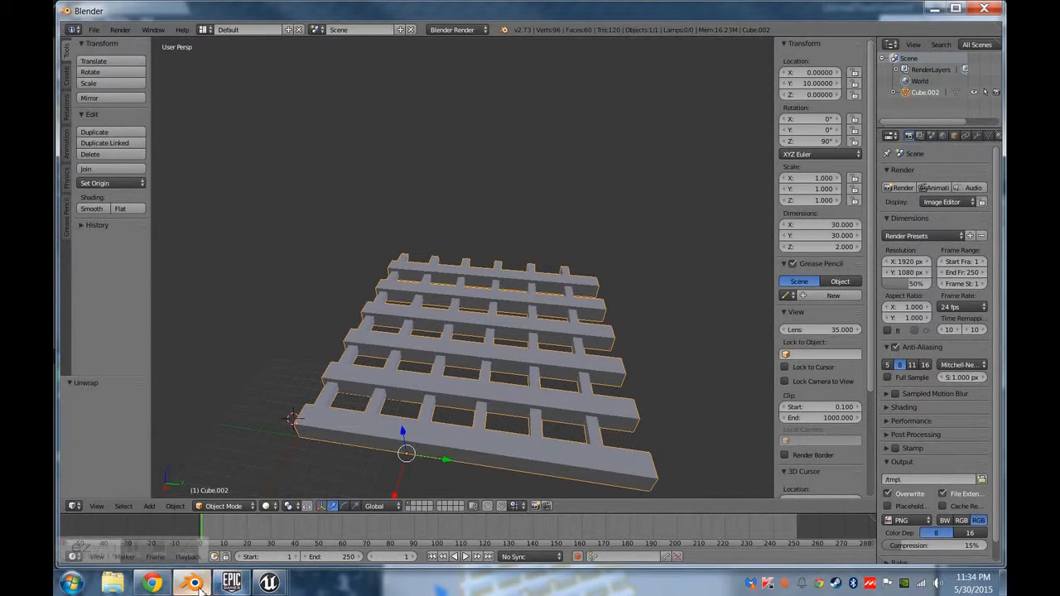
{"action": "mouse_move", "coordinate": [193, 582]}
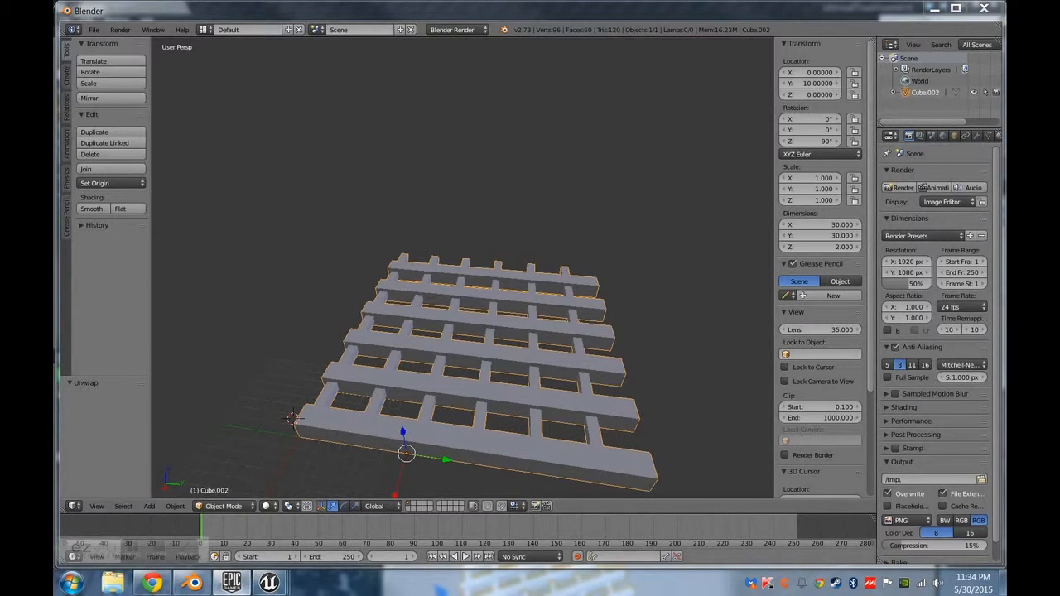
{"action": "mouse_move", "coordinate": [269, 582]}
{"action": "left_click", "coordinate": [172, 496]}
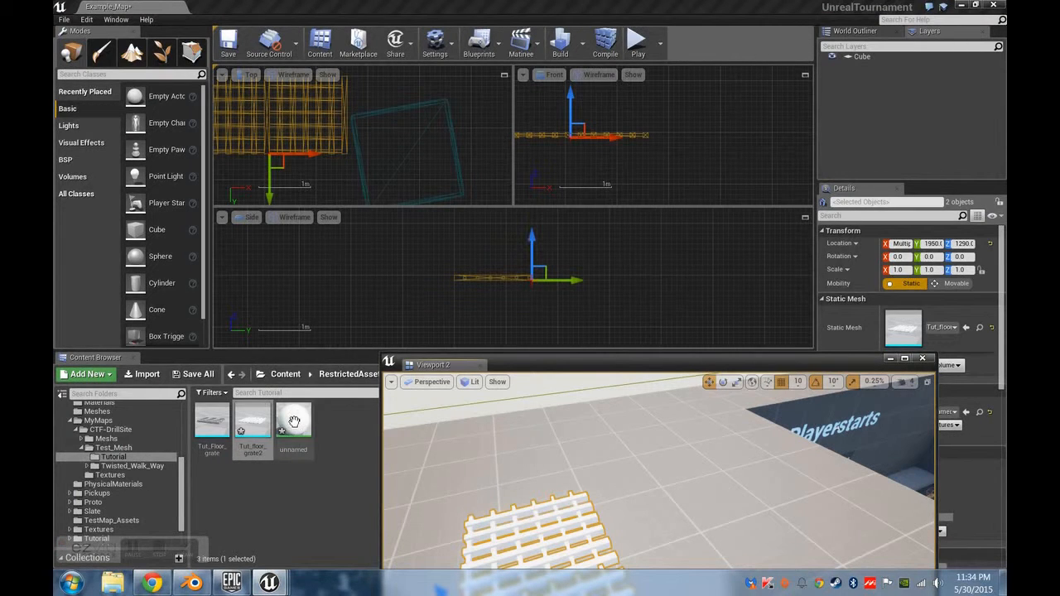
{"action": "right_click", "coordinate": [269, 426]}
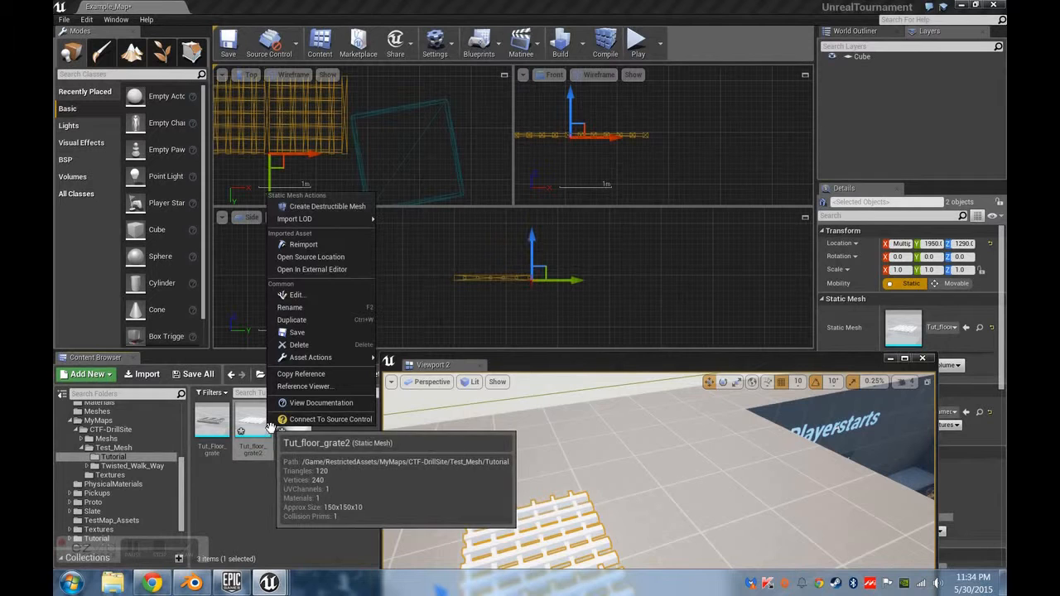
{"action": "left_click", "coordinate": [305, 244]}
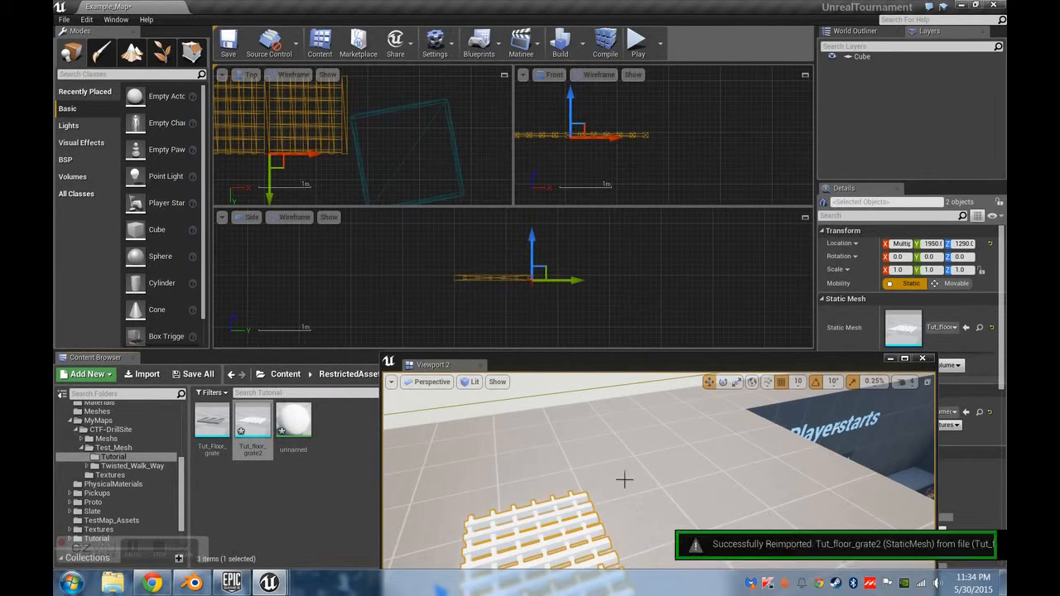
Select a placed grate in the level's perspective viewport and open Tut_floor_grate2 for editing in the Static Mesh Editor.
{"action": "left_click_drag", "start_coordinate": [615, 367], "coordinate": [637, 132]}
{"action": "right_click_drag", "start_coordinate": [567, 332], "coordinate": [580, 321]}
{"action": "right_click", "coordinate": [595, 240]}
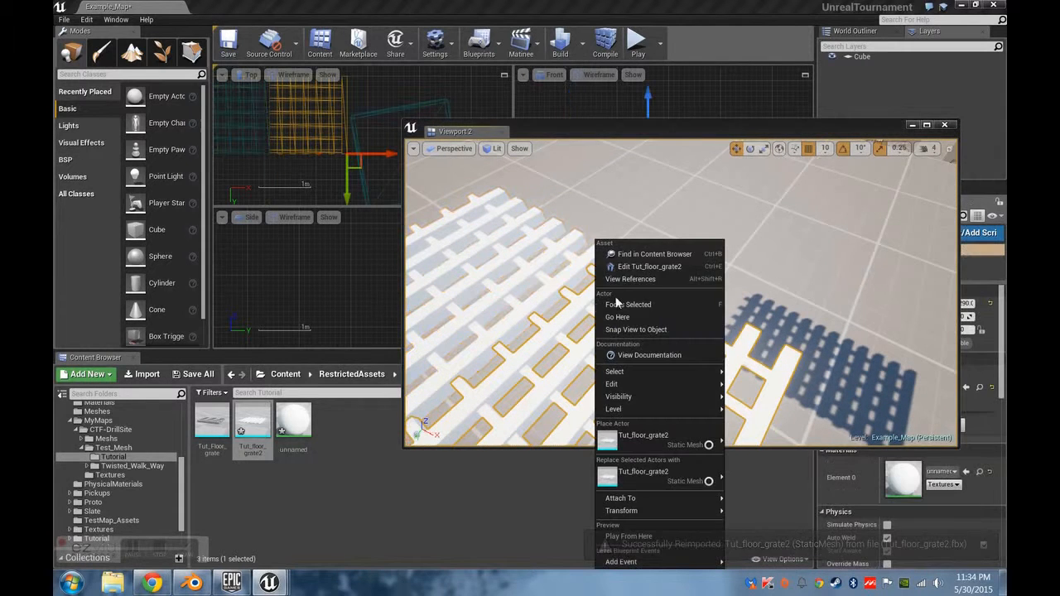
{"action": "left_click", "coordinate": [644, 267]}
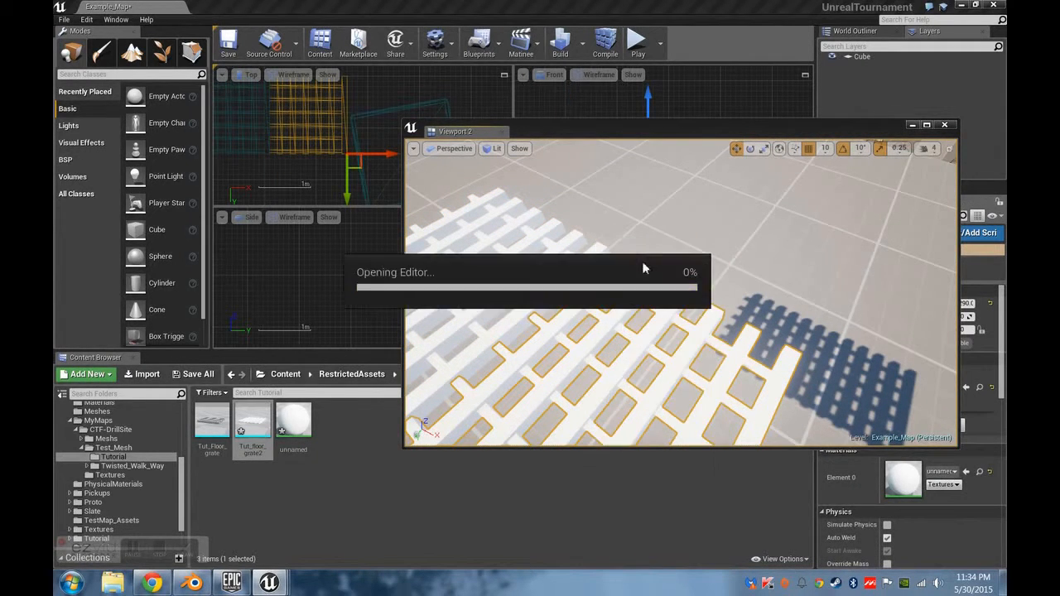
{"action": "right_click_drag", "start_coordinate": [588, 310], "coordinate": [601, 356]}
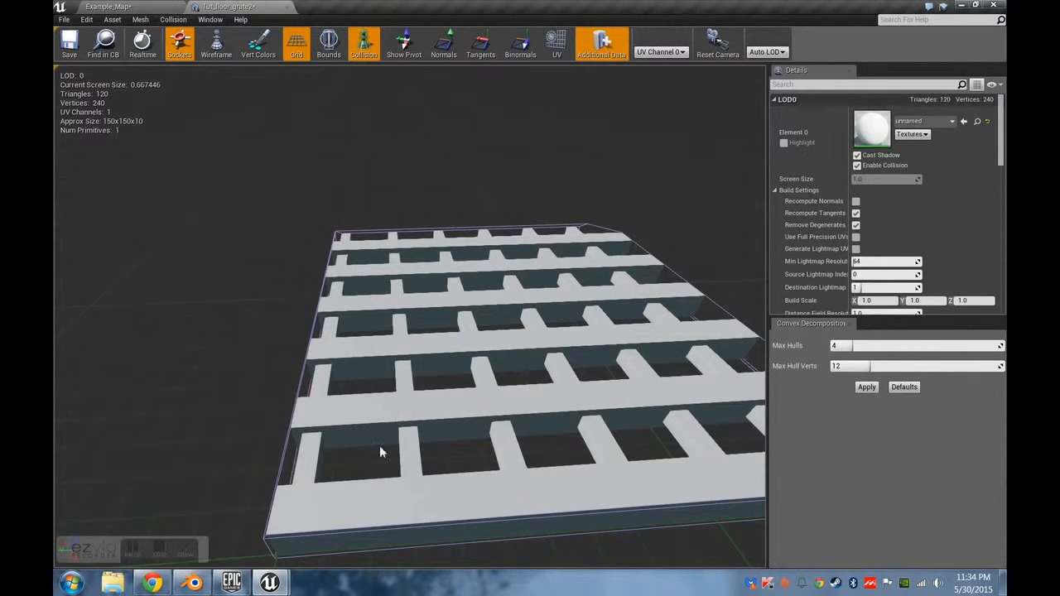
Enable Recompute Normals and set the grate's Collision Complexity to Use Complex Collision As Simple.
{"action": "left_click", "coordinate": [856, 201]}
{"action": "scroll", "coordinate": [867, 218], "scroll_direction": "down", "scroll_amount": 1}
{"action": "scroll", "coordinate": [867, 217], "scroll_direction": "down", "scroll_amount": 5}
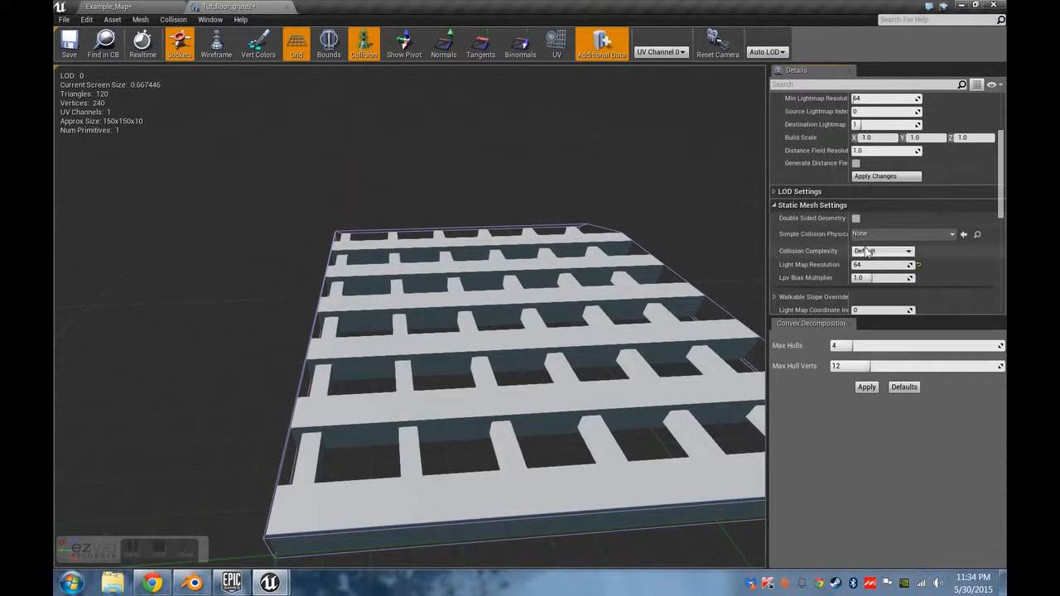
{"action": "left_click", "coordinate": [883, 250]}
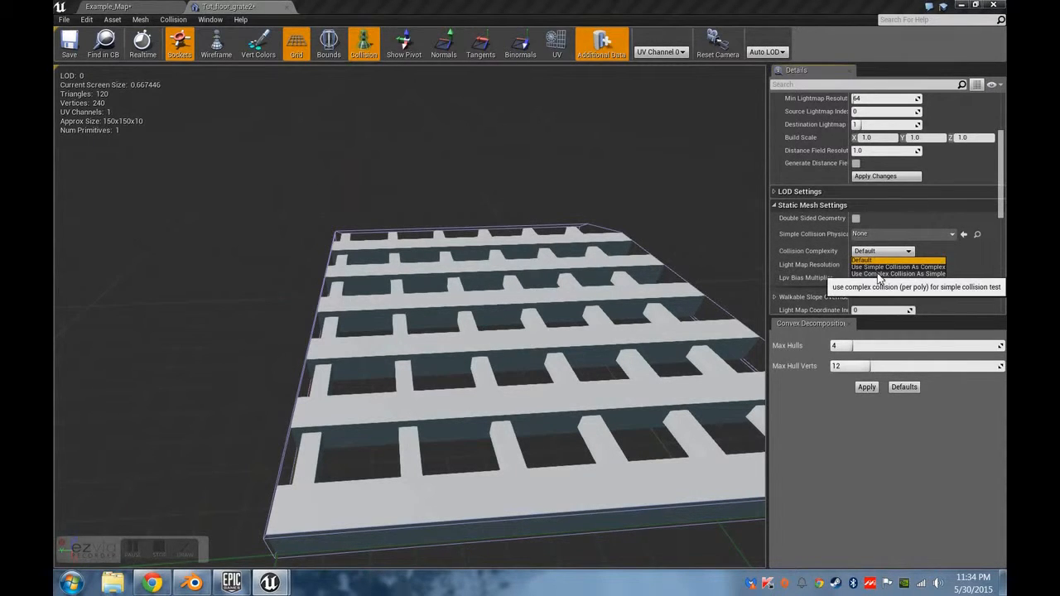
{"action": "left_click", "coordinate": [877, 274]}
{"action": "middle_click_drag", "start_coordinate": [379, 408], "coordinate": [397, 420]}
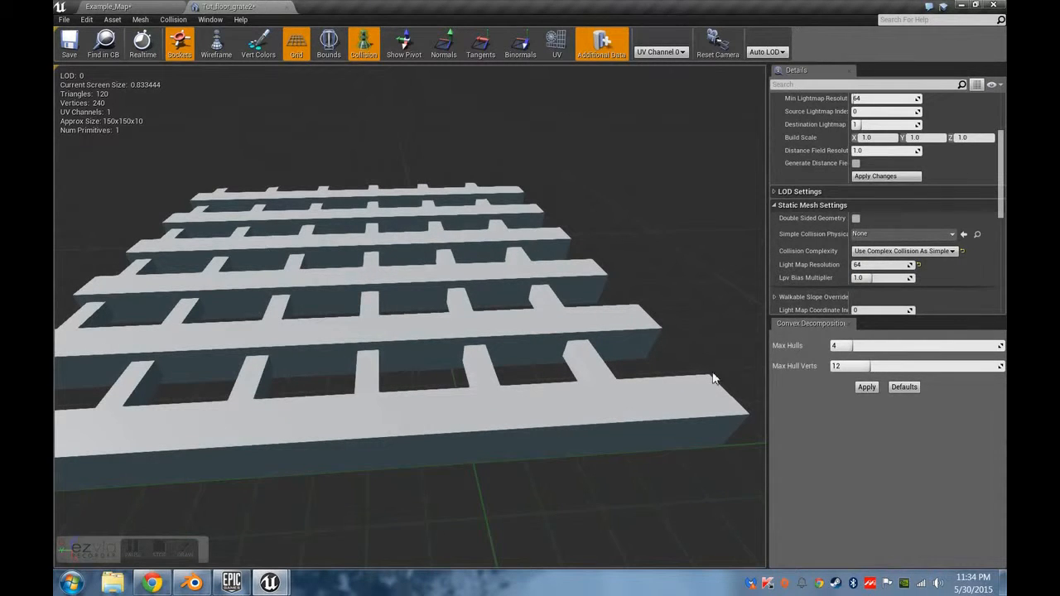
{"action": "left_click_drag", "start_coordinate": [456, 443], "coordinate": [579, 450]}
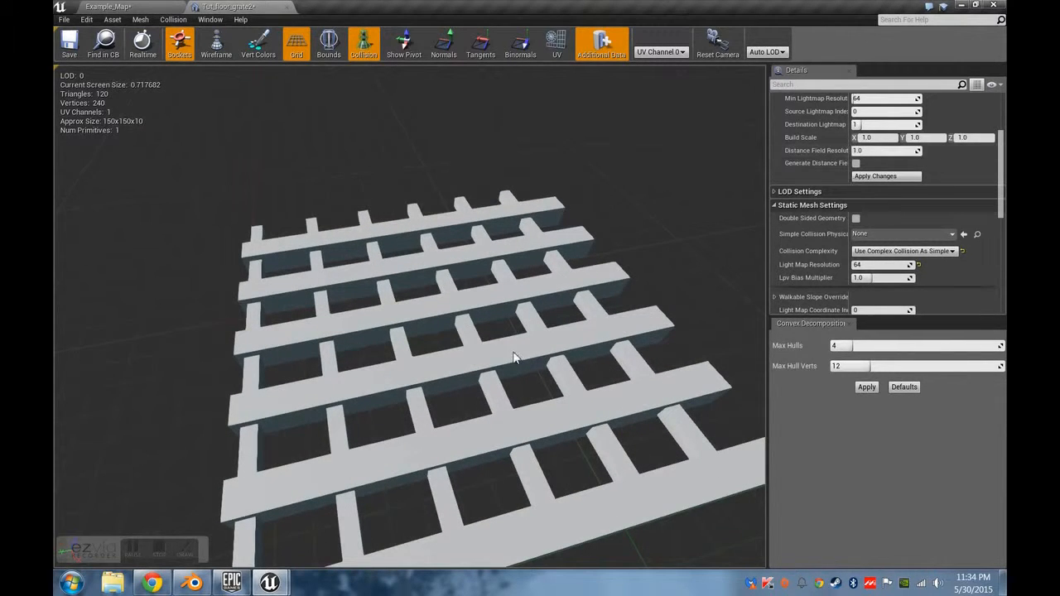
Search the materials for "world" and assign the world grid material to the grate's Element 0.
{"action": "scroll", "coordinate": [919, 265], "scroll_direction": "up", "scroll_amount": 5}
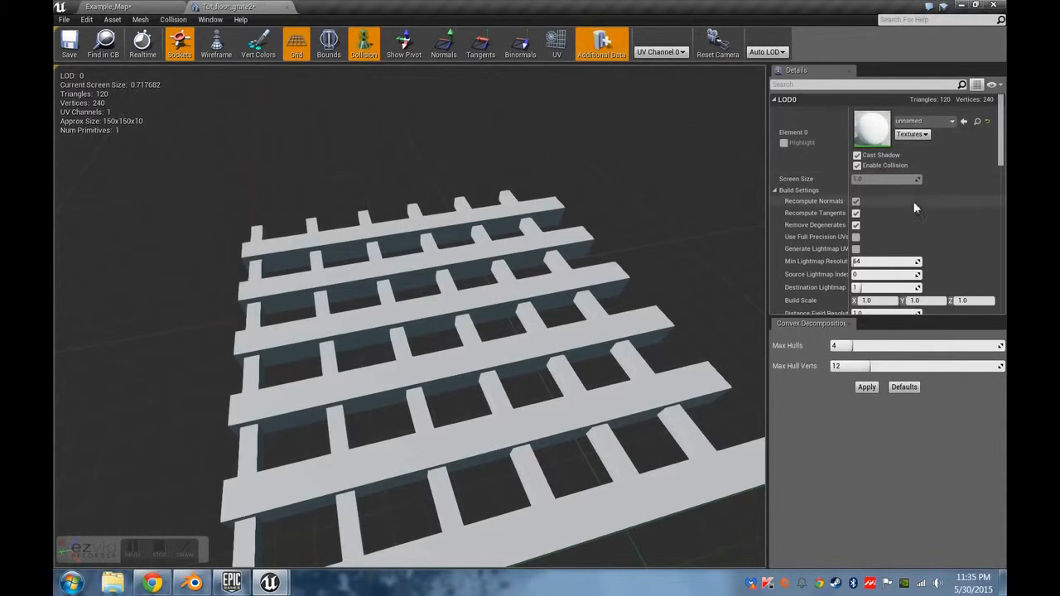
{"action": "left_click", "coordinate": [928, 122]}
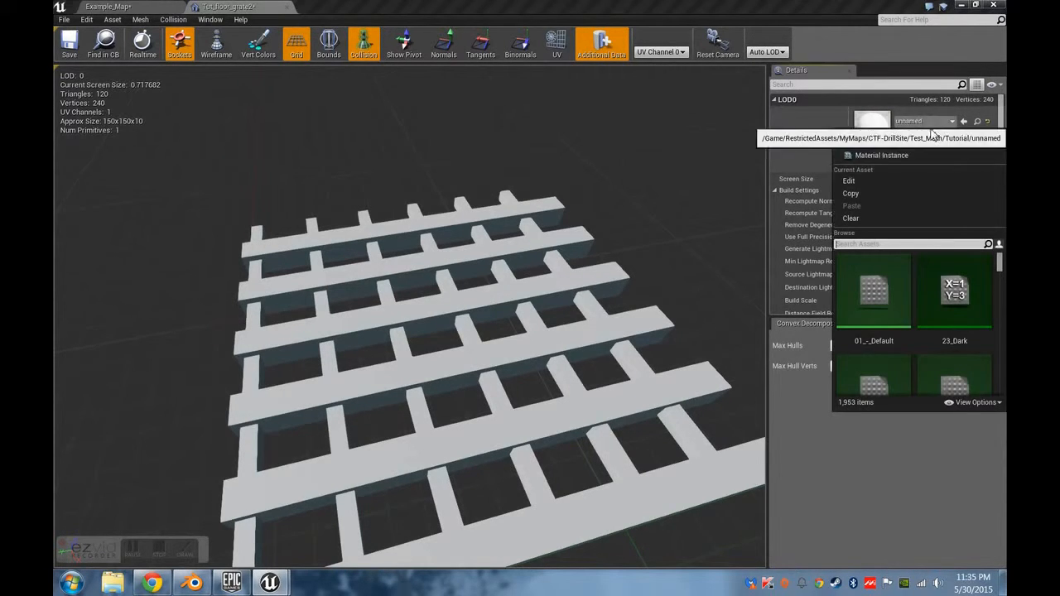
{"action": "type", "text": "world"}
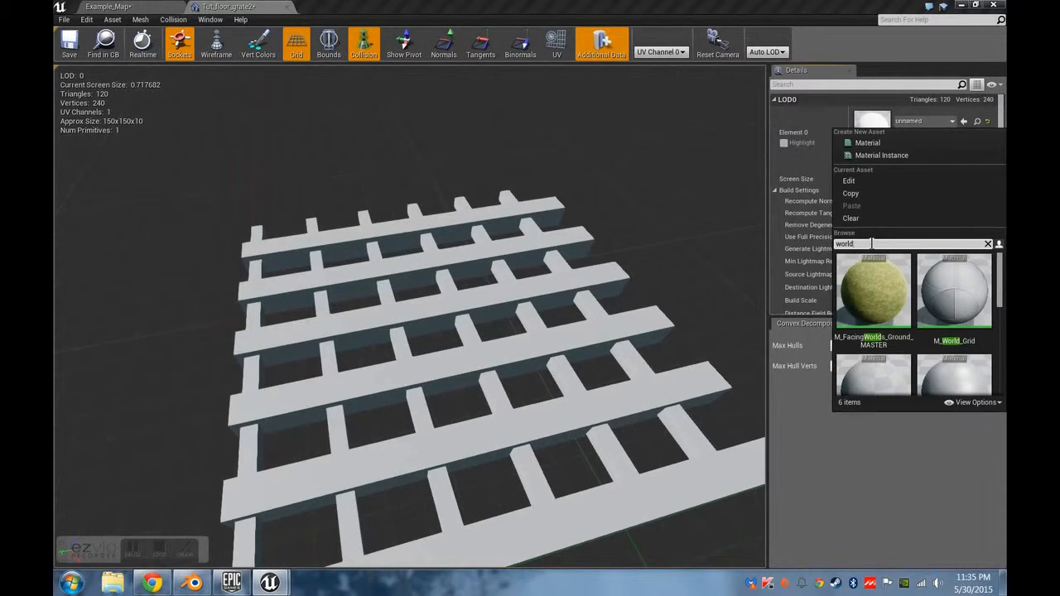
{"action": "left_click", "coordinate": [884, 379]}
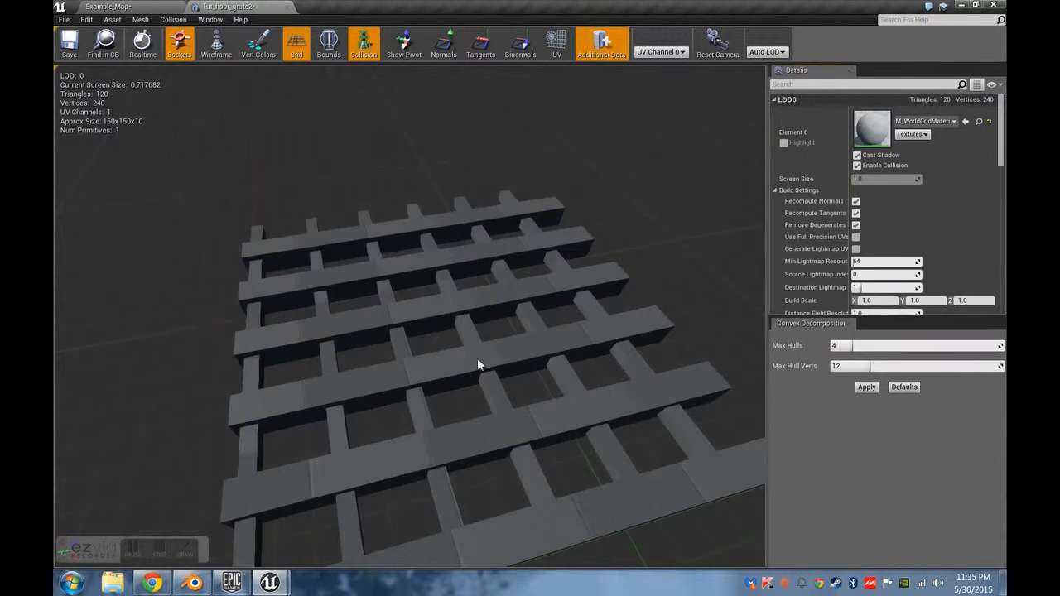
Inspect how the grid material maps across the grate's long bars and crossbars from several angles.
{"action": "mouse_move", "coordinate": [536, 362]}
{"action": "right_mouse_down"}
{"action": "mouse_move", "coordinate": [488, 340]}
{"action": "mouse_move", "coordinate": [513, 365]}
{"action": "mouse_move", "coordinate": [546, 373]}
{"action": "mouse_move", "coordinate": [507, 358]}
{"action": "mouse_move", "coordinate": [511, 370]}
{"action": "mouse_move", "coordinate": [532, 353]}
{"action": "mouse_move", "coordinate": [538, 325]}
{"action": "mouse_move", "coordinate": [540, 361]}
{"action": "right_mouse_up"}
{"action": "key", "text": "w"}
{"action": "key", "text": "s"}
{"action": "key", "text": "s"}
{"action": "key", "text": "s"}
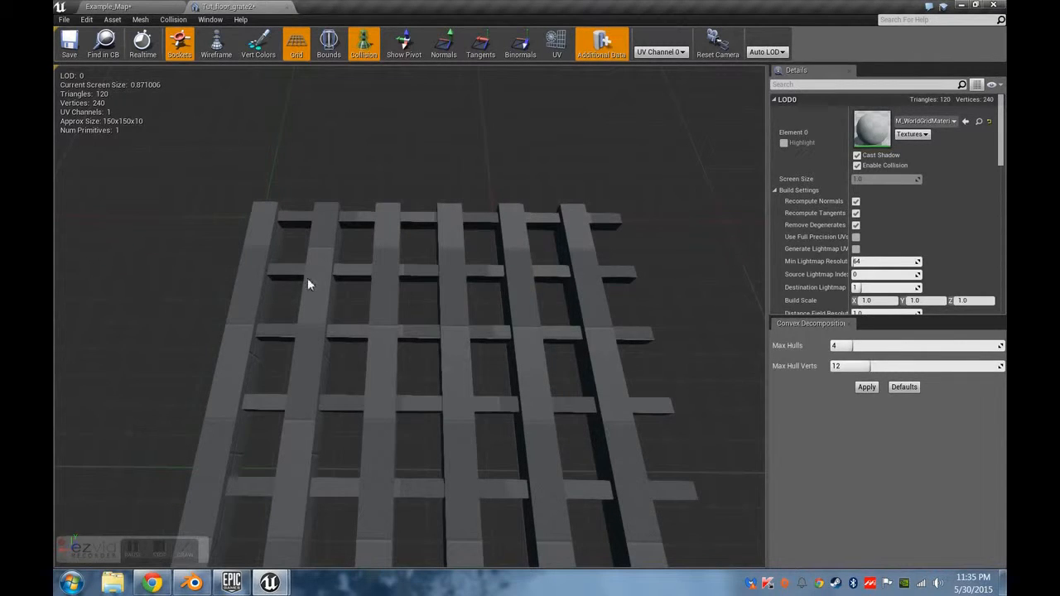
{"action": "right_click_drag", "start_coordinate": [298, 304], "coordinate": [627, 229]}
{"action": "key", "text": "a"}
{"action": "key", "text": "w"}
{"action": "key", "text": "s"}
{"action": "key", "text": "a"}
Apply the build setting changes, save Tut_floor_grate2, and close its editor to view the placed grates in the level.
{"action": "scroll", "coordinate": [937, 263], "scroll_direction": "down", "scroll_amount": 5}
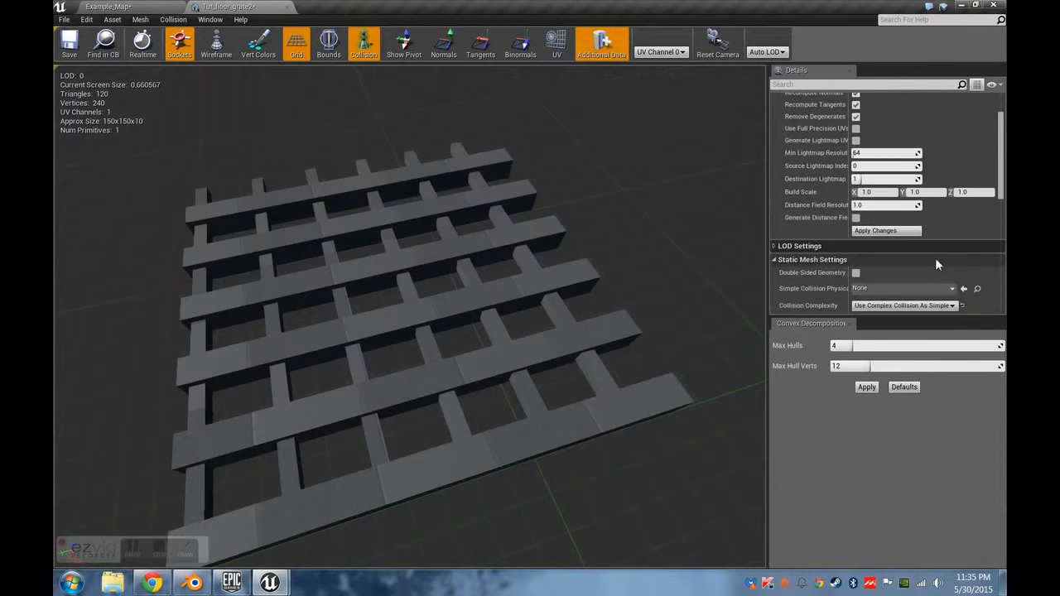
{"action": "scroll", "coordinate": [935, 257], "scroll_direction": "down", "scroll_amount": 2}
{"action": "left_click", "coordinate": [874, 214]}
{"action": "scroll", "coordinate": [871, 161], "scroll_direction": "up", "scroll_amount": 2}
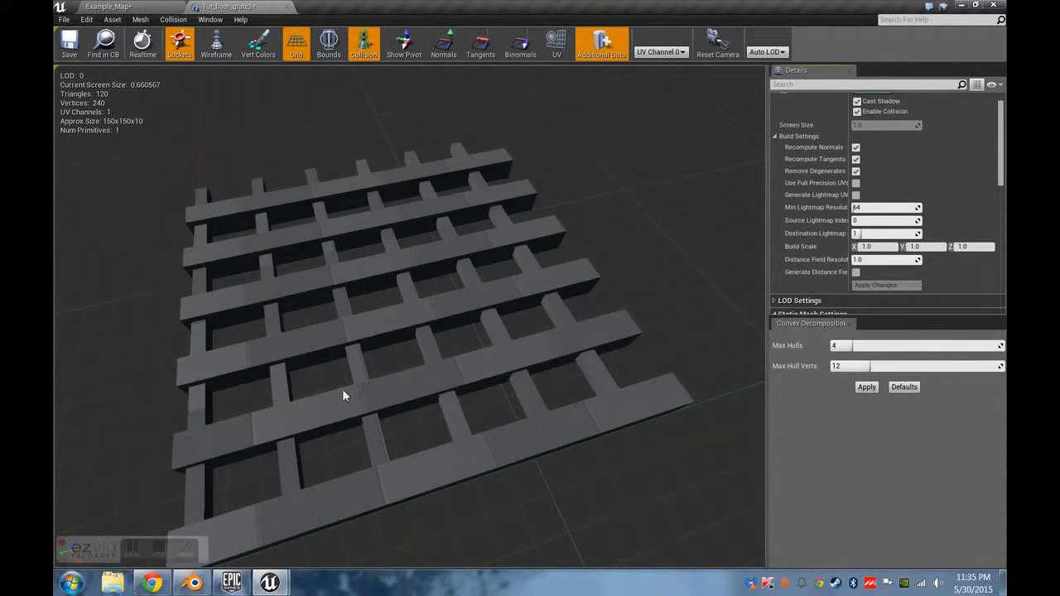
{"action": "left_click", "coordinate": [82, 57]}
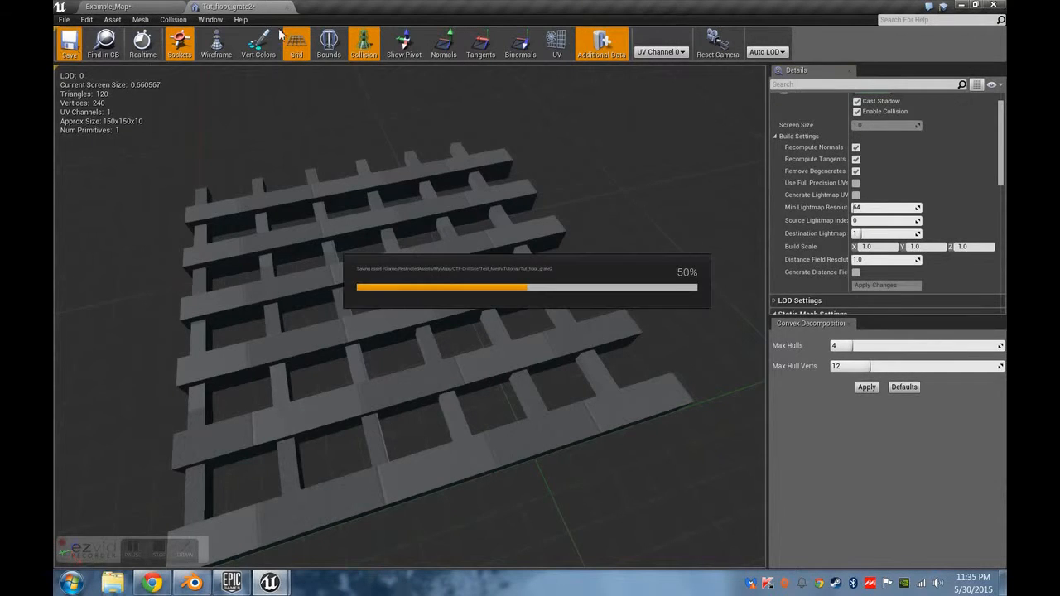
{"action": "left_click", "coordinate": [288, 8]}
{"action": "right_click_drag", "start_coordinate": [630, 292], "coordinate": [642, 234]}
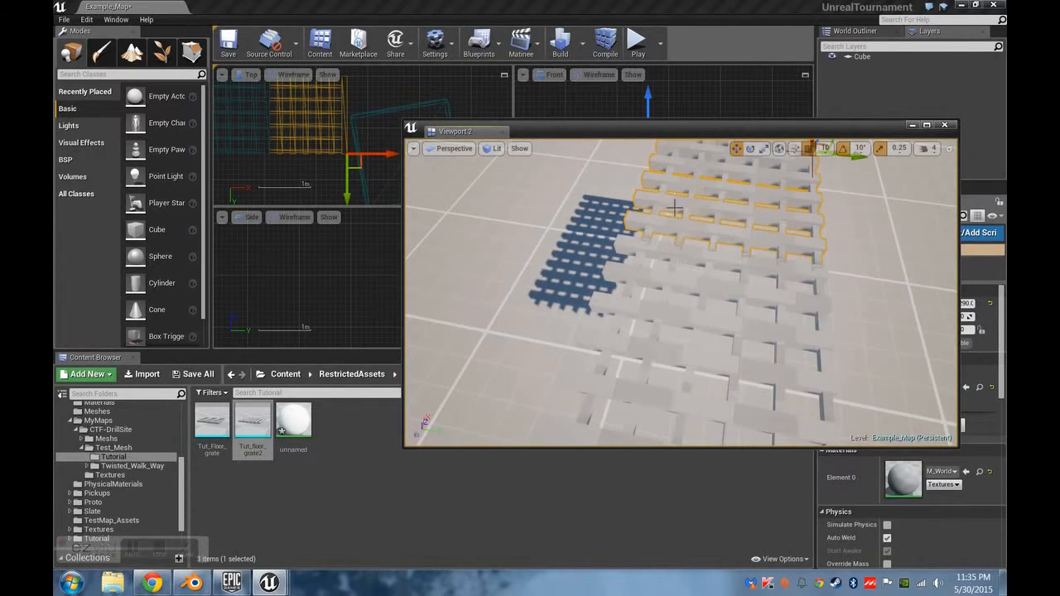
Duplicate the selected floor grate twice in the level and place the copies edge to edge with the existing grates as a continuous floor.
{"action": "key", "text": "ctrl+z"}
{"action": "right_click_drag", "start_coordinate": [712, 246], "coordinate": [658, 264]}
{"action": "mouse_move", "coordinate": [809, 288]}
{"action": "left_mouse_down", "text": "shift"}
{"action": "mouse_move", "coordinate": [840, 371]}
{"action": "mouse_move", "coordinate": [815, 269]}
{"action": "left_mouse_up", "text": "shift"}
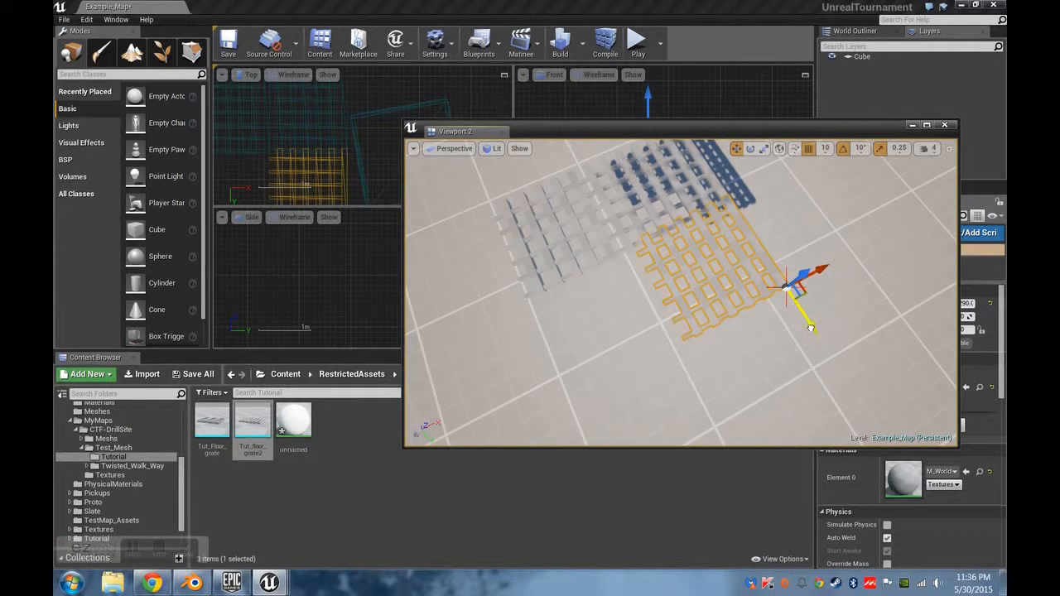
{"action": "left_click_drag", "start_coordinate": [811, 328], "coordinate": [816, 332]}
{"action": "left_click_drag", "start_coordinate": [818, 286], "coordinate": [714, 312]}
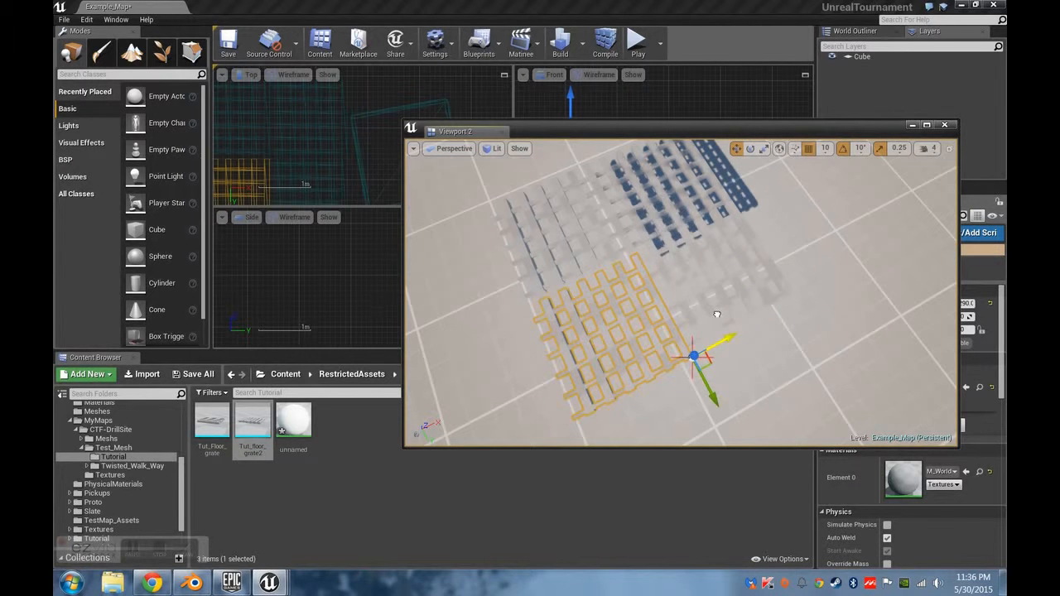
{"action": "left_click_drag", "start_coordinate": [708, 395], "coordinate": [706, 387]}
{"action": "right_click_drag", "start_coordinate": [612, 322], "coordinate": [604, 245]}
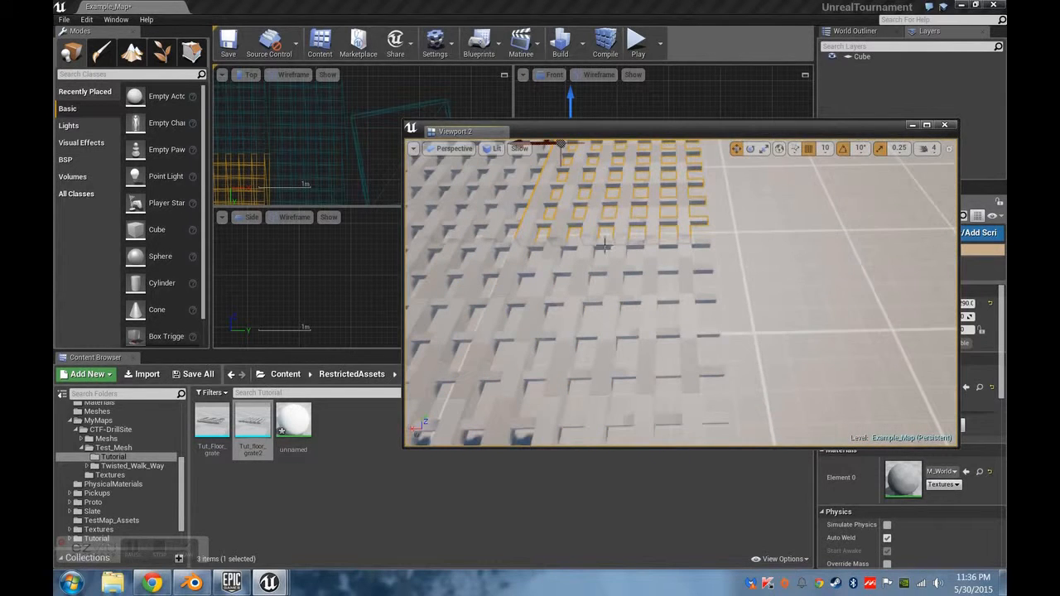
{"action": "mouse_move", "coordinate": [627, 287]}
{"action": "right_mouse_down"}
{"action": "mouse_move", "coordinate": [627, 263]}
{"action": "mouse_move", "coordinate": [627, 286]}
{"action": "right_mouse_up"}
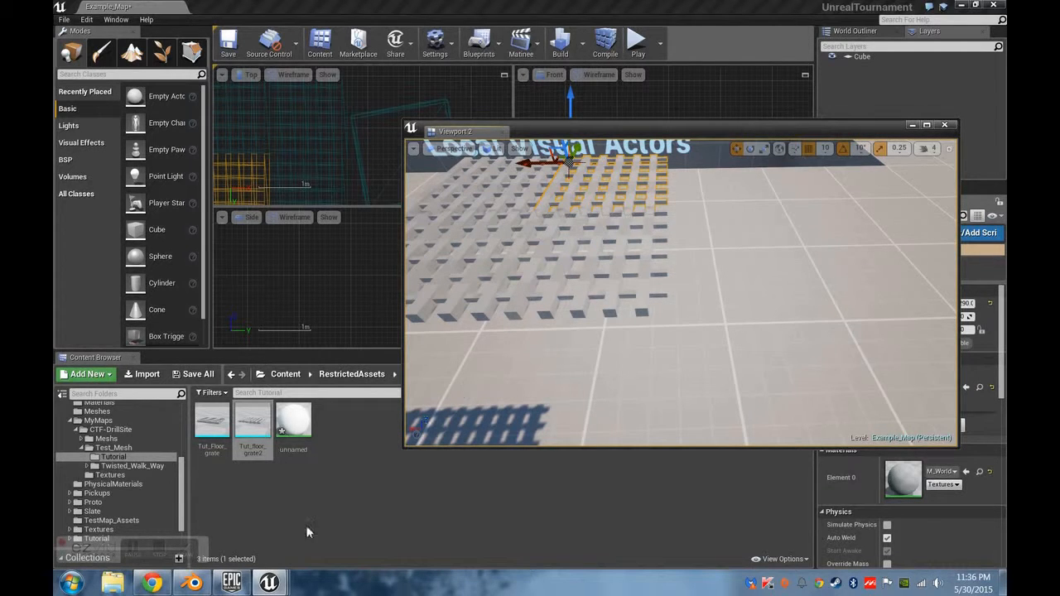
Switch to Blender, enter Edit Mode on the grate, and use face selection to select the top face of the end crossbar.
{"action": "left_click", "coordinate": [193, 583]}
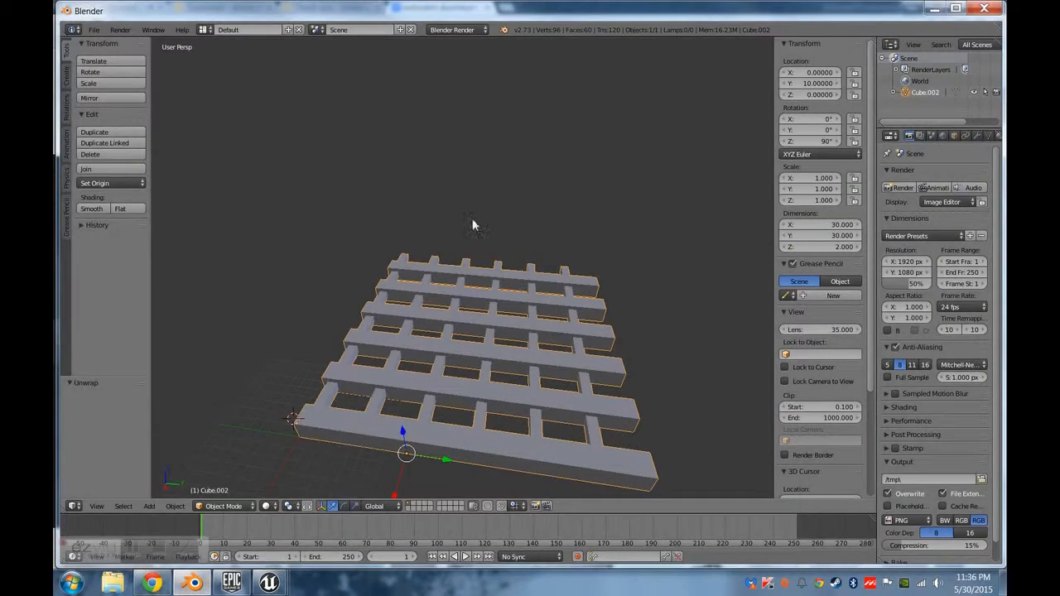
{"action": "middle_click_drag", "start_coordinate": [515, 445], "coordinate": [498, 308]}
{"action": "middle_click_drag", "start_coordinate": [584, 381], "coordinate": [458, 387]}
{"action": "key", "text": "Tab"}
{"action": "key", "text": "Tab"}
{"action": "key", "text": "Tab"}
{"action": "middle_click_drag", "start_coordinate": [576, 315], "coordinate": [511, 349]}
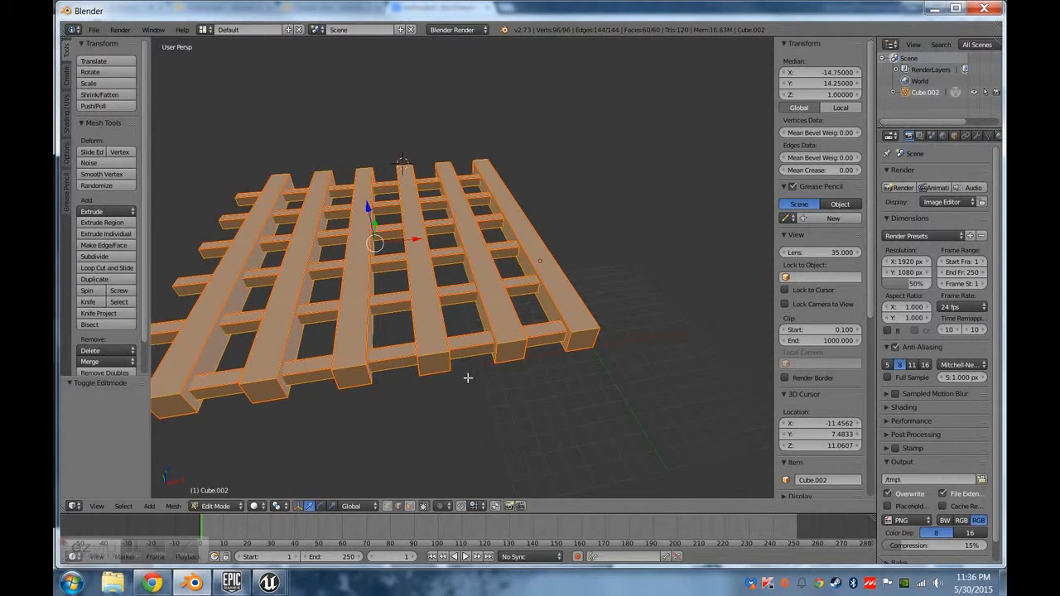
{"action": "left_click", "coordinate": [410, 507]}
{"action": "right_click", "coordinate": [540, 332]}
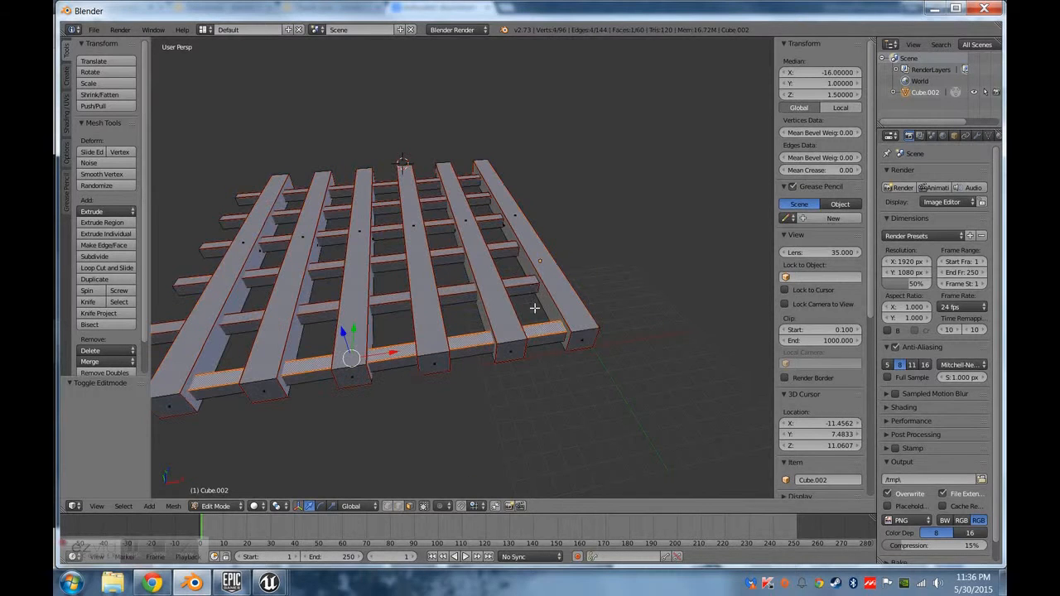
Save the grate's Blender file as untitled.blend in the Floor Grate Mesh folder.
{"action": "left_click", "coordinate": [94, 30]}
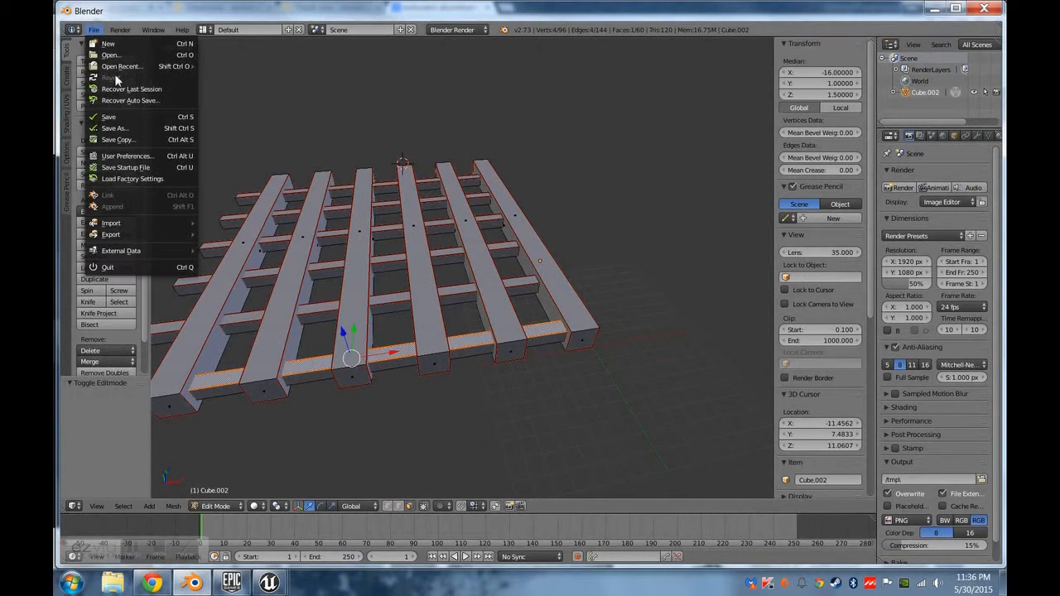
{"action": "left_click", "coordinate": [131, 117]}
{"action": "left_click", "coordinate": [980, 60]}
Save the file under the new name Floor_Grate_Finishing_Piece.blend in the Floor Grate Mesh folder.
{"action": "left_click", "coordinate": [93, 31]}
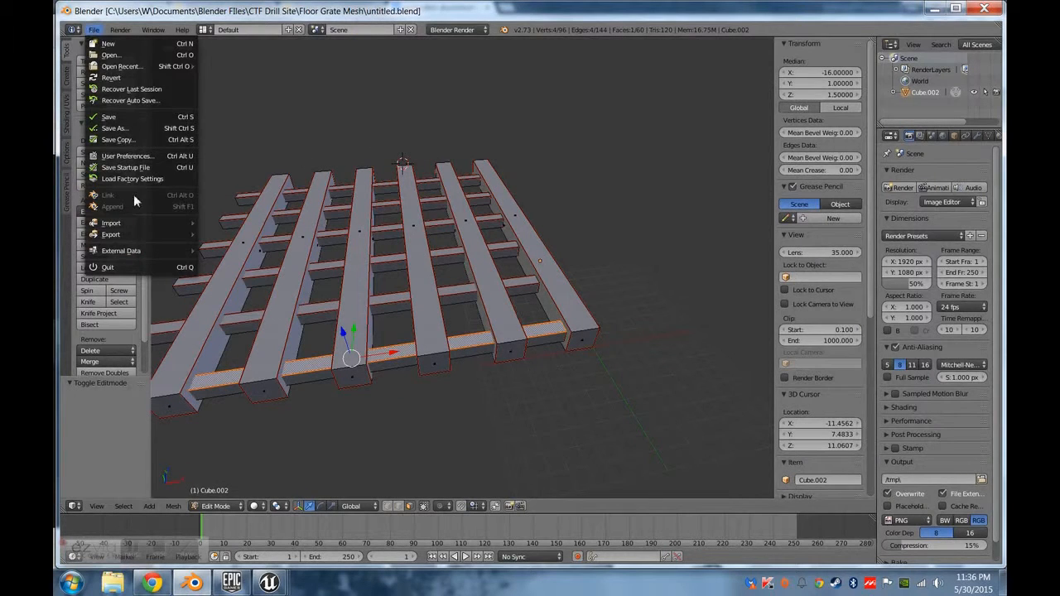
{"action": "left_click", "coordinate": [116, 129]}
{"action": "left_click", "coordinate": [223, 72]}
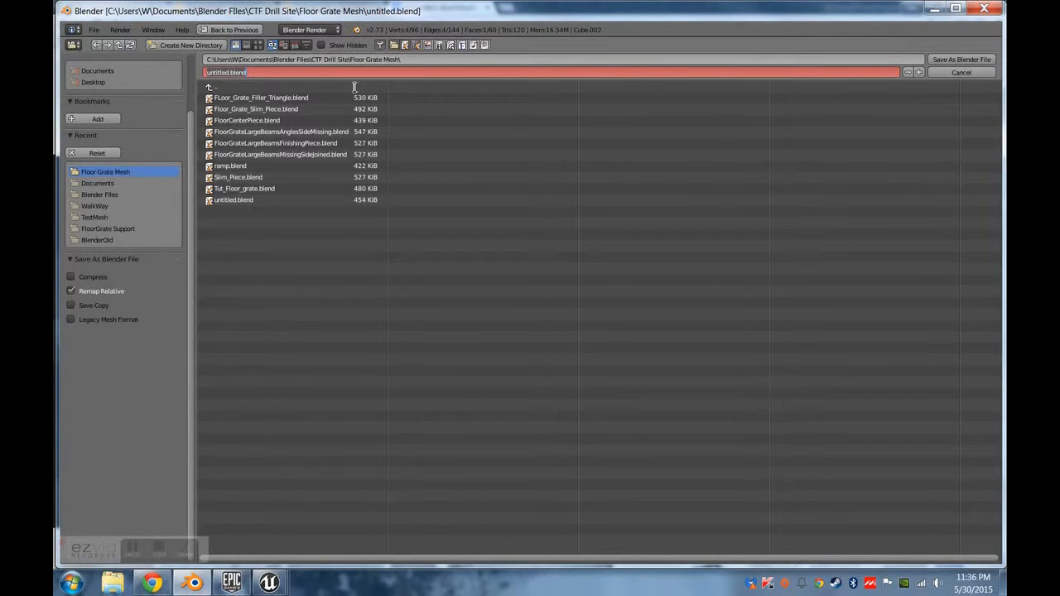
{"action": "type", "text": "Fl"}
{"action": "type", "text": "oor_Grate_Finishing_Piece"}
{"action": "key", "text": "Return"}
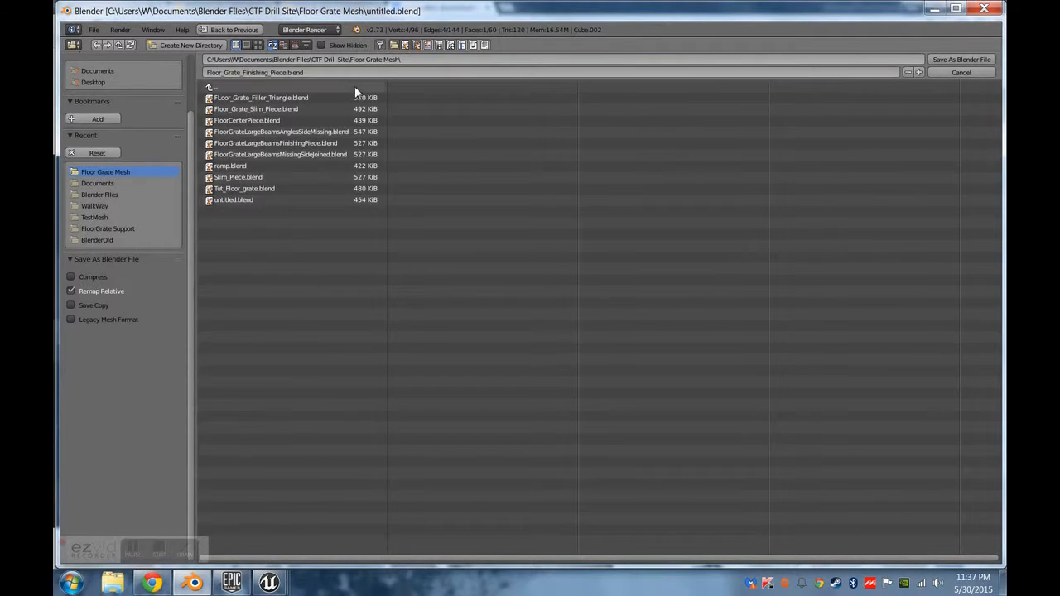
{"action": "left_click", "coordinate": [952, 60]}
Delete the faces of all crossbars and long bars in the grate except one outer long bar.
{"action": "key", "text": "Tab"}
{"action": "key", "text": "a"}
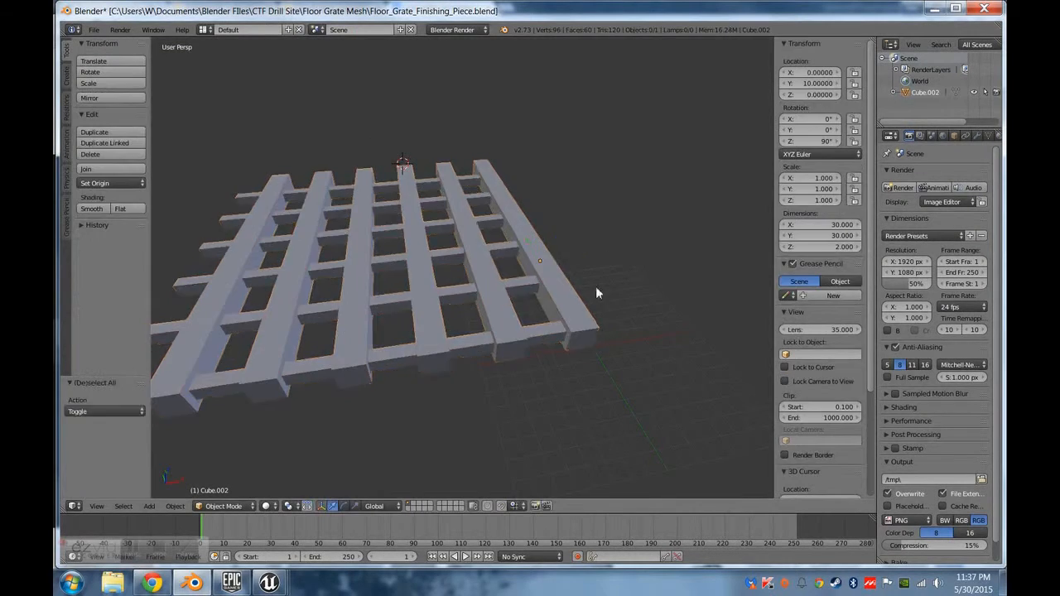
{"action": "key", "text": "Tab"}
{"action": "key", "text": "a"}
{"action": "middle_click_drag", "start_coordinate": [619, 293], "coordinate": [546, 265]}
{"action": "right_click", "coordinate": [538, 260], "text": "shift"}
{"action": "right_click", "coordinate": [437, 294], "text": "shift"}
{"action": "right_click", "coordinate": [400, 284], "text": "shift"}
{"action": "middle_click_drag", "start_coordinate": [465, 312], "coordinate": [491, 262]}
{"action": "middle_click_drag", "start_coordinate": [517, 235], "coordinate": [548, 276]}
{"action": "right_click", "coordinate": [543, 282], "text": "shift"}
{"action": "middle_click_drag", "start_coordinate": [317, 287], "coordinate": [529, 296]}
{"action": "key", "text": "x"}
{"action": "left_click", "coordinate": [427, 354]}
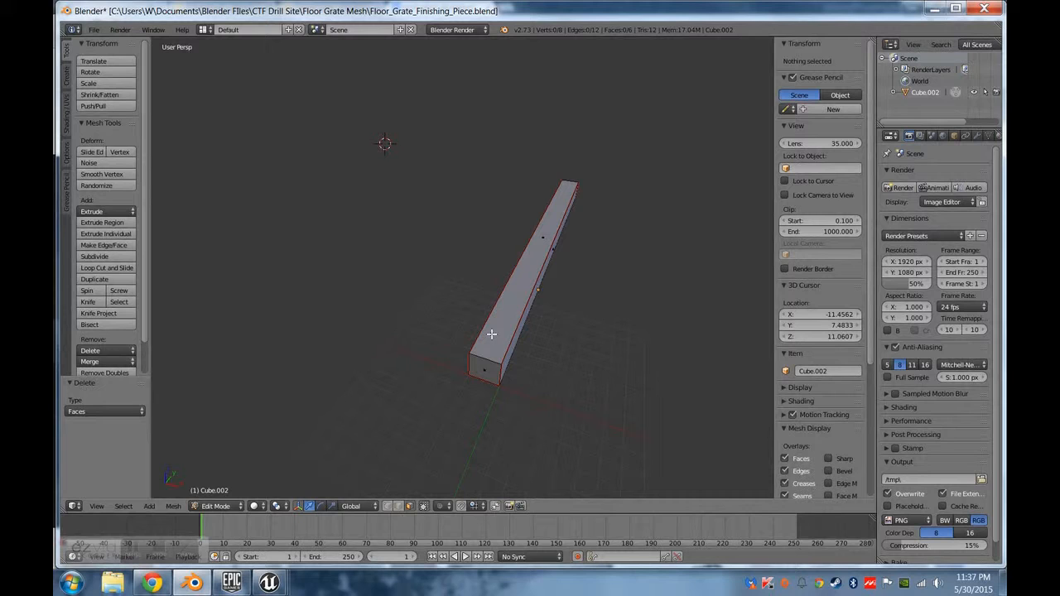
Raise the top face of the remaining bar to a median Z of 2.5.
{"action": "middle_click_drag", "start_coordinate": [498, 322], "coordinate": [495, 290]}
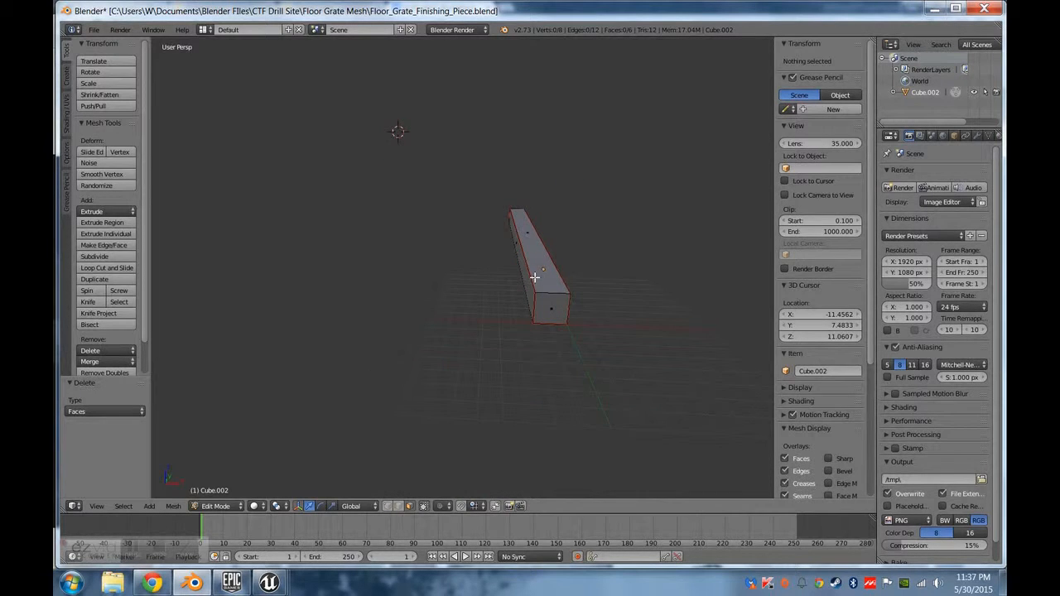
{"action": "right_click", "coordinate": [536, 235]}
{"action": "middle_click_drag", "start_coordinate": [603, 267], "coordinate": [547, 251]}
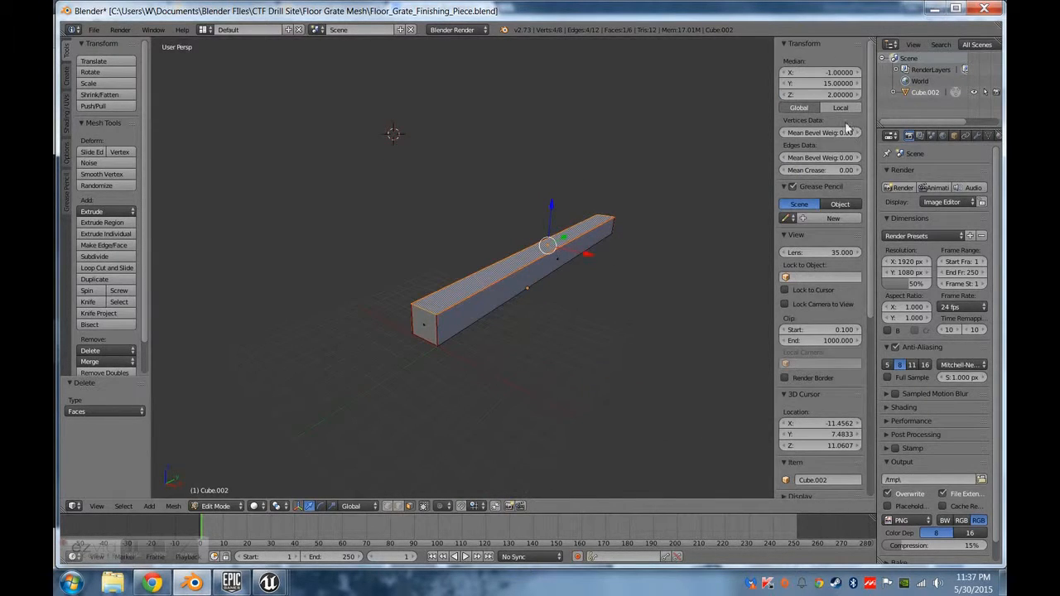
{"action": "left_click_drag", "start_coordinate": [551, 205], "coordinate": [552, 201]}
{"action": "key", "text": "ctrl+z"}
{"action": "left_click", "coordinate": [834, 97]}
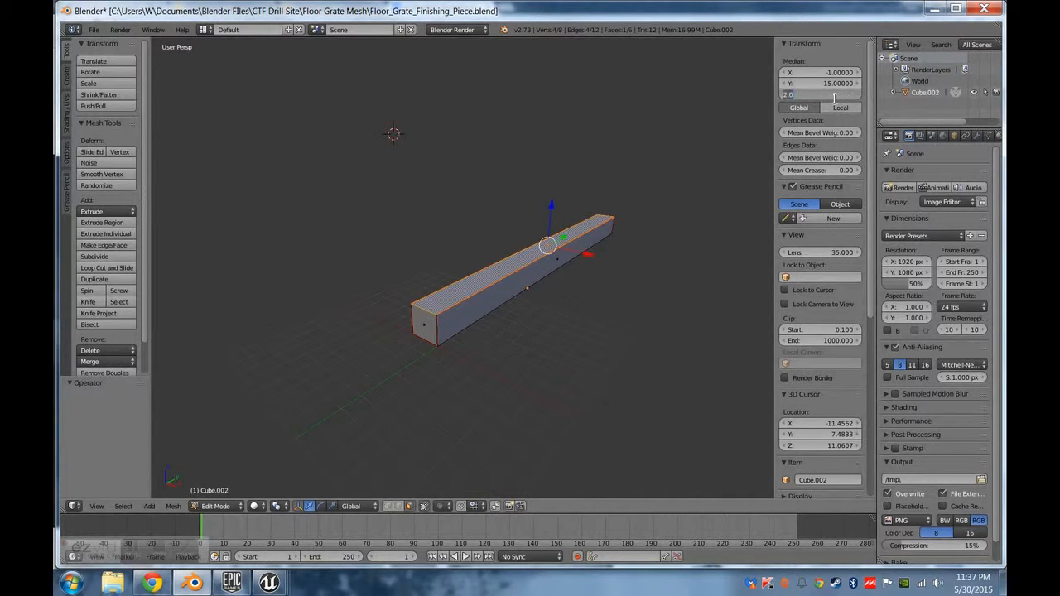
{"action": "key", "text": "Return"}
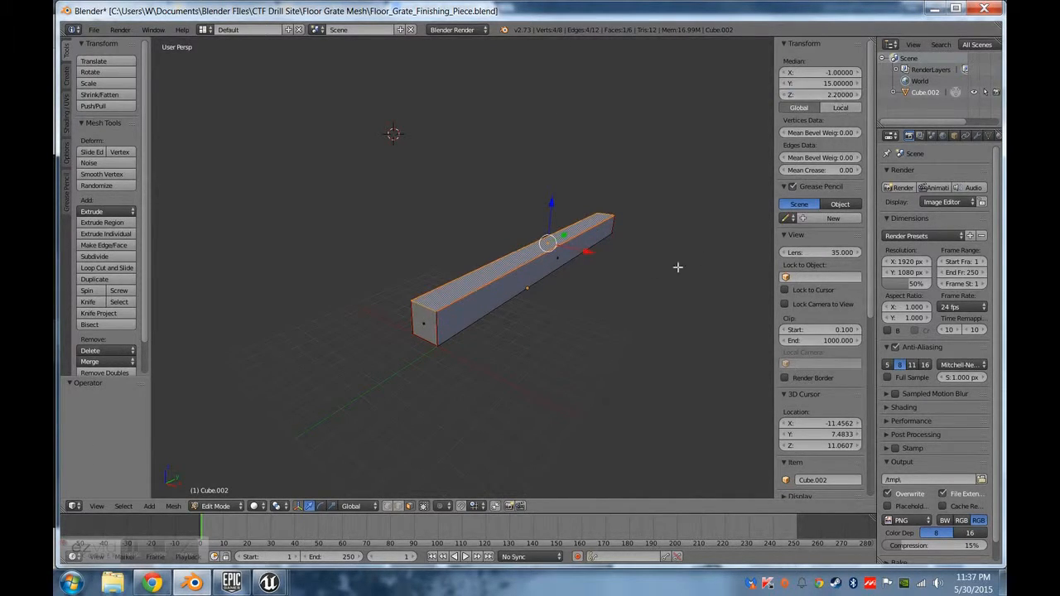
{"action": "left_click", "coordinate": [838, 94]}
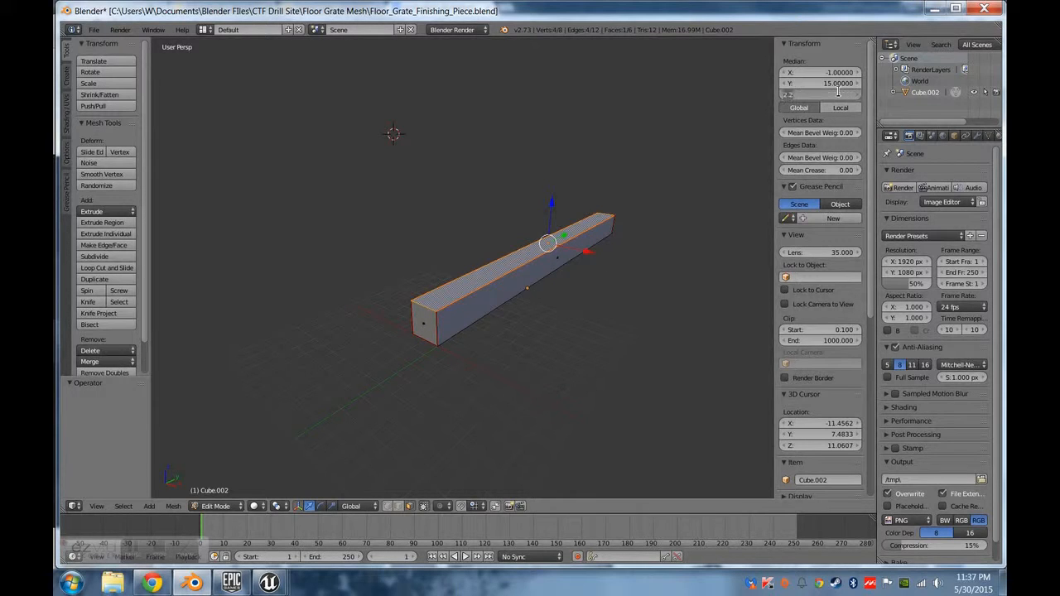
{"action": "key", "text": "Return"}
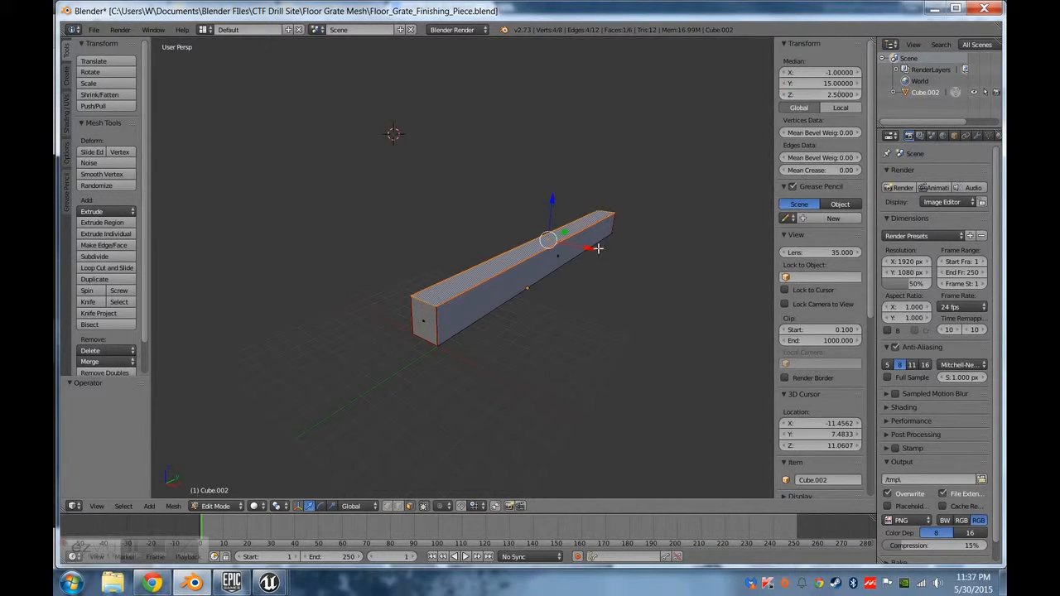
Try a median X of 2.5 for the bar's long side face nearest X zero, and undo the change.
{"action": "right_click", "coordinate": [540, 262]}
{"action": "left_click", "coordinate": [830, 97]}
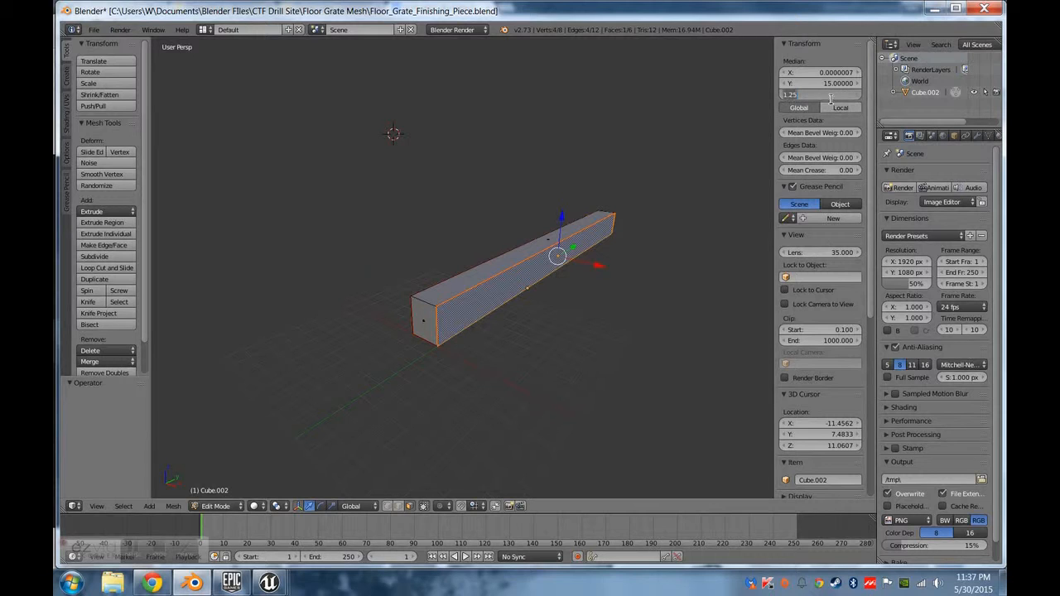
{"action": "key", "text": "Return"}
{"action": "left_click", "coordinate": [831, 73]}
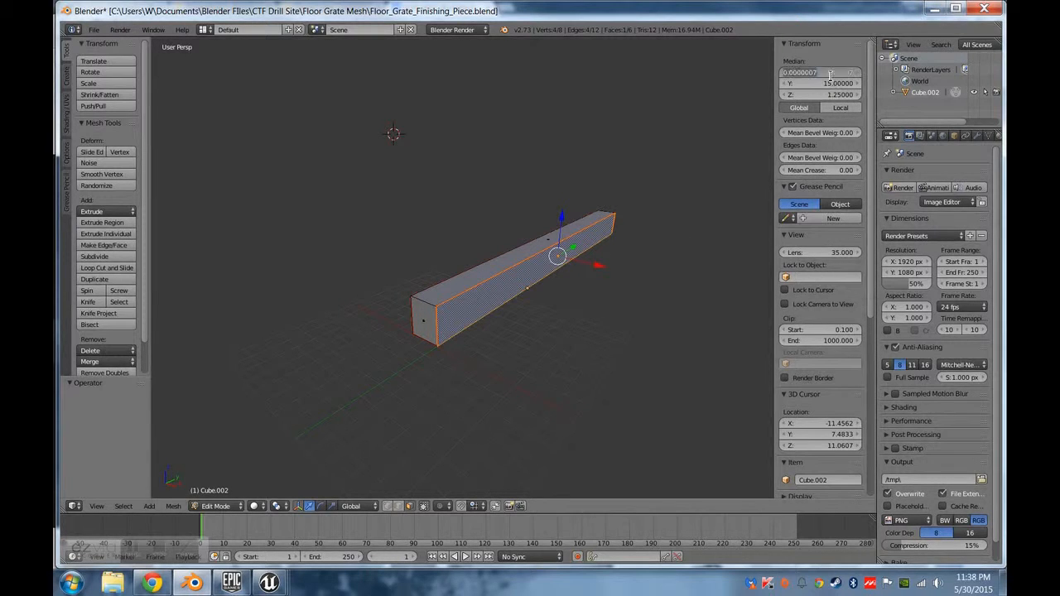
{"action": "type", "text": "2.5"}
{"action": "key", "text": "Return"}
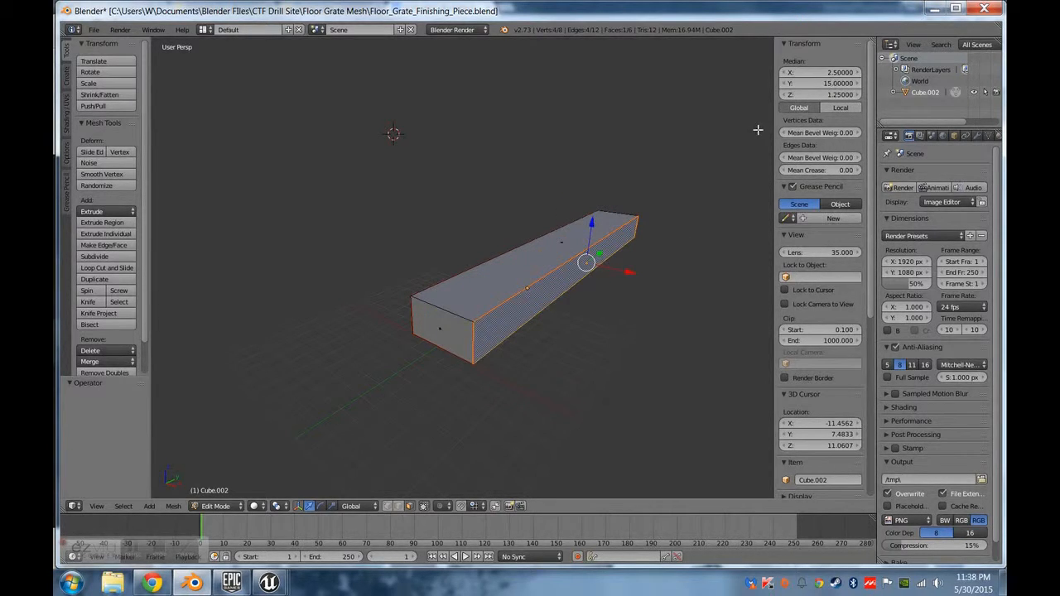
{"action": "key", "text": "ctrl+z"}
Set the median X of the selected long side face to 1.5 and check the bar's width.
{"action": "left_click", "coordinate": [834, 73]}
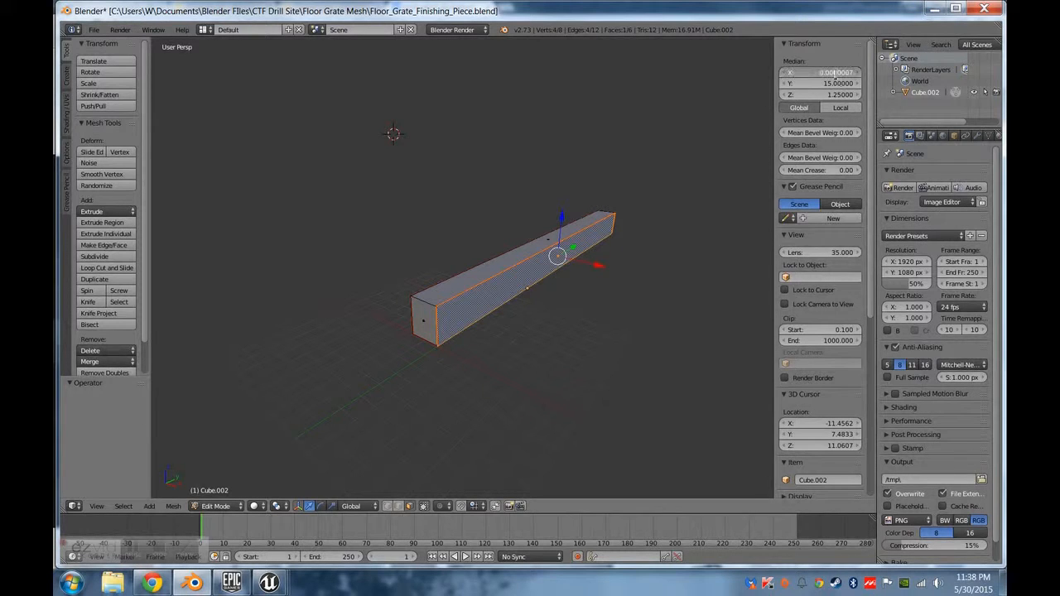
{"action": "left_click_drag", "start_coordinate": [834, 74], "coordinate": [740, 70]}
{"action": "type", "text": "1.5"}
{"action": "key", "text": "Return"}
{"action": "middle_click_drag", "start_coordinate": [503, 410], "coordinate": [544, 414]}
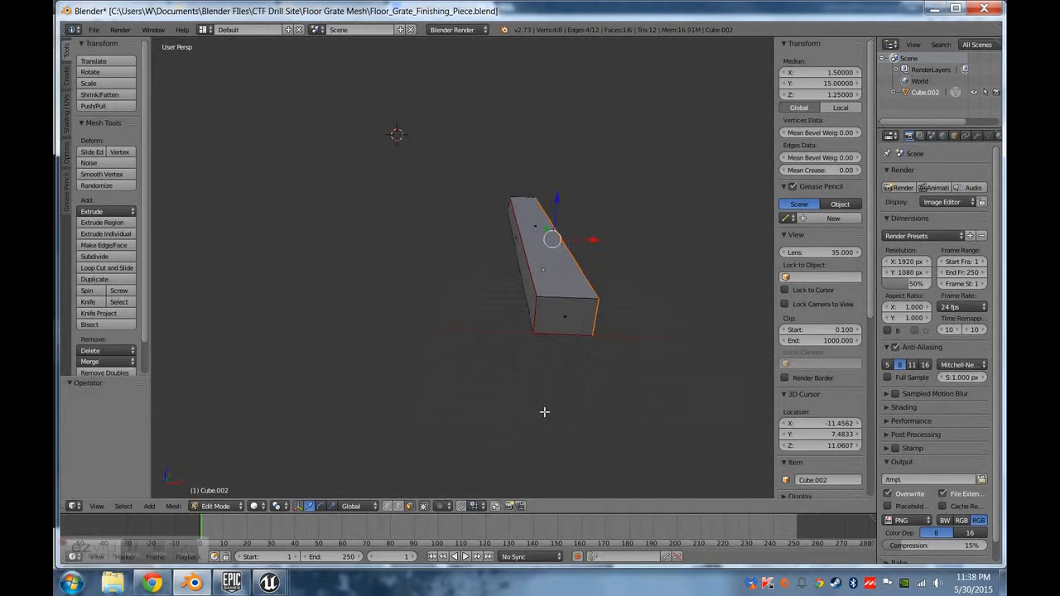
Set the selected side face's median X to 0.5 and the opposite long side face's median X to -2.5.
{"action": "left_click", "coordinate": [838, 72]}
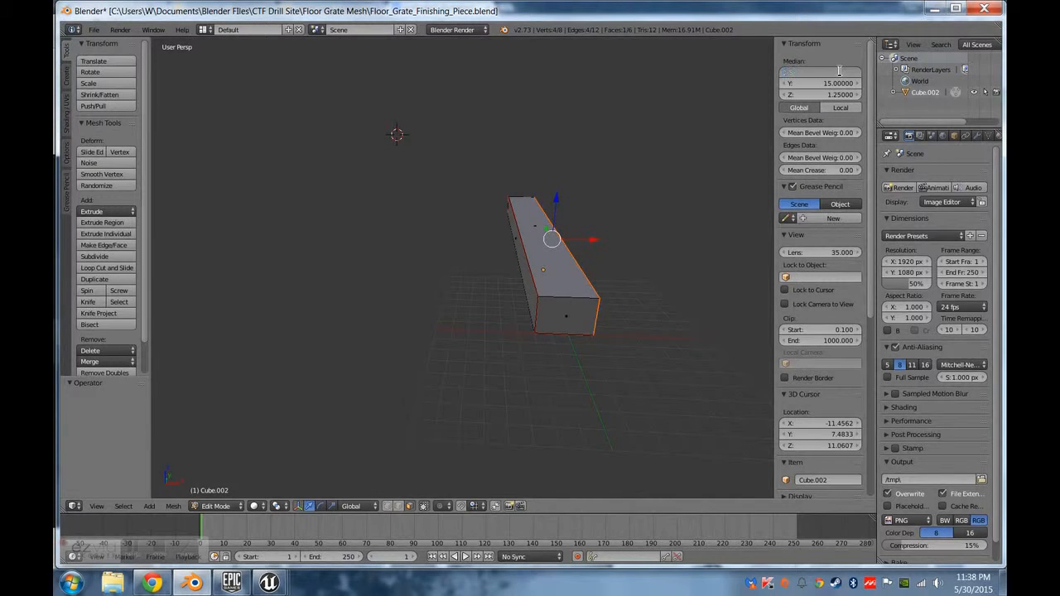
{"action": "type", "text": "0.5"}
{"action": "key", "text": "Return"}
{"action": "right_click", "coordinate": [534, 301]}
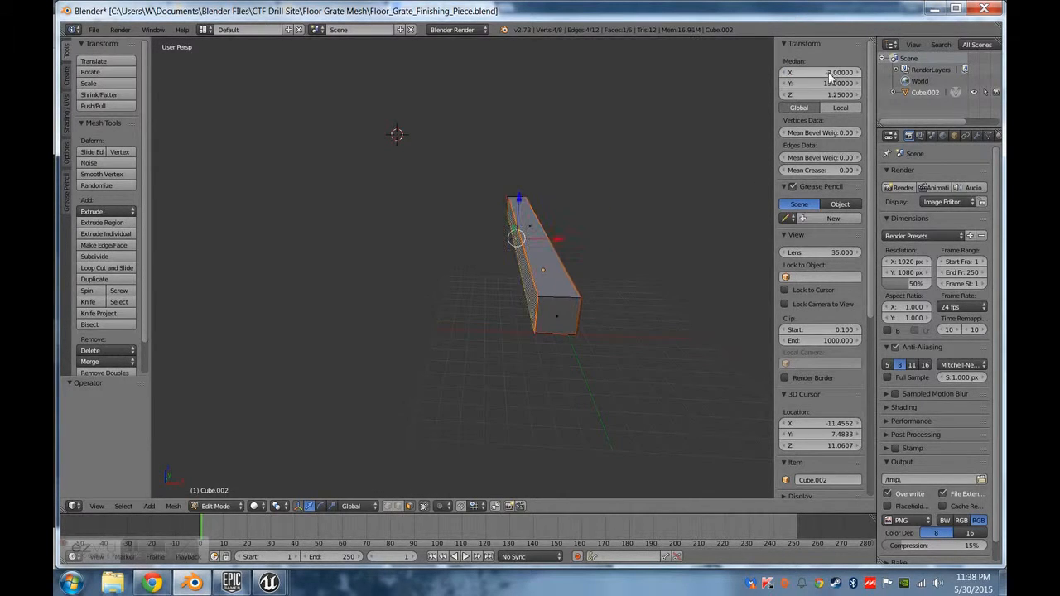
{"action": "left_click", "coordinate": [828, 73]}
{"action": "type", "text": "-2.5"}
{"action": "key", "text": "Return"}
Lower the bar's bottom face to a median Z of -0.5.
{"action": "middle_click_drag", "start_coordinate": [567, 373], "coordinate": [569, 286]}
{"action": "right_click", "coordinate": [563, 261]}
{"action": "middle_click_drag", "start_coordinate": [617, 251], "coordinate": [528, 332]}
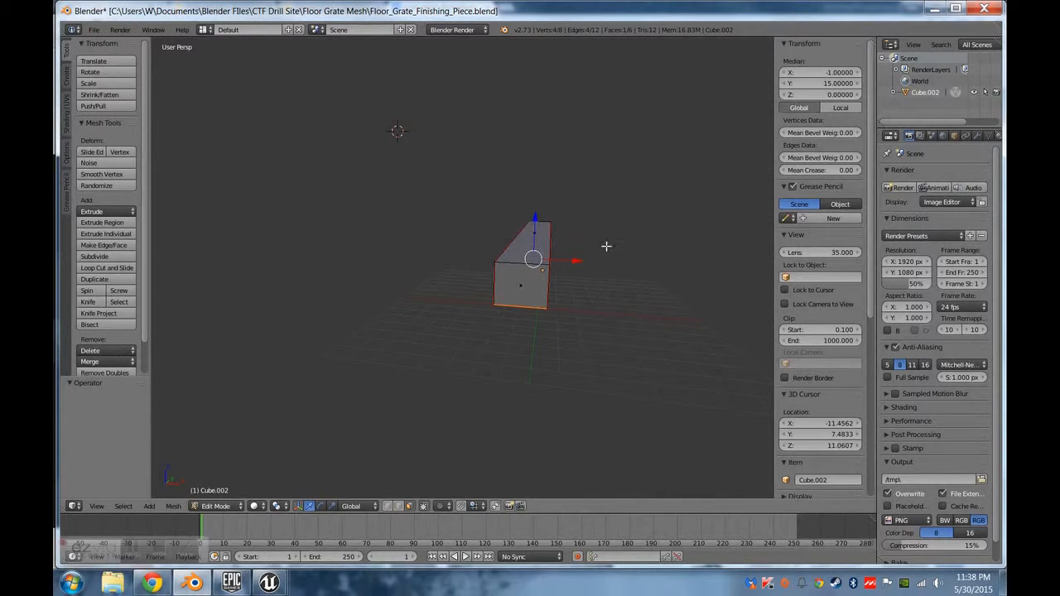
{"action": "left_click", "coordinate": [828, 94]}
{"action": "type", "text": "-0.5"}
{"action": "key", "text": "Return"}
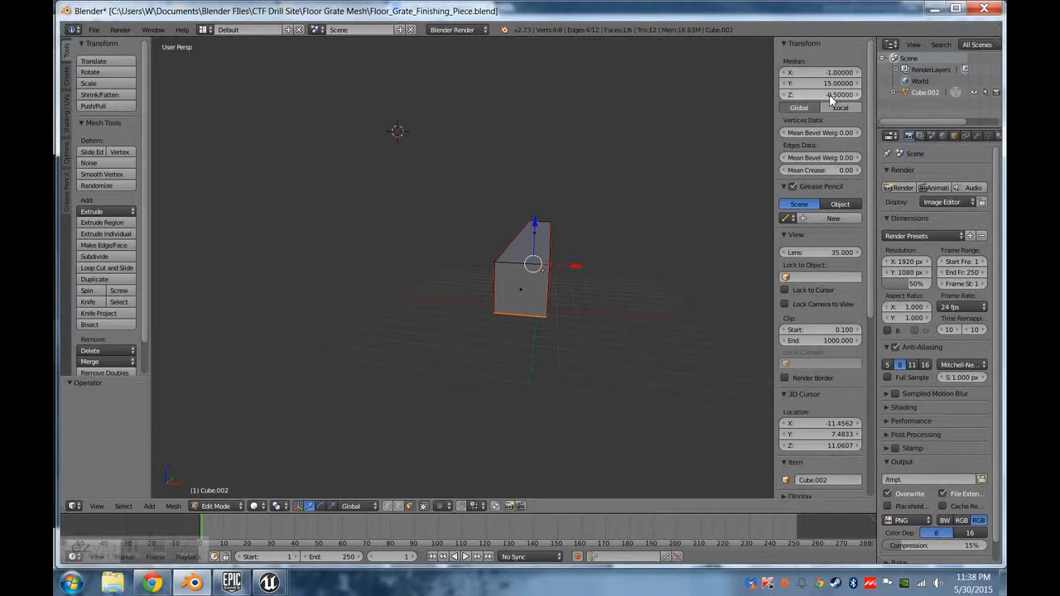
Export the finishing bar as FBX to the Documents folder under the name Tut_floor_grate2.fbx.
{"action": "left_click", "coordinate": [93, 30]}
{"action": "mouse_move", "coordinate": [124, 234]}
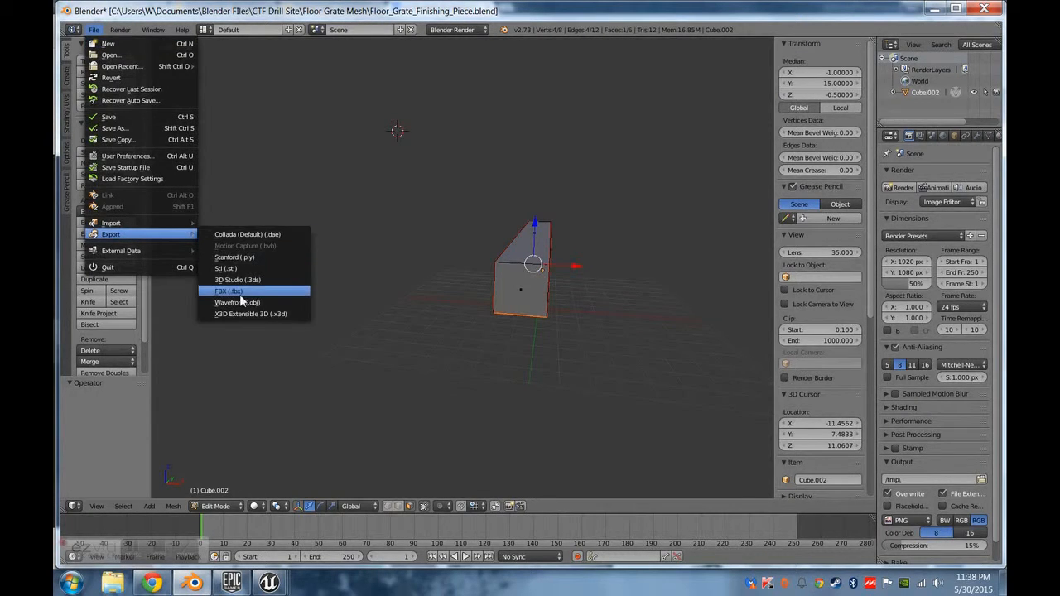
{"action": "left_click", "coordinate": [240, 293]}
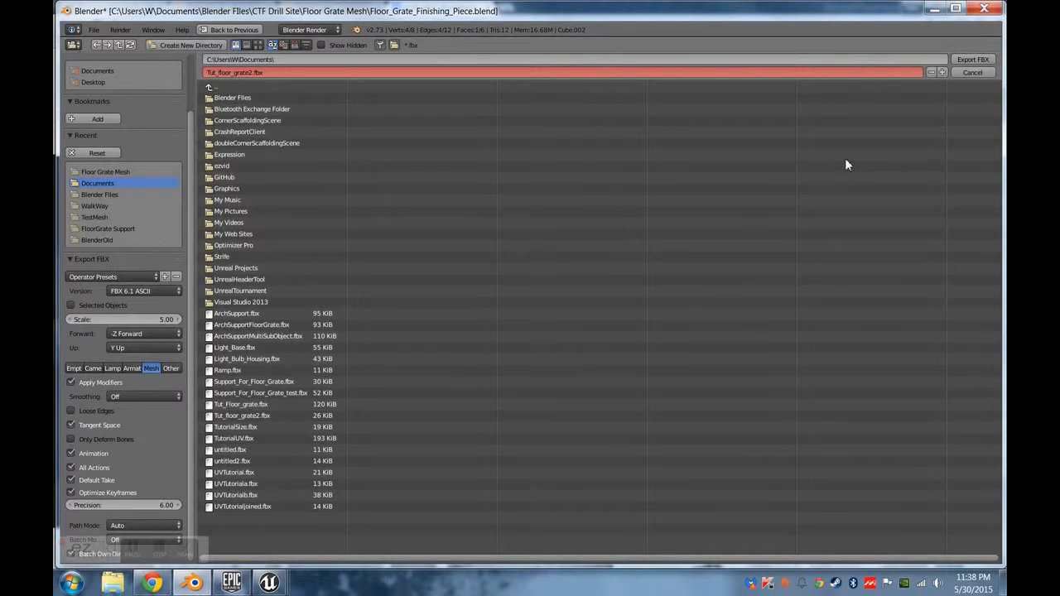
{"action": "left_click", "coordinate": [967, 60]}
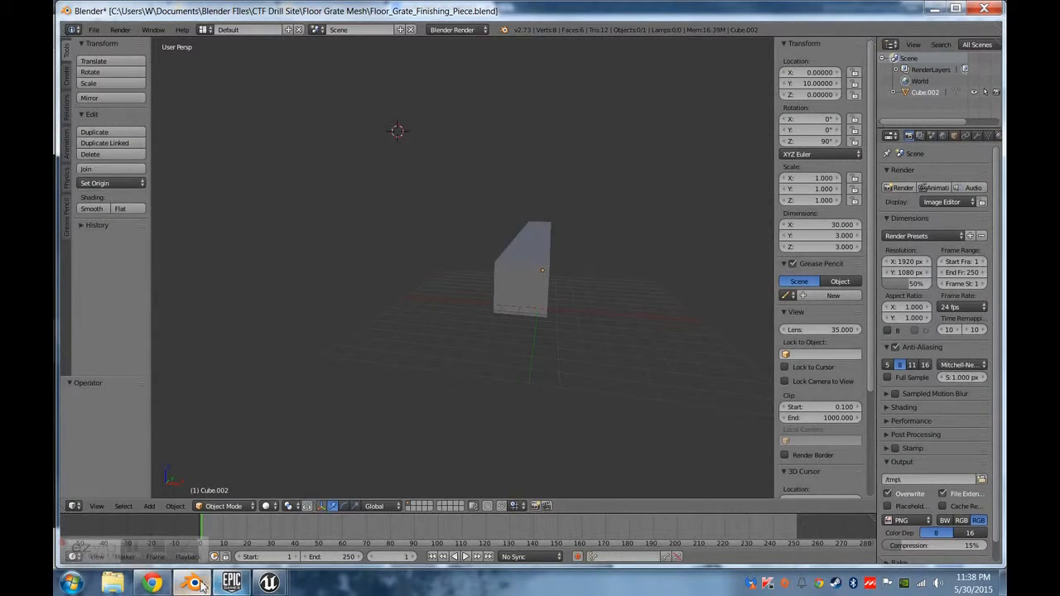
Switch to Unreal Editor, browse the Documents library for the FBX to import, and return to Blender.
{"action": "mouse_move", "coordinate": [196, 584]}
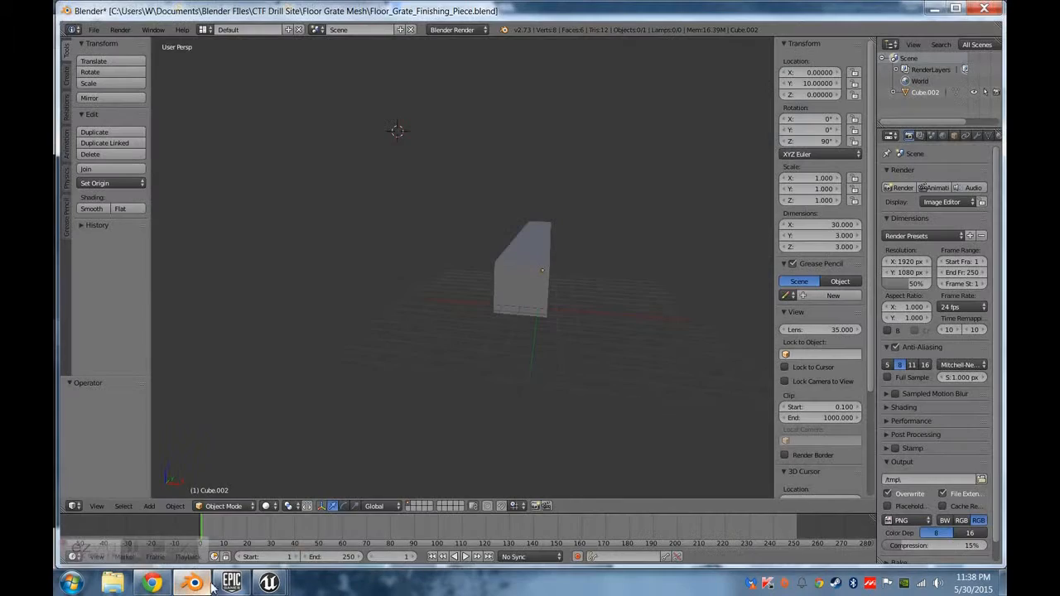
{"action": "mouse_move", "coordinate": [271, 585]}
{"action": "left_click", "coordinate": [422, 530]}
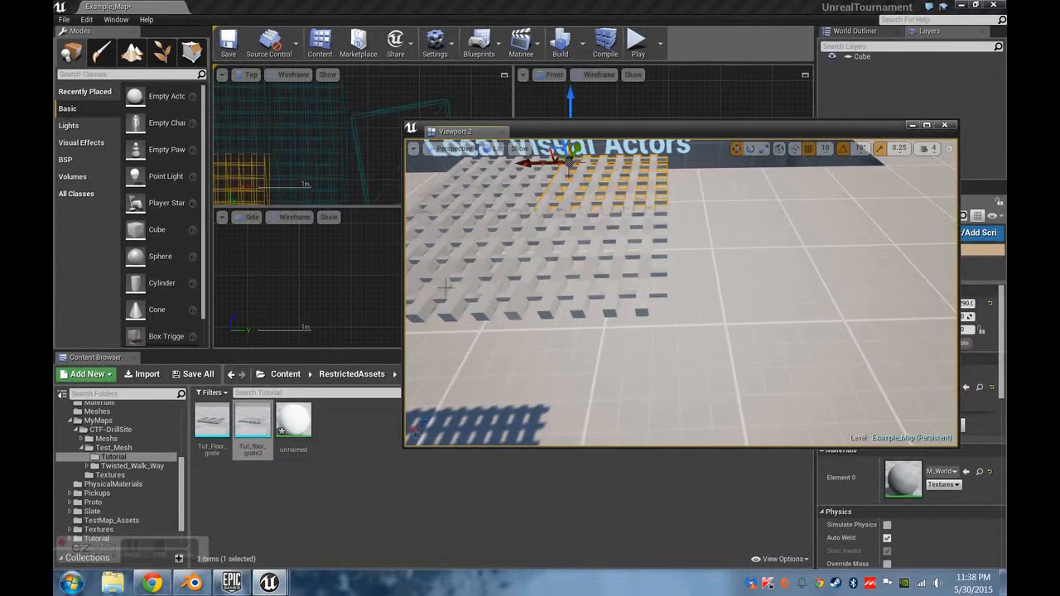
{"action": "left_click", "coordinate": [140, 374]}
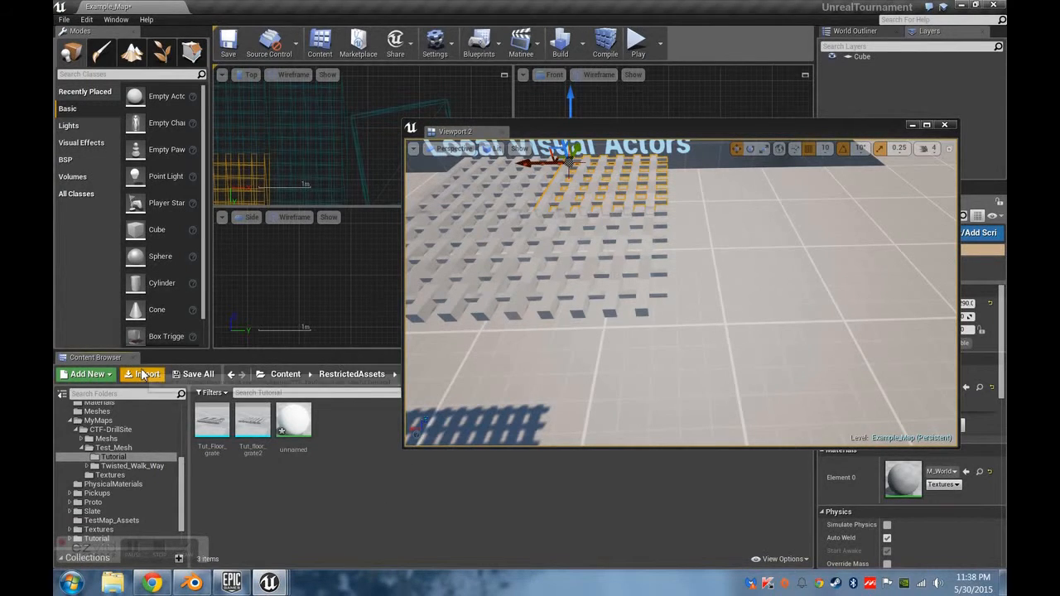
{"action": "scroll", "coordinate": [497, 421], "scroll_direction": "down", "scroll_amount": 1}
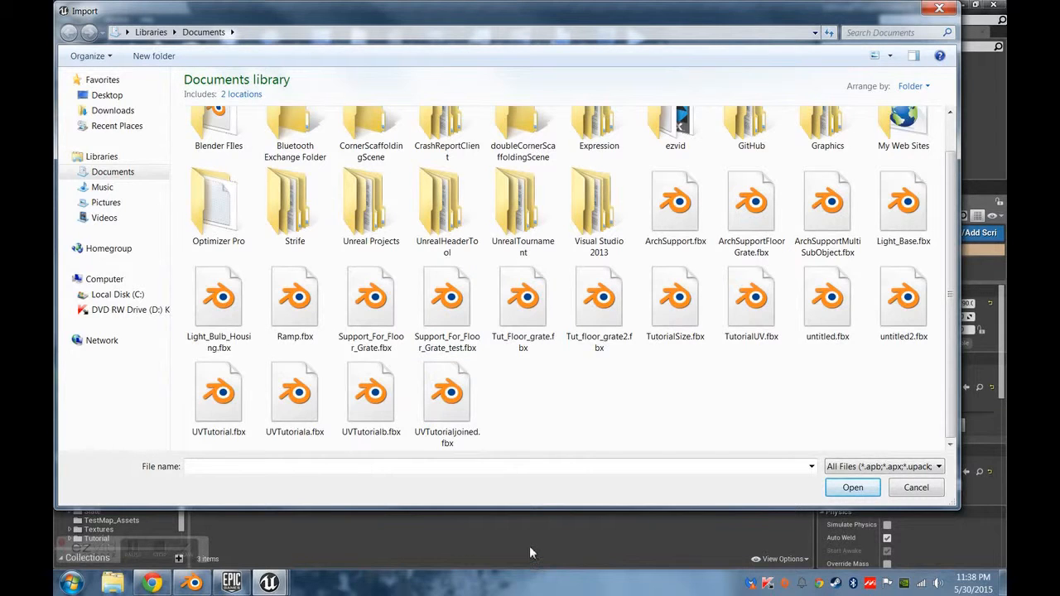
{"action": "left_click", "coordinate": [192, 583]}
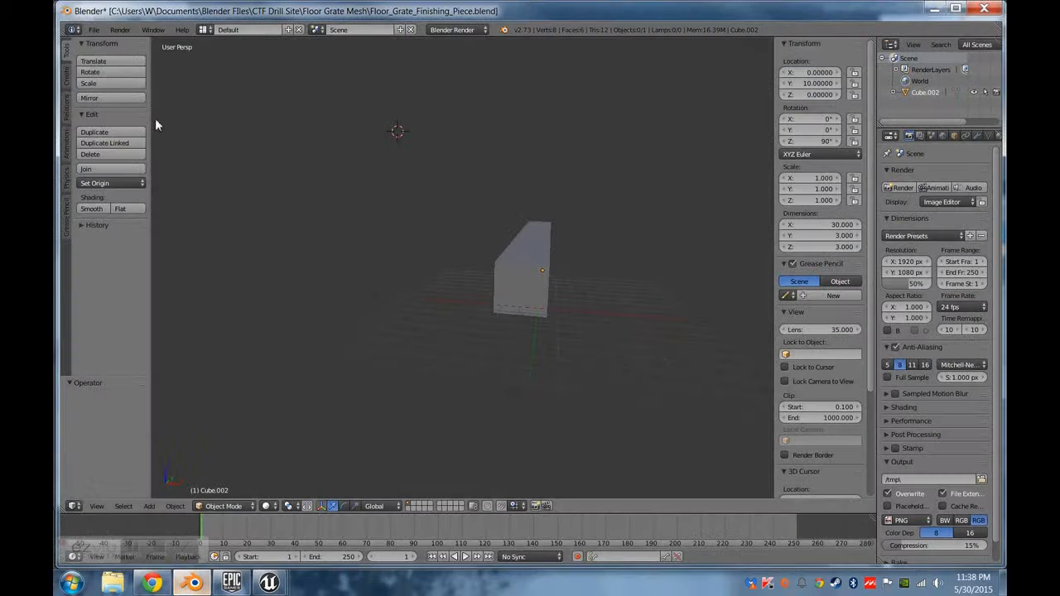
Start an FBX export of the finishing bar to the Documents folder.
{"action": "left_click", "coordinate": [94, 30]}
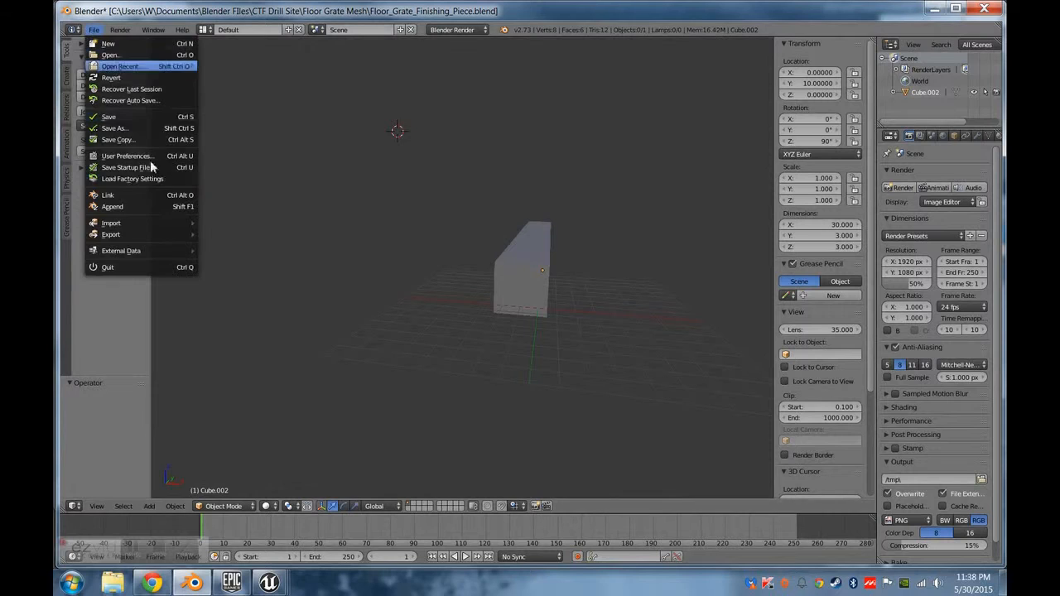
{"action": "left_click", "coordinate": [95, 31]}
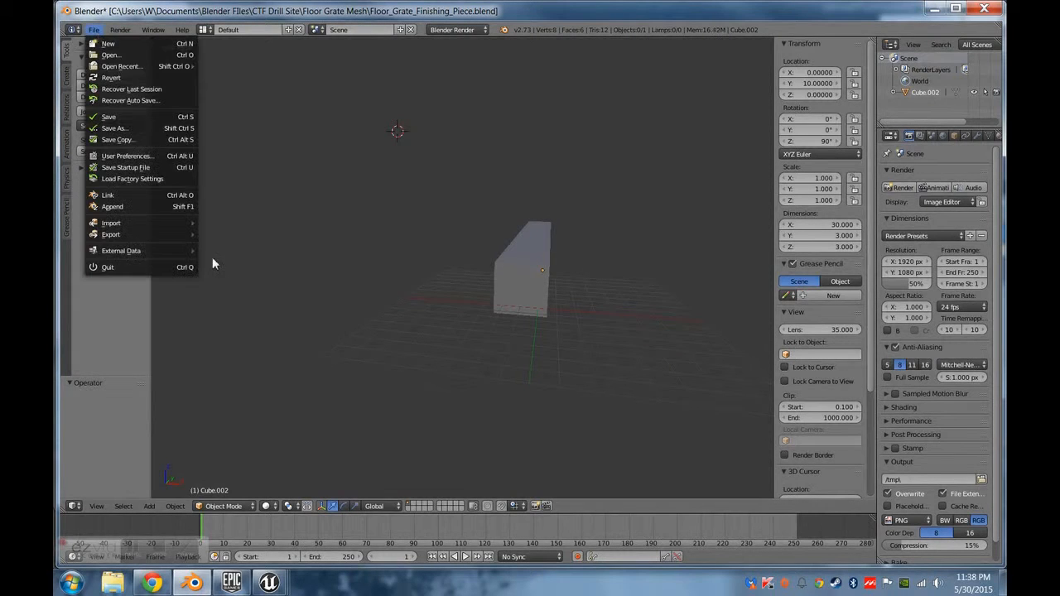
{"action": "mouse_move", "coordinate": [170, 236]}
{"action": "left_click", "coordinate": [248, 291]}
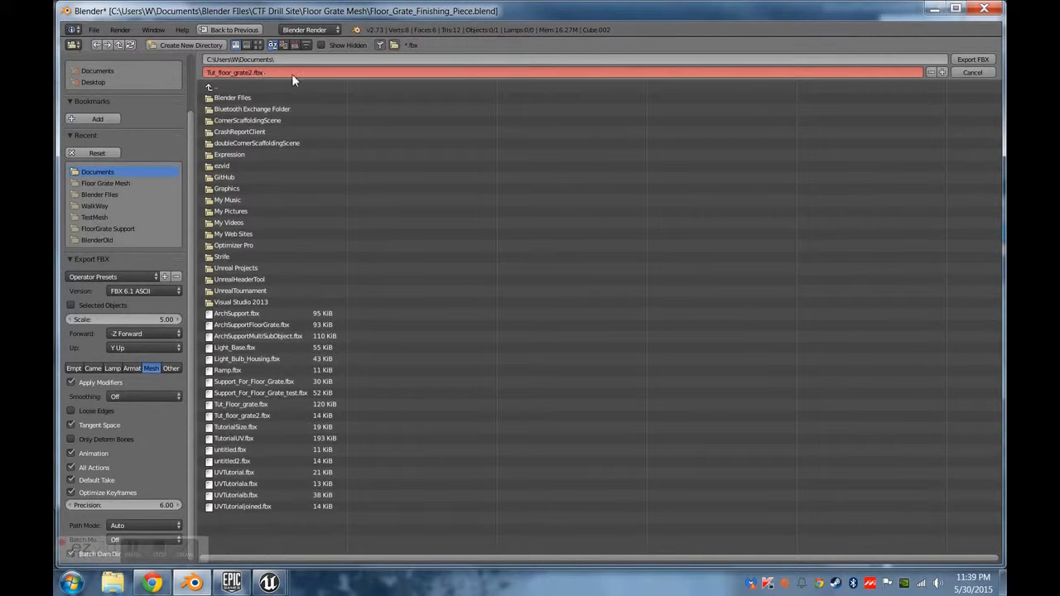
Switch to Unreal Editor and try to import Tut_floor_grate2.fbx, declining to overwrite the existing asset.
{"action": "left_click", "coordinate": [269, 582]}
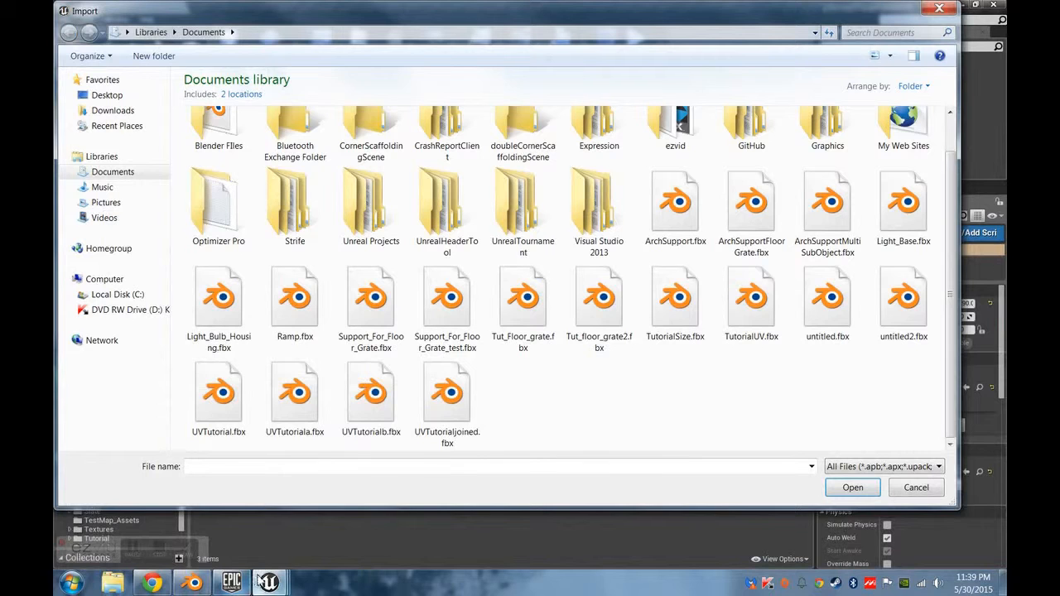
{"action": "double_click", "coordinate": [599, 303]}
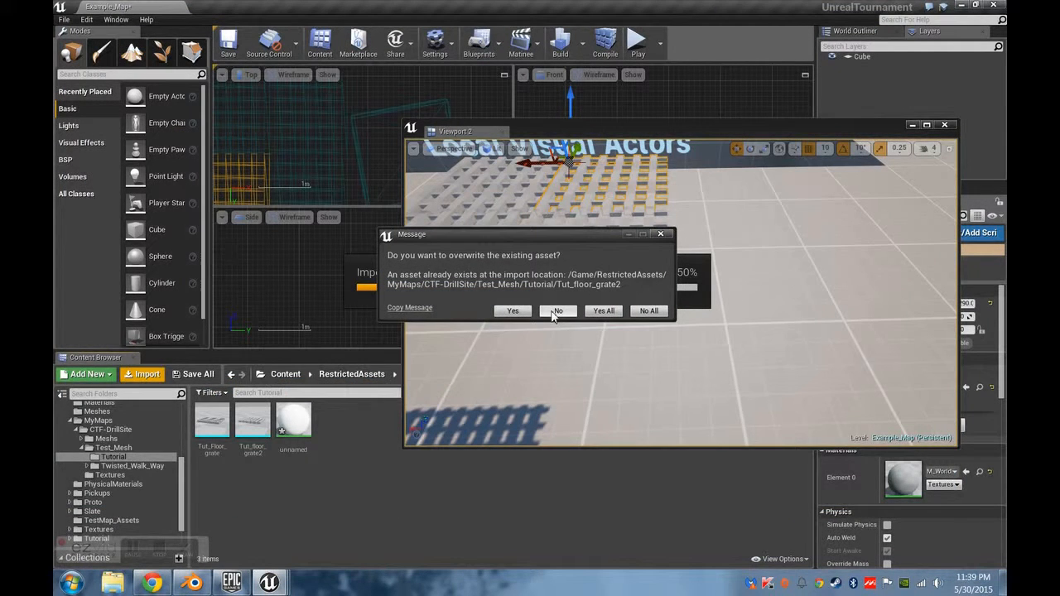
{"action": "left_click", "coordinate": [556, 311]}
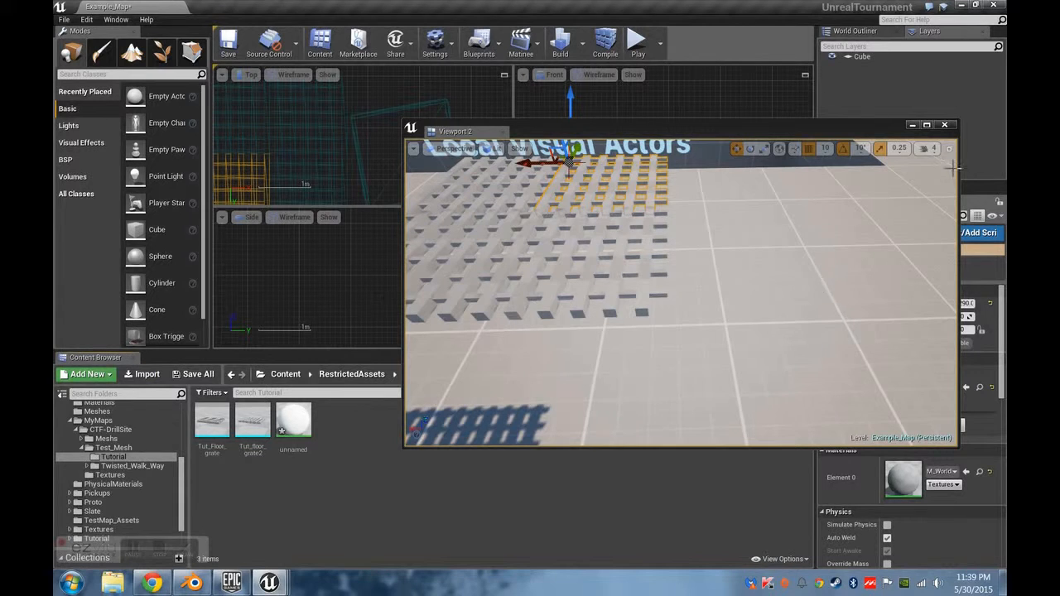
Return to Blender and export the finishing bar to the Documents folder as Tut_floor_grate_Finishing_piece.fbx.
{"action": "left_click", "coordinate": [192, 583]}
{"action": "left_click", "coordinate": [96, 30]}
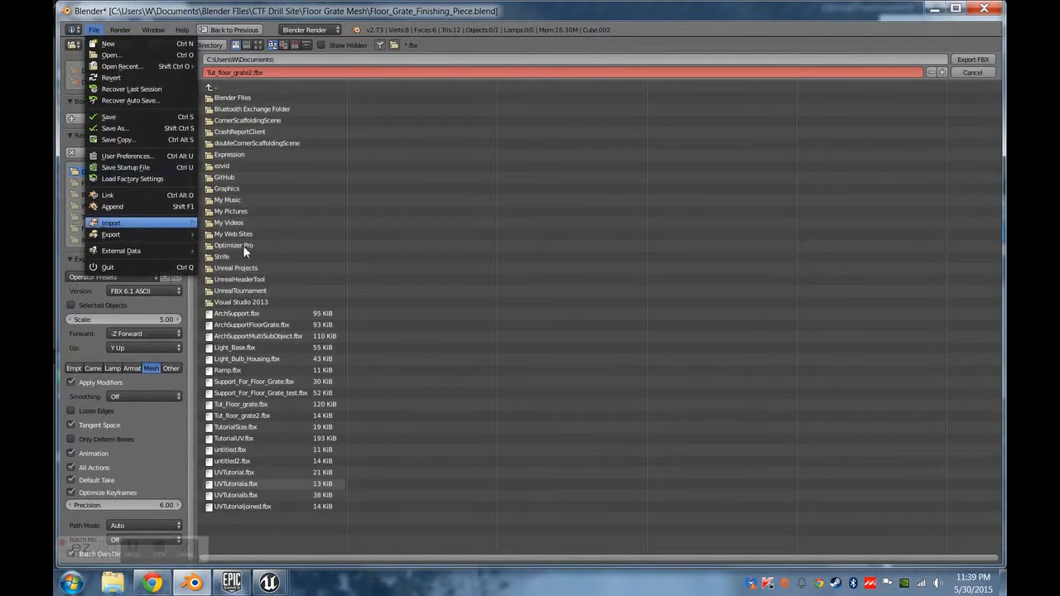
{"action": "left_click", "coordinate": [98, 32]}
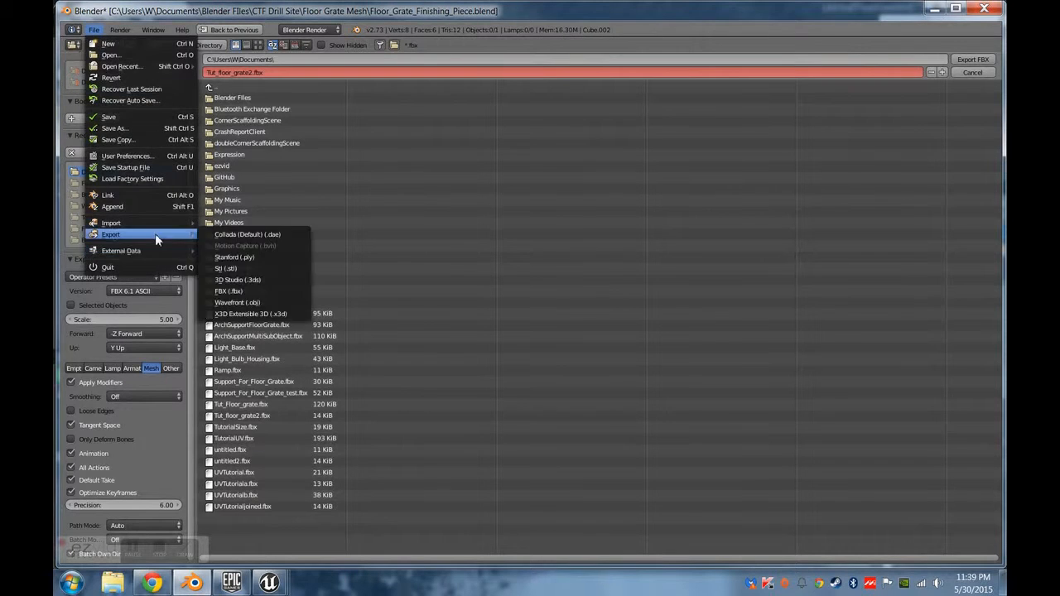
{"action": "left_click", "coordinate": [251, 72]}
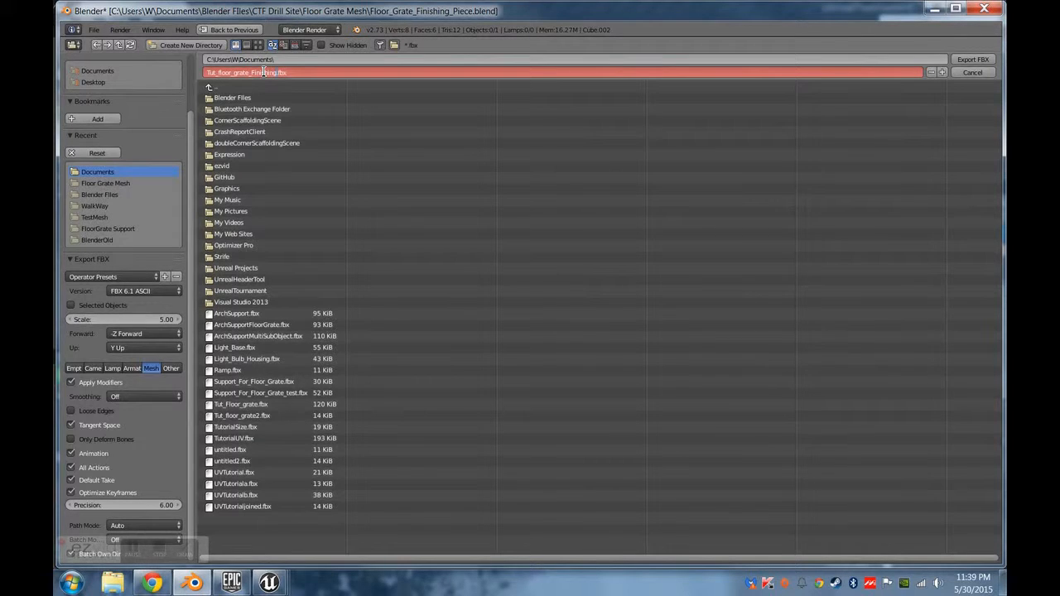
{"action": "key", "text": "Return"}
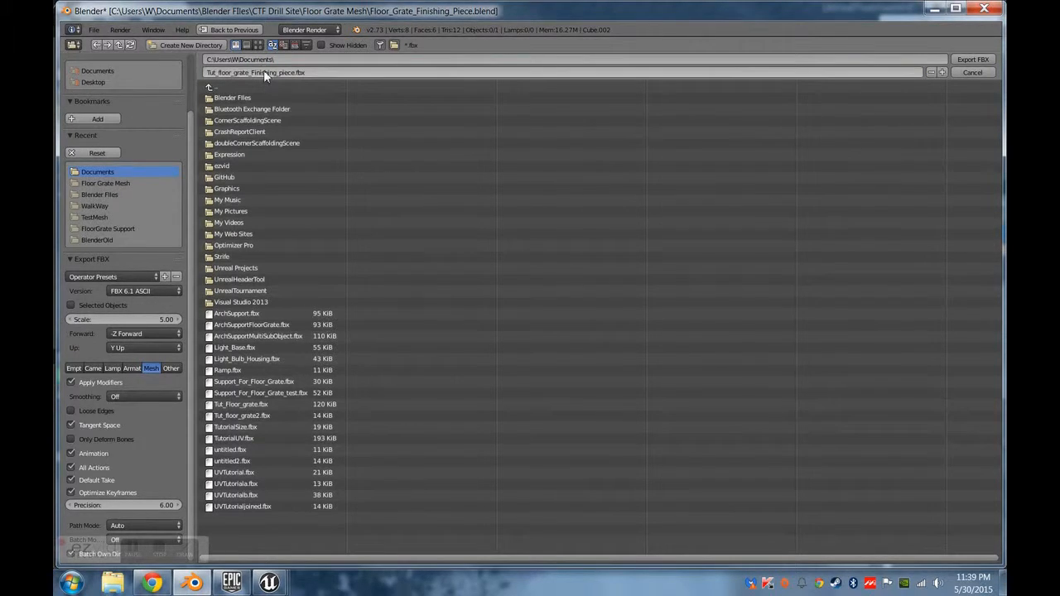
{"action": "left_click", "coordinate": [975, 61]}
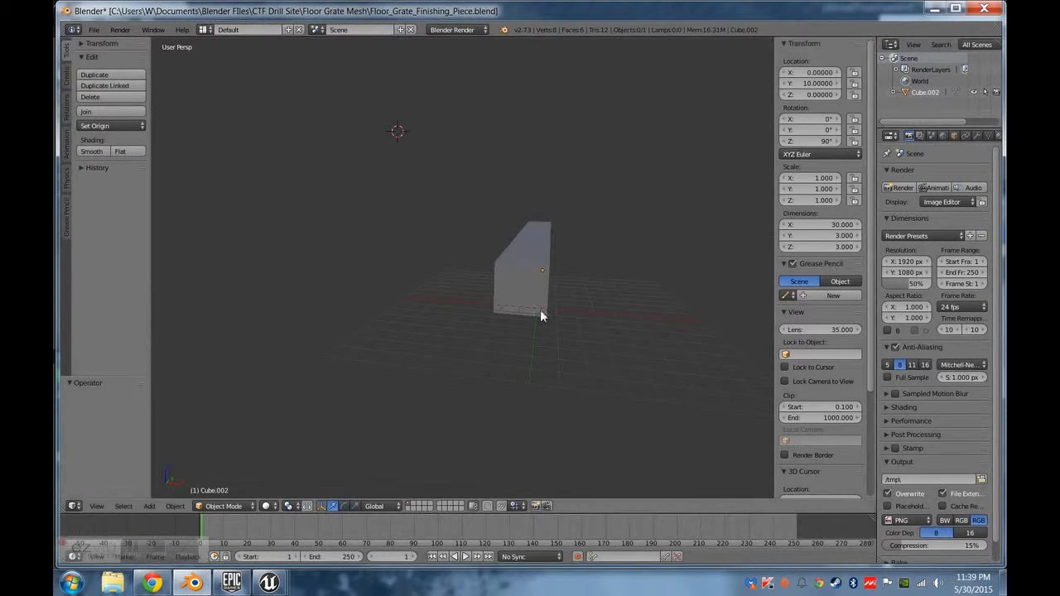
Switch to Unreal Editor and import Tut_floor_grate_Finishing_piece.fbx into the Tutorial folder with the existing import options.
{"action": "middle_click_drag", "start_coordinate": [540, 311], "coordinate": [596, 357]}
{"action": "left_click", "coordinate": [267, 582]}
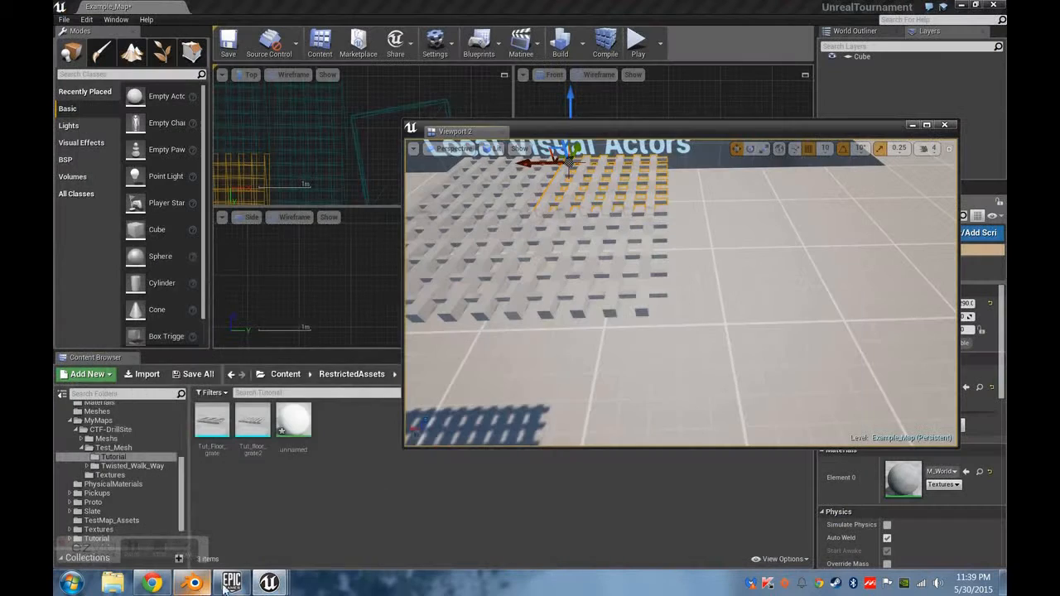
{"action": "left_click", "coordinate": [149, 378]}
{"action": "left_click", "coordinate": [600, 389]}
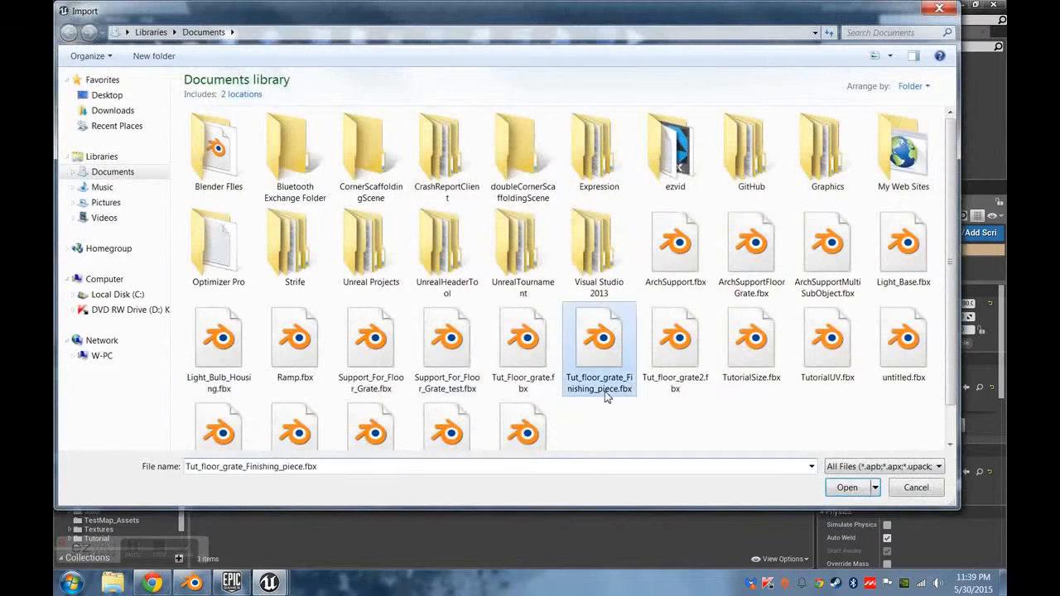
{"action": "scroll", "coordinate": [602, 315], "scroll_direction": "down", "scroll_amount": 1}
{"action": "double_click", "coordinate": [602, 306]}
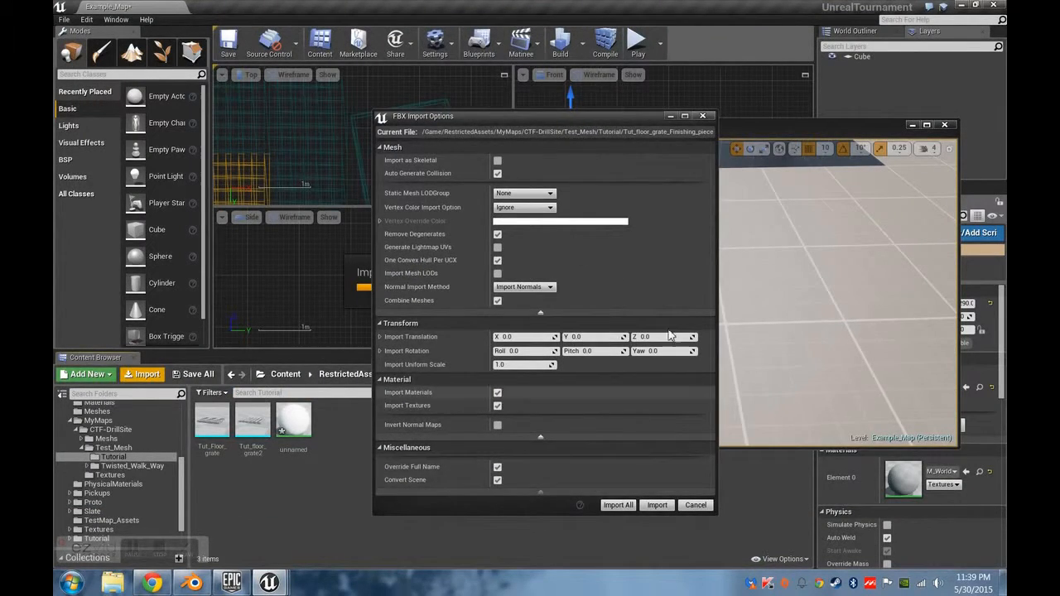
{"action": "left_click", "coordinate": [617, 500]}
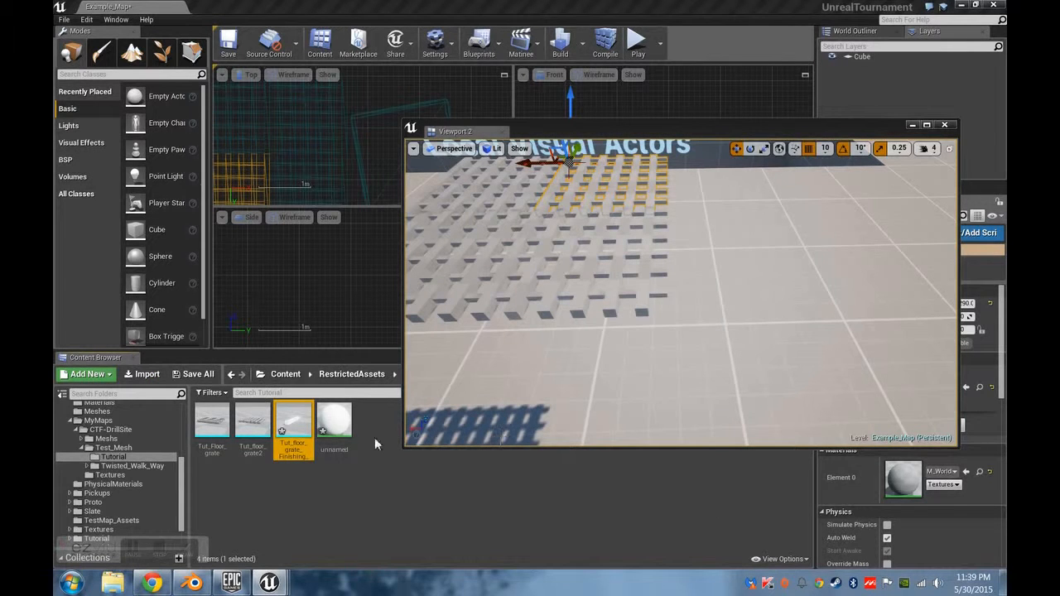
Place the finishing piece mesh in the level and line it up against the open edge of the floor grate.
{"action": "left_click_drag", "start_coordinate": [294, 426], "coordinate": [655, 292]}
{"action": "right_click_drag", "start_coordinate": [714, 375], "coordinate": [590, 326]}
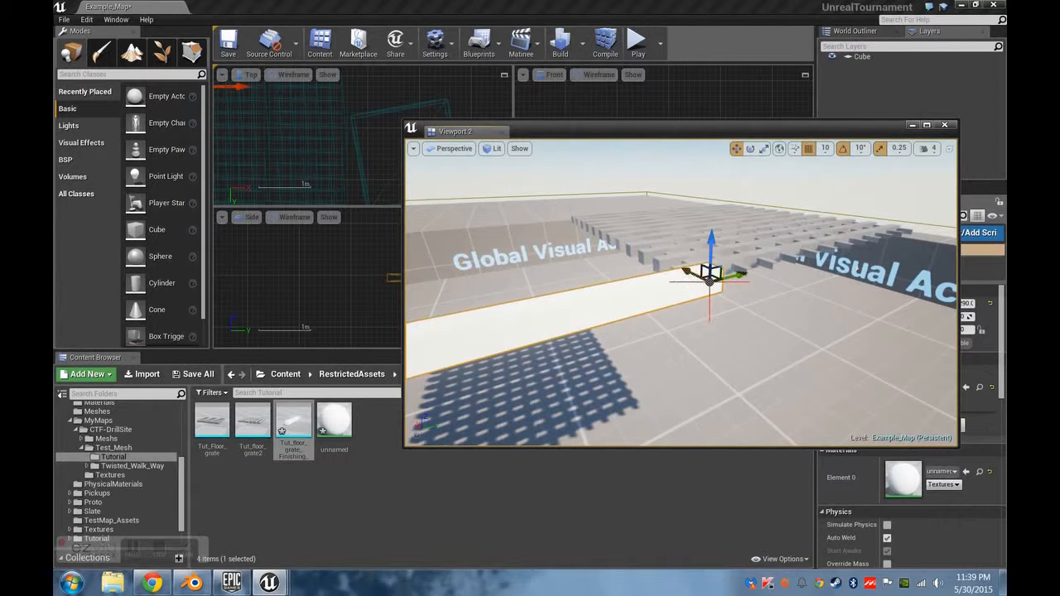
{"action": "left_click_drag", "start_coordinate": [709, 279], "coordinate": [867, 234]}
{"action": "right_click_drag", "start_coordinate": [866, 235], "coordinate": [952, 213]}
{"action": "right_click_drag", "start_coordinate": [739, 265], "coordinate": [736, 264]}
{"action": "left_click_drag", "start_coordinate": [690, 259], "coordinate": [671, 259]}
{"action": "right_click_drag", "start_coordinate": [801, 307], "coordinate": [746, 303]}
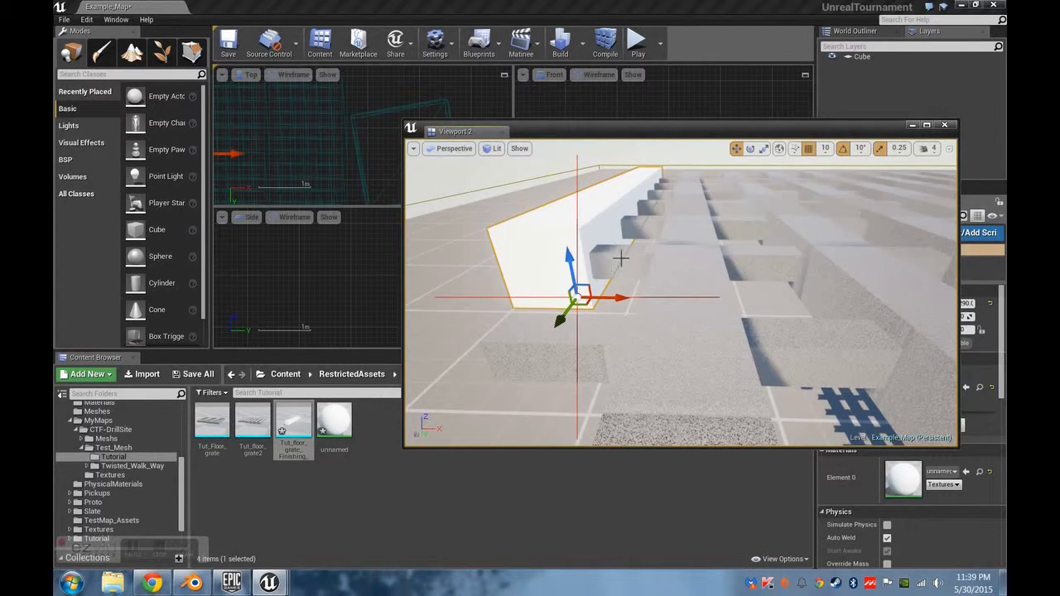
{"action": "mouse_move", "coordinate": [594, 276]}
{"action": "right_mouse_down"}
{"action": "mouse_move", "coordinate": [603, 272]}
{"action": "mouse_move", "coordinate": [595, 281]}
{"action": "right_mouse_up"}
{"action": "right_click_drag", "start_coordinate": [738, 276], "coordinate": [725, 290]}
{"action": "right_click_drag", "start_coordinate": [645, 314], "coordinate": [690, 292]}
{"action": "mouse_move", "coordinate": [485, 358]}
{"action": "right_mouse_down"}
{"action": "mouse_move", "coordinate": [530, 354]}
{"action": "mouse_move", "coordinate": [488, 361]}
{"action": "right_mouse_up"}
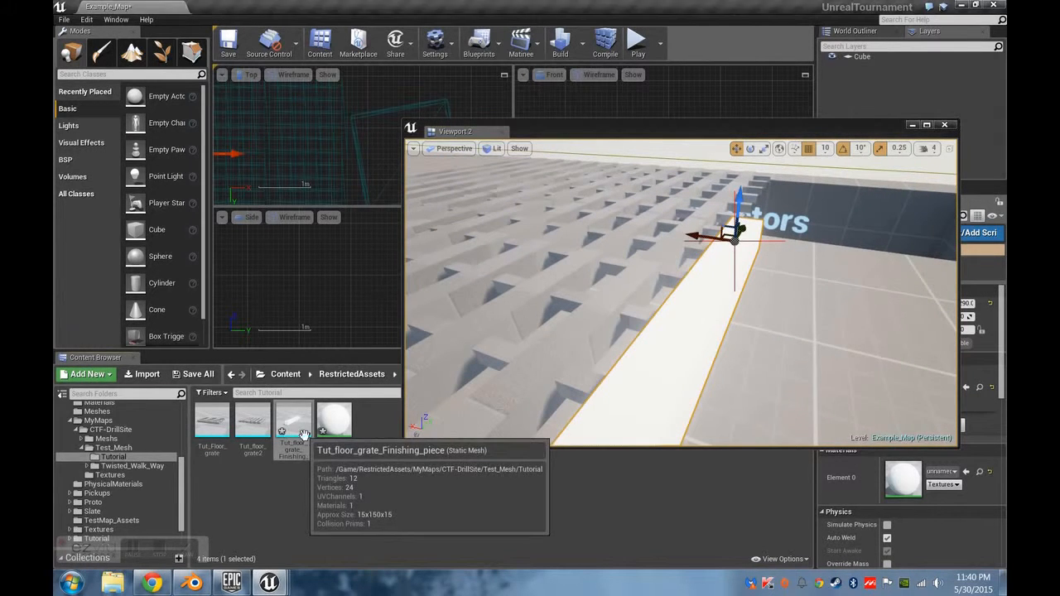
Open the finishing piece asset for editing, enable Recompute Normals and display its UV layout.
{"action": "right_click", "coordinate": [296, 421]}
{"action": "left_click", "coordinate": [341, 304]}
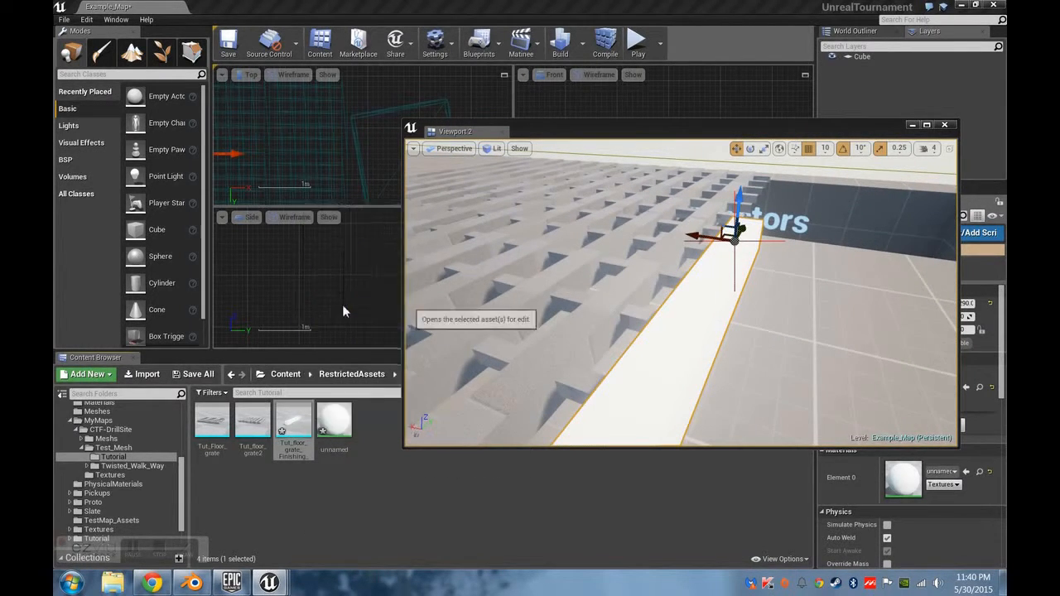
{"action": "scroll", "coordinate": [861, 132], "scroll_direction": "down", "scroll_amount": 5}
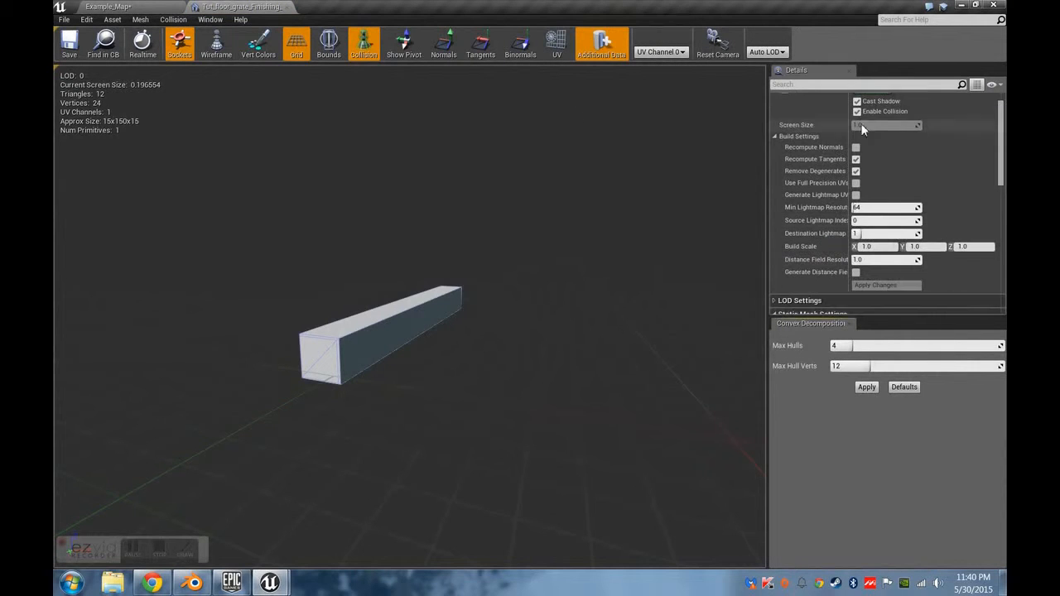
{"action": "left_click", "coordinate": [557, 43]}
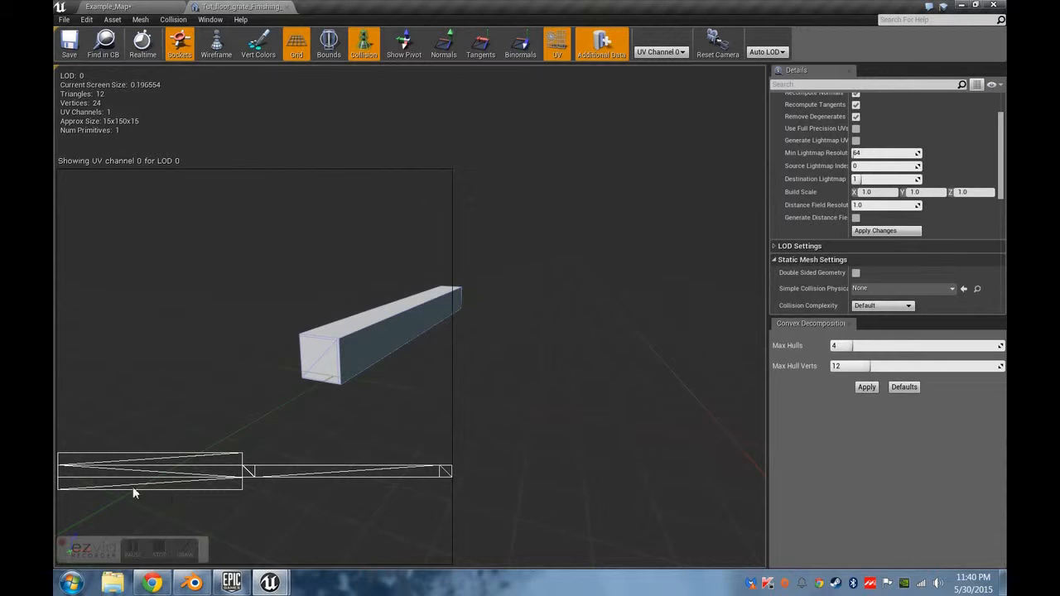
{"action": "scroll", "coordinate": [911, 165], "scroll_direction": "up", "scroll_amount": 5}
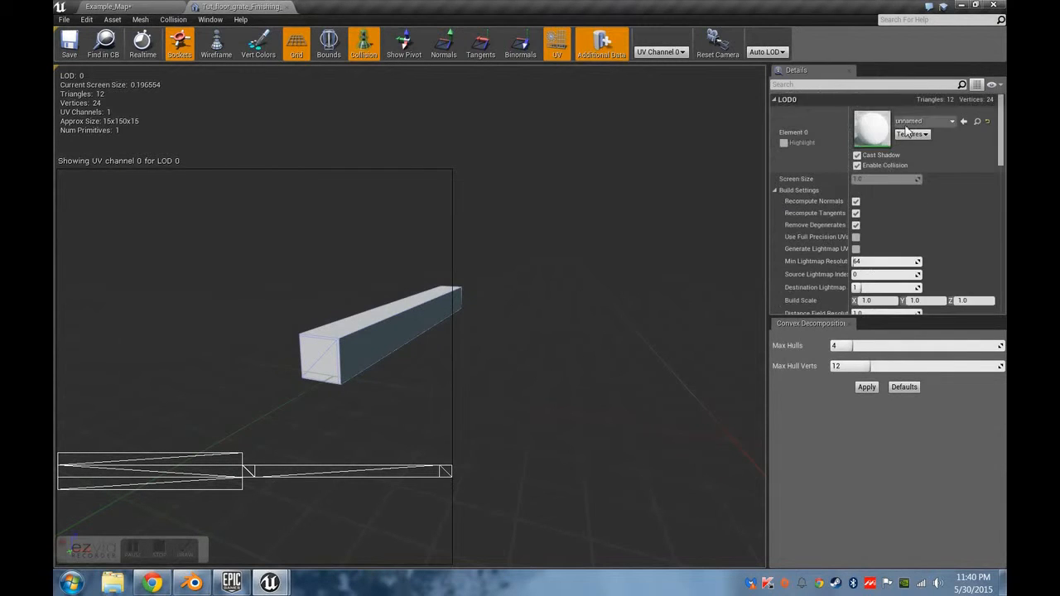
Search the materials for "world" and assign the grey M_World material to the finishing piece's Element 0.
{"action": "left_click", "coordinate": [926, 122]}
{"action": "type", "text": "world"}
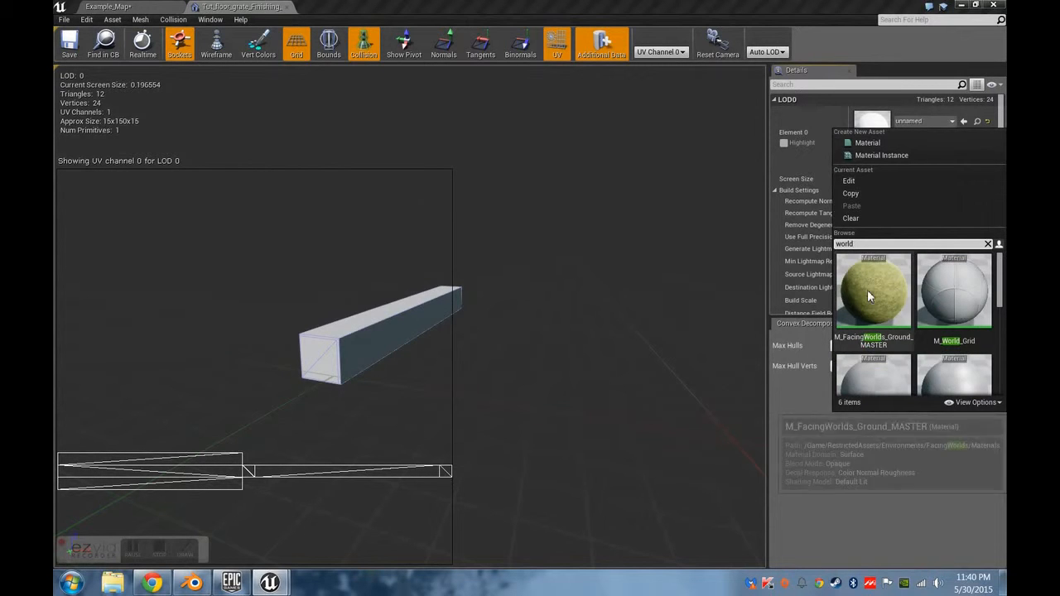
{"action": "left_click", "coordinate": [869, 297]}
{"action": "scroll", "coordinate": [888, 296], "scroll_direction": "down", "scroll_amount": 3}
{"action": "scroll", "coordinate": [881, 294], "scroll_direction": "down", "scroll_amount": 5}
{"action": "left_click", "coordinate": [872, 277]}
Set the finishing piece's collision complexity to Use Complex Collision As Simple and apply the build setting changes.
{"action": "left_click", "coordinate": [819, 245]}
{"action": "scroll", "coordinate": [820, 245], "scroll_direction": "up", "scroll_amount": 2}
{"action": "left_click", "coordinate": [882, 214]}
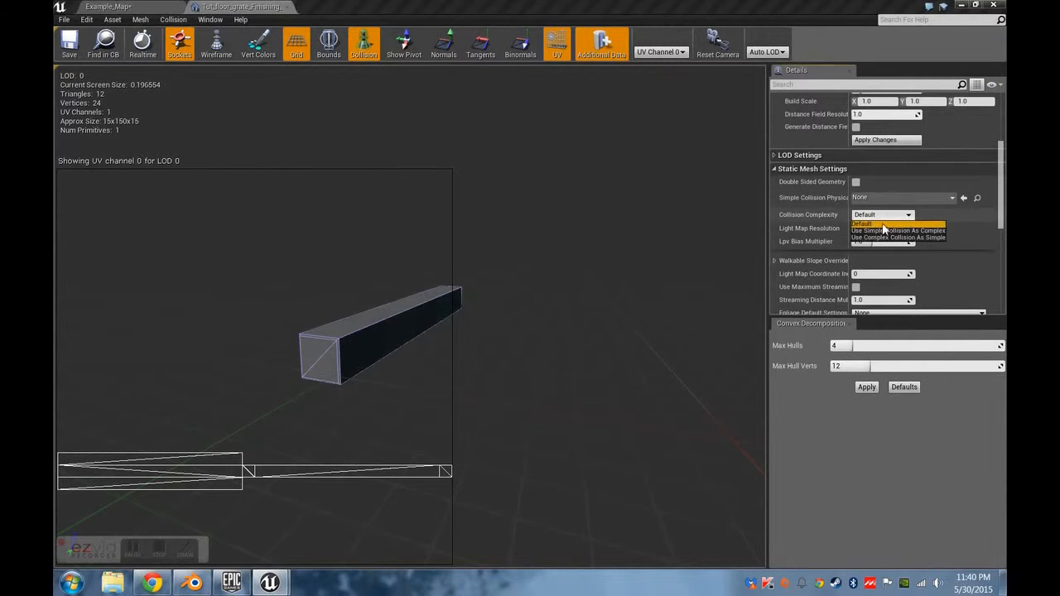
{"action": "left_click", "coordinate": [899, 237]}
{"action": "left_click", "coordinate": [888, 140]}
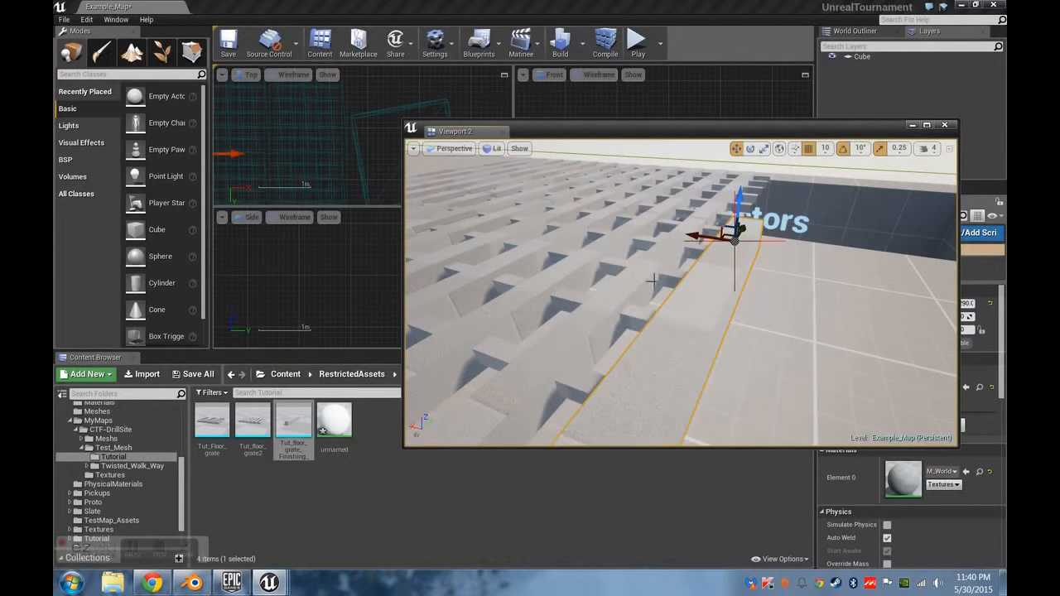
Return to the level and place a copy of the finishing bar end to end along the same grate edge.
{"action": "right_click_drag", "start_coordinate": [653, 282], "coordinate": [533, 150]}
{"action": "right_click_drag", "start_coordinate": [654, 318], "coordinate": [672, 300]}
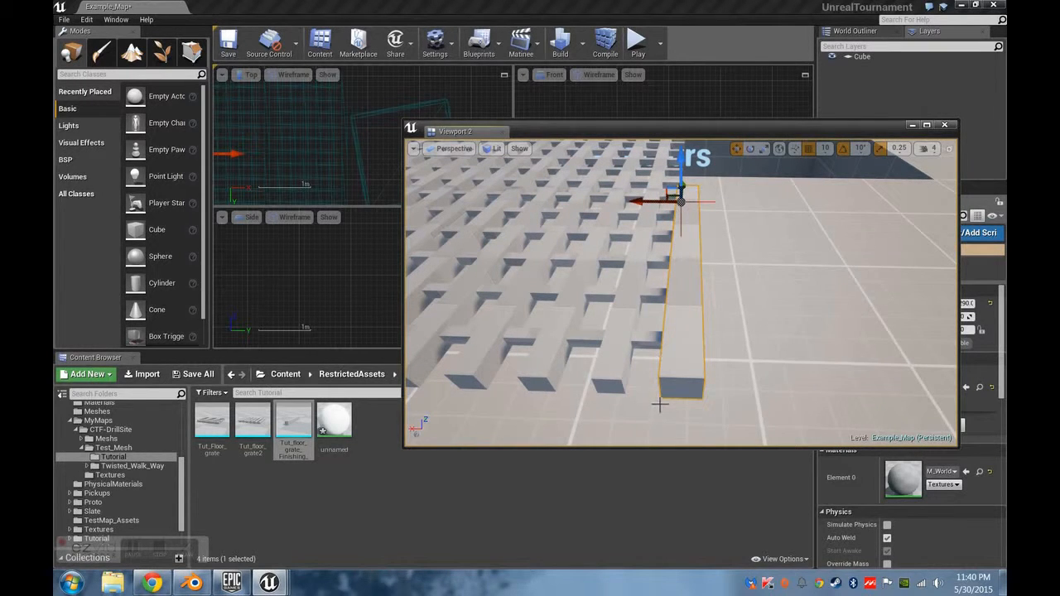
{"action": "right_click_drag", "start_coordinate": [705, 305], "coordinate": [550, 294]}
{"action": "right_click_drag", "start_coordinate": [731, 351], "coordinate": [707, 359]}
{"action": "left_click_drag", "start_coordinate": [717, 278], "coordinate": [907, 291], "text": "alt"}
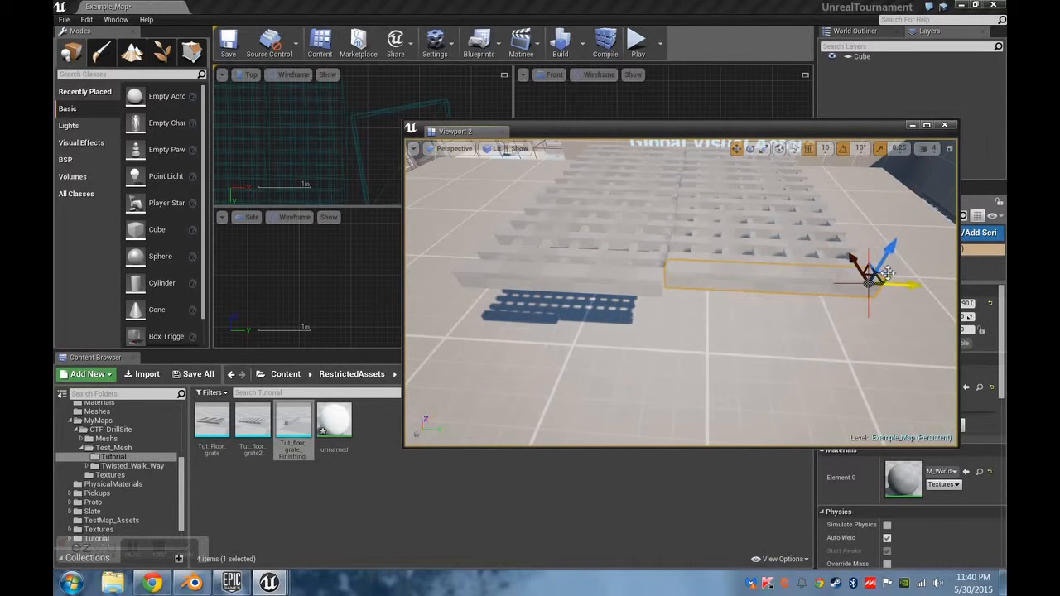
{"action": "right_click_drag", "start_coordinate": [907, 292], "coordinate": [794, 283]}
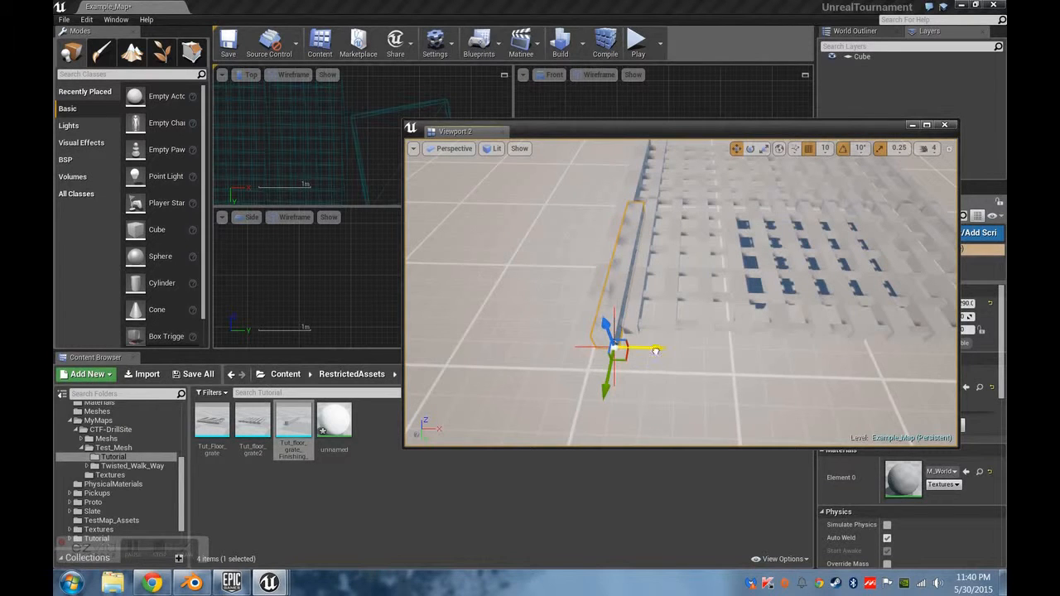
Try a rotated copy of the finishing bar along the grate's adjoining side, and delete it.
{"action": "left_click_drag", "start_coordinate": [655, 351], "coordinate": [749, 354]}
{"action": "key", "text": "e"}
{"action": "left_click_drag", "start_coordinate": [679, 390], "coordinate": [630, 421]}
{"action": "key", "text": "w"}
{"action": "left_click_drag", "start_coordinate": [726, 354], "coordinate": [842, 335]}
{"action": "right_click_drag", "start_coordinate": [618, 357], "coordinate": [650, 329]}
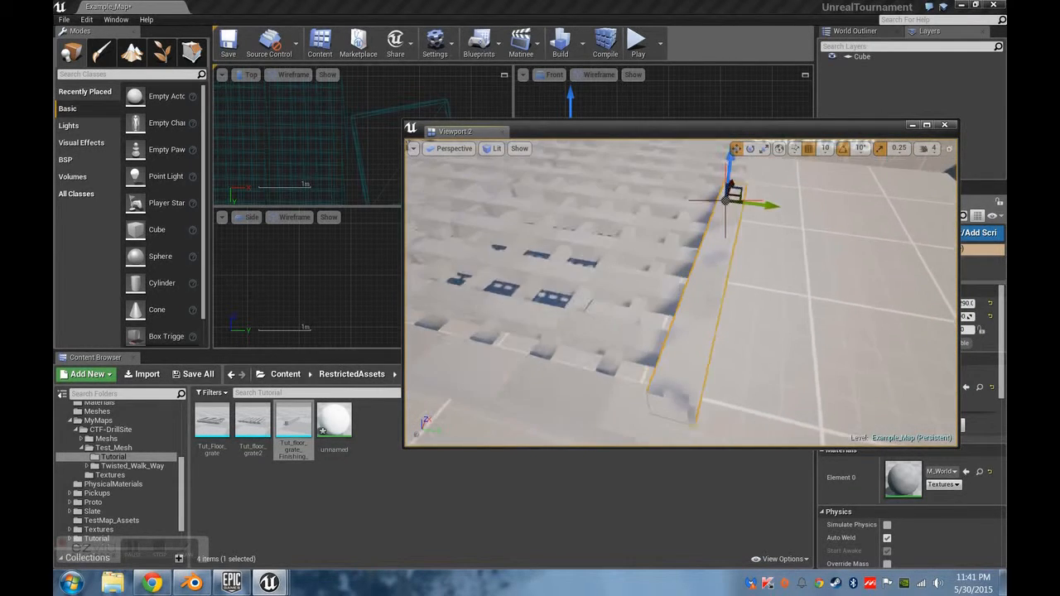
{"action": "right_click_drag", "start_coordinate": [692, 281], "coordinate": [692, 288]}
{"action": "key", "text": "Delete"}
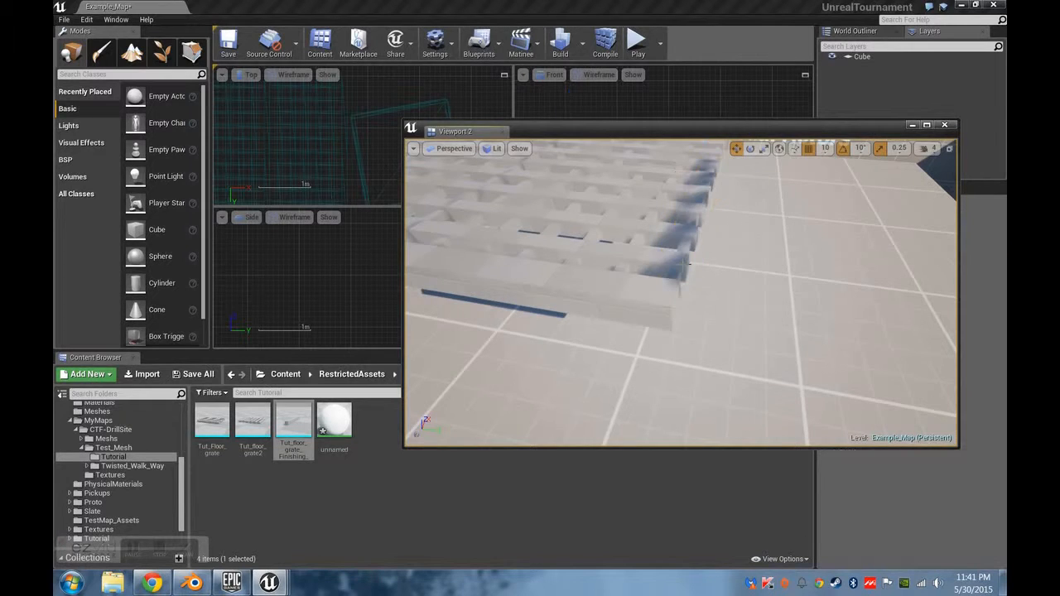
Switch to Blender and open Tut_Floor_grate.blend from the Floor Grate Mesh folder.
{"action": "right_click_drag", "start_coordinate": [721, 213], "coordinate": [672, 256]}
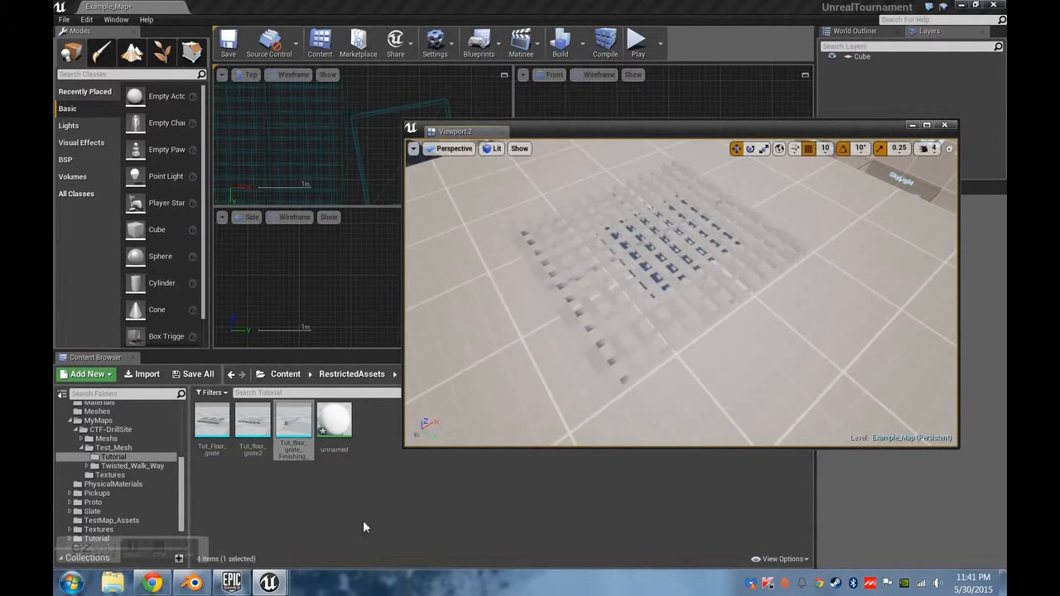
{"action": "mouse_move", "coordinate": [156, 550]}
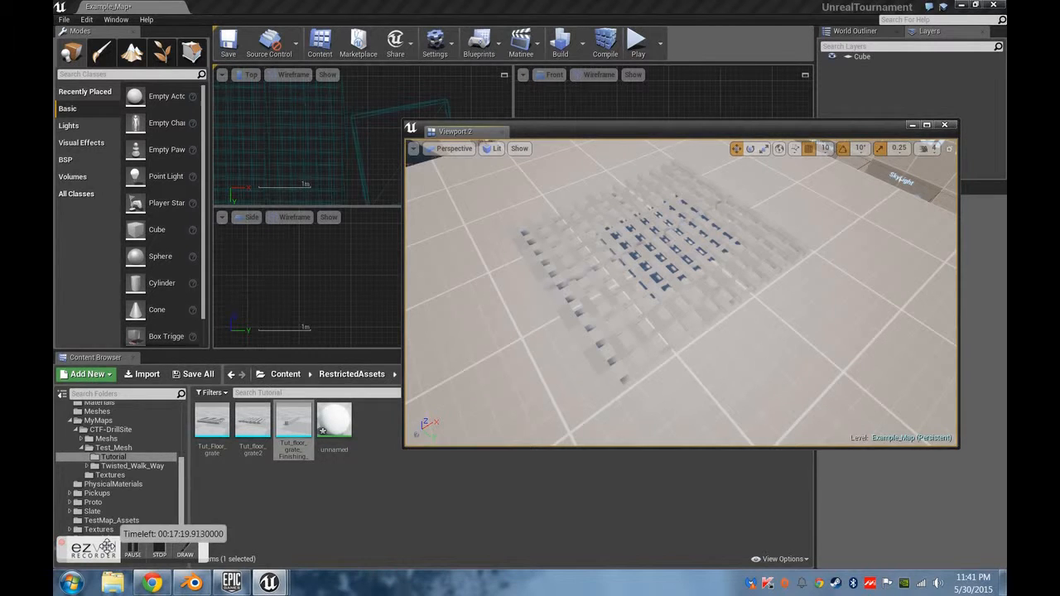
{"action": "left_click", "coordinate": [195, 584]}
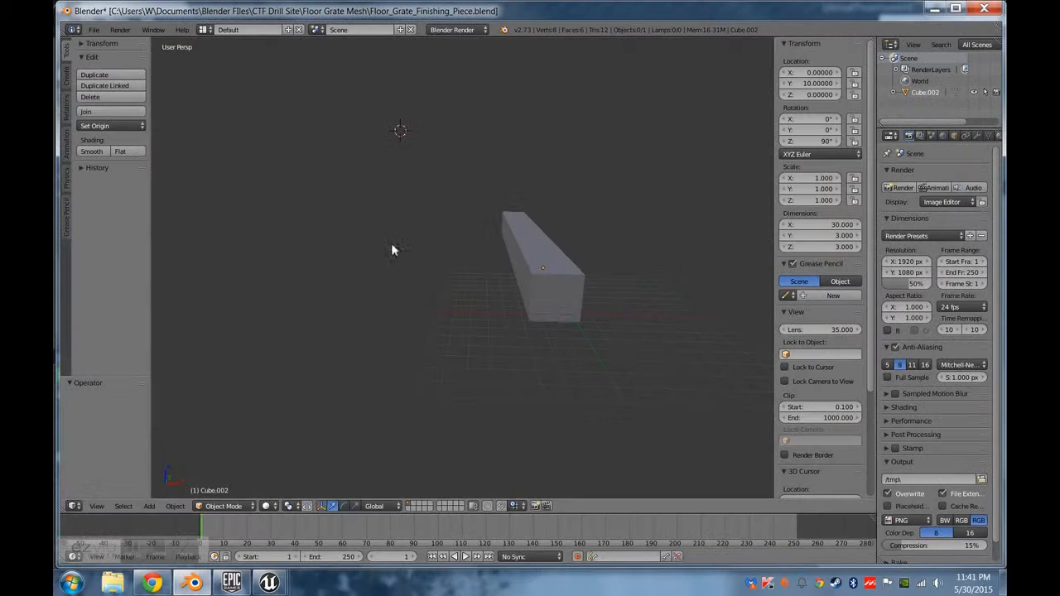
{"action": "left_click", "coordinate": [94, 29]}
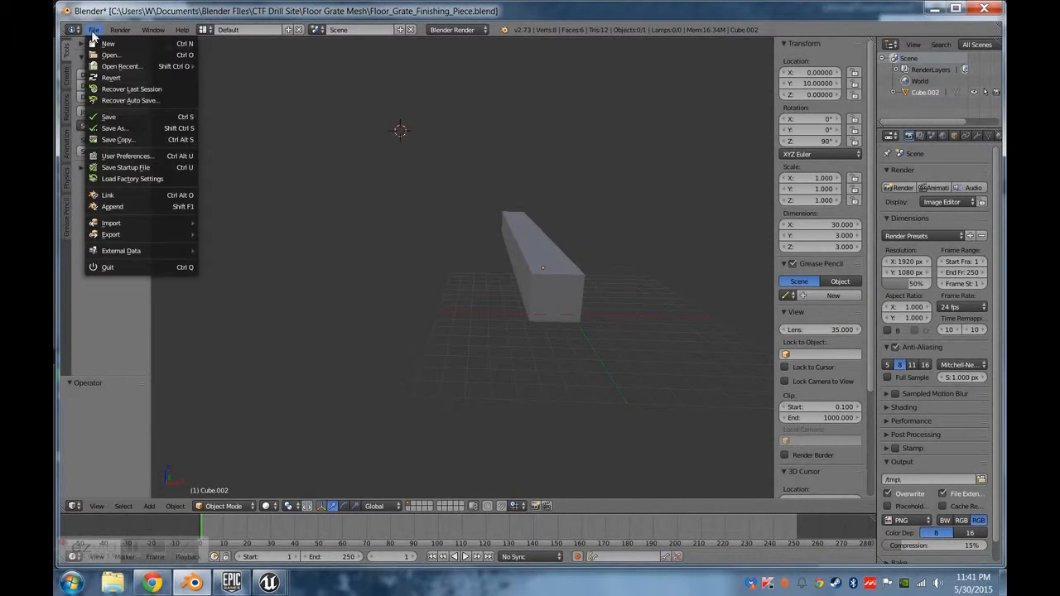
{"action": "left_click", "coordinate": [111, 55]}
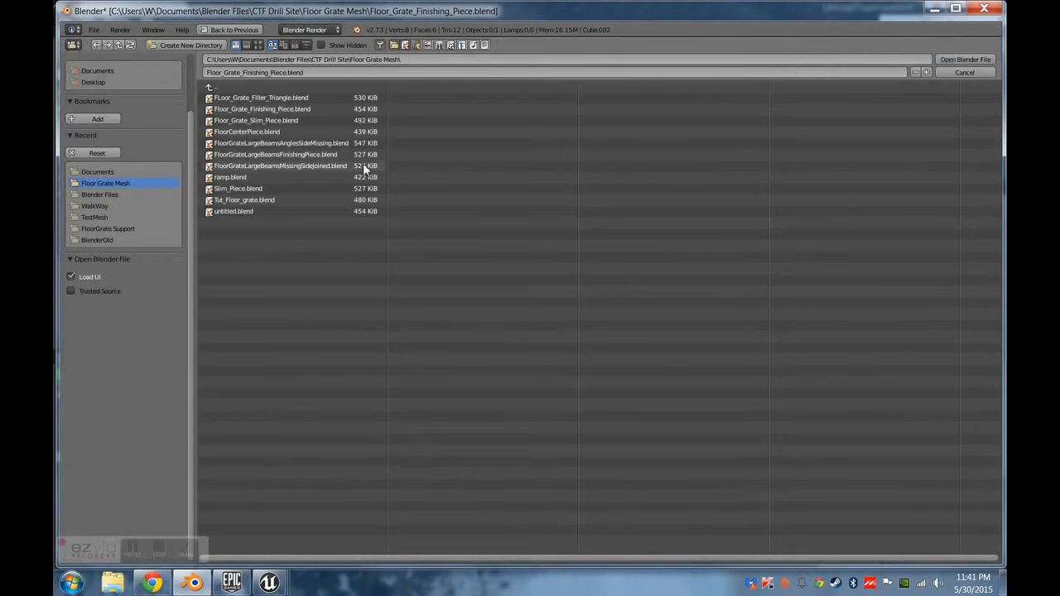
{"action": "left_click", "coordinate": [245, 200]}
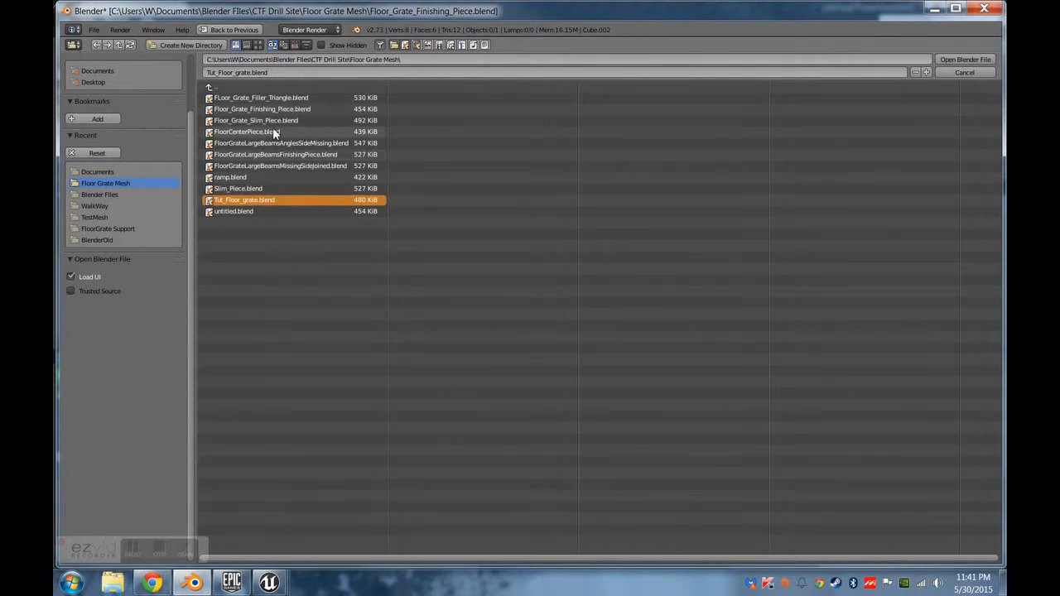
{"action": "double_click", "coordinate": [254, 197]}
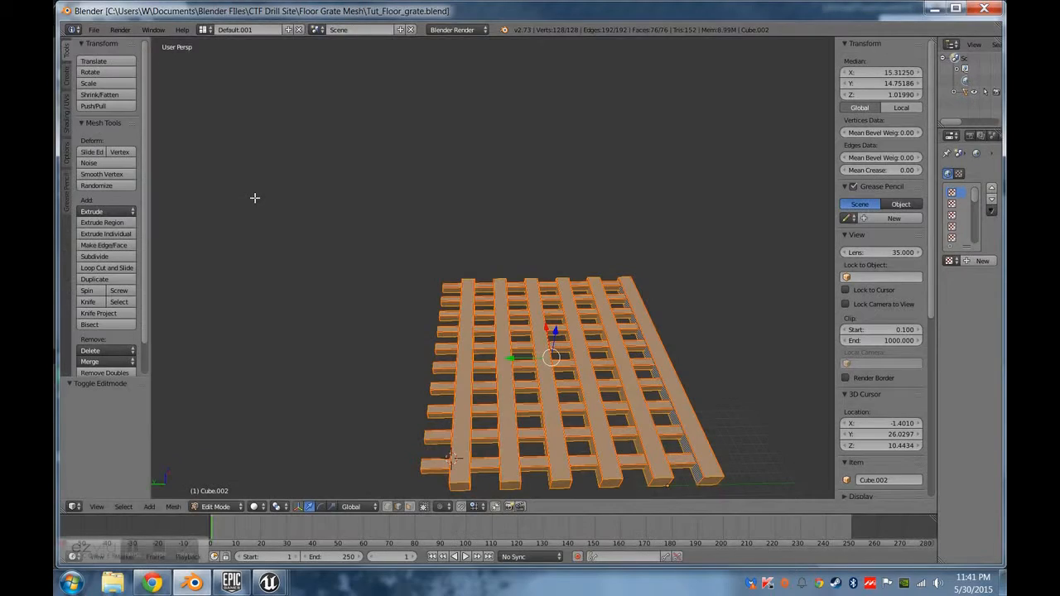
Move the end face of the grate's first long beam about 19.46 along Y, slanting the beam diagonally across the grate.
{"action": "middle_click_drag", "start_coordinate": [570, 333], "coordinate": [674, 334]}
{"action": "middle_click_drag", "start_coordinate": [550, 321], "coordinate": [400, 468]}
{"action": "key", "text": "a"}
{"action": "right_click", "coordinate": [409, 211]}
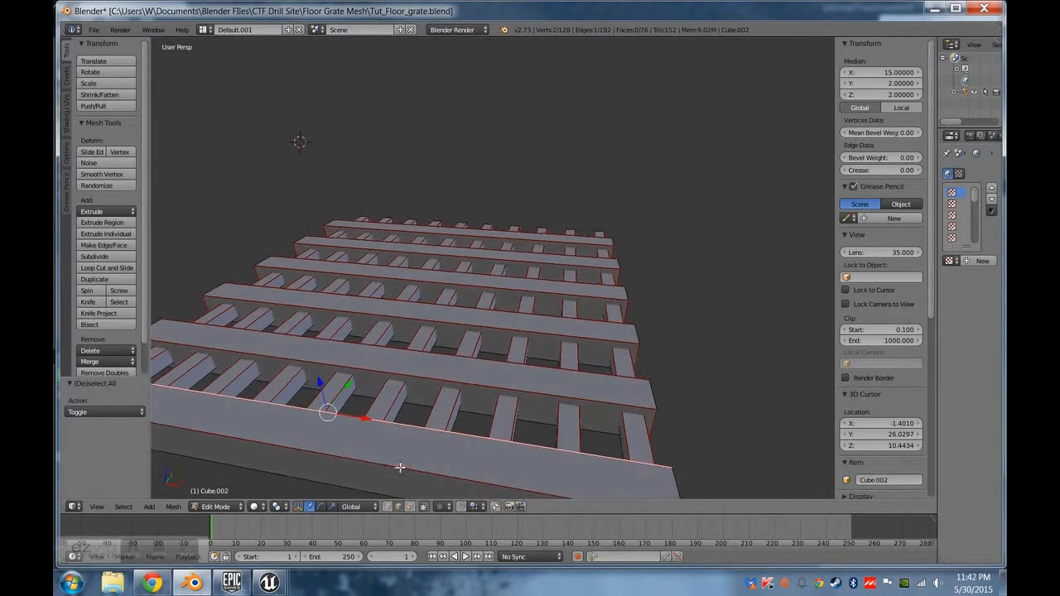
{"action": "key", "text": "a"}
{"action": "middle_click_drag", "start_coordinate": [525, 390], "coordinate": [347, 286]}
{"action": "scroll", "coordinate": [485, 383], "scroll_direction": "down", "scroll_amount": 3}
{"action": "middle_click_drag", "start_coordinate": [381, 325], "coordinate": [404, 395]}
{"action": "right_click", "coordinate": [382, 415]}
{"action": "left_click_drag", "start_coordinate": [390, 378], "coordinate": [593, 320]}
Try to move the slanted beam's end face freely toward the end of the outermost beam, and undo it.
{"action": "right_click", "coordinate": [593, 314]}
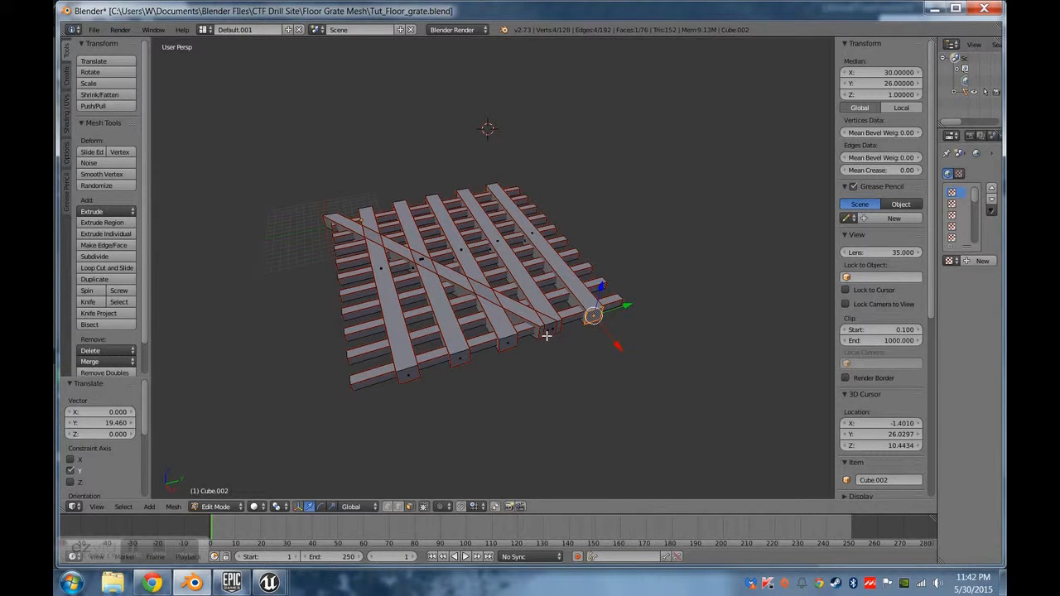
{"action": "right_click", "coordinate": [546, 331]}
{"action": "key", "text": "g"}
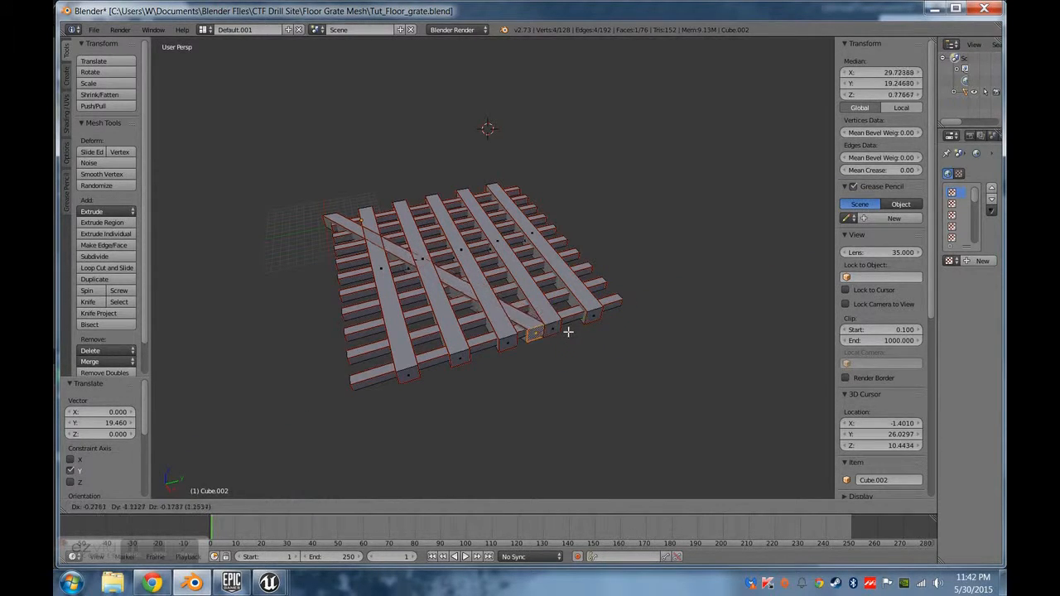
{"action": "left_click", "coordinate": [579, 327]}
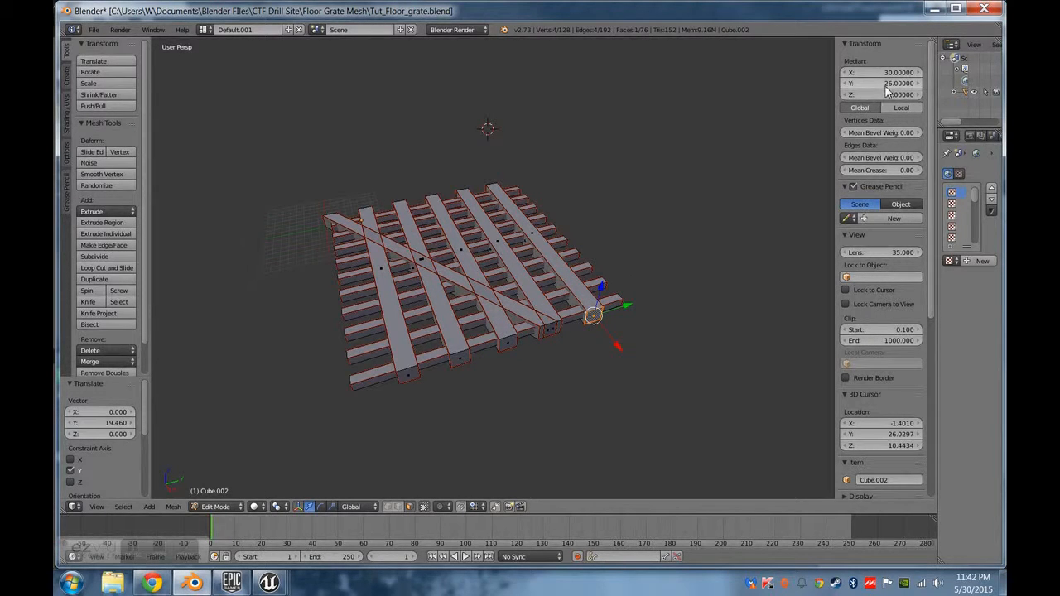
Set the slanted beam's end face to Y 26, in line with the outermost beam's end.
{"action": "right_click", "coordinate": [551, 341]}
{"action": "left_click_drag", "start_coordinate": [580, 319], "coordinate": [572, 322]}
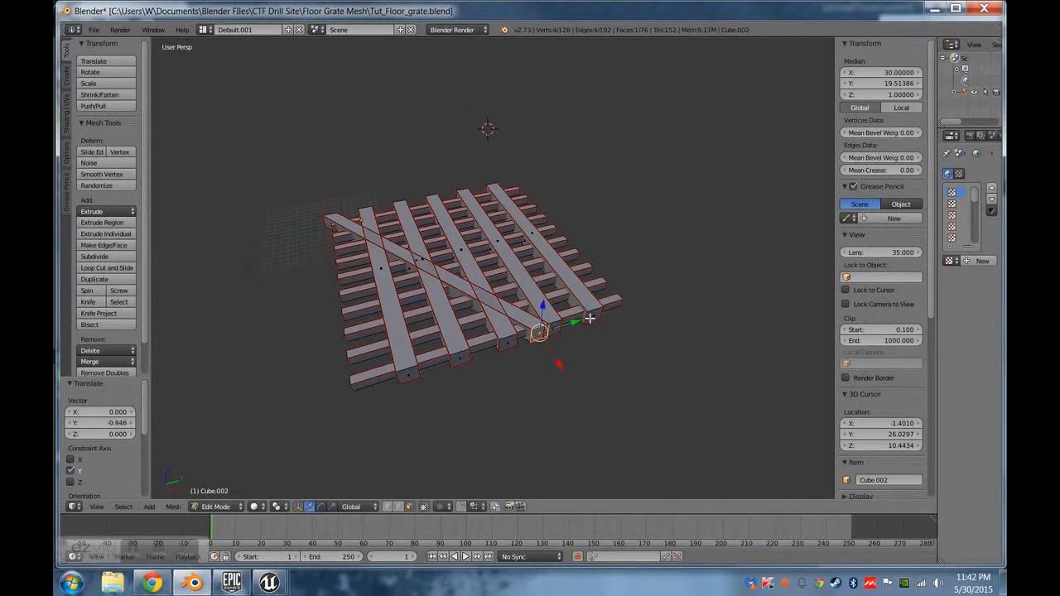
{"action": "left_click", "coordinate": [892, 83]}
{"action": "type", "text": "26"}
{"action": "key", "text": "Return"}
Examine the overlapping ends of the slanted beam and the outermost beam from several angles and up close.
{"action": "middle_click_drag", "start_coordinate": [705, 316], "coordinate": [607, 289]}
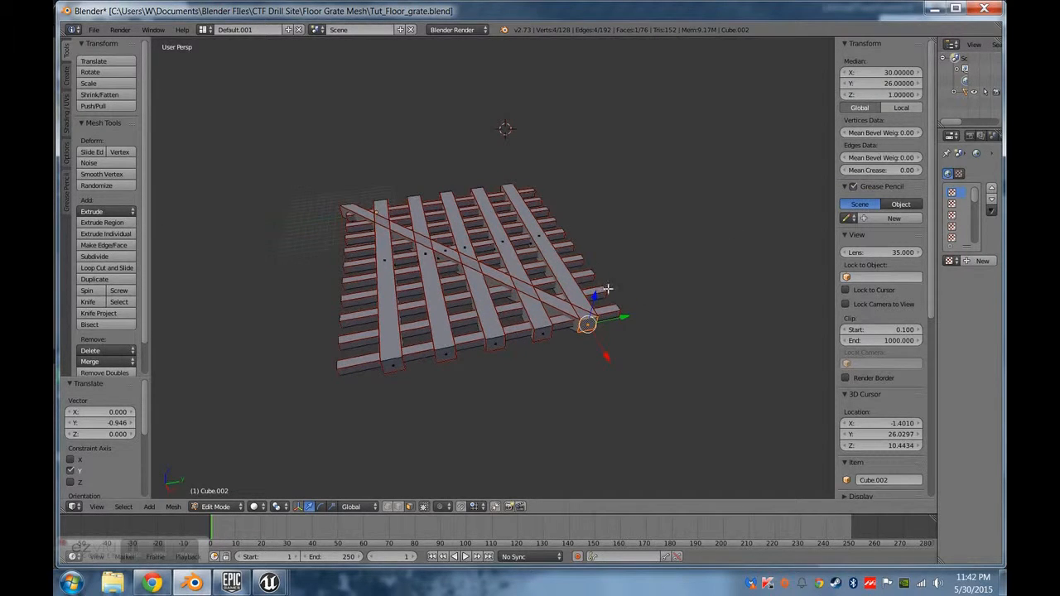
{"action": "right_click", "coordinate": [563, 276]}
{"action": "scroll", "coordinate": [583, 435], "scroll_direction": "up", "scroll_amount": 2}
{"action": "middle_click_drag", "start_coordinate": [584, 439], "coordinate": [541, 409]}
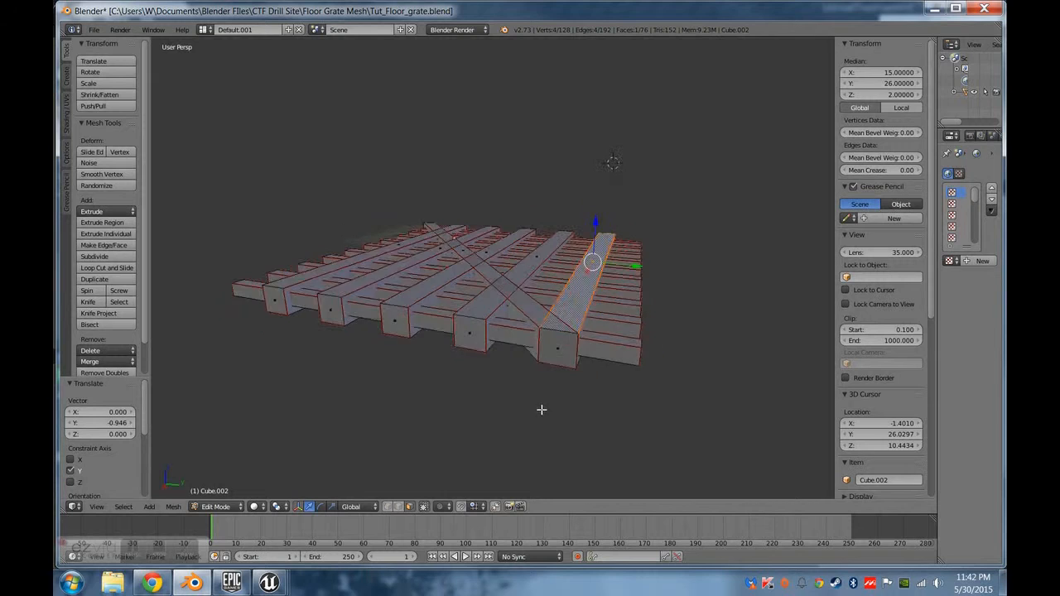
{"action": "scroll", "coordinate": [539, 405], "scroll_direction": "up", "scroll_amount": 2}
{"action": "scroll", "coordinate": [539, 405], "scroll_direction": "down", "scroll_amount": 3}
{"action": "middle_click_drag", "start_coordinate": [540, 335], "coordinate": [481, 339]}
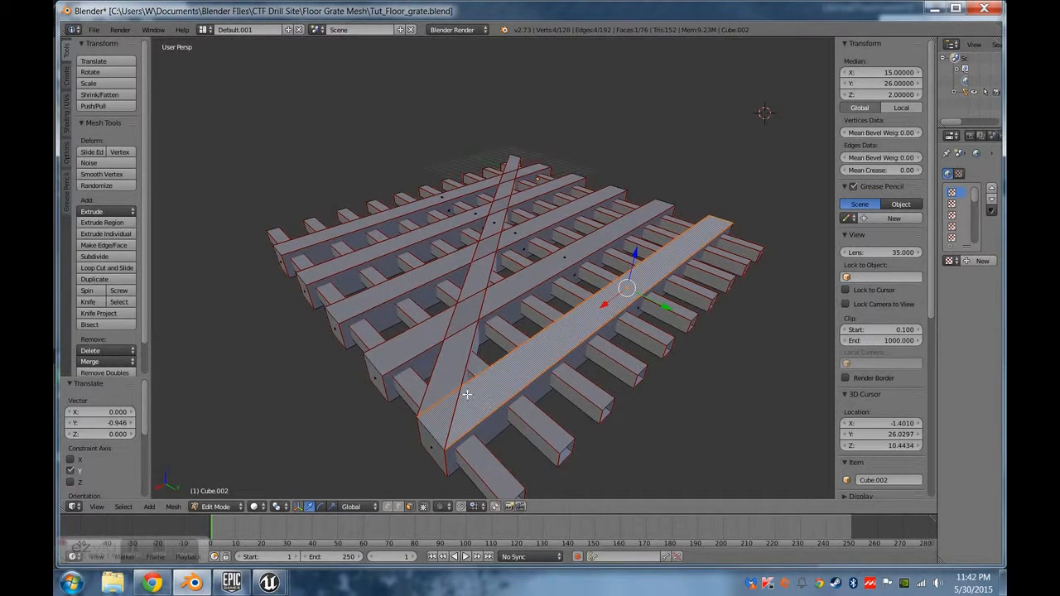
{"action": "middle_click_drag", "start_coordinate": [467, 395], "coordinate": [487, 420]}
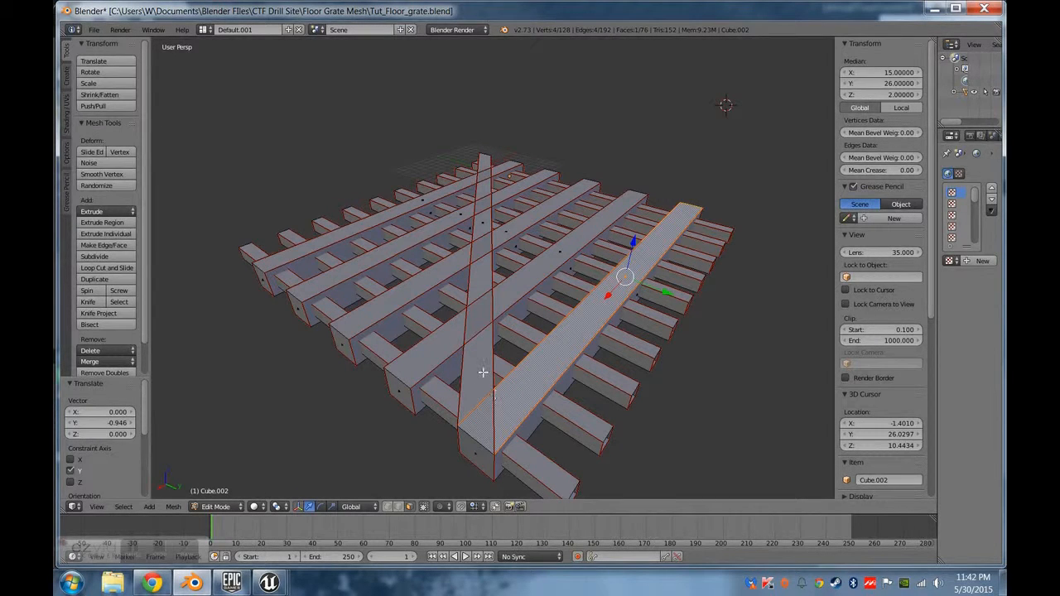
{"action": "middle_click_drag", "start_coordinate": [439, 346], "coordinate": [506, 352]}
{"action": "scroll", "coordinate": [465, 362], "scroll_direction": "down", "scroll_amount": 2}
{"action": "scroll", "coordinate": [456, 373], "scroll_direction": "up", "scroll_amount": 1}
{"action": "middle_click_drag", "start_coordinate": [530, 400], "coordinate": [411, 462]}
{"action": "scroll", "coordinate": [502, 392], "scroll_direction": "up", "scroll_amount": 1}
{"action": "scroll", "coordinate": [432, 396], "scroll_direction": "up", "scroll_amount": 1}
{"action": "scroll", "coordinate": [455, 384], "scroll_direction": "down", "scroll_amount": 1}
{"action": "scroll", "coordinate": [461, 390], "scroll_direction": "up", "scroll_amount": 1}
{"action": "scroll", "coordinate": [416, 416], "scroll_direction": "up", "scroll_amount": 1}
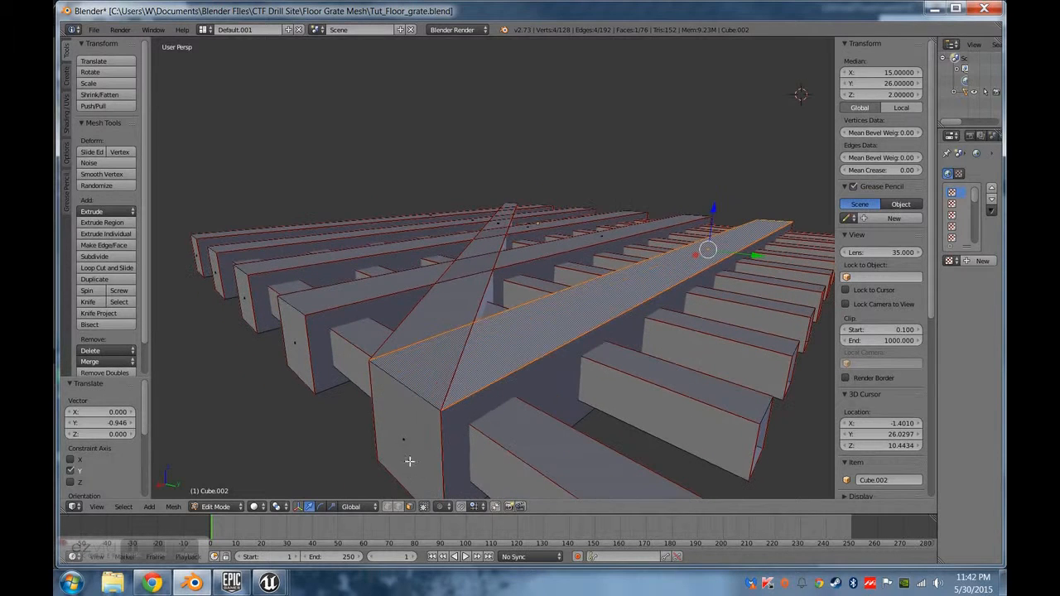
Try nudging each of the two top corner vertices at the overlapping beam end outward along X, and undo both moves.
{"action": "right_click", "coordinate": [370, 363]}
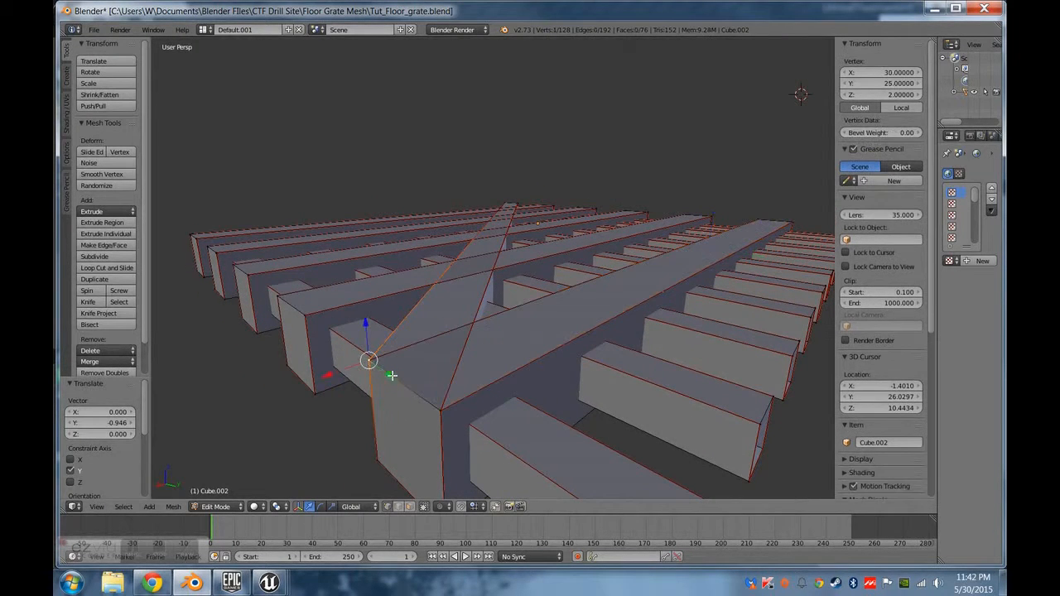
{"action": "left_click_drag", "start_coordinate": [331, 378], "coordinate": [322, 379]}
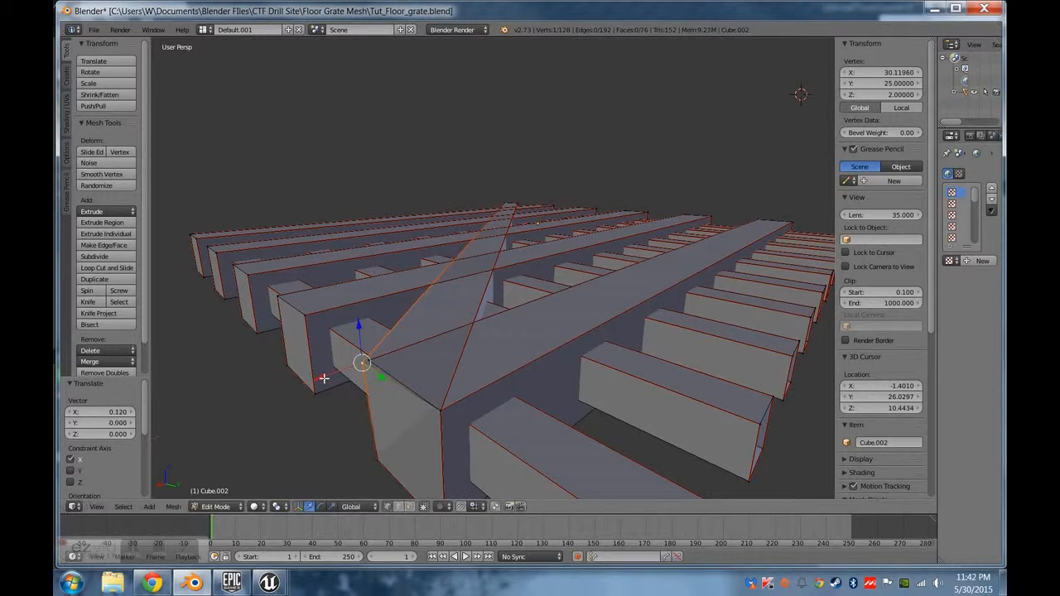
{"action": "key", "text": "ctrl+z"}
{"action": "right_click", "coordinate": [447, 414]}
{"action": "left_click_drag", "start_coordinate": [406, 429], "coordinate": [405, 432]}
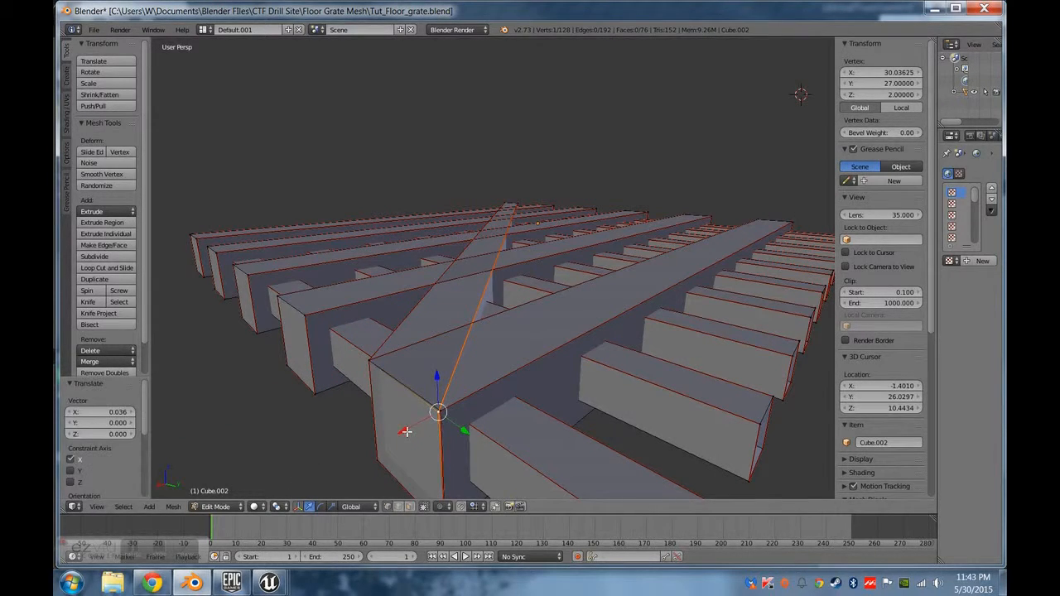
{"action": "key", "text": "ctrl+z"}
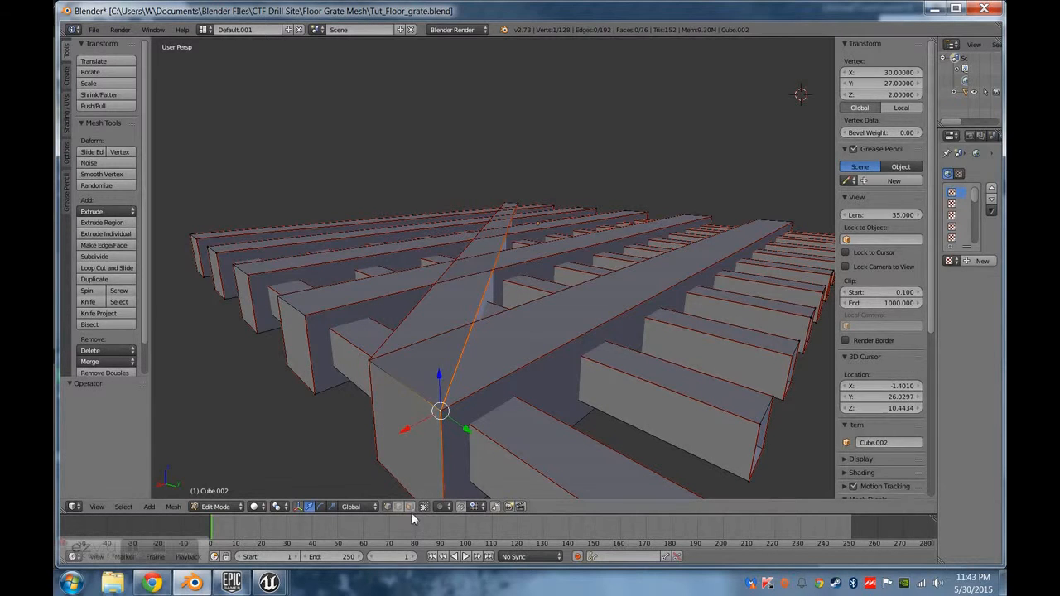
Select the slanted beam's end face and pull it outward about 2.96 along X, past the outermost beam's end.
{"action": "left_click", "coordinate": [409, 507]}
{"action": "right_click", "coordinate": [405, 451]}
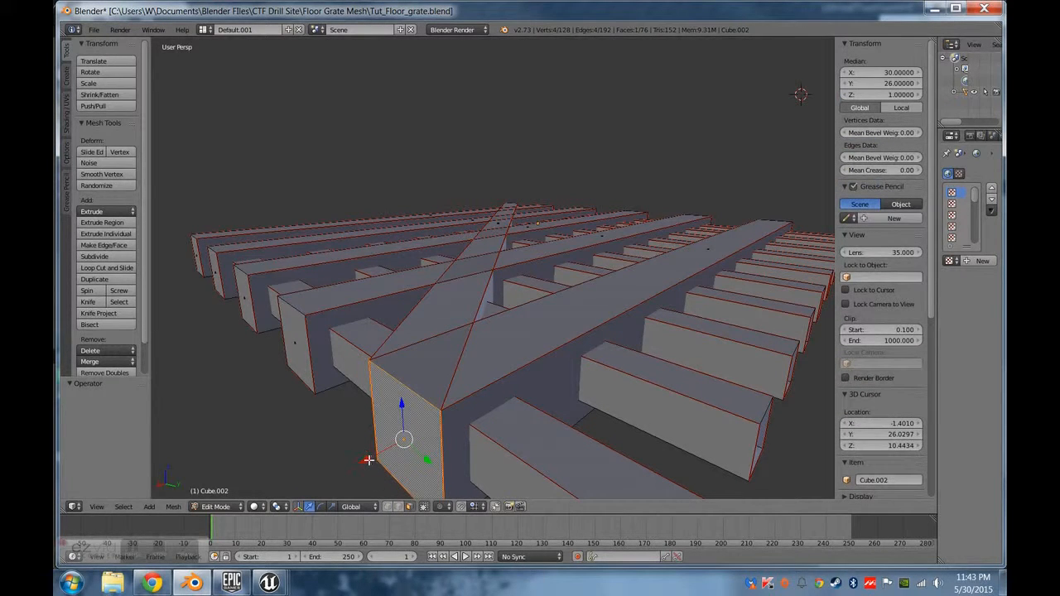
{"action": "left_click_drag", "start_coordinate": [367, 460], "coordinate": [790, 73]}
{"action": "key", "text": "ctrl+z"}
Lower the outermost beam's inner top corner vertex at this end to Z 1.95.
{"action": "right_click", "coordinate": [372, 389]}
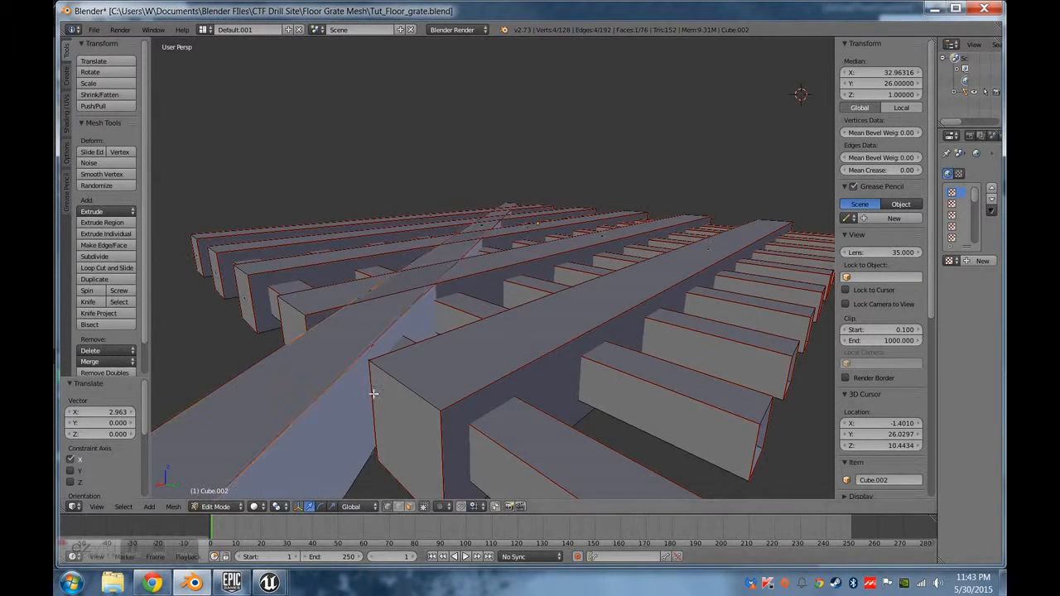
{"action": "right_click", "coordinate": [400, 393]}
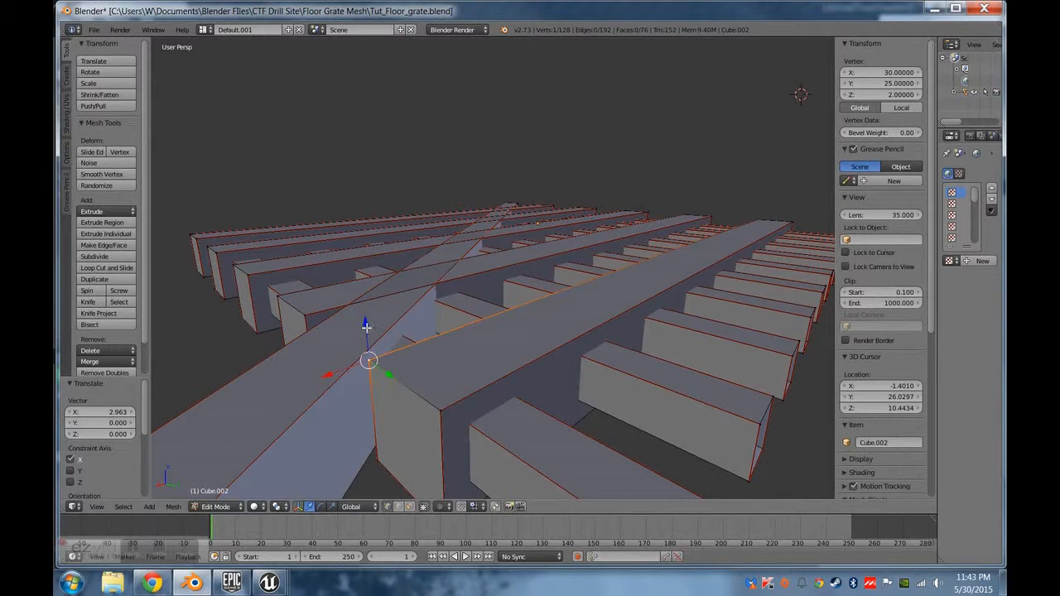
{"action": "left_click", "coordinate": [897, 95]}
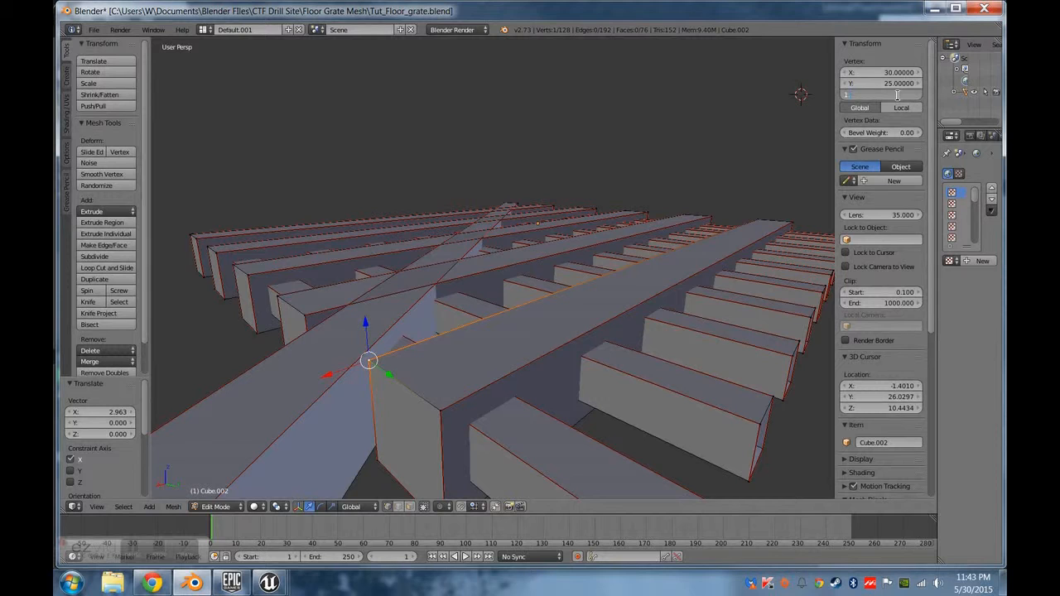
{"action": "type", "text": "1.95"}
{"action": "key", "text": "Return"}
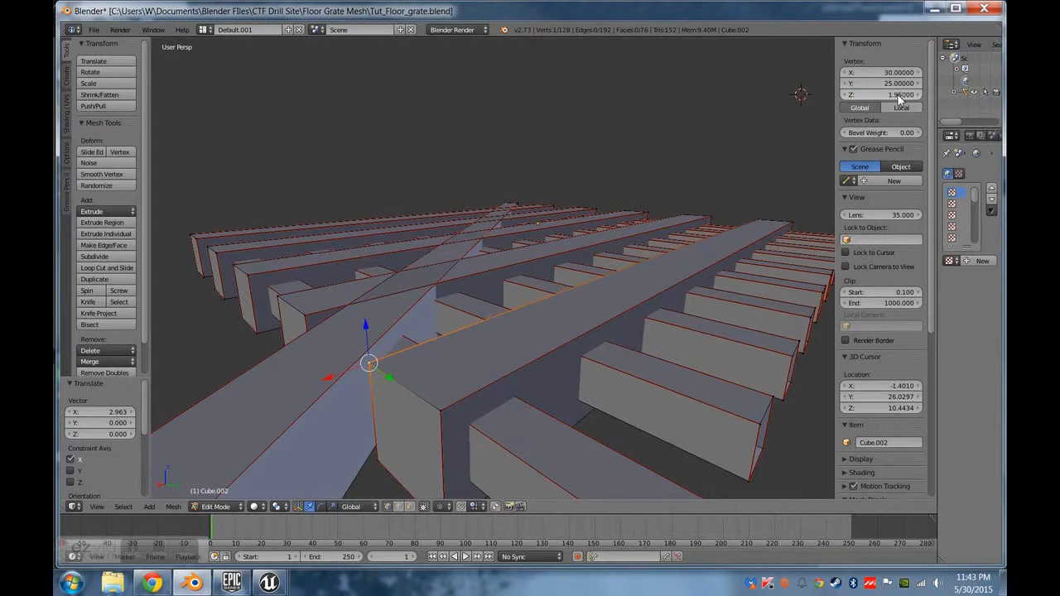
Set the outer top corner vertex of the same beam end to Z 1.5, and correct it to 1.95.
{"action": "right_click", "coordinate": [440, 412]}
{"action": "left_click", "coordinate": [894, 95]}
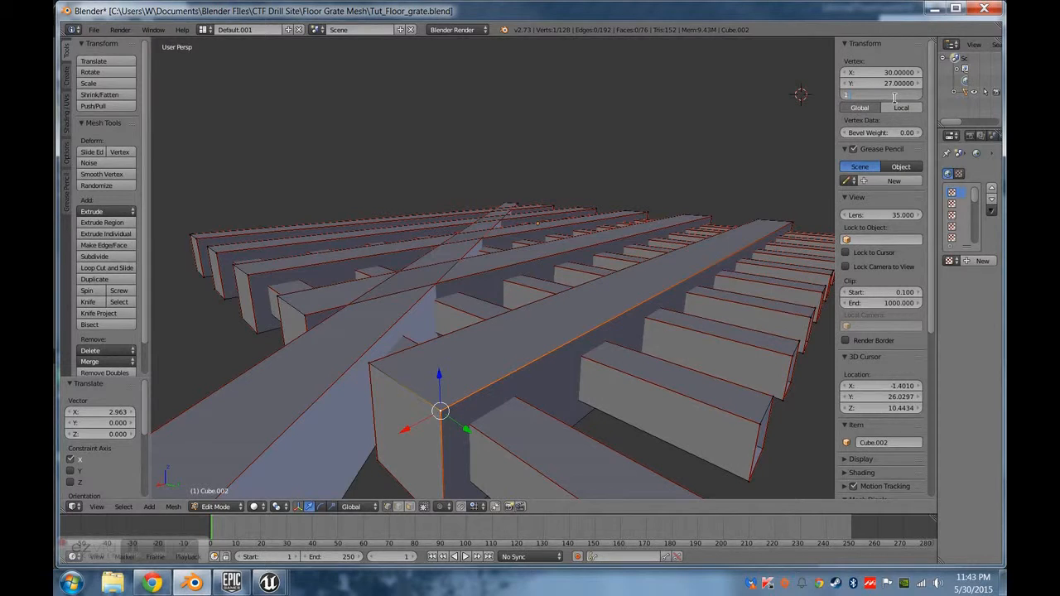
{"action": "type", "text": "1.5"}
{"action": "key", "text": "Return"}
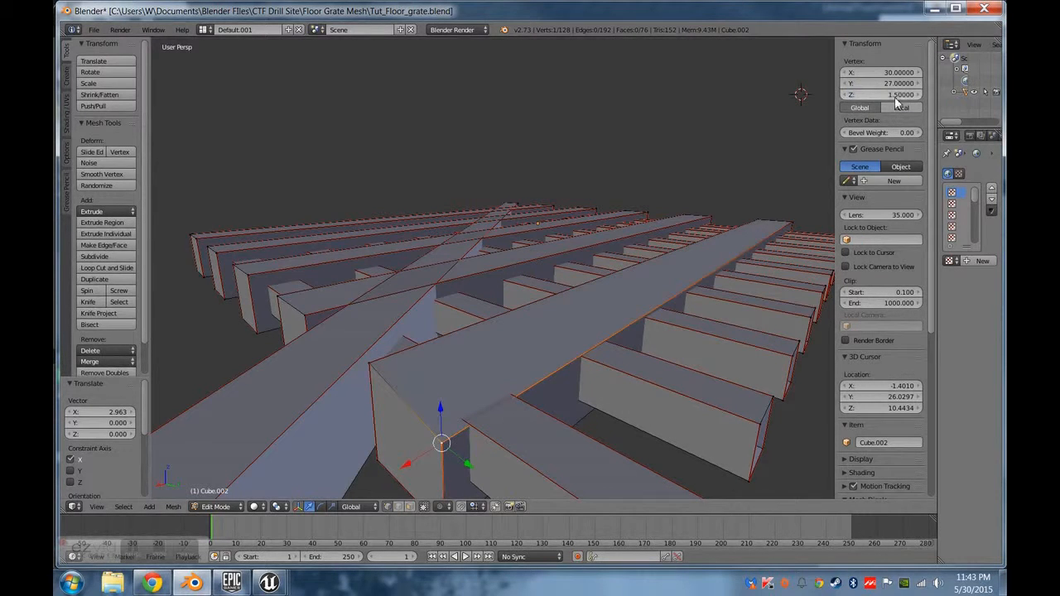
{"action": "middle_click_drag", "start_coordinate": [556, 383], "coordinate": [534, 375]}
{"action": "left_click", "coordinate": [888, 95]}
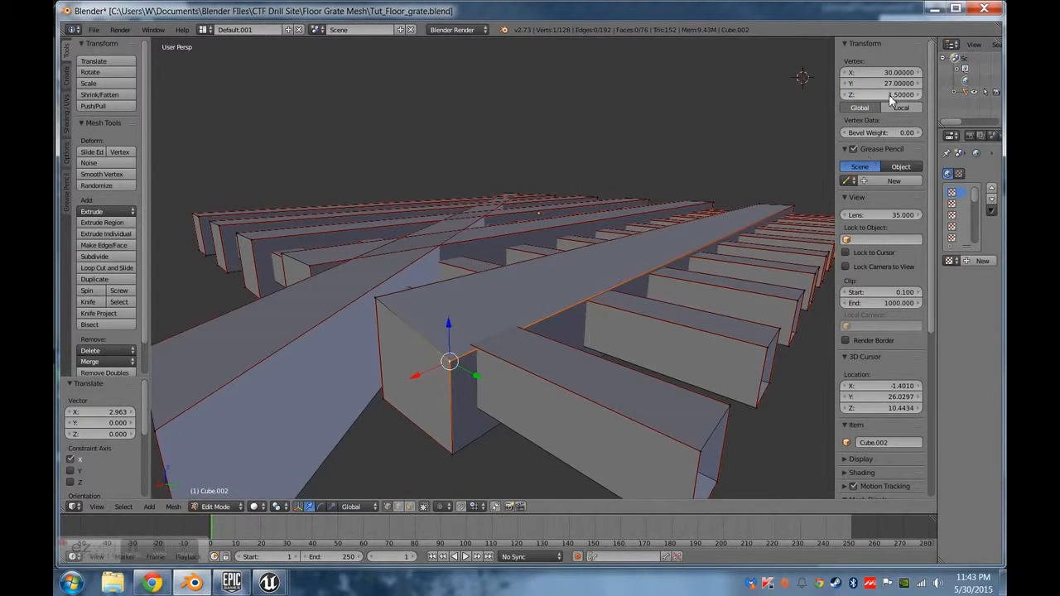
{"action": "type", "text": "1.95"}
{"action": "key", "text": "Return"}
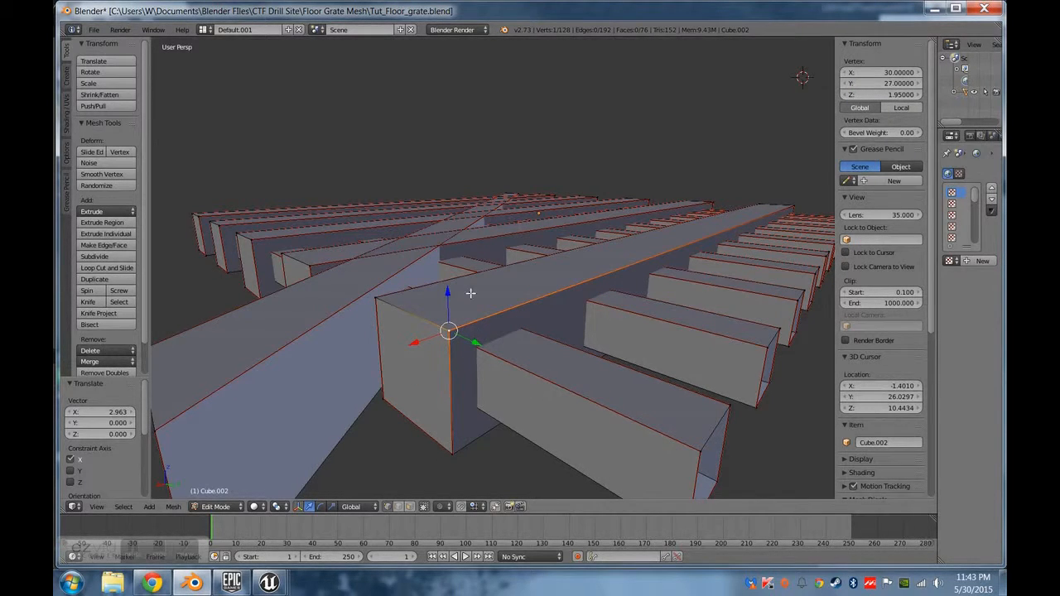
Set the outer top corner vertex's Y to 26.9.
{"action": "left_click", "coordinate": [892, 84]}
{"action": "type", "text": "26.9"}
{"action": "key", "text": "Return"}
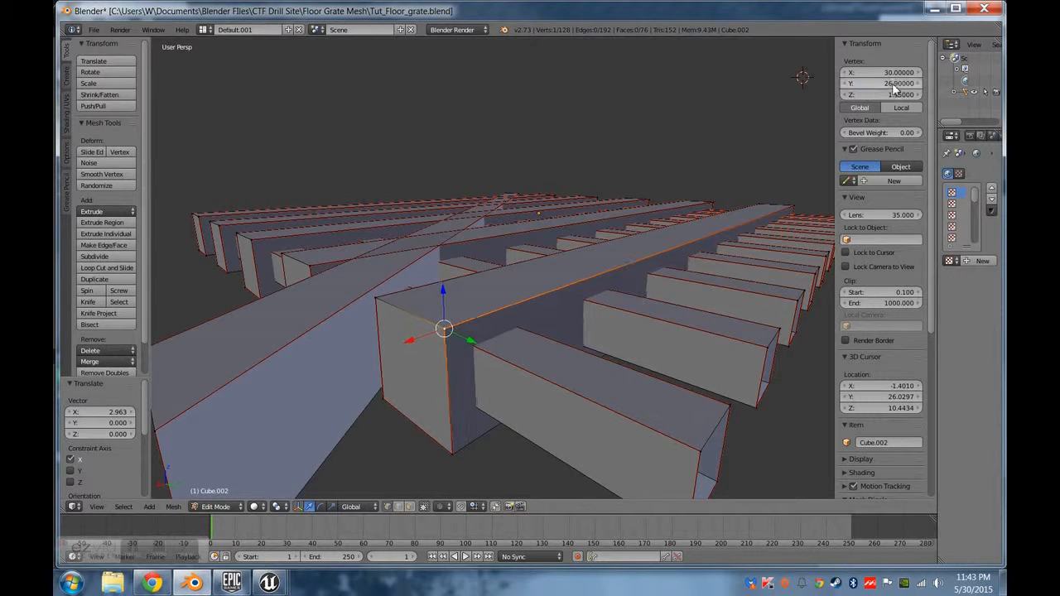
Set the outer bottom corner vertex of the same beam end to Y 26.9 and Z 0.1.
{"action": "key", "text": "ctrl+z"}
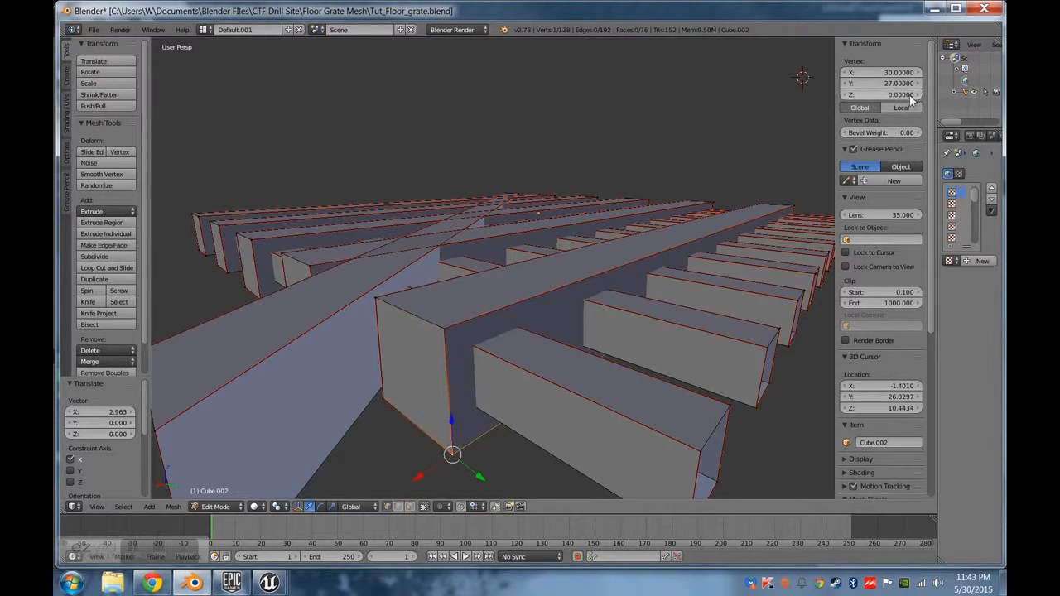
{"action": "left_click", "coordinate": [904, 83]}
{"action": "type", "text": "26.9"}
{"action": "key", "text": "Tab"}
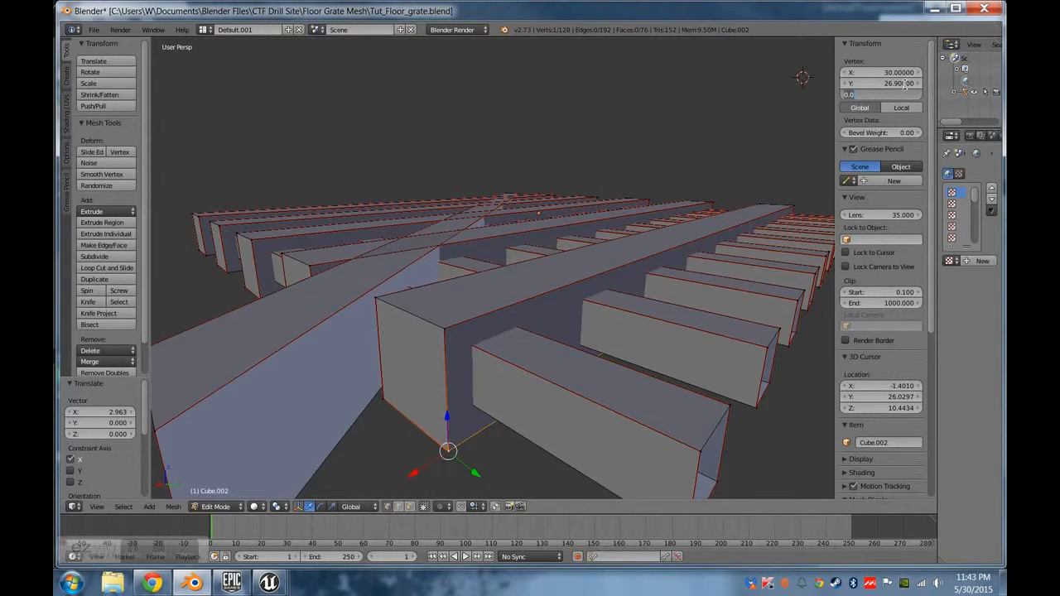
{"action": "type", "text": "0.1"}
{"action": "key", "text": "Return"}
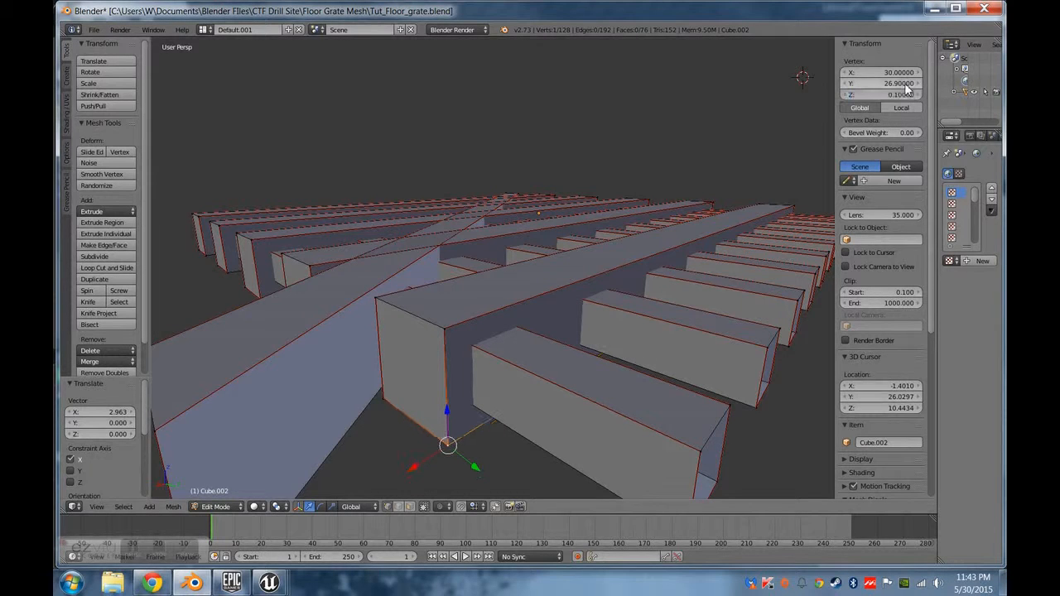
Set the Z of the outermost beam's inner bottom corner vertex at this end to 0.1.
{"action": "left_click", "coordinate": [898, 94]}
{"action": "type", "text": ".1"}
{"action": "key", "text": "Return"}
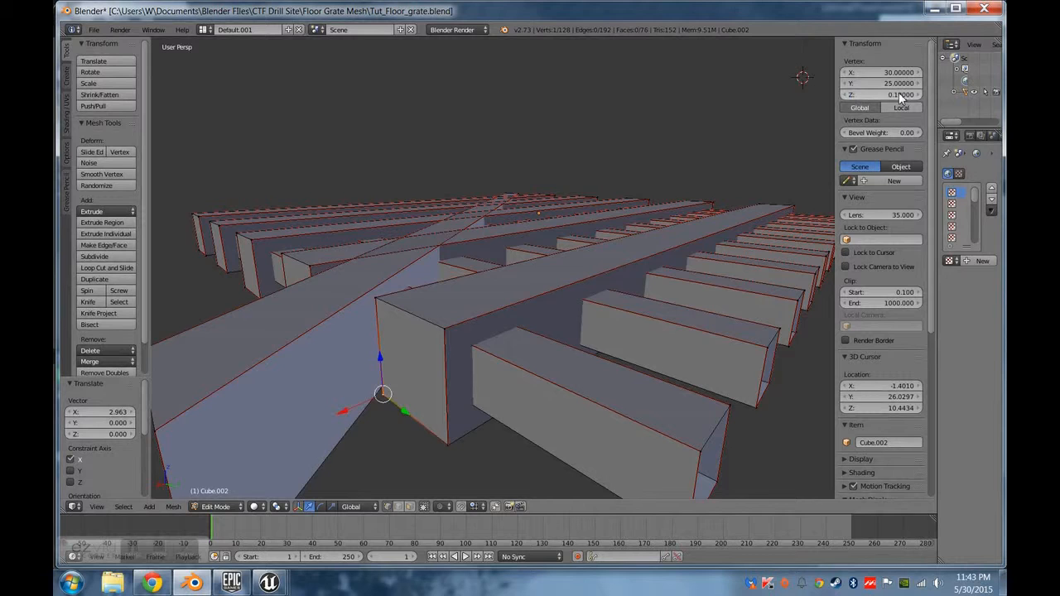
{"action": "middle_click_drag", "start_coordinate": [667, 240], "coordinate": [641, 244]}
{"action": "scroll", "coordinate": [515, 287], "scroll_direction": "down", "scroll_amount": 4}
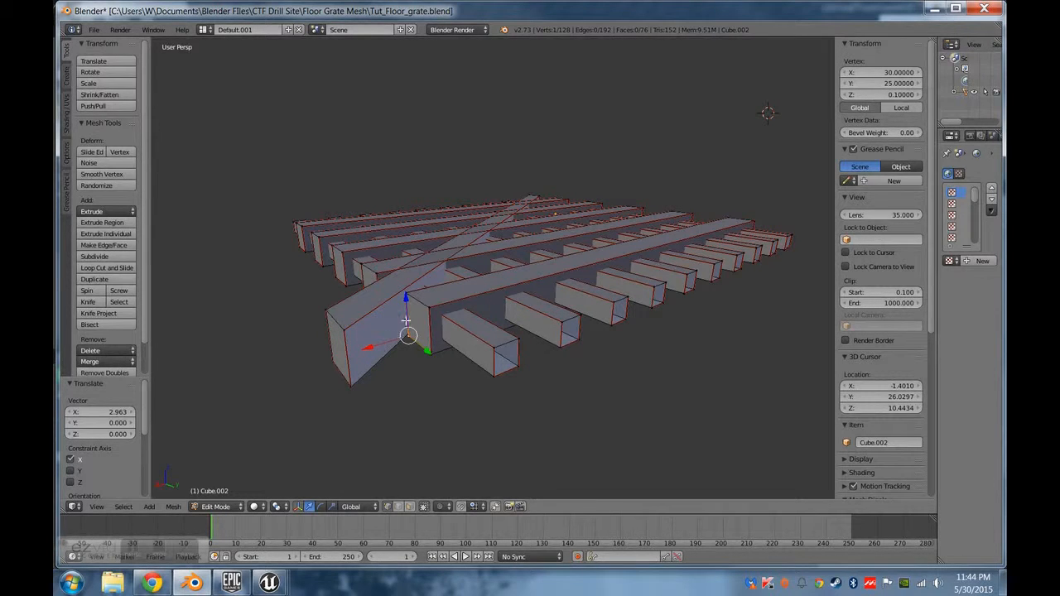
{"action": "scroll", "coordinate": [405, 315], "scroll_direction": "up", "scroll_amount": 2}
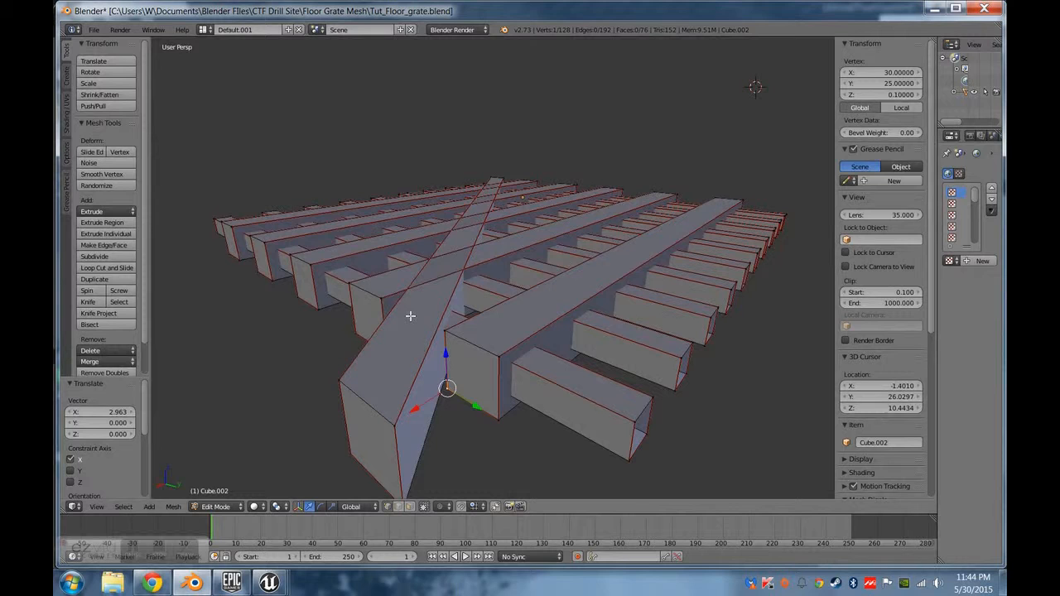
{"action": "scroll", "coordinate": [399, 298], "scroll_direction": "down", "scroll_amount": 2}
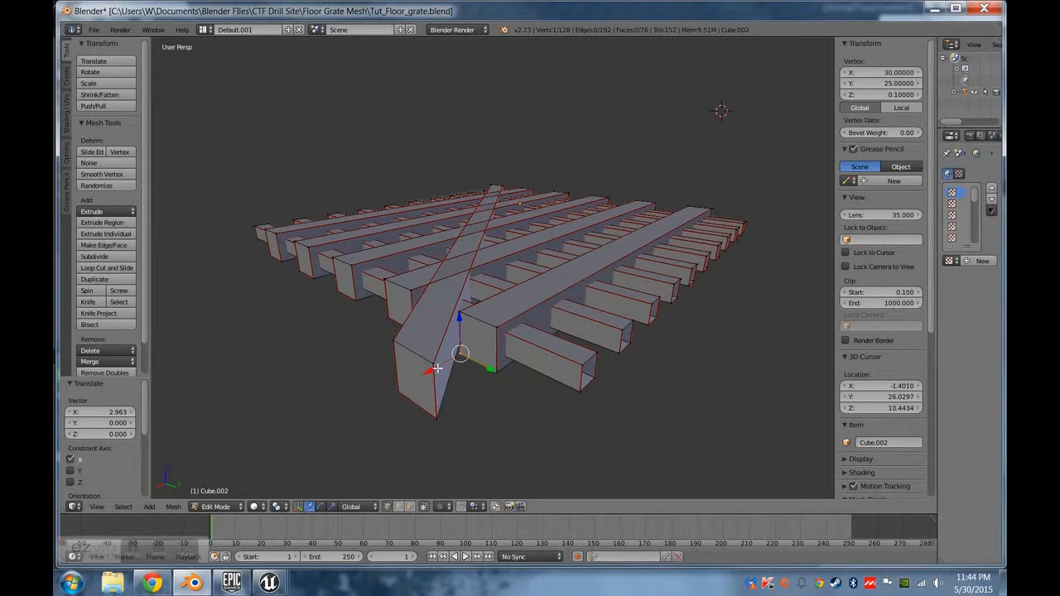
Select the diagonal beam's protruding end face and set its X to 30.
{"action": "left_click", "coordinate": [412, 508]}
{"action": "right_click", "coordinate": [429, 403]}
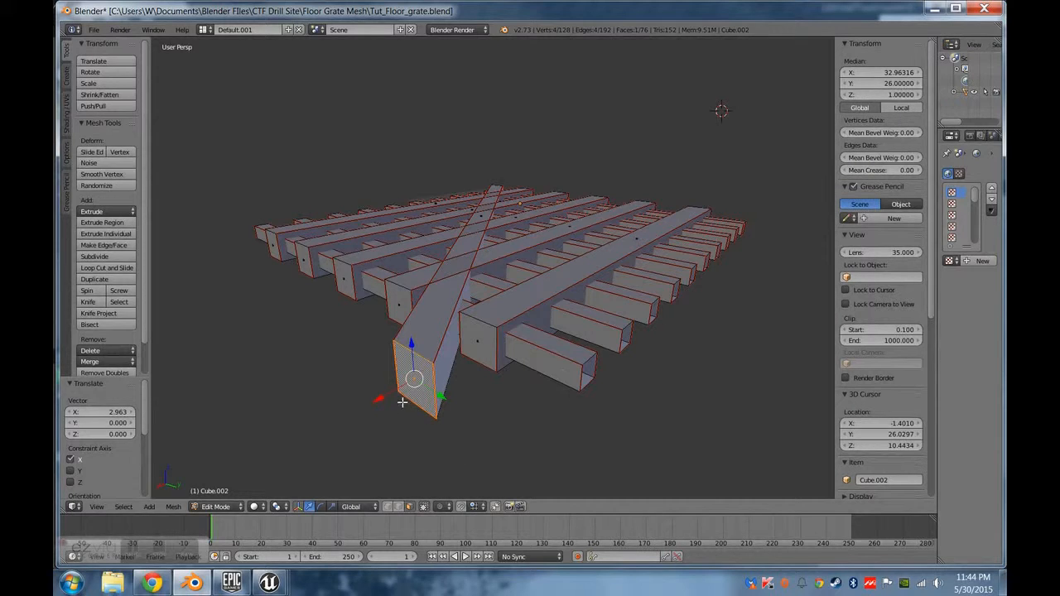
{"action": "left_click", "coordinate": [901, 73]}
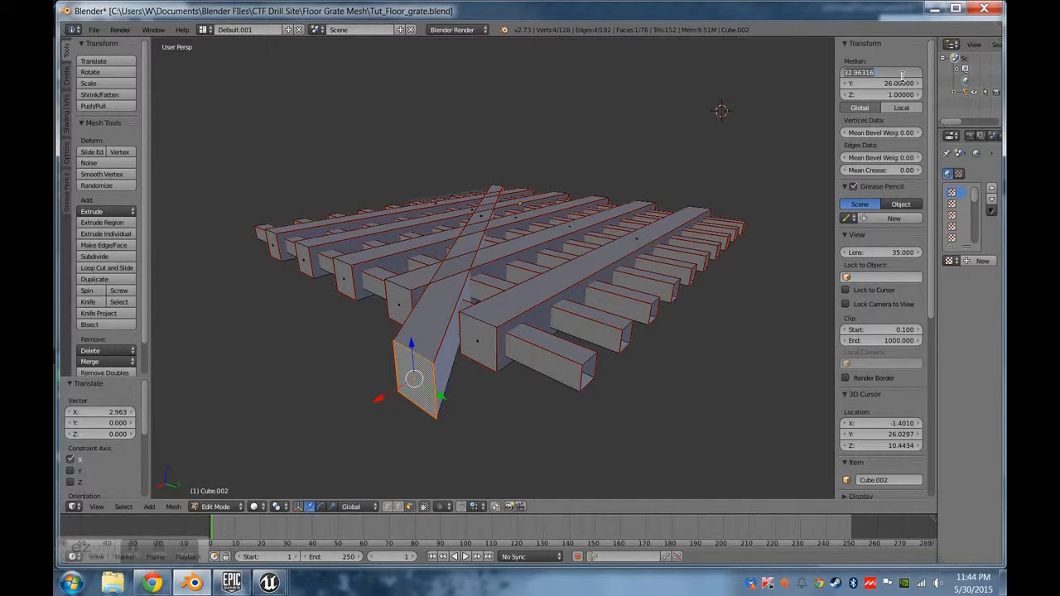
{"action": "type", "text": "30"}
{"action": "key", "text": "Return"}
{"action": "scroll", "coordinate": [604, 342], "scroll_direction": "up", "scroll_amount": 3}
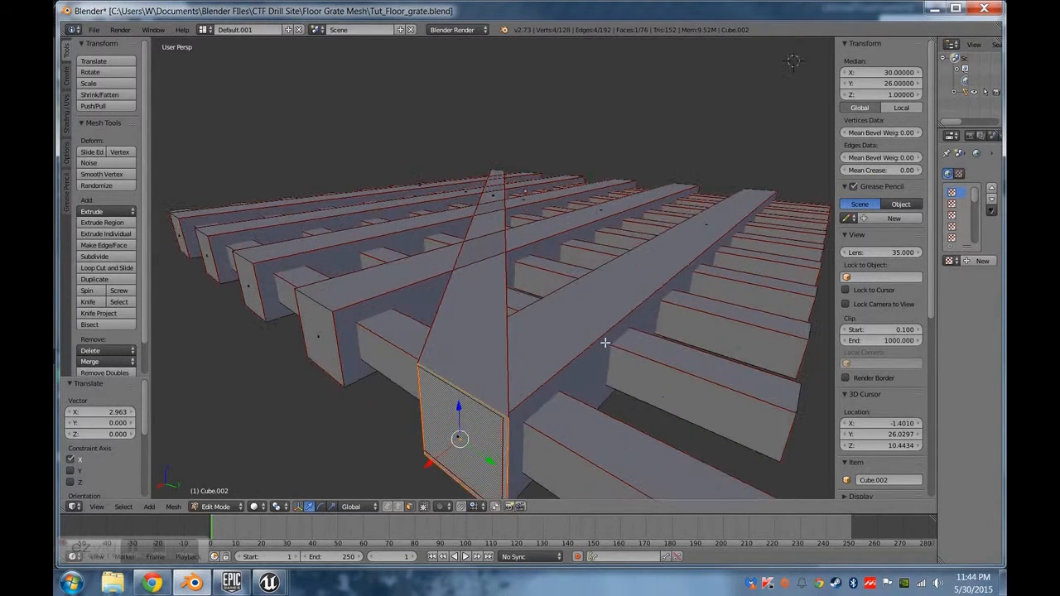
{"action": "scroll", "coordinate": [604, 342], "scroll_direction": "down", "scroll_amount": 6}
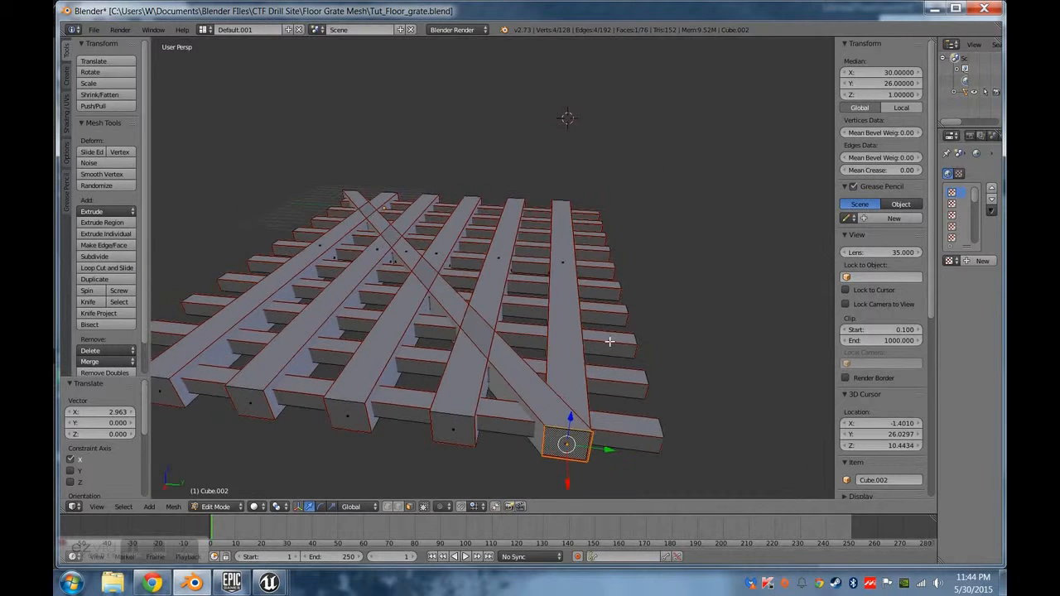
{"action": "middle_click_drag", "start_coordinate": [609, 342], "coordinate": [394, 209]}
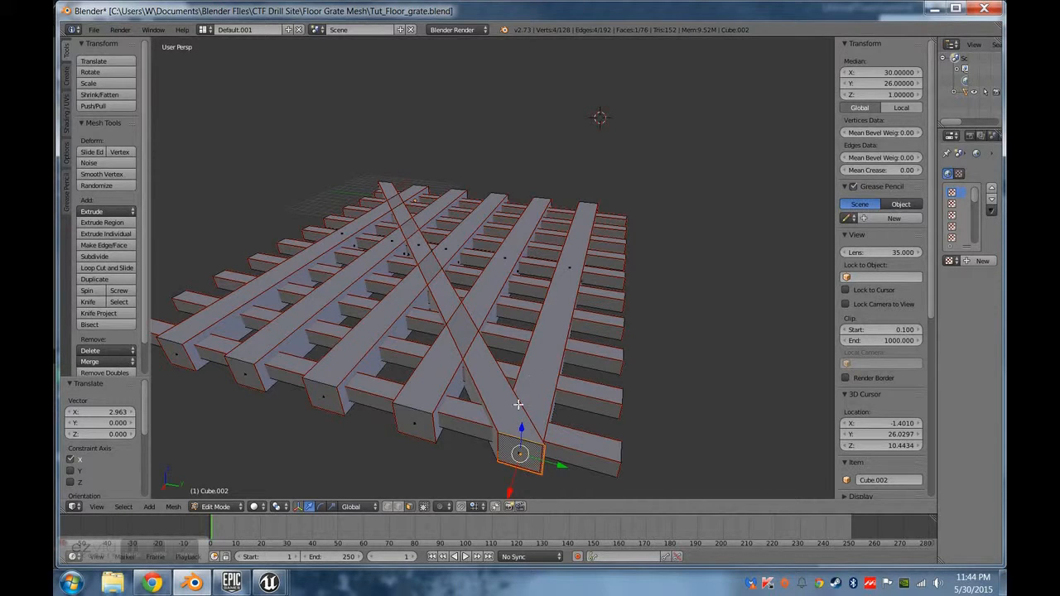
Shift the outermost beam end's inner bottom corner vertex about 0.047 and its inner top corner vertex about 0.095 along Y.
{"action": "scroll", "coordinate": [518, 405], "scroll_direction": "up", "scroll_amount": 1}
{"action": "middle_click_drag", "start_coordinate": [515, 421], "coordinate": [440, 384]}
{"action": "scroll", "coordinate": [462, 423], "scroll_direction": "up", "scroll_amount": 1}
{"action": "middle_click_drag", "start_coordinate": [462, 424], "coordinate": [480, 427]}
{"action": "middle_click_drag", "start_coordinate": [605, 381], "coordinate": [599, 375], "text": "shift"}
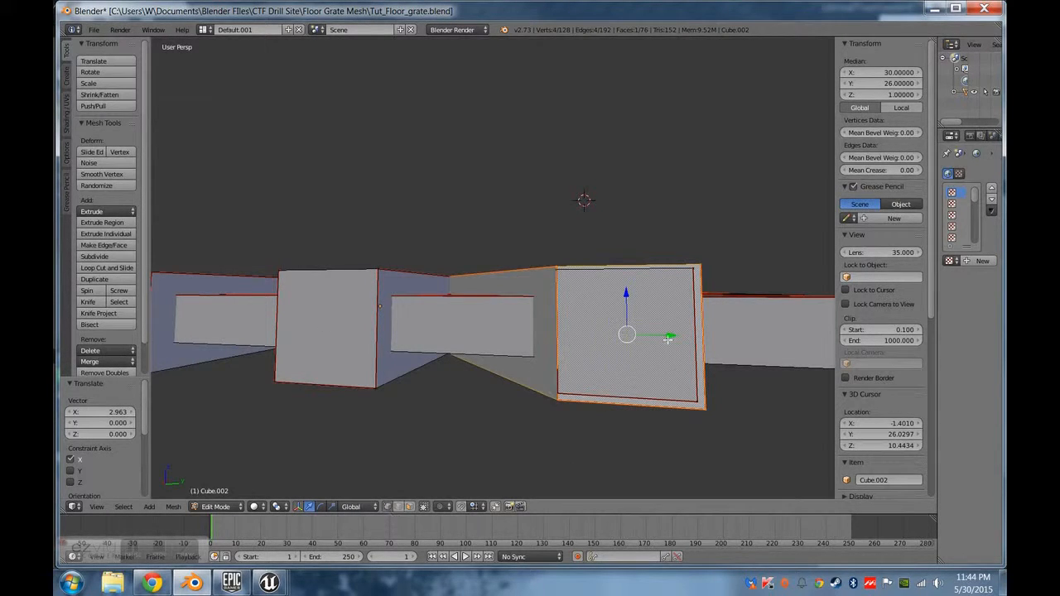
{"action": "right_click", "coordinate": [697, 273]}
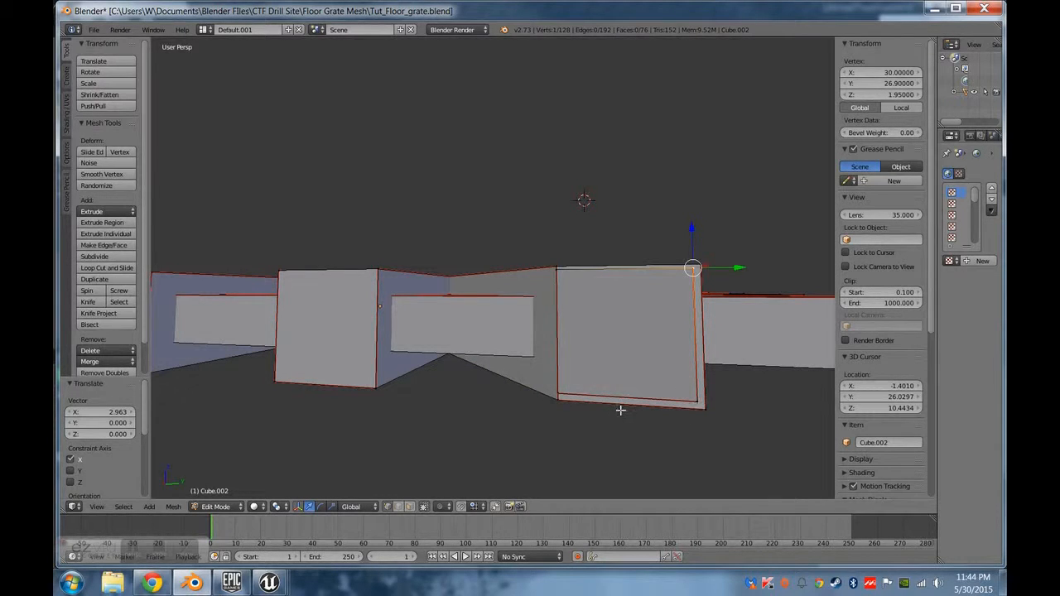
{"action": "right_click", "coordinate": [560, 396]}
{"action": "middle_click_drag", "start_coordinate": [637, 378], "coordinate": [529, 440]}
{"action": "left_click_drag", "start_coordinate": [541, 436], "coordinate": [543, 435]}
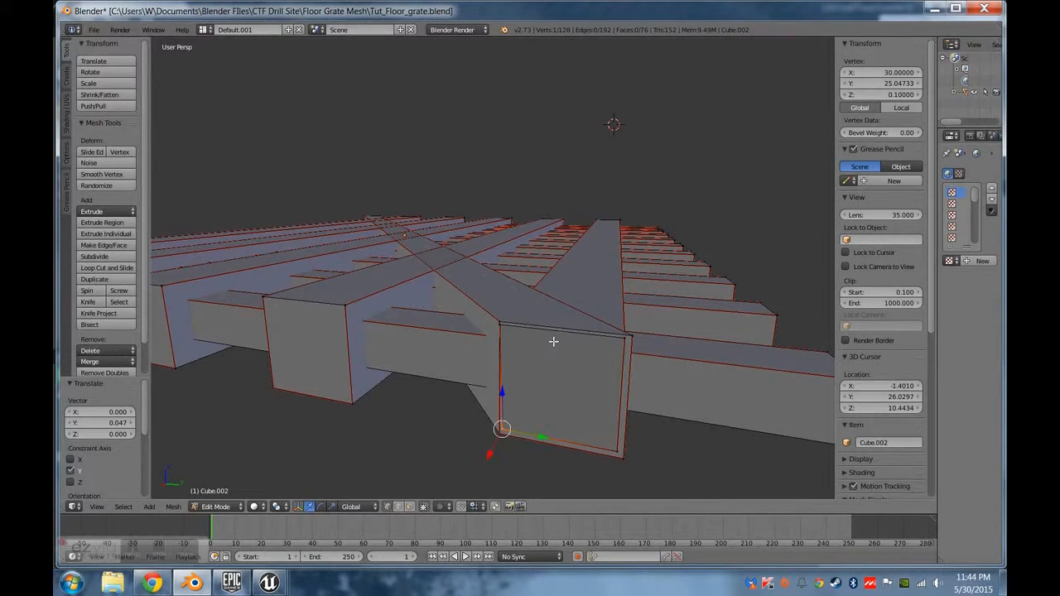
{"action": "right_click", "coordinate": [510, 326]}
{"action": "left_click_drag", "start_coordinate": [532, 331], "coordinate": [534, 332]}
Set the Y of the outermost beam end's inner bottom corner vertex to 25.1.
{"action": "right_click", "coordinate": [510, 427]}
{"action": "left_click", "coordinate": [903, 84]}
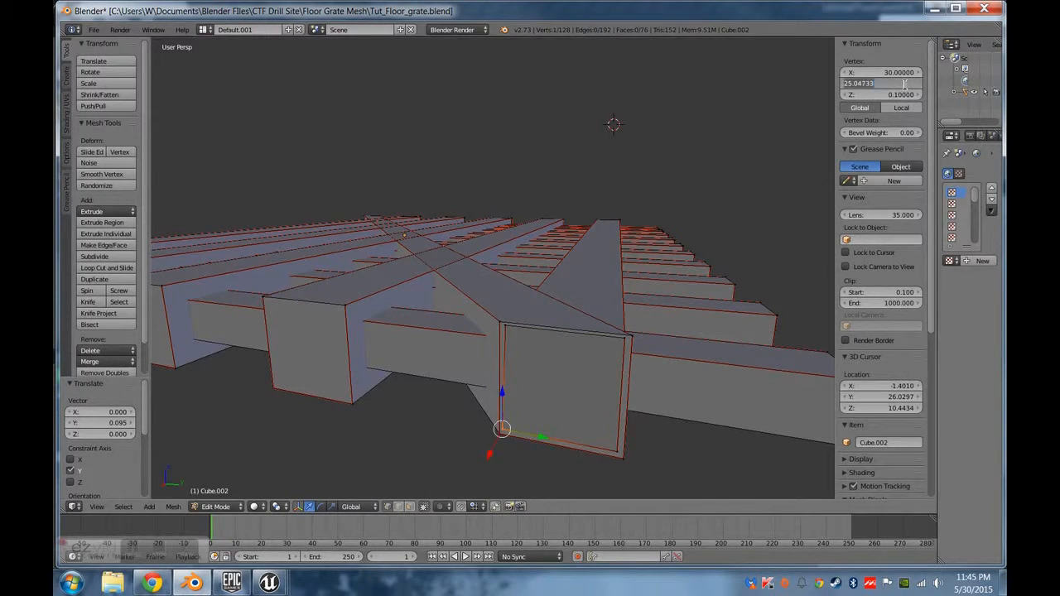
{"action": "type", "text": "25.1"}
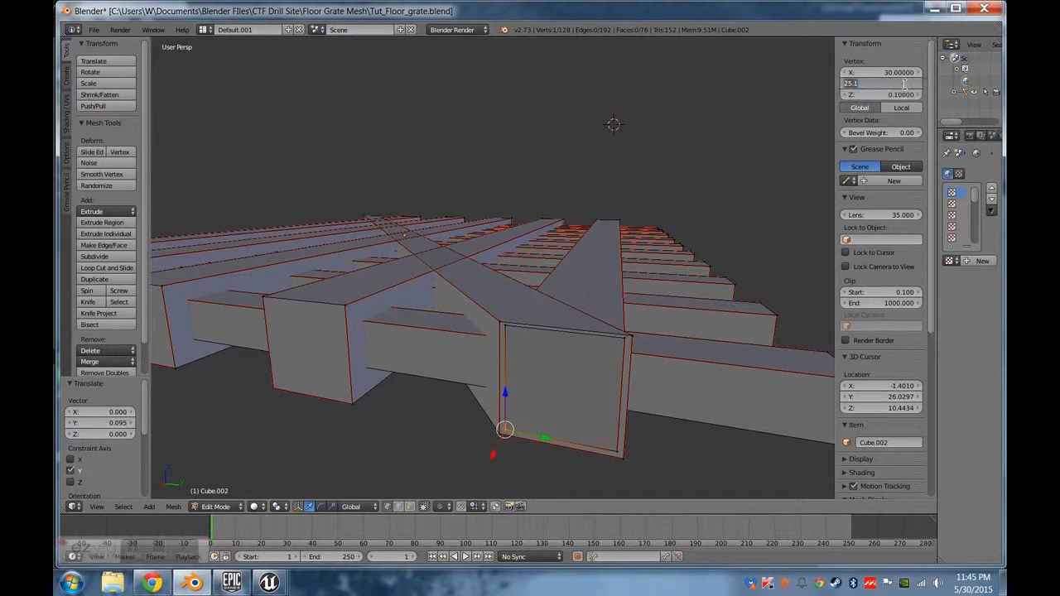
{"action": "key", "text": "BackSpace"}
{"action": "key", "text": "BackSpace"}
{"action": "type", "text": ".9"}
{"action": "key", "text": "Tab"}
{"action": "left_click", "coordinate": [904, 84]}
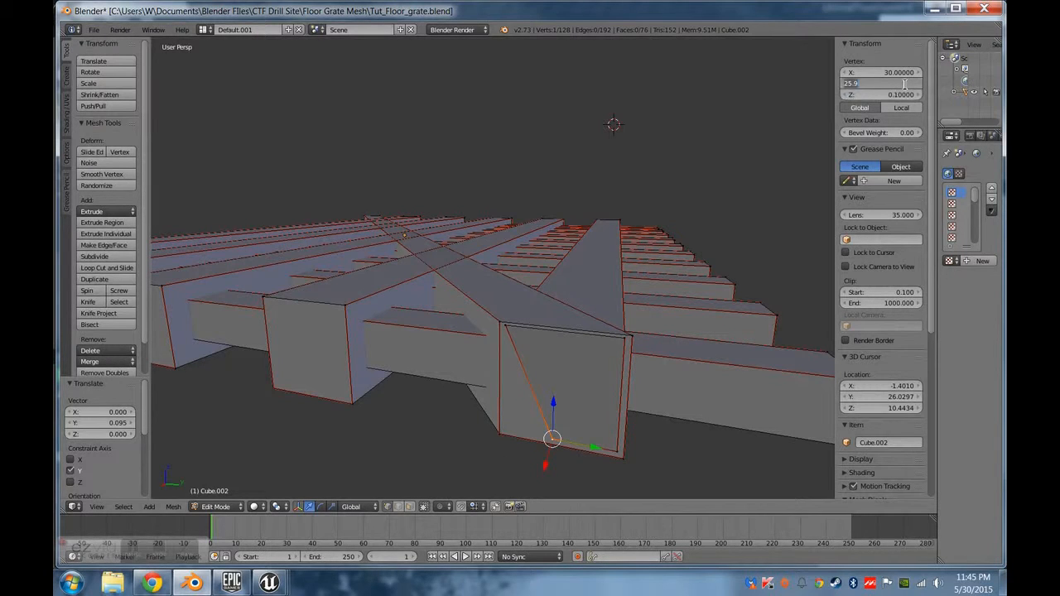
{"action": "type", "text": "25.1"}
{"action": "key", "text": "Return"}
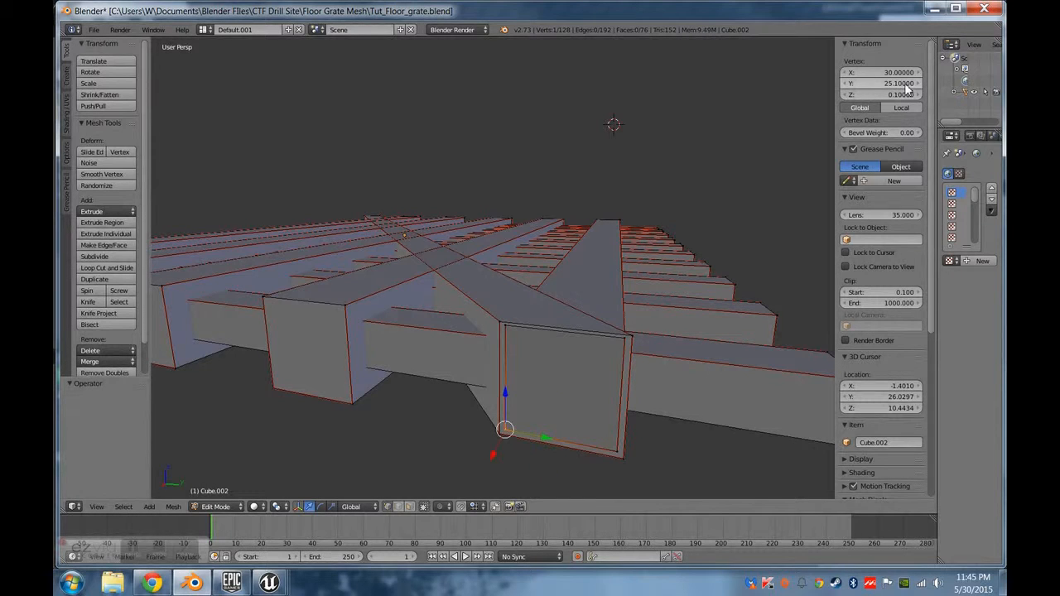
Try Y values of 25.9 and 24.9 for the inner bottom corner vertex, and return it to 25.1.
{"action": "left_click", "coordinate": [904, 83]}
{"action": "type", "text": "25.9"}
{"action": "key", "text": "Return"}
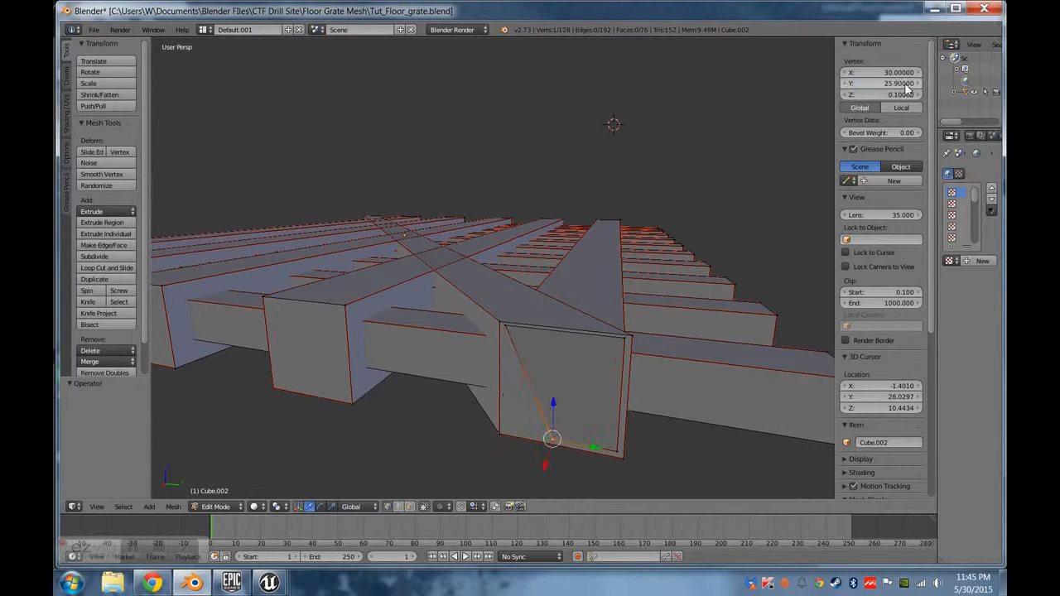
{"action": "left_click", "coordinate": [905, 84]}
{"action": "type", "text": "24.9"}
{"action": "key", "text": "Return"}
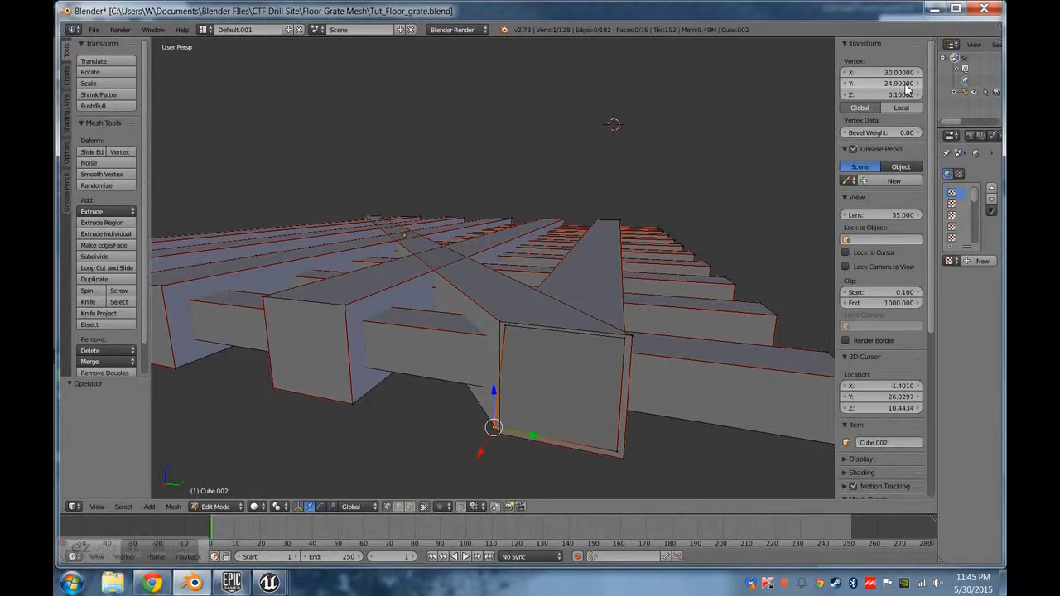
{"action": "left_click", "coordinate": [905, 86]}
{"action": "type", "text": "25.9"}
{"action": "key", "text": "Return"}
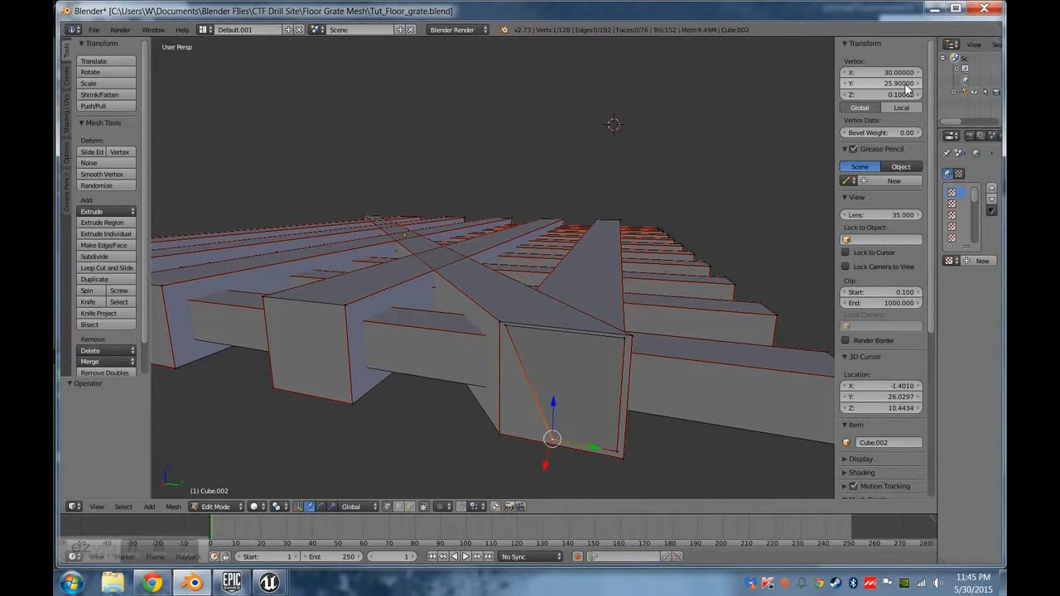
{"action": "left_click", "coordinate": [905, 85]}
{"action": "type", "text": "25.1"}
{"action": "key", "text": "Return"}
Check the coordinates of the corner vertices where the outermost beam's end and the diagonal beam's end overlap.
{"action": "middle_click_drag", "start_coordinate": [585, 426], "coordinate": [593, 424]}
{"action": "right_click", "coordinate": [687, 417]}
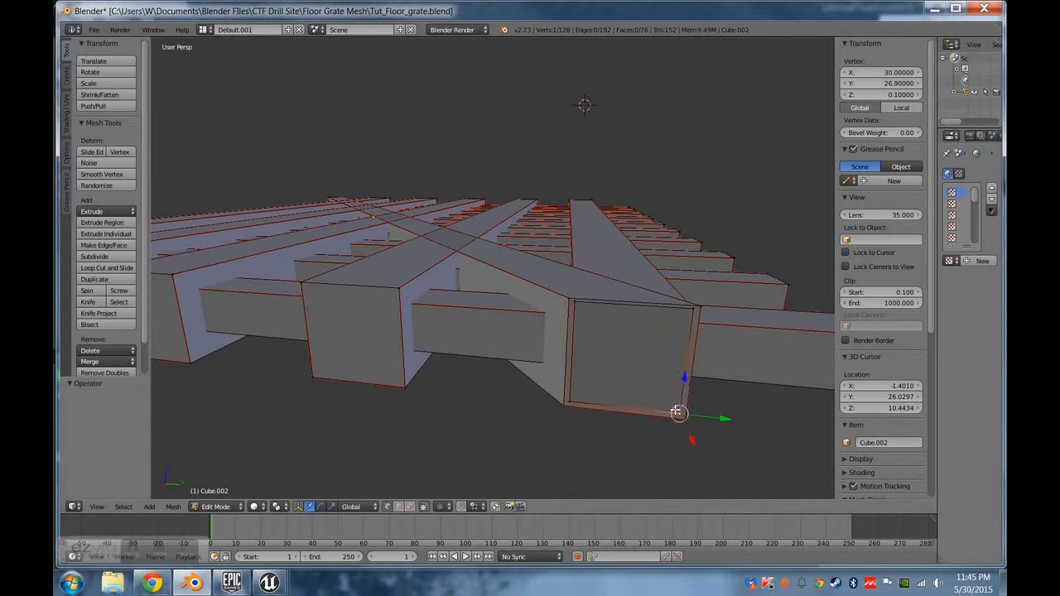
{"action": "right_click", "coordinate": [563, 404]}
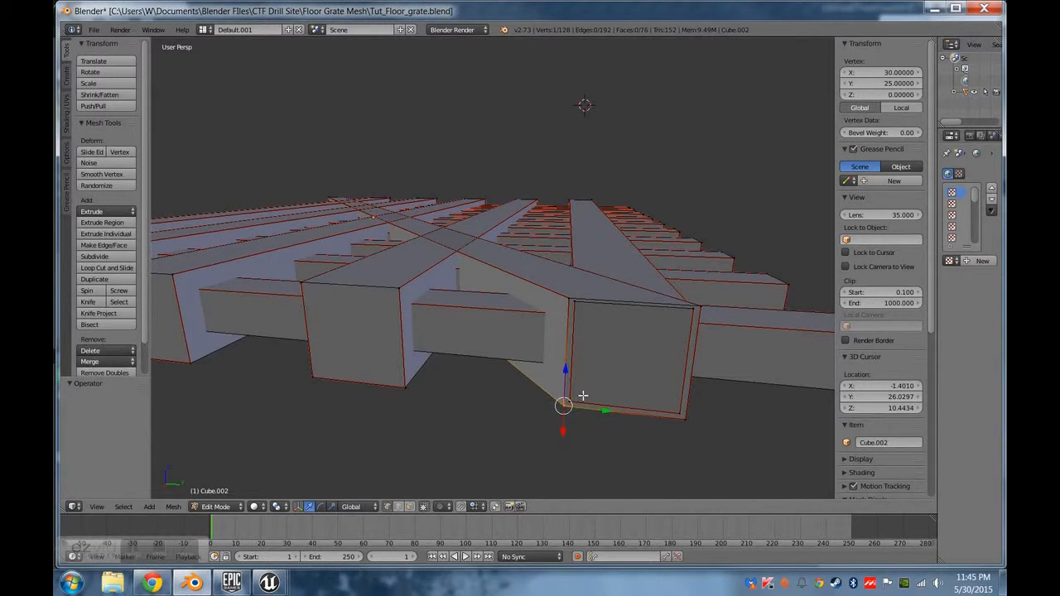
{"action": "right_click", "coordinate": [583, 396]}
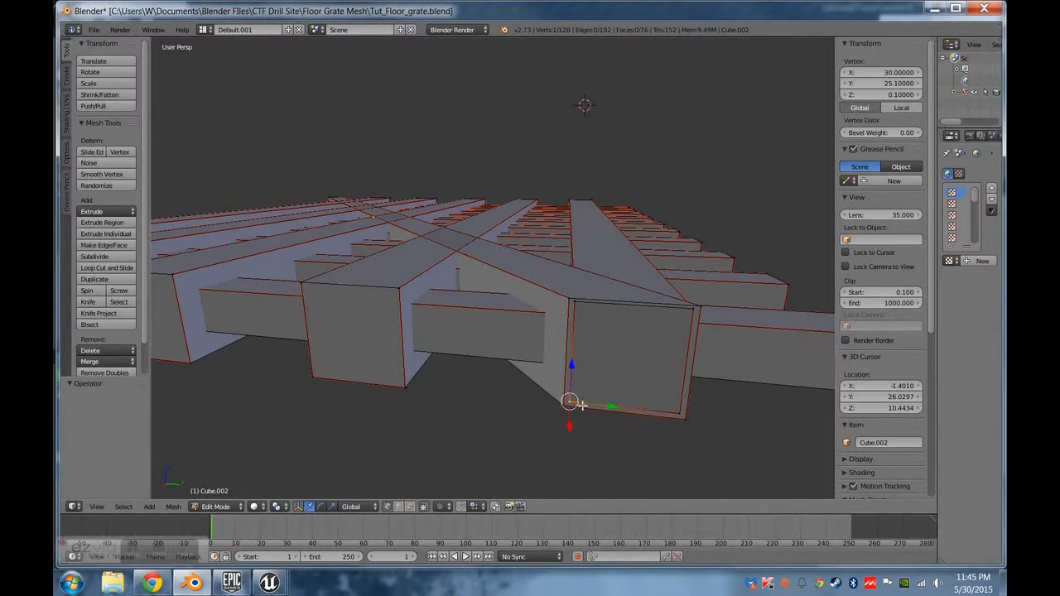
{"action": "right_click", "coordinate": [567, 300]}
{"action": "middle_click_drag", "start_coordinate": [567, 300], "coordinate": [500, 310]}
{"action": "scroll", "coordinate": [398, 388], "scroll_direction": "up", "scroll_amount": 4}
{"action": "scroll", "coordinate": [454, 310], "scroll_direction": "down", "scroll_amount": 4}
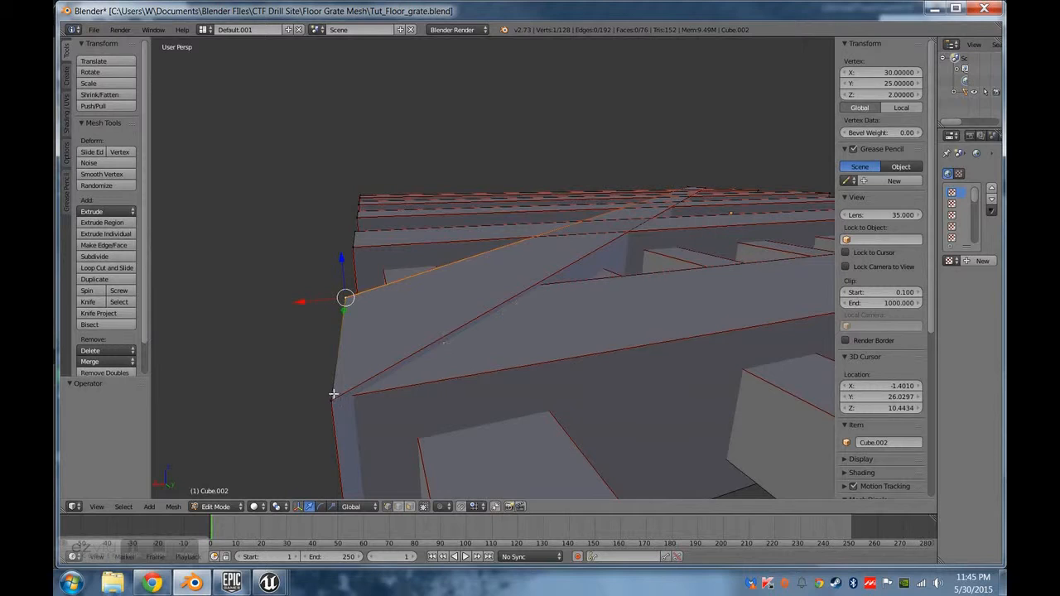
Examine from above and from the corner how the diagonal beam crosses the long beams, including its edge along the outermost beam.
{"action": "middle_click_drag", "start_coordinate": [397, 355], "coordinate": [337, 131]}
{"action": "scroll", "coordinate": [477, 298], "scroll_direction": "down", "scroll_amount": 2}
{"action": "scroll", "coordinate": [450, 303], "scroll_direction": "down", "scroll_amount": 2}
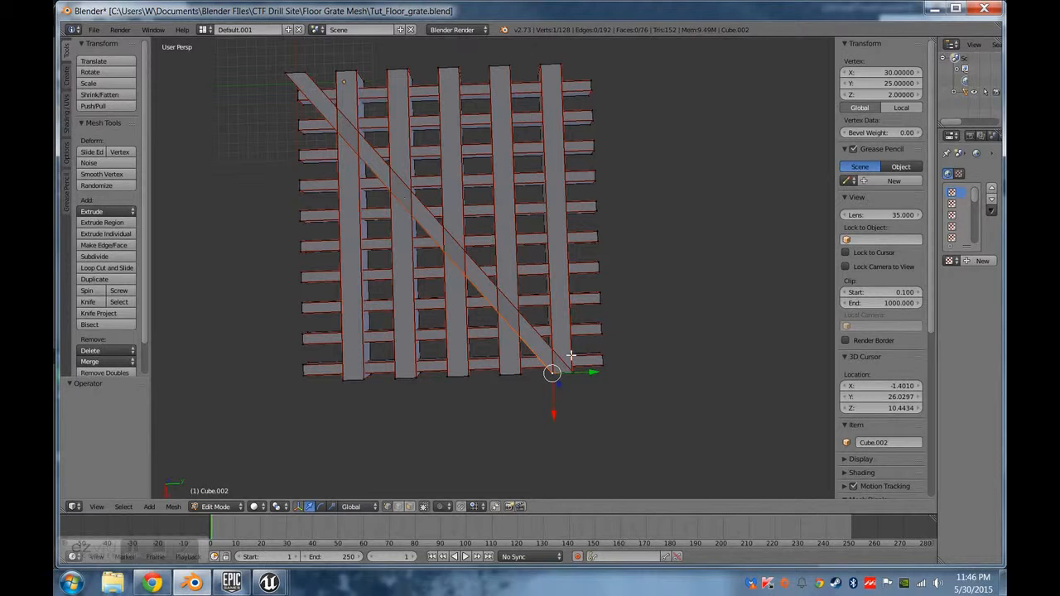
{"action": "scroll", "coordinate": [554, 369], "scroll_direction": "up", "scroll_amount": 4}
{"action": "middle_click_drag", "start_coordinate": [606, 420], "coordinate": [564, 309], "text": "shift"}
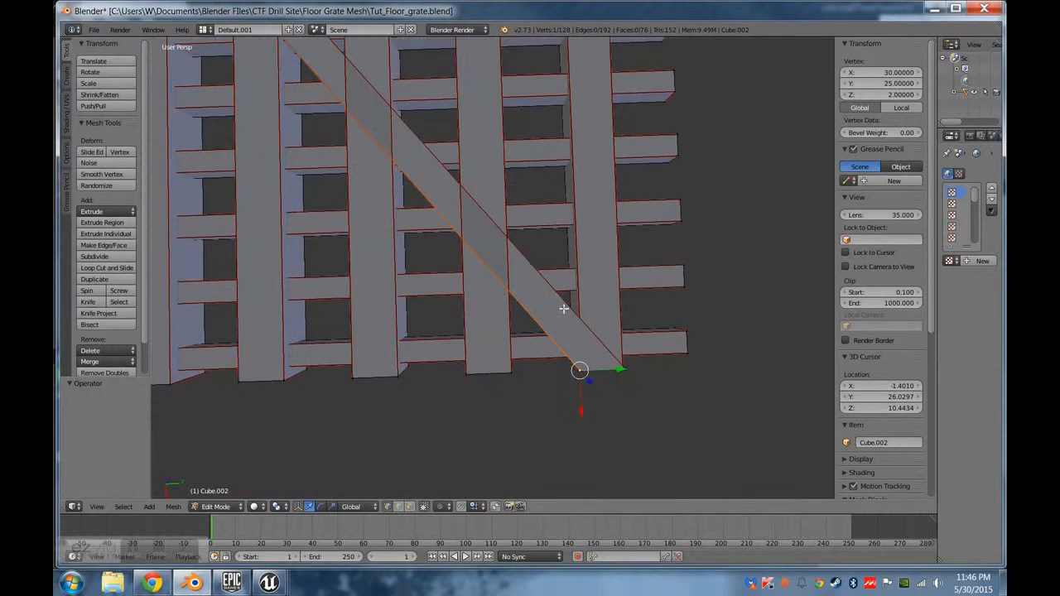
{"action": "middle_click_drag", "start_coordinate": [603, 363], "coordinate": [552, 328]}
{"action": "middle_click_drag", "start_coordinate": [551, 385], "coordinate": [542, 356]}
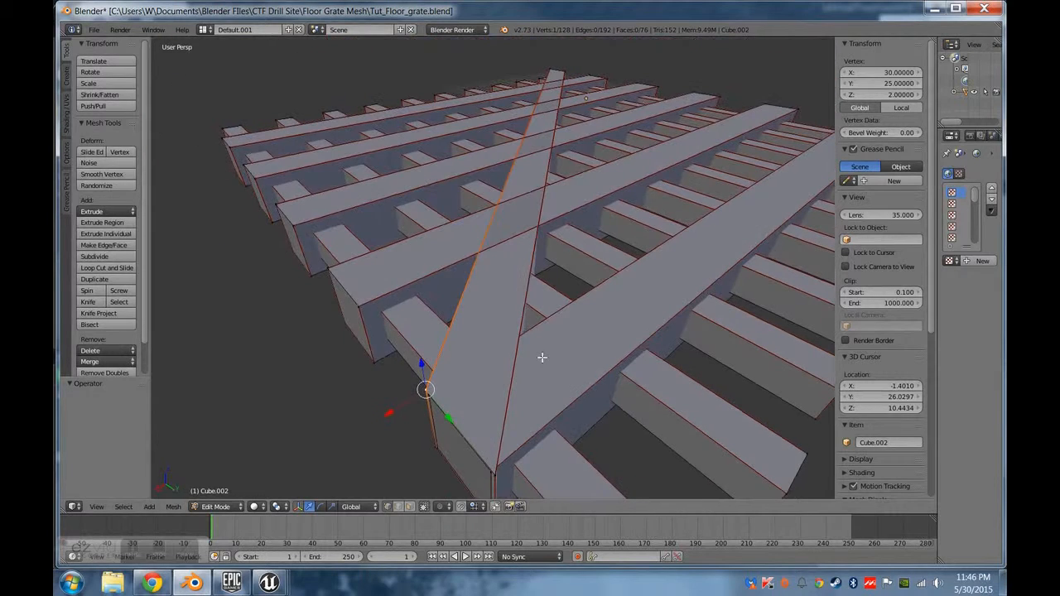
{"action": "left_click", "coordinate": [398, 506]}
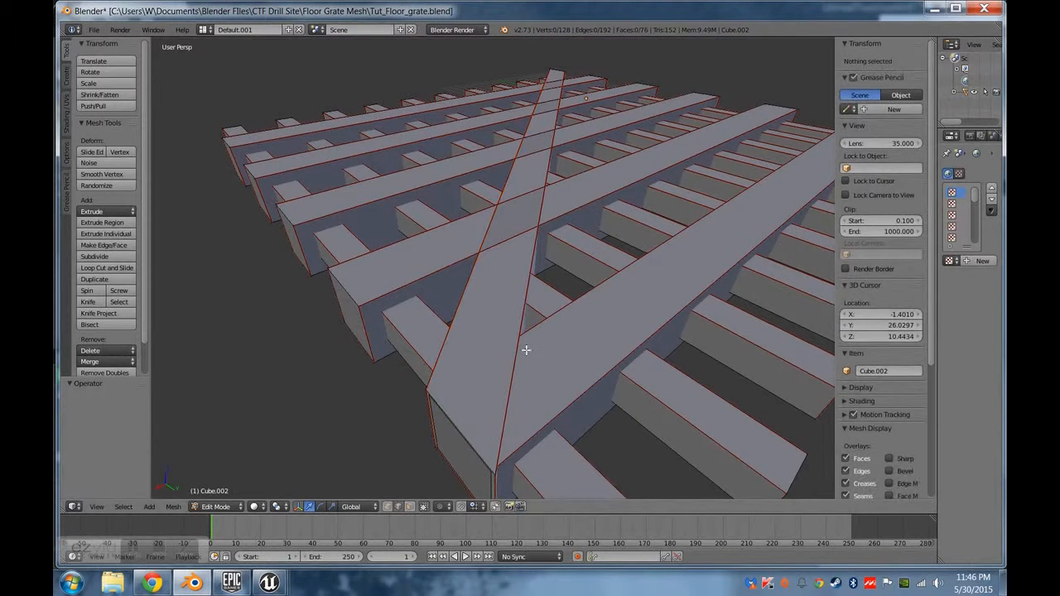
{"action": "right_click", "coordinate": [538, 322]}
{"action": "right_click", "coordinate": [524, 324], "text": "shift"}
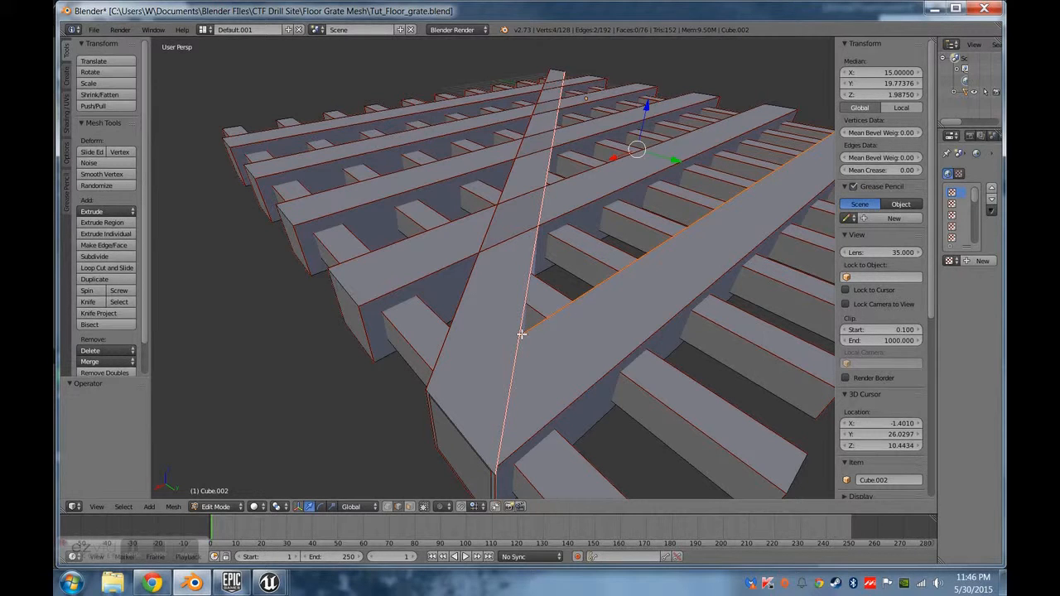
{"action": "middle_click_drag", "start_coordinate": [498, 389], "coordinate": [536, 394]}
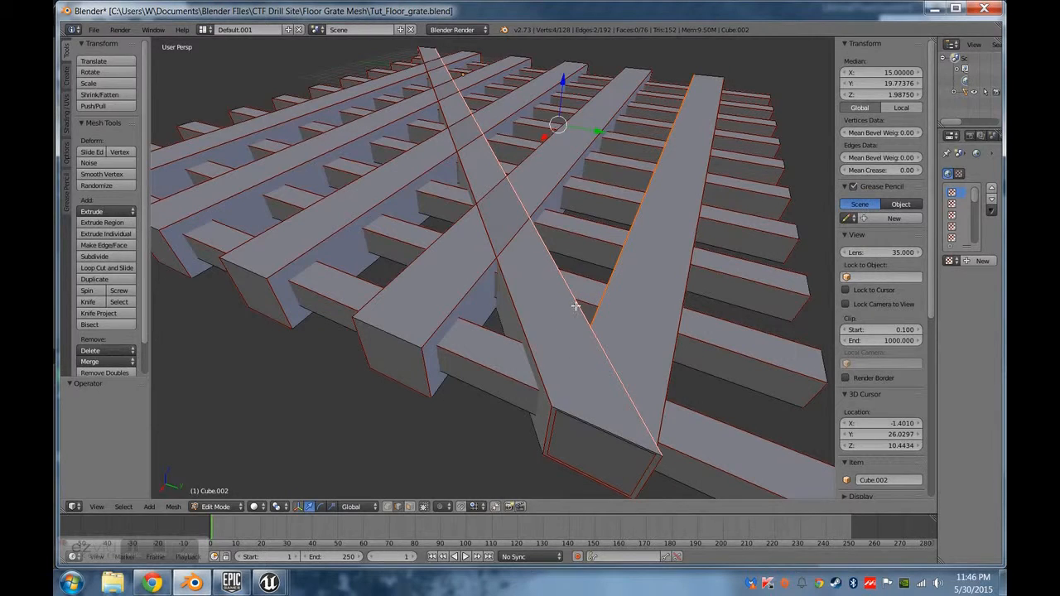
{"action": "middle_click_drag", "start_coordinate": [595, 401], "coordinate": [622, 350]}
Move the inner and outer vertical edges of the outermost beam's end back along X, inside the diagonal beam.
{"action": "right_click", "coordinate": [581, 378]}
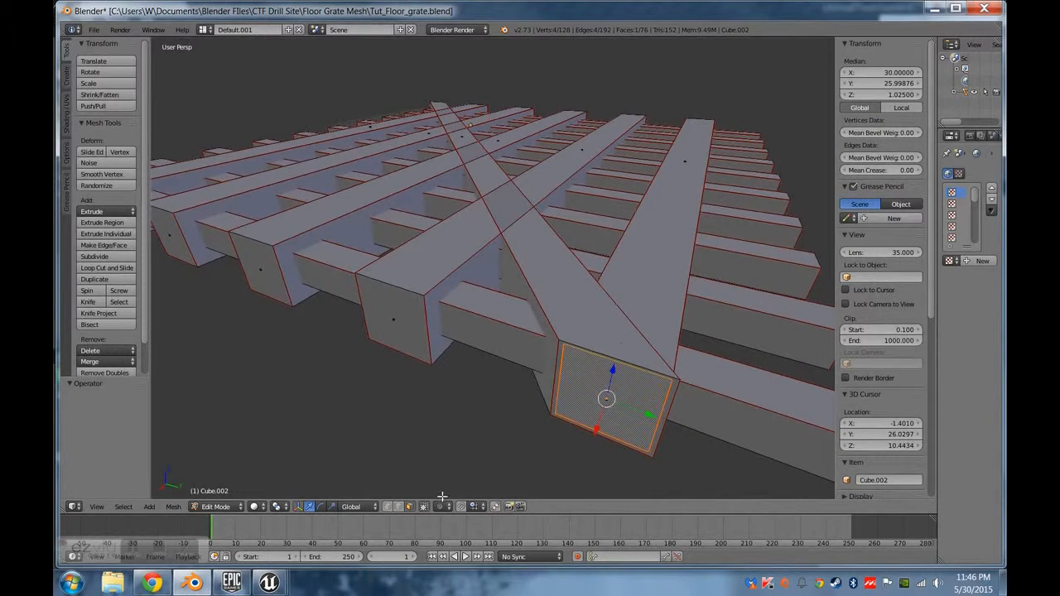
{"action": "left_click", "coordinate": [397, 507]}
{"action": "right_click", "coordinate": [553, 387]}
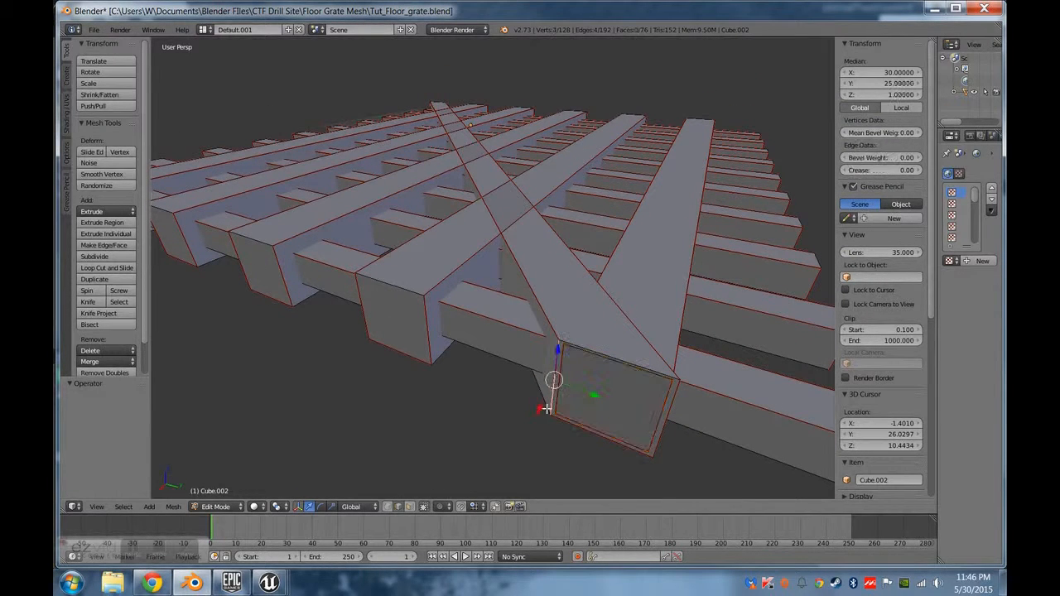
{"action": "key", "text": "g"}
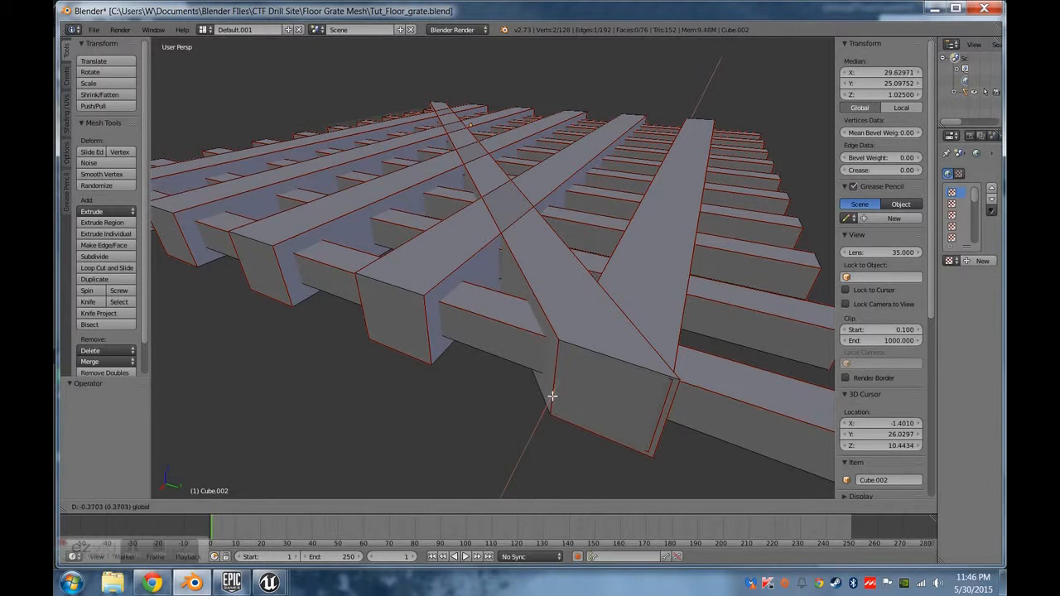
{"action": "left_click", "coordinate": [554, 389]}
{"action": "right_click", "coordinate": [660, 421]}
{"action": "key", "text": "g"}
{"action": "left_click", "coordinate": [655, 445]}
Pull the end faces of the second and third long beams back along X to the diagonal beam.
{"action": "middle_click_drag", "start_coordinate": [655, 444], "coordinate": [492, 372]}
{"action": "left_click", "coordinate": [409, 506]}
{"action": "right_click", "coordinate": [533, 378]}
{"action": "left_click_drag", "start_coordinate": [526, 404], "coordinate": [504, 293]}
{"action": "middle_click_drag", "start_coordinate": [434, 315], "coordinate": [402, 424]}
{"action": "left_click_drag", "start_coordinate": [392, 448], "coordinate": [414, 208]}
{"action": "middle_click_drag", "start_coordinate": [414, 209], "coordinate": [329, 406]}
Pull the fourth long beam's end face back about 17.15 along X to the diagonal beam.
{"action": "right_click", "coordinate": [327, 409]}
{"action": "left_click_drag", "start_coordinate": [320, 447], "coordinate": [365, 134]}
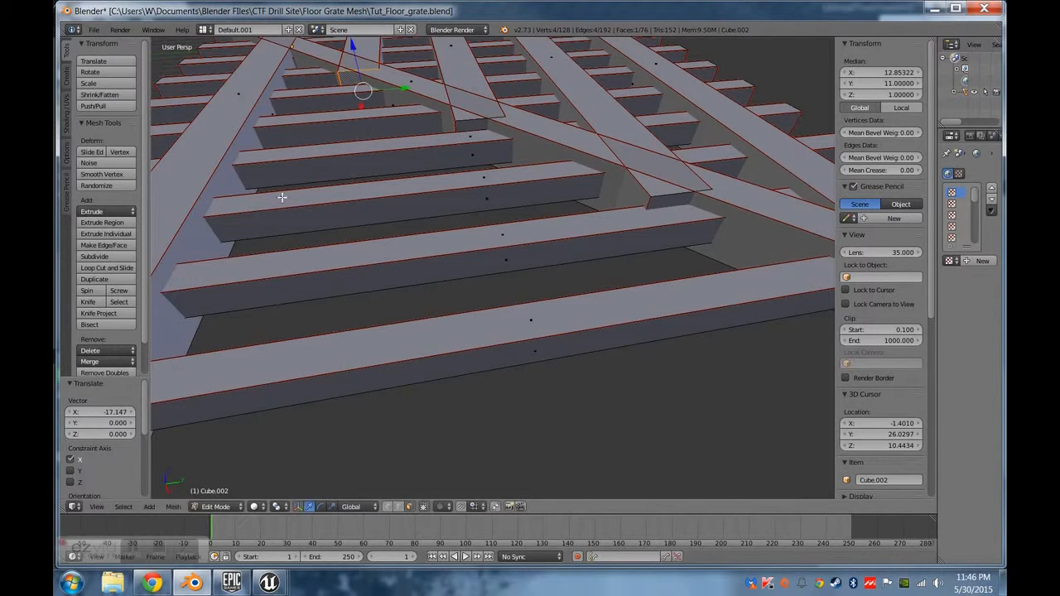
{"action": "middle_click_drag", "start_coordinate": [281, 197], "coordinate": [338, 296]}
Pull the last long beam's end face back along X to about X 7.05, at the diagonal beam.
{"action": "right_click", "coordinate": [275, 423]}
{"action": "middle_click_drag", "start_coordinate": [275, 423], "coordinate": [298, 416]}
{"action": "left_click_drag", "start_coordinate": [347, 414], "coordinate": [381, 140]}
{"action": "middle_click_drag", "start_coordinate": [380, 140], "coordinate": [469, 331]}
{"action": "left_click_drag", "start_coordinate": [485, 325], "coordinate": [513, 338]}
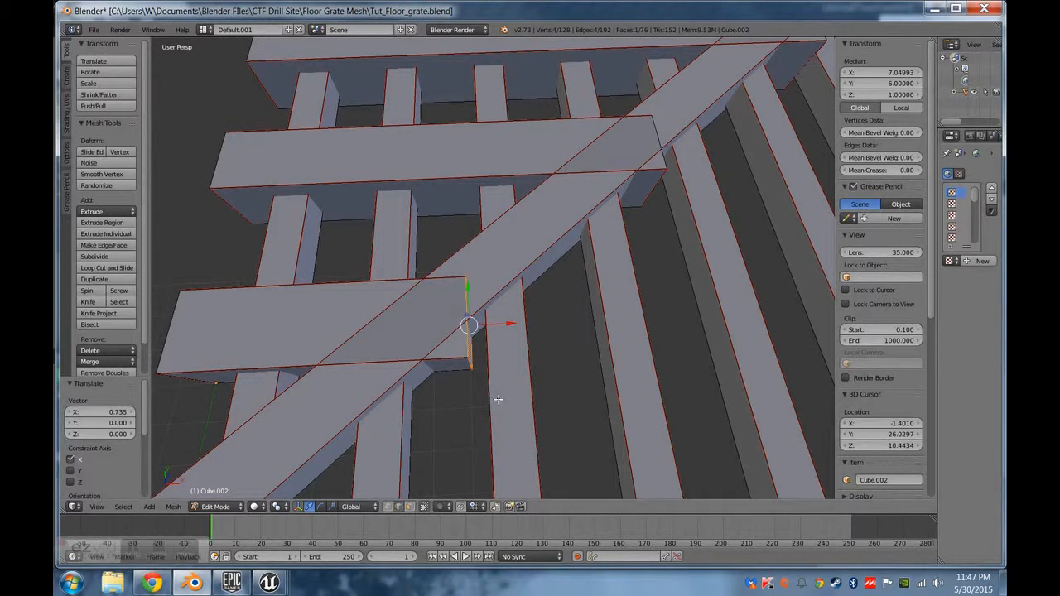
Move the outer vertical edge of the last long beam's end back along X and set its median X to 5.
{"action": "right_click", "coordinate": [478, 374]}
{"action": "key", "text": "g"}
{"action": "key", "text": "x"}
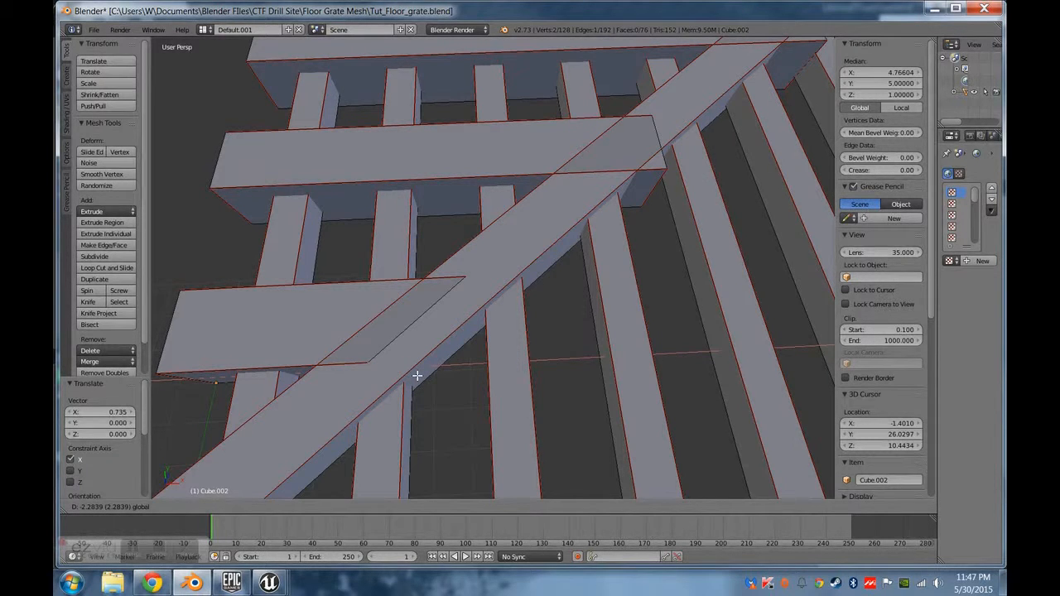
{"action": "left_click", "coordinate": [421, 375]}
{"action": "left_click", "coordinate": [881, 75]}
{"action": "type", "text": "5"}
{"action": "key", "text": "Return"}
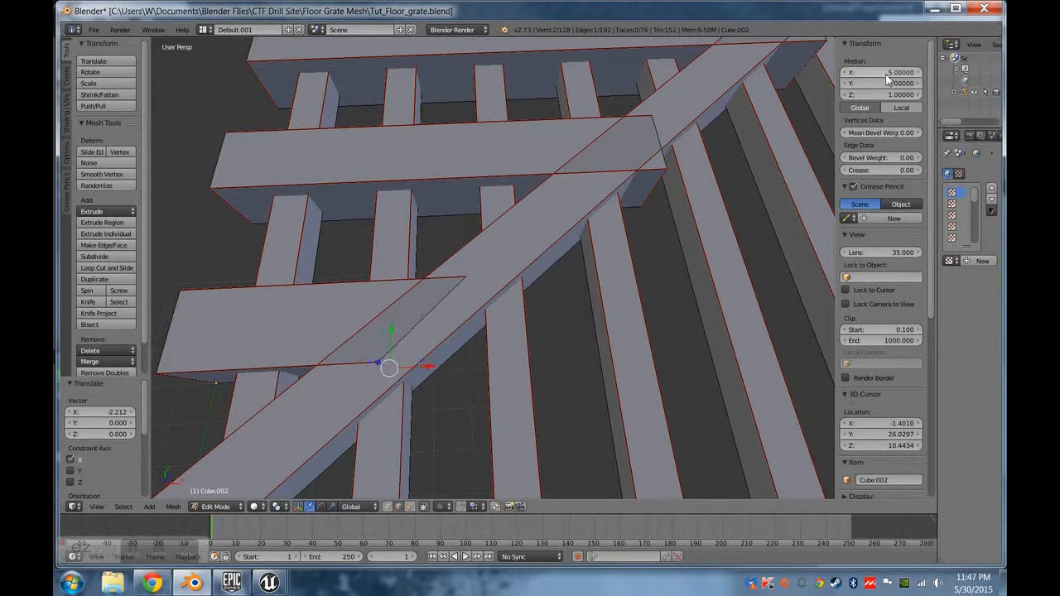
Lower the top edge of the last long beam's slanted end to Z 1.9 so it sinks below the diagonal beam's top face.
{"action": "scroll", "coordinate": [471, 280], "scroll_direction": "up", "scroll_amount": 2}
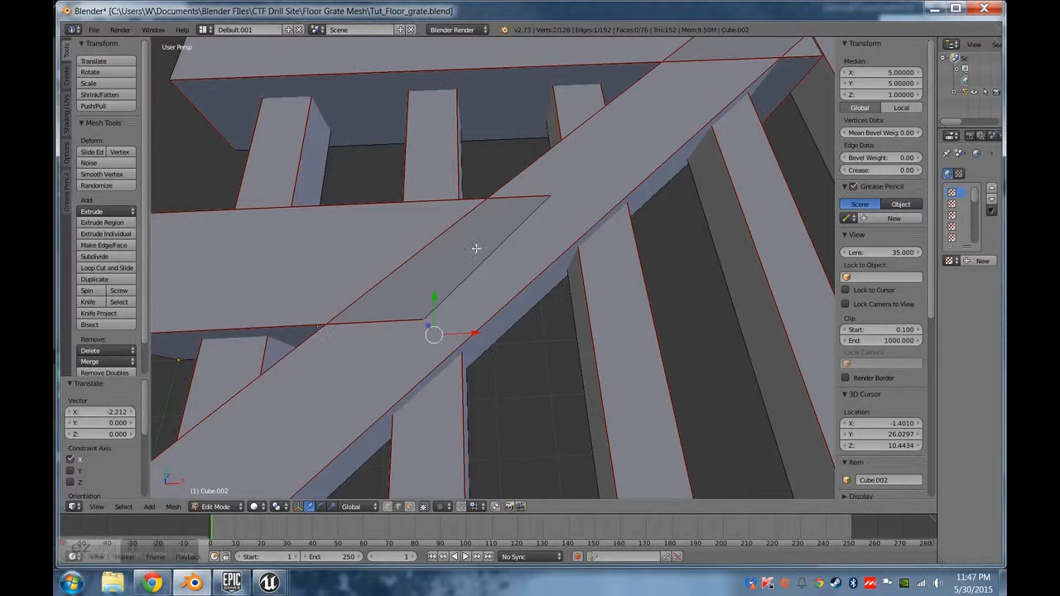
{"action": "middle_click_drag", "start_coordinate": [732, 184], "coordinate": [670, 218], "text": "shift"}
{"action": "middle_click_drag", "start_coordinate": [527, 530], "coordinate": [491, 528]}
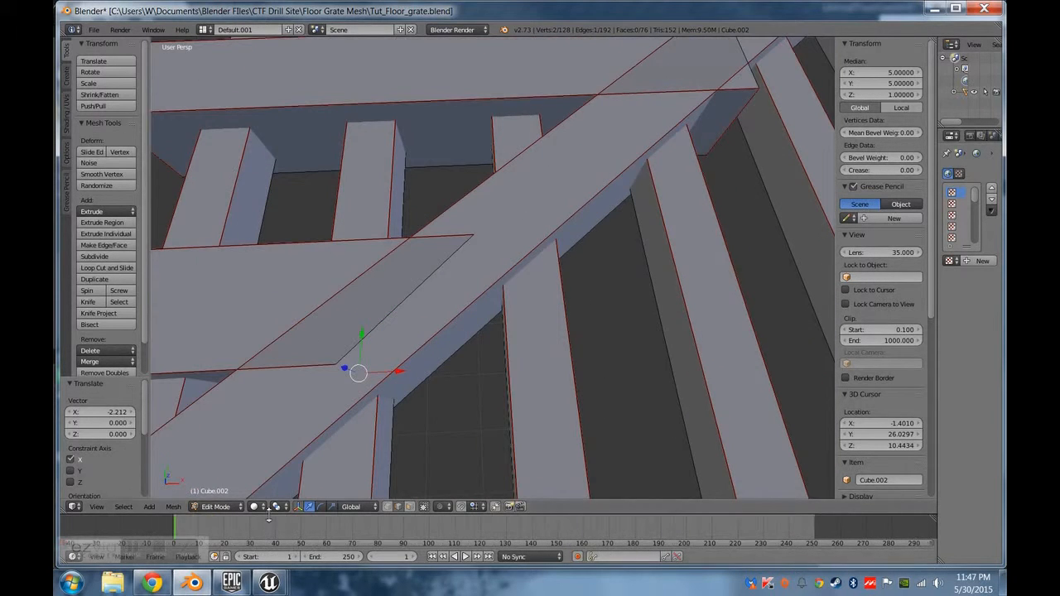
{"action": "middle_click_drag", "start_coordinate": [464, 423], "coordinate": [451, 403]}
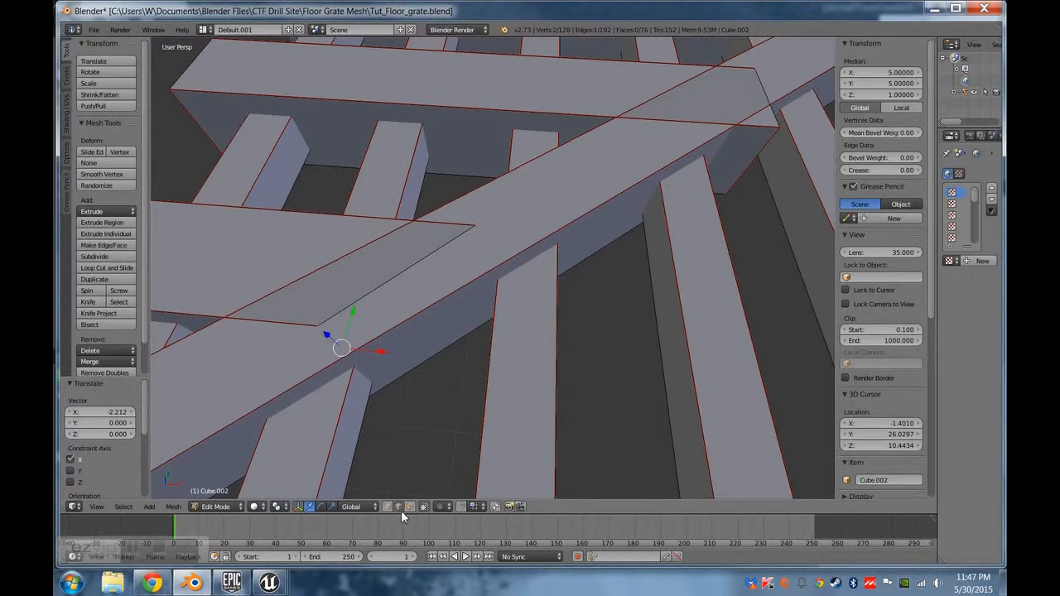
{"action": "right_click", "coordinate": [398, 269]}
{"action": "middle_click_drag", "start_coordinate": [407, 253], "coordinate": [651, 339]}
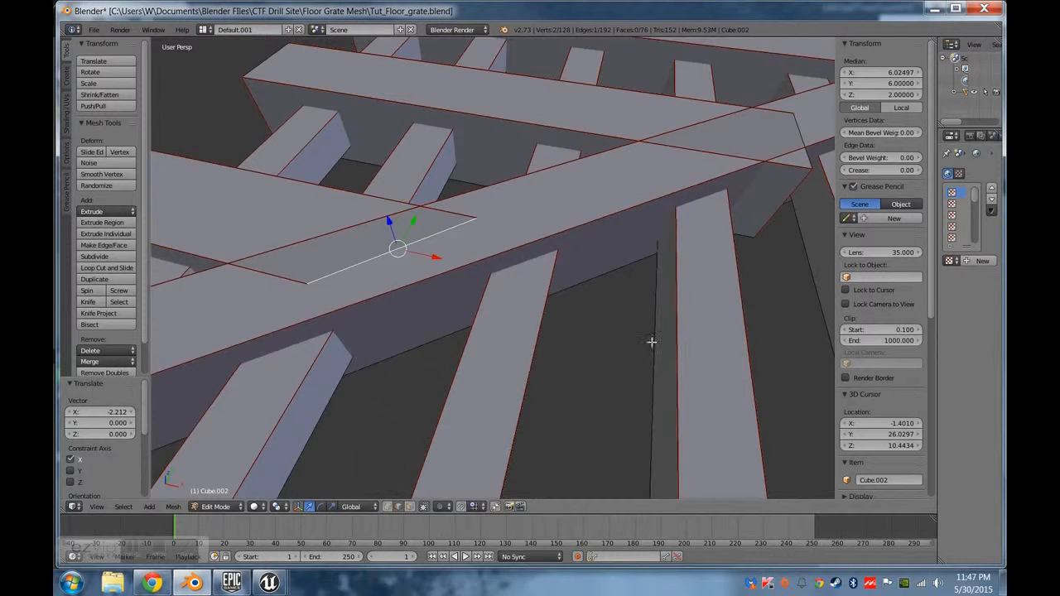
{"action": "left_click", "coordinate": [872, 94]}
{"action": "type", "text": "1.9"}
{"action": "key", "text": "Return"}
Raise the bottom edge of the last long beam's slanted end, trying Z 0.1 and settling on Z 0.05.
{"action": "middle_click_drag", "start_coordinate": [511, 322], "coordinate": [471, 208]}
{"action": "right_click", "coordinate": [424, 320]}
{"action": "left_click", "coordinate": [891, 93]}
{"action": "type", "text": "0.1"}
{"action": "key", "text": "Return"}
{"action": "middle_click_drag", "start_coordinate": [662, 286], "coordinate": [696, 249]}
{"action": "left_click", "coordinate": [891, 94]}
{"action": "type", "text": "0.05"}
{"action": "key", "text": "Return"}
Try the beam's bottom end edge at Z 0 and 0.005, and return it to Z 0.05.
{"action": "left_click", "coordinate": [905, 94]}
{"action": "type", "text": "0"}
{"action": "key", "text": "Return"}
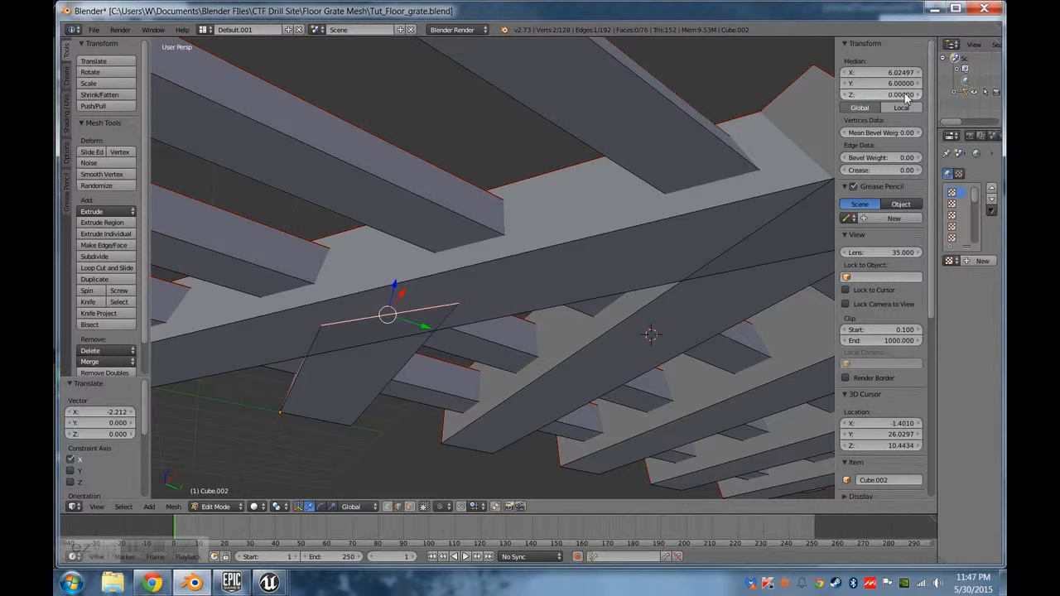
{"action": "left_click", "coordinate": [904, 94]}
{"action": "key", "text": "Return"}
{"action": "left_click", "coordinate": [905, 96]}
{"action": "key", "text": "BackSpace"}
{"action": "type", "text": ".005"}
{"action": "key", "text": "Return"}
{"action": "left_click", "coordinate": [908, 91]}
{"action": "key", "text": "BackSpace"}
{"action": "type", "text": ".05"}
{"action": "key", "text": "Return"}
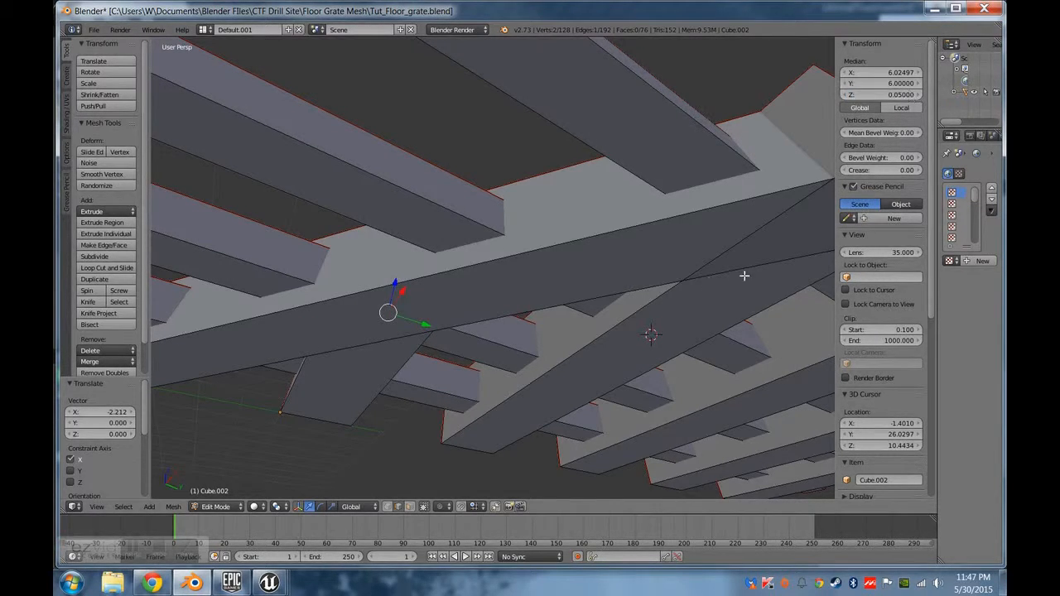
Shift the fourth long beam's end face about 0.21 along X, to about X 13.24 at the diagonal beam.
{"action": "middle_click_drag", "start_coordinate": [717, 290], "coordinate": [509, 469]}
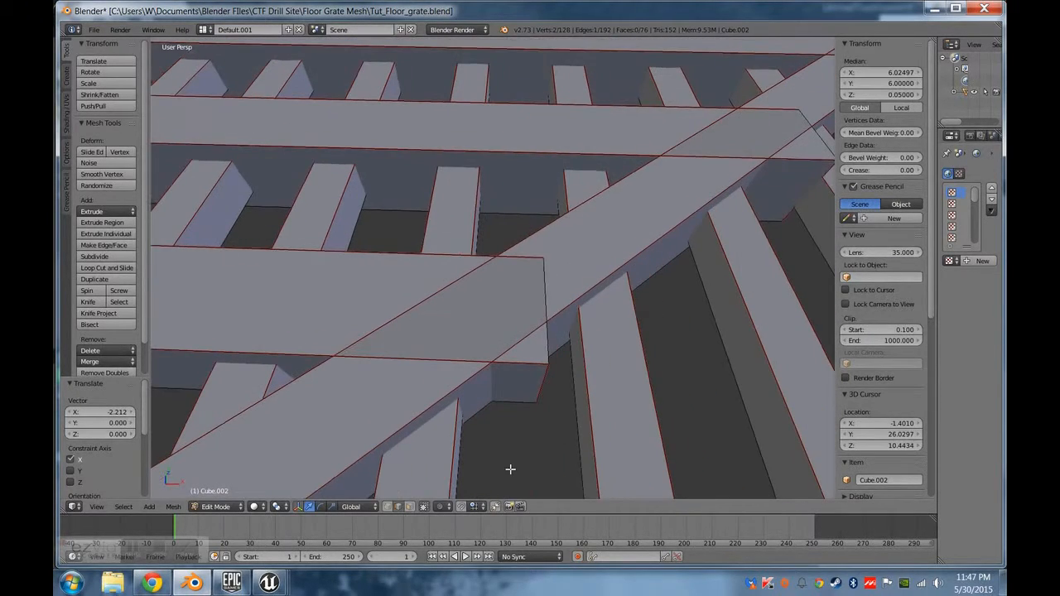
{"action": "key", "text": "a"}
{"action": "mouse_move", "coordinate": [464, 430]}
{"action": "middle_mouse_down"}
{"action": "mouse_move", "coordinate": [532, 354]}
{"action": "mouse_move", "coordinate": [528, 375]}
{"action": "mouse_move", "coordinate": [524, 352]}
{"action": "middle_mouse_up"}
{"action": "right_click", "coordinate": [524, 352]}
{"action": "right_click", "coordinate": [507, 370]}
{"action": "left_click_drag", "start_coordinate": [540, 352], "coordinate": [549, 356]}
{"action": "middle_click_drag", "start_coordinate": [549, 356], "coordinate": [603, 373]}
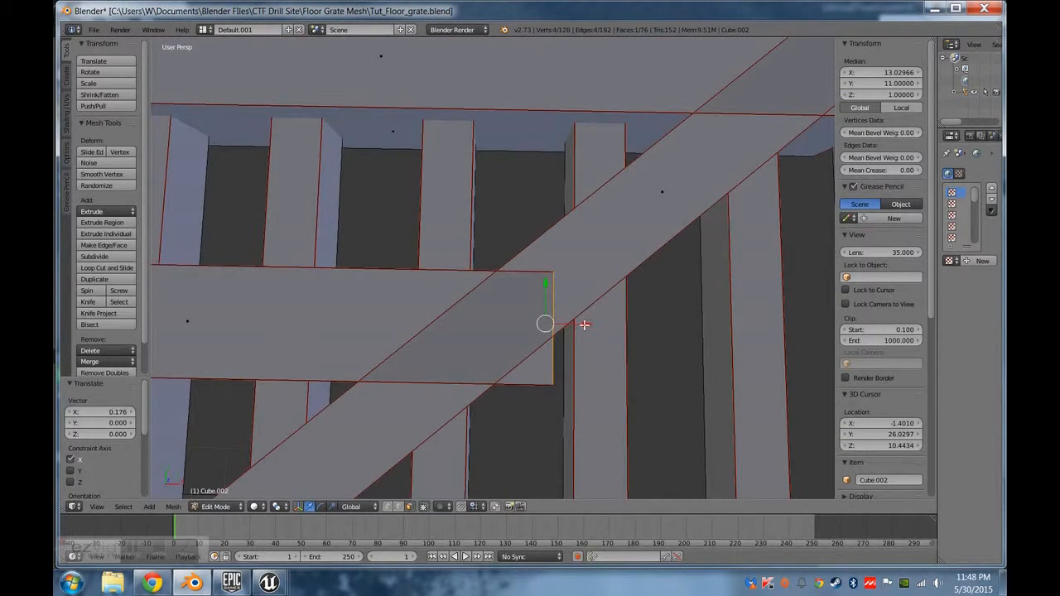
{"action": "key", "text": "g"}
{"action": "key", "text": "x"}
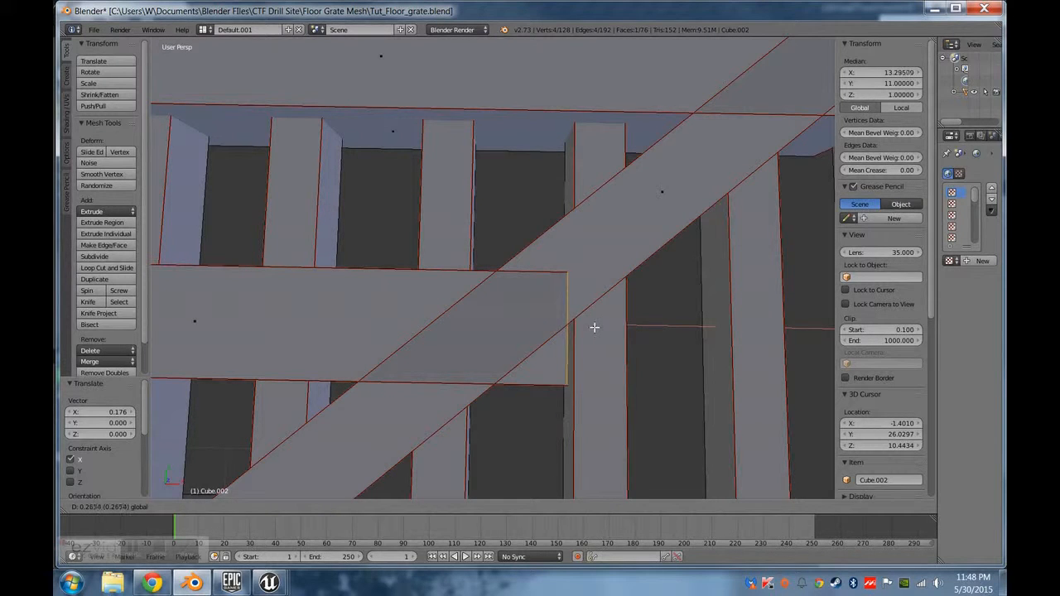
{"action": "left_click", "coordinate": [608, 426]}
Move the outer vertical edge of the fourth long beam's end back about 2.28 along X, inside the diagonal beam.
{"action": "middle_click_drag", "start_coordinate": [608, 425], "coordinate": [538, 419]}
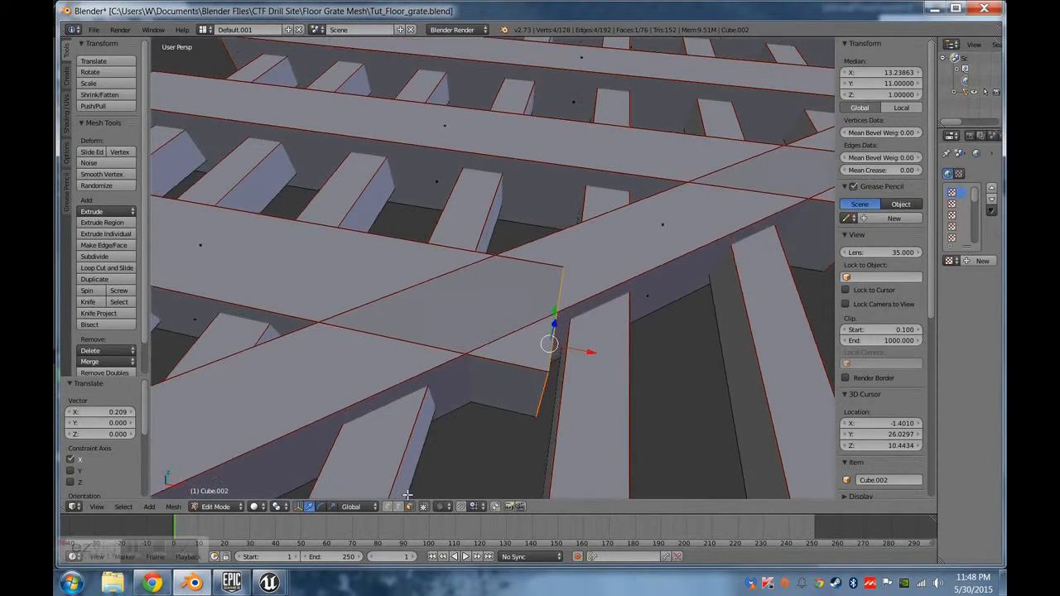
{"action": "right_click", "coordinate": [544, 408]}
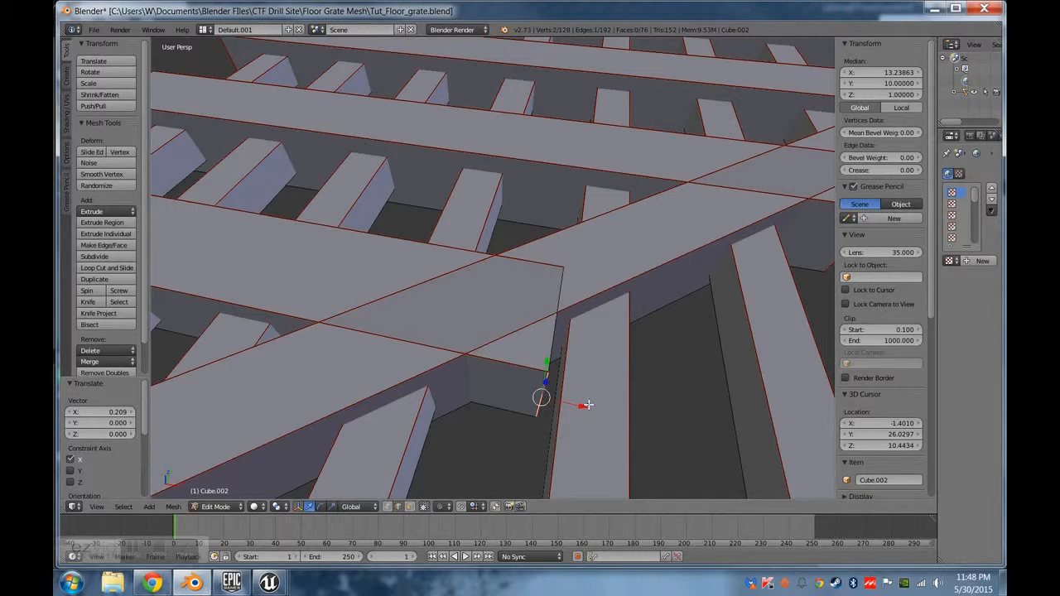
{"action": "key", "text": "g"}
{"action": "key", "text": "x"}
{"action": "left_click", "coordinate": [443, 387]}
Set the median X of the fourth beam's outer vertical end edge, trying 10 and settling on 11.
{"action": "left_click", "coordinate": [883, 83]}
{"action": "left_click", "coordinate": [895, 72]}
{"action": "left_click", "coordinate": [891, 72]}
{"action": "type", "text": "0"}
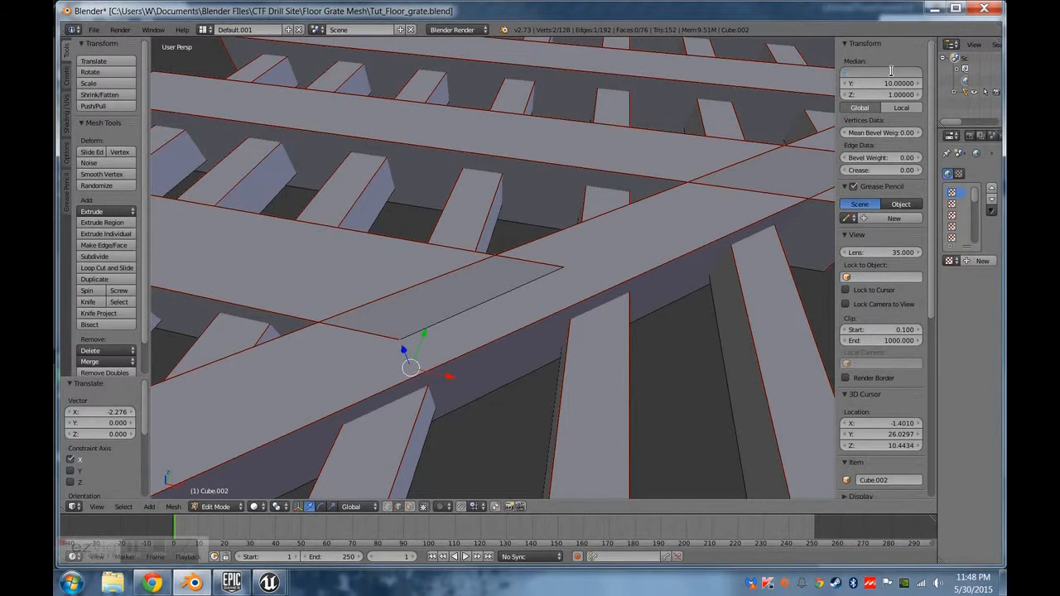
{"action": "key", "text": "Return"}
{"action": "left_click", "coordinate": [891, 73]}
{"action": "type", "text": "10"}
{"action": "key", "text": "Return"}
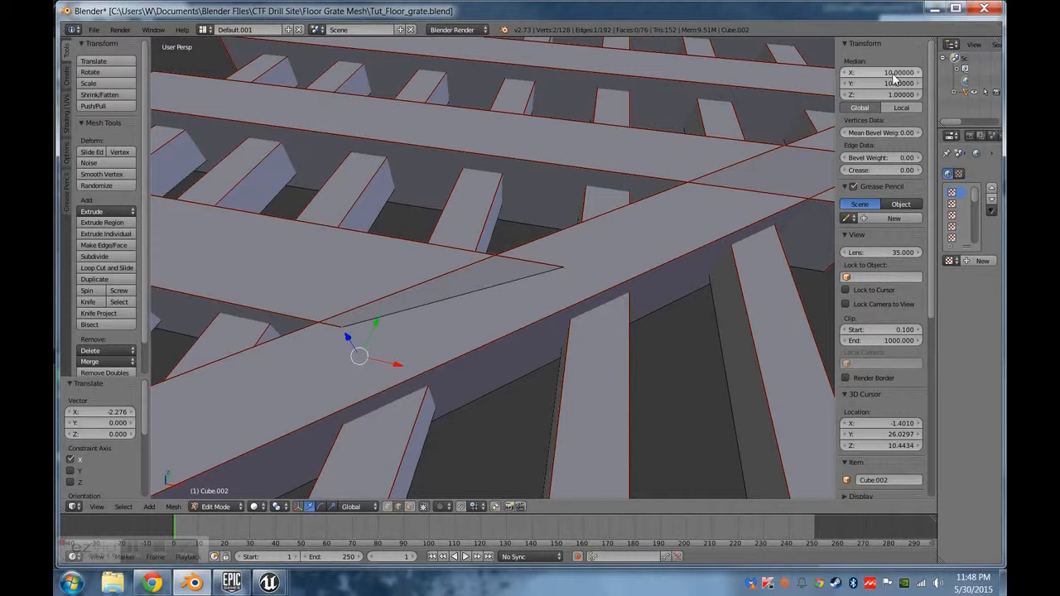
{"action": "left_click", "coordinate": [893, 73]}
{"action": "type", "text": "11"}
{"action": "key", "text": "Return"}
Pull the third long beam's end face back about 0.4 along X, to about X 19.13.
{"action": "middle_click_drag", "start_coordinate": [820, 158], "coordinate": [375, 496]}
{"action": "key", "text": "a"}
{"action": "right_click", "coordinate": [643, 298]}
{"action": "middle_click_drag", "start_coordinate": [643, 298], "coordinate": [595, 348]}
{"action": "left_click_drag", "start_coordinate": [606, 337], "coordinate": [588, 333]}
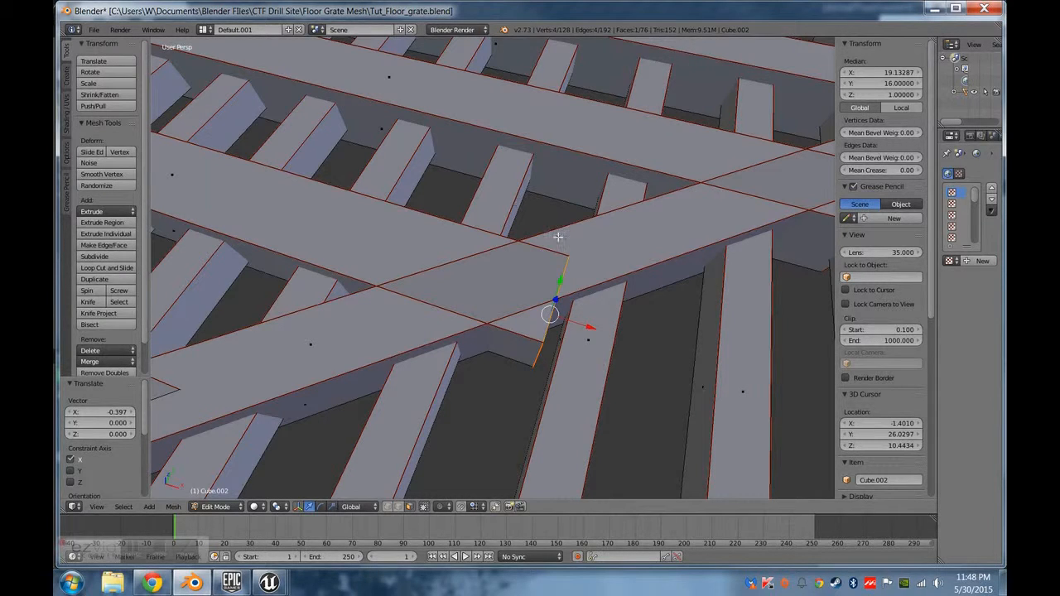
Shift the third long beam's end face forward about 0.08 along X, to about X 19.21.
{"action": "middle_click_drag", "start_coordinate": [480, 337], "coordinate": [600, 310]}
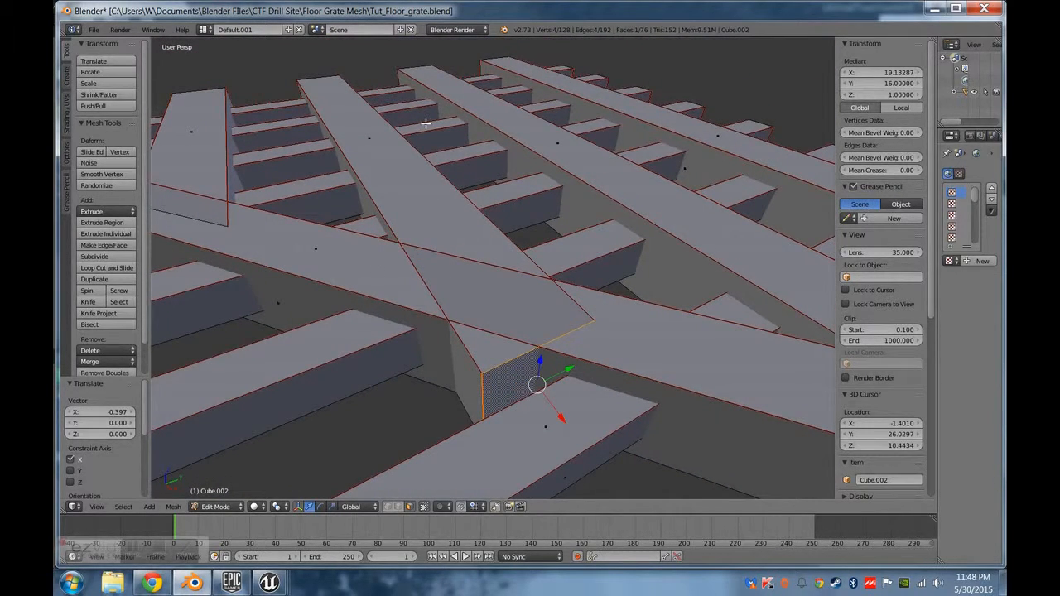
{"action": "middle_click_drag", "start_coordinate": [477, 318], "coordinate": [540, 338]}
{"action": "middle_click_drag", "start_coordinate": [619, 397], "coordinate": [581, 298]}
{"action": "left_click_drag", "start_coordinate": [584, 283], "coordinate": [587, 284]}
{"action": "middle_click_drag", "start_coordinate": [587, 284], "coordinate": [525, 317]}
Move the outer vertical edge of the third long beam's end back about 2.34 along X, inside the diagonal beam.
{"action": "left_click", "coordinate": [399, 506]}
{"action": "left_click", "coordinate": [399, 508]}
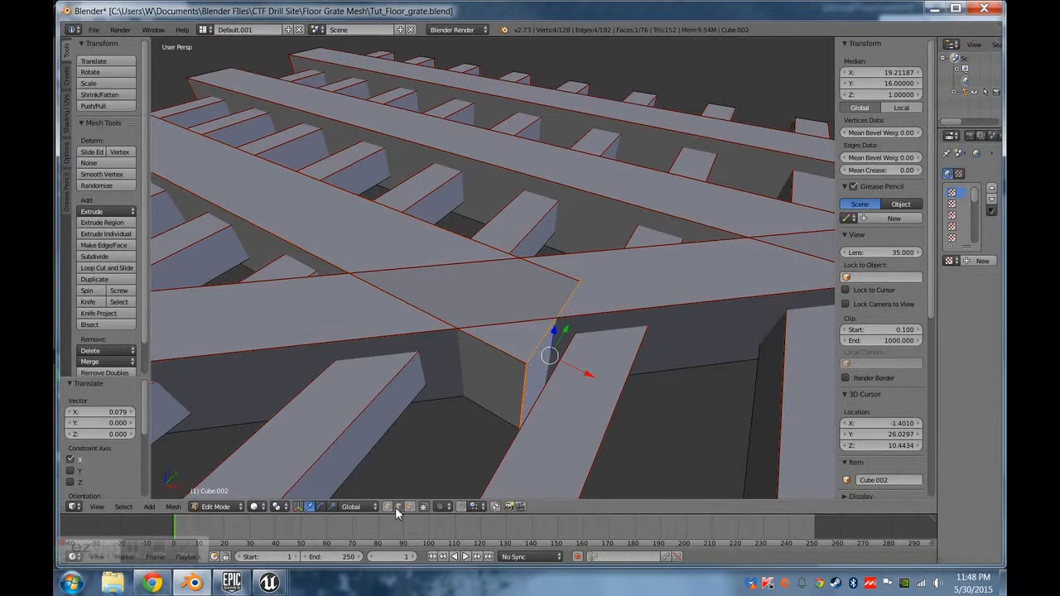
{"action": "right_click", "coordinate": [521, 391]}
{"action": "key", "text": "g"}
{"action": "key", "text": "x"}
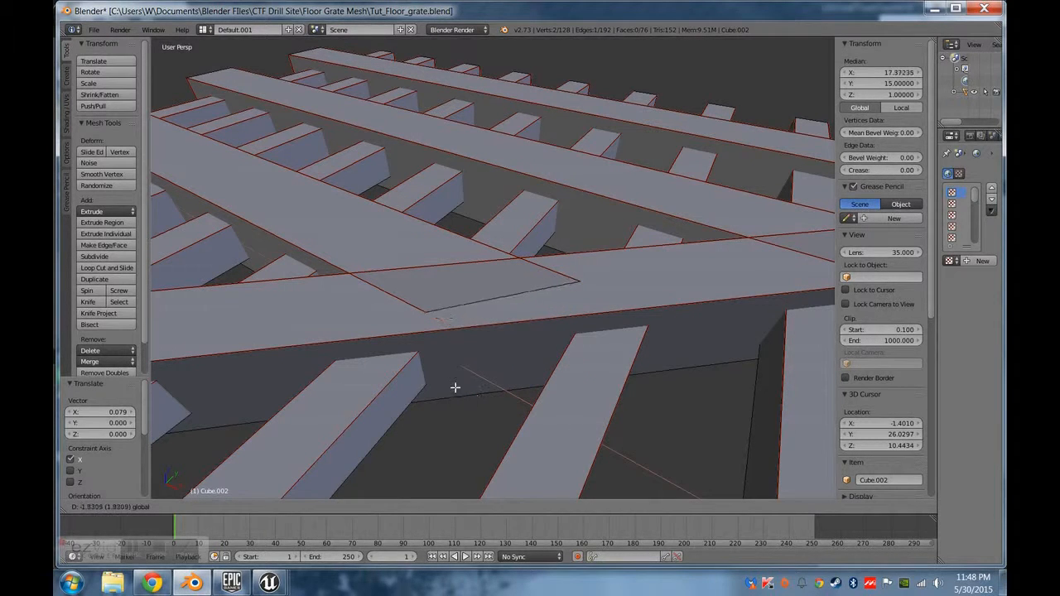
{"action": "left_click", "coordinate": [479, 340]}
{"action": "middle_click_drag", "start_coordinate": [478, 340], "coordinate": [483, 389]}
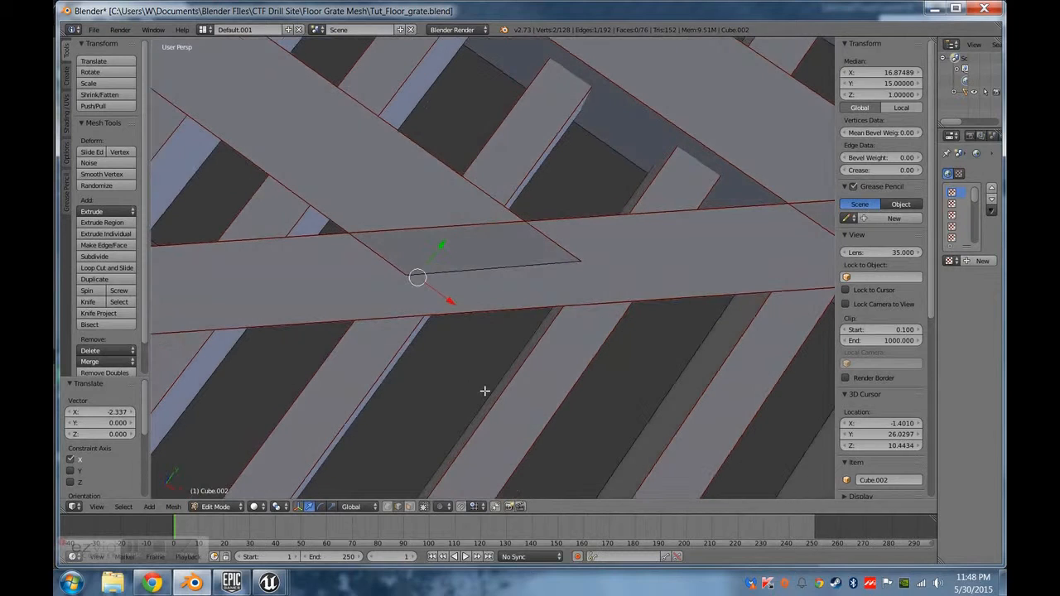
Set the median X of the third beam's outer vertical end edge, trying 17 and 16.5 and settling on 16.9.
{"action": "left_click", "coordinate": [906, 73]}
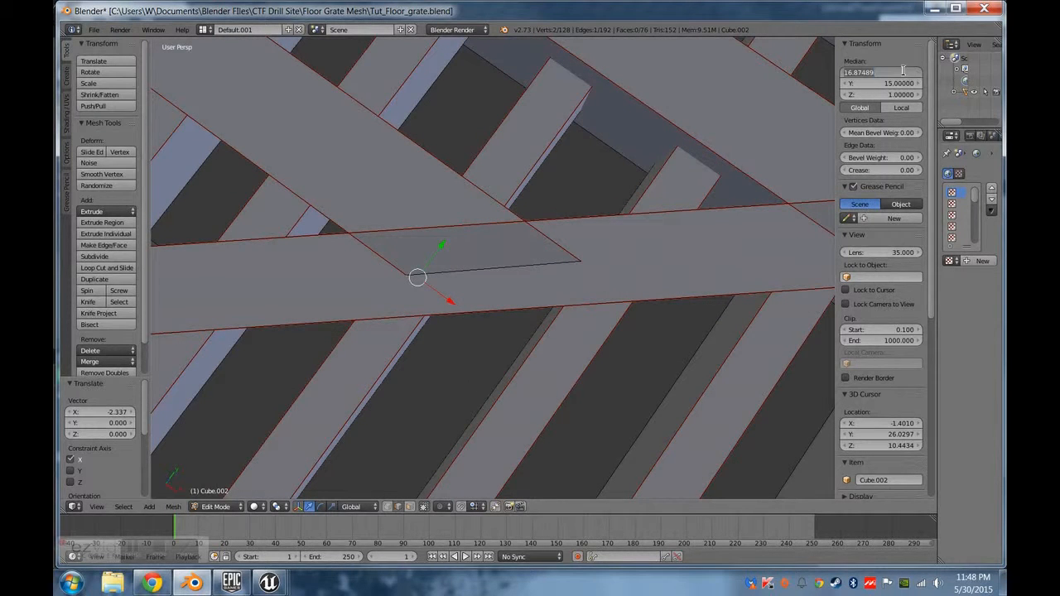
{"action": "type", "text": "17"}
{"action": "key", "text": "Return"}
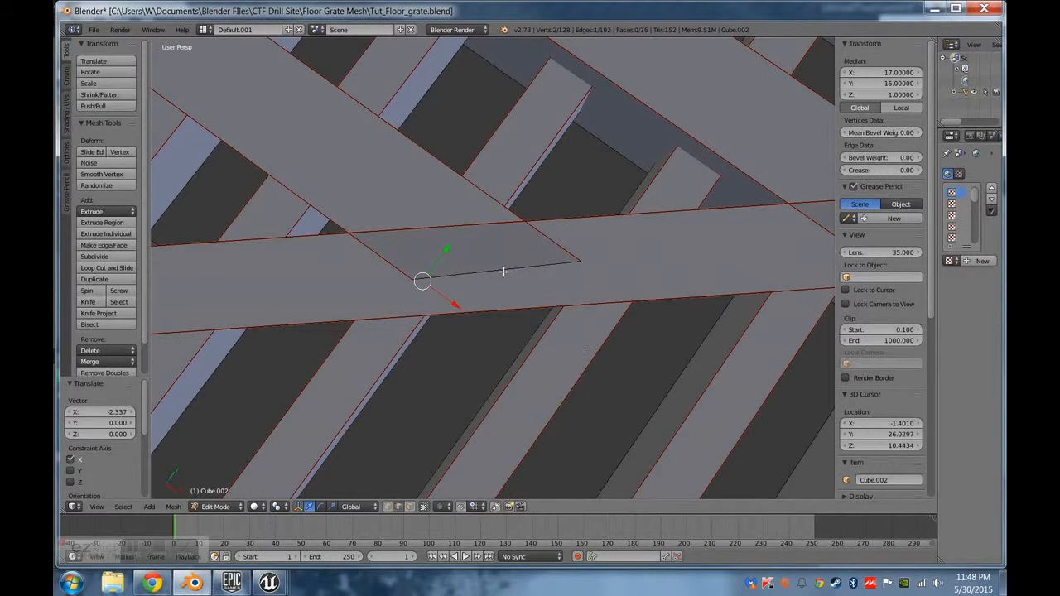
{"action": "left_click", "coordinate": [891, 73]}
{"action": "type", "text": "16.5"}
{"action": "key", "text": "Return"}
{"action": "left_click", "coordinate": [891, 74]}
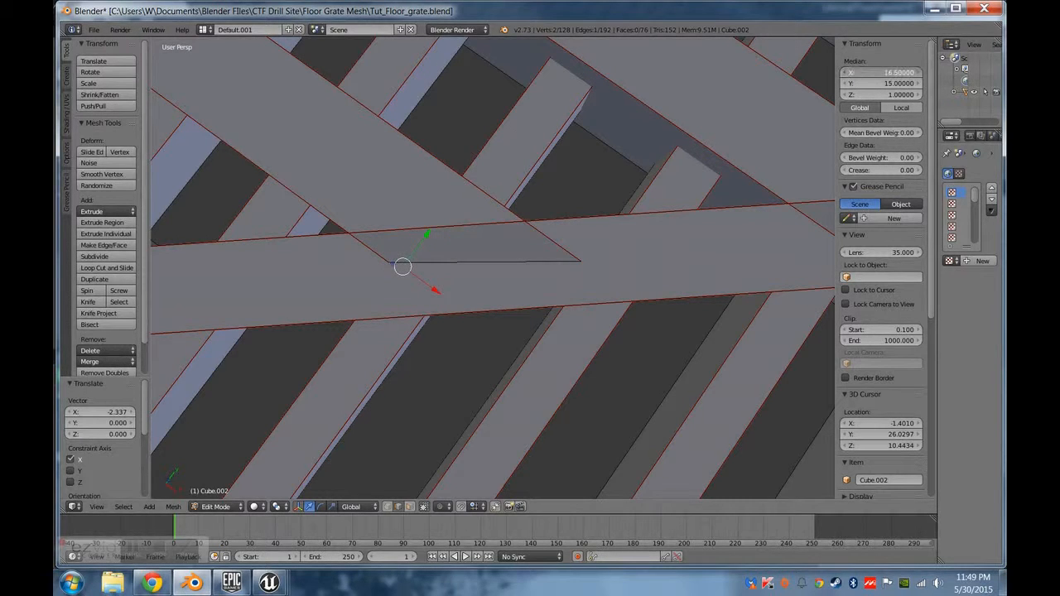
{"action": "type", "text": "16.9"}
{"action": "key", "text": "Return"}
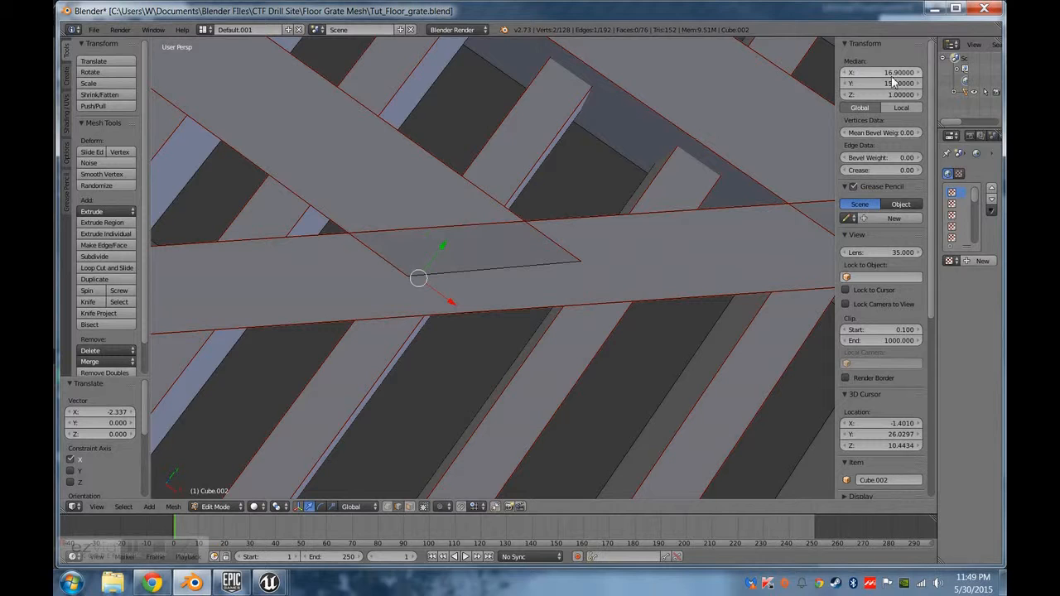
Lower the third long beam's top end edge to a median Z of 1.9.
{"action": "middle_click_drag", "start_coordinate": [540, 278], "coordinate": [463, 316]}
{"action": "right_click", "coordinate": [463, 316]}
{"action": "left_click", "coordinate": [887, 95]}
{"action": "type", "text": "2"}
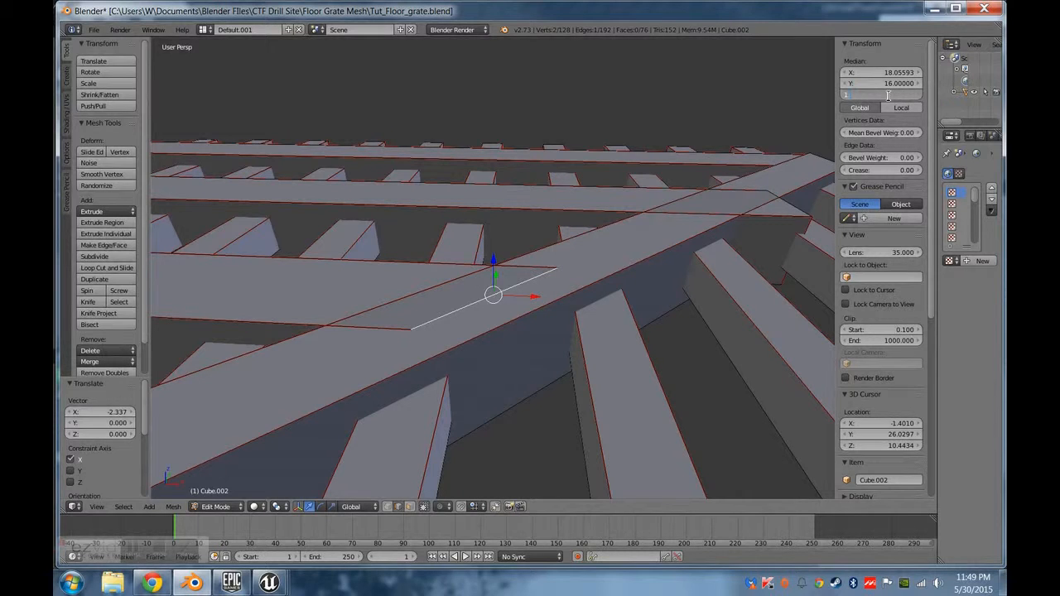
{"action": "type", "text": ".9"}
{"action": "key", "text": "Return"}
Raise the bottom end edges of the fourth and third long beams slightly, setting the third beam's median Z to 0.1.
{"action": "middle_click_drag", "start_coordinate": [381, 464], "coordinate": [294, 388]}
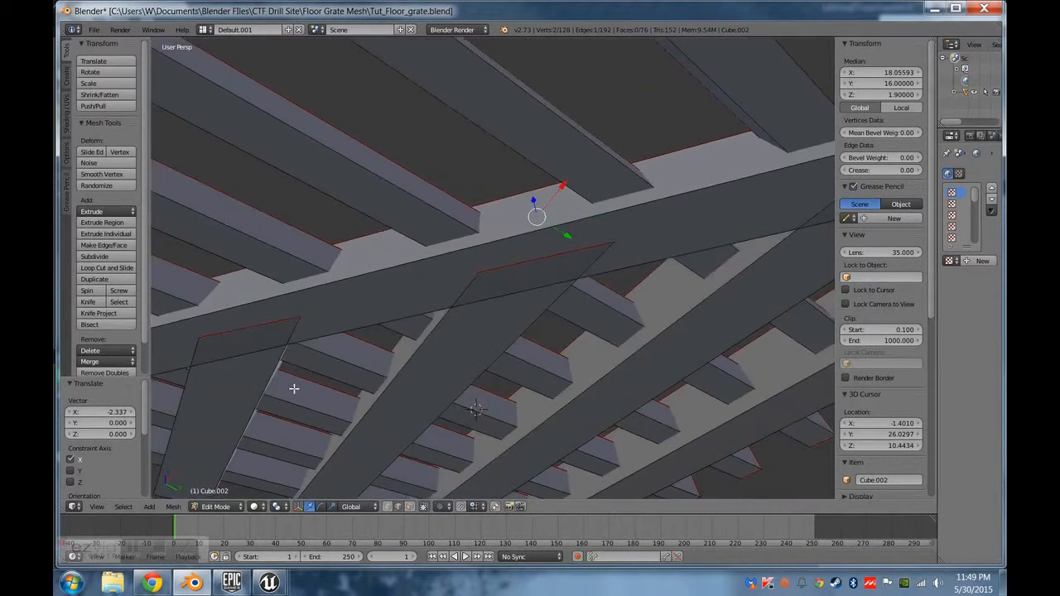
{"action": "right_click", "coordinate": [236, 330]}
{"action": "left_click", "coordinate": [900, 94]}
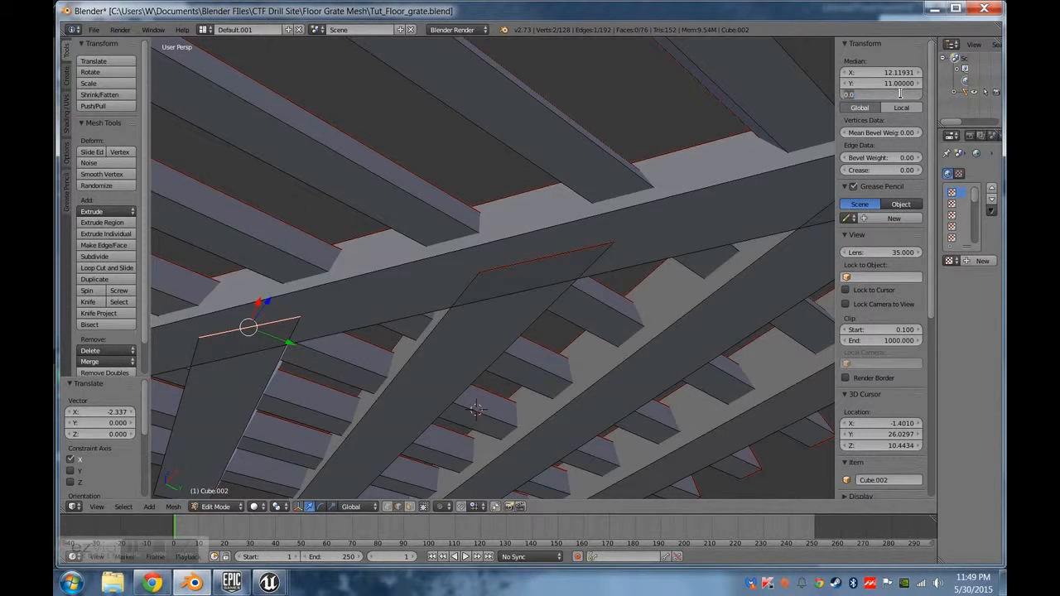
{"action": "key", "text": "Return"}
{"action": "right_click", "coordinate": [587, 273]}
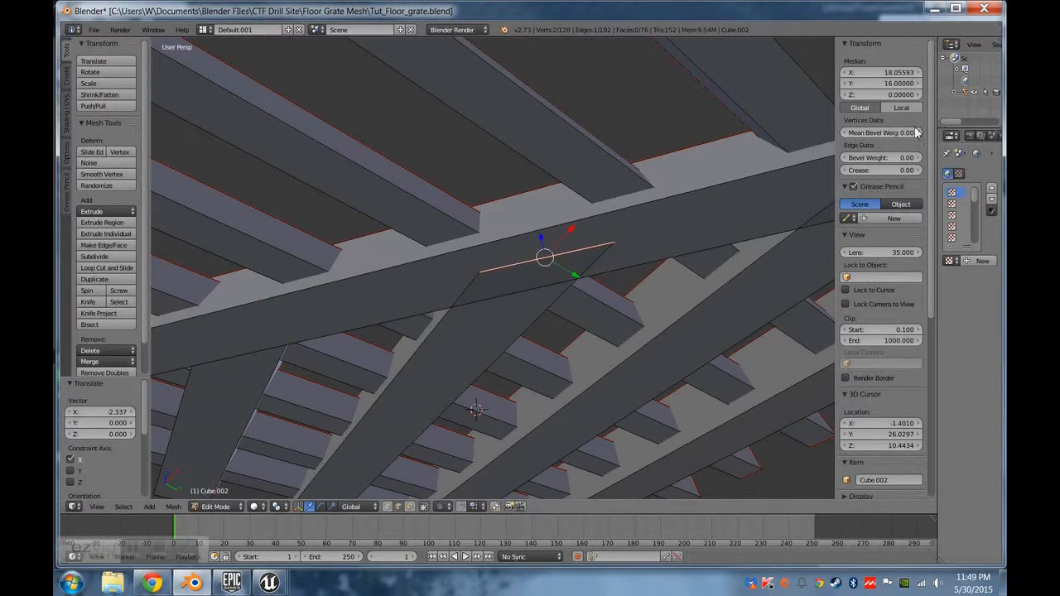
{"action": "left_click", "coordinate": [892, 94]}
{"action": "type", "text": "0.1"}
{"action": "key", "text": "Return"}
Pull the second long beam's end face back about 0.6 along X, to about X 25.1.
{"action": "middle_click_drag", "start_coordinate": [786, 190], "coordinate": [685, 374]}
{"action": "right_click", "coordinate": [663, 377]}
{"action": "left_click", "coordinate": [409, 507]}
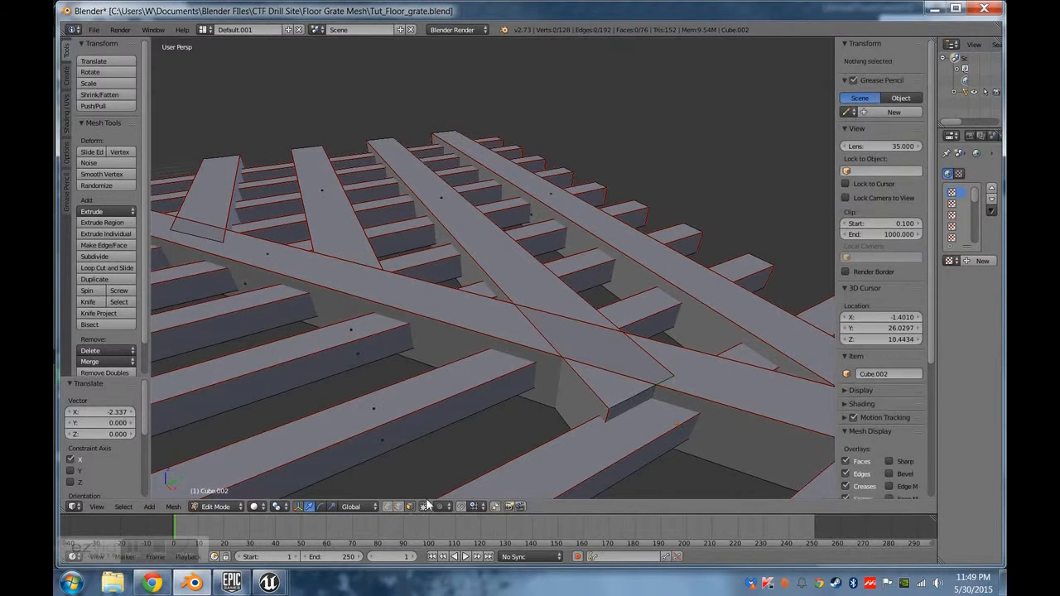
{"action": "right_click", "coordinate": [668, 420]}
{"action": "right_click", "coordinate": [638, 406]}
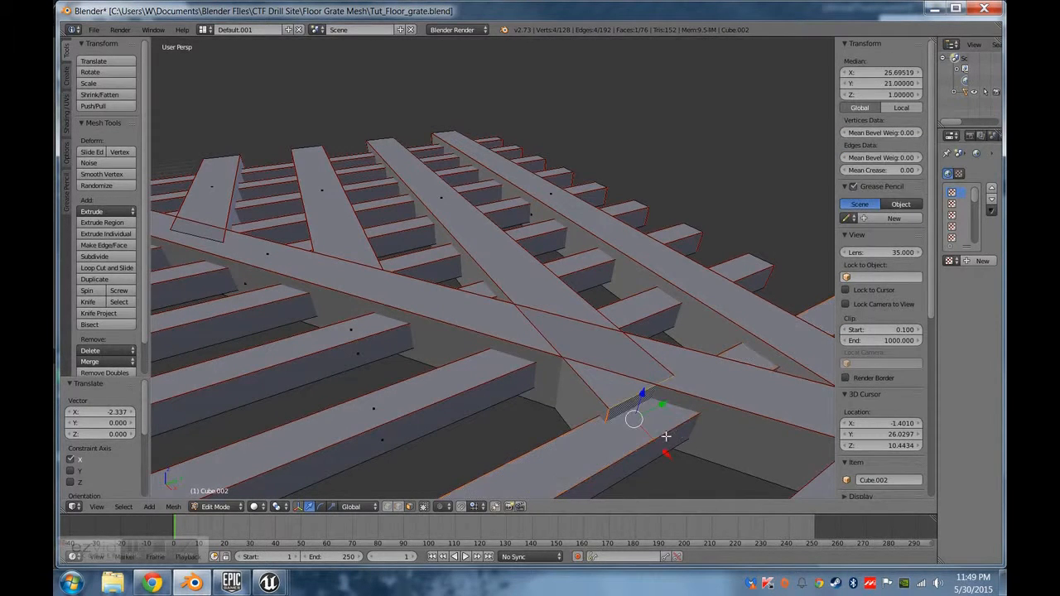
{"action": "key", "text": "g"}
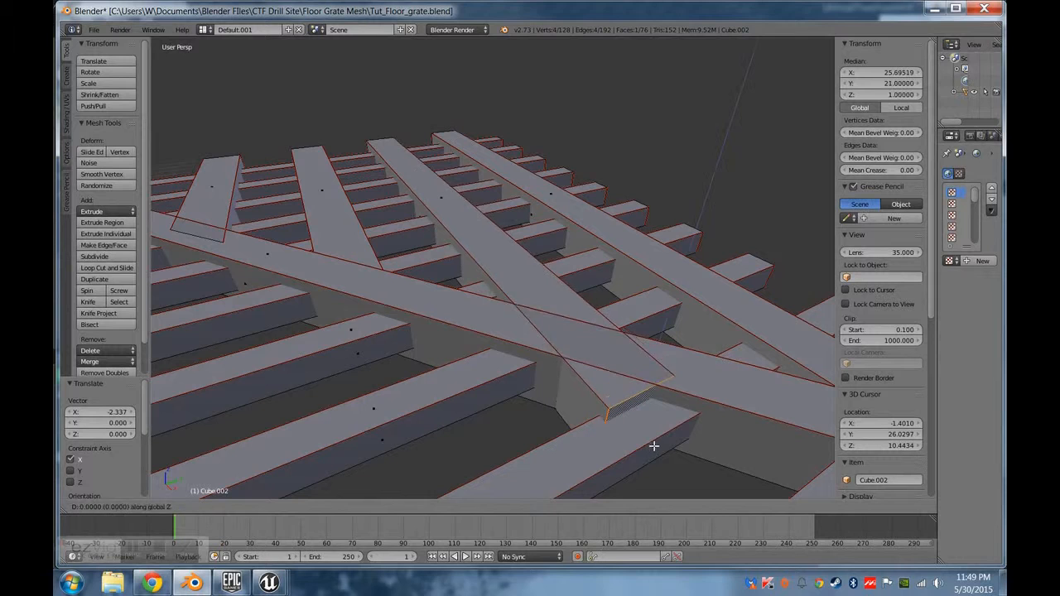
{"action": "left_click", "coordinate": [680, 459]}
{"action": "key", "text": "g"}
{"action": "key", "text": "x"}
{"action": "left_click", "coordinate": [658, 439]}
From the top view, shift the second long beam's end face forward about 0.09 along X, to about X 25.19.
{"action": "middle_click_drag", "start_coordinate": [659, 439], "coordinate": [725, 466]}
{"action": "key", "text": "KP_7"}
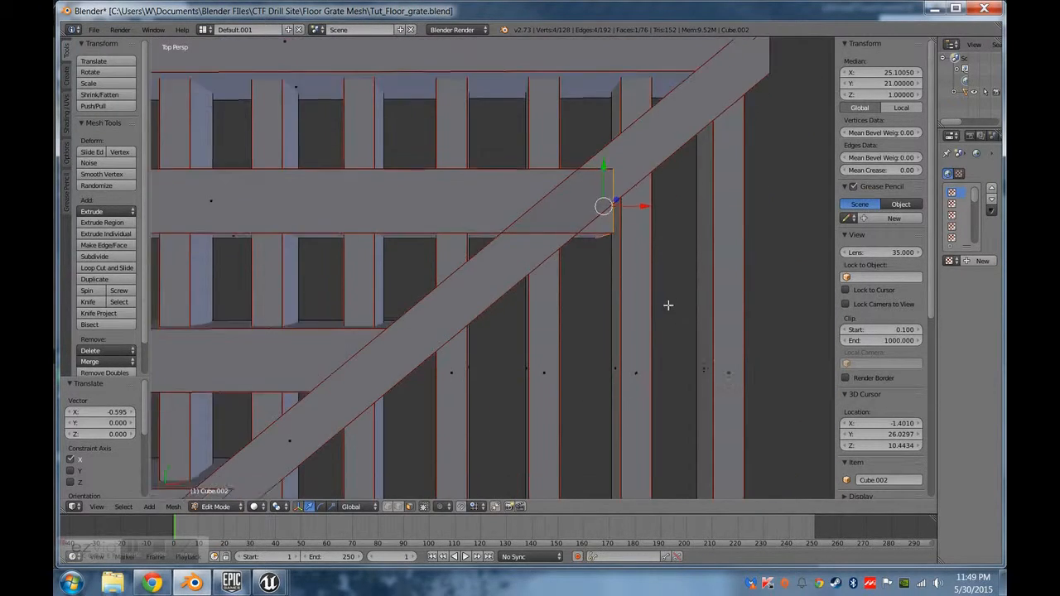
{"action": "middle_click_drag", "start_coordinate": [668, 305], "coordinate": [489, 341], "text": "shift"}
{"action": "scroll", "coordinate": [472, 315], "scroll_direction": "up", "scroll_amount": 5}
{"action": "middle_click_drag", "start_coordinate": [455, 251], "coordinate": [572, 324], "text": "shift"}
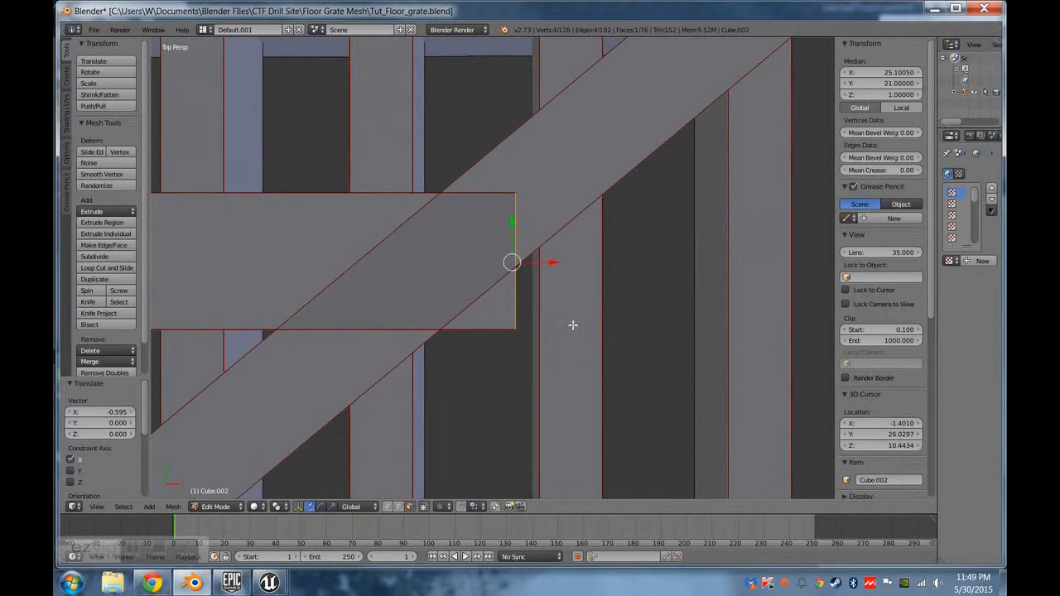
{"action": "key", "text": "g"}
{"action": "key", "text": "x"}
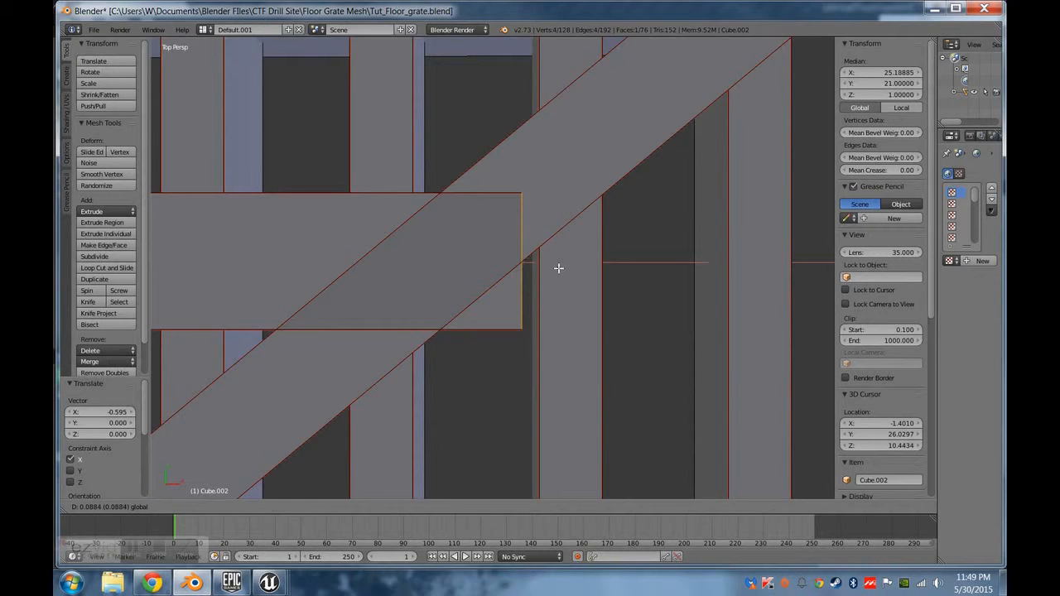
{"action": "left_click", "coordinate": [559, 269]}
Pull the second long beam's end face back along X to about X 24.92.
{"action": "middle_click_drag", "start_coordinate": [558, 268], "coordinate": [485, 293]}
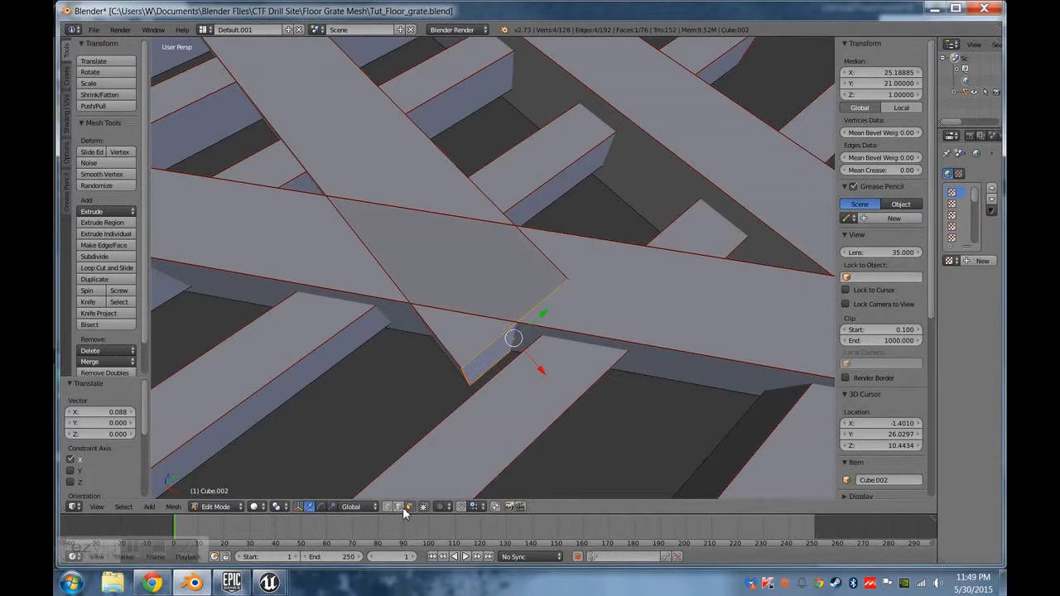
{"action": "left_click_drag", "start_coordinate": [540, 370], "coordinate": [556, 386]}
{"action": "middle_click_drag", "start_coordinate": [553, 361], "coordinate": [575, 329]}
{"action": "left_click_drag", "start_coordinate": [575, 296], "coordinate": [537, 303]}
{"action": "middle_click_drag", "start_coordinate": [499, 433], "coordinate": [418, 472]}
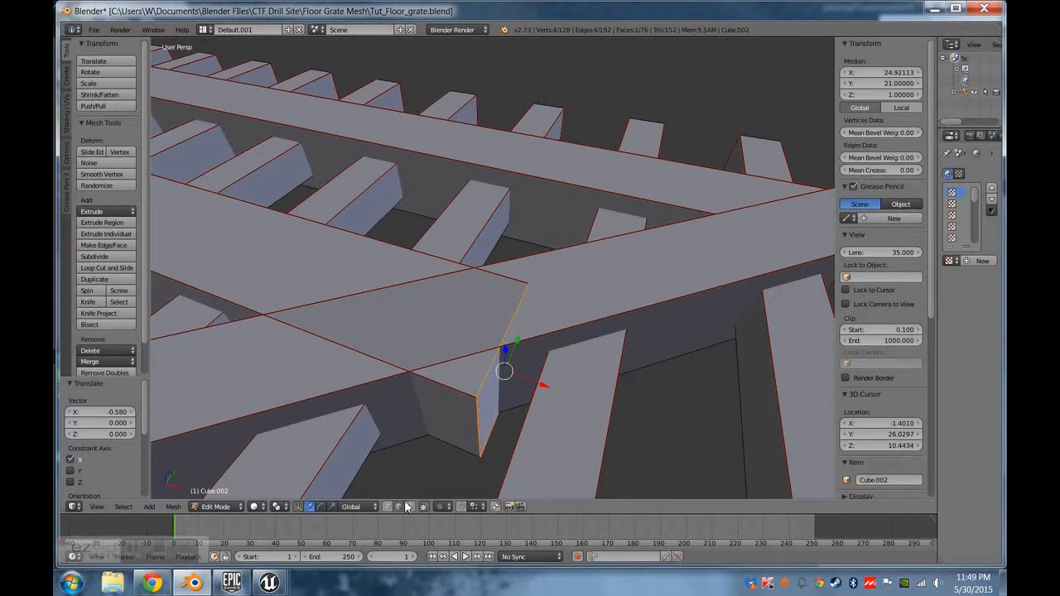
Move the second long beam's outer vertical end edge inside the diagonal beam, setting its median X to 22.5.
{"action": "right_click", "coordinate": [478, 426]}
{"action": "left_click_drag", "start_coordinate": [519, 444], "coordinate": [367, 409]}
{"action": "left_click", "coordinate": [884, 73]}
{"action": "type", "text": "22.5"}
{"action": "key", "text": "Return"}
Set the second long beam's end edges to a median Z of 1.9 at the top and 0.1 at the bottom.
{"action": "right_click", "coordinate": [396, 313]}
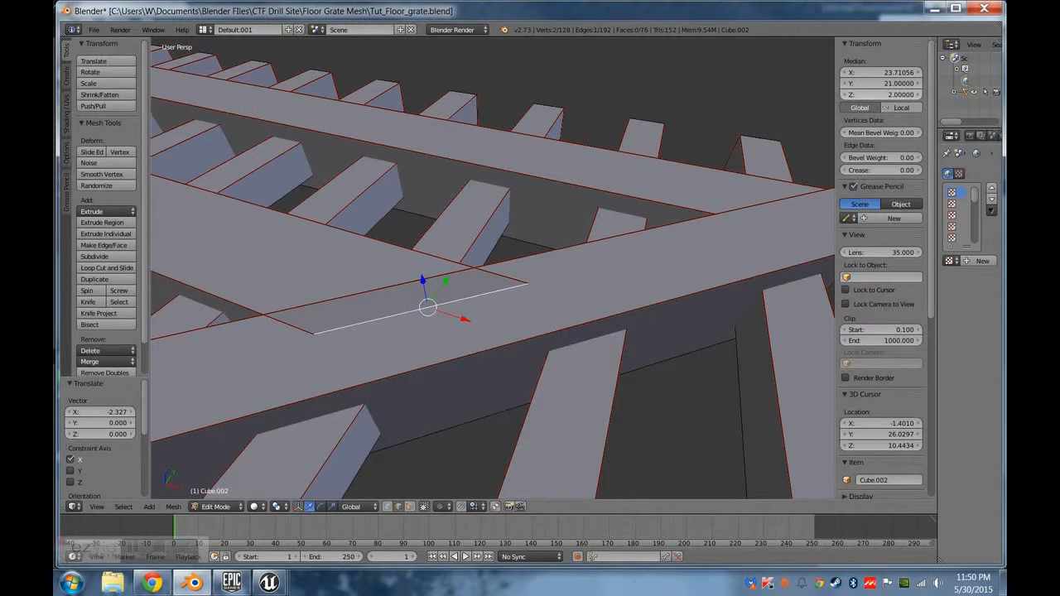
{"action": "left_click", "coordinate": [881, 95]}
{"action": "type", "text": "1.9"}
{"action": "key", "text": "Return"}
{"action": "middle_click_drag", "start_coordinate": [676, 274], "coordinate": [624, 340]}
{"action": "left_click", "coordinate": [894, 96]}
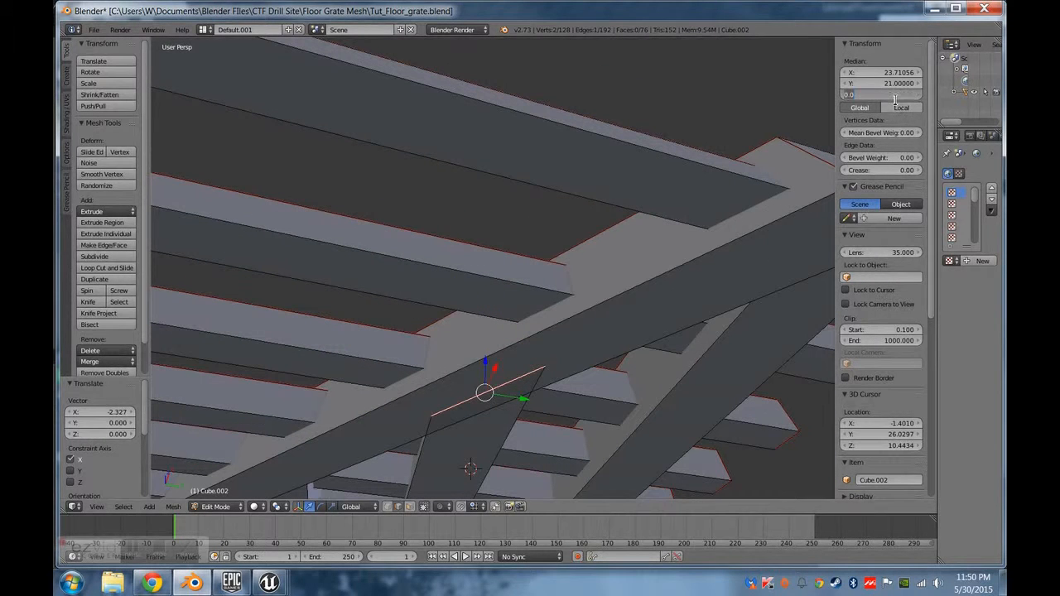
{"action": "type", "text": "0.1"}
{"action": "key", "text": "Return"}
Examine the diagonal beam's end at the grate's far corner from the side and below.
{"action": "middle_click_drag", "start_coordinate": [757, 303], "coordinate": [405, 412]}
{"action": "scroll", "coordinate": [466, 450], "scroll_direction": "up", "scroll_amount": 5}
{"action": "middle_click_drag", "start_coordinate": [467, 450], "coordinate": [501, 427]}
{"action": "scroll", "coordinate": [452, 435], "scroll_direction": "down", "scroll_amount": 4}
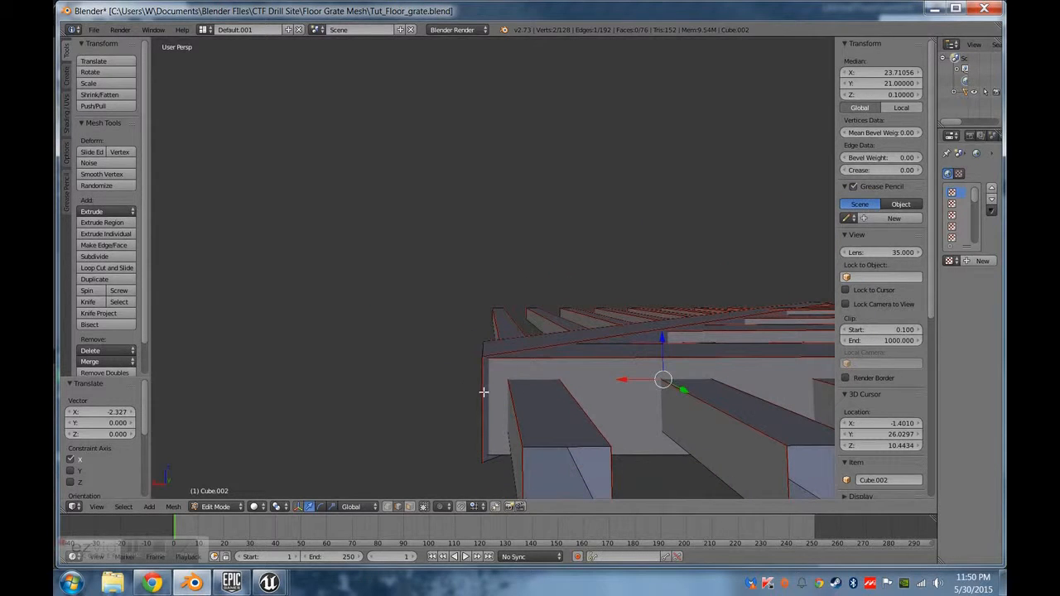
{"action": "mouse_move", "coordinate": [497, 376]}
{"action": "middle_mouse_down"}
{"action": "mouse_move", "coordinate": [497, 400]}
{"action": "mouse_move", "coordinate": [502, 370]}
{"action": "middle_mouse_up"}
{"action": "right_click", "coordinate": [503, 371]}
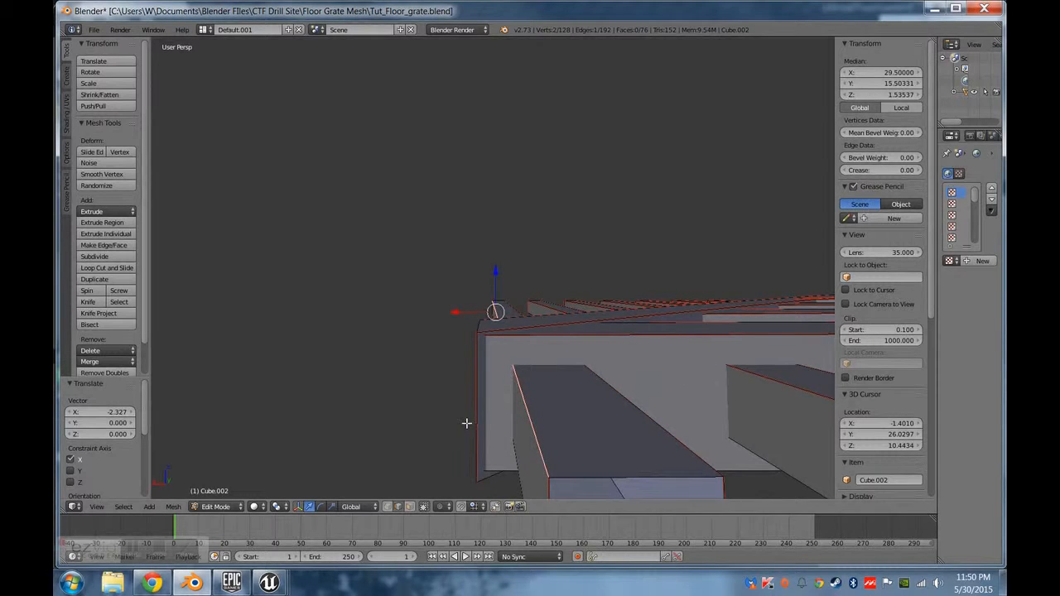
{"action": "middle_click_drag", "start_coordinate": [480, 439], "coordinate": [591, 421]}
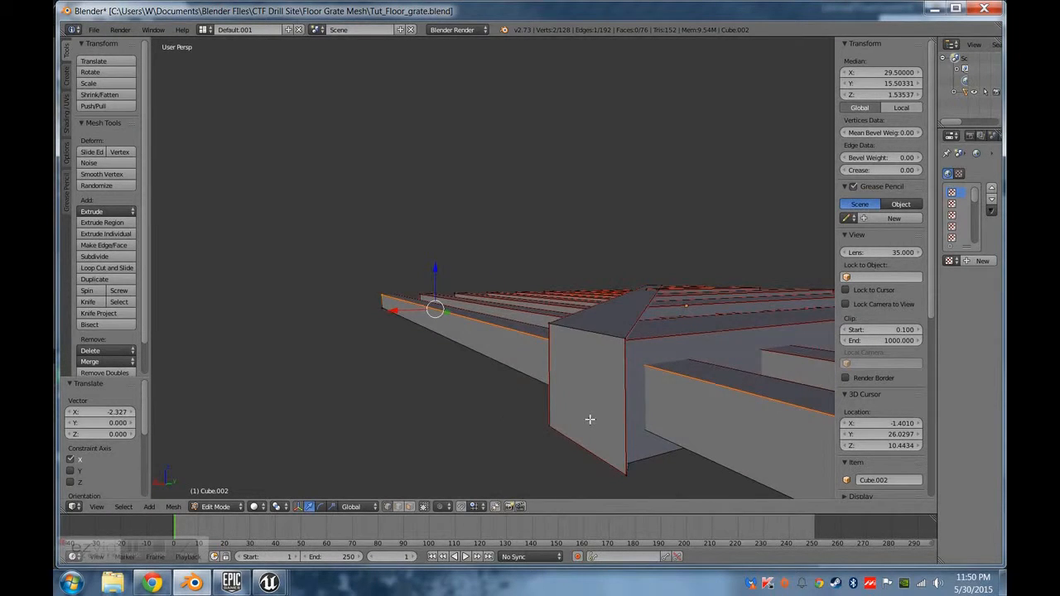
In wireframe display, separate the two nearly overlapping top corner vertices at the diagonal beam's far end along Y and merge them at last.
{"action": "key", "text": "z"}
{"action": "middle_click_drag", "start_coordinate": [596, 371], "coordinate": [696, 323]}
{"action": "right_click", "coordinate": [701, 281]}
{"action": "middle_click_drag", "start_coordinate": [724, 365], "coordinate": [703, 386]}
{"action": "middle_click_drag", "start_coordinate": [593, 447], "coordinate": [515, 260]}
{"action": "key", "text": "g"}
{"action": "key", "text": "y"}
{"action": "left_click_drag", "start_coordinate": [494, 248], "coordinate": [474, 235]}
{"action": "right_click", "coordinate": [493, 245], "text": "shift"}
{"action": "key", "text": "alt+m"}
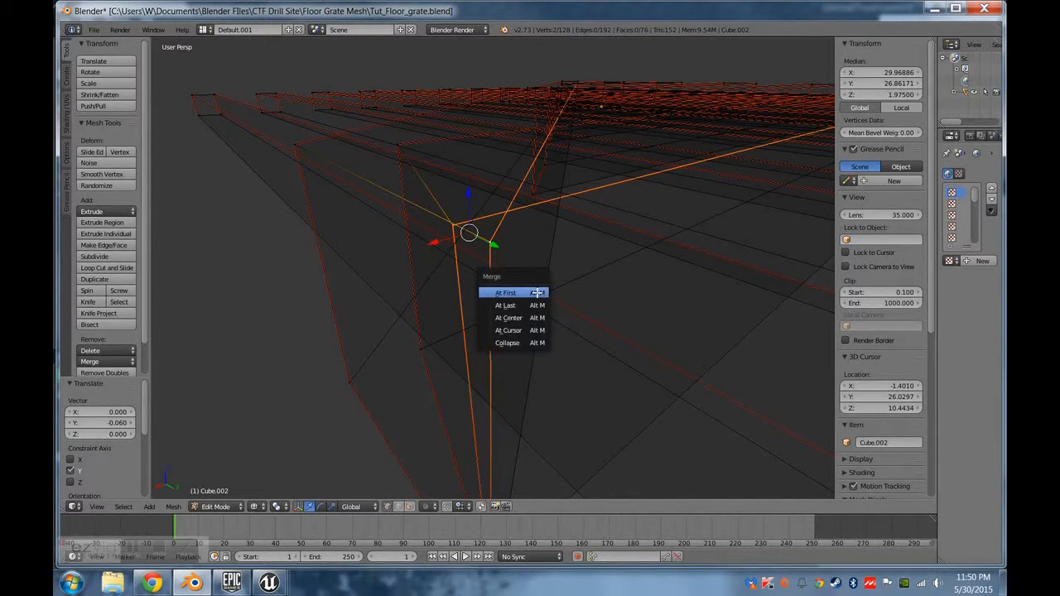
{"action": "left_click", "coordinate": [535, 308]}
Merge the two nearly overlapping bottom corner vertices at the diagonal beam's far end, using At Last.
{"action": "middle_click_drag", "start_coordinate": [538, 337], "coordinate": [433, 233]}
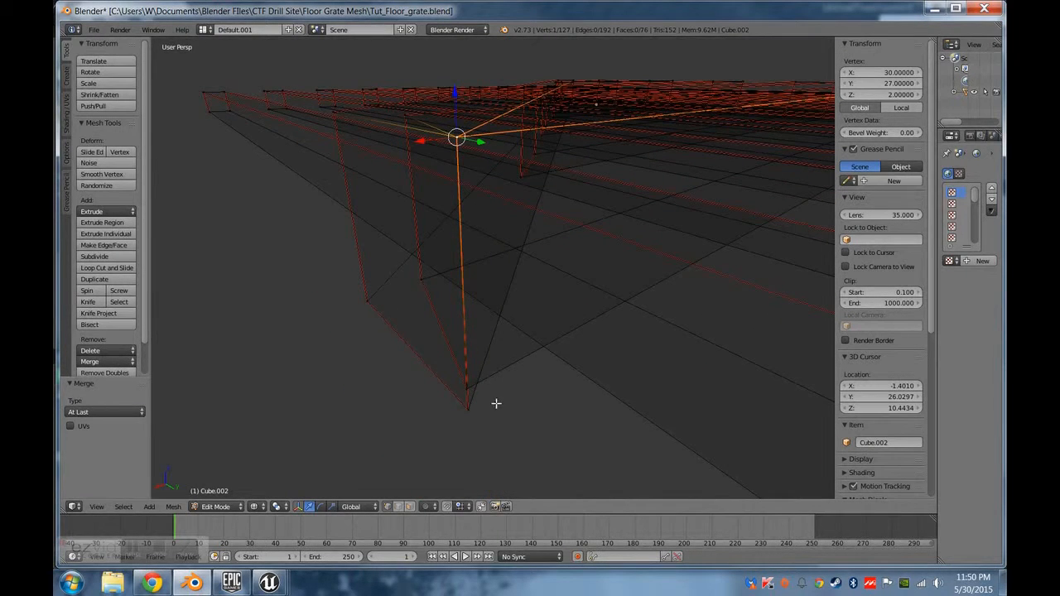
{"action": "middle_click_drag", "start_coordinate": [496, 403], "coordinate": [561, 385]}
{"action": "right_click", "coordinate": [597, 356]}
{"action": "right_click", "coordinate": [605, 384], "text": "shift"}
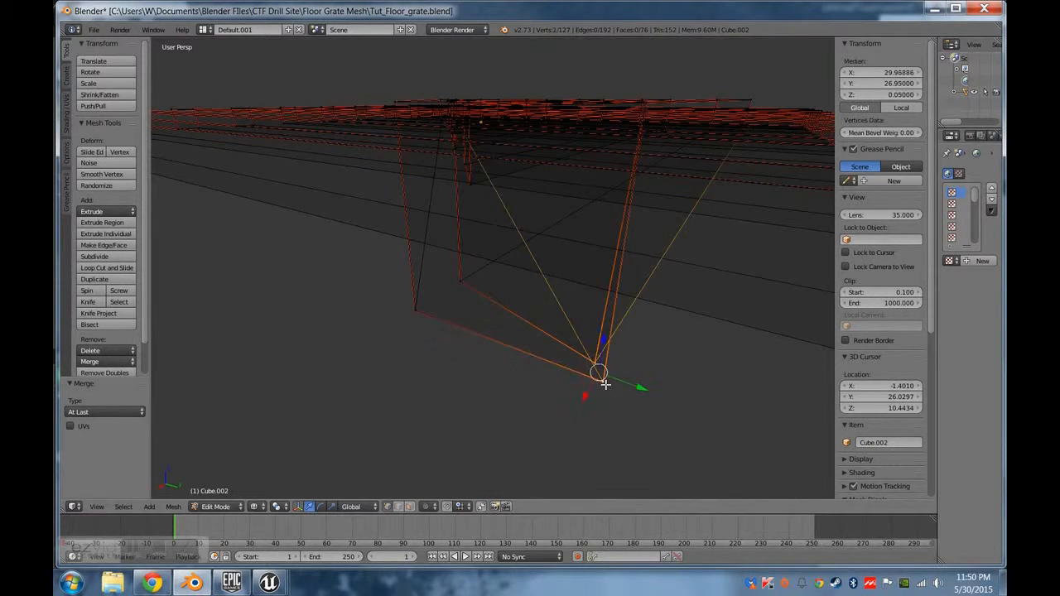
{"action": "key", "text": "alt+m"}
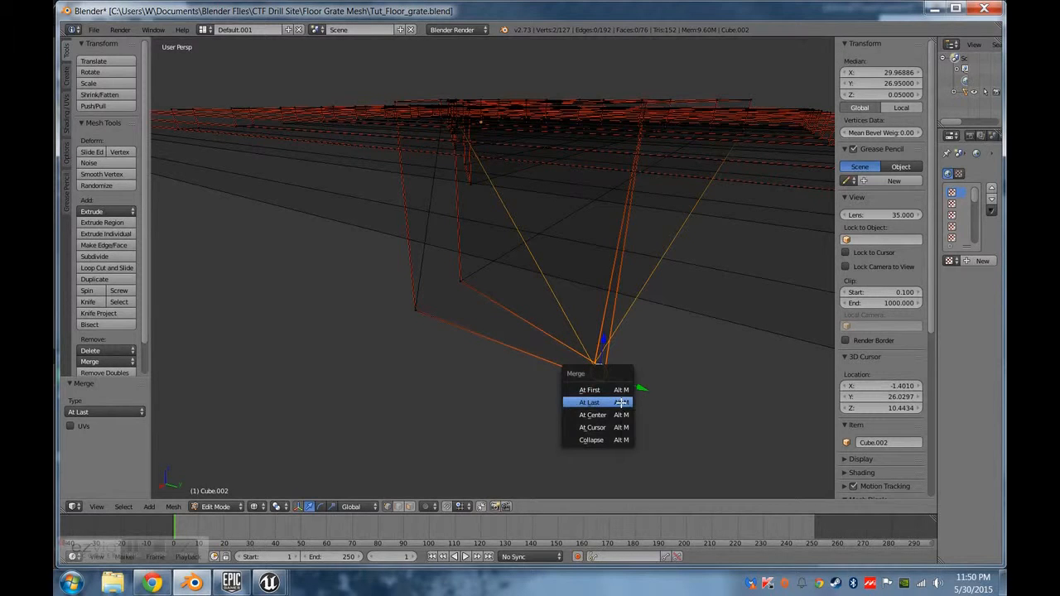
{"action": "left_click", "coordinate": [621, 402]}
Return to solid shading and inspect the merged end corner of the diagonal beam from several sides.
{"action": "key", "text": "z"}
{"action": "mouse_move", "coordinate": [646, 326]}
{"action": "middle_mouse_down"}
{"action": "mouse_move", "coordinate": [577, 312]}
{"action": "mouse_move", "coordinate": [552, 337]}
{"action": "mouse_move", "coordinate": [567, 316]}
{"action": "mouse_move", "coordinate": [606, 334]}
{"action": "mouse_move", "coordinate": [616, 339]}
{"action": "mouse_move", "coordinate": [610, 364]}
{"action": "middle_mouse_up"}
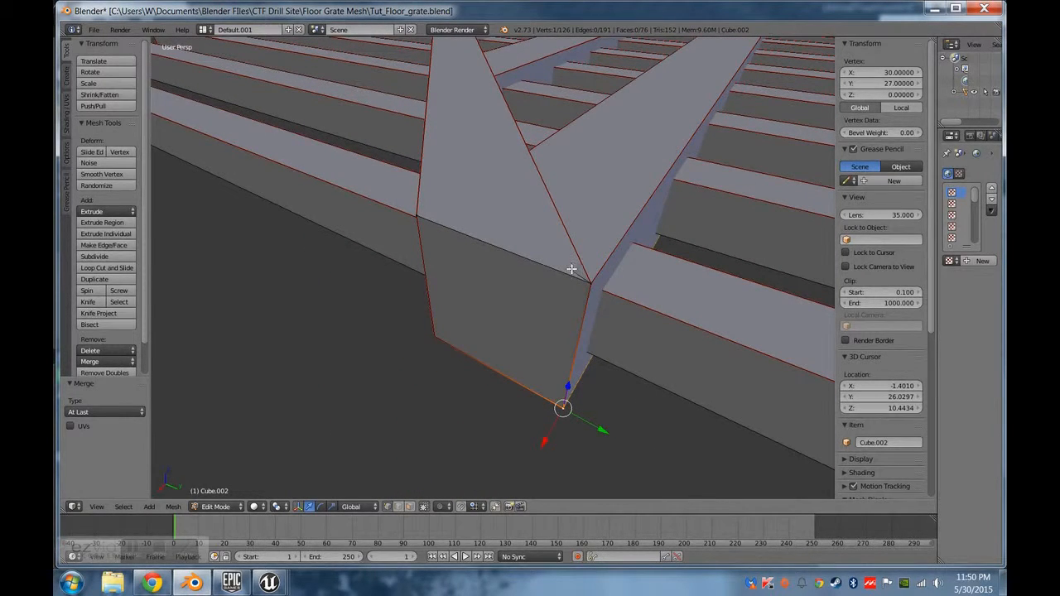
{"action": "middle_click_drag", "start_coordinate": [650, 259], "coordinate": [517, 271]}
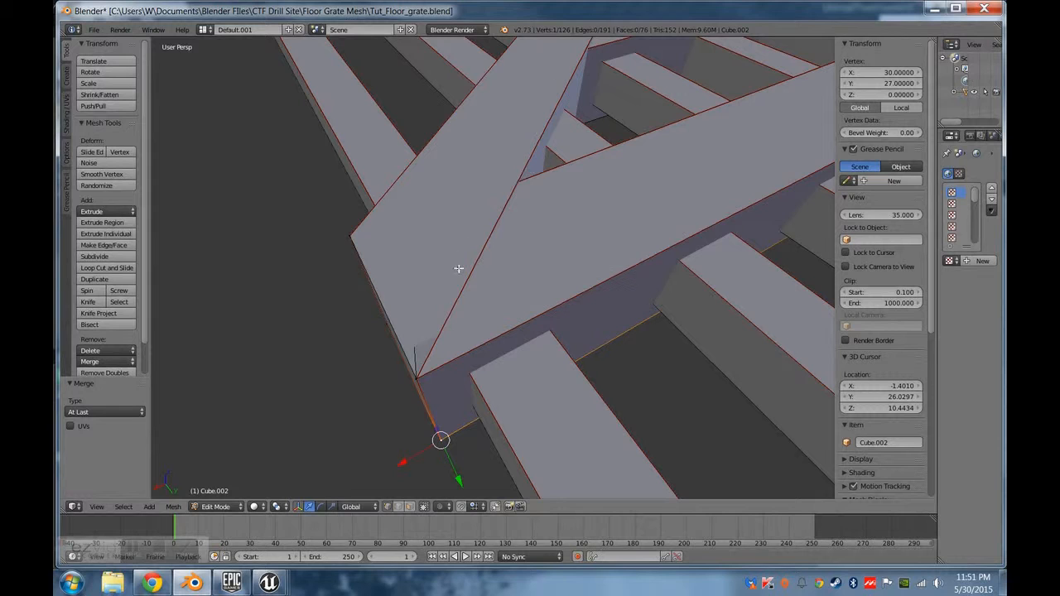
{"action": "middle_click_drag", "start_coordinate": [517, 188], "coordinate": [557, 190]}
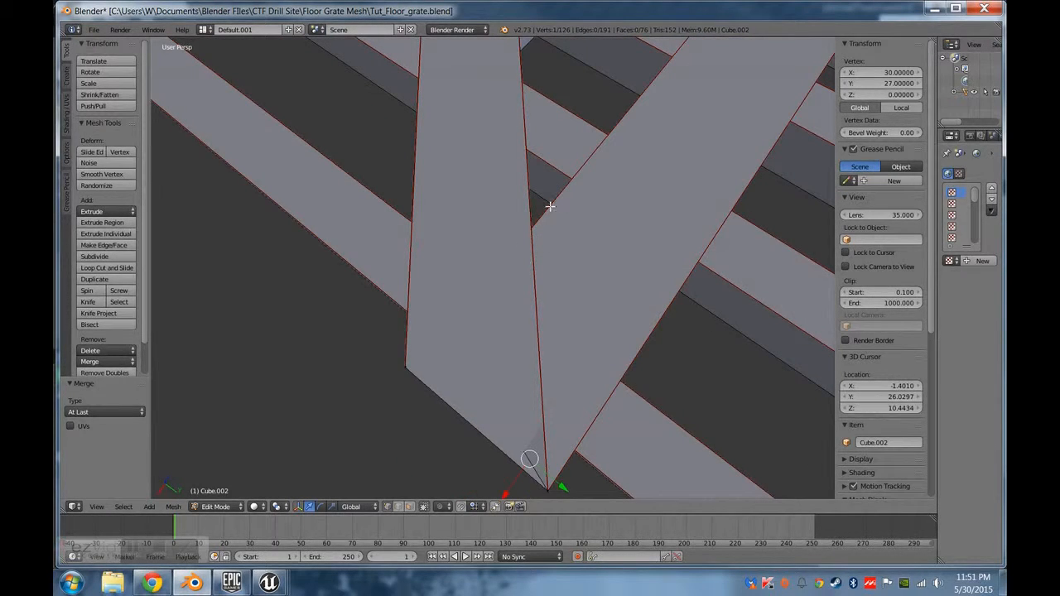
{"action": "middle_click_drag", "start_coordinate": [538, 254], "coordinate": [421, 405]}
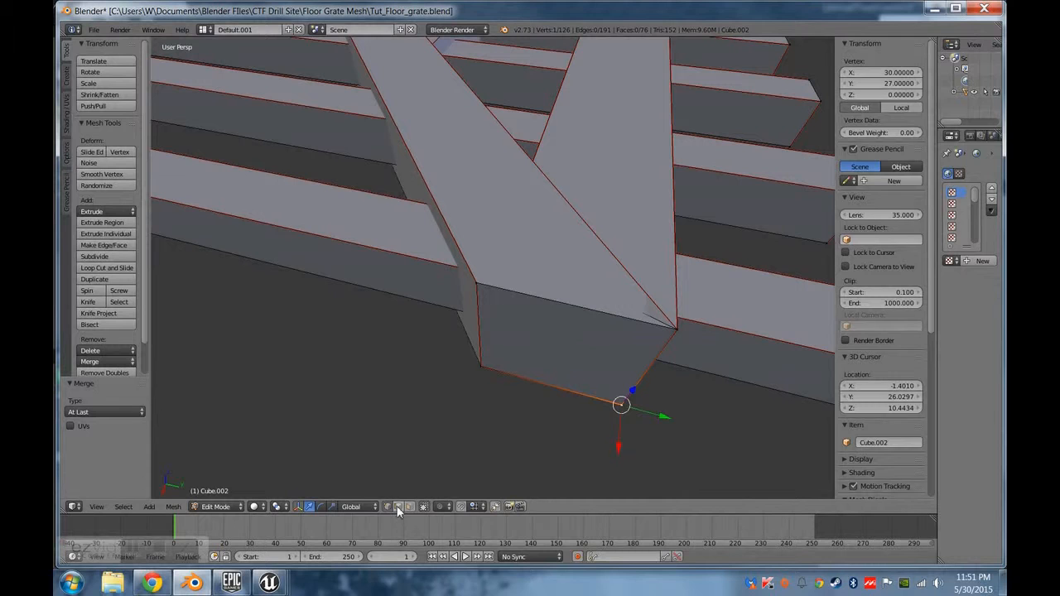
Lower the top edge of the beam end buried mid-way along the diagonal beam to a Z of 1.9.
{"action": "key", "text": "a"}
{"action": "middle_click_drag", "start_coordinate": [544, 129], "coordinate": [428, 262]}
{"action": "scroll", "coordinate": [467, 327], "scroll_direction": "up", "scroll_amount": 3}
{"action": "scroll", "coordinate": [547, 263], "scroll_direction": "down", "scroll_amount": 4}
{"action": "scroll", "coordinate": [491, 251], "scroll_direction": "down", "scroll_amount": 3}
{"action": "scroll", "coordinate": [467, 281], "scroll_direction": "down", "scroll_amount": 3}
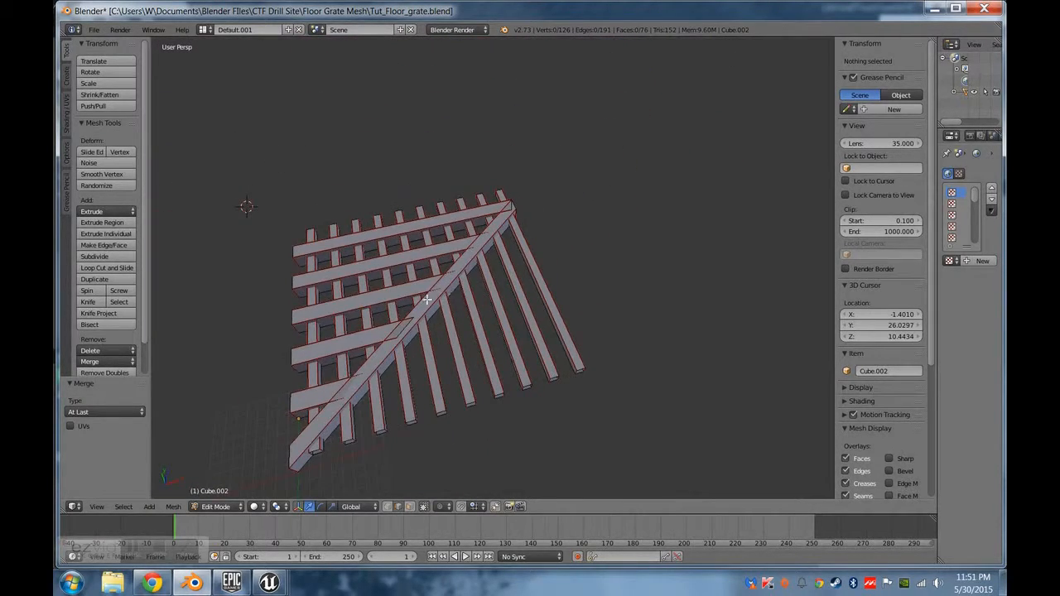
{"action": "right_click", "coordinate": [419, 330]}
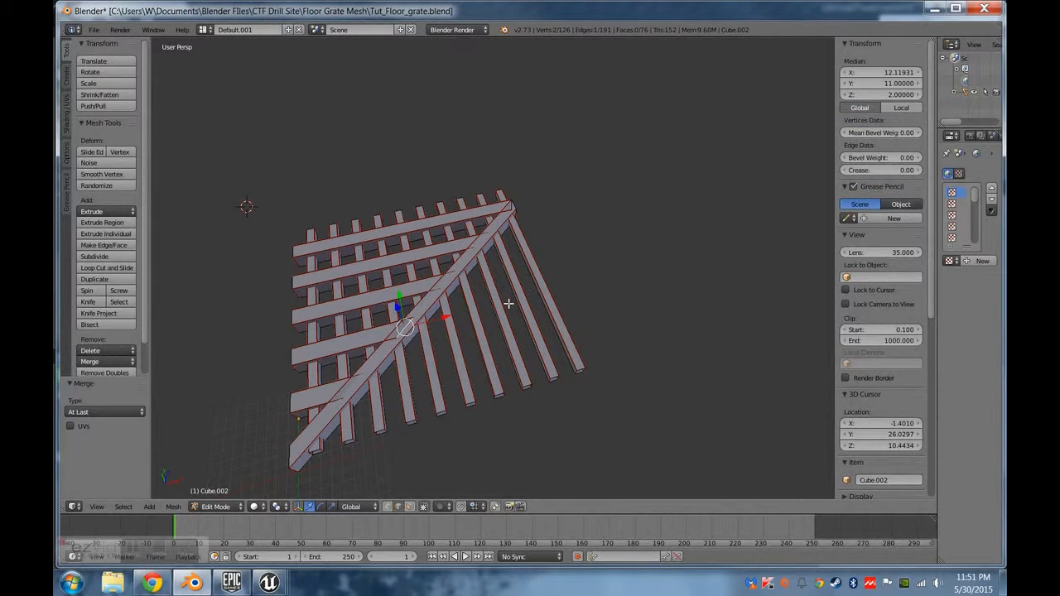
{"action": "left_click", "coordinate": [897, 96]}
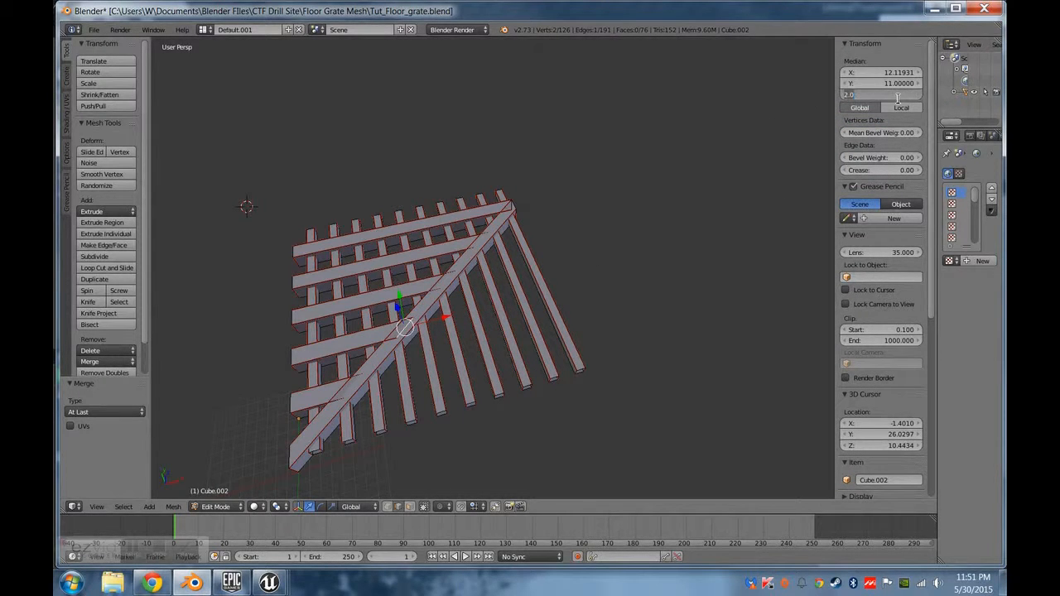
{"action": "type", "text": "1.9"}
{"action": "key", "text": "Return"}
Examine where the beams meet the diagonal beam from above, and look along the protruding open beam ends.
{"action": "middle_click_drag", "start_coordinate": [658, 194], "coordinate": [443, 310]}
{"action": "scroll", "coordinate": [443, 310], "scroll_direction": "up", "scroll_amount": 5}
{"action": "middle_click_drag", "start_coordinate": [393, 281], "coordinate": [357, 336], "text": "shift"}
{"action": "middle_click_drag", "start_coordinate": [305, 273], "coordinate": [519, 340], "text": "shift"}
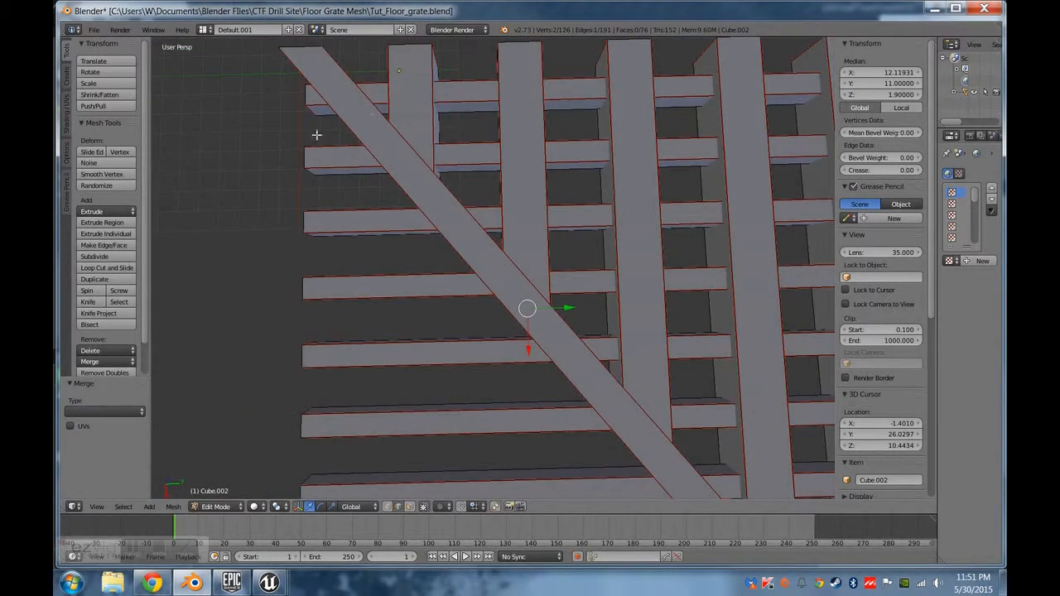
{"action": "middle_click_drag", "start_coordinate": [460, 401], "coordinate": [537, 342]}
{"action": "middle_click_drag", "start_coordinate": [471, 256], "coordinate": [558, 232]}
{"action": "middle_click_drag", "start_coordinate": [563, 197], "coordinate": [414, 295], "text": "shift"}
{"action": "middle_click_drag", "start_coordinate": [507, 276], "coordinate": [510, 338]}
Close the open end of the outermost long beam with a face built from its end edges.
{"action": "middle_click_drag", "start_coordinate": [323, 435], "coordinate": [422, 526]}
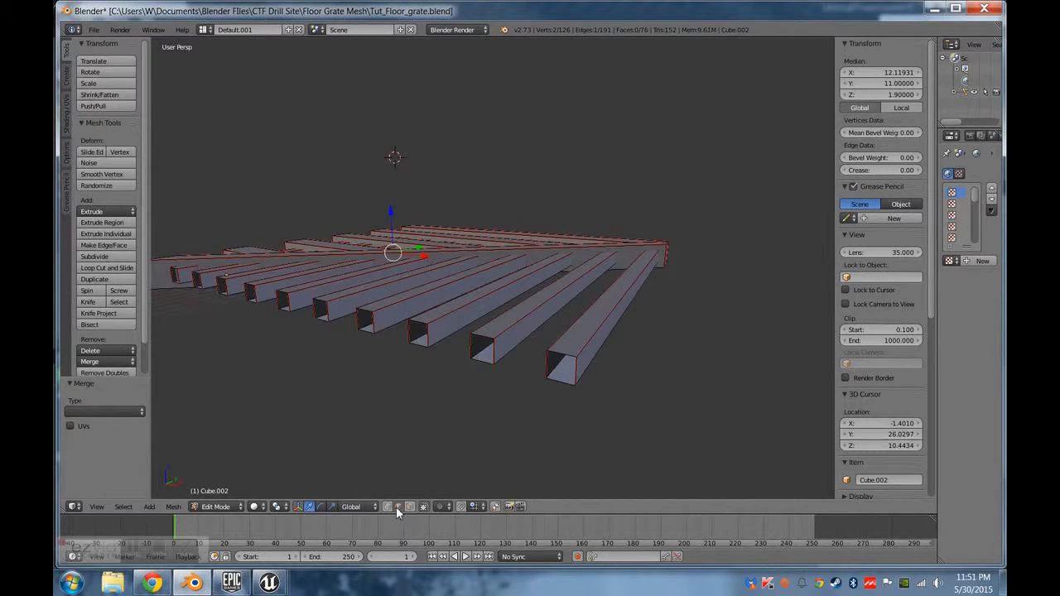
{"action": "right_click", "coordinate": [569, 365]}
{"action": "right_click", "coordinate": [572, 377], "text": "shift"}
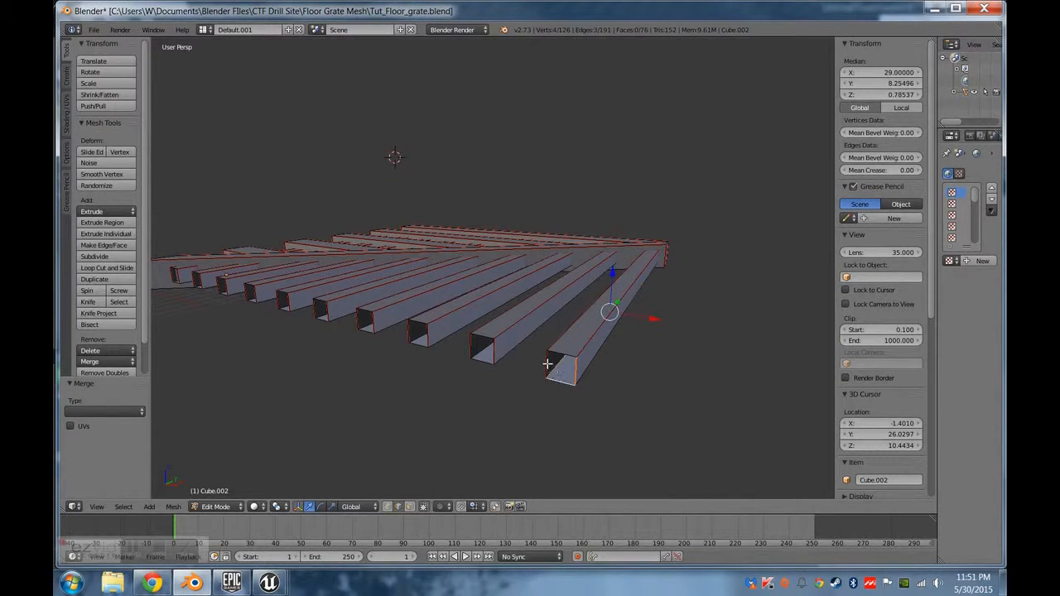
{"action": "right_click", "coordinate": [559, 378]}
{"action": "right_click", "coordinate": [548, 364]}
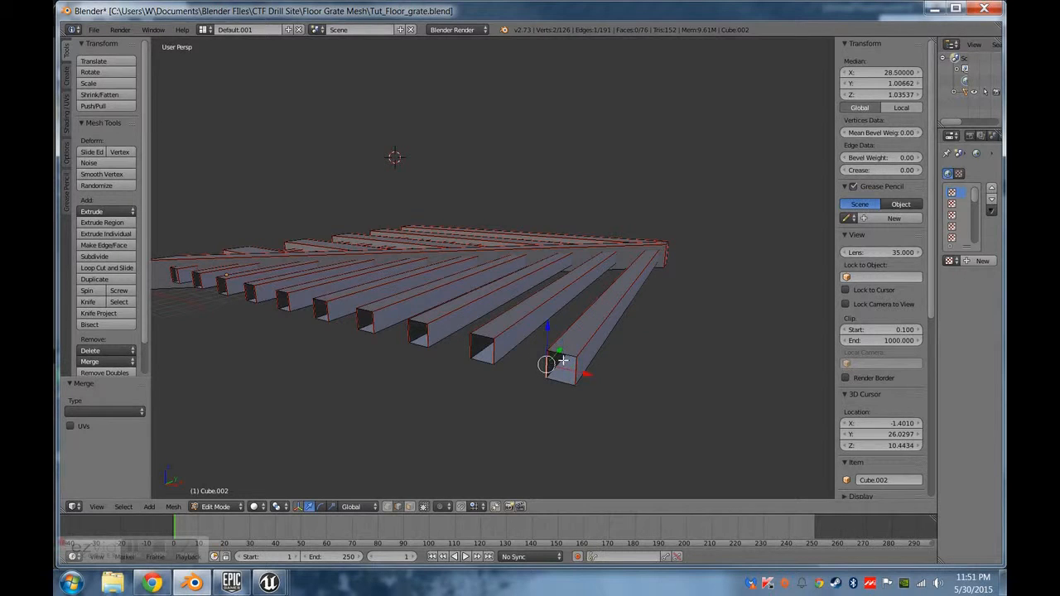
{"action": "right_click", "coordinate": [577, 376], "text": "shift"}
{"action": "key", "text": "f"}
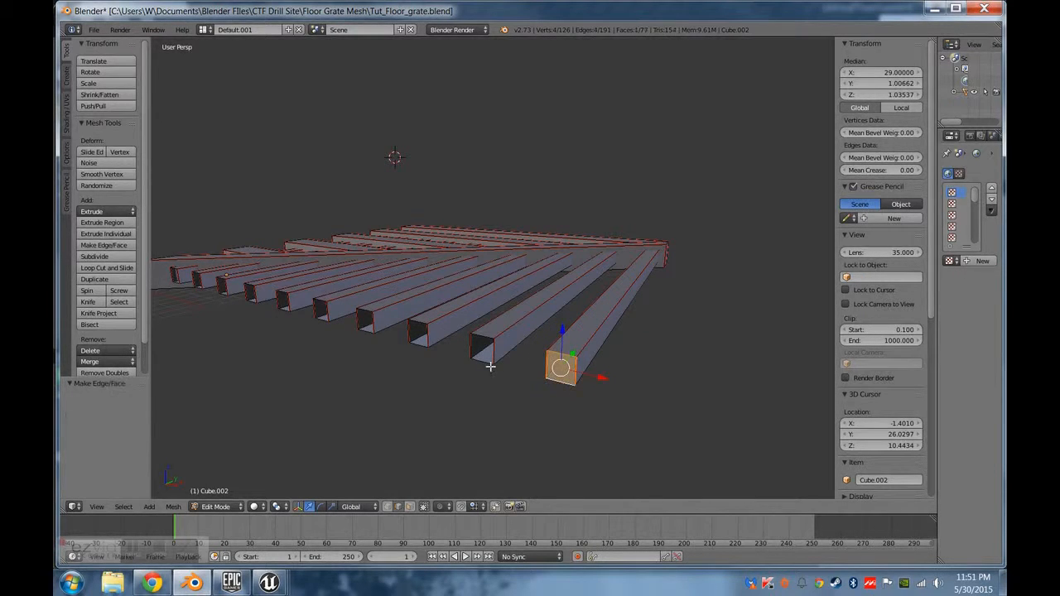
Close the open end of the second long beam from the outer edge with a face.
{"action": "right_click", "coordinate": [489, 361]}
{"action": "right_click", "coordinate": [487, 351]}
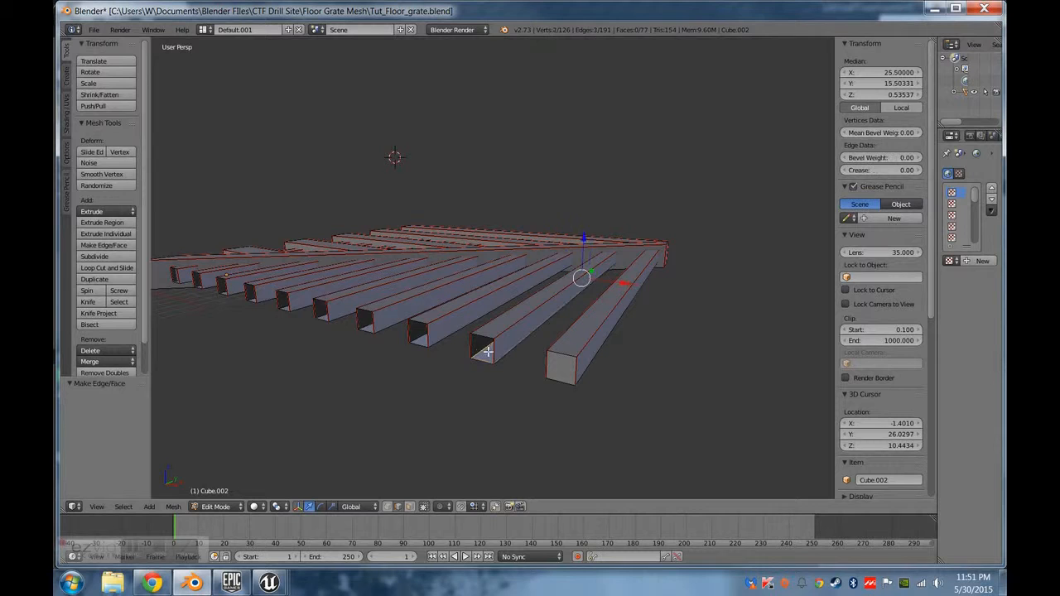
{"action": "right_click", "coordinate": [497, 358]}
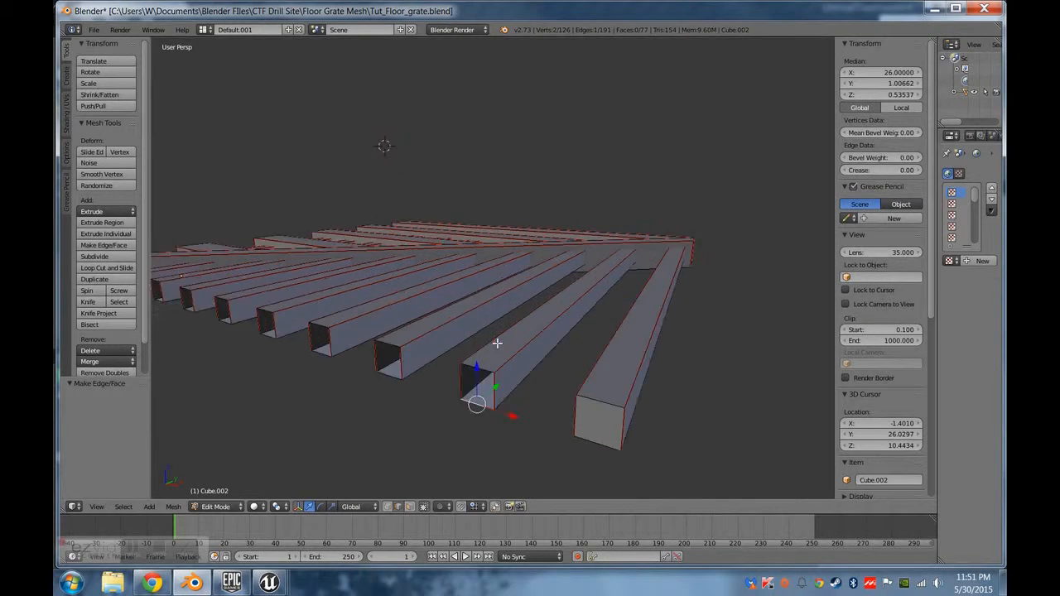
{"action": "key", "text": "KP_Decimal"}
{"action": "scroll", "coordinate": [497, 298], "scroll_direction": "down", "scroll_amount": 6}
{"action": "right_click", "coordinate": [477, 223], "text": "shift"}
{"action": "key", "text": "f"}
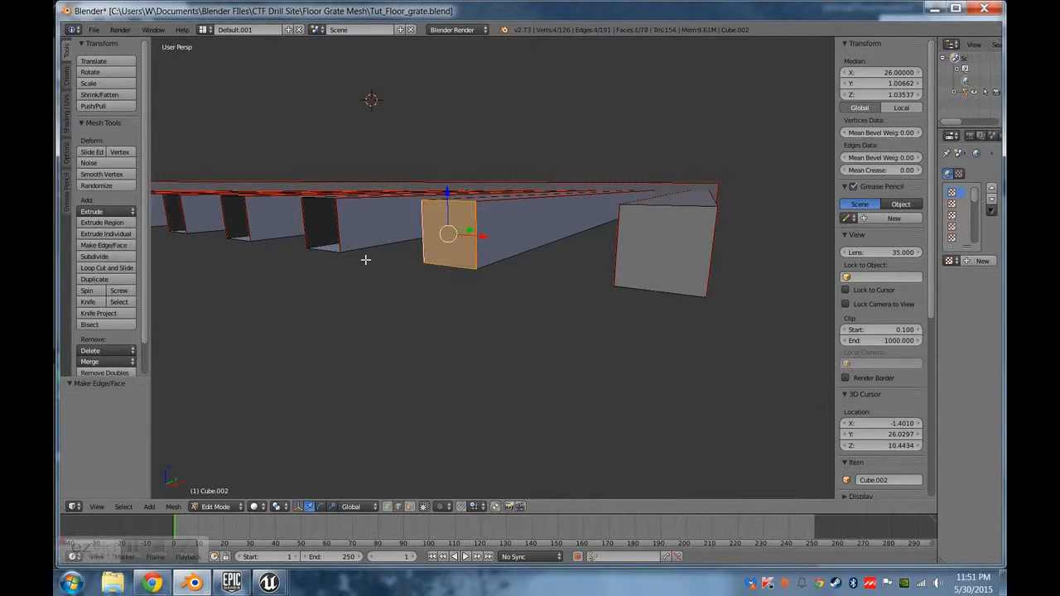
Fill the open ends of the third and fourth long beams from the outer edge with one face each.
{"action": "middle_click_drag", "start_coordinate": [367, 256], "coordinate": [467, 324]}
{"action": "right_click", "coordinate": [523, 365]}
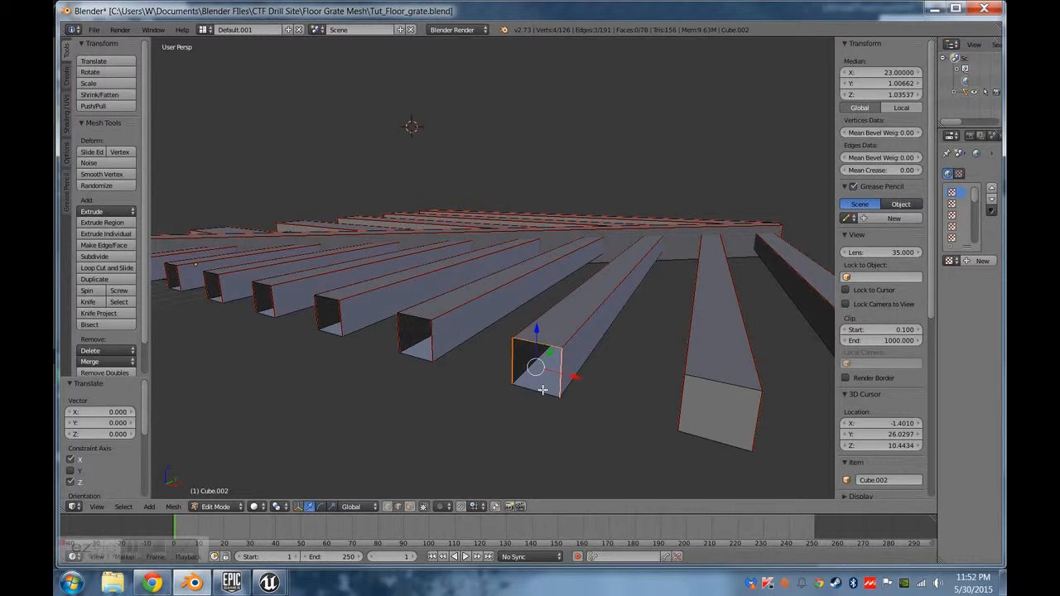
{"action": "key", "text": "f"}
{"action": "right_click", "coordinate": [429, 340]}
{"action": "right_click", "coordinate": [417, 354]}
{"action": "right_click", "coordinate": [399, 336], "text": "shift"}
{"action": "right_click", "coordinate": [437, 338], "text": "shift"}
{"action": "right_click", "coordinate": [424, 321], "text": "shift"}
{"action": "scroll", "coordinate": [405, 332], "scroll_direction": "up", "scroll_amount": 3}
{"action": "key", "text": "f"}
Cap the open end of the fifth long beam from the outer edge with a face.
{"action": "middle_click_drag", "start_coordinate": [338, 322], "coordinate": [518, 358]}
{"action": "scroll", "coordinate": [360, 324], "scroll_direction": "down", "scroll_amount": 2}
{"action": "right_click", "coordinate": [728, 383]}
{"action": "right_click", "coordinate": [699, 408], "text": "shift"}
{"action": "right_click", "coordinate": [727, 435], "text": "shift"}
{"action": "key", "text": "f"}
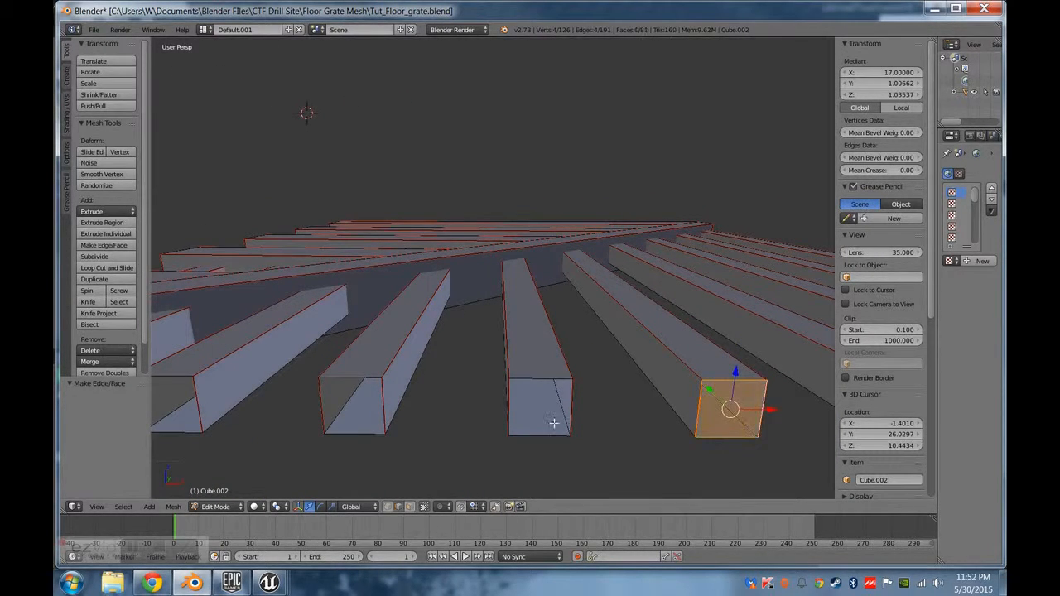
Cap the open end of the sixth long beam from the outer edge with a face.
{"action": "right_click", "coordinate": [571, 411]}
{"action": "right_click", "coordinate": [509, 398], "text": "shift"}
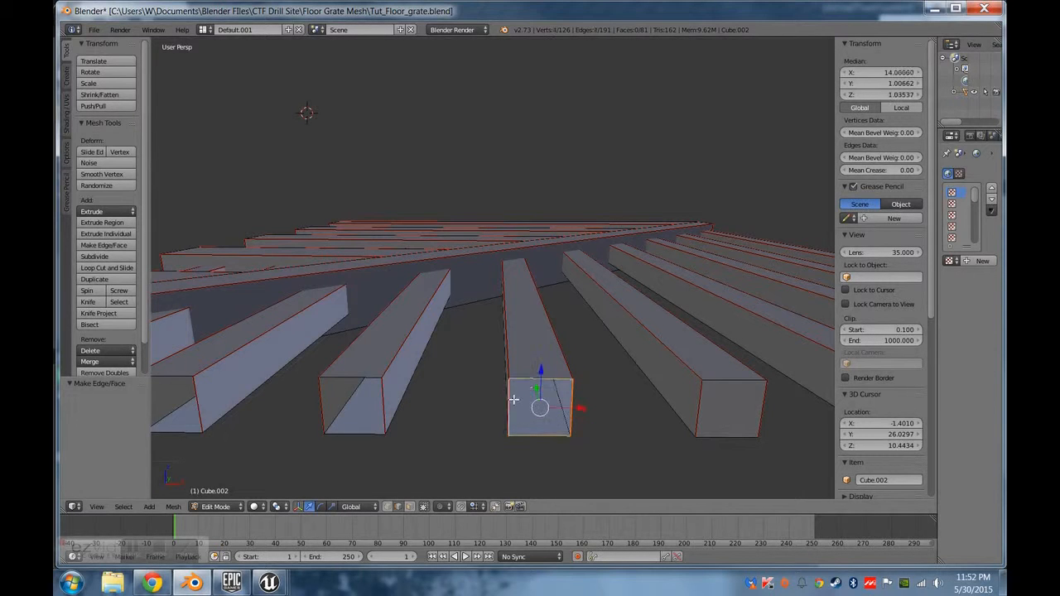
{"action": "middle_click_drag", "start_coordinate": [428, 397], "coordinate": [509, 376], "text": "shift"}
{"action": "scroll", "coordinate": [509, 376], "scroll_direction": "down", "scroll_amount": 3}
{"action": "key", "text": "f"}
{"action": "scroll", "coordinate": [527, 321], "scroll_direction": "up", "scroll_amount": 3}
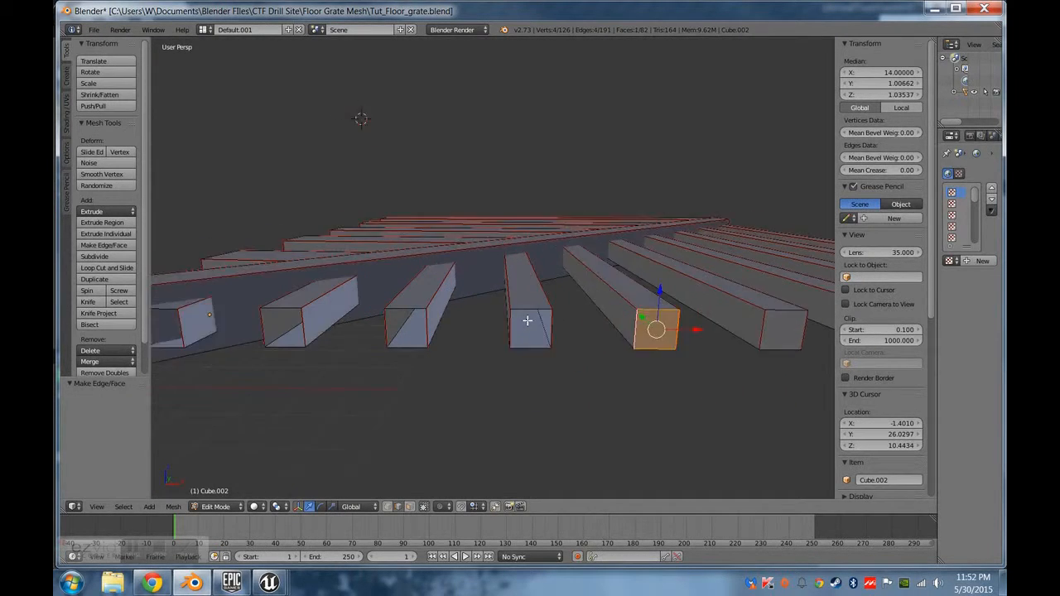
Cap the open end of the seventh long beam from the outer edge with a face.
{"action": "middle_click_drag", "start_coordinate": [497, 325], "coordinate": [709, 316], "text": "shift"}
{"action": "right_click", "coordinate": [762, 383]}
{"action": "right_click", "coordinate": [792, 351], "text": "shift"}
{"action": "right_click", "coordinate": [734, 338], "text": "shift"}
{"action": "right_click", "coordinate": [768, 321], "text": "shift"}
{"action": "key", "text": "f"}
Select the four end edges of the eighth long beam from the outer edge and fill them with a face.
{"action": "right_click", "coordinate": [605, 348]}
{"action": "right_click", "coordinate": [563, 376], "text": "shift"}
{"action": "right_click", "coordinate": [539, 356], "text": "shift"}
{"action": "right_click", "coordinate": [576, 324], "text": "shift"}
{"action": "right_click", "coordinate": [546, 344], "text": "shift"}
{"action": "right_click", "coordinate": [575, 334], "text": "shift"}
{"action": "right_click", "coordinate": [582, 353], "text": "shift"}
{"action": "right_click", "coordinate": [536, 352], "text": "shift"}
{"action": "key", "text": "f"}
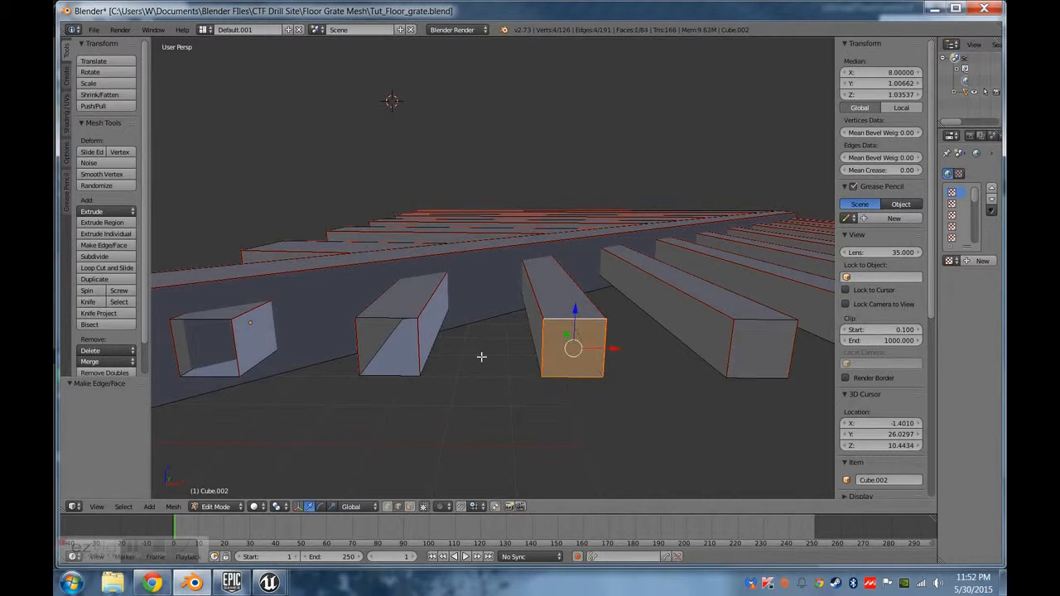
Cap the last two open beam ends, nearest the diagonal beam's starting corner, with one face each.
{"action": "right_click", "coordinate": [420, 343]}
{"action": "right_click", "coordinate": [386, 321], "text": "shift"}
{"action": "right_click", "coordinate": [362, 348], "text": "shift"}
{"action": "key", "text": "f"}
{"action": "middle_click_drag", "start_coordinate": [306, 367], "coordinate": [409, 405], "text": "shift"}
{"action": "right_click", "coordinate": [384, 396]}
{"action": "right_click", "coordinate": [398, 363], "text": "shift"}
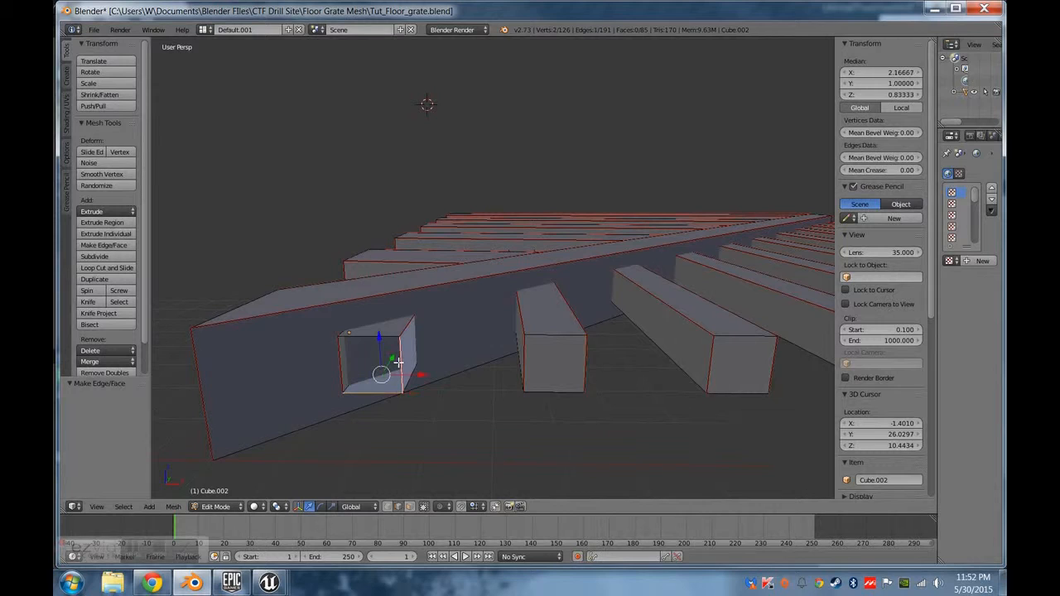
{"action": "right_click", "coordinate": [337, 357], "text": "shift"}
{"action": "key", "text": "f"}
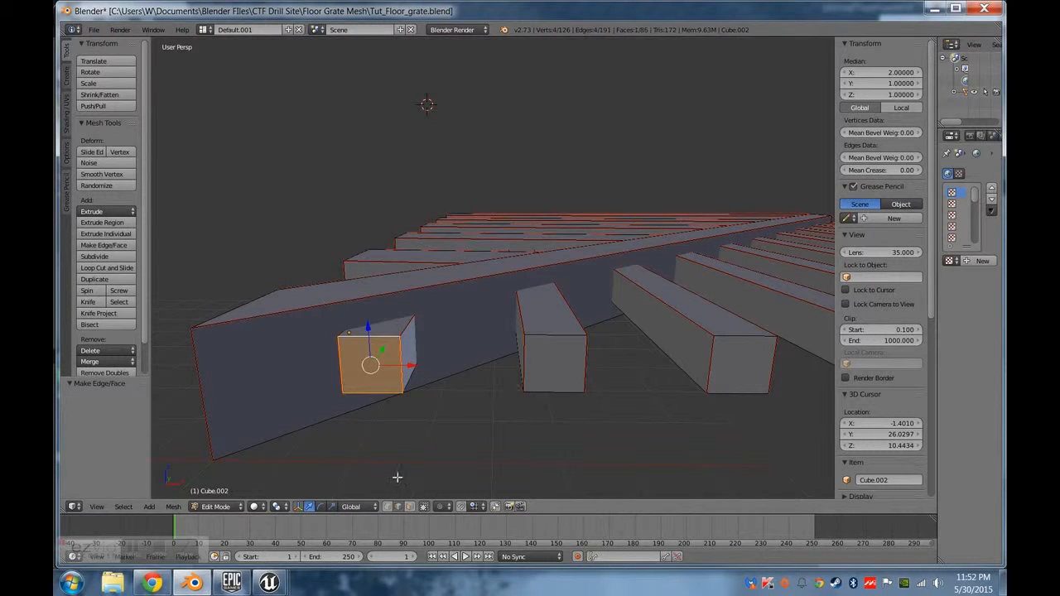
In face selection mode, move the end face of the beam nearest the diagonal's starting corner about 0.28 along Y.
{"action": "left_click", "coordinate": [412, 507]}
{"action": "left_click", "coordinate": [425, 506]}
{"action": "middle_click_drag", "start_coordinate": [428, 376], "coordinate": [428, 403]}
{"action": "key", "text": "g"}
{"action": "key", "text": "y"}
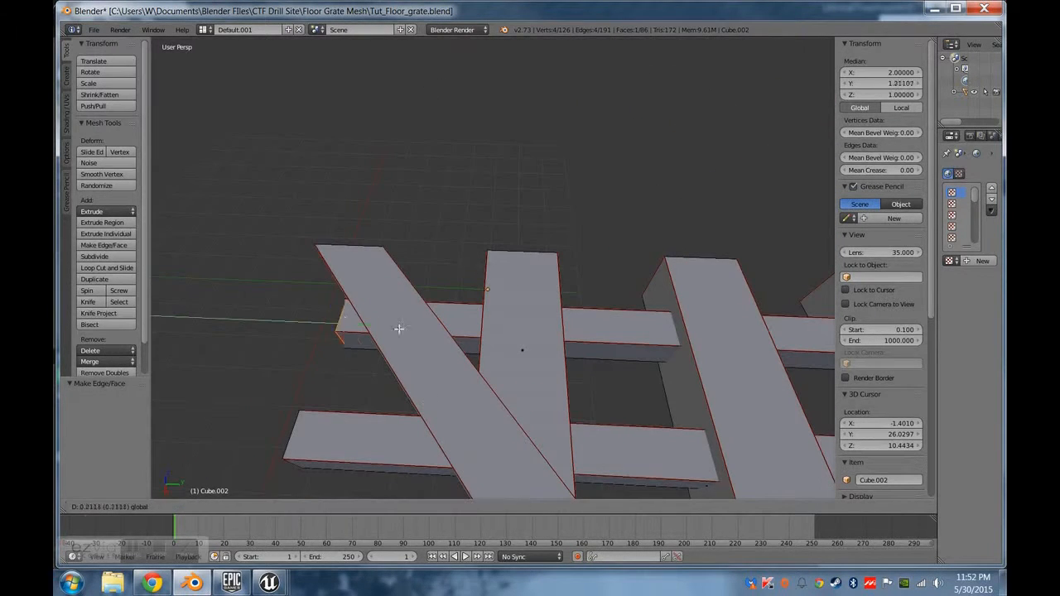
{"action": "left_click", "coordinate": [429, 333]}
In wireframe display, move the end face of the second beam from the starting corner about 3.57 along Y, into the diagonal beam.
{"action": "key", "text": "z"}
{"action": "middle_click_drag", "start_coordinate": [440, 389], "coordinate": [460, 390]}
{"action": "left_click_drag", "start_coordinate": [456, 326], "coordinate": [466, 338]}
{"action": "middle_click_drag", "start_coordinate": [455, 399], "coordinate": [465, 343]}
{"action": "mouse_move", "coordinate": [397, 377]}
{"action": "middle_mouse_down"}
{"action": "mouse_move", "coordinate": [497, 355]}
{"action": "mouse_move", "coordinate": [406, 374]}
{"action": "middle_mouse_up"}
{"action": "right_click", "coordinate": [502, 355]}
{"action": "key", "text": "g"}
{"action": "key", "text": "y"}
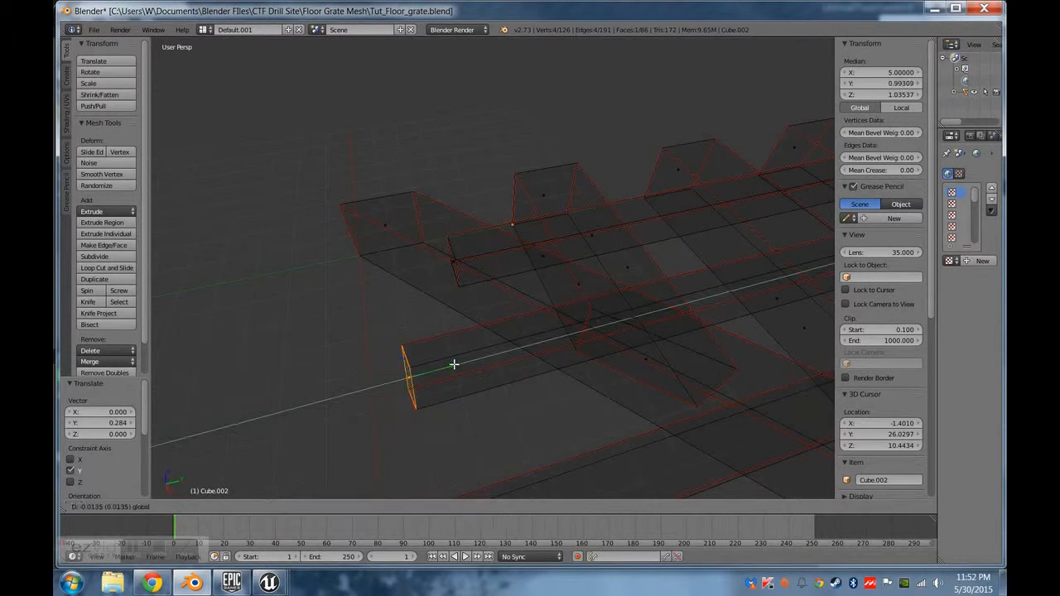
{"action": "left_click", "coordinate": [596, 348]}
Move the end face of the third beam from the starting corner about 5.64 along Y, into the diagonal beam.
{"action": "middle_click_drag", "start_coordinate": [596, 350], "coordinate": [511, 334]}
{"action": "right_click", "coordinate": [508, 326]}
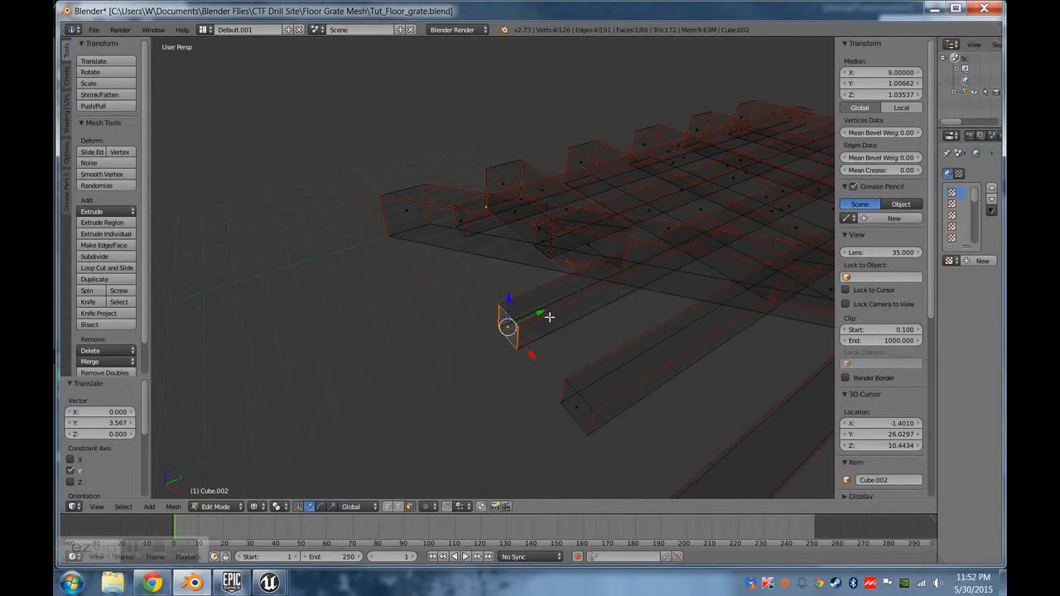
{"action": "key", "text": "g"}
{"action": "key", "text": "y"}
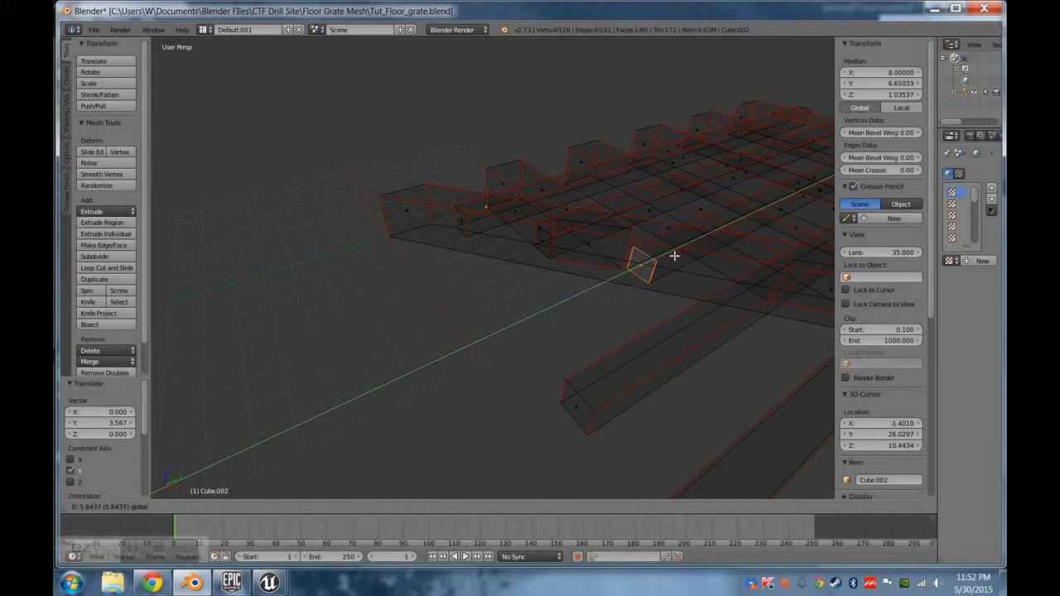
{"action": "left_click", "coordinate": [674, 257]}
Move the end face of the fourth beam from the starting corner about 8.04 along Y, into the diagonal beam.
{"action": "middle_click_drag", "start_coordinate": [702, 372], "coordinate": [490, 338]}
{"action": "right_click", "coordinate": [438, 337]}
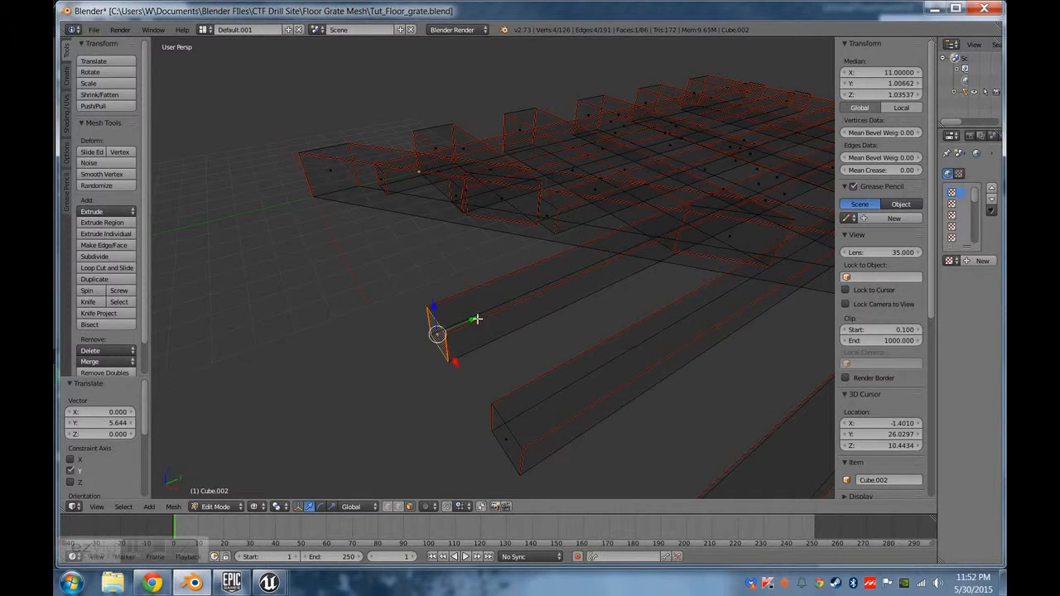
{"action": "key", "text": "g"}
{"action": "key", "text": "y"}
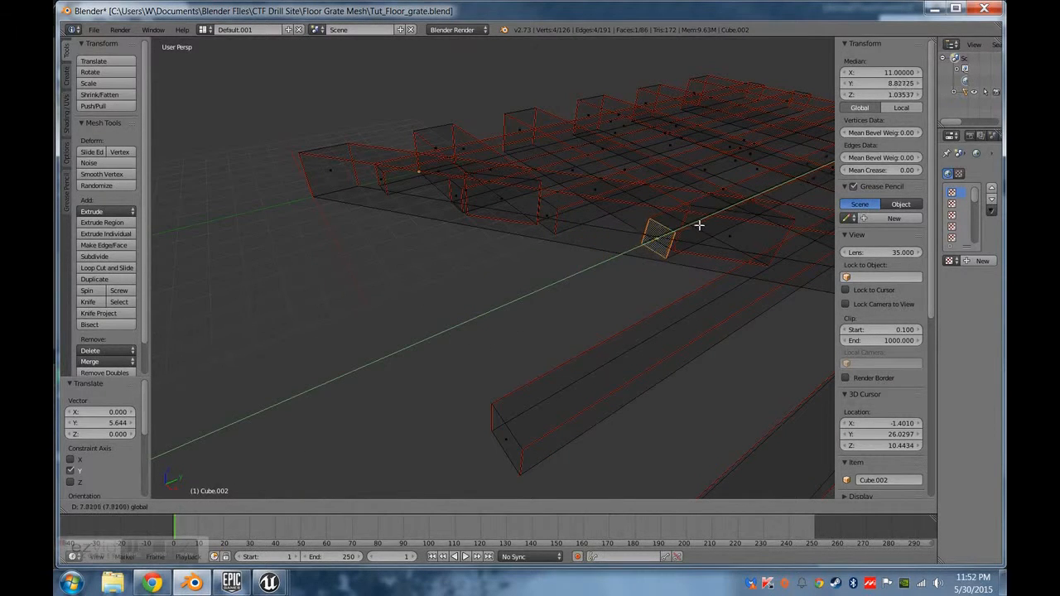
{"action": "left_click", "coordinate": [694, 236]}
Move the end face of the fifth beam from the starting corner about 10.55 plus a further 0.89 along Y, into the diagonal beam.
{"action": "middle_click_drag", "start_coordinate": [693, 238], "coordinate": [468, 303]}
{"action": "right_click", "coordinate": [443, 303]}
{"action": "key", "text": "g"}
{"action": "key", "text": "y"}
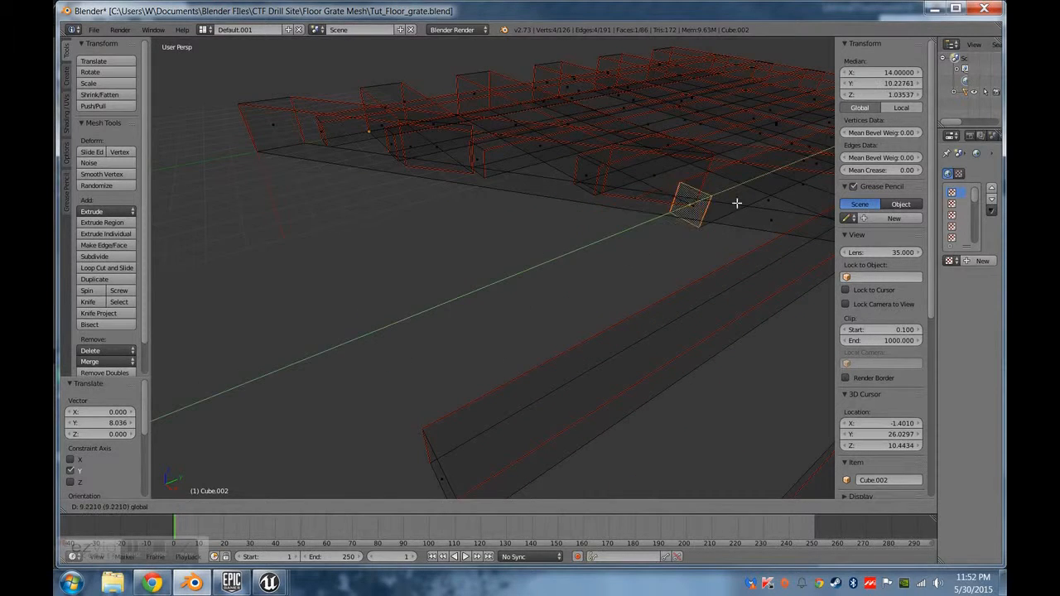
{"action": "left_click", "coordinate": [760, 195]}
{"action": "middle_click_drag", "start_coordinate": [757, 284], "coordinate": [540, 364]}
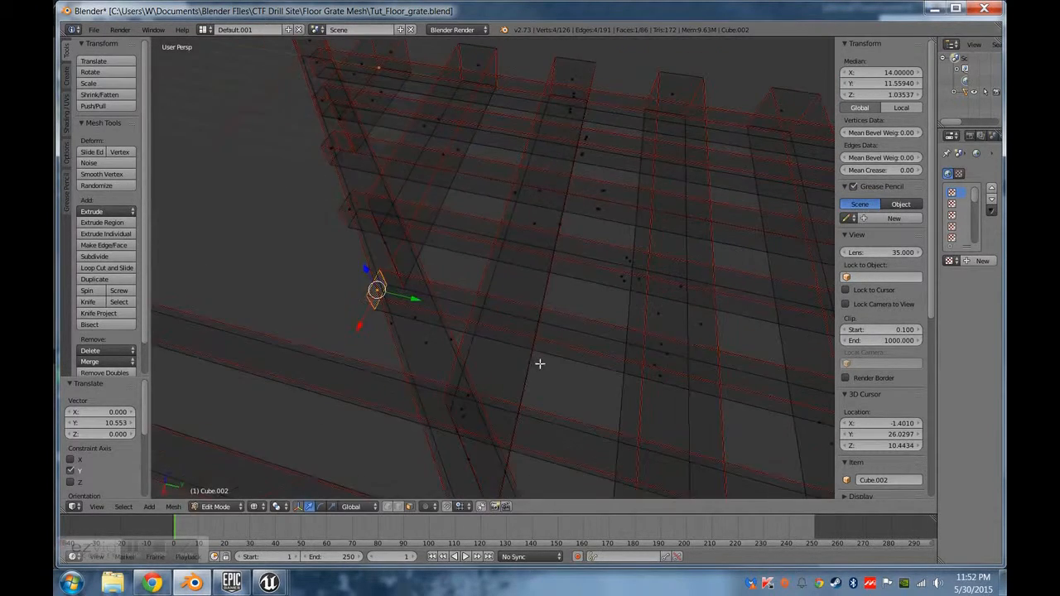
{"action": "middle_click_drag", "start_coordinate": [397, 384], "coordinate": [569, 206]}
{"action": "key", "text": "g"}
{"action": "key", "text": "y"}
{"action": "left_click", "coordinate": [514, 296]}
Move the end face of the sixth beam from the starting corner about 12.44 plus a further 1.15 along Y, into the diagonal beam.
{"action": "right_click", "coordinate": [568, 203]}
{"action": "middle_click_drag", "start_coordinate": [557, 327], "coordinate": [506, 296]}
{"action": "right_click", "coordinate": [514, 264]}
{"action": "scroll", "coordinate": [596, 272], "scroll_direction": "up", "scroll_amount": 2}
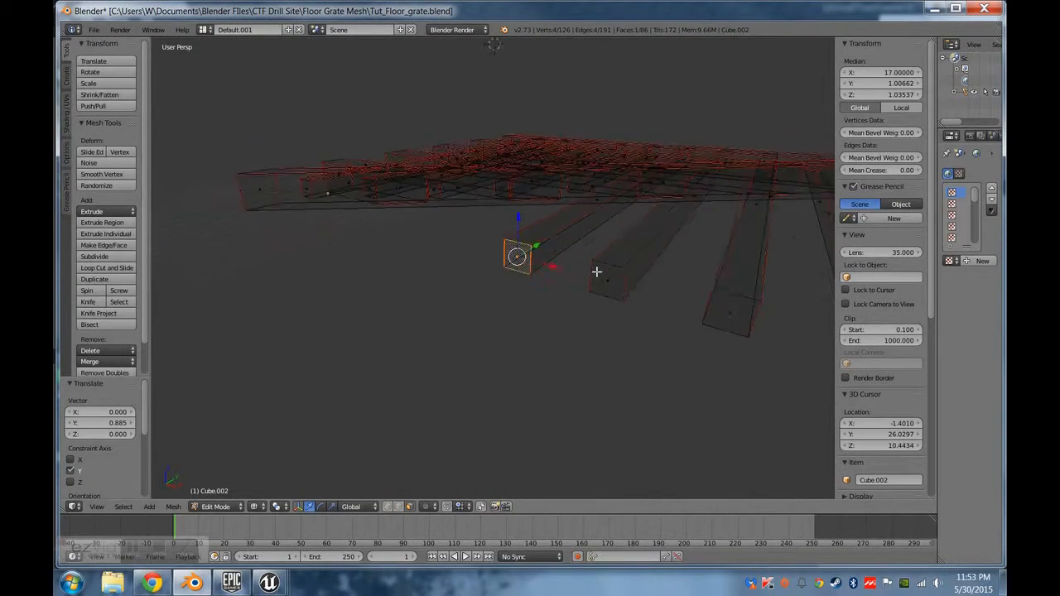
{"action": "middle_click_drag", "start_coordinate": [598, 272], "coordinate": [525, 303]}
{"action": "key", "text": "g"}
{"action": "key", "text": "y"}
{"action": "left_click", "coordinate": [719, 315]}
{"action": "middle_click_drag", "start_coordinate": [719, 314], "coordinate": [482, 359]}
{"action": "key", "text": "g"}
{"action": "key", "text": "y"}
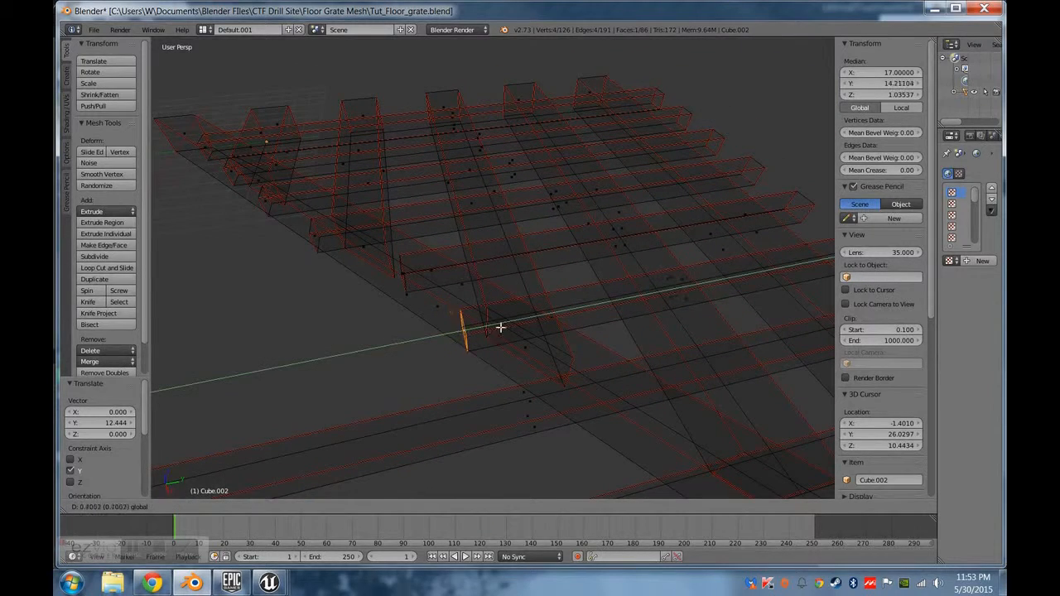
{"action": "left_click", "coordinate": [508, 324]}
Select the end face of the seventh beam from the starting corner.
{"action": "middle_click_drag", "start_coordinate": [402, 386], "coordinate": [433, 336]}
{"action": "right_click", "coordinate": [421, 309]}
{"action": "scroll", "coordinate": [445, 310], "scroll_direction": "up", "scroll_amount": 2}
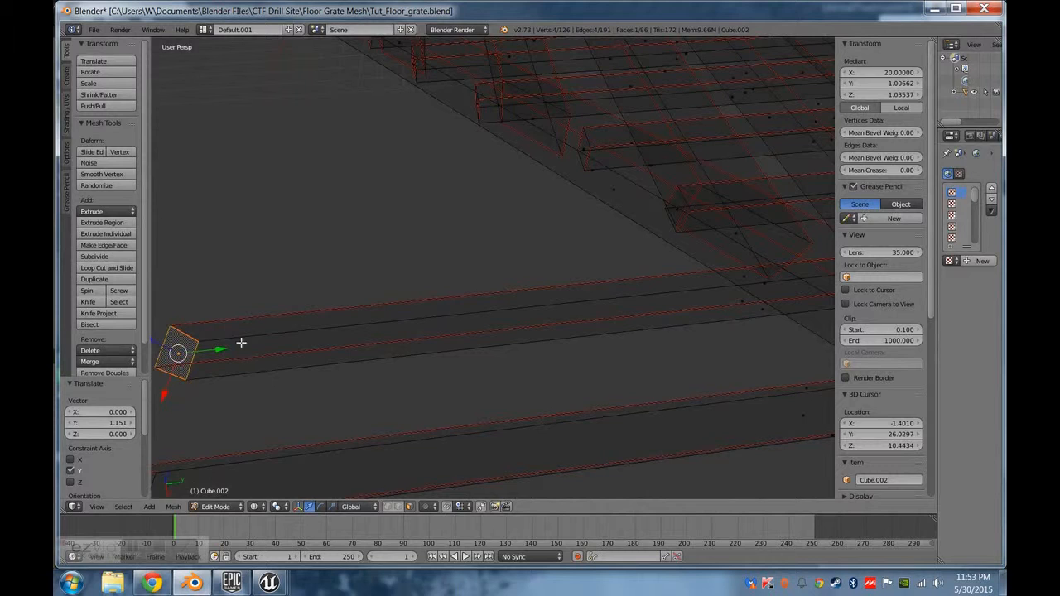
{"action": "key", "text": "g"}
{"action": "key", "text": "shift+y"}
{"action": "left_click", "coordinate": [436, 342]}
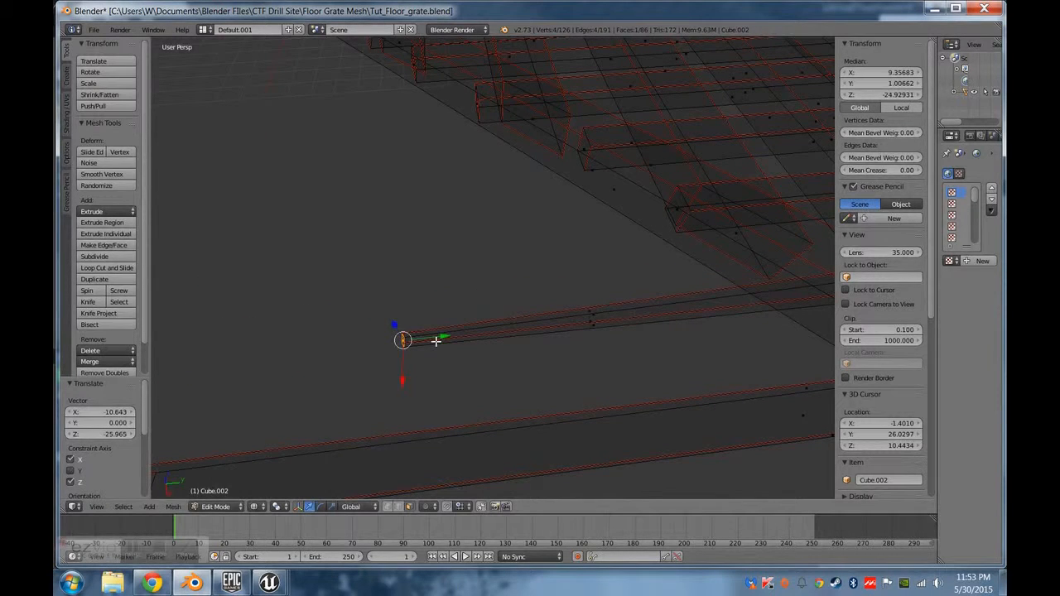
{"action": "key", "text": "ctrl+z"}
Slide the seventh beam's end face along Y to about 17.81, inside the diagonal beam.
{"action": "left_click_drag", "start_coordinate": [220, 349], "coordinate": [650, 302]}
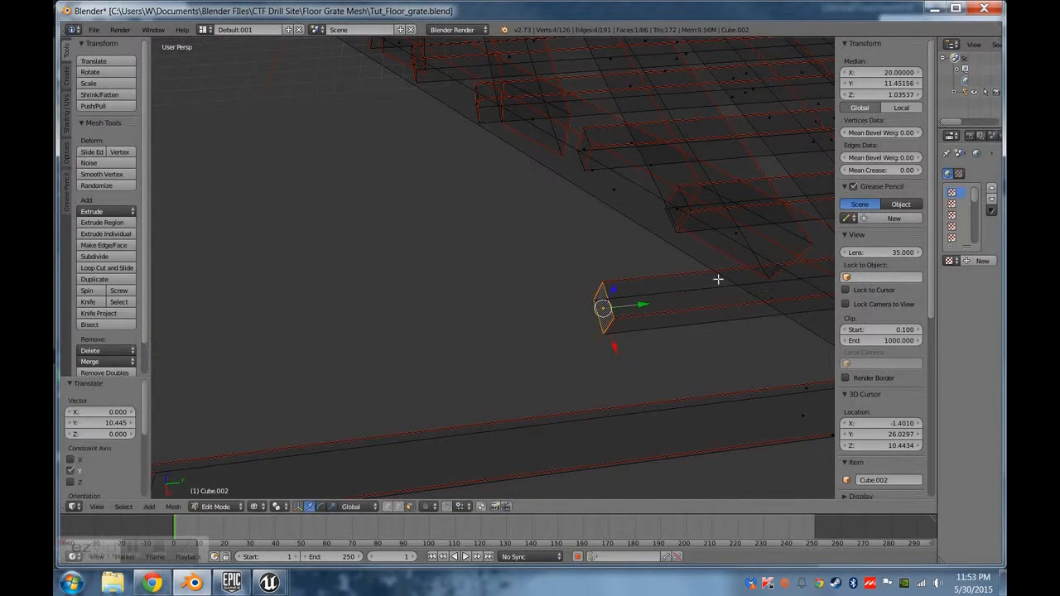
{"action": "middle_click_drag", "start_coordinate": [722, 278], "coordinate": [464, 284], "text": "shift"}
{"action": "scroll", "coordinate": [439, 304], "scroll_direction": "down", "scroll_amount": 2}
{"action": "left_click_drag", "start_coordinate": [336, 297], "coordinate": [468, 298]}
{"action": "middle_click_drag", "start_coordinate": [229, 383], "coordinate": [395, 291], "text": "shift"}
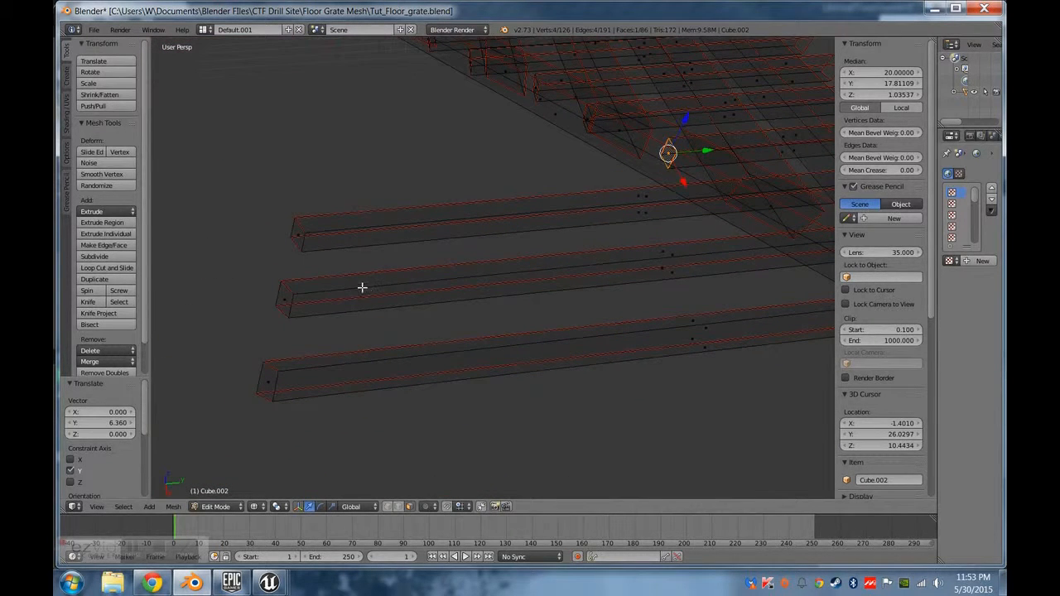
Select the end faces of the three remaining outer beams and slide them together along Y towards the diagonal beam.
{"action": "right_click", "coordinate": [298, 235]}
{"action": "right_click", "coordinate": [289, 295], "text": "shift"}
{"action": "right_click", "coordinate": [275, 383], "text": "shift"}
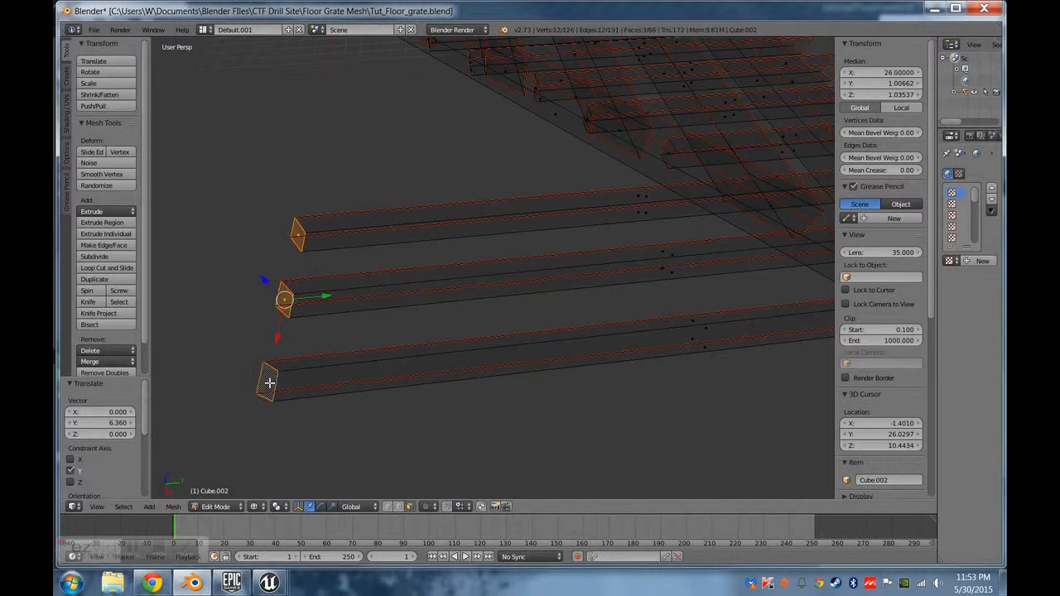
{"action": "left_click_drag", "start_coordinate": [320, 297], "coordinate": [687, 289]}
{"action": "middle_click_drag", "start_coordinate": [637, 302], "coordinate": [504, 329], "text": "shift"}
{"action": "left_click_drag", "start_coordinate": [372, 335], "coordinate": [449, 329]}
Slide the remaining outer beams' end faces further along Y into the diagonal beam, placing the outermost one at about Y 24.35.
{"action": "right_click", "coordinate": [411, 267], "text": "shift"}
{"action": "left_click_drag", "start_coordinate": [443, 366], "coordinate": [495, 376]}
{"action": "middle_click_drag", "start_coordinate": [469, 412], "coordinate": [601, 306]}
{"action": "left_click_drag", "start_coordinate": [590, 264], "coordinate": [670, 253]}
{"action": "middle_click_drag", "start_coordinate": [670, 253], "coordinate": [490, 350]}
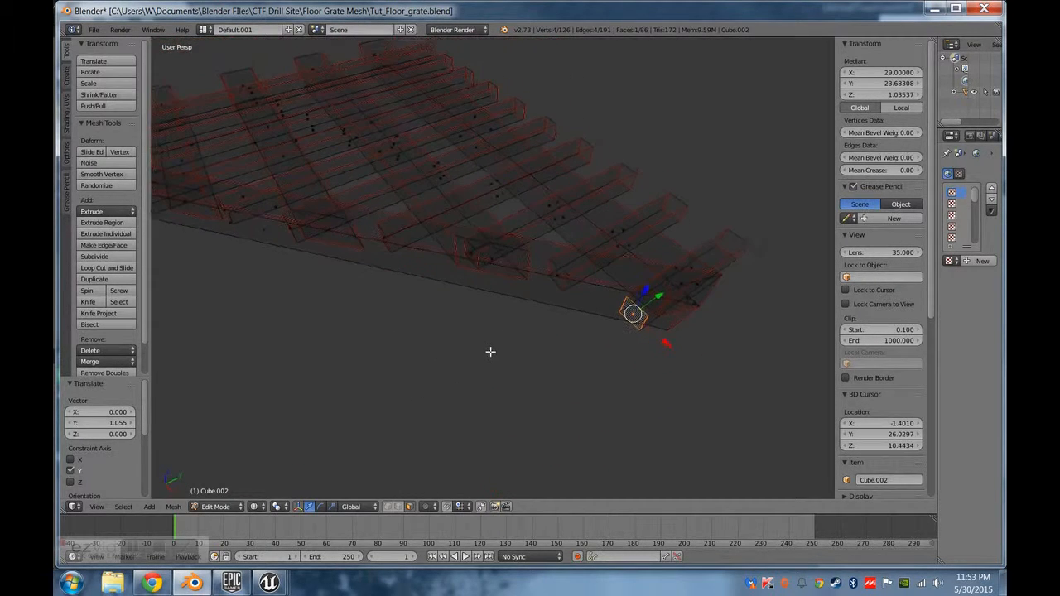
{"action": "left_click_drag", "start_coordinate": [674, 293], "coordinate": [674, 289]}
{"action": "mouse_move", "coordinate": [674, 289]}
{"action": "middle_mouse_down"}
{"action": "mouse_move", "coordinate": [634, 307]}
{"action": "mouse_move", "coordinate": [456, 255]}
{"action": "mouse_move", "coordinate": [461, 346]}
{"action": "mouse_move", "coordinate": [483, 338]}
{"action": "mouse_move", "coordinate": [454, 355]}
{"action": "middle_mouse_up"}
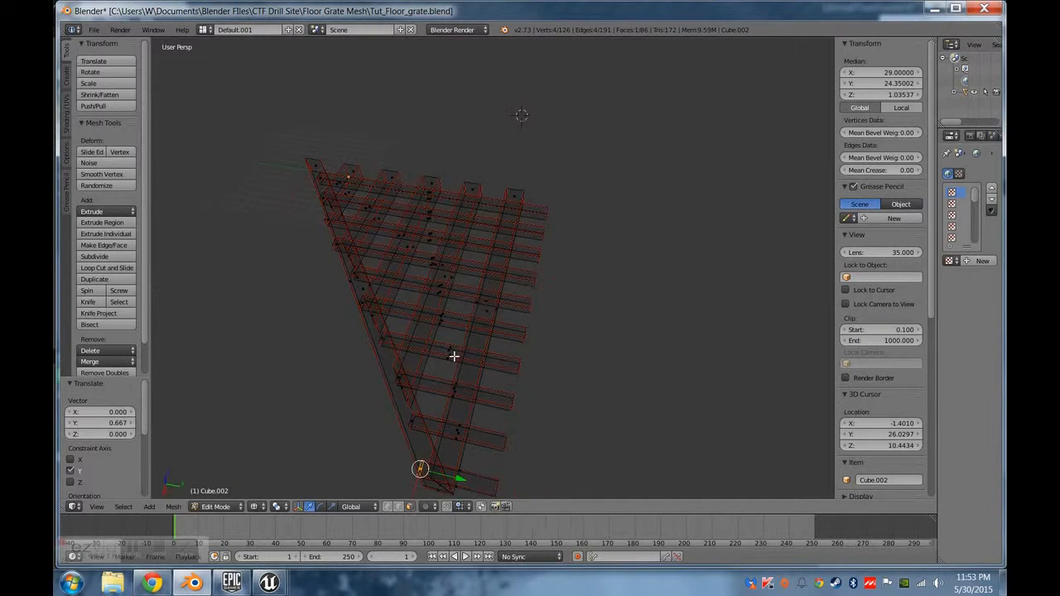
Switch the viewport back to solid shading to show the corner piece.
{"action": "key", "text": "z"}
{"action": "middle_click_drag", "start_coordinate": [500, 328], "coordinate": [650, 416]}
{"action": "left_click", "coordinate": [93, 29]}
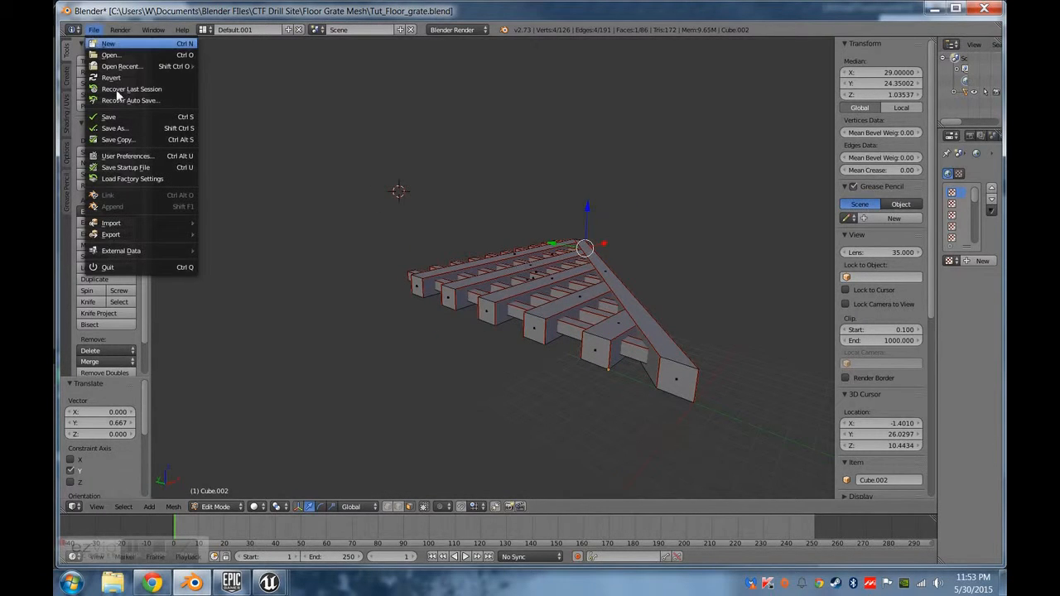
{"action": "mouse_move", "coordinate": [141, 236]}
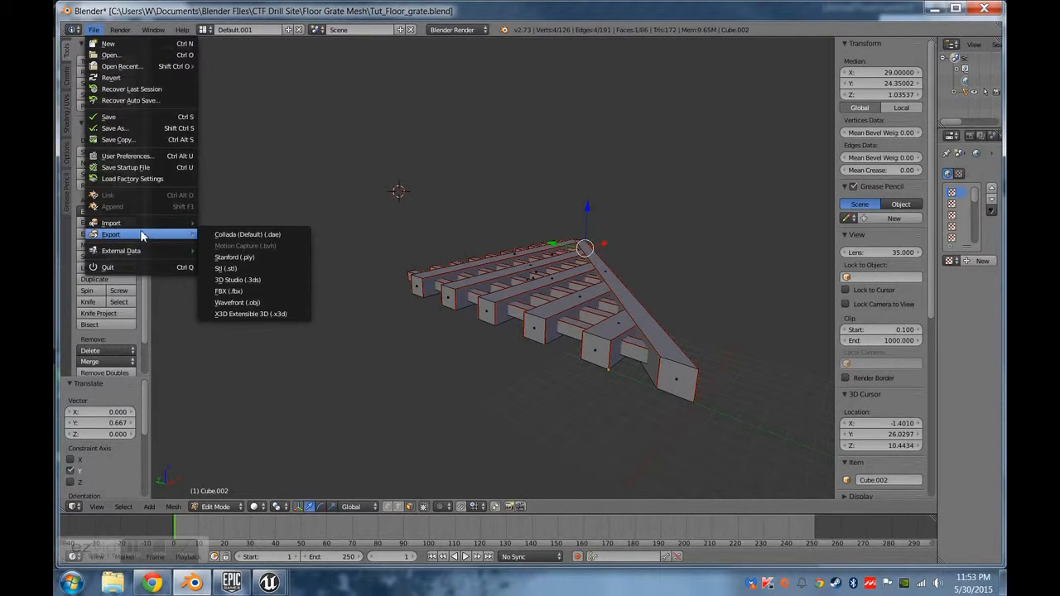
{"action": "left_click", "coordinate": [130, 128]}
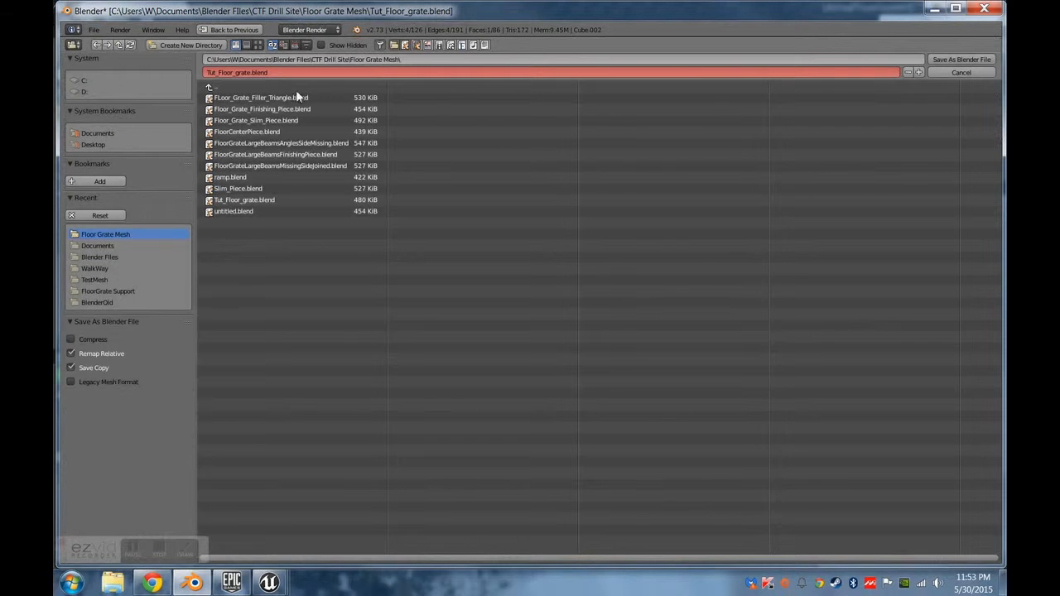
{"action": "left_click", "coordinate": [963, 73]}
Save the corner piece as a new file named Floor_Grate_Corner.blend in the Floor Grate Mesh folder.
{"action": "left_click", "coordinate": [92, 30]}
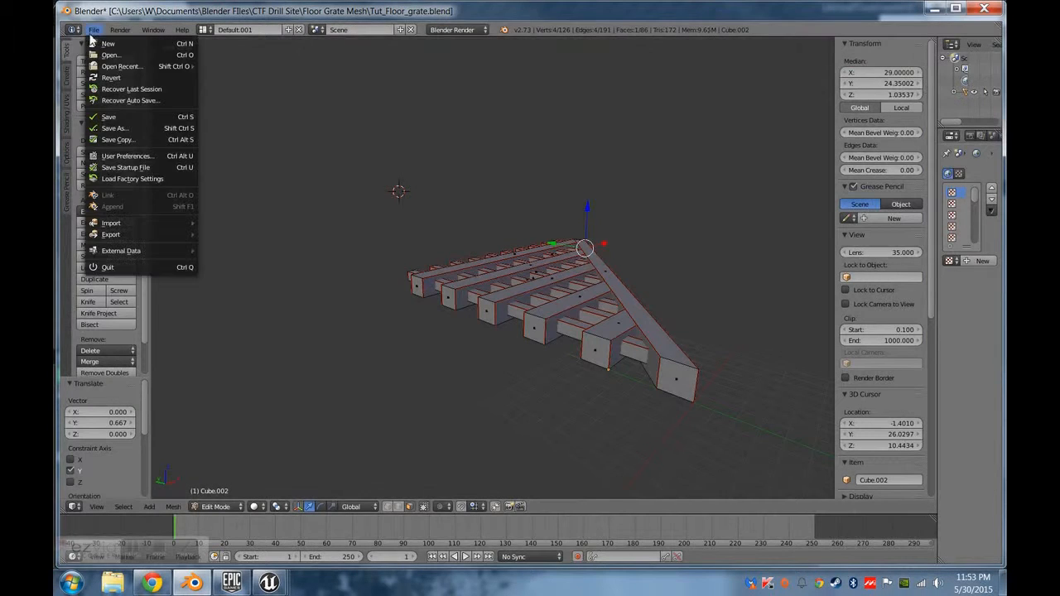
{"action": "left_click", "coordinate": [116, 129]}
{"action": "left_click", "coordinate": [267, 73]}
{"action": "type", "text": "Floor_Grate_Corner"}
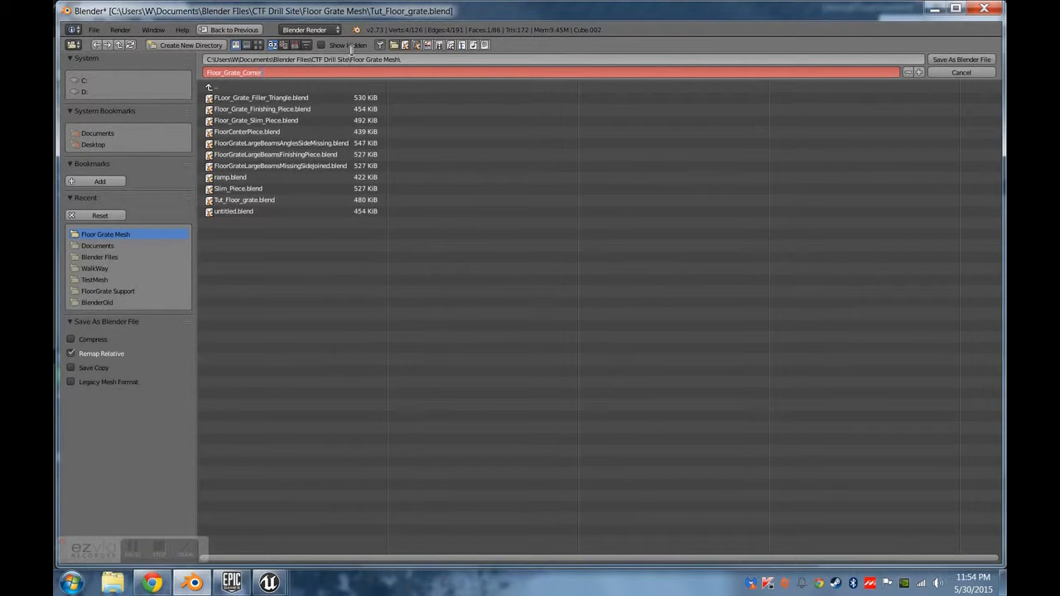
{"action": "left_click", "coordinate": [940, 60]}
{"action": "left_click", "coordinate": [941, 61]}
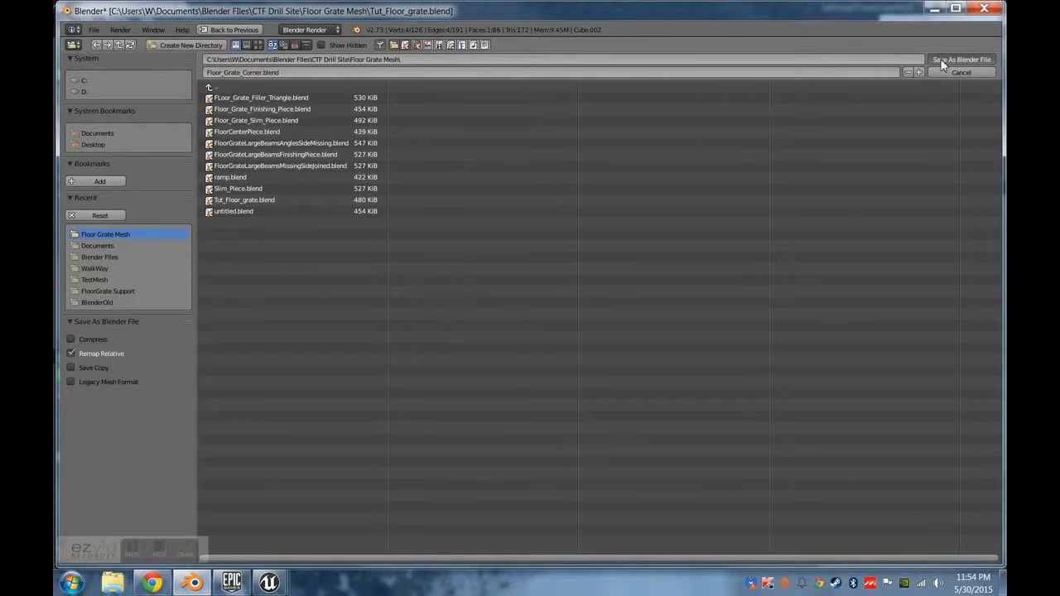
{"action": "middle_click_drag", "start_coordinate": [571, 292], "coordinate": [528, 282]}
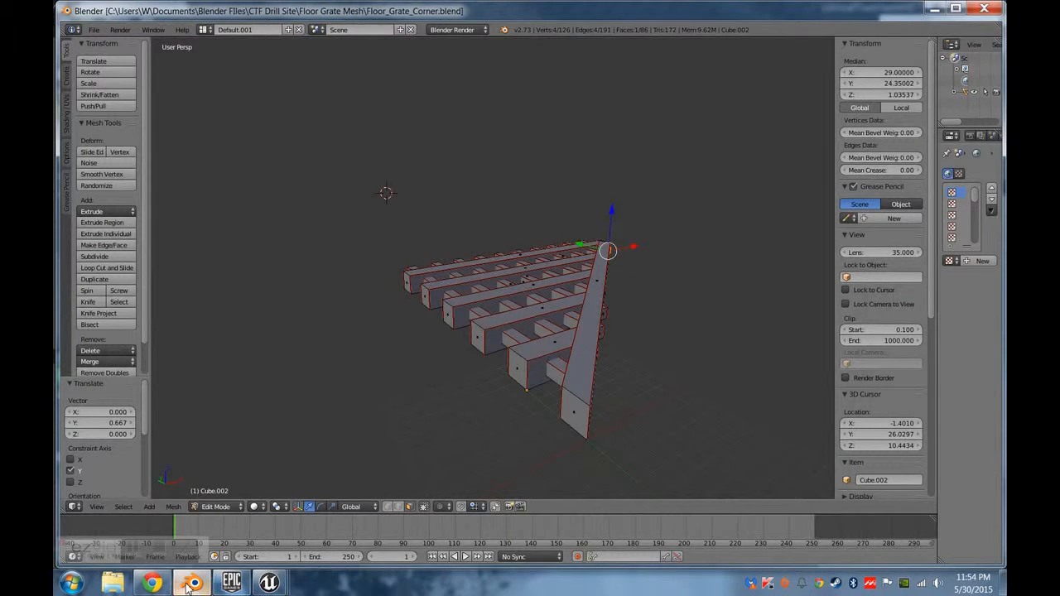
{"action": "left_click", "coordinate": [267, 586]}
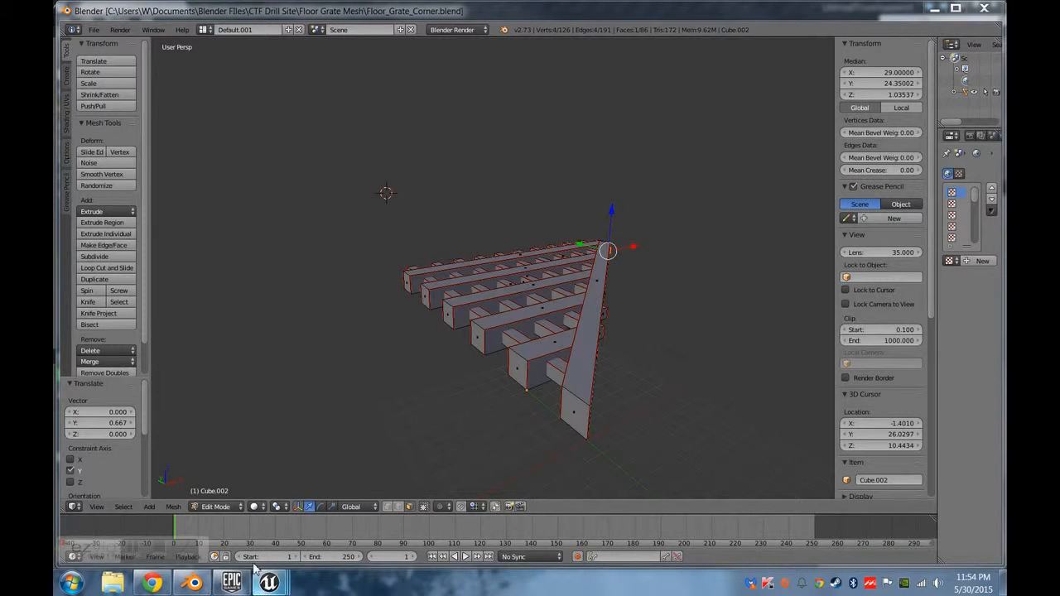
{"action": "mouse_move", "coordinate": [257, 571]}
{"action": "left_click", "coordinate": [166, 447]}
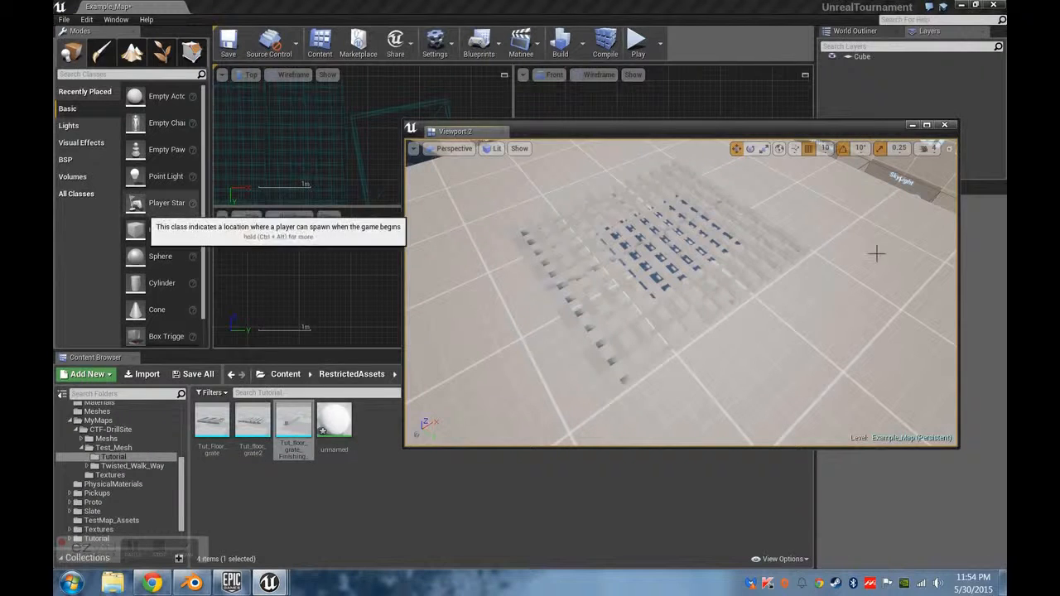
{"action": "left_click", "coordinate": [142, 373]}
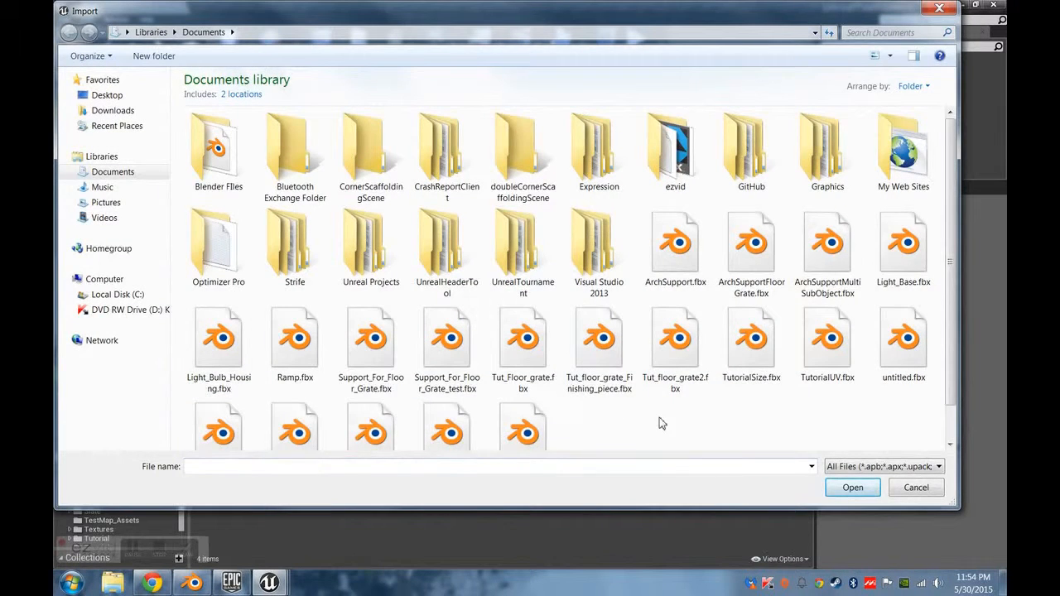
{"action": "scroll", "coordinate": [663, 424], "scroll_direction": "down", "scroll_amount": 1}
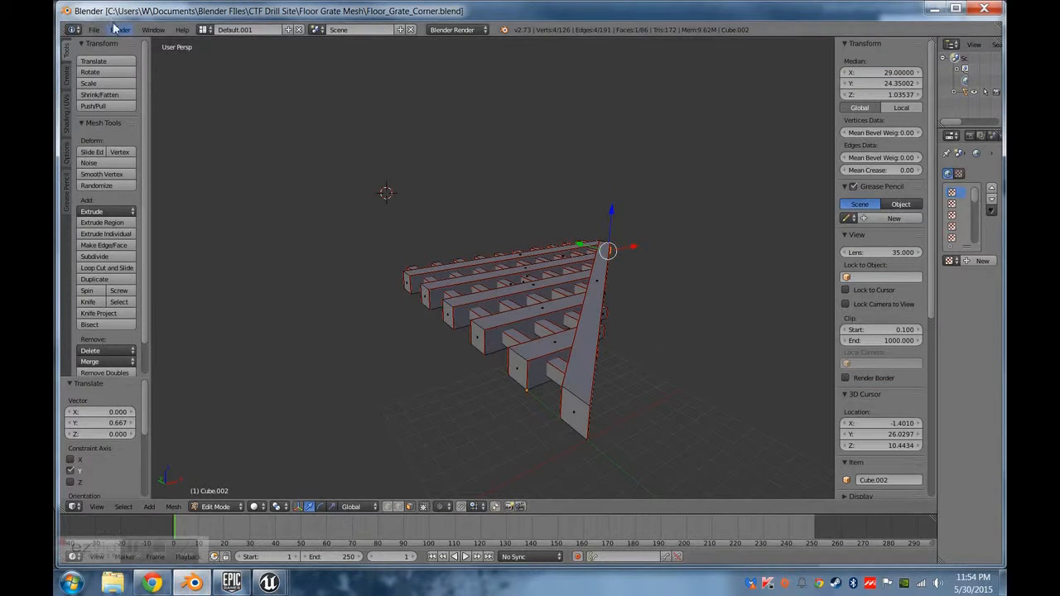
In Blender, export the corner piece as Floor_Grate_Corner.fbx with scale 5.00 and Tangent Space enabled.
{"action": "left_click", "coordinate": [93, 30]}
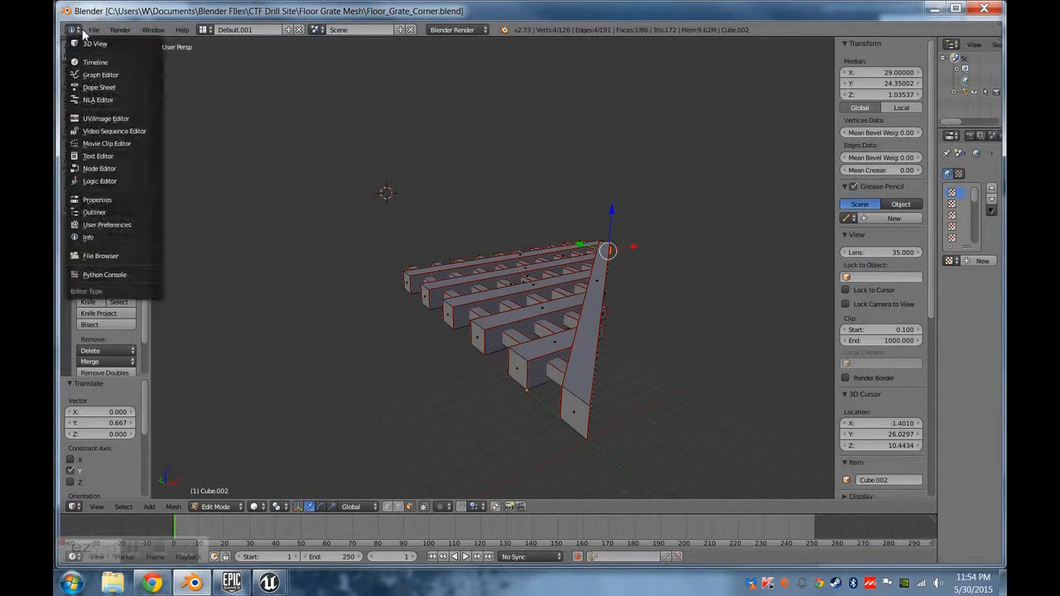
{"action": "mouse_move", "coordinate": [131, 234]}
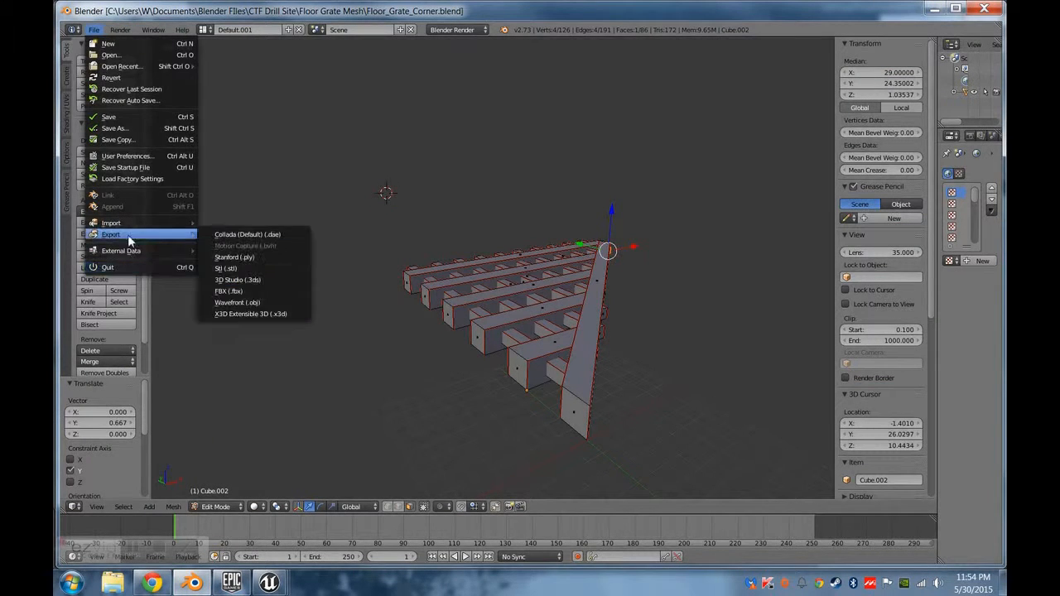
{"action": "left_click", "coordinate": [235, 291]}
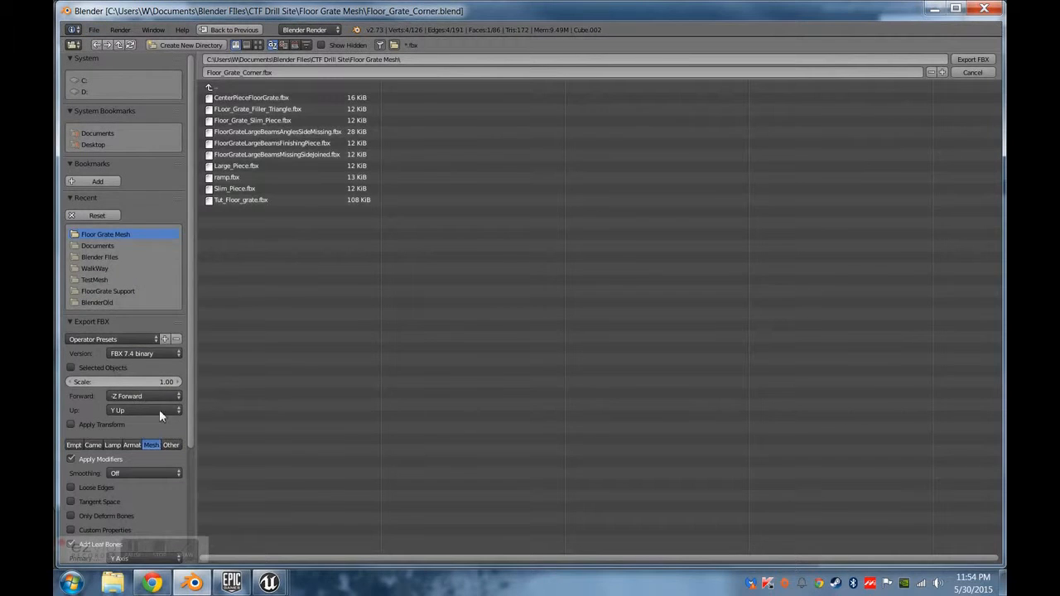
{"action": "left_click", "coordinate": [165, 381]}
{"action": "left_click", "coordinate": [100, 501]}
{"action": "scroll", "coordinate": [100, 499], "scroll_direction": "down", "scroll_amount": 3}
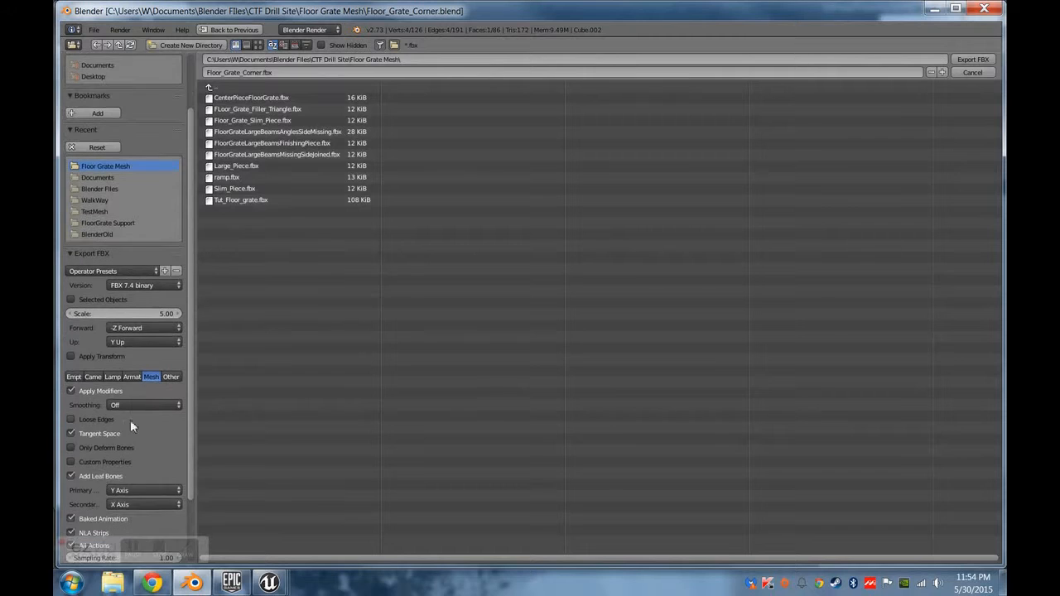
{"action": "left_click", "coordinate": [981, 63]}
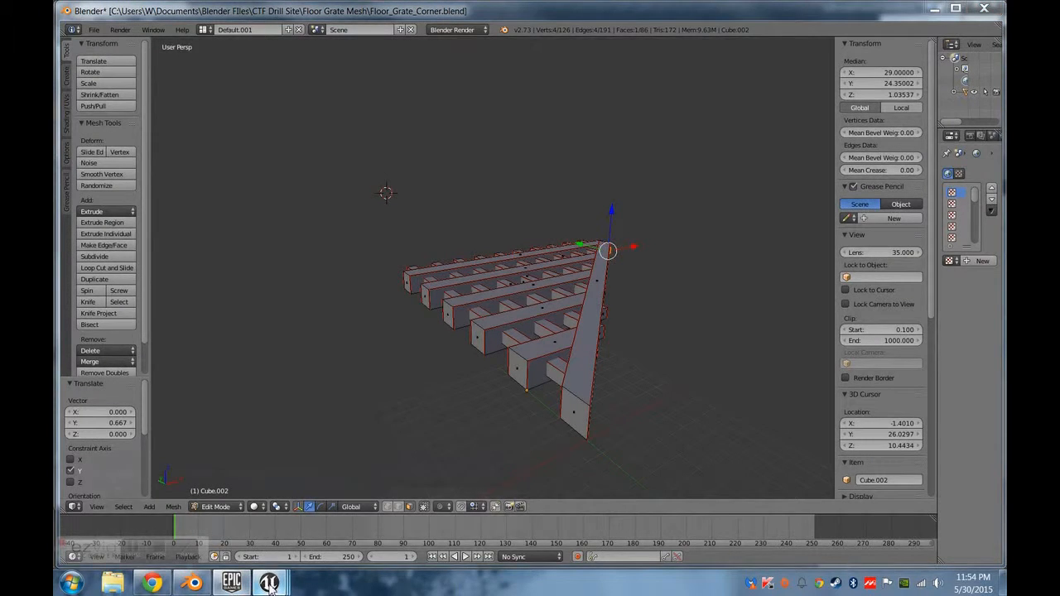
{"action": "mouse_move", "coordinate": [269, 583]}
{"action": "left_click", "coordinate": [169, 524]}
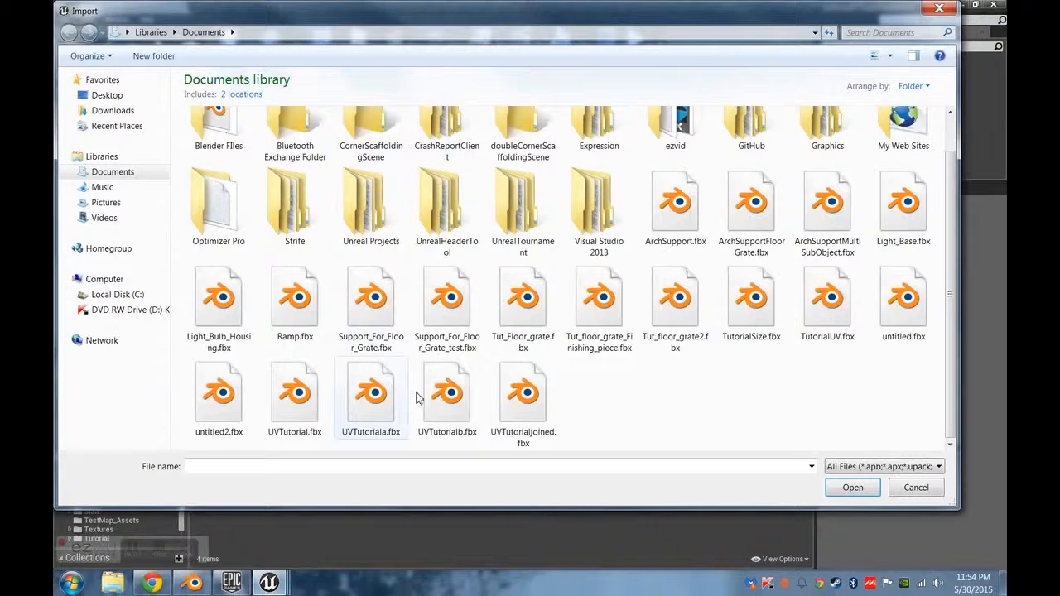
{"action": "left_click", "coordinate": [916, 487]}
{"action": "left_click", "coordinate": [147, 374]}
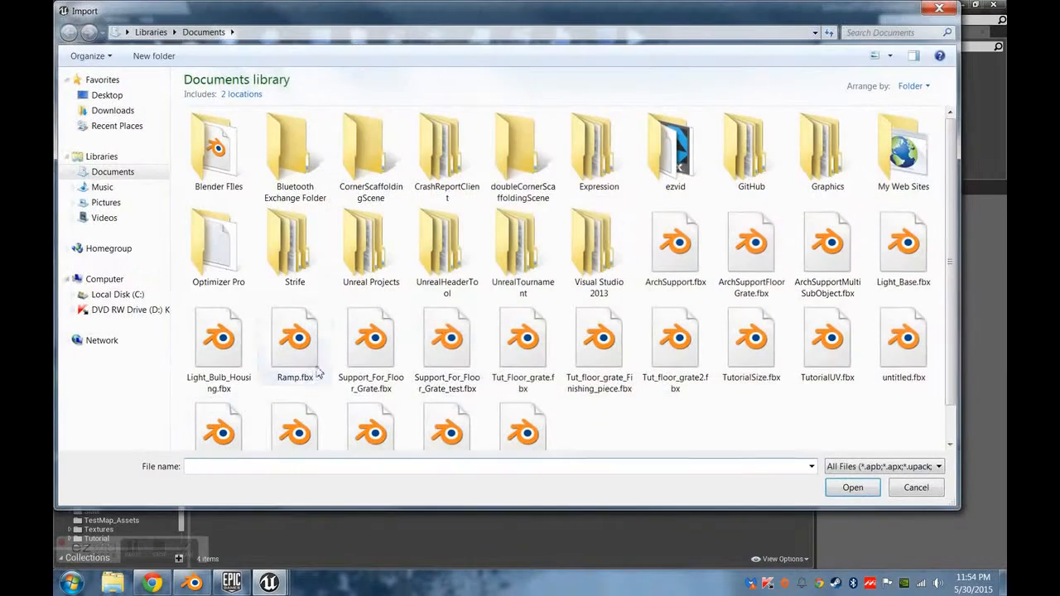
{"action": "scroll", "coordinate": [603, 443], "scroll_direction": "down", "scroll_amount": 1}
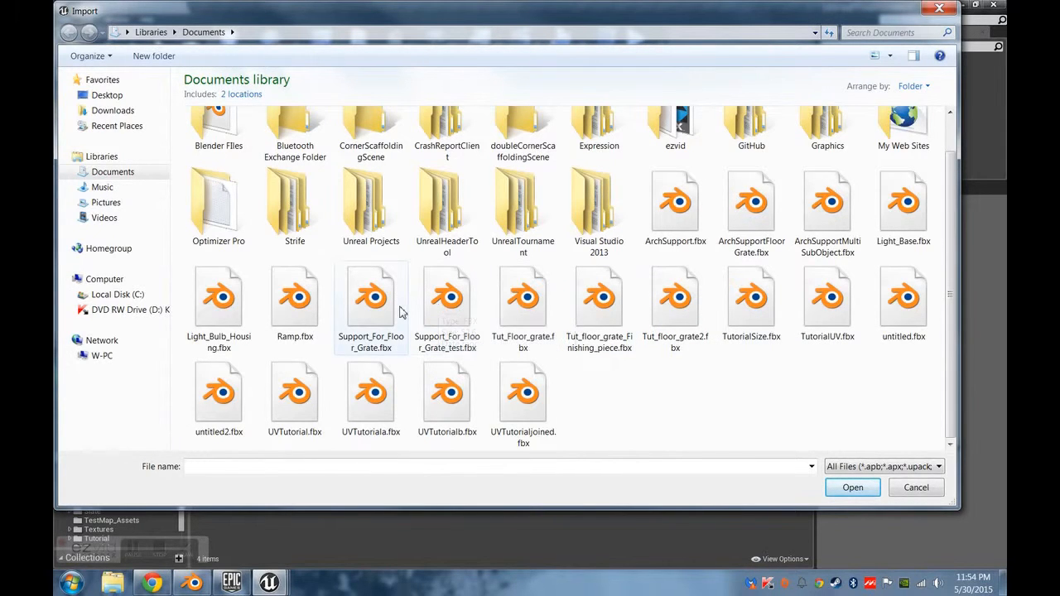
Return to Blender and export Floor_Grate_Corner.fbx again, this time into the Documents folder.
{"action": "left_click", "coordinate": [193, 584]}
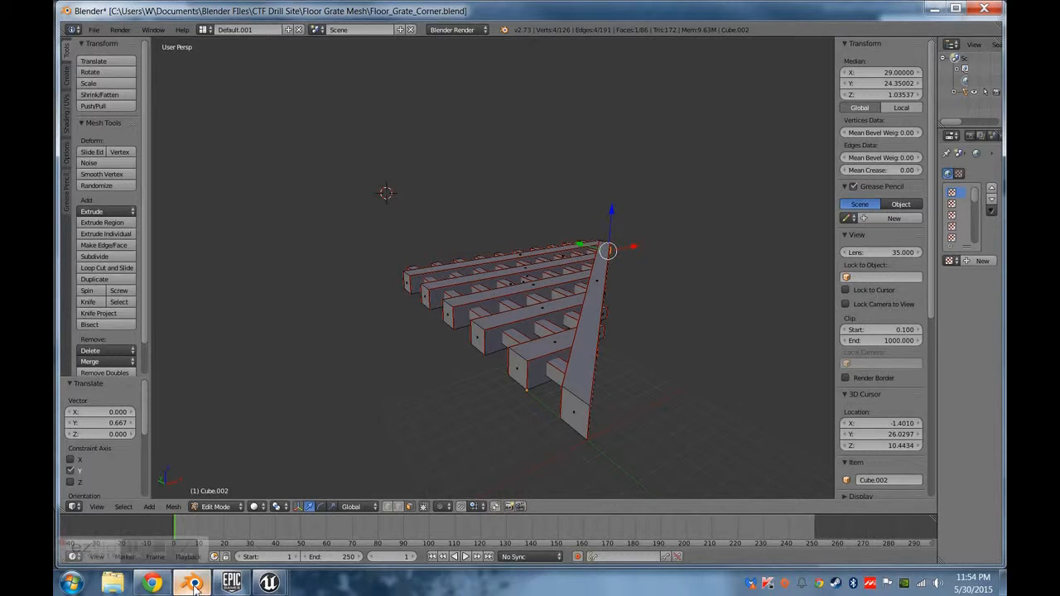
{"action": "left_click", "coordinate": [94, 31]}
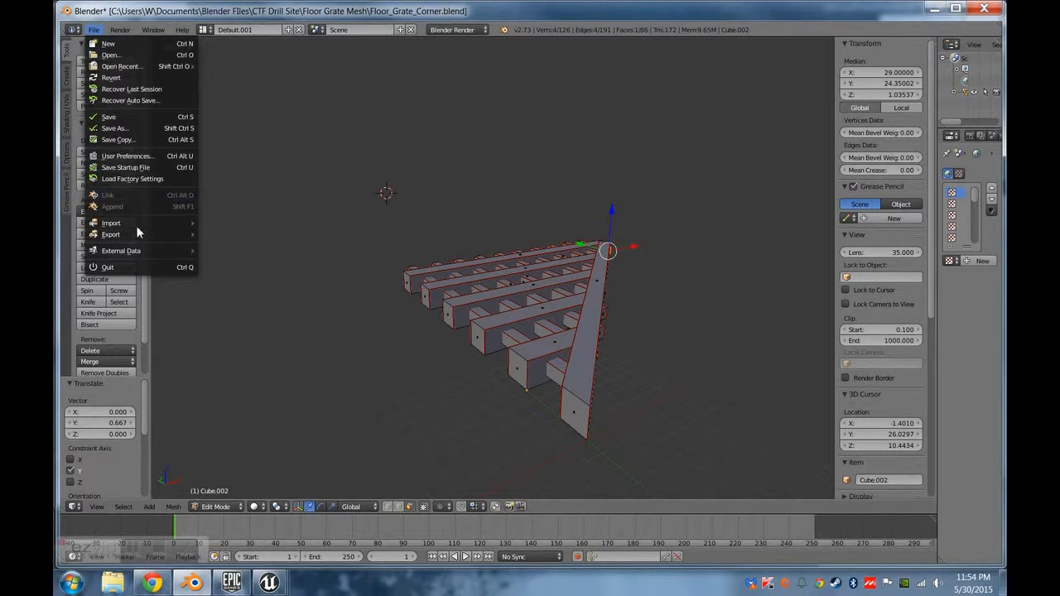
{"action": "mouse_move", "coordinate": [180, 236]}
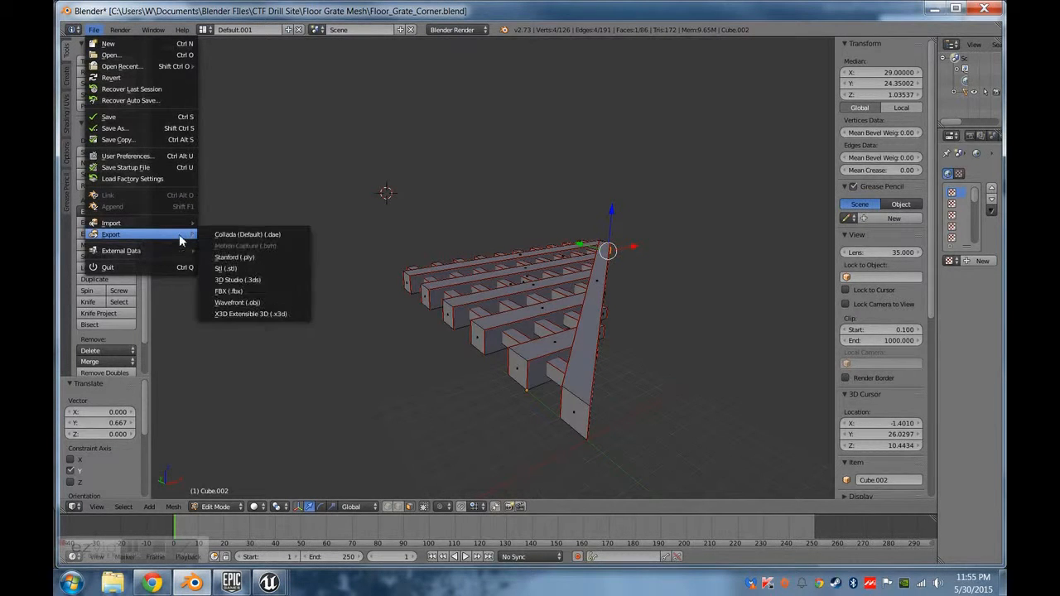
{"action": "left_click", "coordinate": [240, 292]}
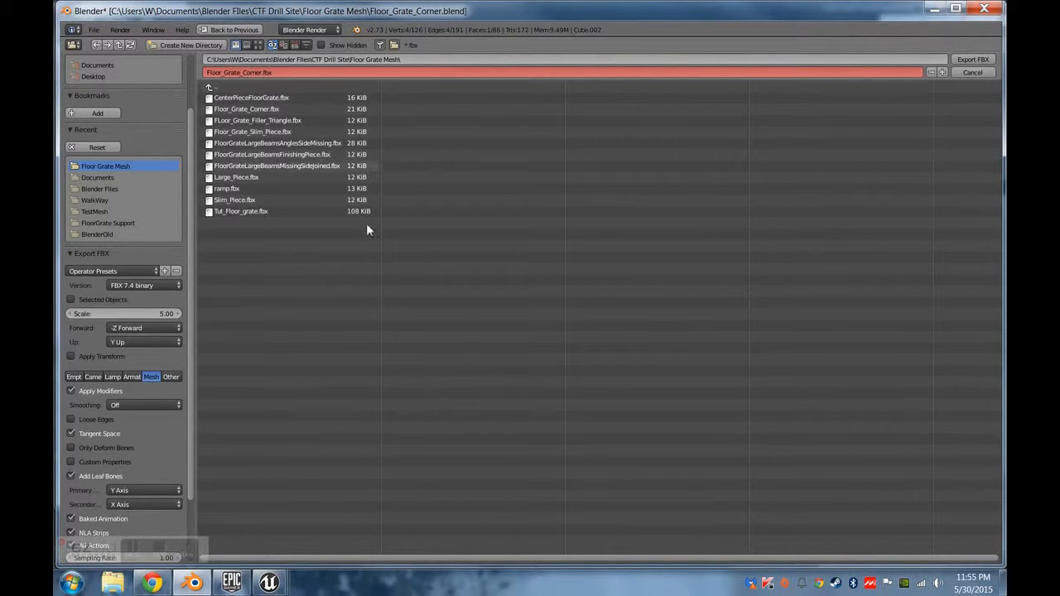
{"action": "mouse_move", "coordinate": [270, 584]}
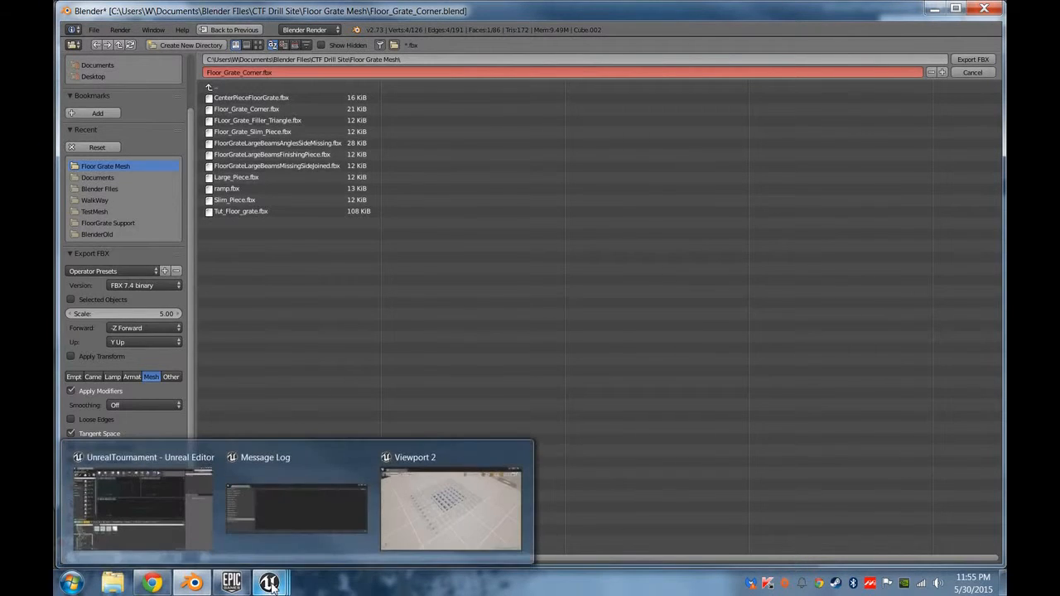
{"action": "left_click", "coordinate": [411, 59]}
{"action": "left_click_drag", "start_coordinate": [411, 59], "coordinate": [328, 79]}
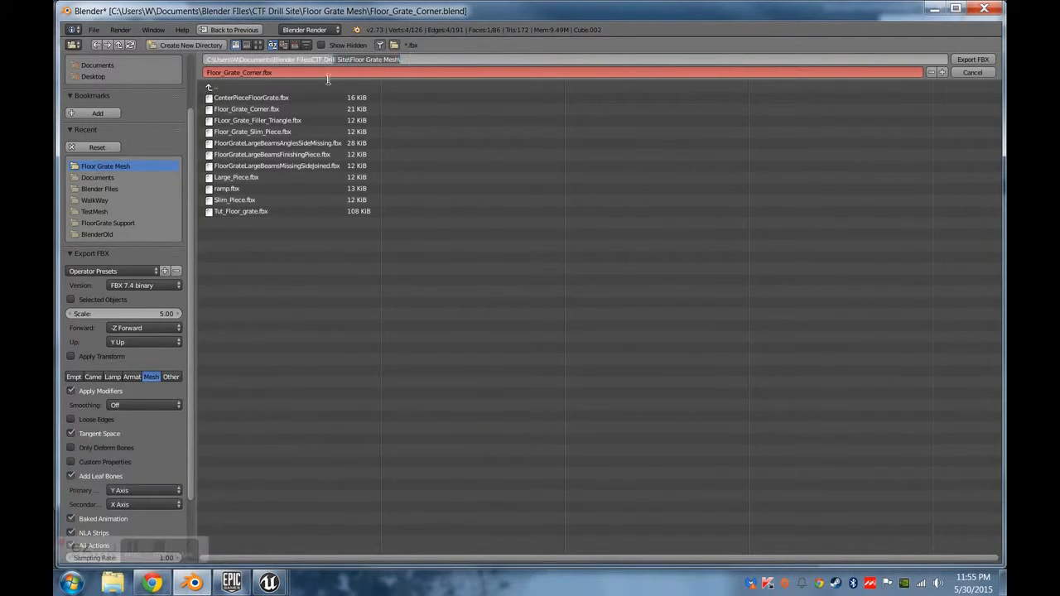
{"action": "key", "text": "BackSpace"}
{"action": "key", "text": "Return"}
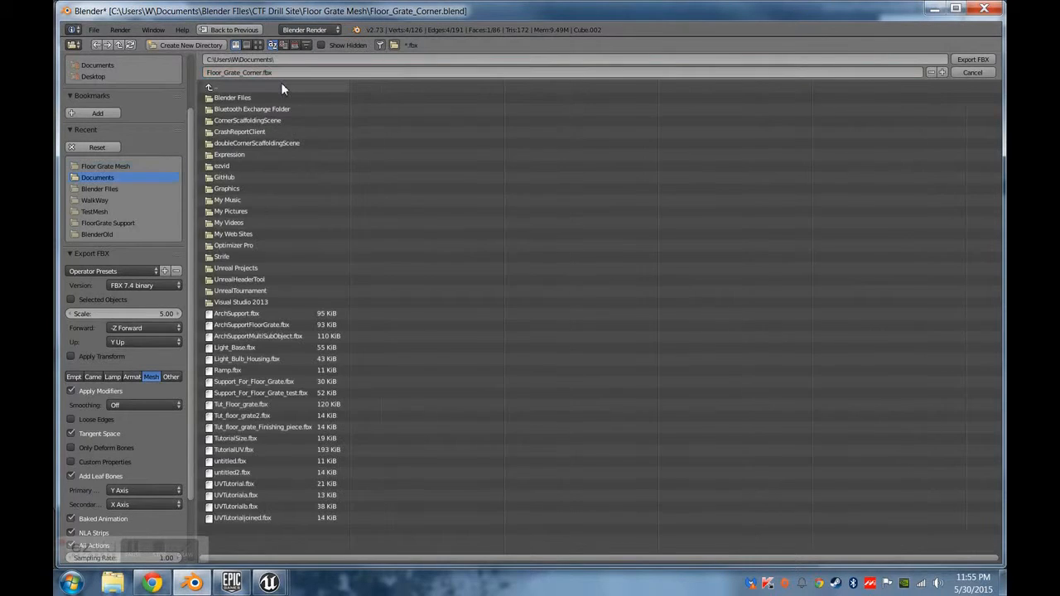
{"action": "left_click", "coordinate": [972, 59]}
Switch to Unreal Editor and import Floor_Grate_Corner.fbx into the Tutorial folder with the default FBX import options.
{"action": "mouse_move", "coordinate": [270, 582]}
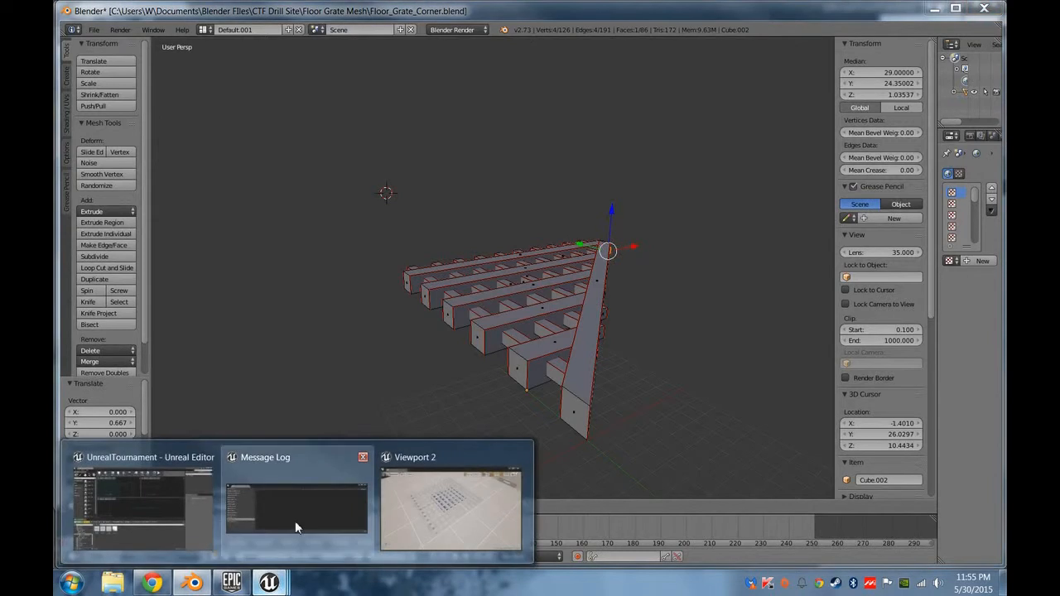
{"action": "left_click", "coordinate": [296, 522]}
{"action": "key", "text": "f"}
{"action": "left_click", "coordinate": [697, 391]}
{"action": "key", "text": "f"}
{"action": "key", "text": "Return"}
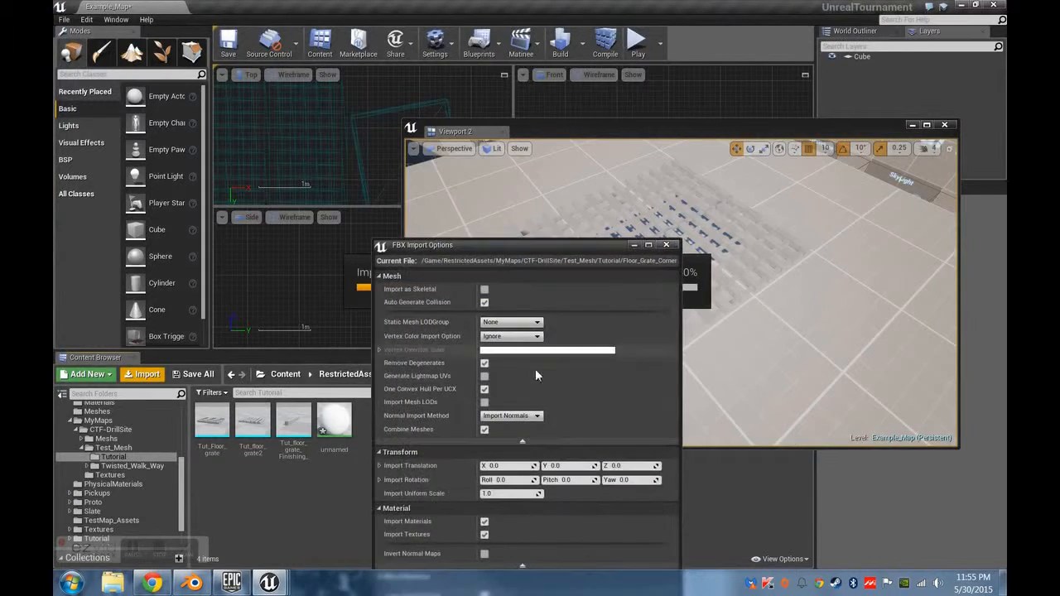
{"action": "left_click_drag", "start_coordinate": [592, 243], "coordinate": [627, 30]}
{"action": "left_click", "coordinate": [622, 419]}
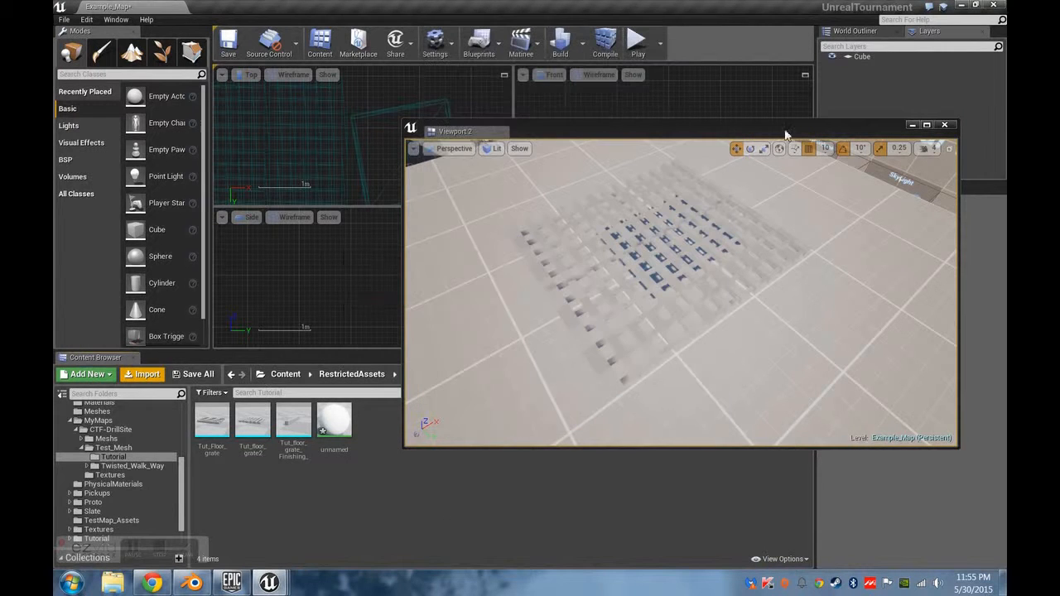
Place the Floor_Grate_Corner mesh in the level beside the floor grate and move it along Y.
{"action": "left_click_drag", "start_coordinate": [212, 423], "coordinate": [729, 204]}
{"action": "right_click_drag", "start_coordinate": [717, 334], "coordinate": [749, 235]}
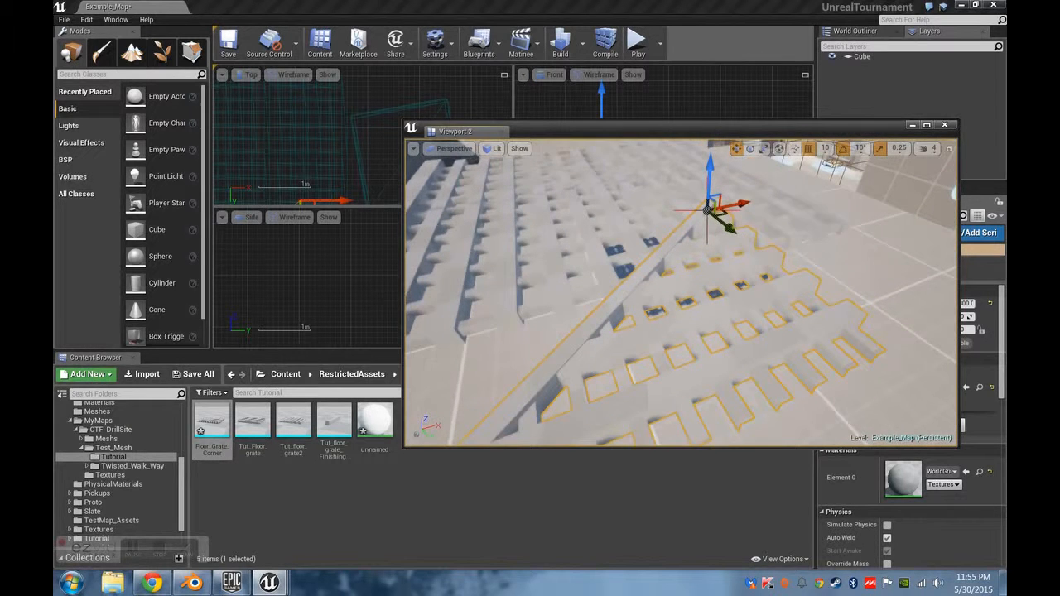
{"action": "left_click_drag", "start_coordinate": [736, 230], "coordinate": [688, 193], "text": "shift"}
{"action": "right_click_drag", "start_coordinate": [729, 227], "coordinate": [497, 295]}
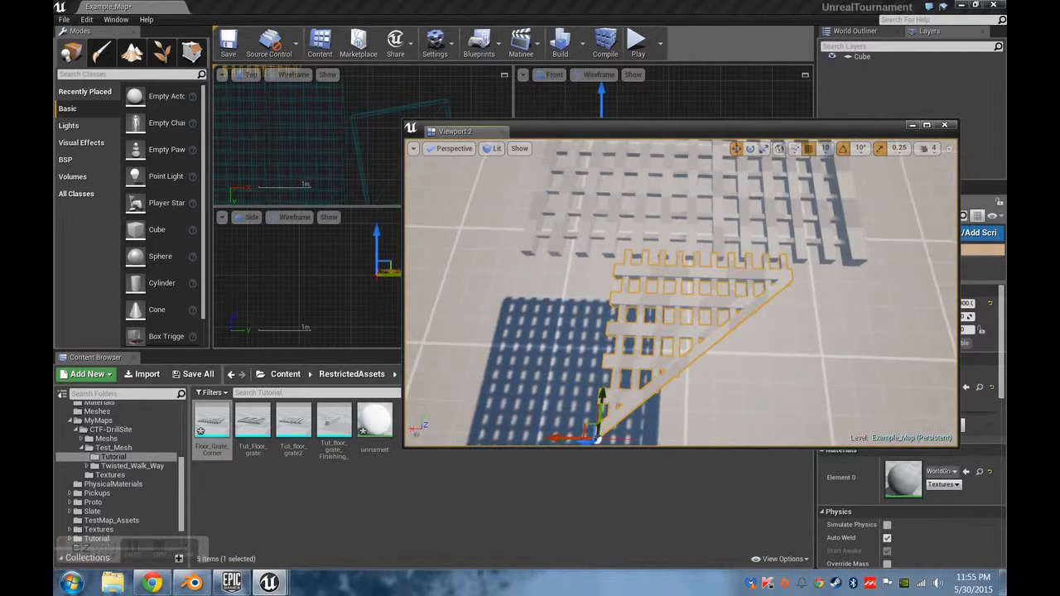
{"action": "right_click_drag", "start_coordinate": [786, 349], "coordinate": [811, 323]}
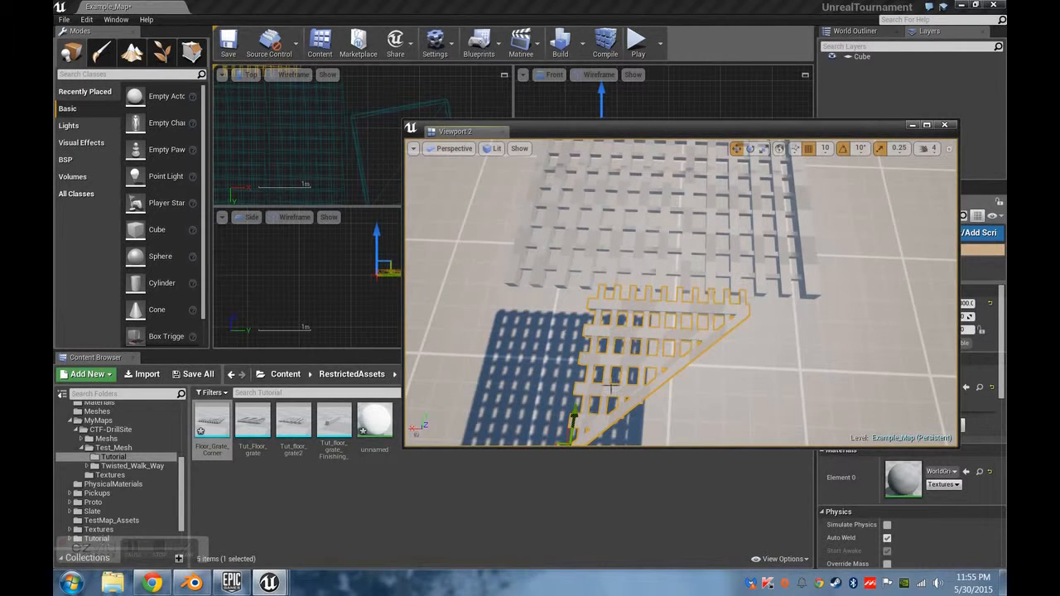
{"action": "right_click_drag", "start_coordinate": [611, 388], "coordinate": [617, 406]}
Rotate the placed corner piece 90° about its vertical axis.
{"action": "key", "text": "e"}
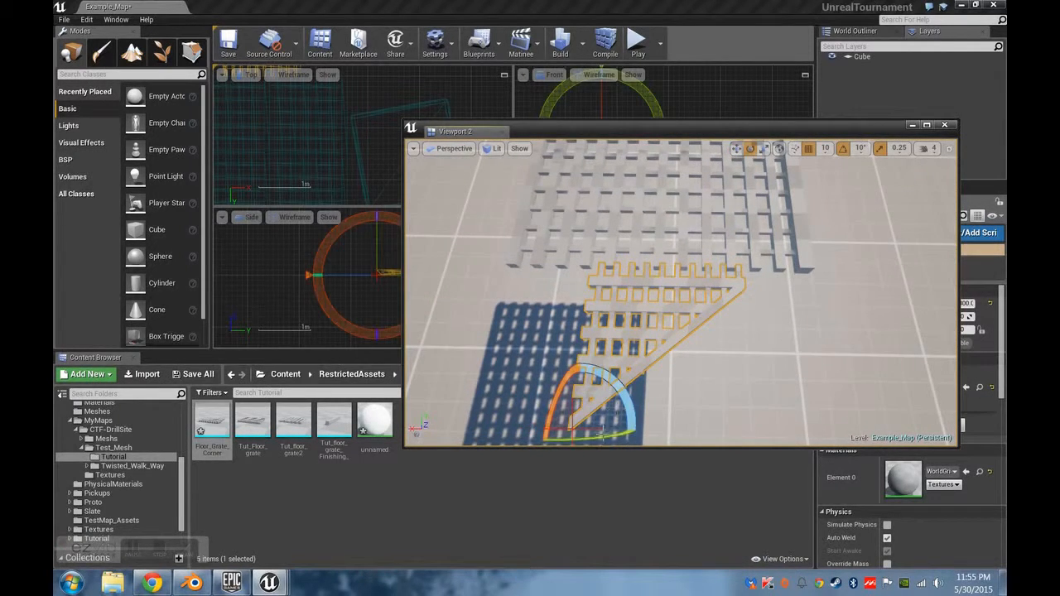
{"action": "left_click_drag", "start_coordinate": [631, 405], "coordinate": [630, 442]}
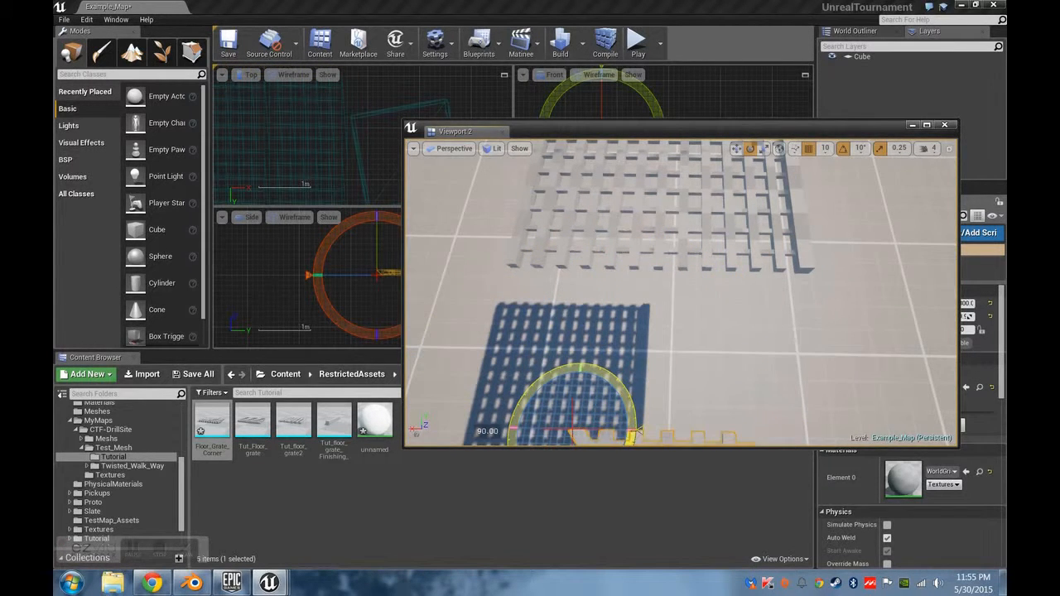
{"action": "right_click_drag", "start_coordinate": [760, 387], "coordinate": [745, 407]}
{"action": "key", "text": "r"}
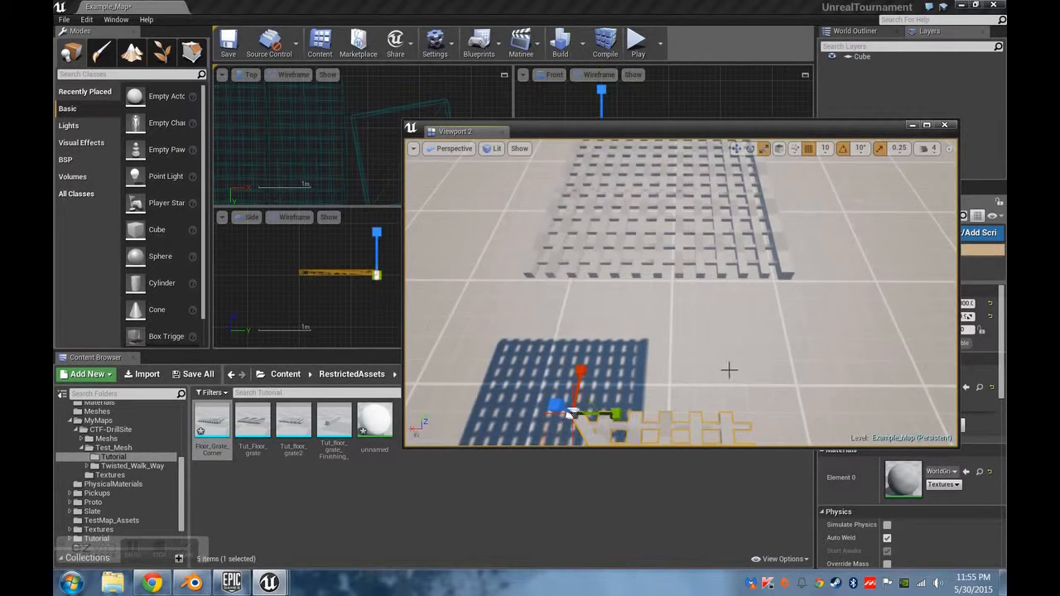
Move the rotated corner piece until it fits against the floor grate's edge, adjust its height to match, and deselect it.
{"action": "key", "text": "w"}
{"action": "right_click_drag", "start_coordinate": [573, 413], "coordinate": [654, 415]}
{"action": "left_click_drag", "start_coordinate": [678, 381], "coordinate": [671, 382], "text": "shift"}
{"action": "right_click_drag", "start_coordinate": [672, 382], "coordinate": [600, 388]}
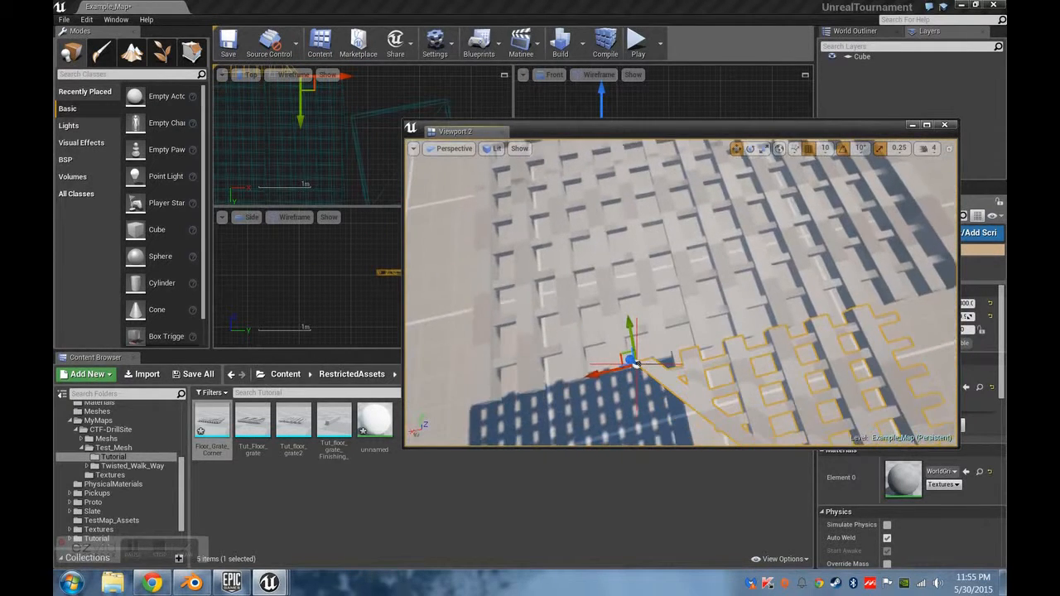
{"action": "left_click_drag", "start_coordinate": [608, 373], "coordinate": [446, 406], "text": "shift"}
{"action": "right_click_drag", "start_coordinate": [629, 353], "coordinate": [870, 244]}
{"action": "right_click_drag", "start_coordinate": [829, 213], "coordinate": [685, 293]}
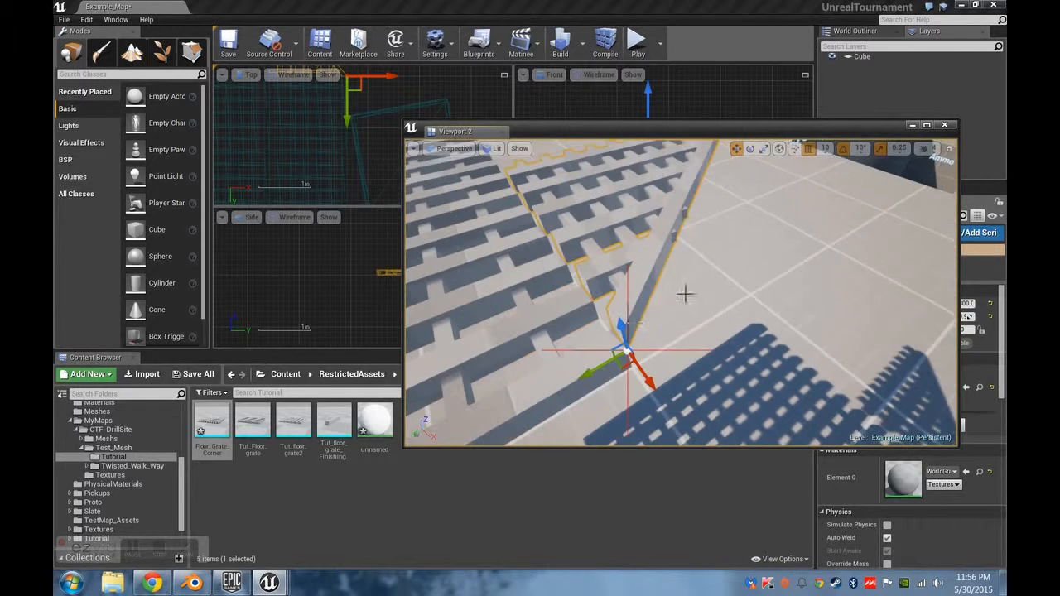
{"action": "left_click_drag", "start_coordinate": [623, 328], "coordinate": [626, 348]}
{"action": "right_click_drag", "start_coordinate": [756, 267], "coordinate": [686, 277]}
{"action": "key", "text": "Escape"}
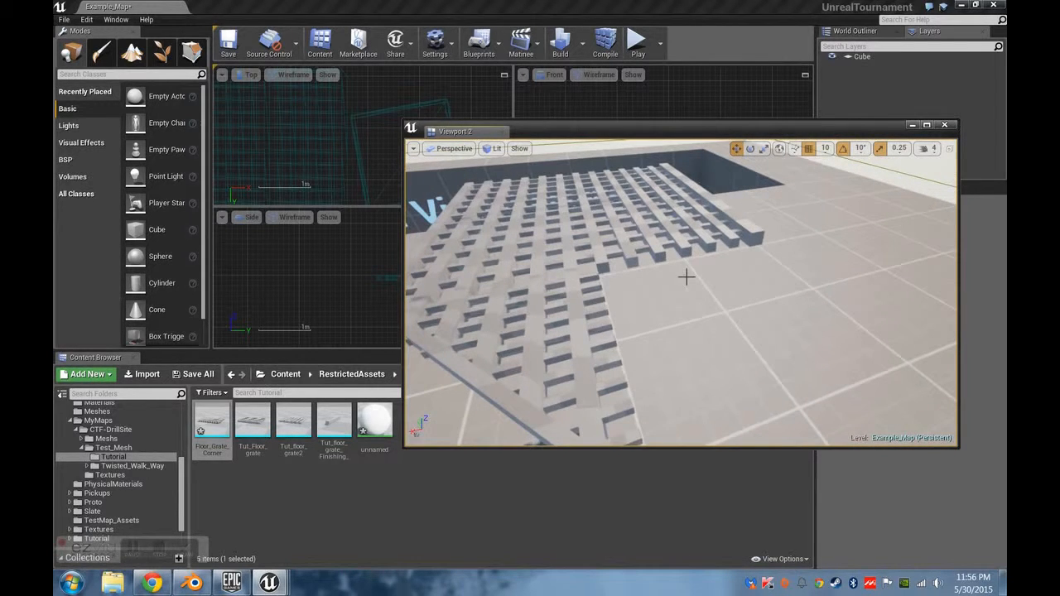
Select the straight finishing piece, rotate it, and move it towards the tip of the corner piece.
{"action": "left_click", "coordinate": [743, 222]}
{"action": "right_click_drag", "start_coordinate": [660, 205], "coordinate": [660, 206]}
{"action": "left_click_drag", "start_coordinate": [632, 238], "coordinate": [885, 393]}
{"action": "right_click_drag", "start_coordinate": [825, 355], "coordinate": [826, 355]}
{"action": "key", "text": "e"}
{"action": "mouse_move", "coordinate": [699, 362]}
{"action": "left_mouse_down"}
{"action": "mouse_move", "coordinate": [757, 360]}
{"action": "mouse_move", "coordinate": [709, 356]}
{"action": "left_mouse_up"}
{"action": "key", "text": "w"}
{"action": "left_click_drag", "start_coordinate": [685, 305], "coordinate": [690, 386]}
{"action": "right_click_drag", "start_coordinate": [690, 386], "coordinate": [660, 370]}
{"action": "key", "text": "w"}
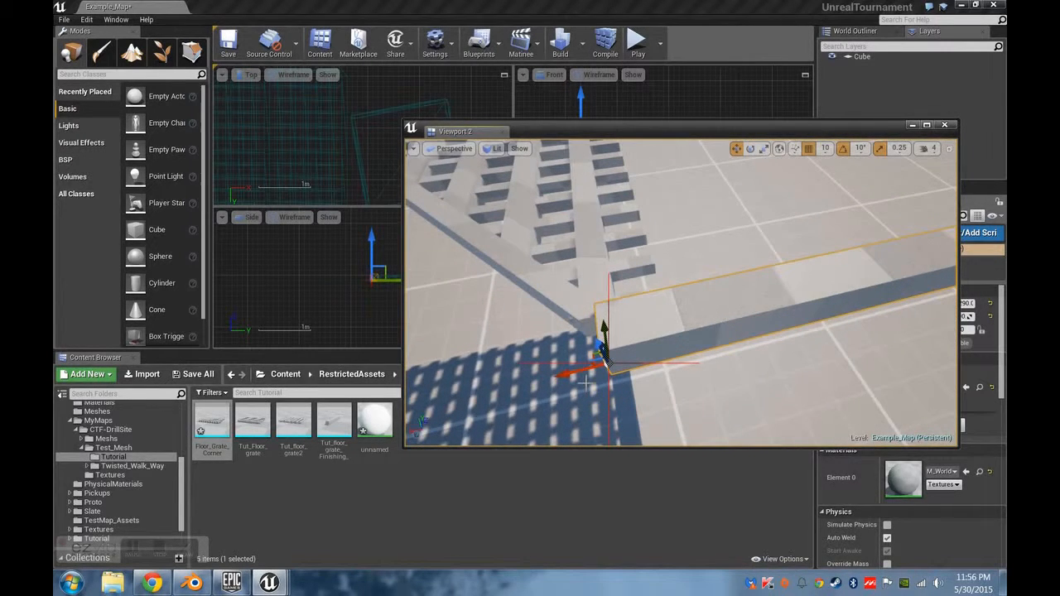
Slide the finishing piece into place beside the end of the corner piece and check the joint between them.
{"action": "left_click_drag", "start_coordinate": [568, 373], "coordinate": [539, 381]}
{"action": "right_click_drag", "start_coordinate": [553, 315], "coordinate": [745, 319]}
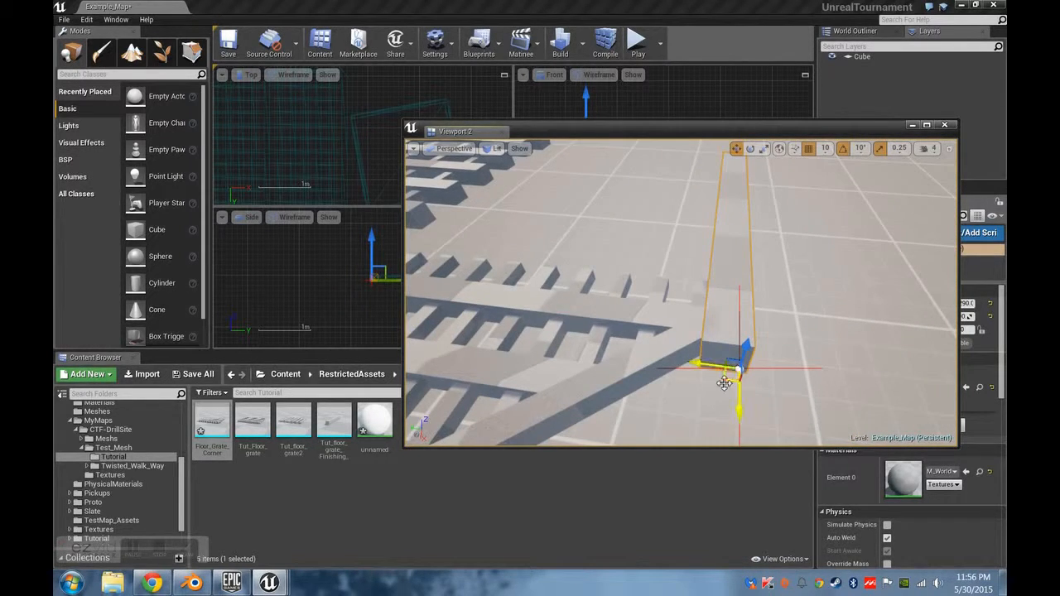
{"action": "mouse_move", "coordinate": [738, 406]}
{"action": "left_mouse_down"}
{"action": "mouse_move", "coordinate": [739, 341]}
{"action": "mouse_move", "coordinate": [739, 405]}
{"action": "left_mouse_up"}
{"action": "right_click_drag", "start_coordinate": [738, 405], "coordinate": [638, 334]}
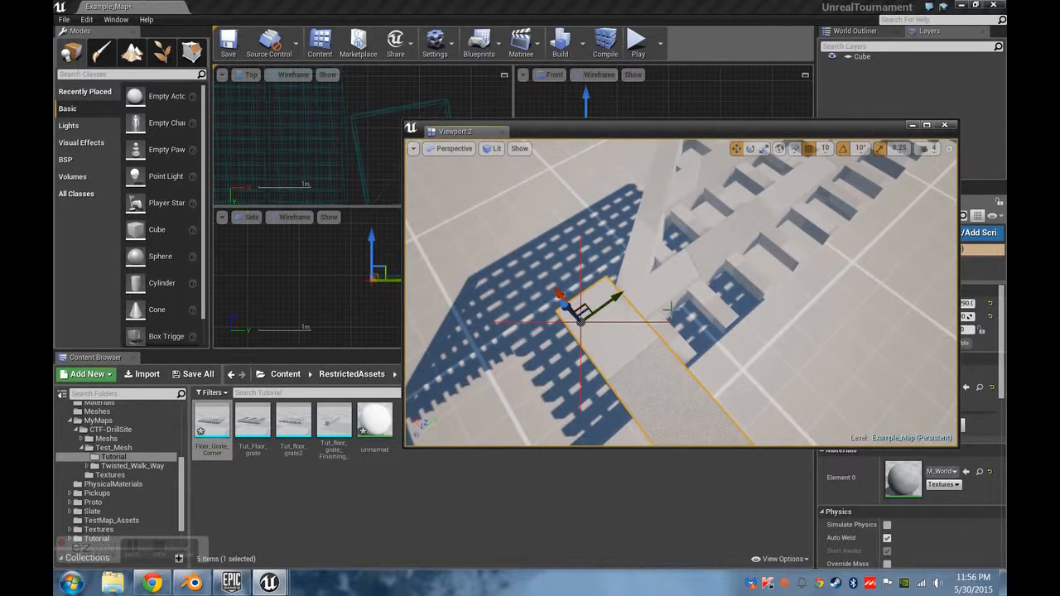
{"action": "mouse_move", "coordinate": [631, 330]}
{"action": "right_mouse_down"}
{"action": "mouse_move", "coordinate": [609, 356]}
{"action": "mouse_move", "coordinate": [626, 348]}
{"action": "mouse_move", "coordinate": [617, 331]}
{"action": "right_mouse_up"}
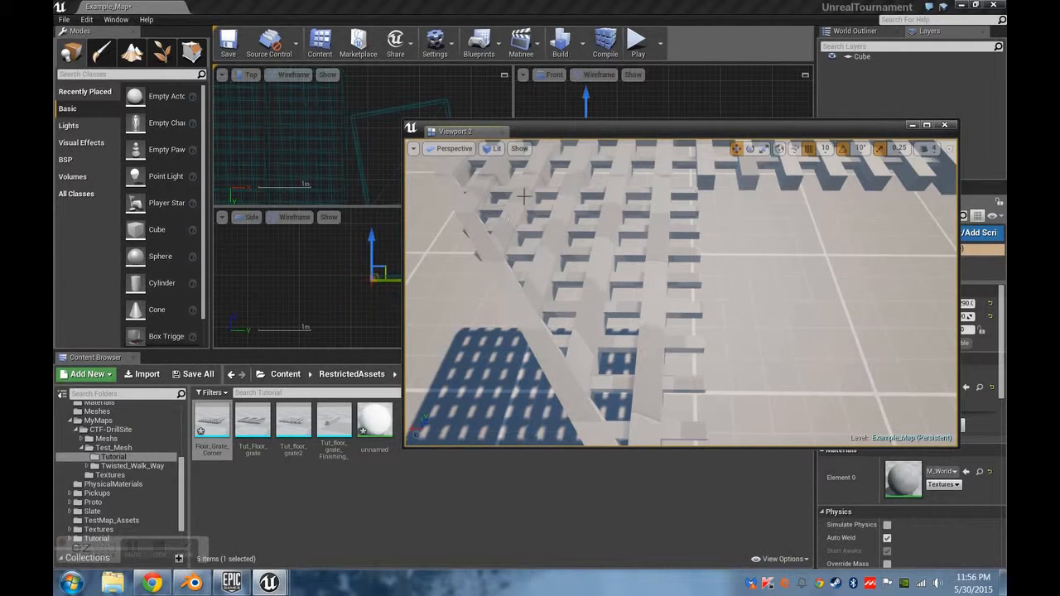
{"action": "right_click_drag", "start_coordinate": [666, 203], "coordinate": [650, 226]}
{"action": "right_click_drag", "start_coordinate": [651, 289], "coordinate": [563, 425]}
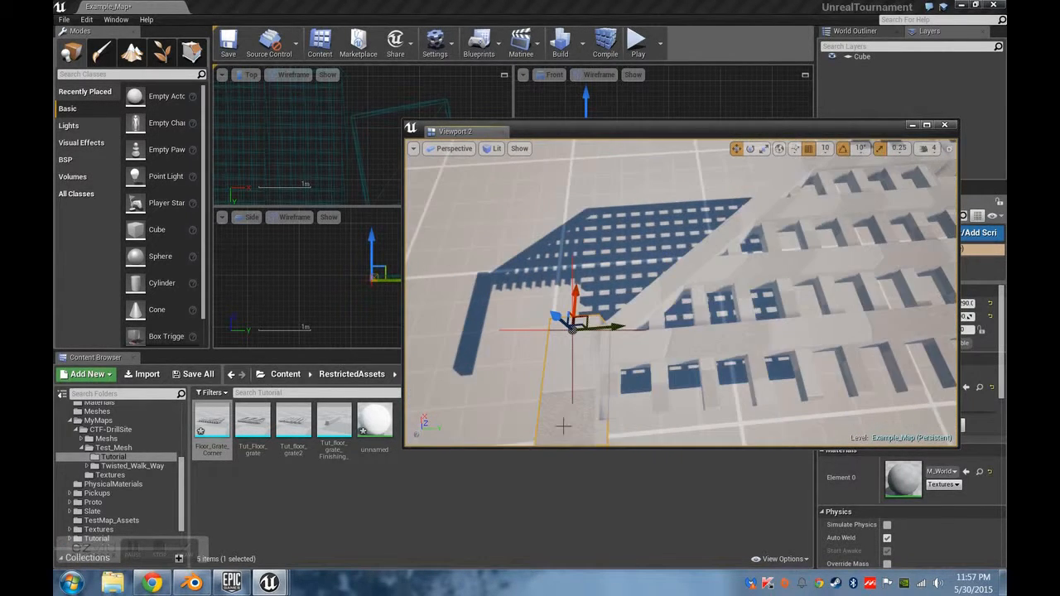
Open the CTF-DrillSite level from the MyMaps folder without saving the changed content.
{"action": "left_click", "coordinate": [355, 525]}
{"action": "left_click", "coordinate": [63, 19]}
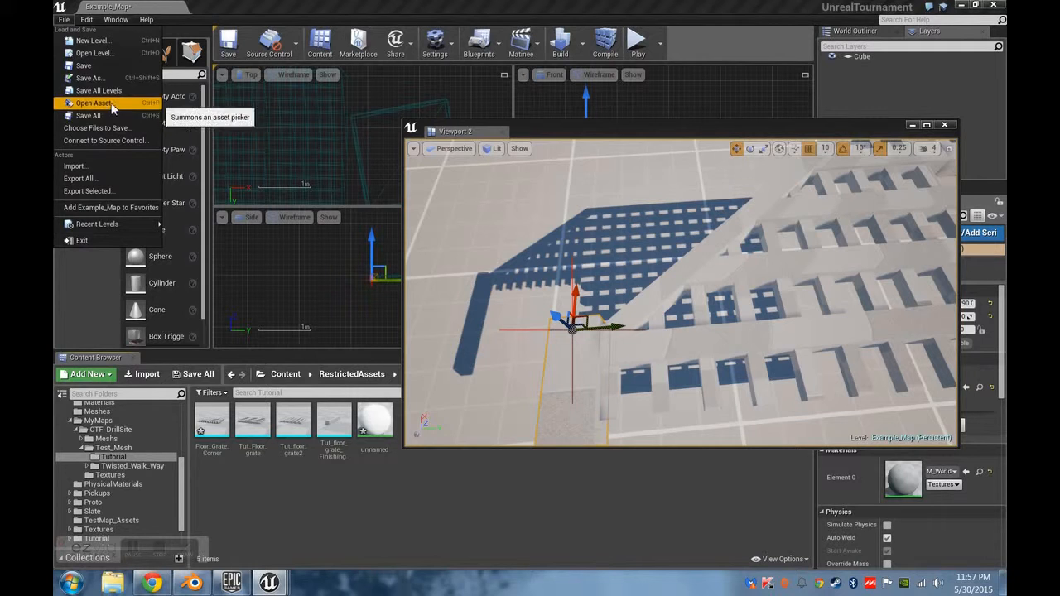
{"action": "left_click", "coordinate": [121, 53]}
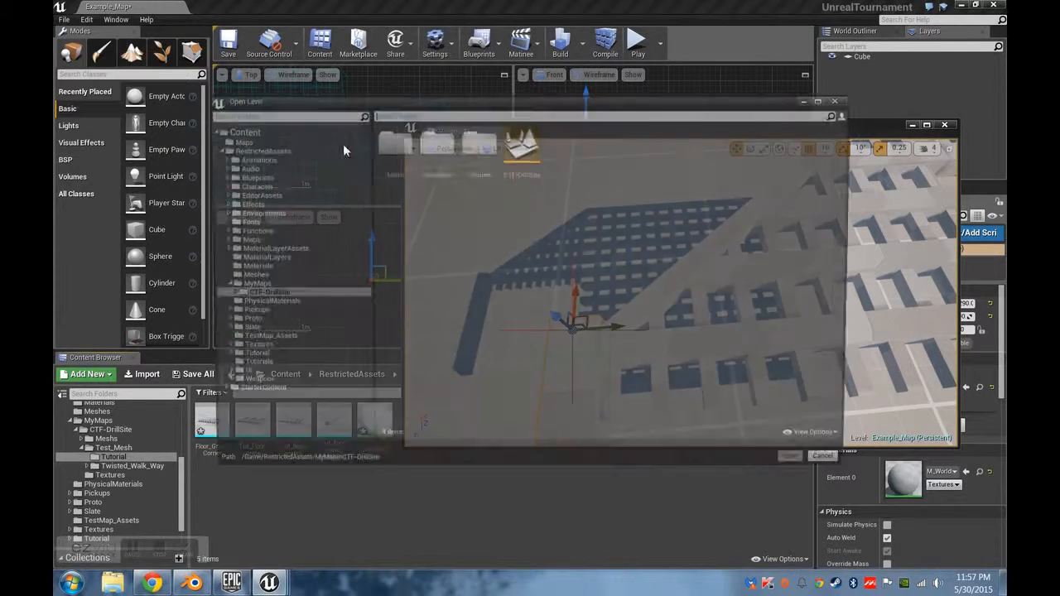
{"action": "left_click", "coordinate": [509, 135]}
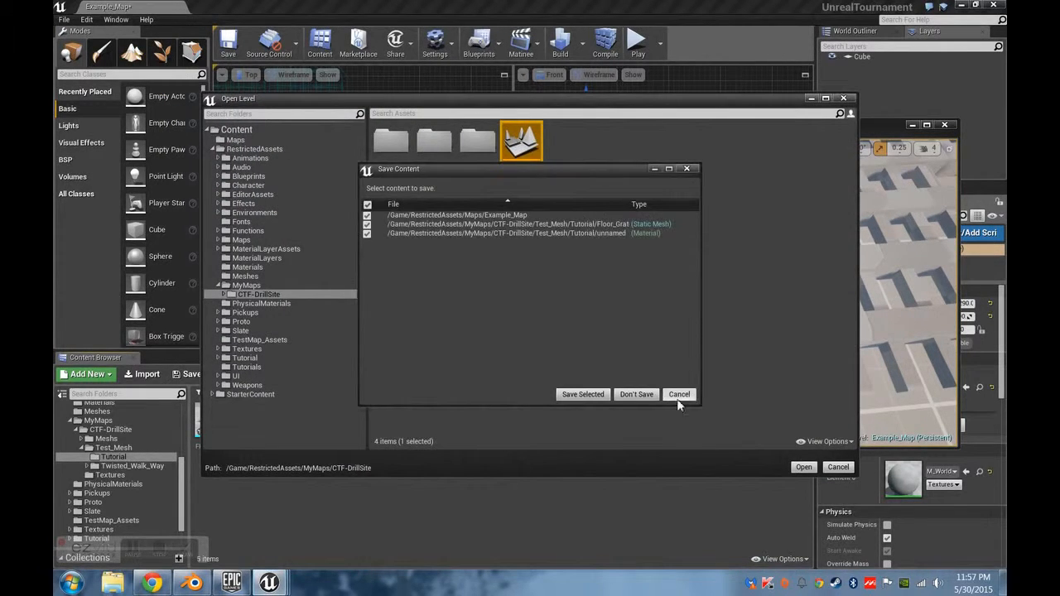
{"action": "left_click", "coordinate": [633, 395]}
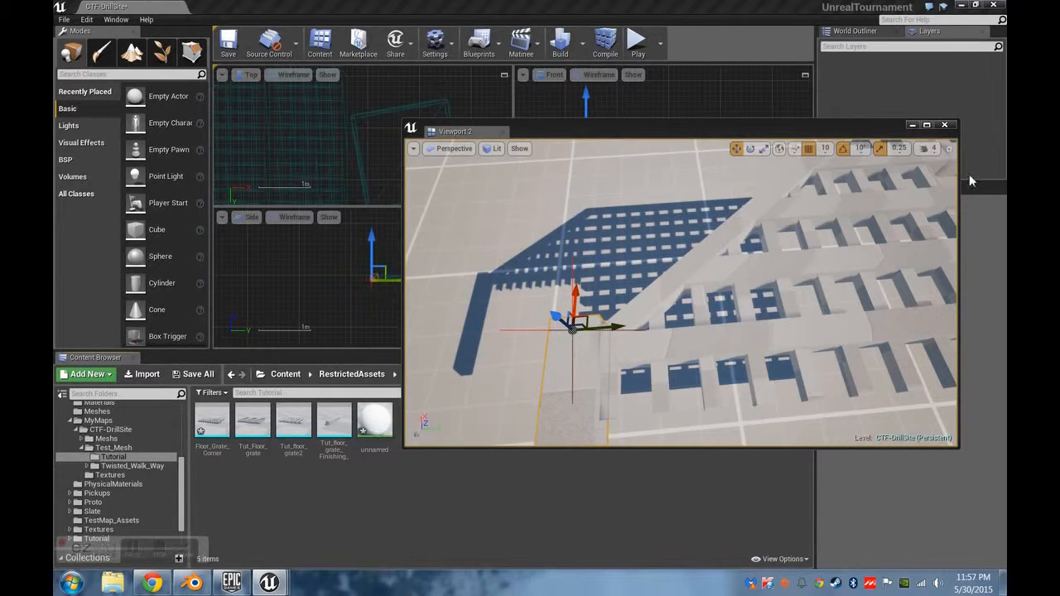
Examine the grate floor around the central opening and select the triangular corner piece at its outer edge.
{"action": "right_click_drag", "start_coordinate": [612, 306], "coordinate": [704, 282]}
{"action": "right_click_drag", "start_coordinate": [704, 332], "coordinate": [647, 327]}
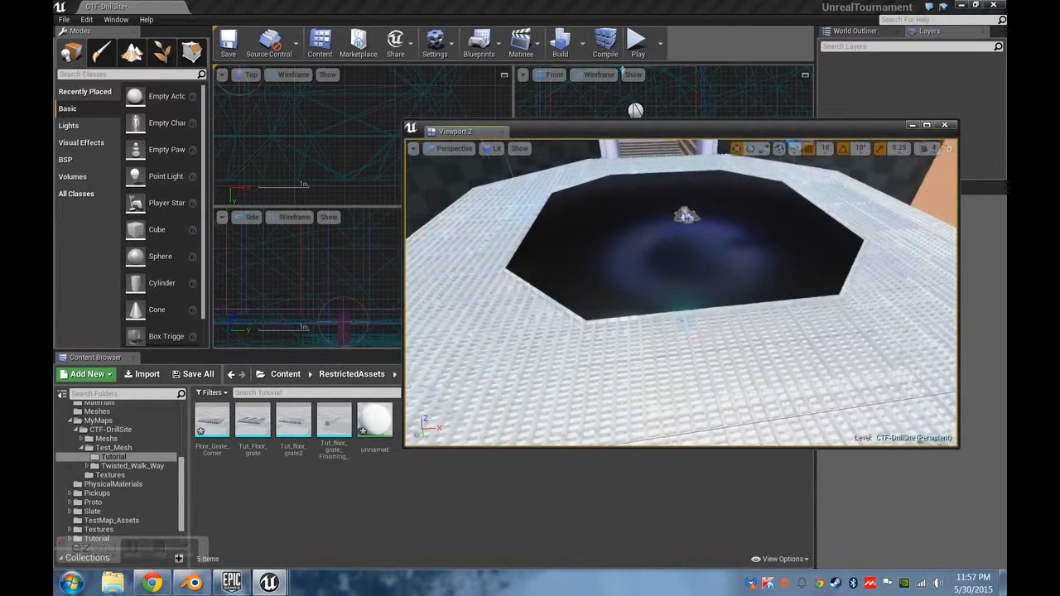
{"action": "left_click", "coordinate": [706, 405]}
{"action": "right_click_drag", "start_coordinate": [703, 406], "coordinate": [690, 308]}
{"action": "left_click", "coordinate": [623, 382]}
{"action": "right_click_drag", "start_coordinate": [614, 295], "coordinate": [705, 219]}
{"action": "left_click", "coordinate": [613, 296]}
{"action": "left_click_drag", "start_coordinate": [710, 238], "coordinate": [701, 209], "text": "shift"}
{"action": "mouse_move", "coordinate": [701, 208]}
{"action": "right_mouse_down"}
{"action": "mouse_move", "coordinate": [758, 197]}
{"action": "mouse_move", "coordinate": [672, 210]}
{"action": "mouse_move", "coordinate": [663, 236]}
{"action": "mouse_move", "coordinate": [680, 209]}
{"action": "right_mouse_up"}
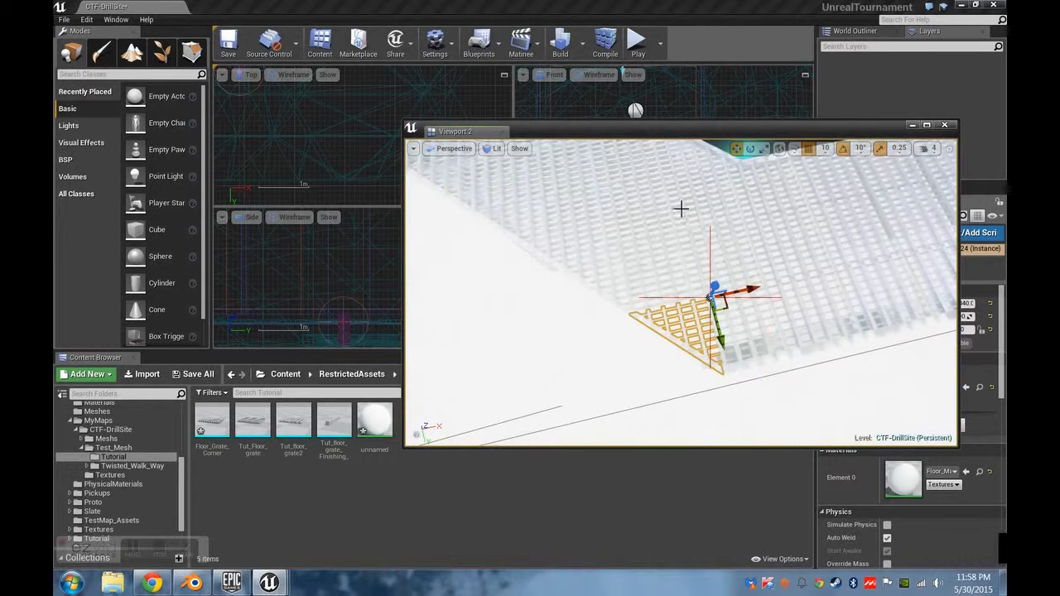
Undo the last actor move and locate the selected triangular piece's mesh asset in the Floor_Grates folder.
{"action": "key", "text": "ctrl+z"}
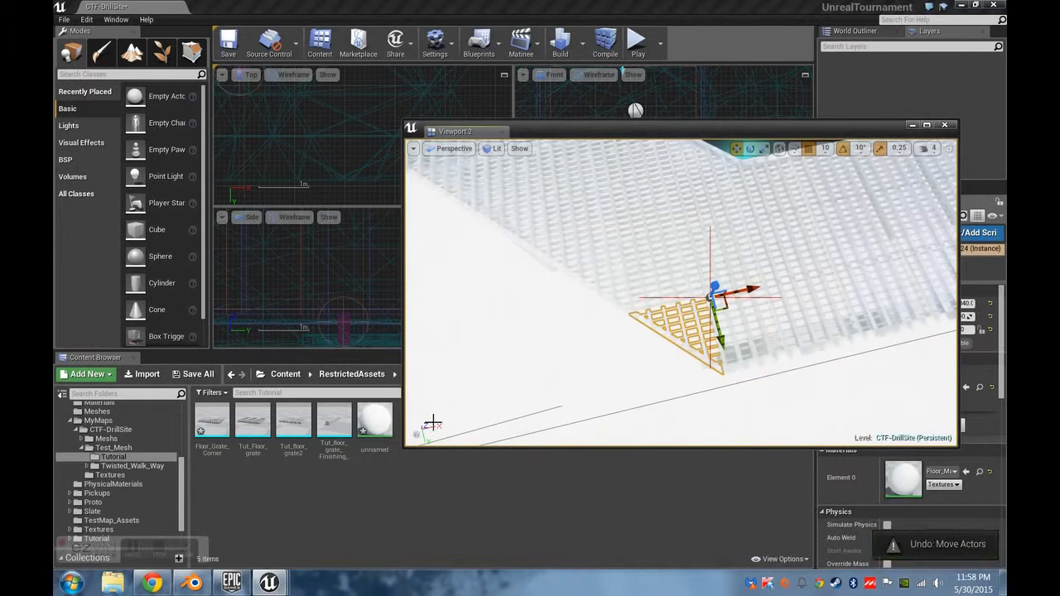
{"action": "right_click", "coordinate": [686, 330]}
{"action": "left_click", "coordinate": [729, 57]}
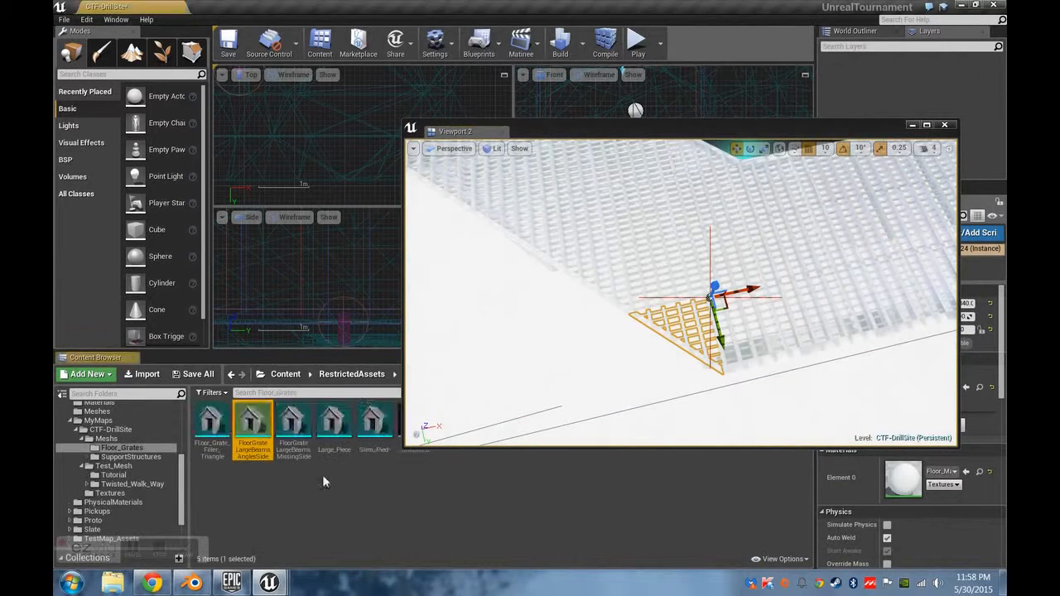